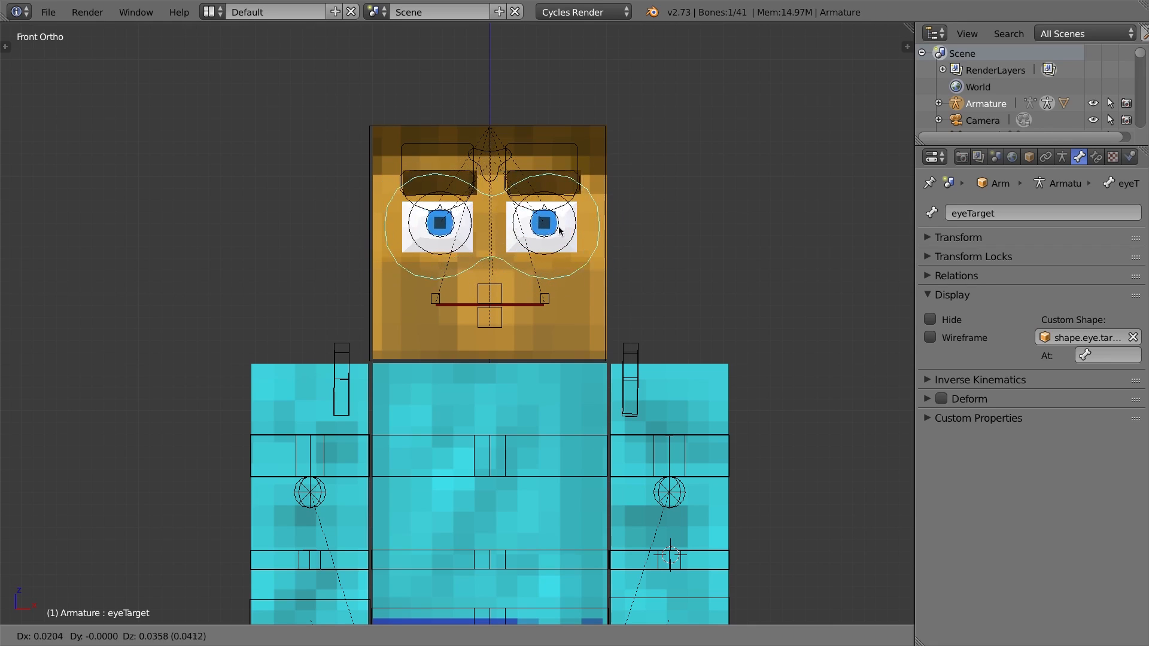
Test the eye target control by moving it sideways, then cancelling a second move.
key(Escape)
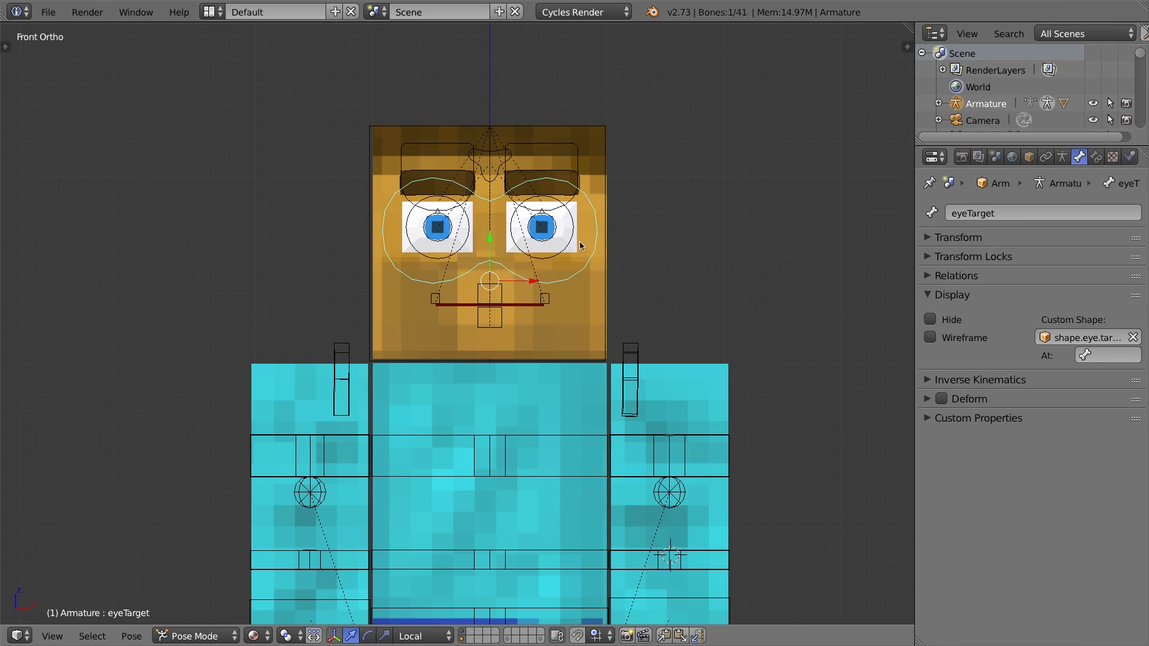
key(g)
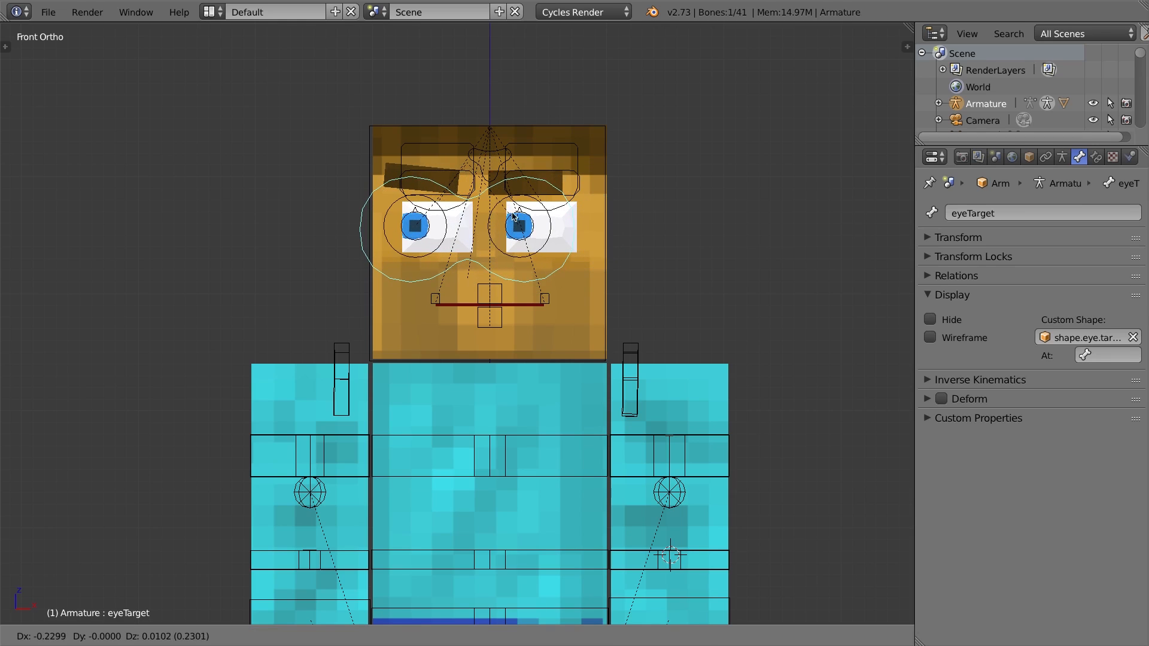
click(533, 213)
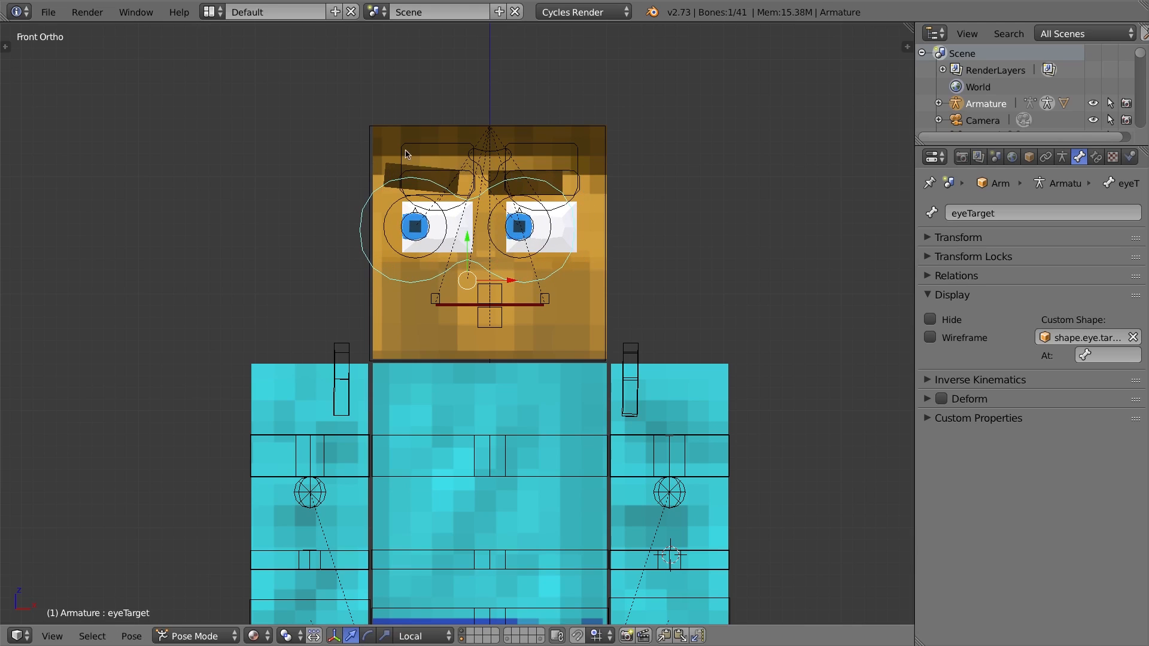
key(g)
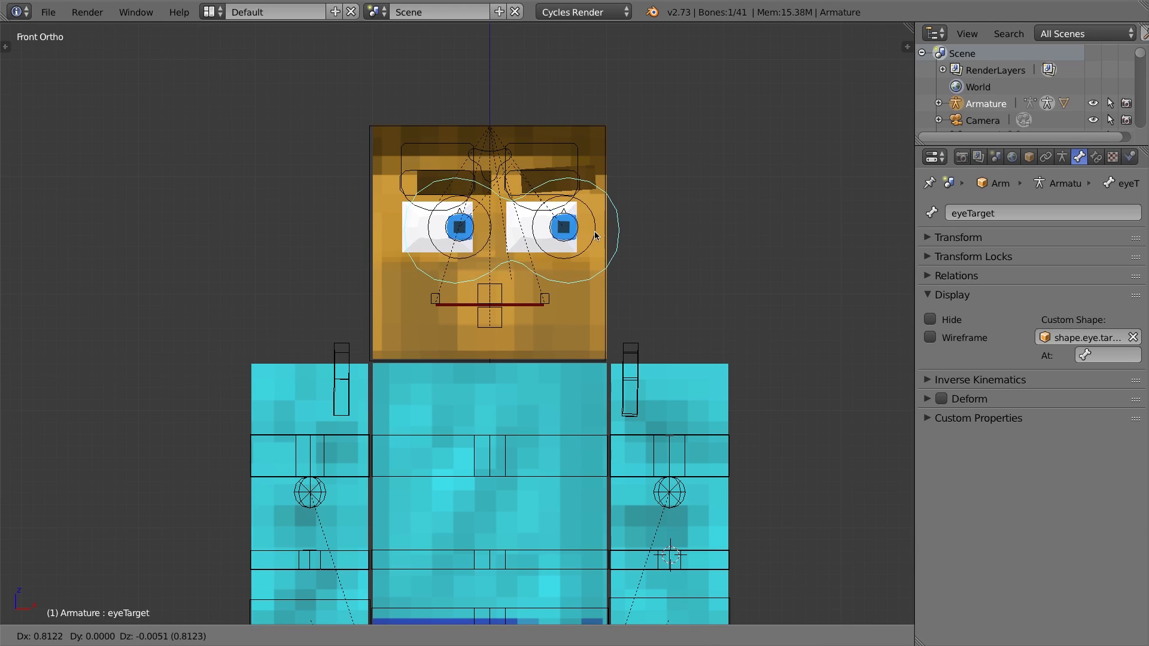
right_click(596, 231)
Test the right eyelid control by moving it and cancelling the move.
middle_drag(481, 147, 446, 158)
shift+middle_drag(526, 148, 442, 201)
right_click(475, 170)
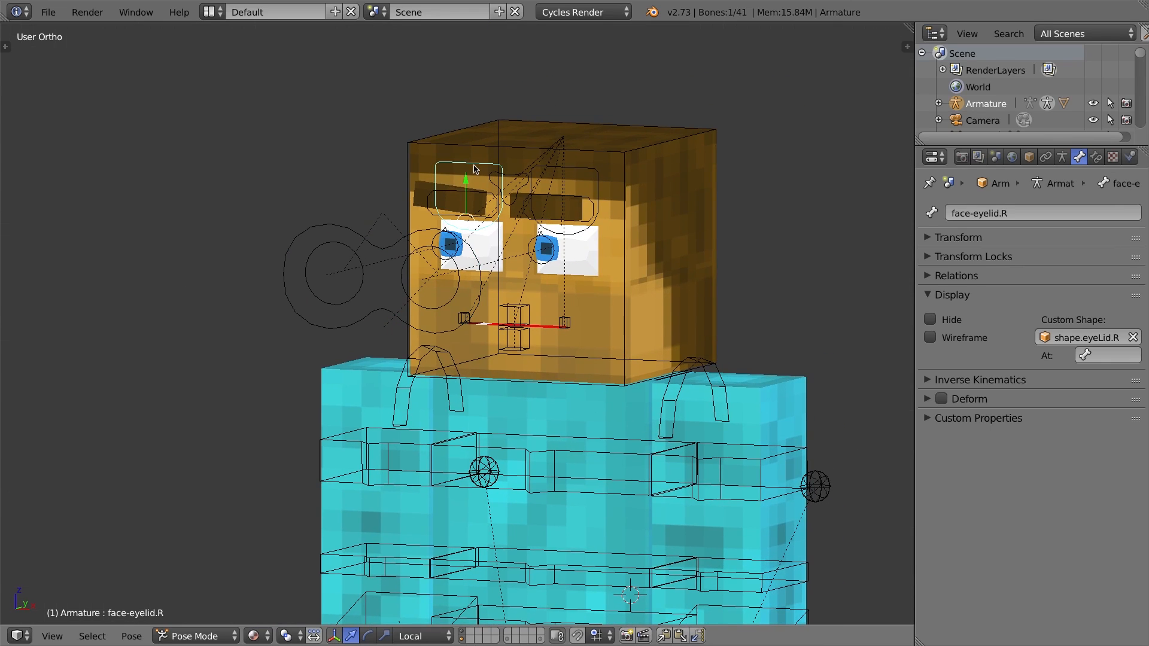
key(g)
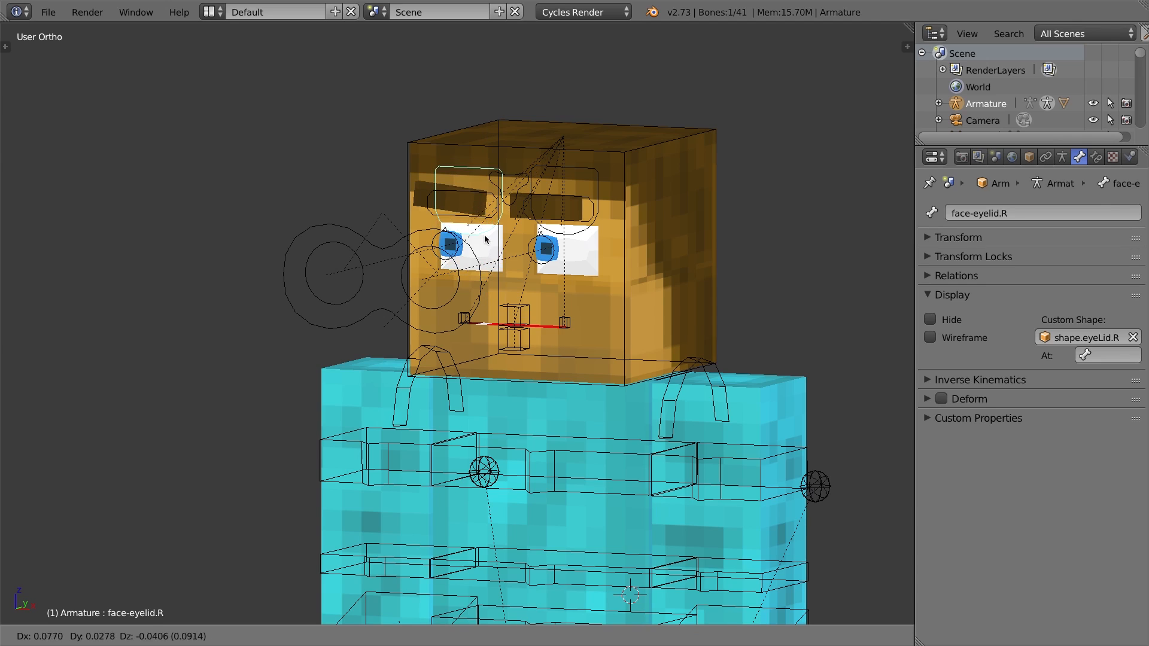
right_click(552, 197)
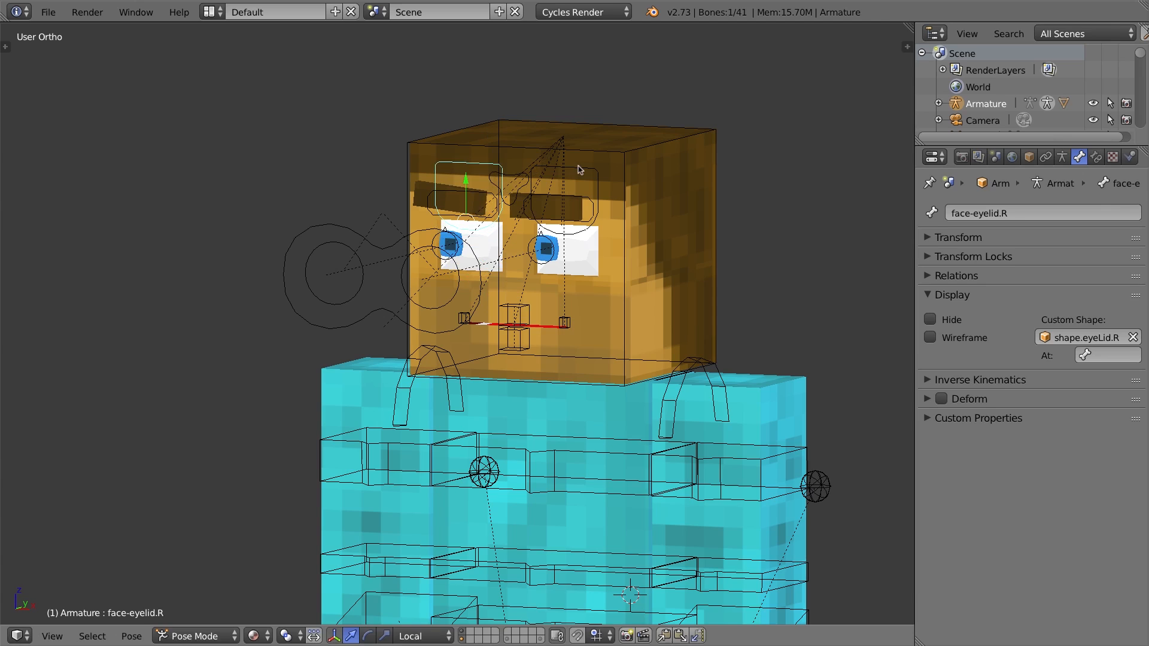
Select both eyelid controls and test moving them together, cancelling the move.
key(ctrl+Tab)
key(ctrl+Tab)
right_click(583, 173)
shift+right_click(479, 167)
key(g)
right_click(560, 217)
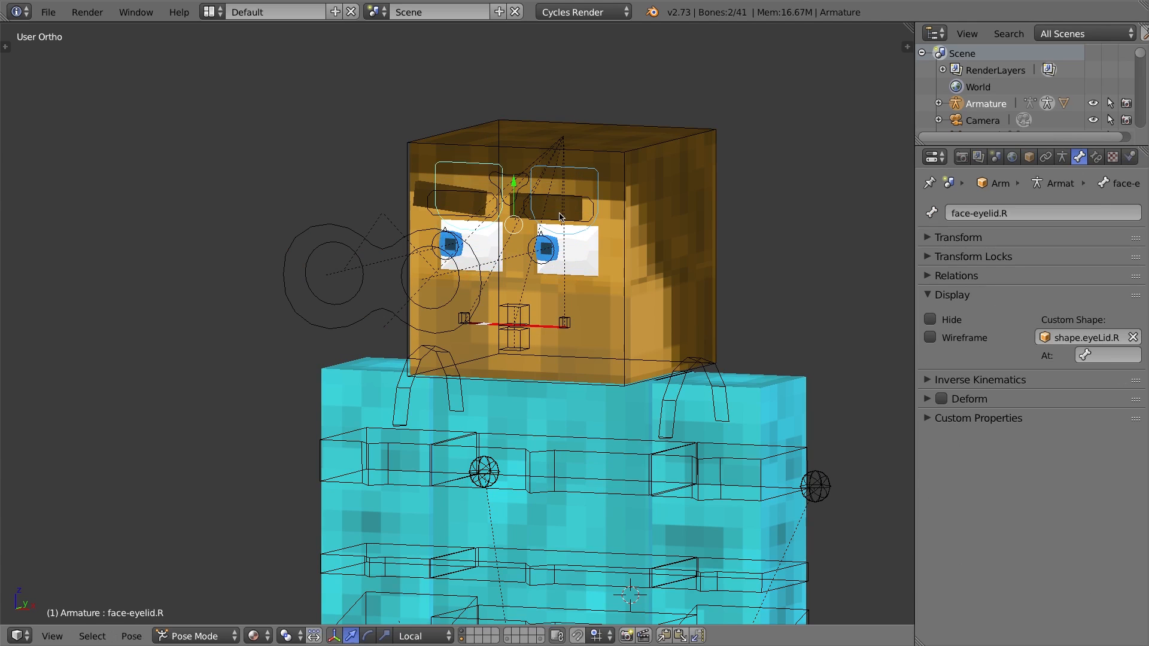
Select the eye target control and clear its location.
right_click(474, 197)
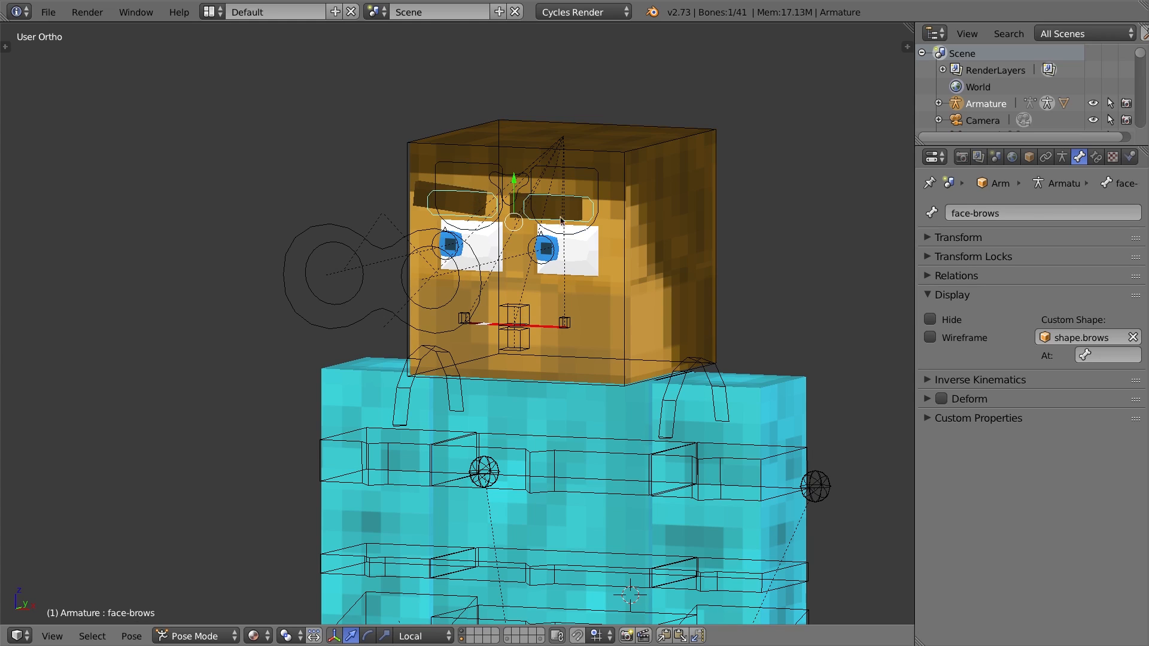
right_click(330, 227)
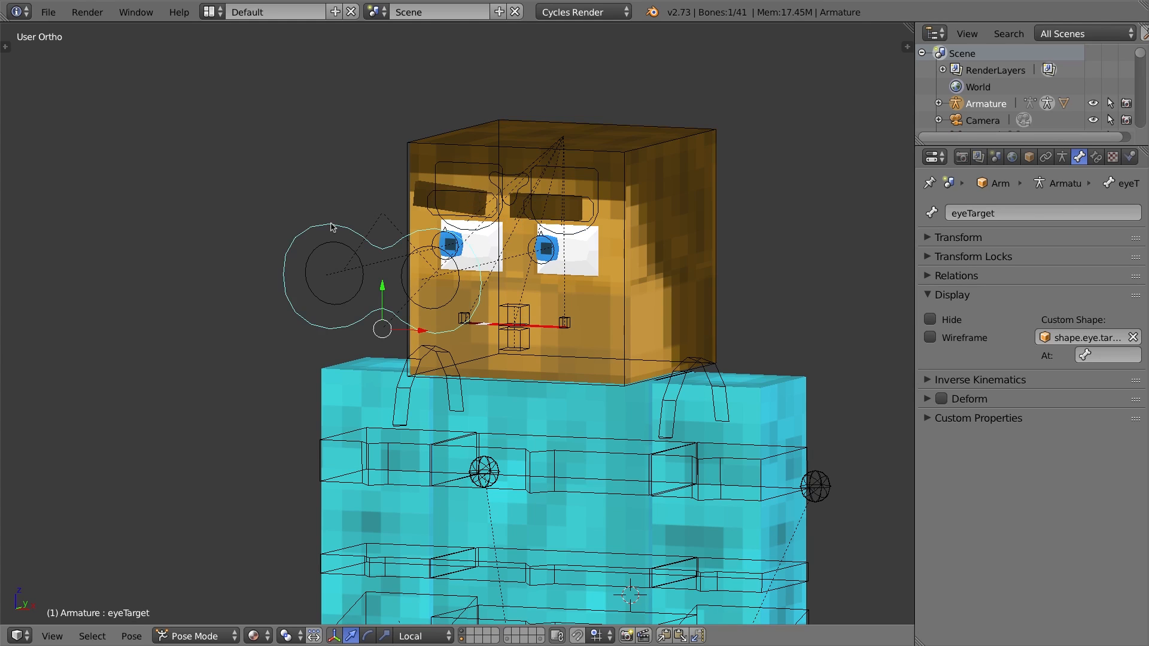
key(alt+g)
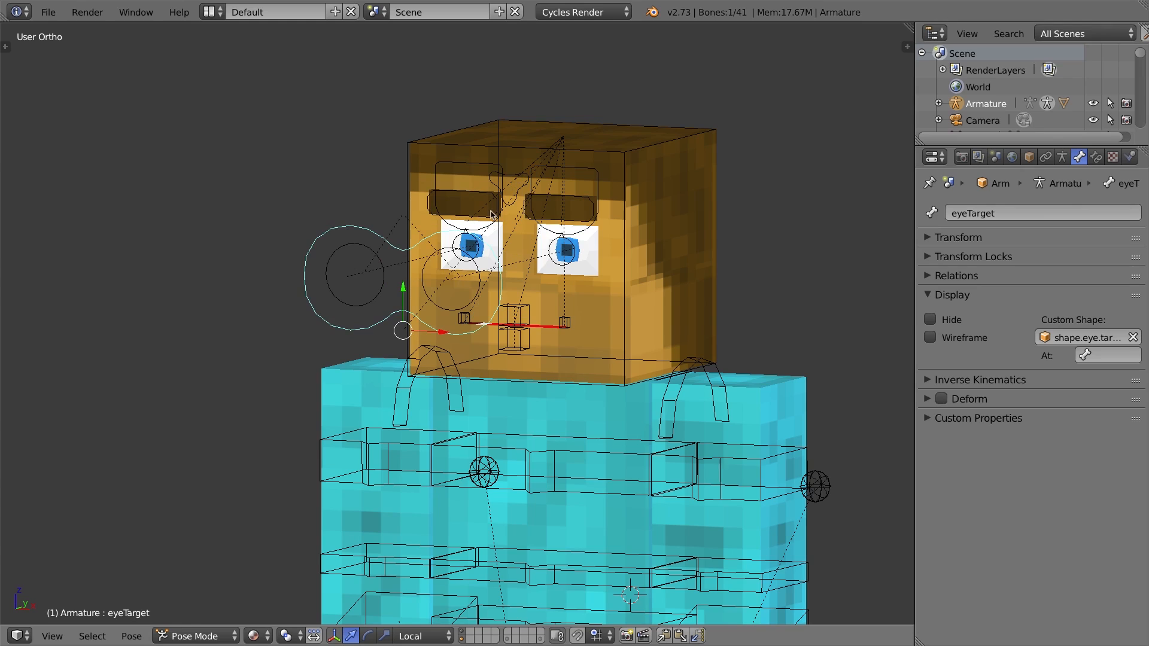
Test the brows control by moving it upward and cancelling the move.
right_click(456, 194)
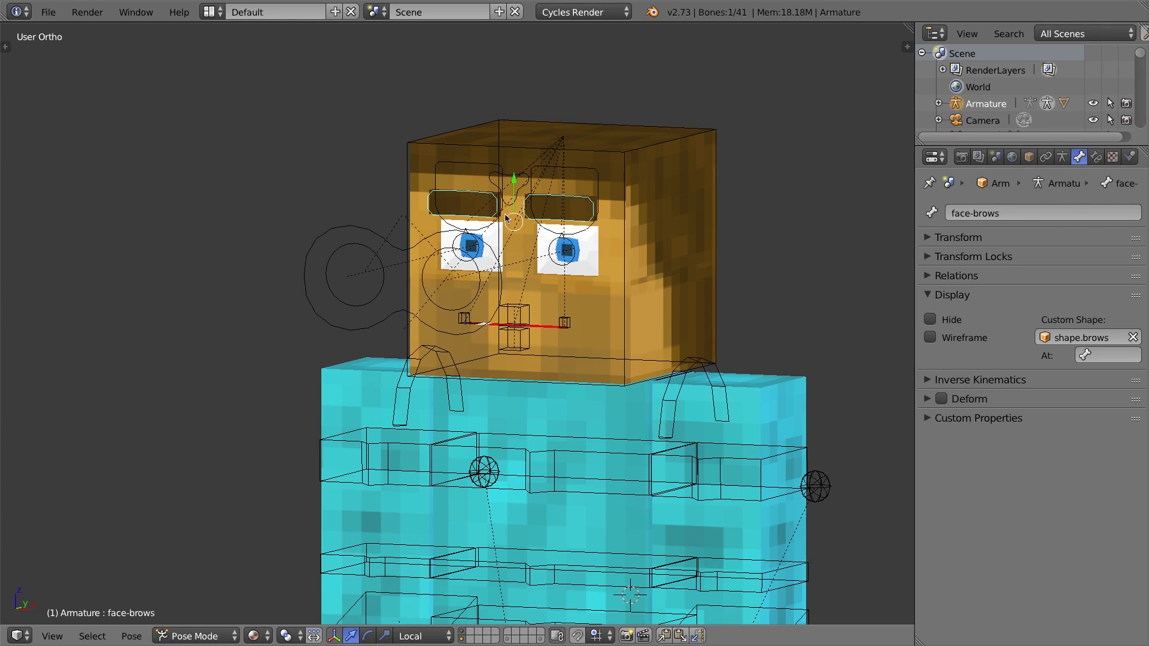
key(g)
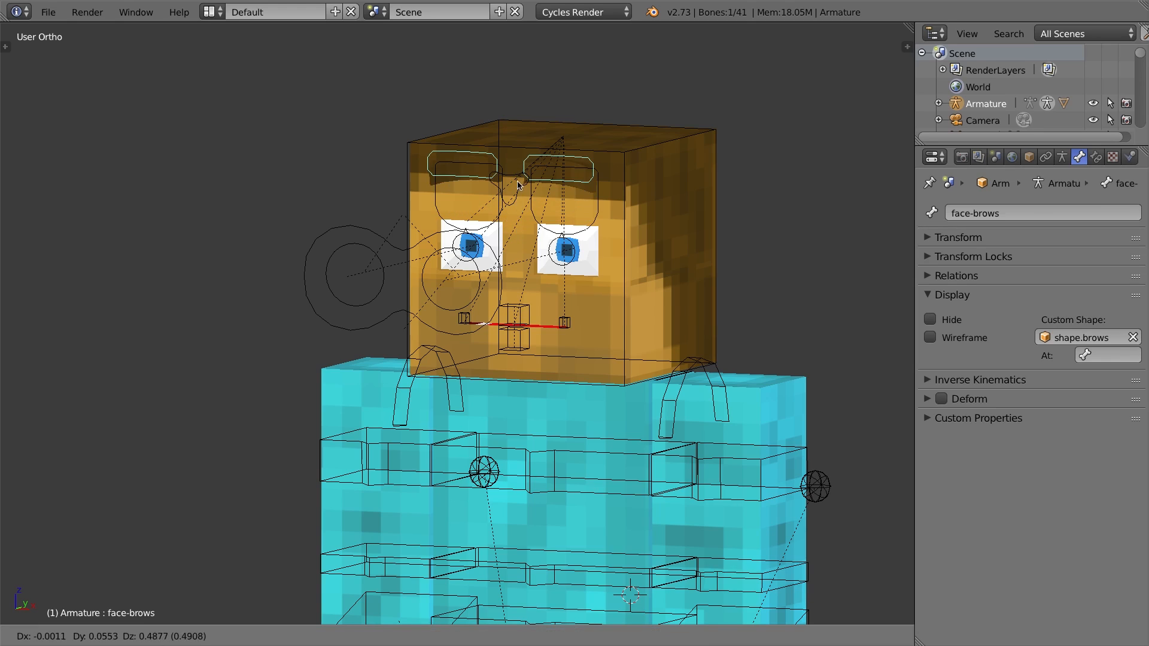
right_click(520, 190)
Test the angry-sad brow control by moving it and cancelling the move.
right_click(510, 195)
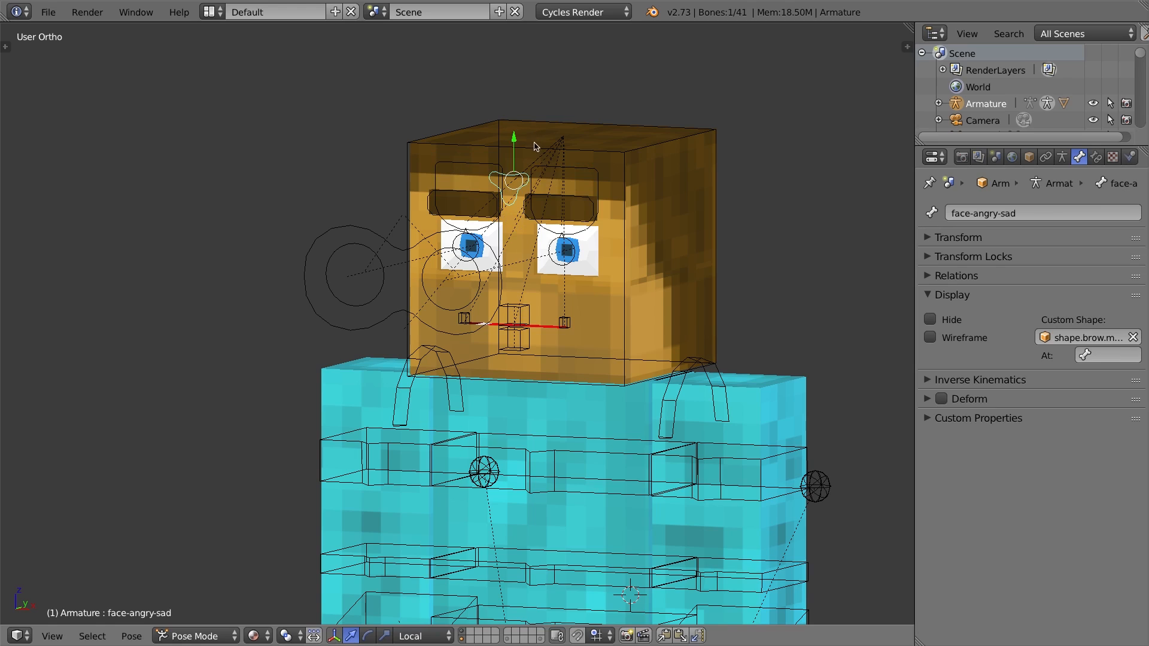
key(g)
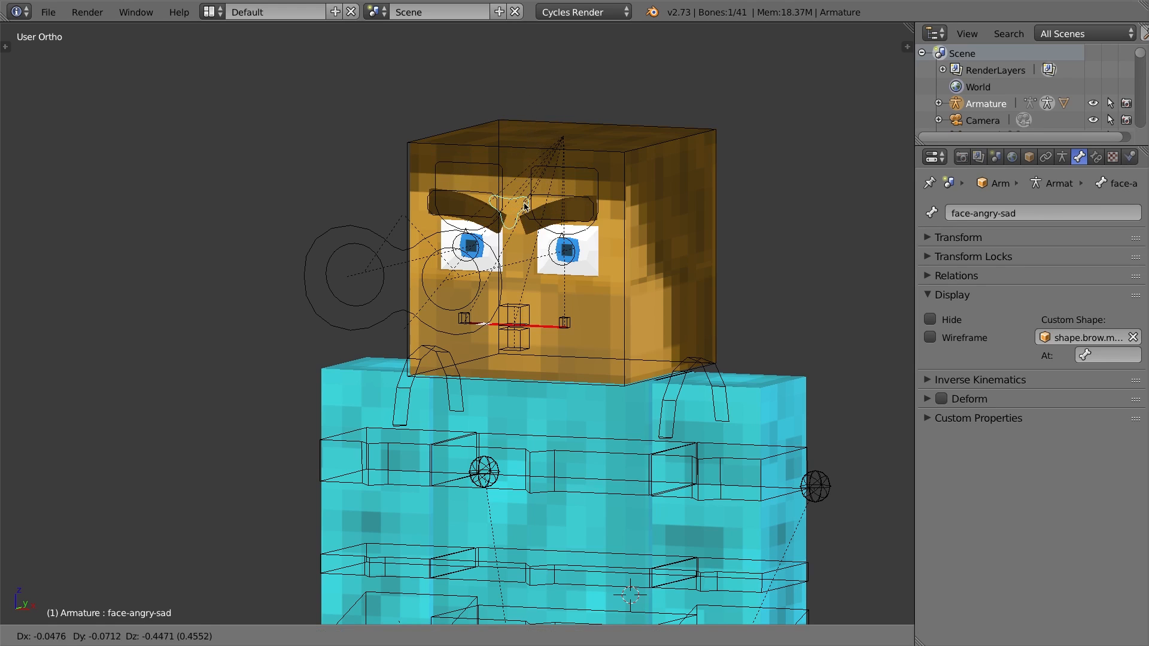
key(Escape)
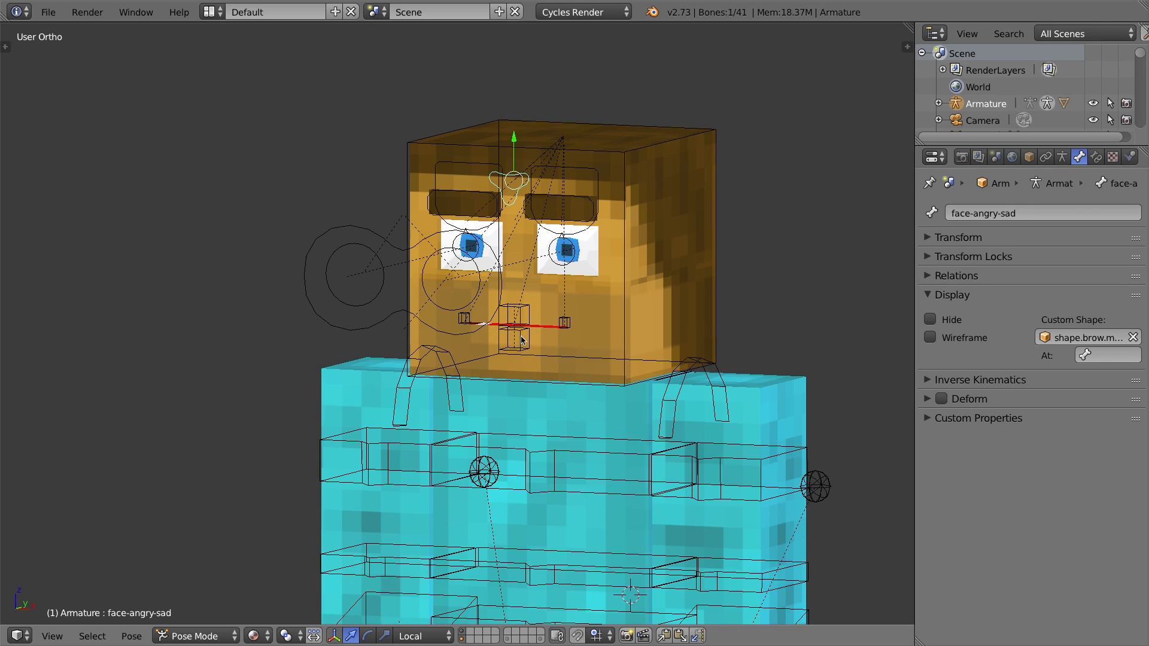
Select the head mesh and open its shape key list, enlarging the list.
right_click(521, 340)
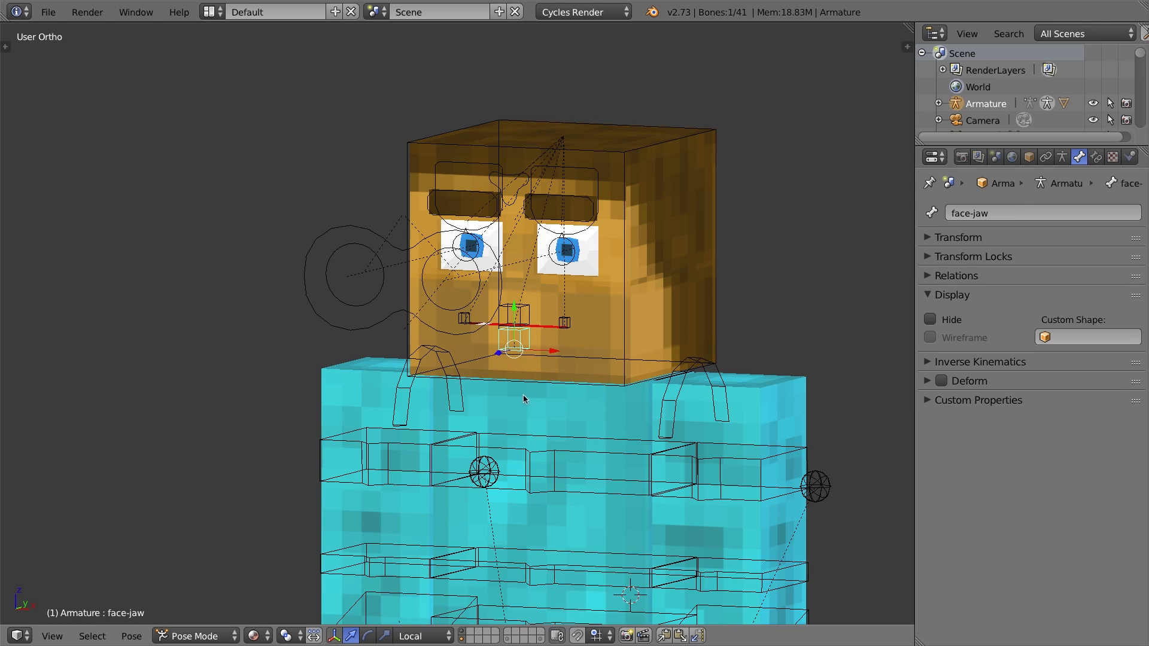
right_click(536, 363)
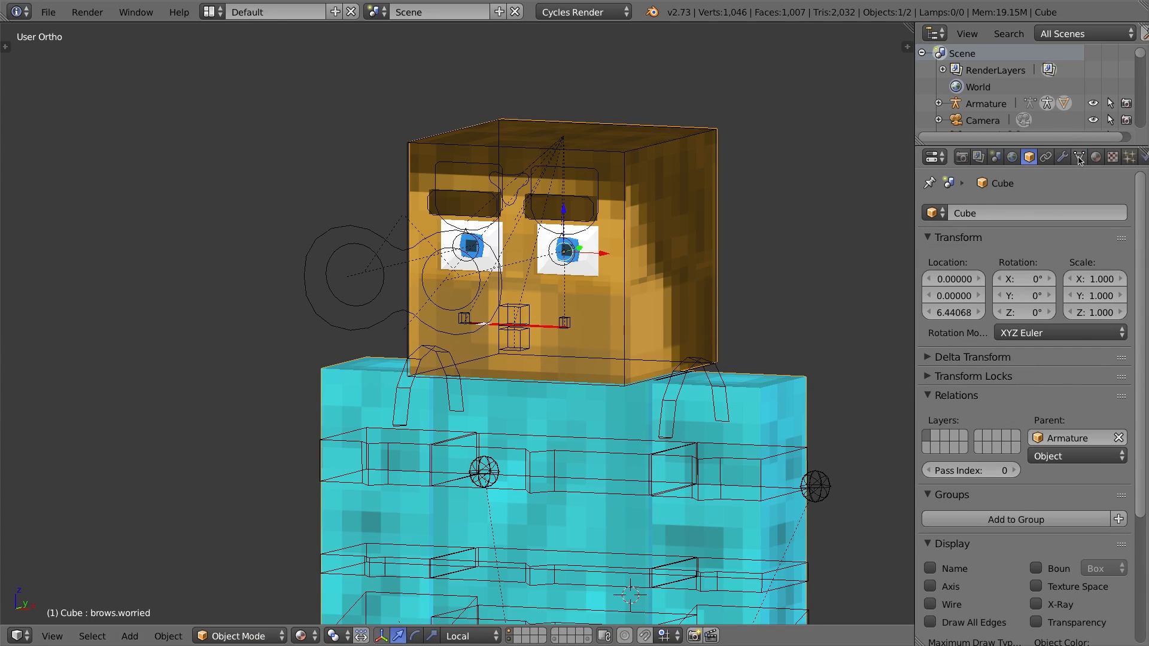
click(1079, 158)
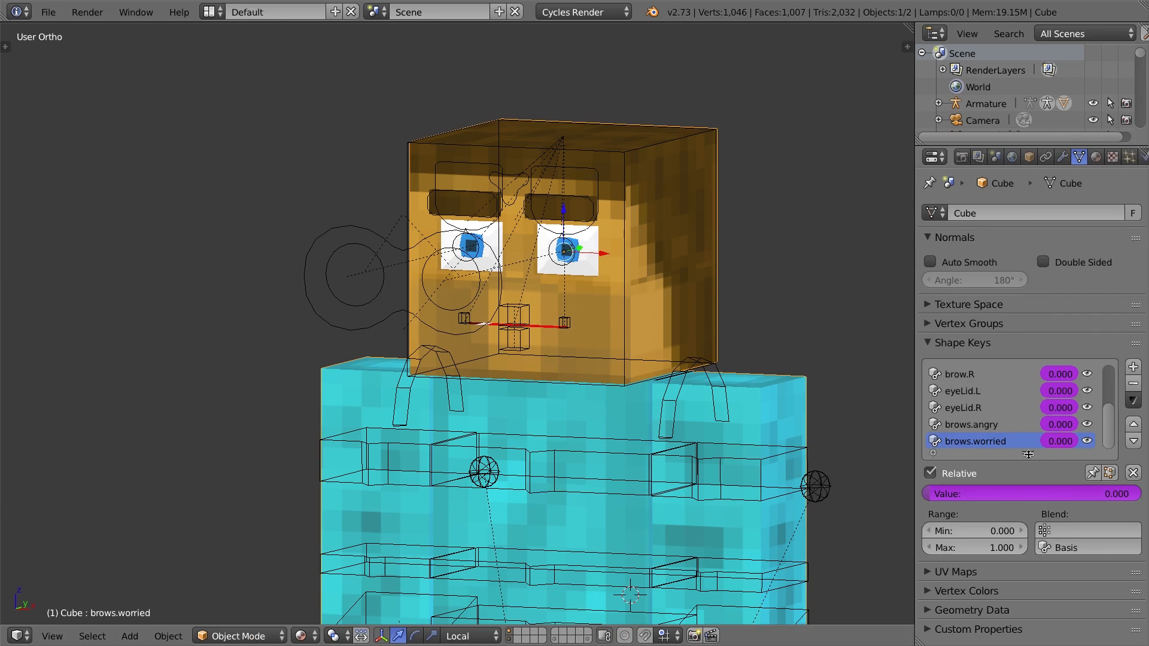
drag(1028, 453, 1024, 545)
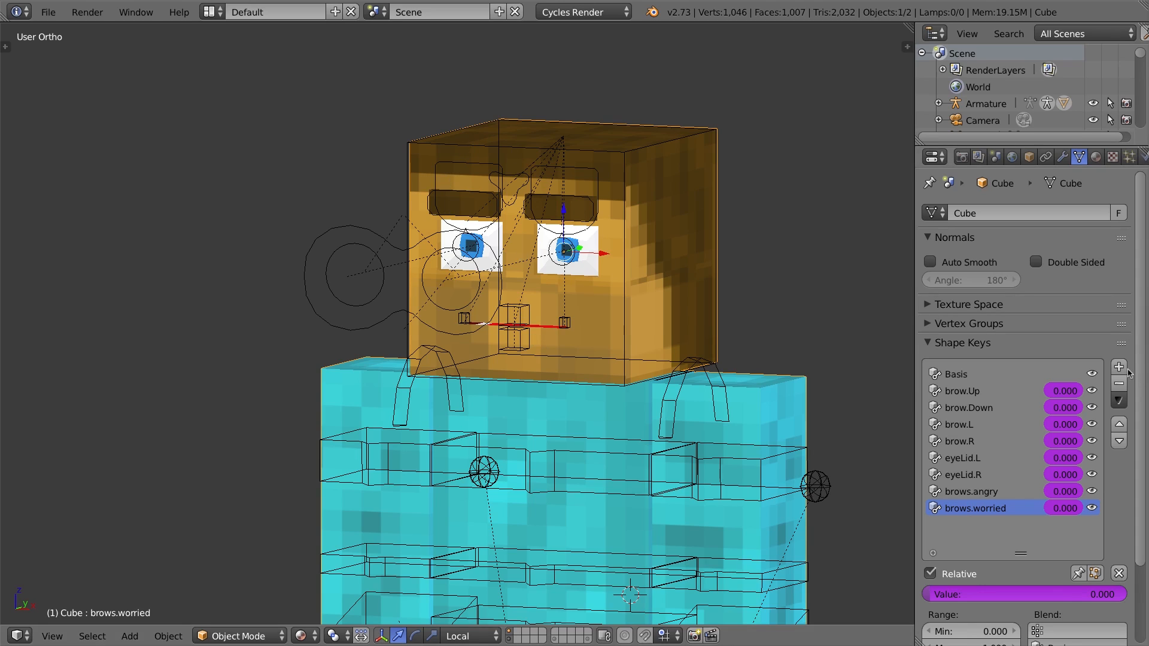
Add a new shape key to the head mesh and name it mouth.Open.
click(1119, 367)
double_click(959, 526)
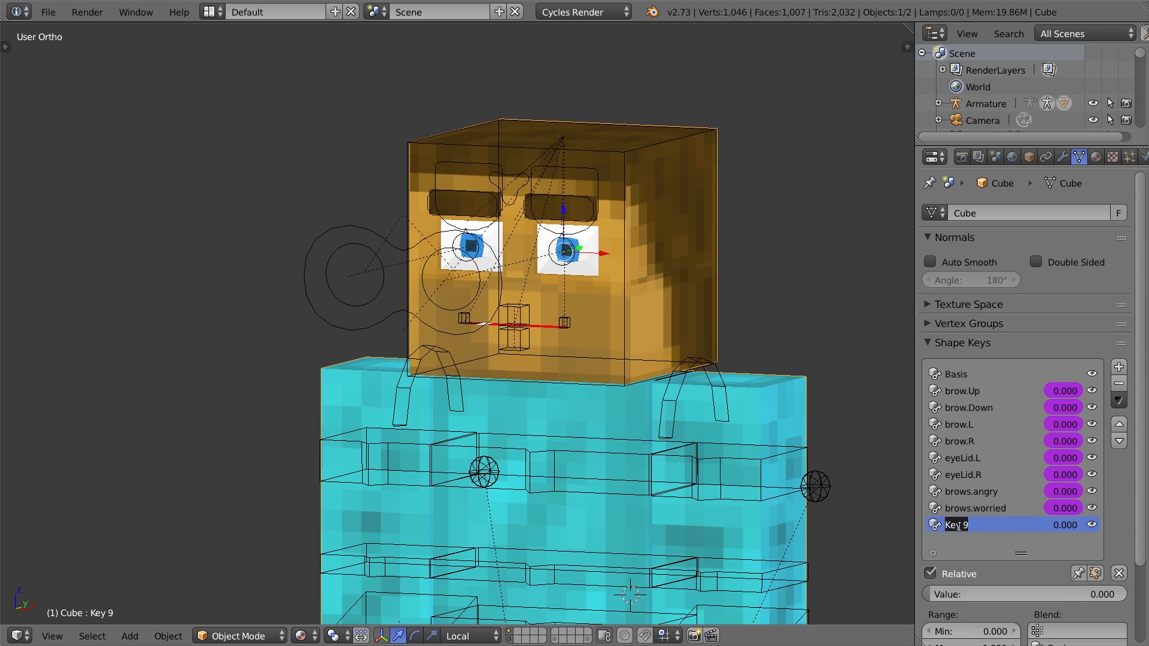
text(mouth.Open)
key(Return)
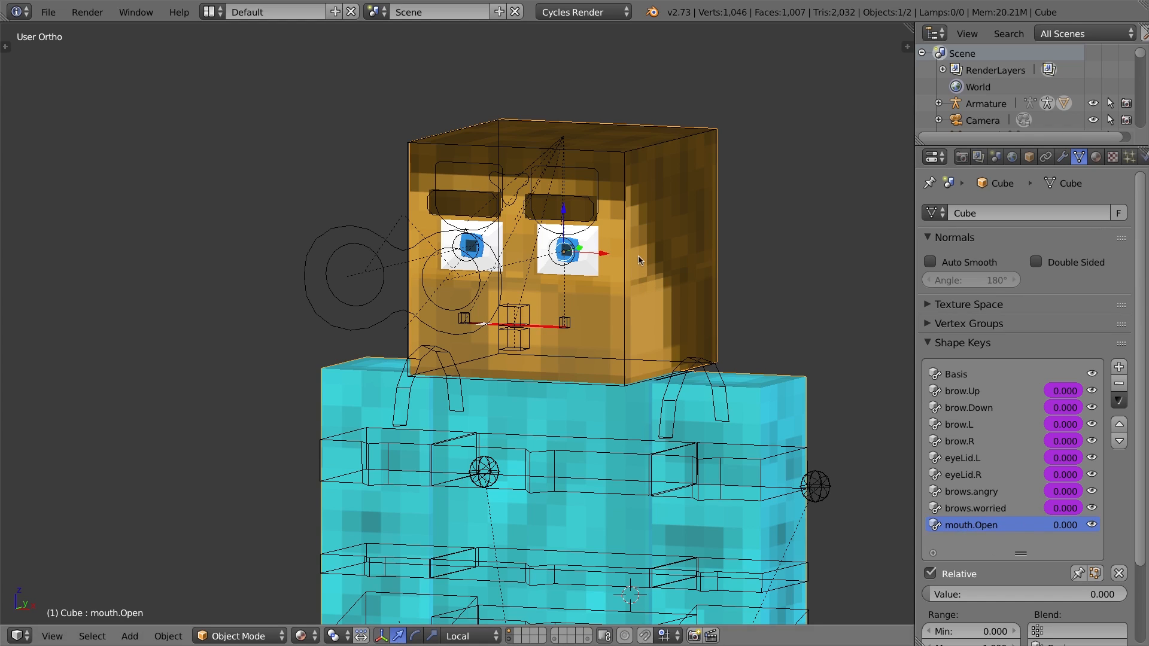
In Edit Mode, select the vertices along the mouth line in vertex selection mode.
key(Tab)
key(KP_1)
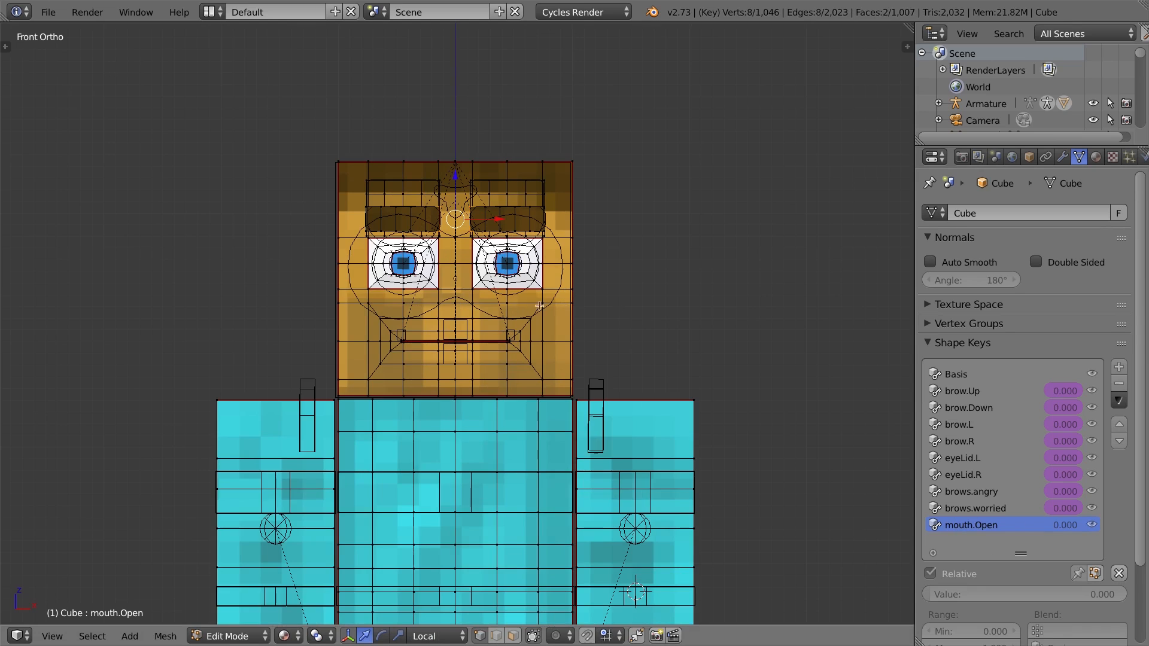
scroll(521, 308, up, 5)
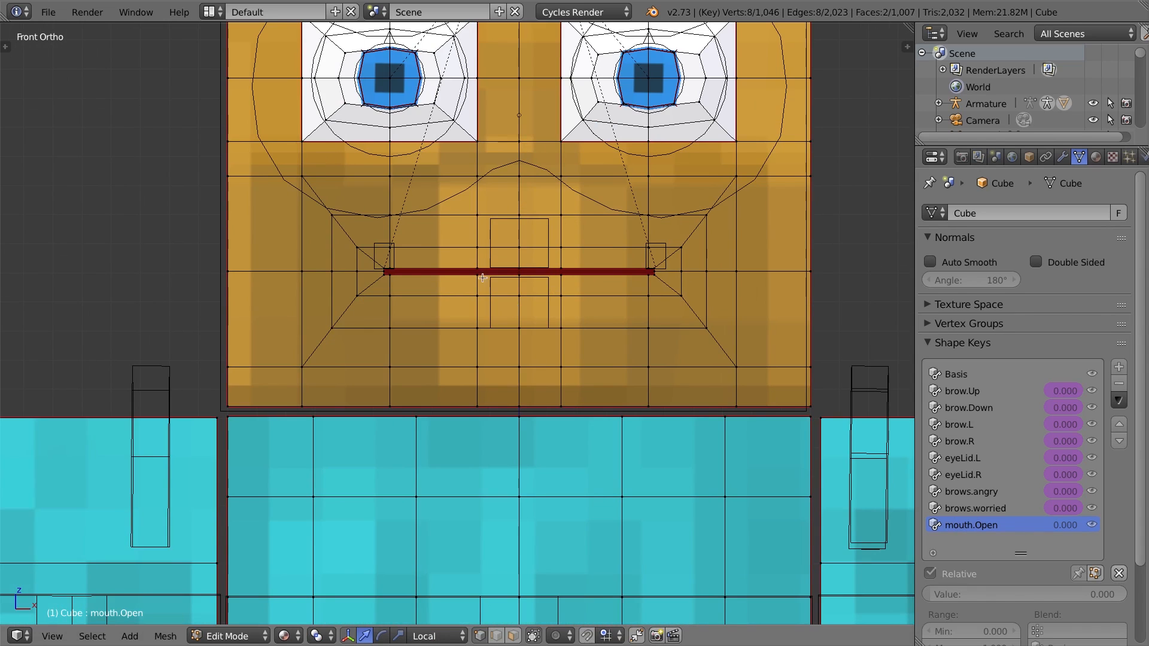
click(513, 635)
right_click(493, 291)
shift+right_click(544, 286)
mouse_move(535, 273)
middle_down()
mouse_move(551, 285)
mouse_move(533, 285)
middle_up()
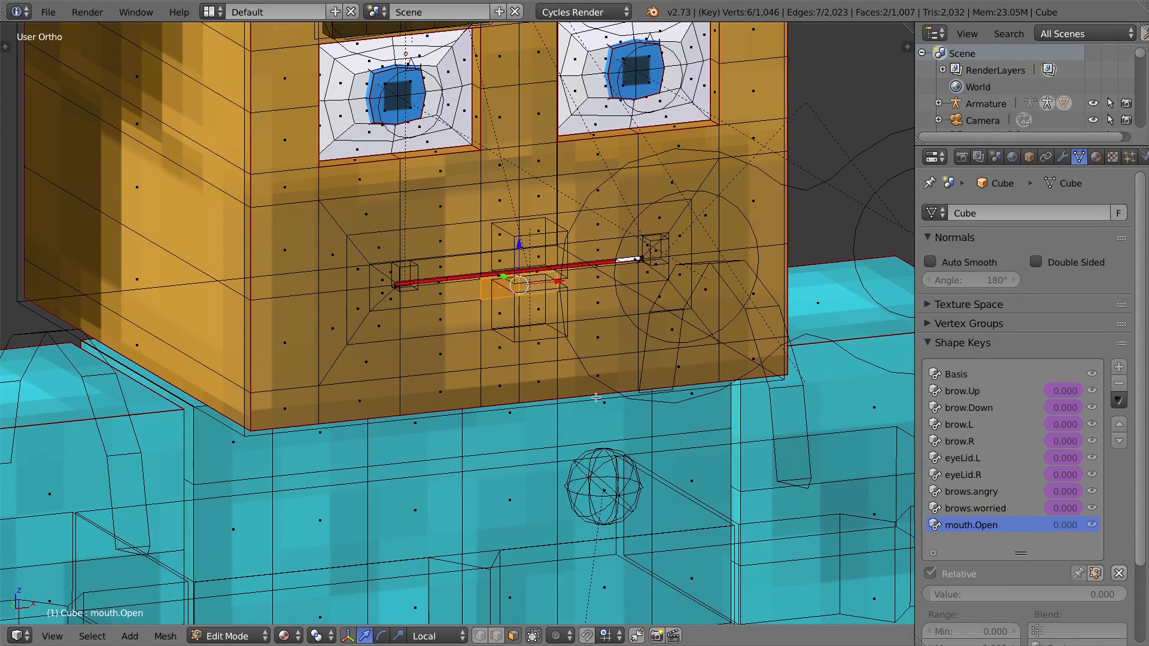
Turn on proportional editing for the mesh.
key(o)
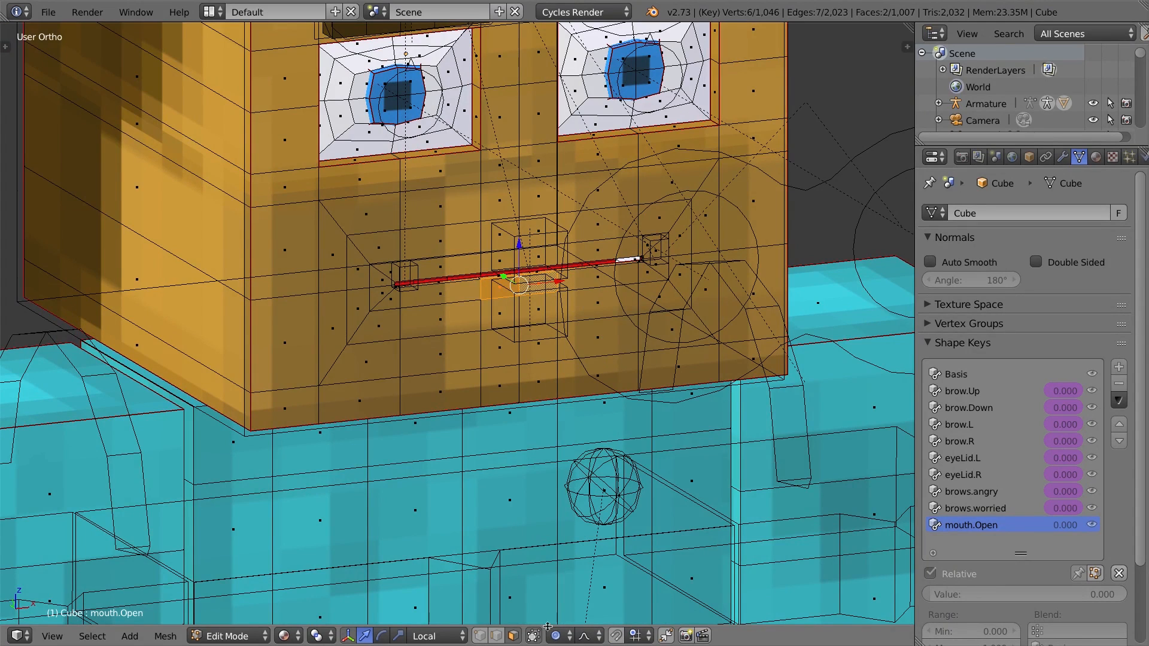
click(569, 638)
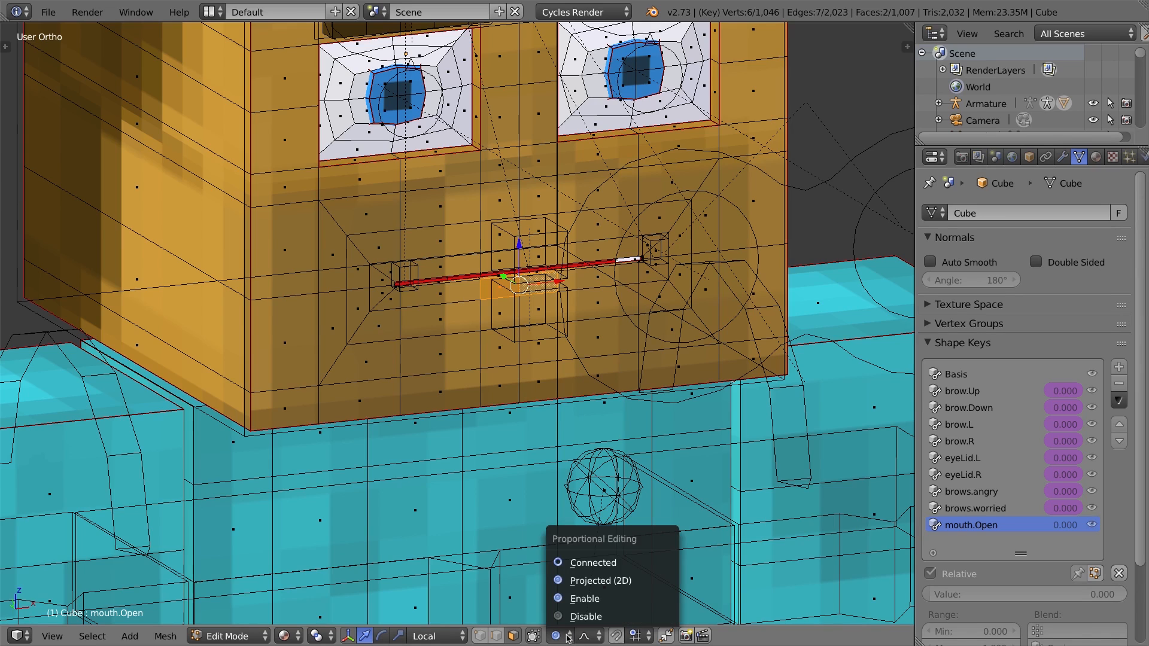
click(605, 563)
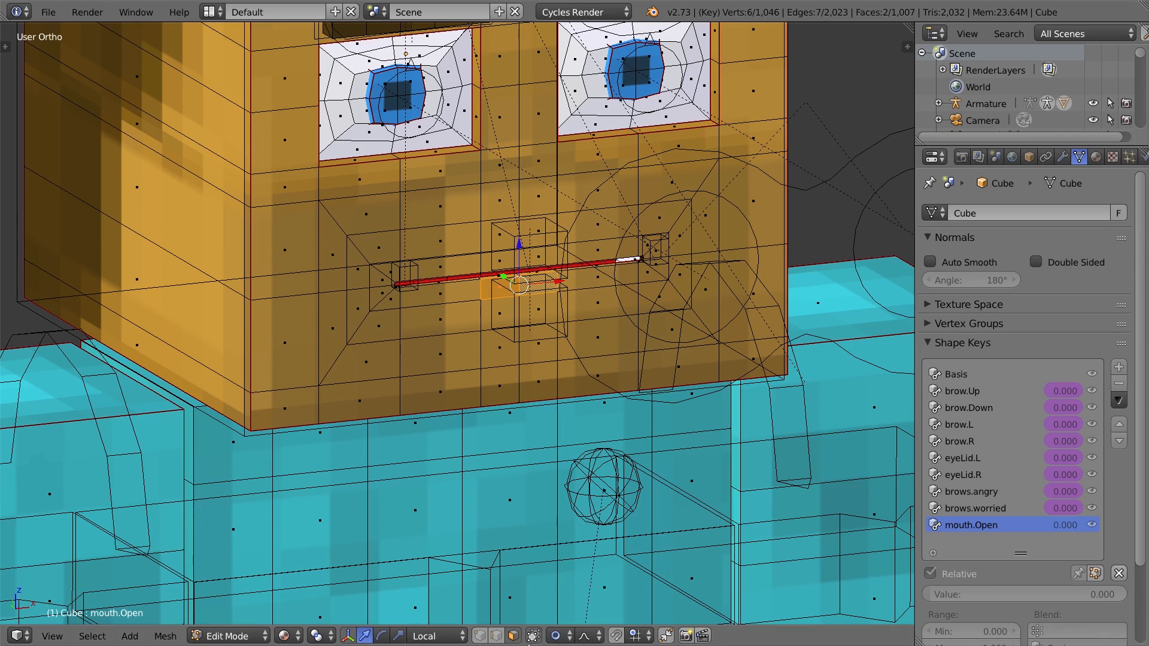
click(558, 637)
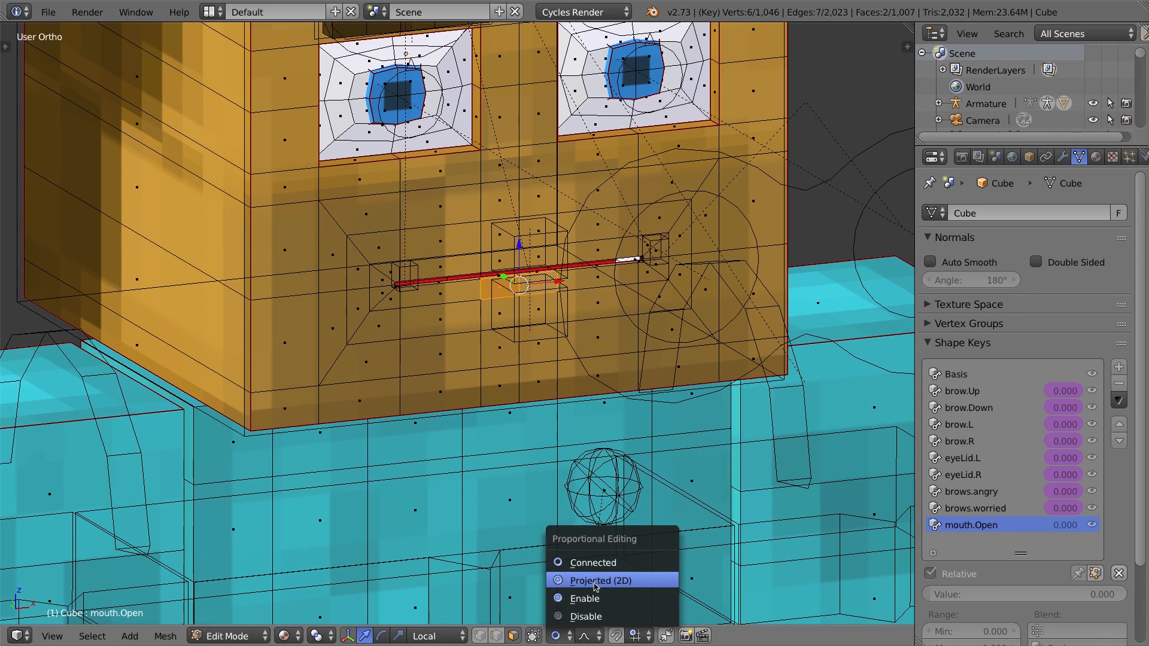
click(592, 598)
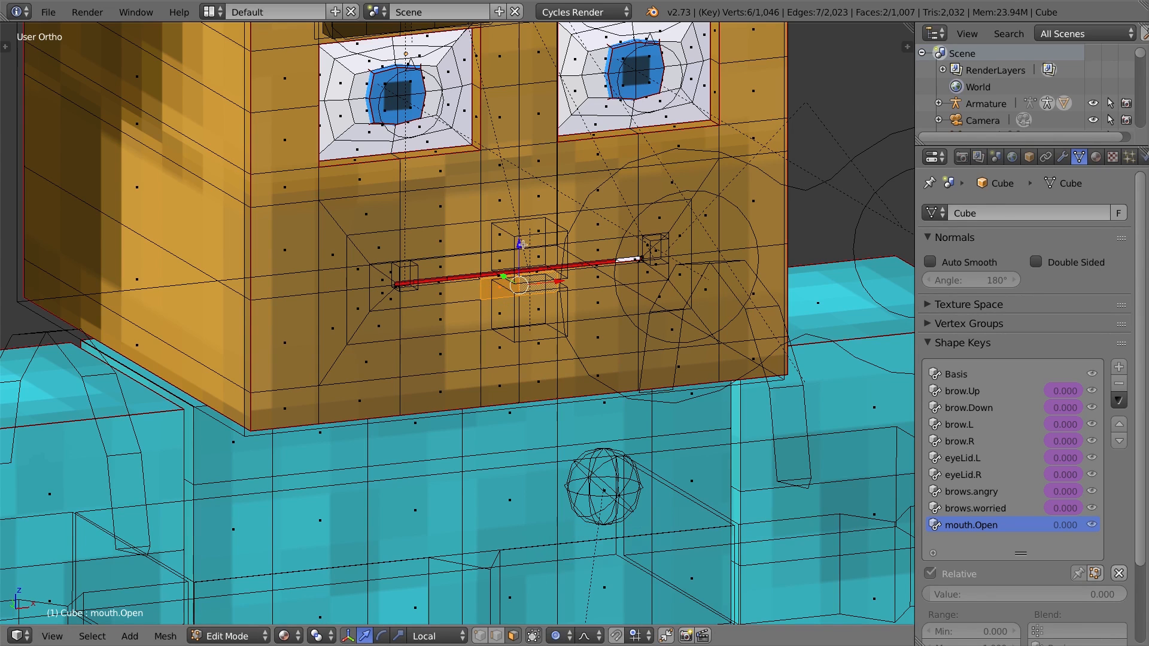
Try raising the mouth vertices with proportional editing, then undo the move.
key(g)
click(557, 346)
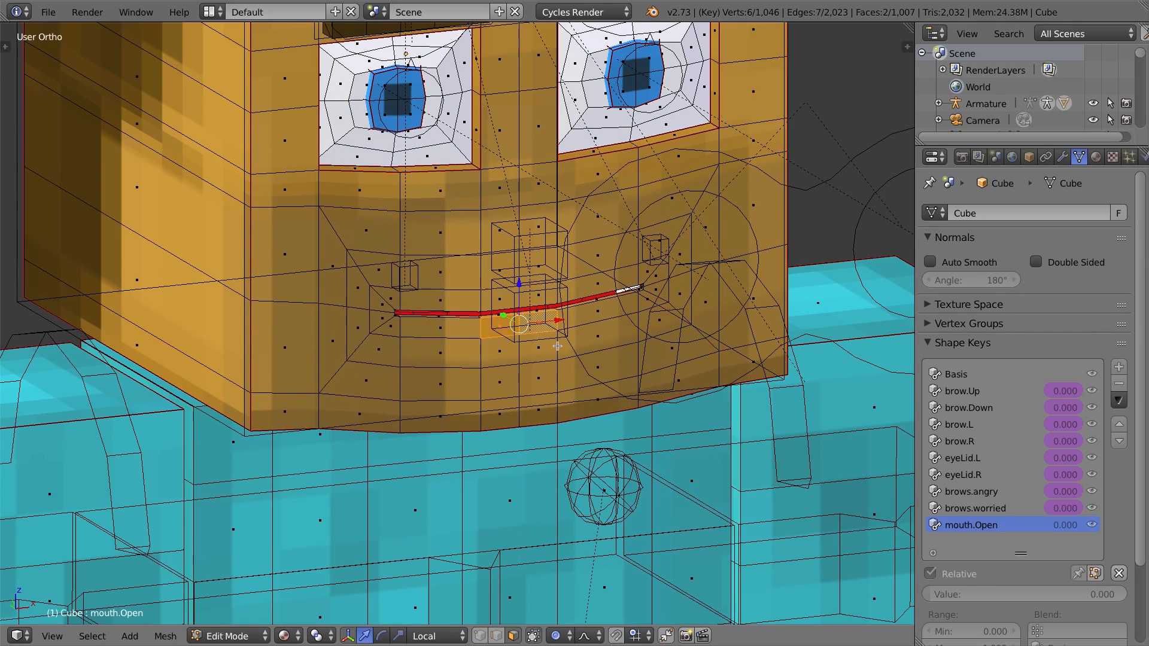
key(ctrl+z)
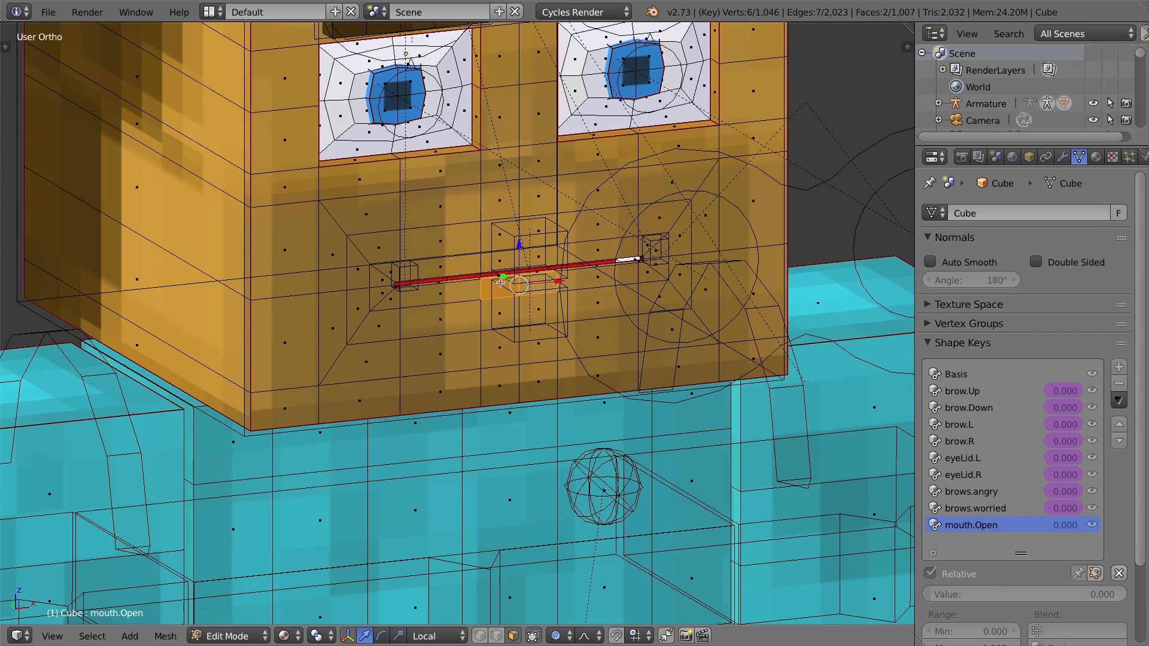
Set proportional editing to Connected and move the mouth vertices along Z to open the mouth.
click(560, 636)
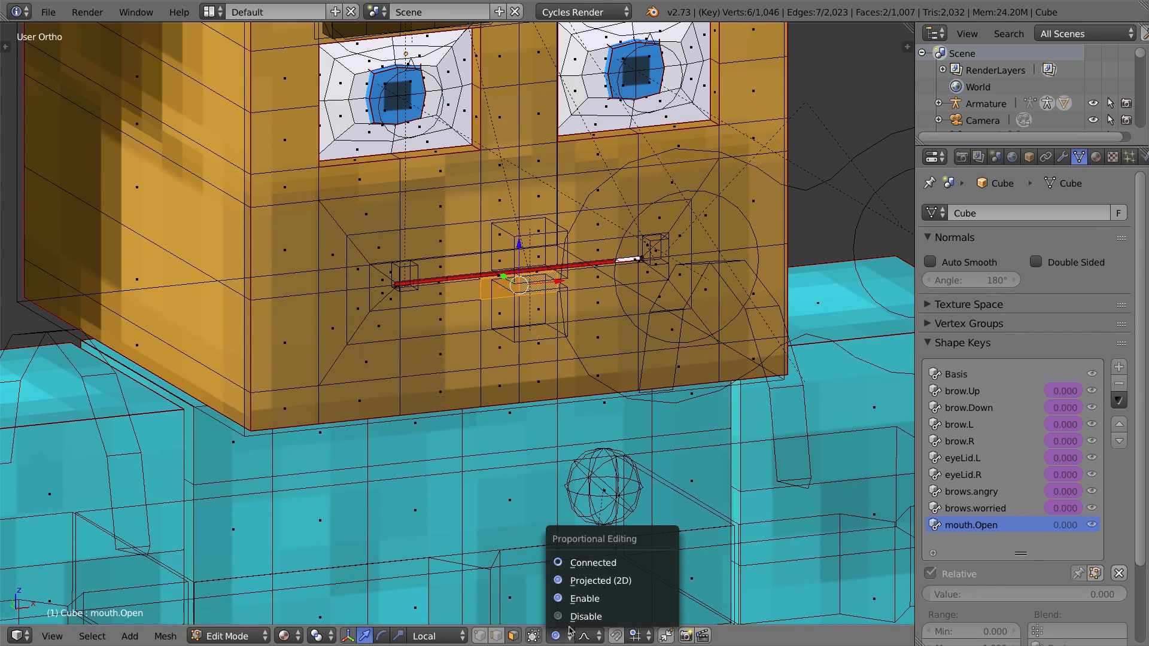
click(573, 564)
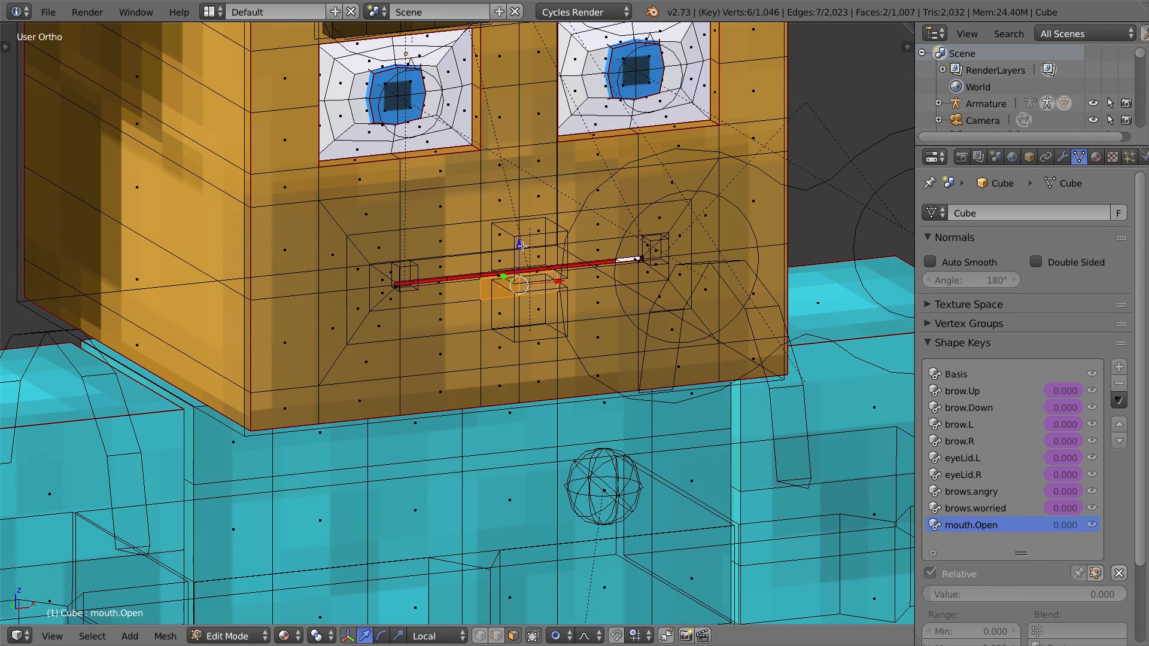
key(g)
key(z)
click(517, 273)
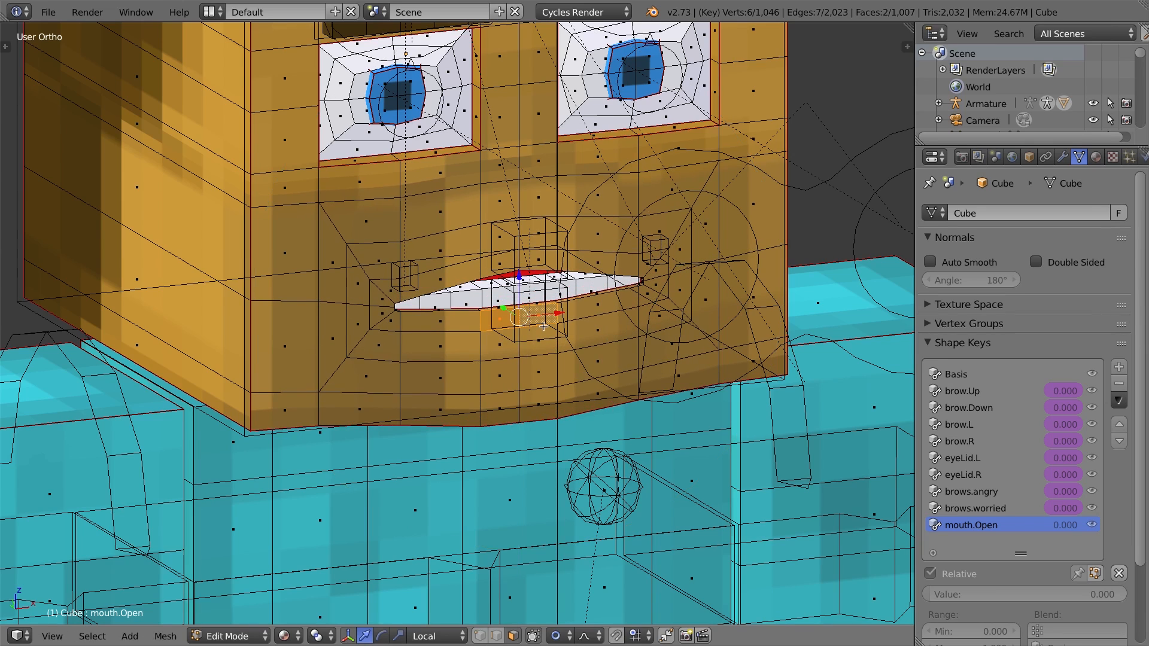
Undo the mouth opening and retry moving the mouth vertices along Z with a smaller proportional size.
key(ctrl+z)
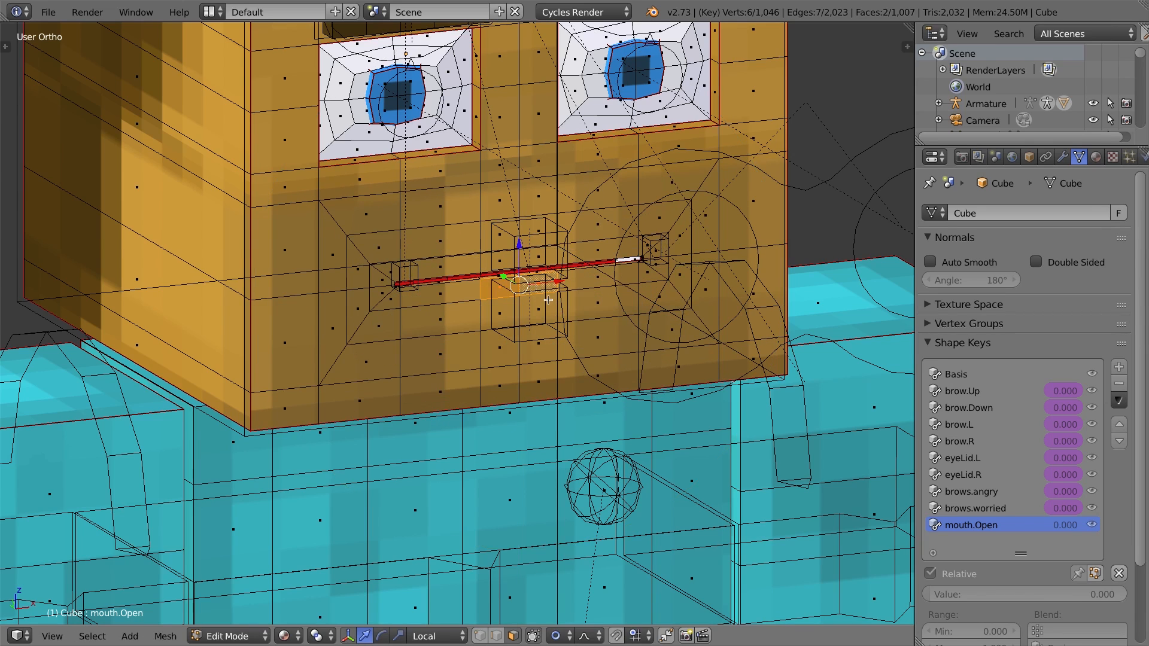
key(g)
key(z)
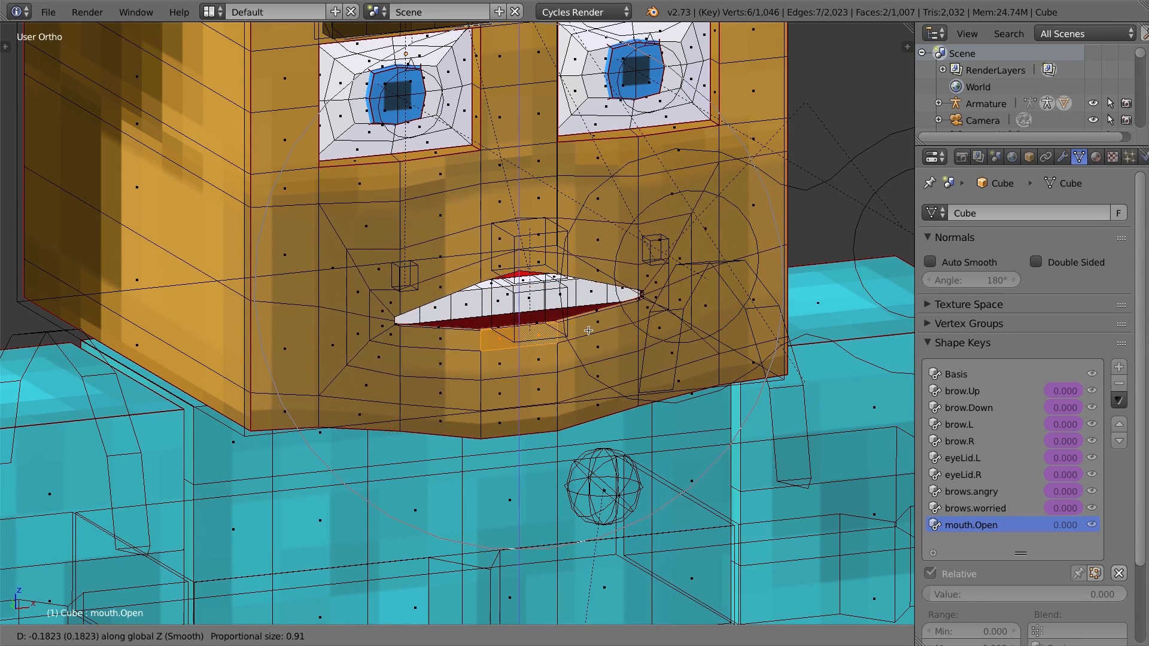
scroll(580, 318, up, 2)
scroll(580, 323, up, 4)
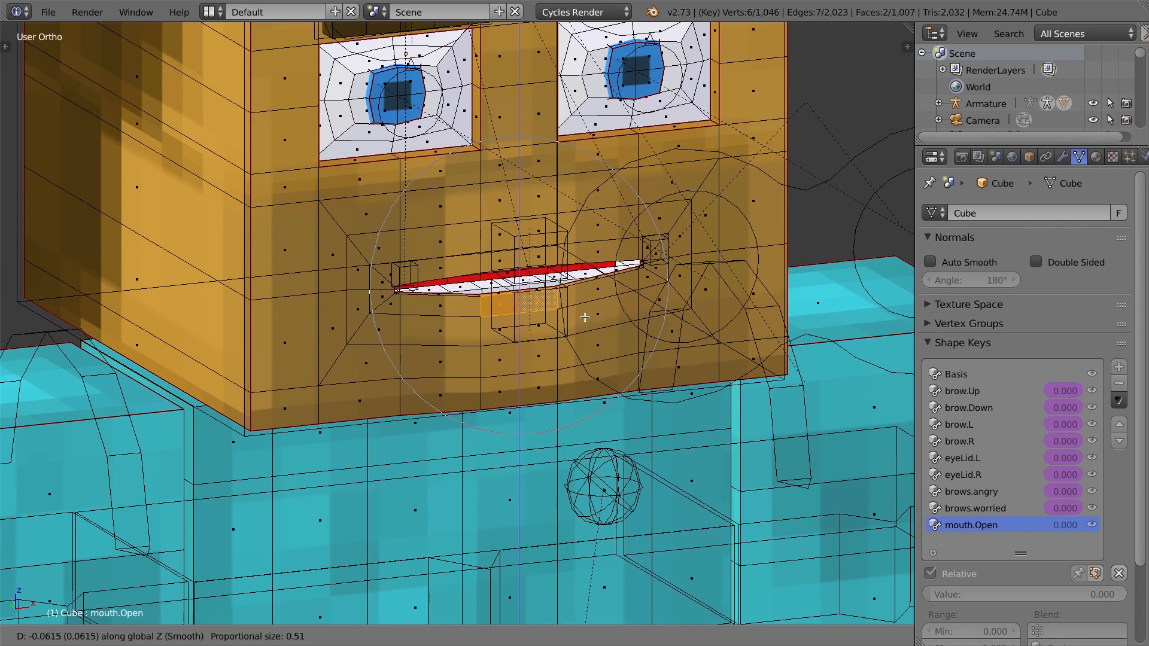
scroll(583, 303, up, 2)
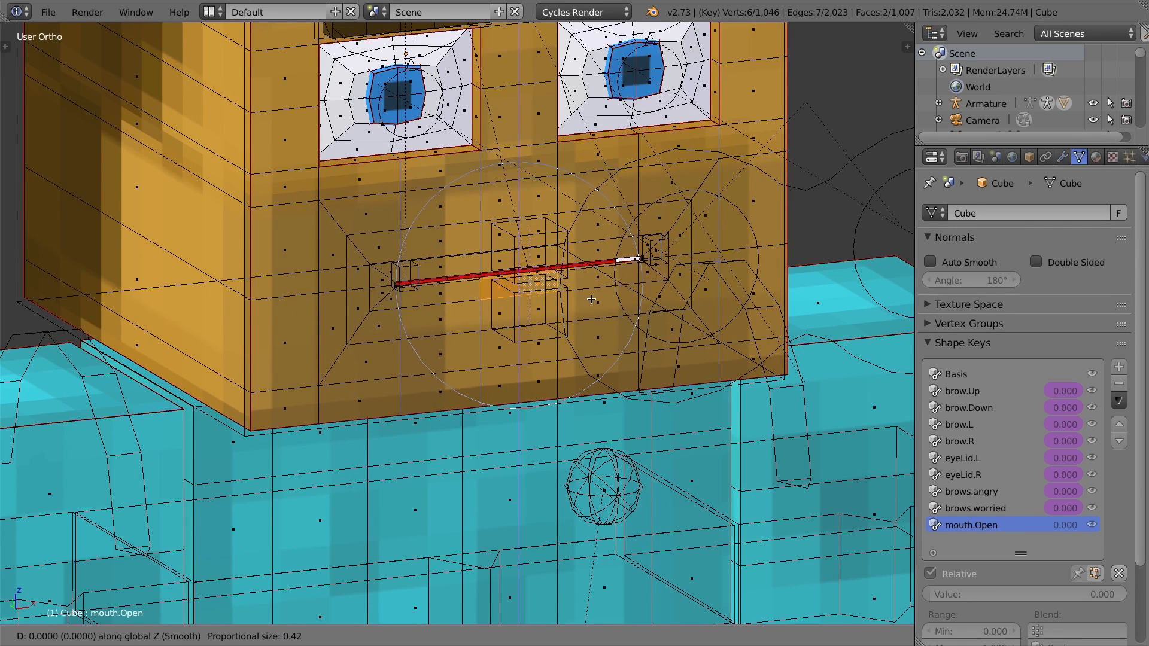
click(641, 260)
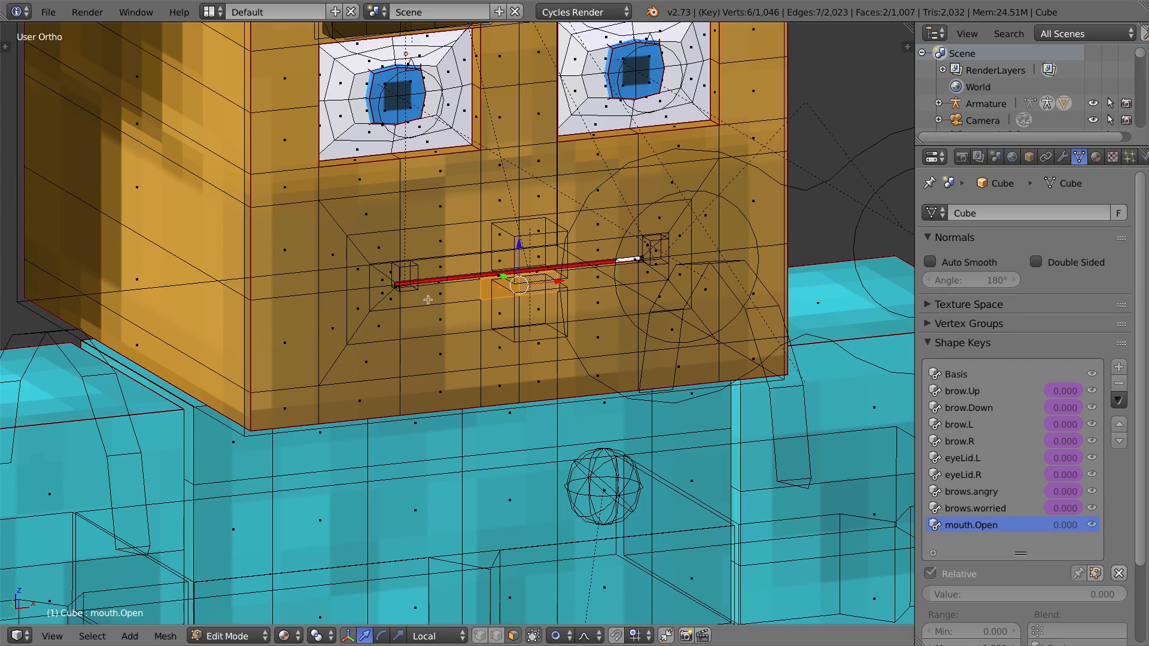
In front view, box-select the lower mouth vertices and move them down along Z to open the mouth.
key(KP_1)
shift+middle_drag(574, 361, 383, 269)
key(g)
key(z)
click(389, 343)
Slide the edges and vertices around the mouth corners to shape the lip line.
key(ctrl+Tab)
middle_drag(515, 371, 419, 359)
middle_drag(371, 443, 491, 484)
key(ctrl+e)
click(467, 563)
click(479, 527)
middle_drag(616, 335, 382, 317)
key(ctrl+e)
click(670, 361)
click(659, 303)
key(ctrl+e)
click(289, 361)
key(KP_1)
key(shift+v)
click(302, 359)
Select individual lip vertices and move them along Z to shape the upper and lower lips.
right_click(638, 377)
shift+middle_drag(538, 383, 531, 315)
key(ctrl+Tab)
shift+right_click(482, 324)
key(g)
key(z)
click(482, 350)
middle_drag(497, 383, 682, 357)
key(ctrl+Tab)
right_click(600, 455)
key(g)
key(z)
click(667, 464)
Move more mouth vertices along Z to widen the opened mouth.
key(KP_1)
key(g)
click(728, 359)
right_click(486, 359)
key(g)
key(z)
key(ctrl+Tab)
middle_drag(508, 371, 487, 348)
key(g)
key(z)
click(485, 359)
middle_drag(718, 478, 833, 538)
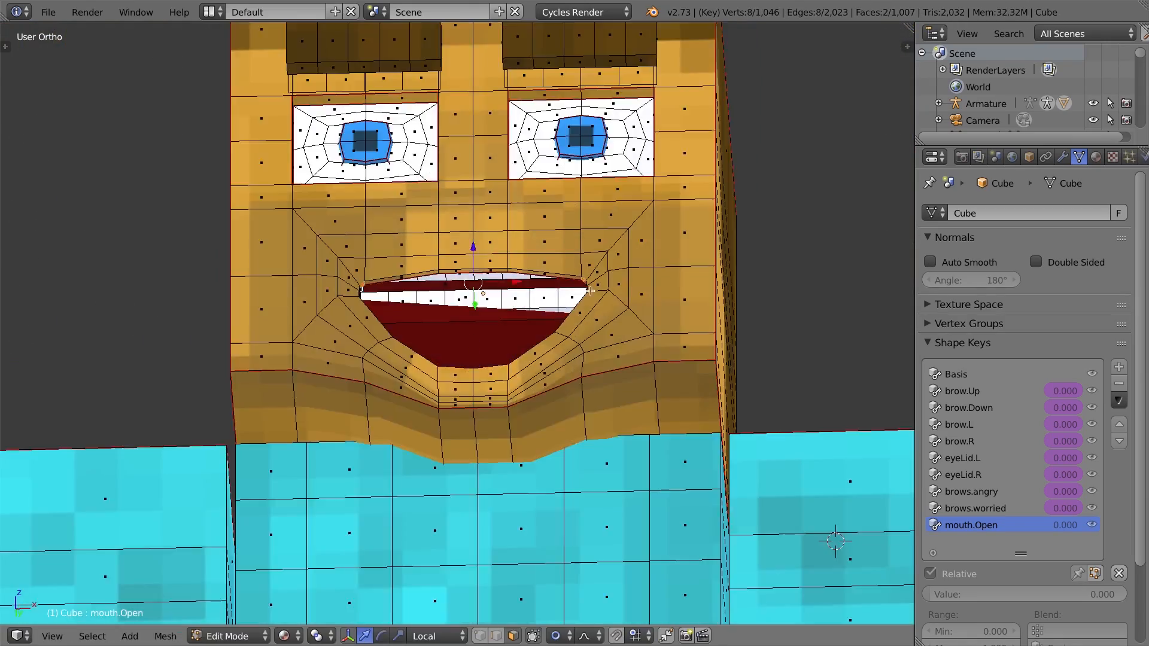
Move the lower mouth vertices down along Z with a reduced proportional editing size.
key(KP_1)
key(g)
key(z)
click(521, 389)
key(g)
key(z)
scroll(523, 397, up, 5)
click(523, 389)
middle_drag(523, 389, 532, 443)
click(494, 636)
click(513, 635)
Scale the selected mouth vertices along X in front view.
key(KP_1)
key(s)
key(x)
click(646, 472)
click(496, 635)
Select the chin vertex below the mouth and move it down along Z.
right_click(543, 479)
key(g)
key(z)
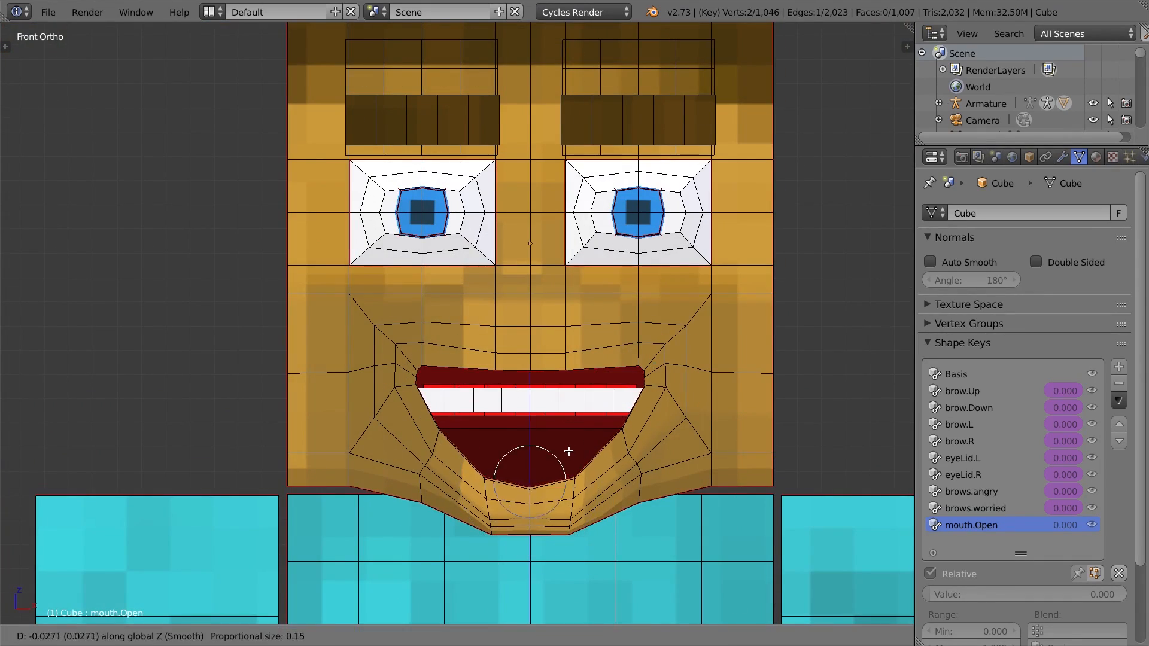
click(543, 491)
shift+middle_drag(608, 396, 556, 348)
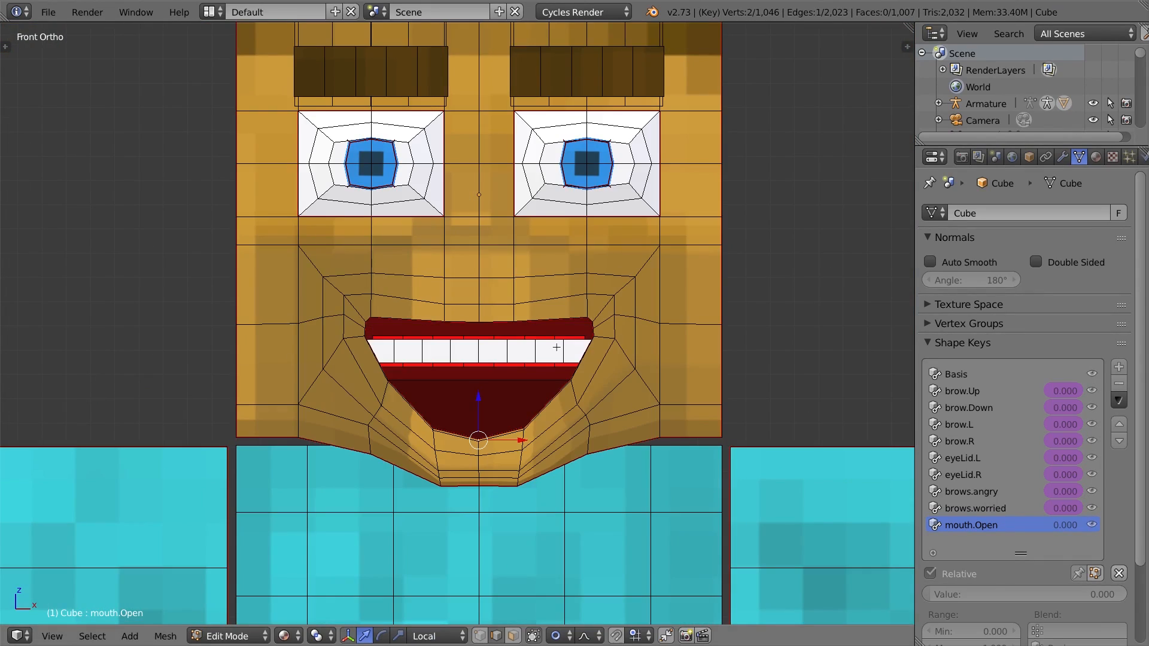
middle_drag(549, 334, 507, 337)
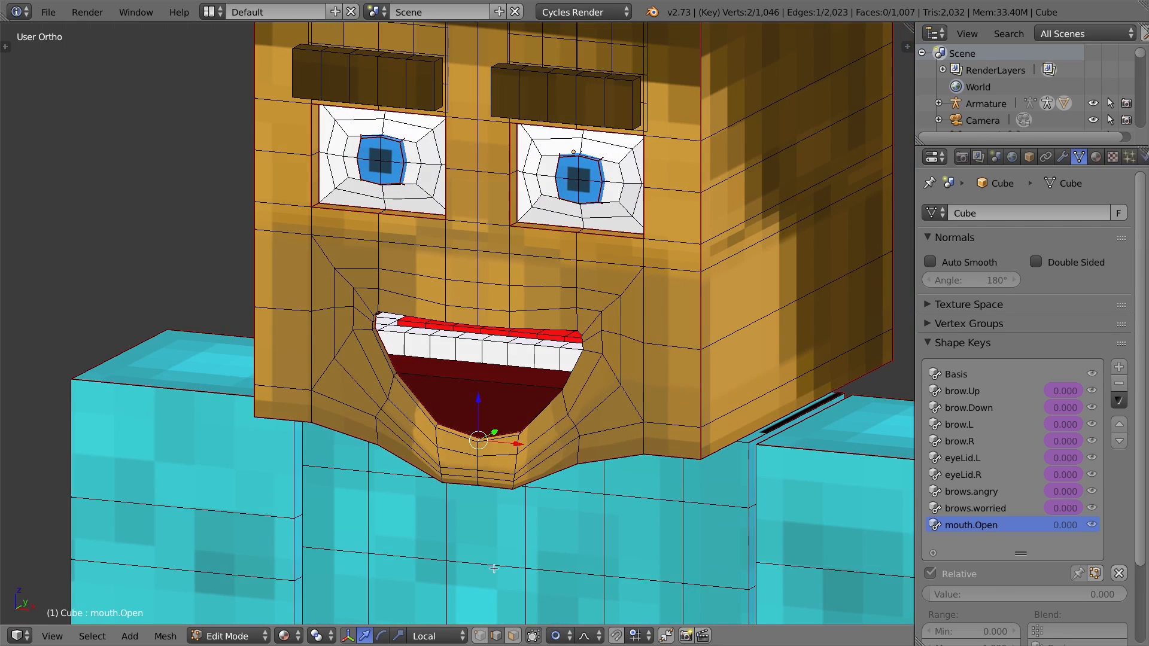
Examine the face mesh by selecting the linked geometry around the mouth, then deselect it.
click(513, 636)
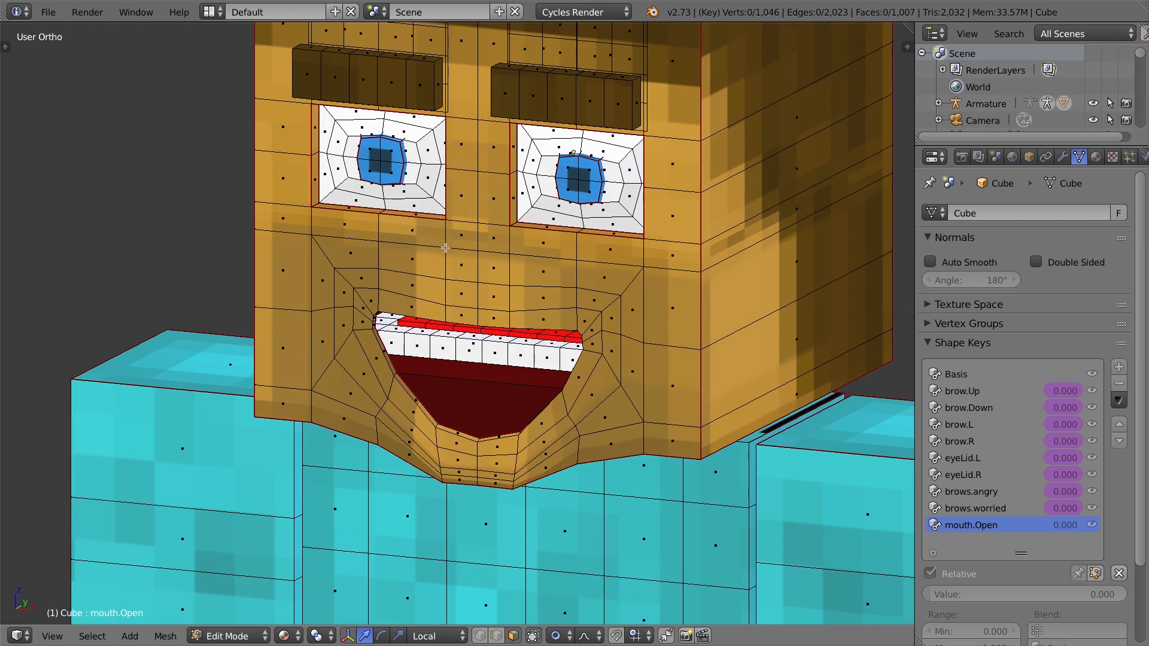
key(a)
key(a)
key(l)
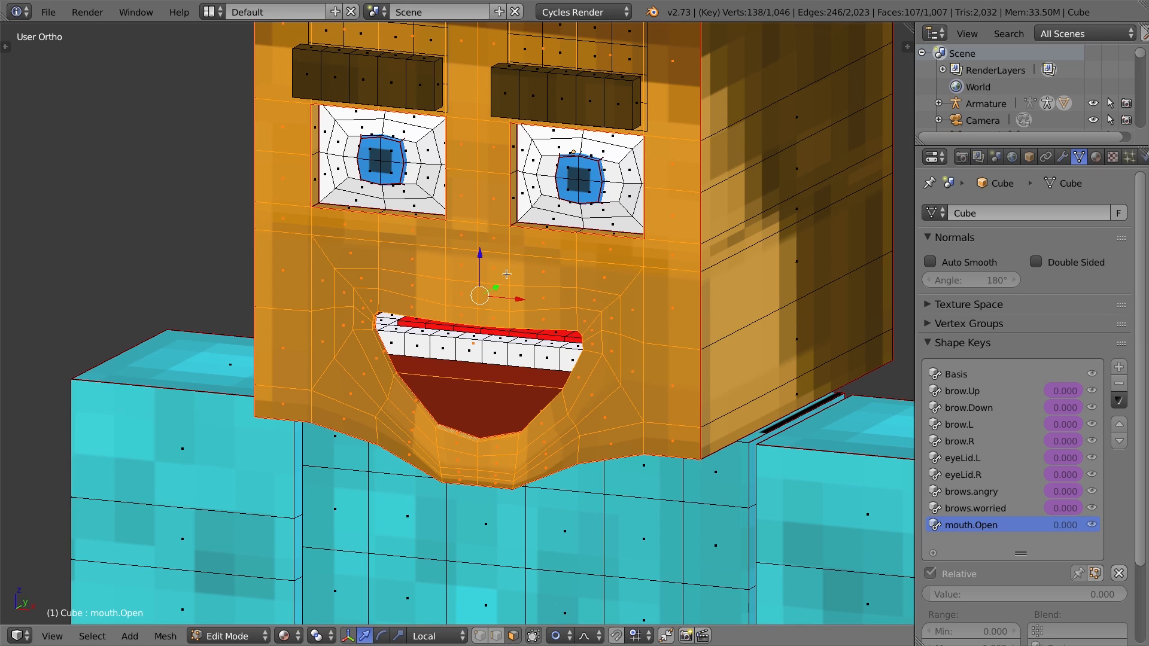
key(KP_1)
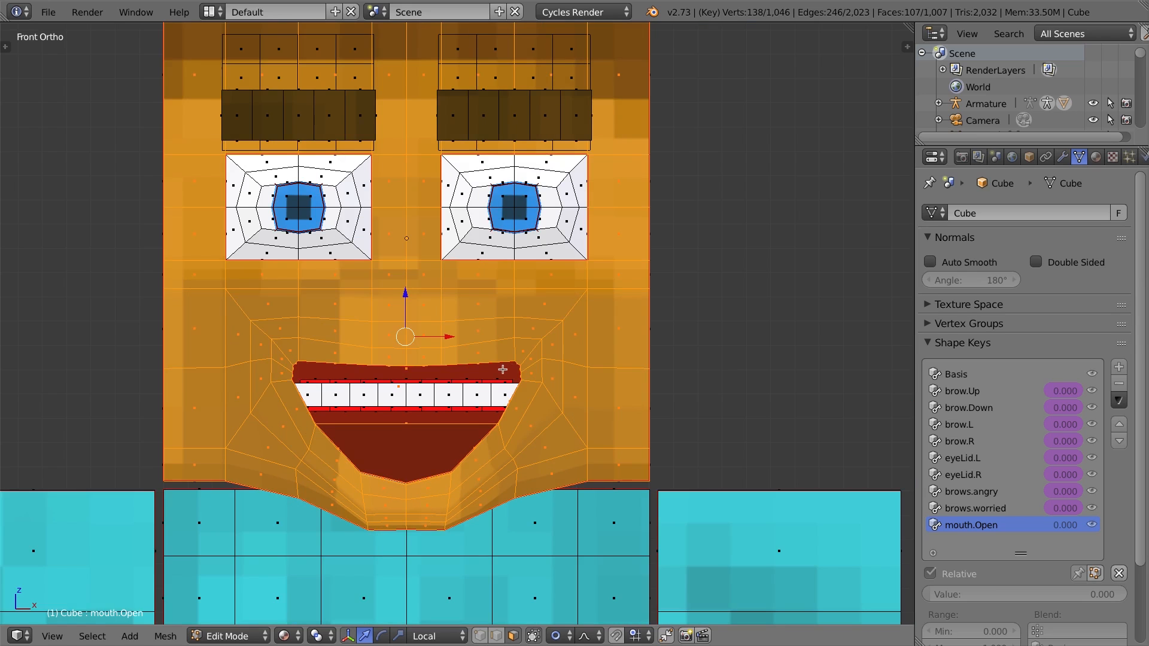
shift+middle_drag(512, 359, 542, 312)
key(a)
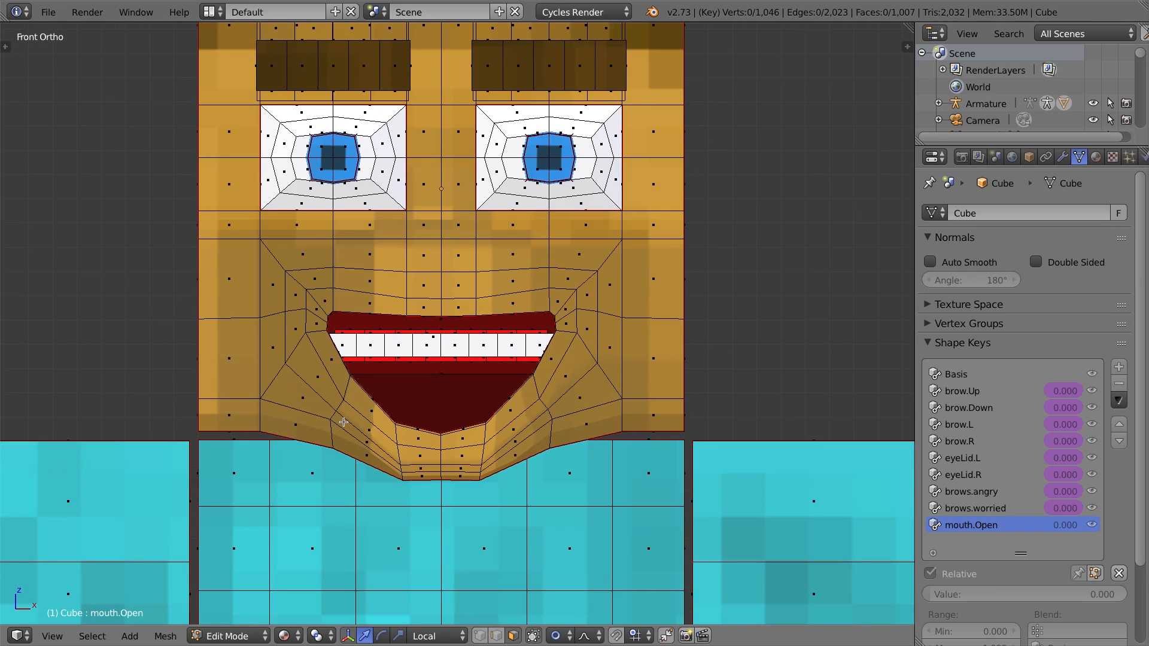
Examine the loops around the mouth by growing a selection from one mouth vertex, then deselect.
alt+right_click(589, 308)
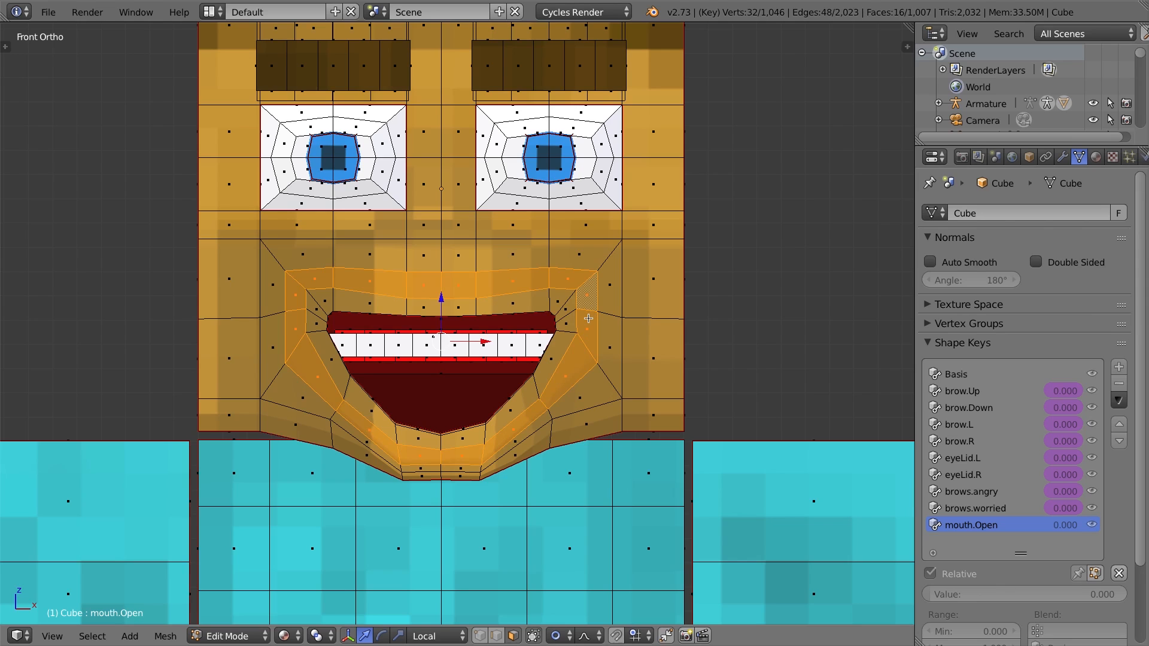
key(ctrl+KP_Add)
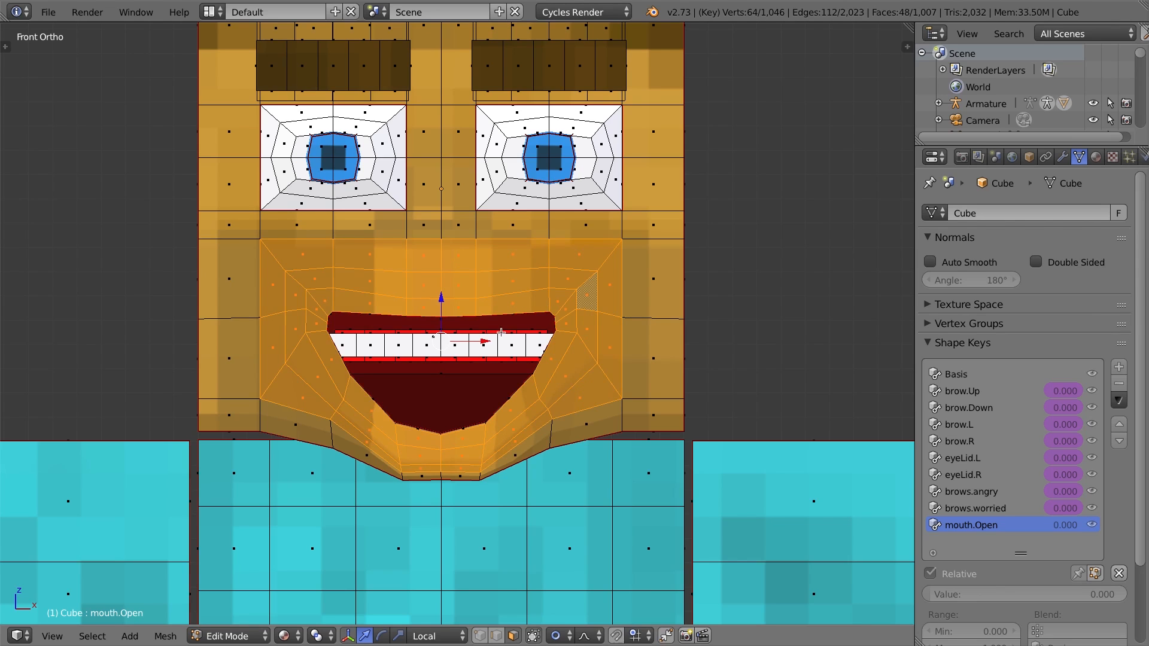
middle_drag(501, 332, 499, 399)
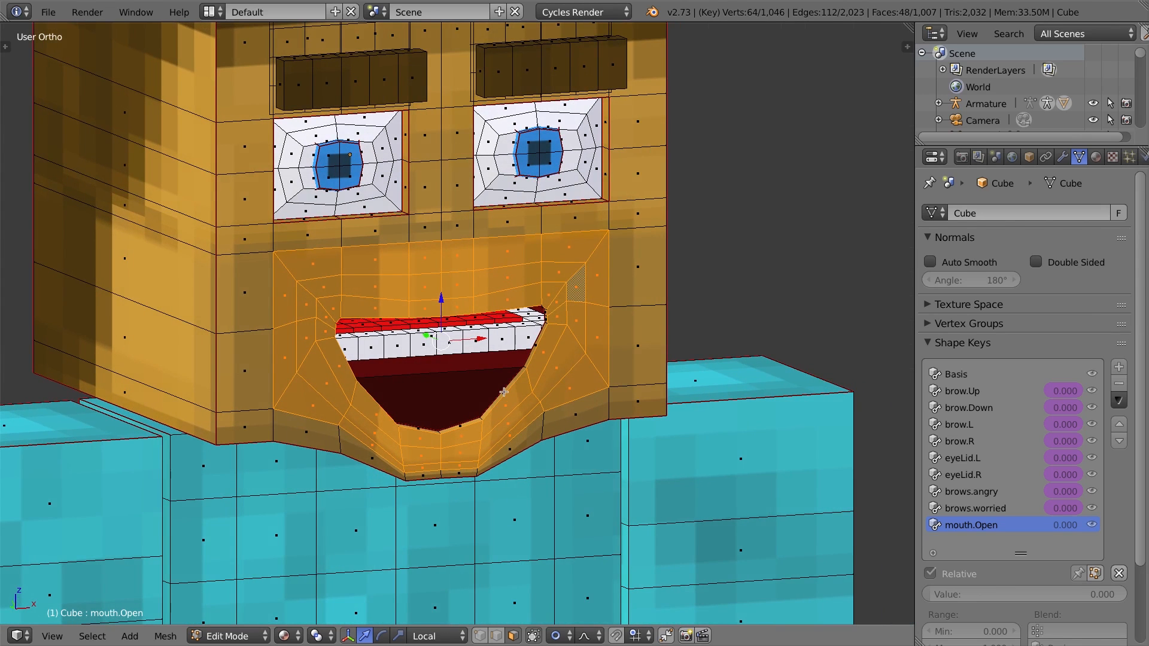
key(ctrl+KP_Add)
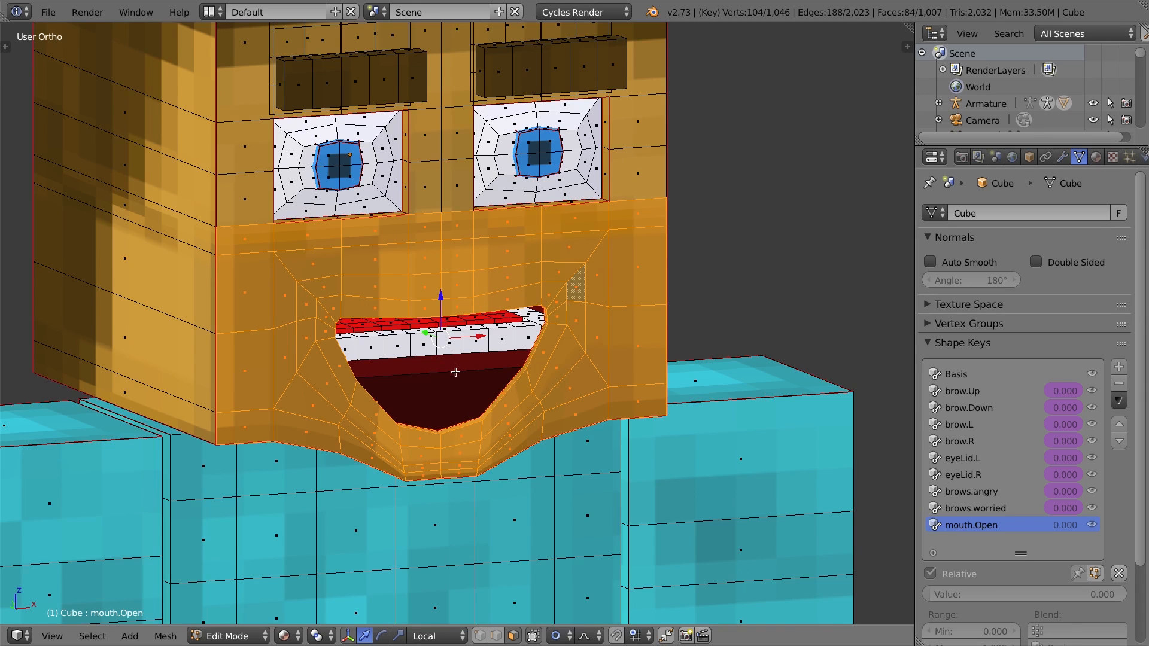
middle_drag(455, 372, 509, 354)
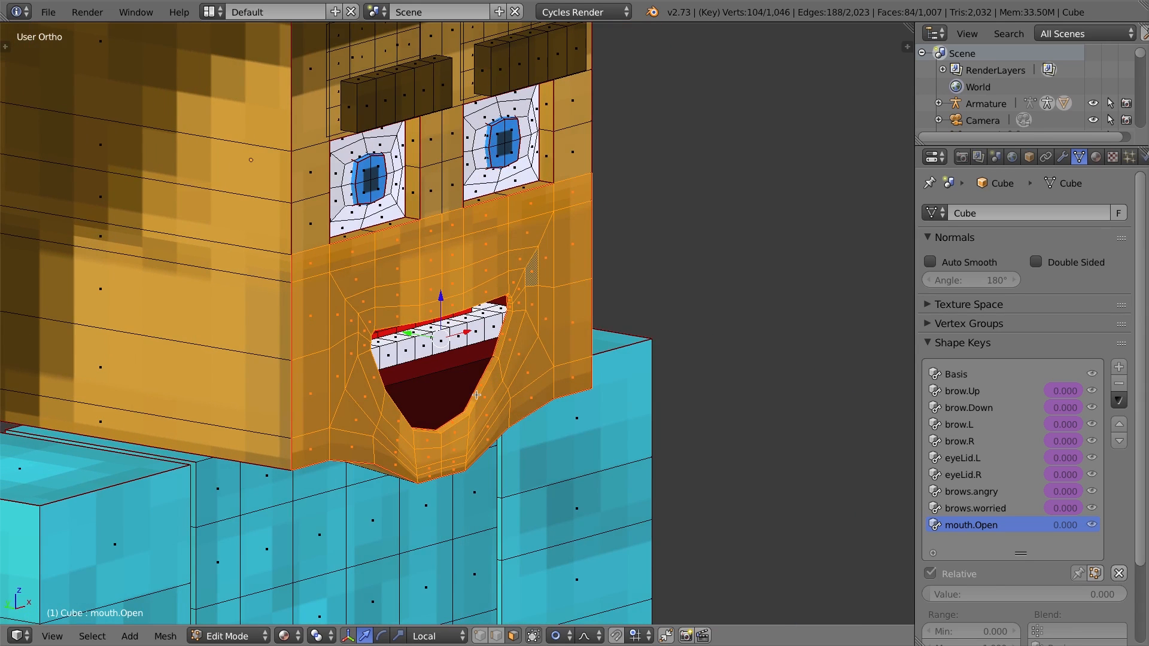
key(a)
Select the bottom edge of the mouth cavity and move it down along local Z to the chin.
middle_drag(477, 398, 435, 397)
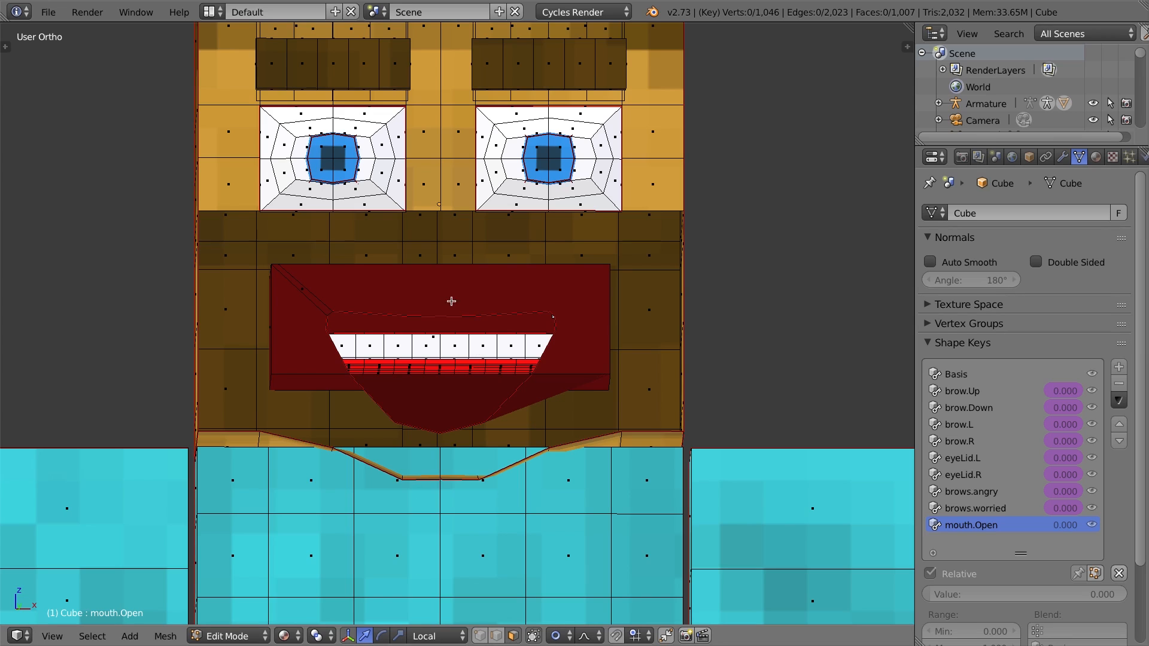
right_click(439, 276)
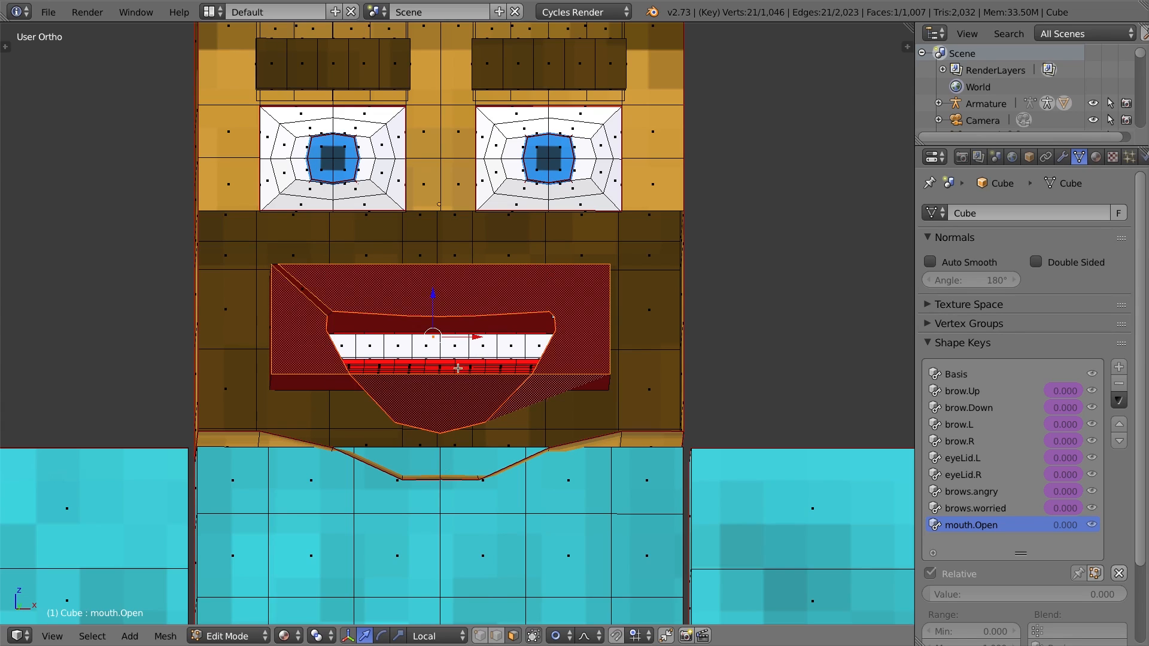
click(479, 637)
click(272, 372)
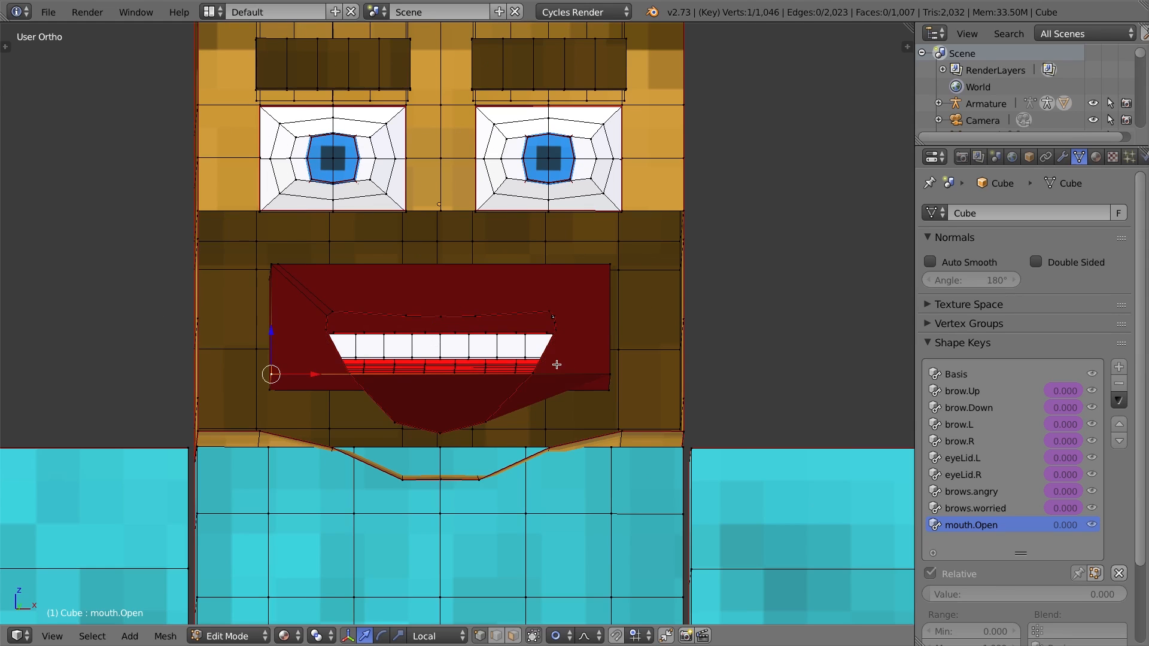
shift+right_click(608, 372)
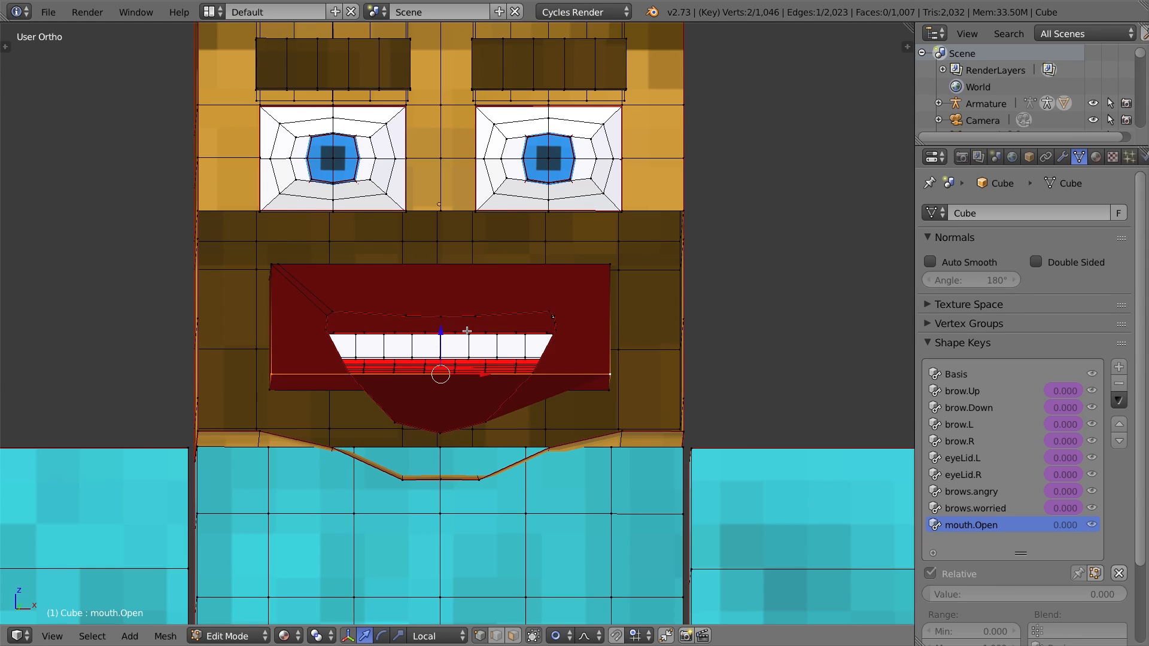
key(KP_1)
key(g)
key(z)
key(z)
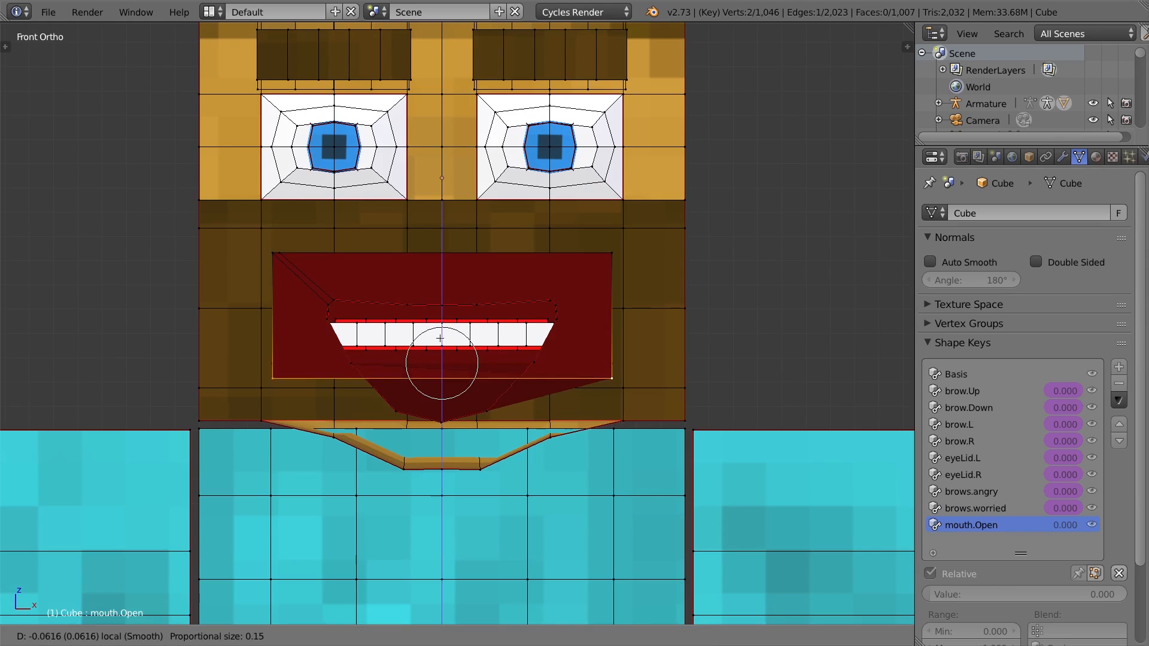
click(441, 383)
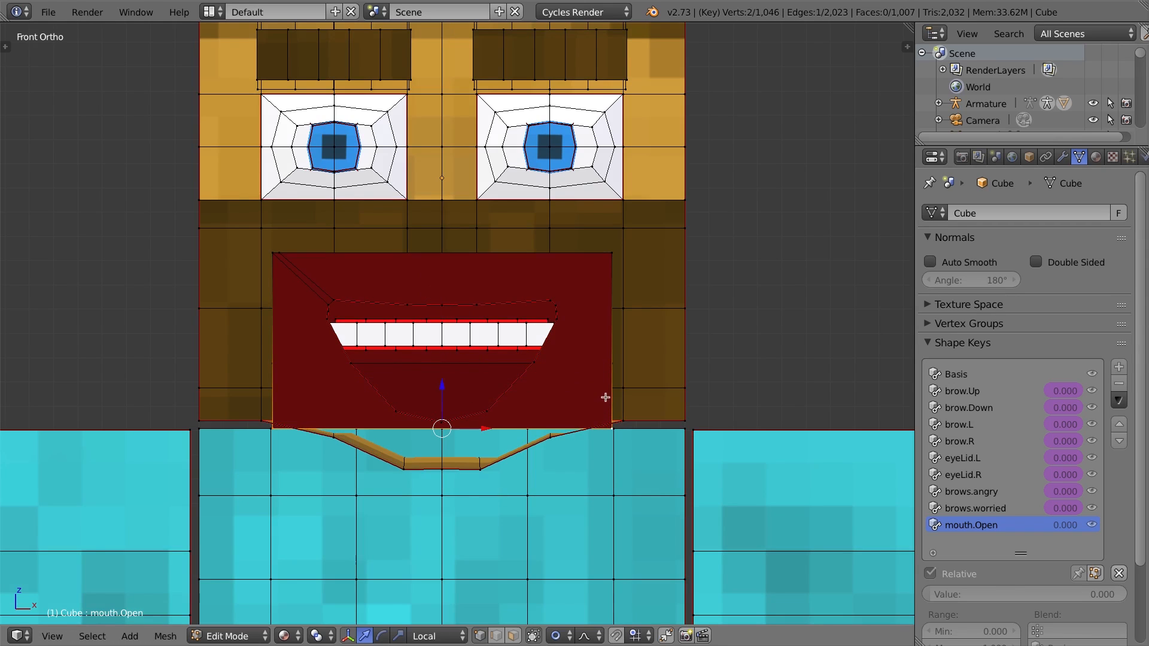
Scale the cavity's bottom edge narrower and reposition it to fit the open mouth.
key(s)
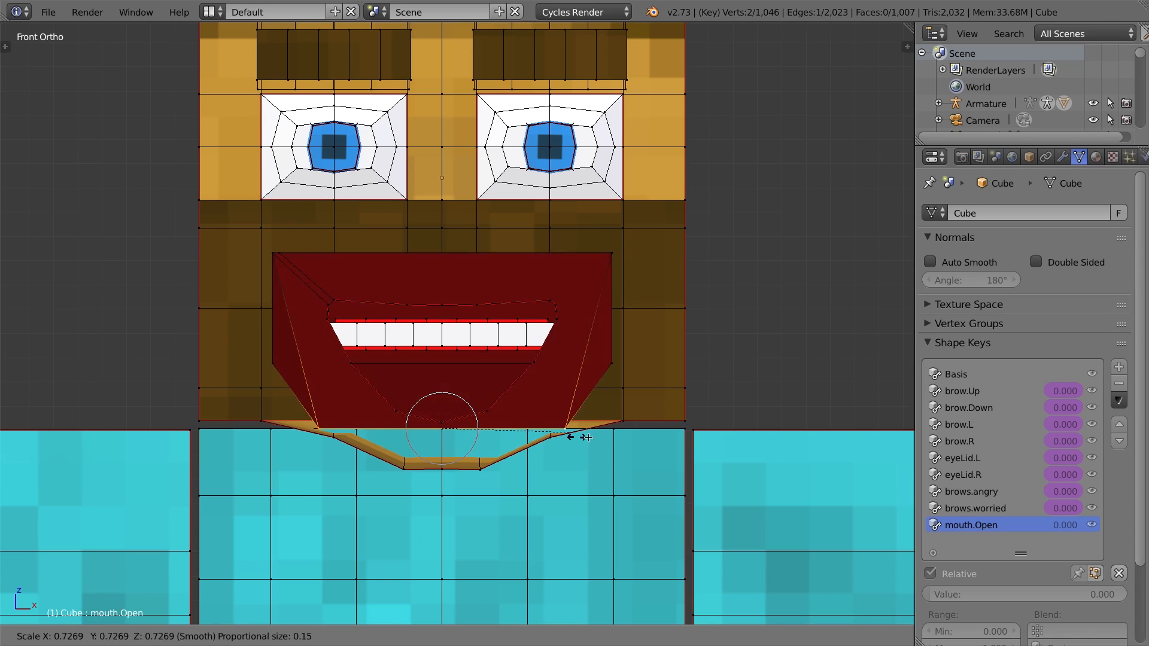
click(534, 426)
key(g)
click(428, 438)
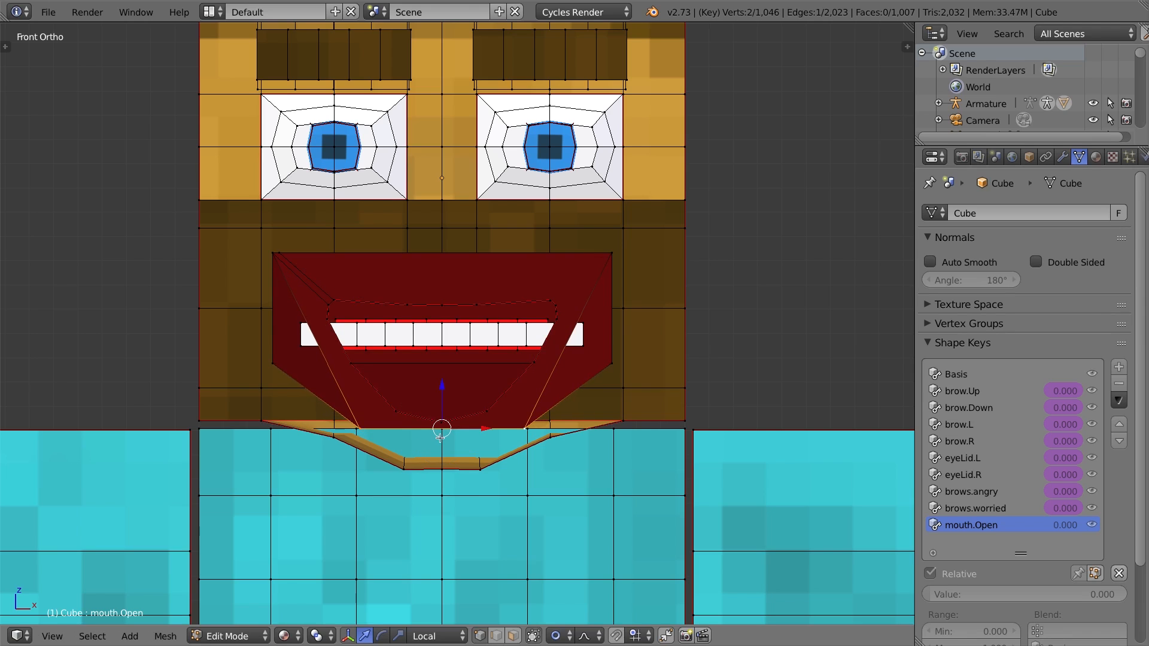
key(s)
click(536, 445)
drag(445, 388, 449, 392)
mouse_move(501, 348)
middle_down()
mouse_move(499, 364)
mouse_move(489, 348)
middle_up()
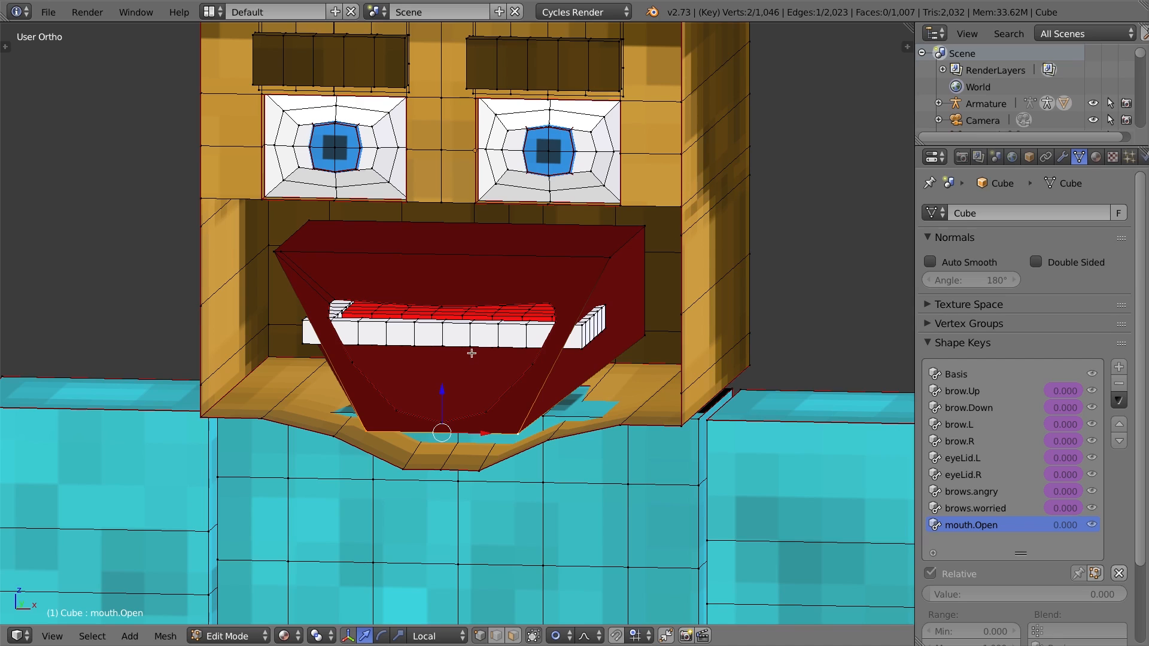
Select the lower teeth and move them down along Z in side view with wireframe display.
key(a)
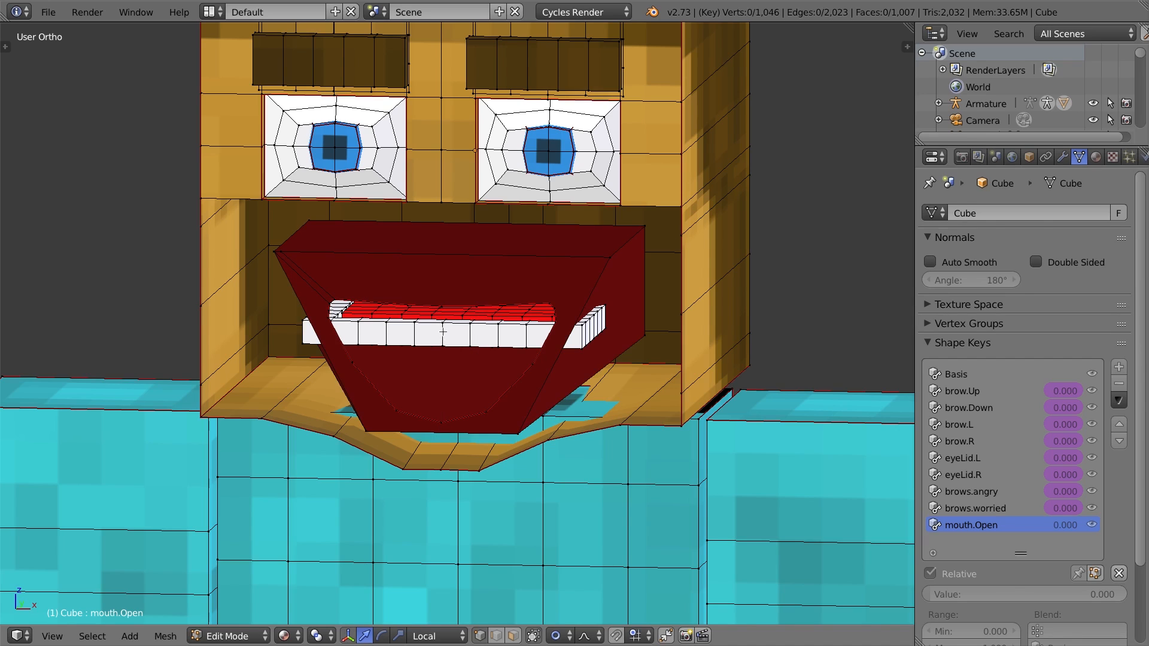
key(l)
key(KP_3)
shift+middle_drag(700, 380, 522, 365)
key(z)
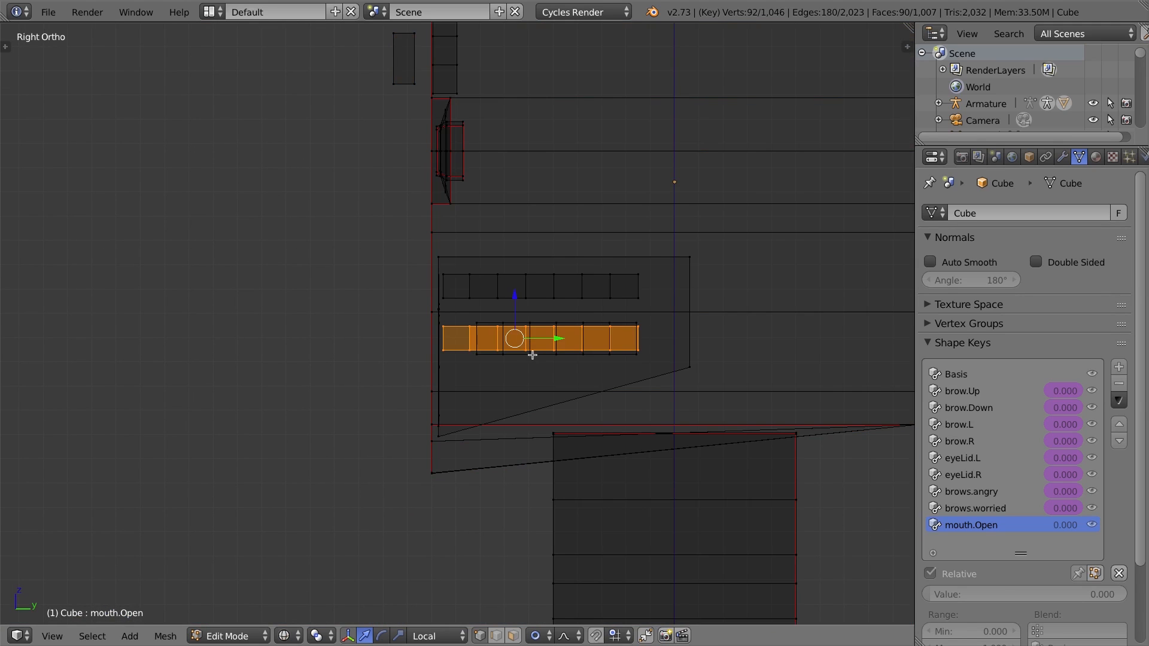
middle_drag(453, 361, 477, 365)
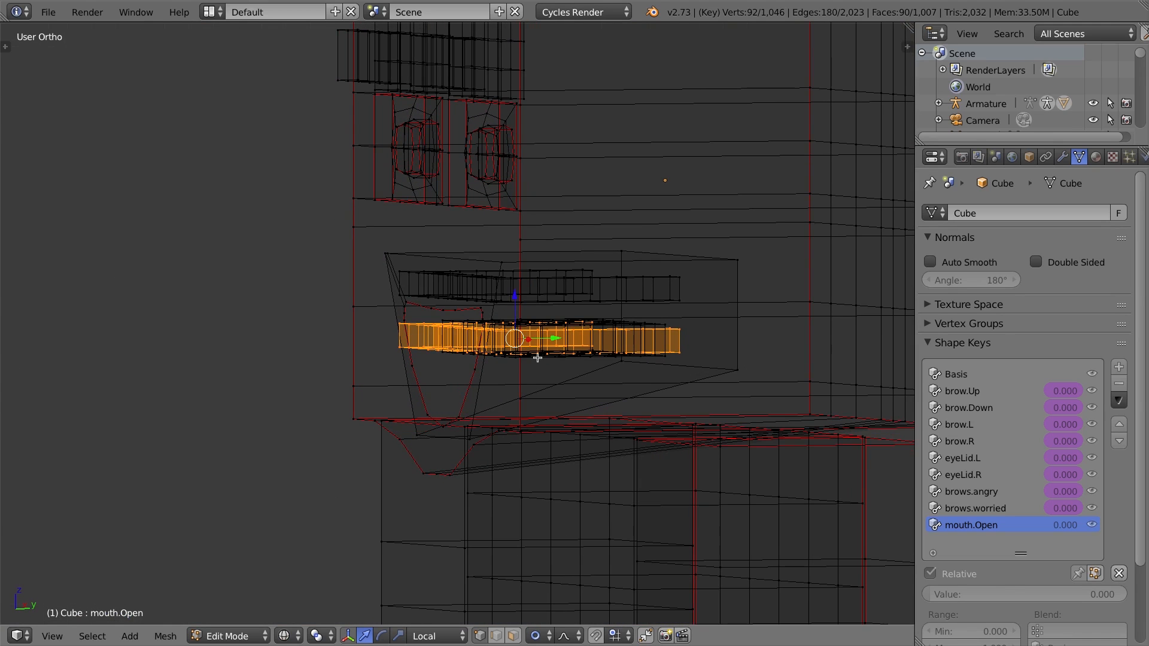
key(KP_3)
key(g)
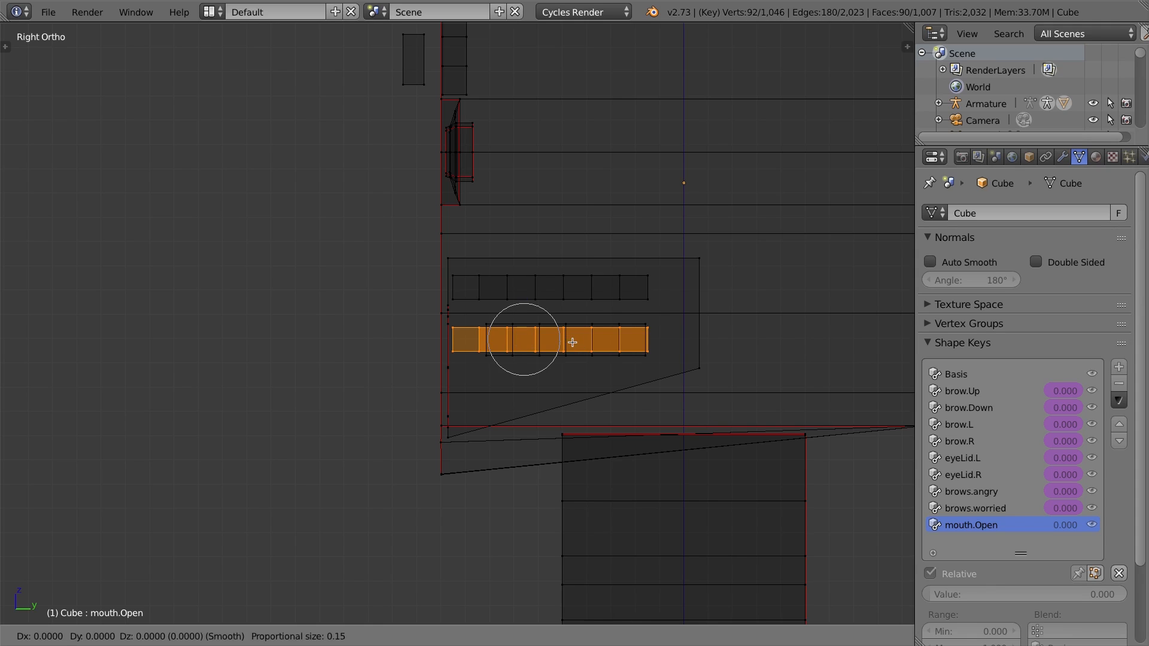
key(z)
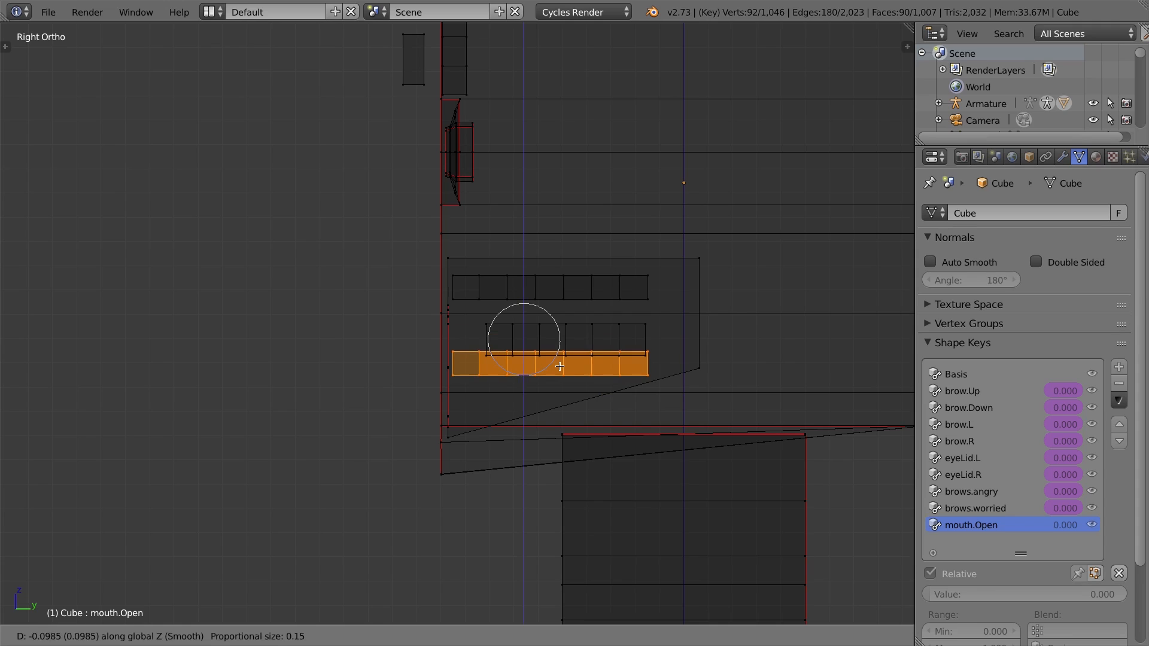
click(560, 365)
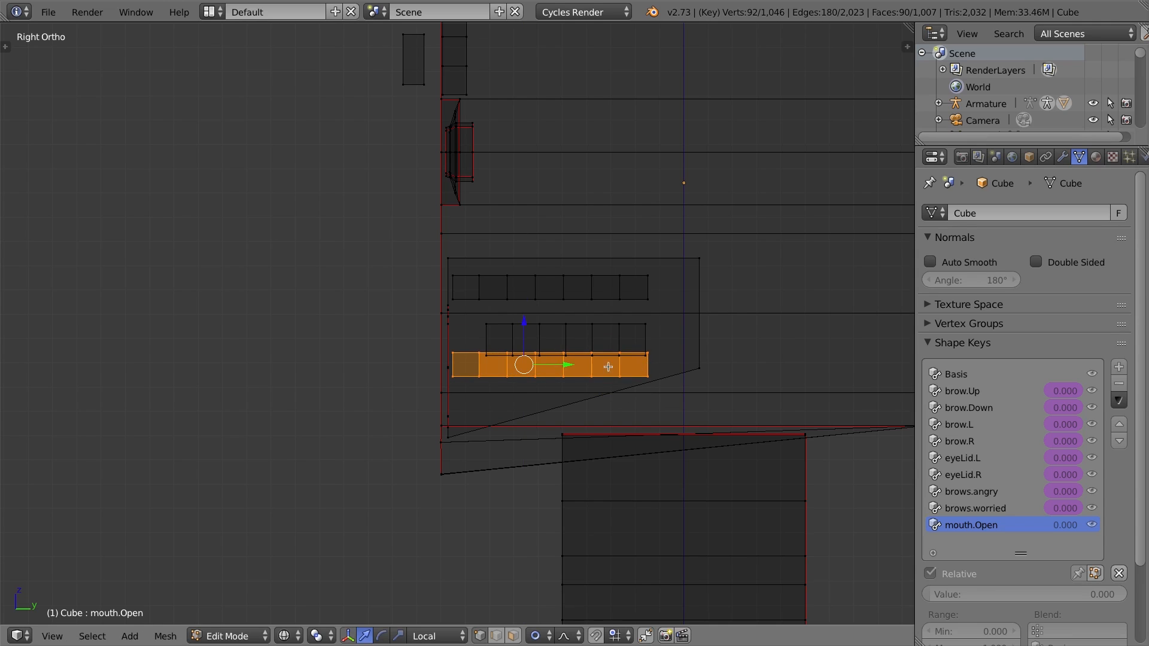
click(648, 366)
middle_drag(547, 317, 666, 342)
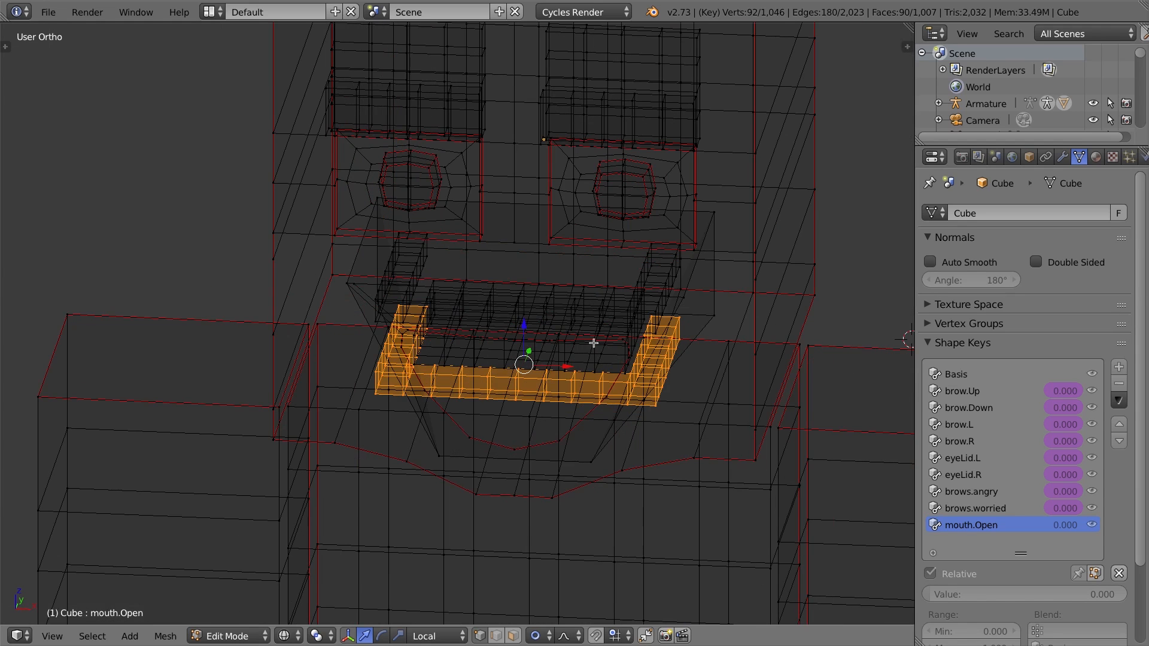
key(KP_3)
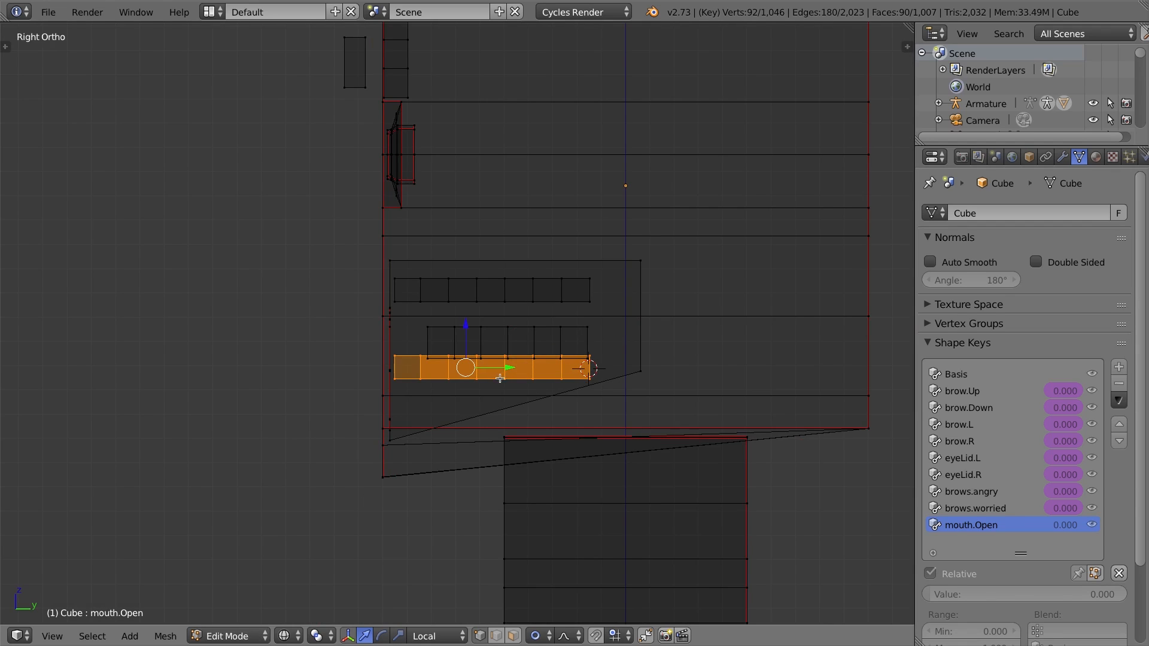
Set the pivot to the 3D cursor and rotate the lower teeth about 16 degrees around the mouth corner.
key(r)
key(Escape)
click(329, 637)
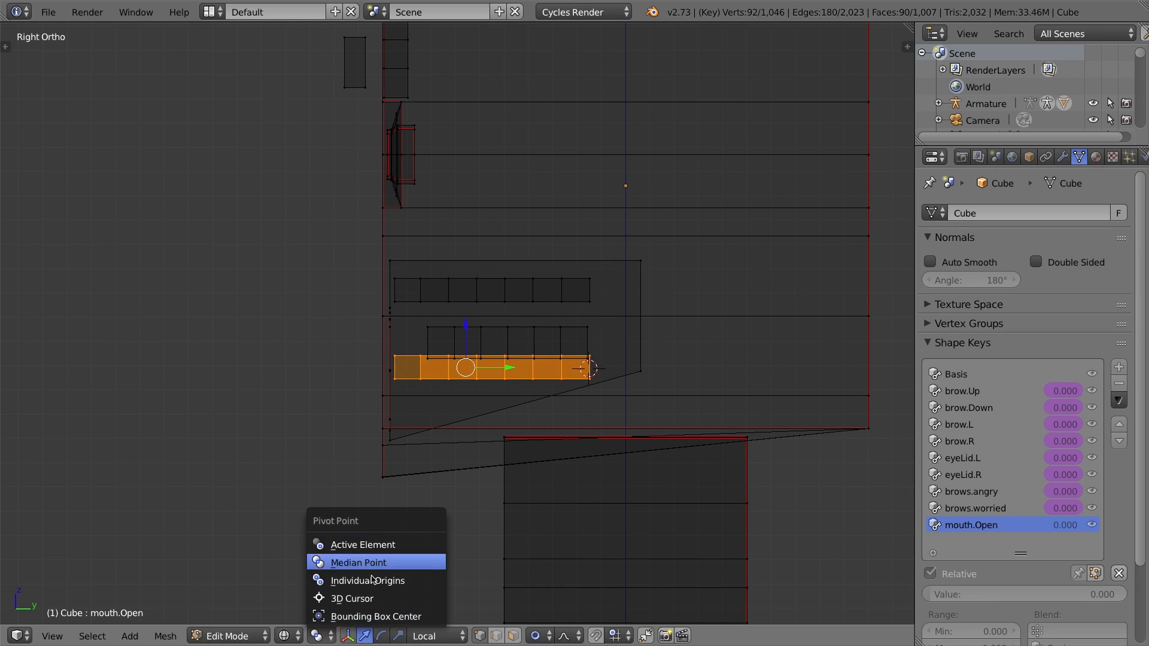
click(361, 599)
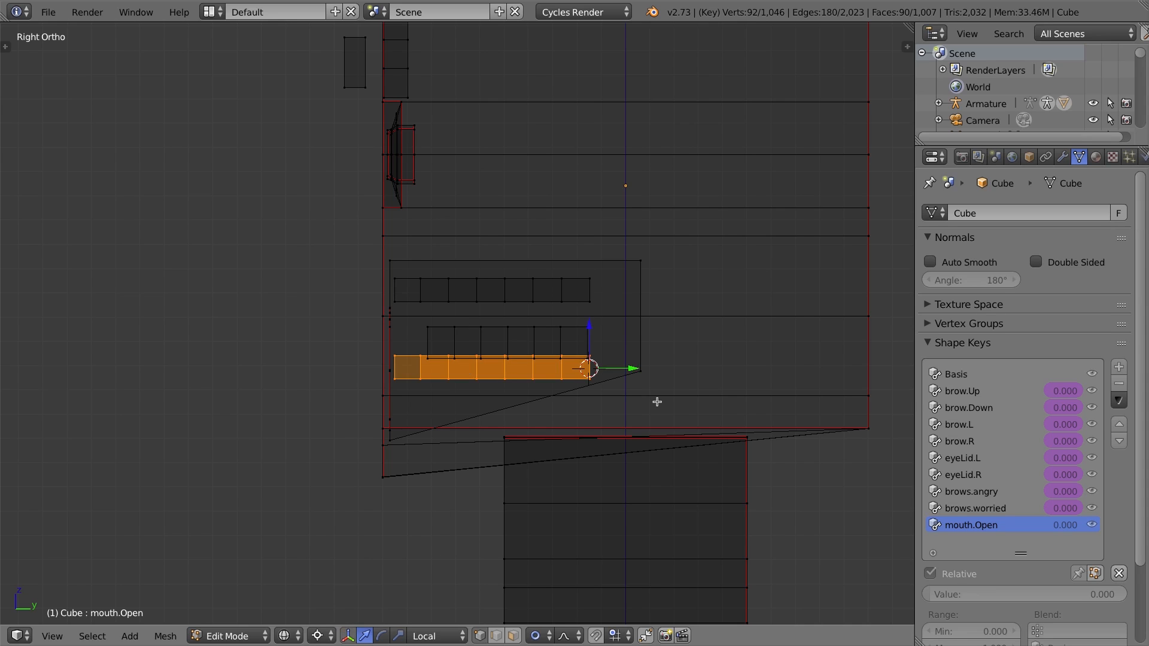
key(r)
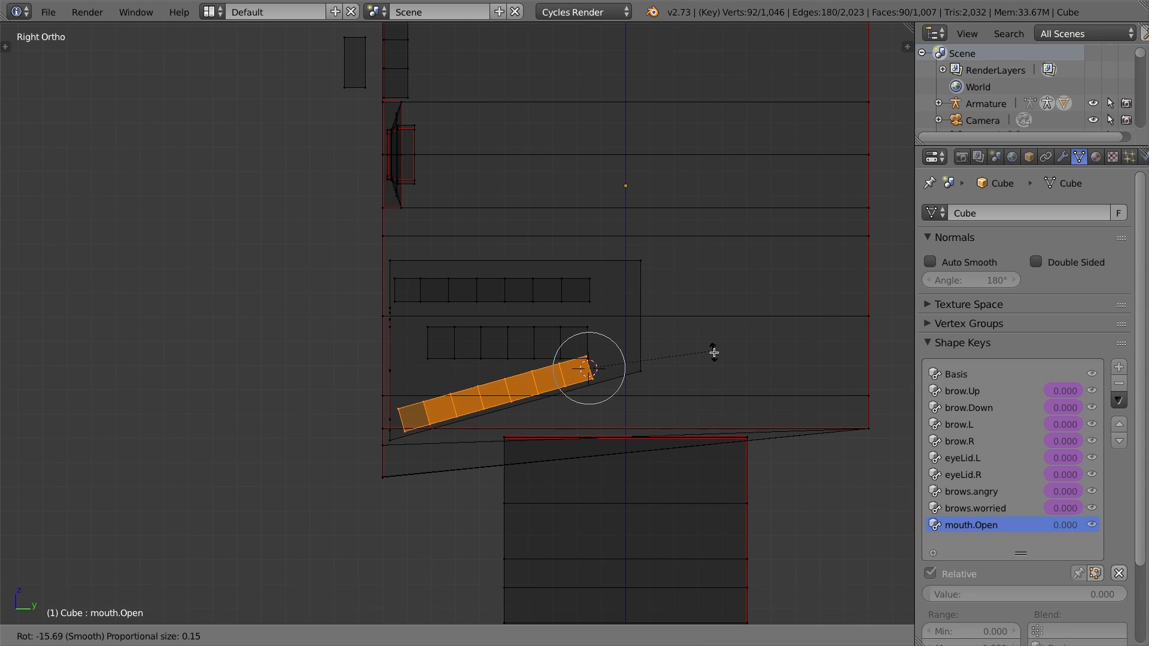
click(714, 353)
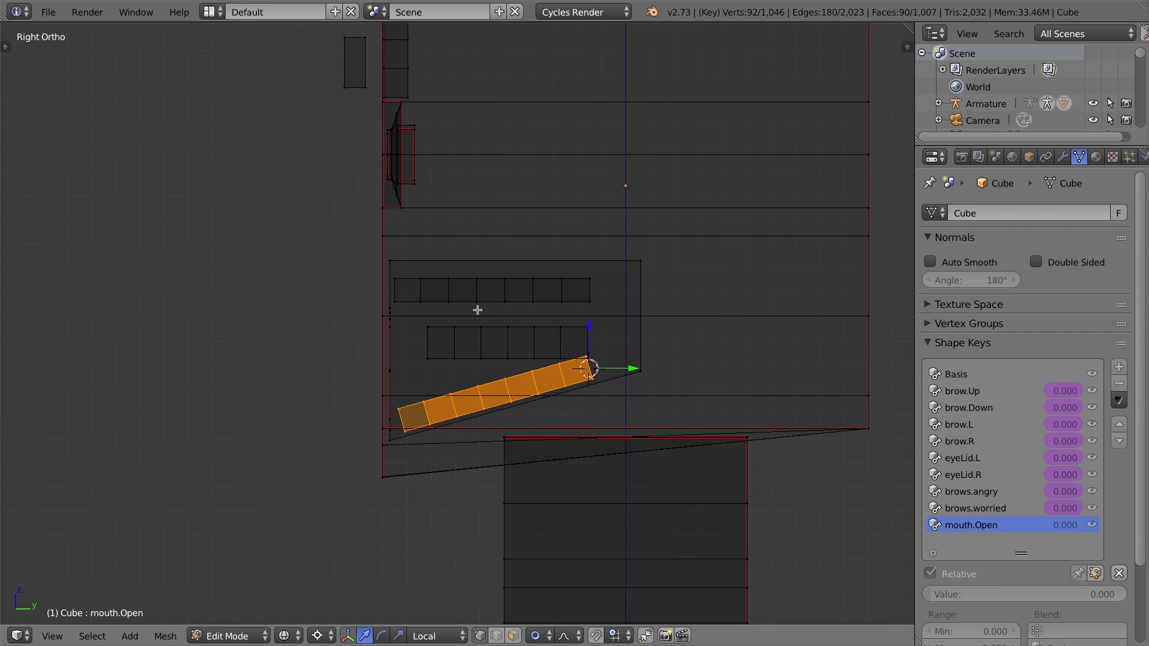
Select the upper teeth, set the pivot back to Median Point, and move them down slightly along Z.
key(a)
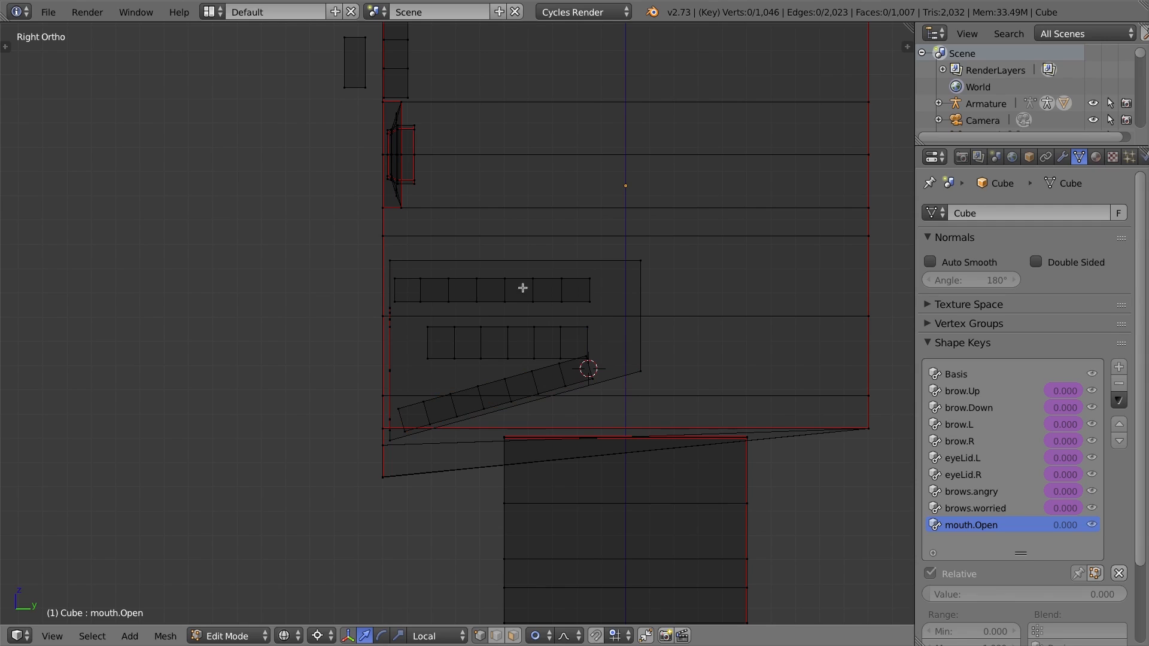
key(l)
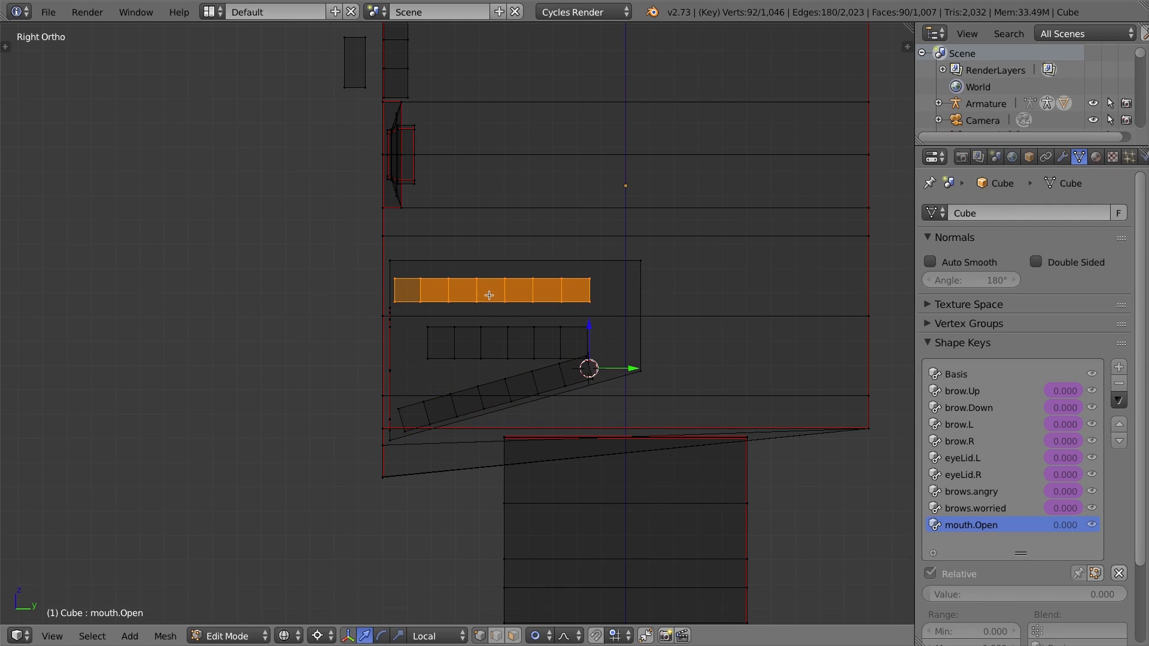
click(285, 636)
click(322, 638)
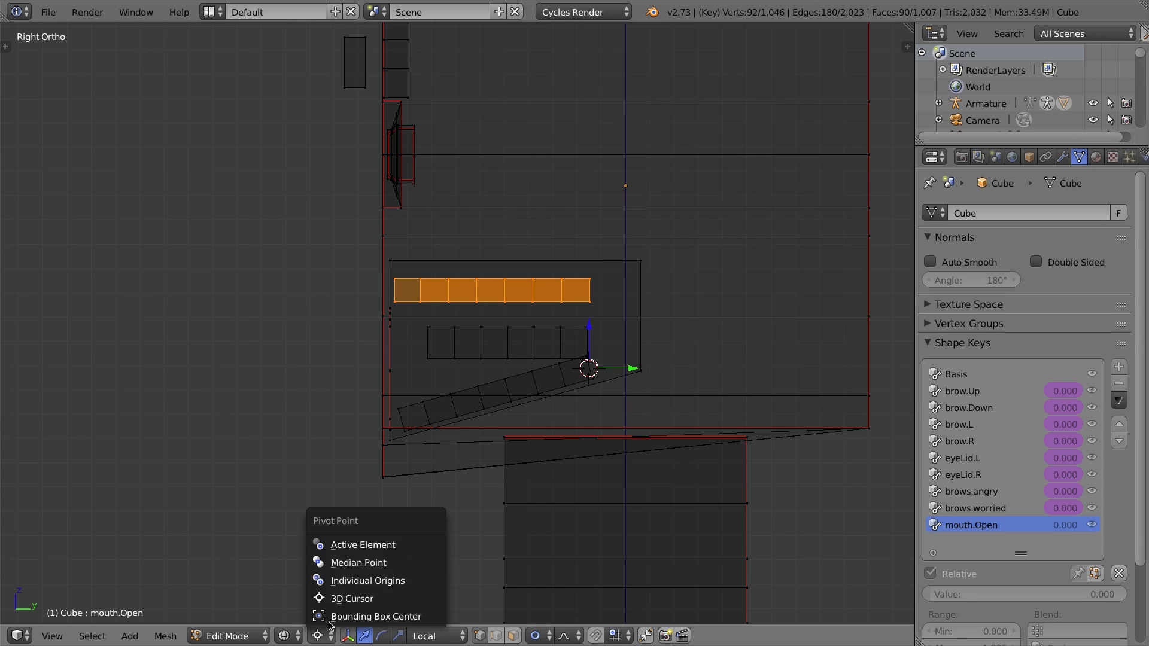
click(359, 556)
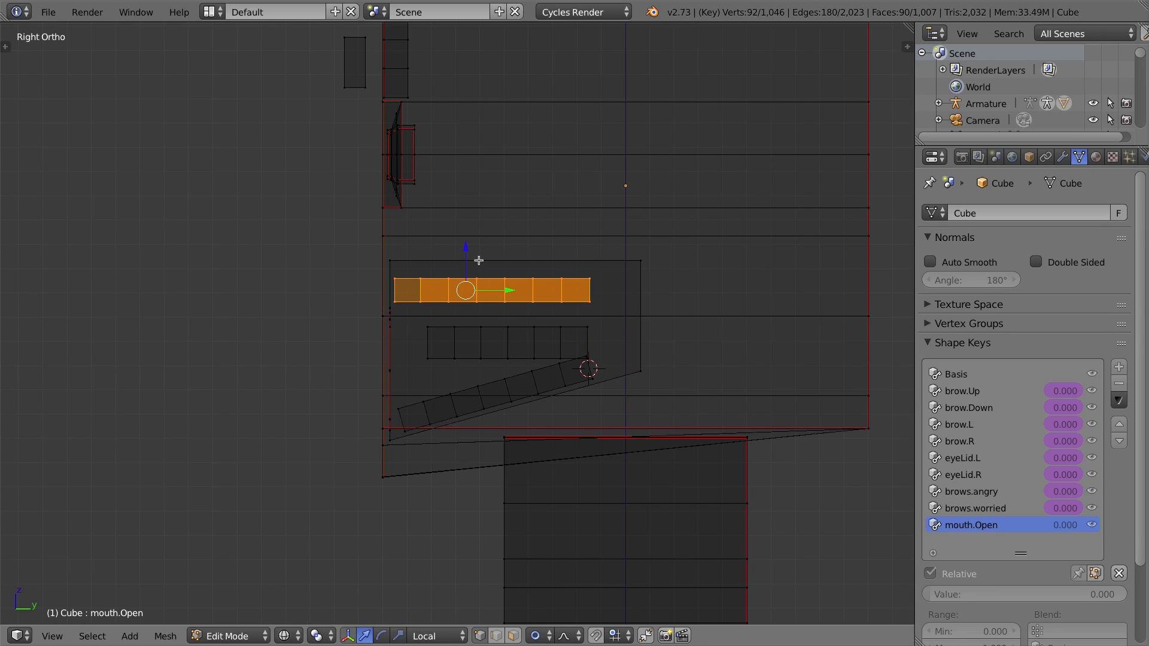
drag(465, 252, 465, 266)
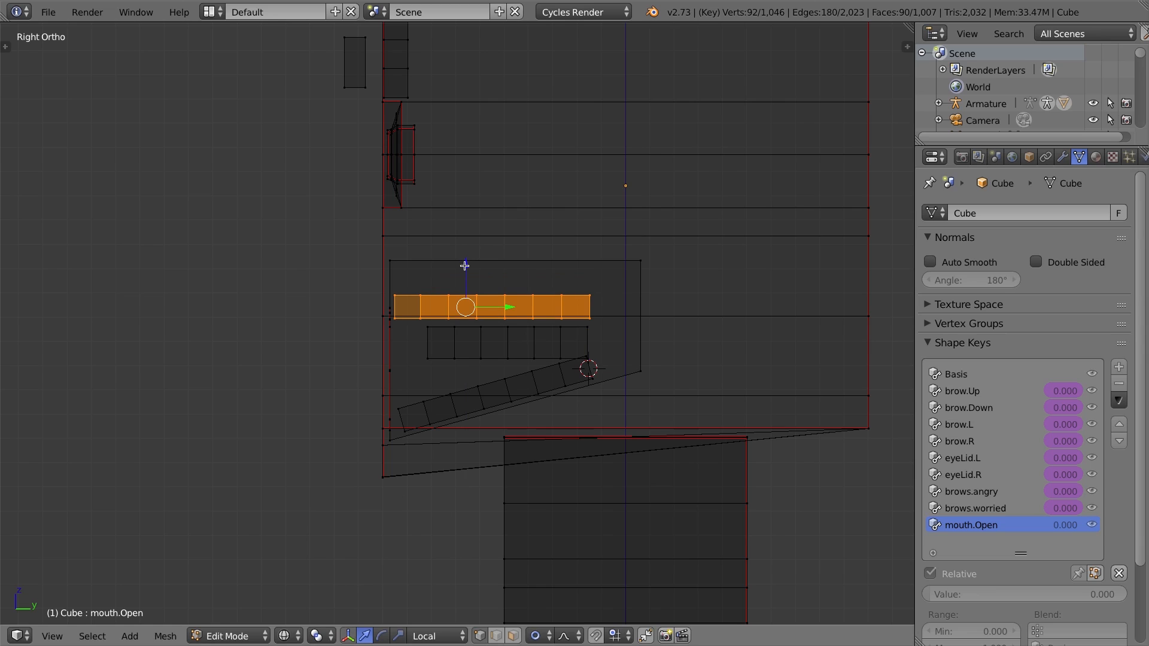
Switch to textured display with selection not limited to visible, and reveal all hidden geometry.
key(KP_1)
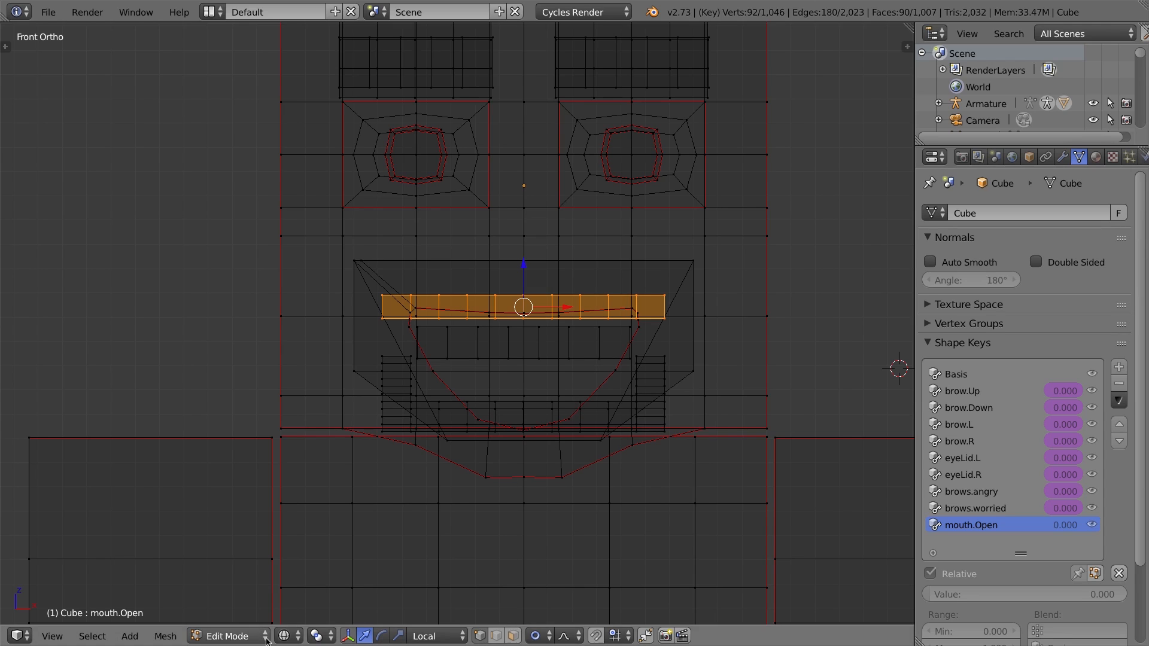
click(286, 636)
click(344, 530)
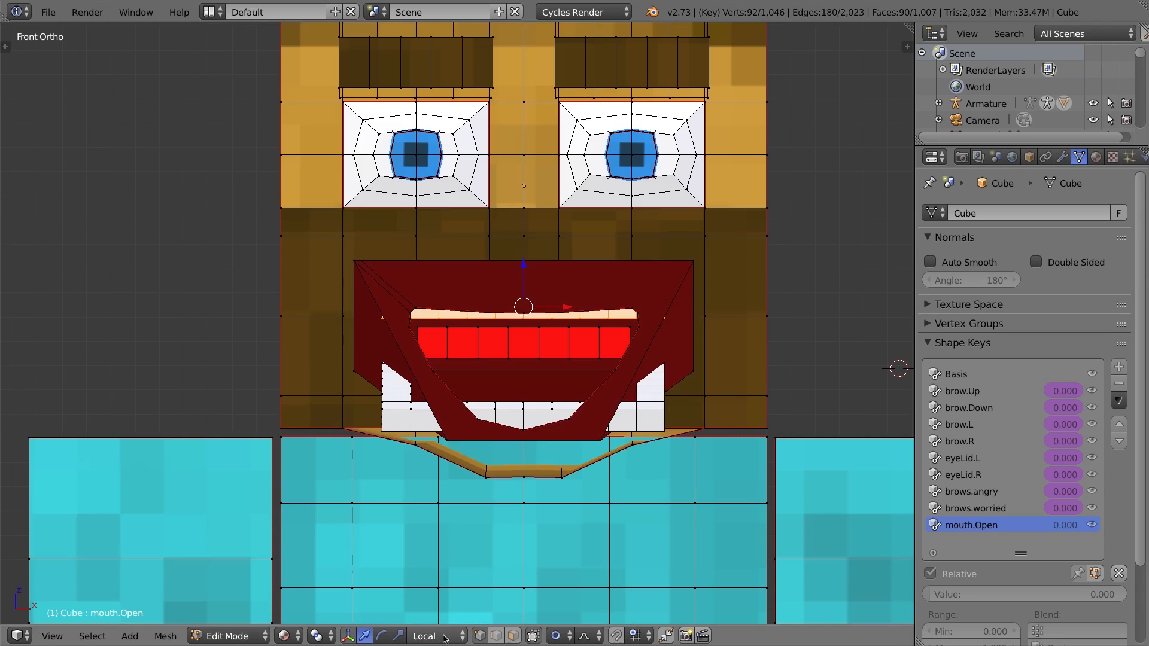
click(513, 635)
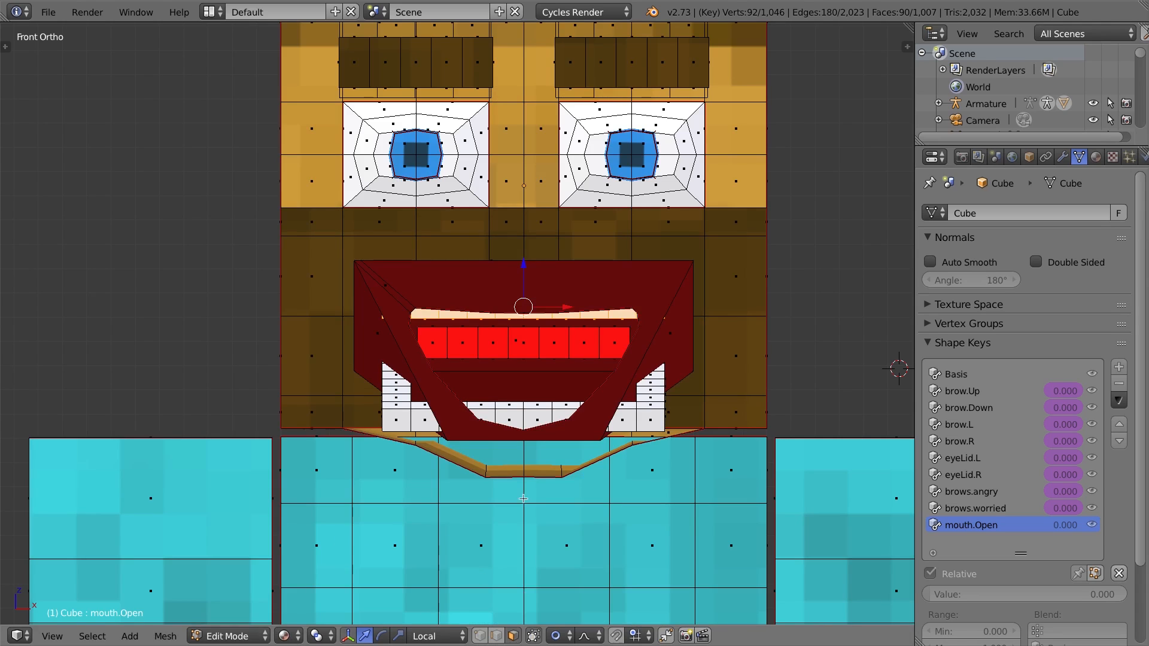
key(alt+h)
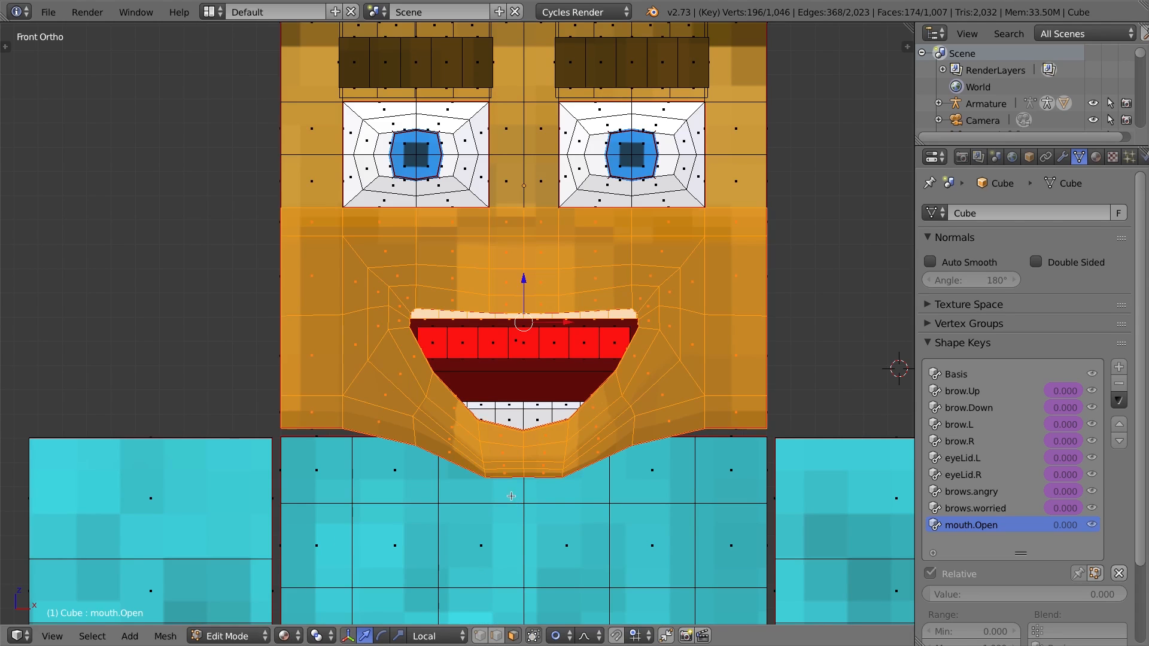
click(511, 440)
shift+click(540, 436)
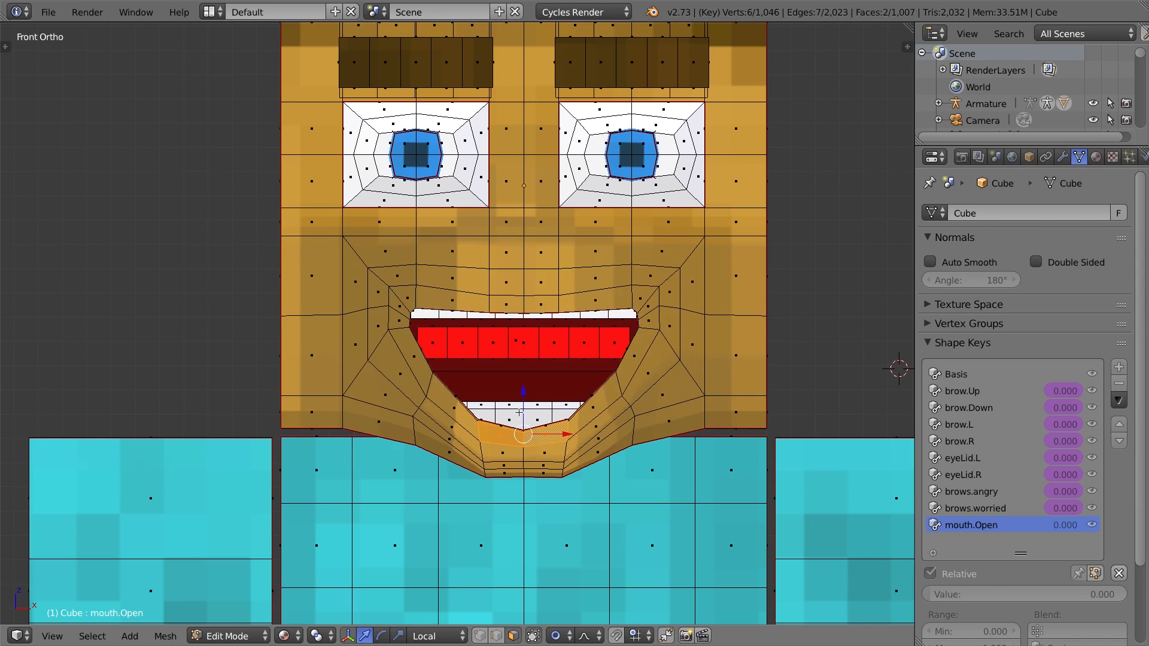
key(g)
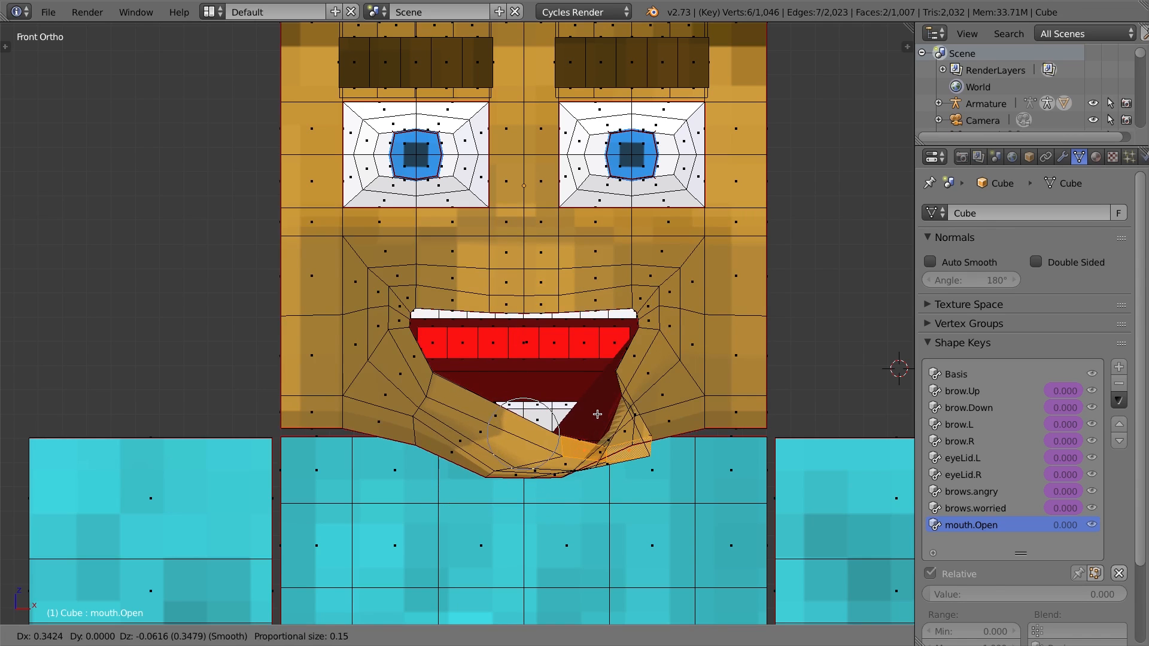
key(Escape)
key(g)
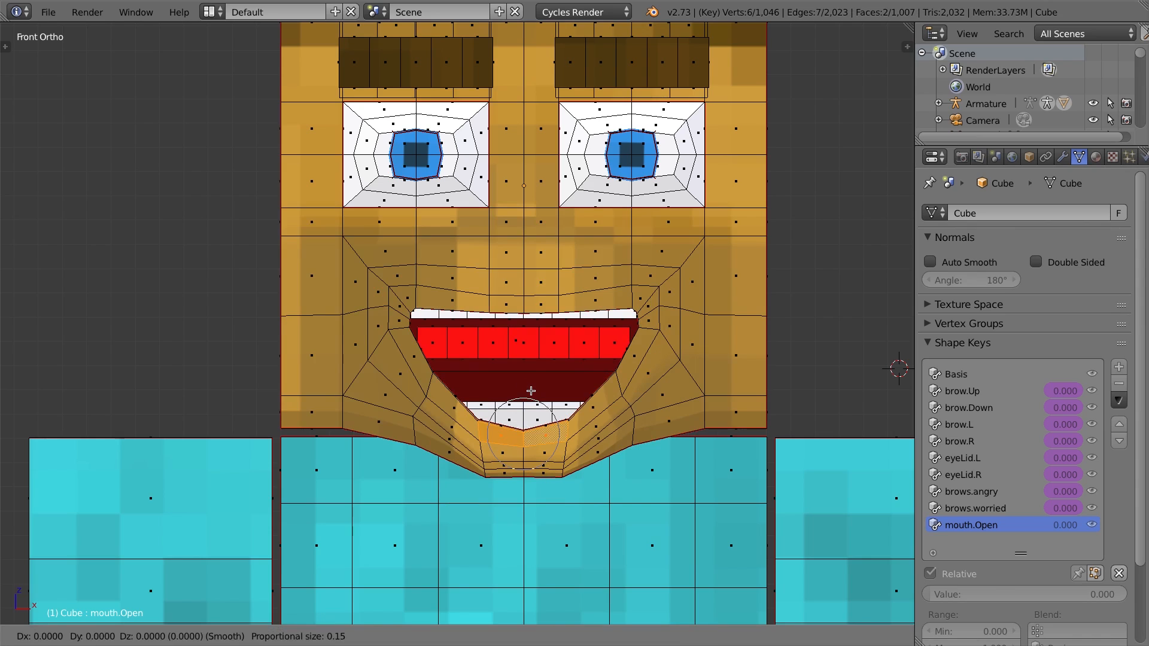
key(Escape)
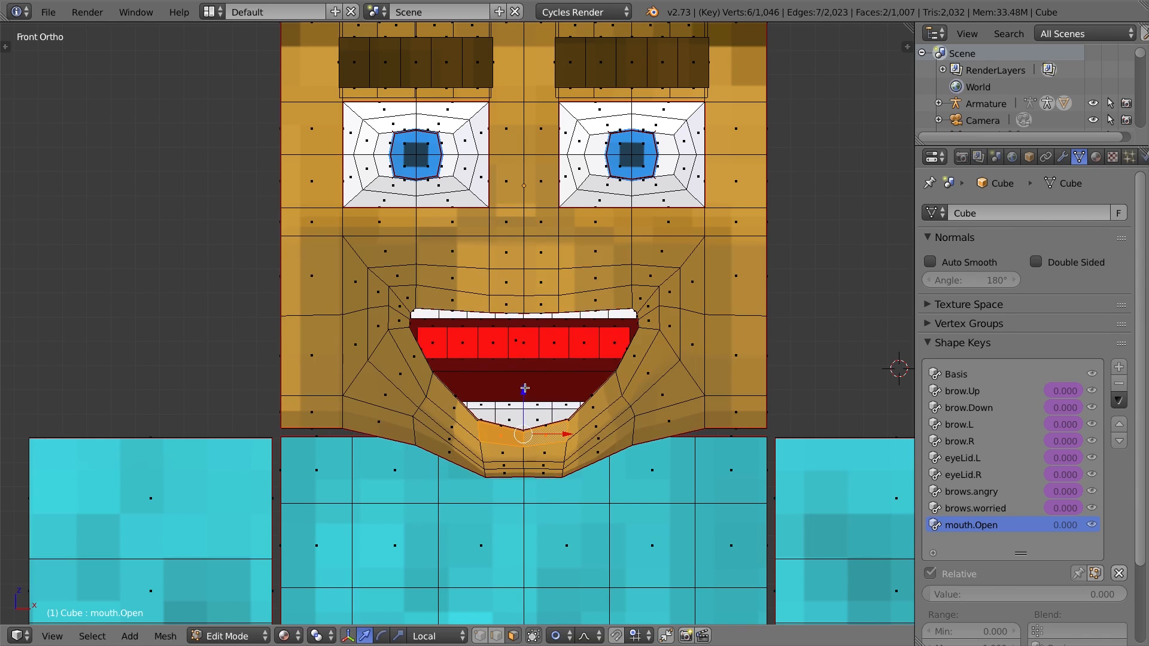
middle_drag(555, 399, 513, 392)
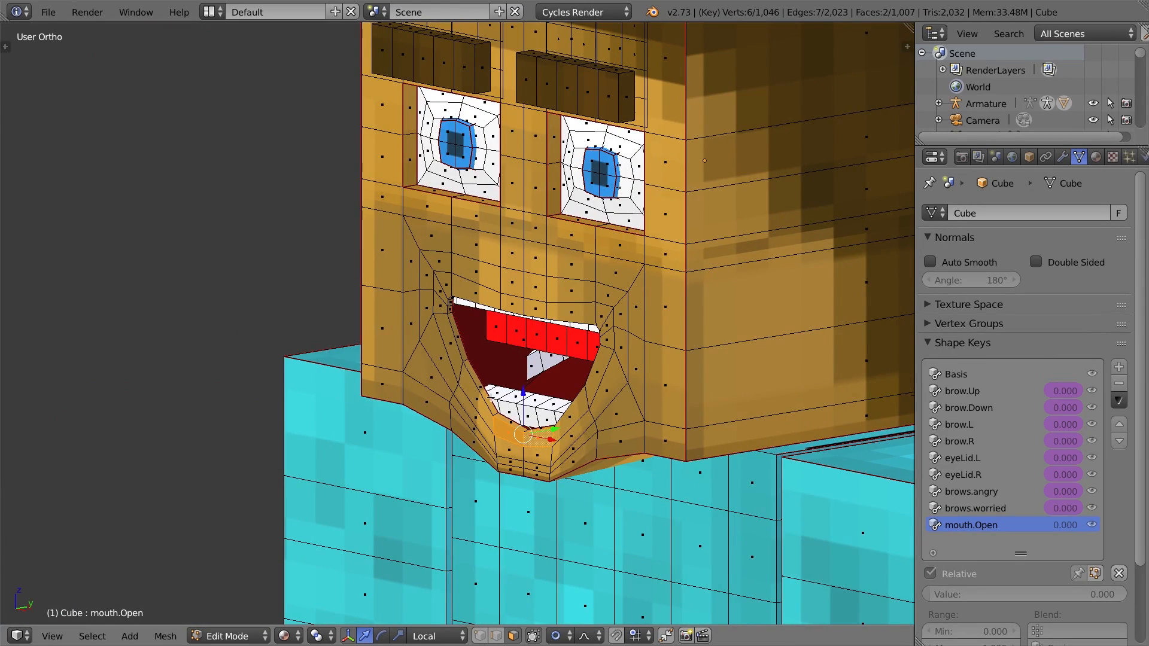
scroll(582, 429, up, 2)
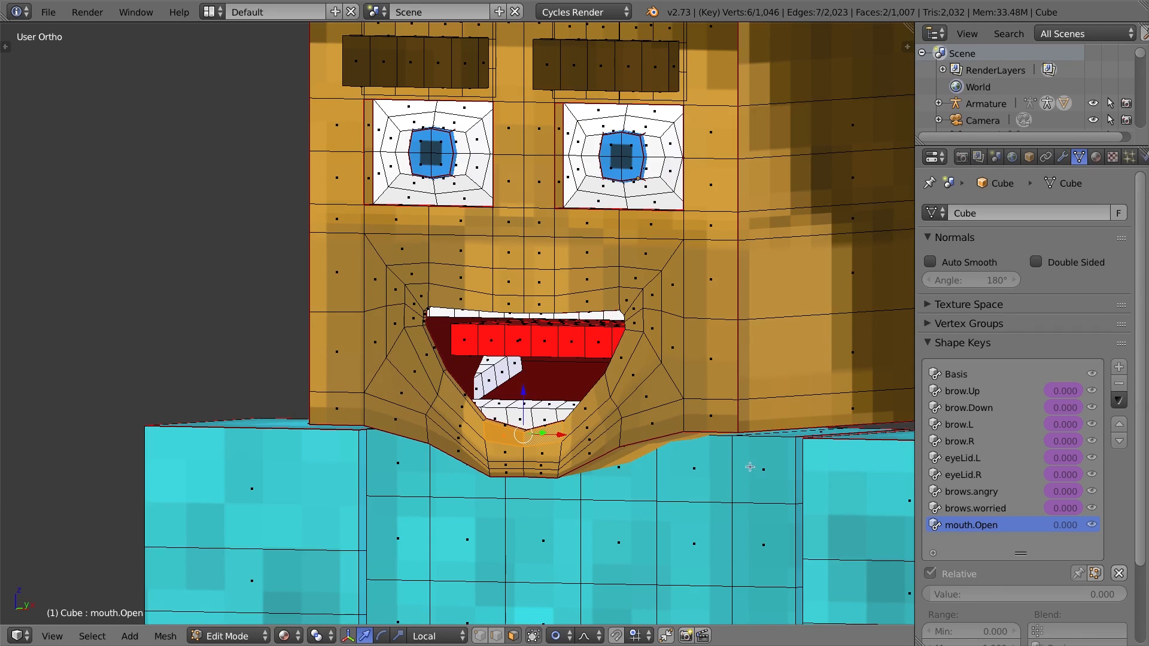
Hide the face area around the mouth by growing a selection twice from a vertex beside the mouth.
key(a)
alt+right_click(651, 345)
key(ctrl+KP_Add)
key(ctrl+KP_Add)
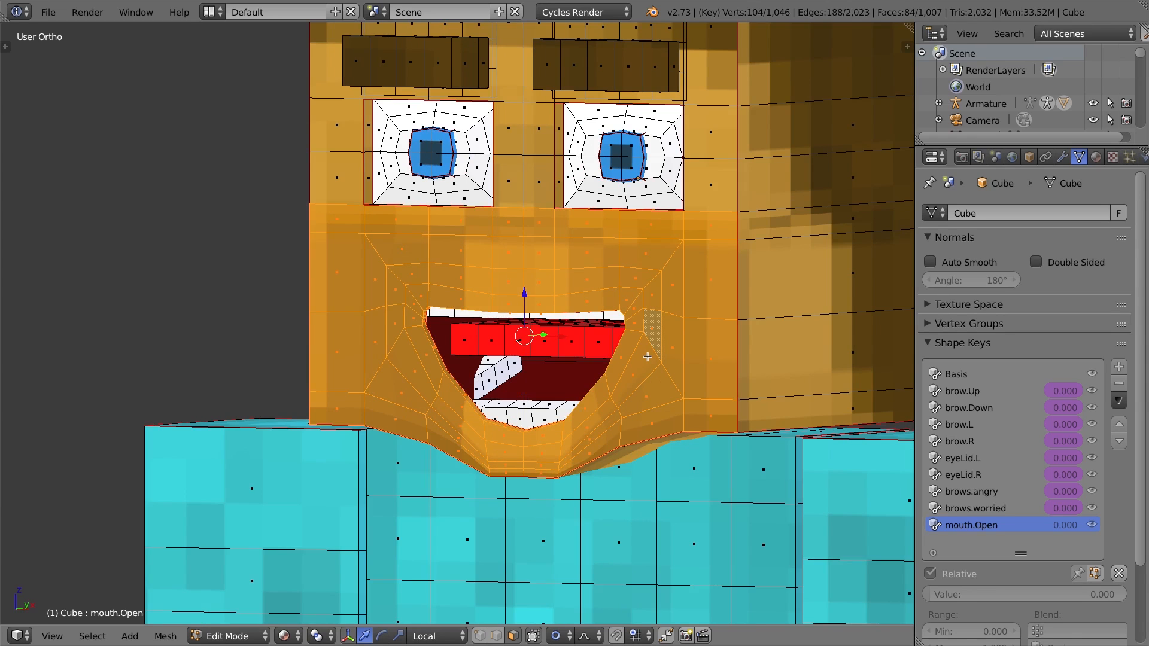
key(h)
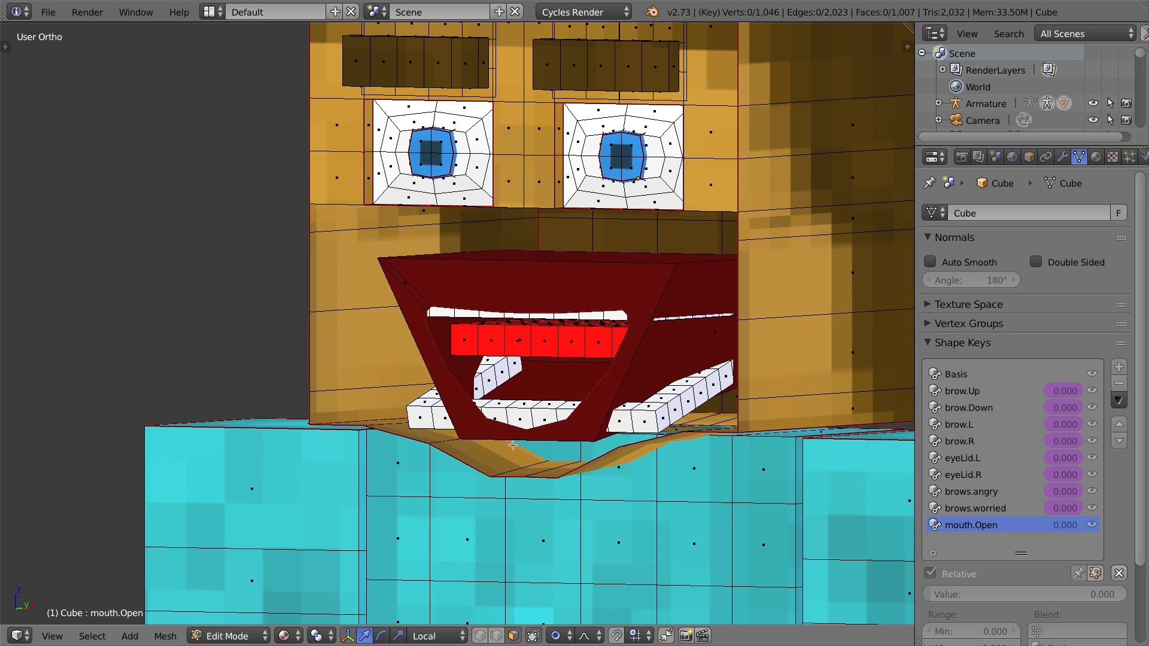
Select the mouth cavity's bottom edge and move it down along local Z to sit below the lower teeth.
click(496, 636)
right_click(542, 440)
drag(526, 396, 526, 406)
middle_drag(571, 441, 597, 443)
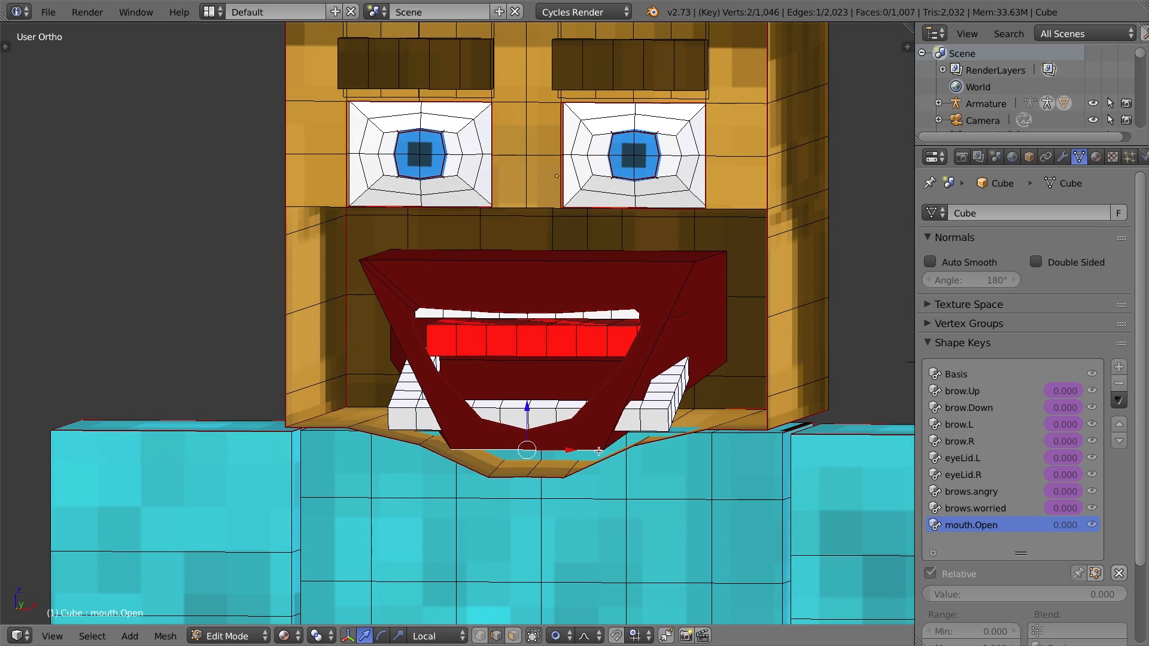
key(s)
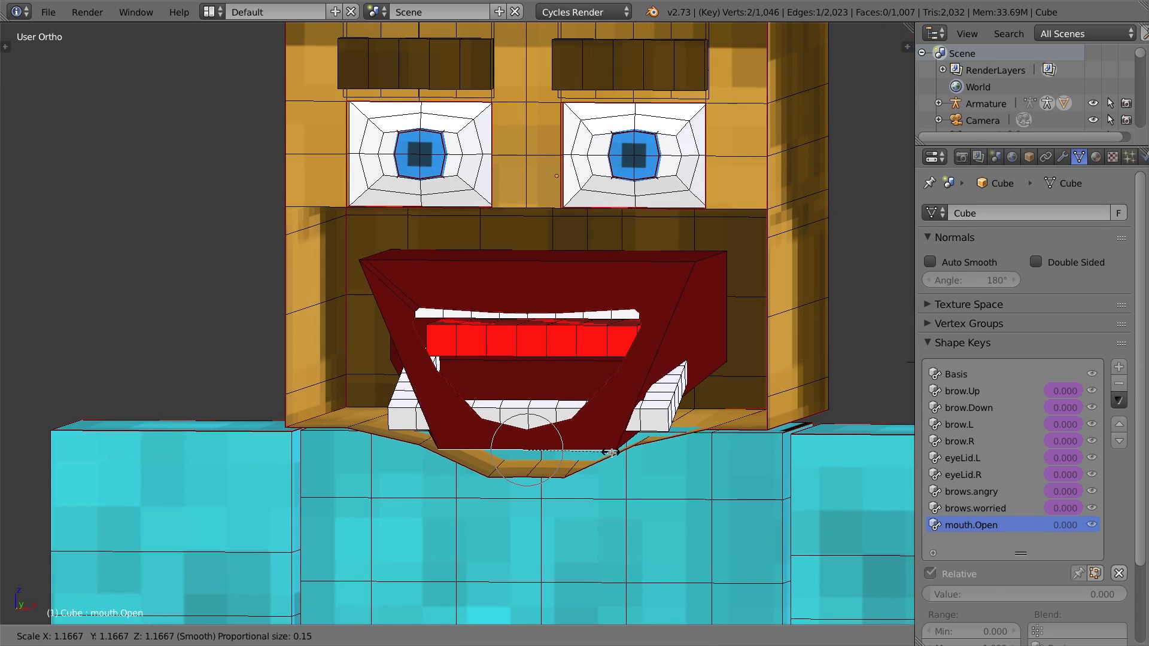
right_click(623, 455)
key(g)
key(z)
key(z)
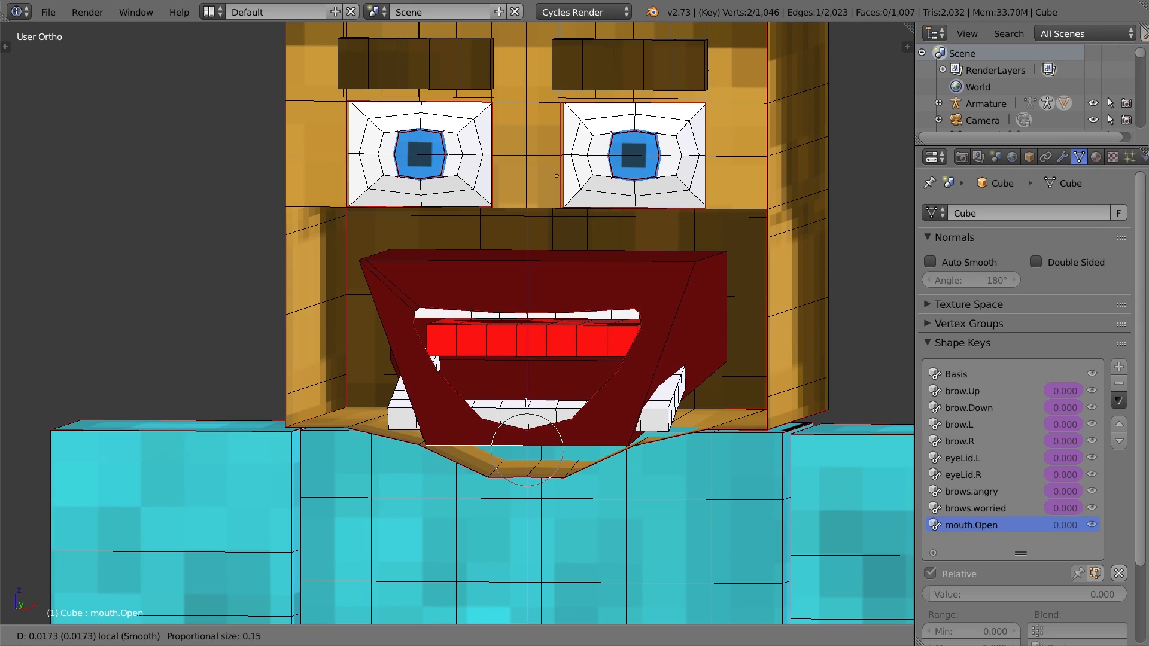
click(526, 400)
Scale the cavity's bottom edge wider and shift it sideways to match the open mouth.
key(s)
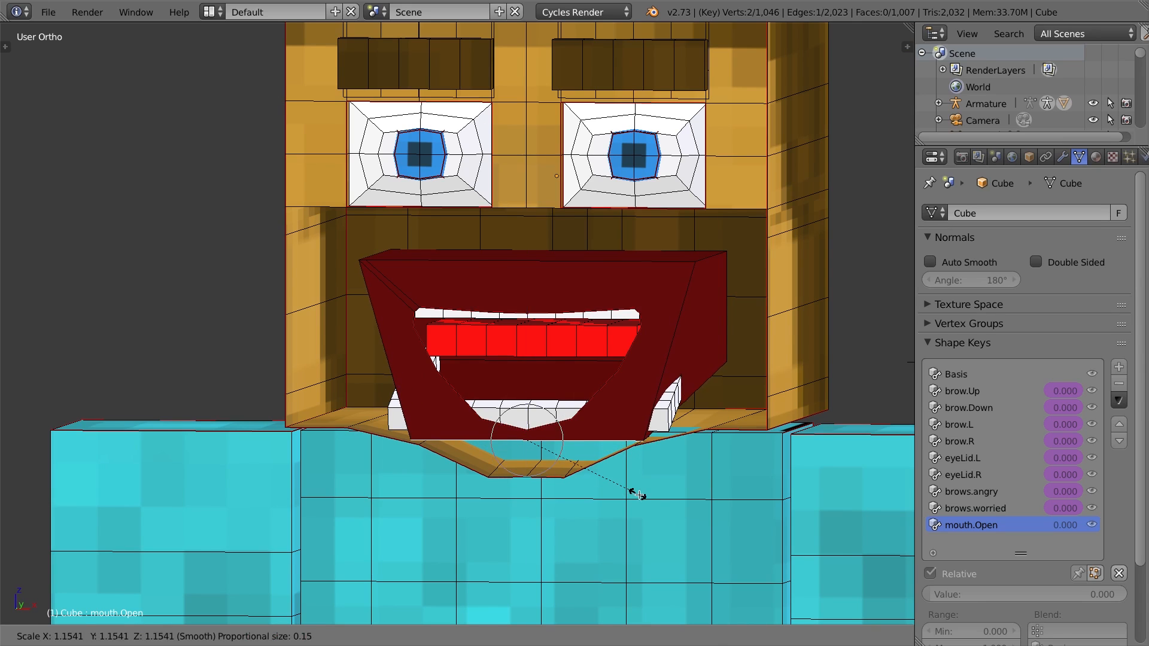
click(651, 475)
middle_drag(650, 446, 693, 463)
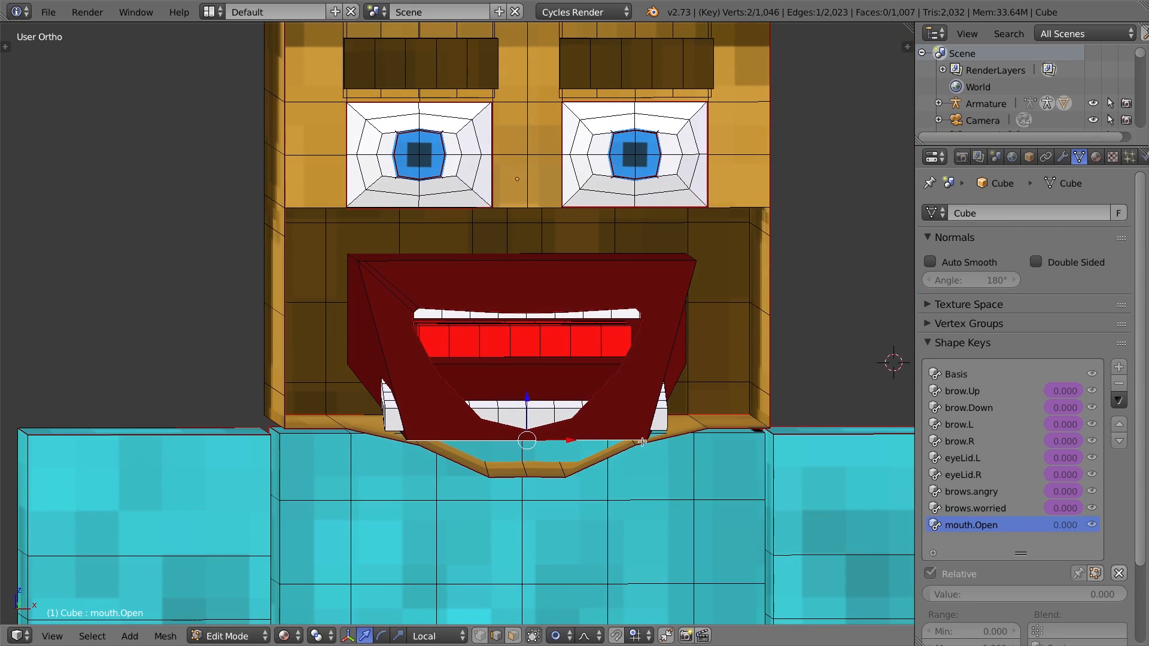
middle_drag(576, 438, 565, 437)
key(s)
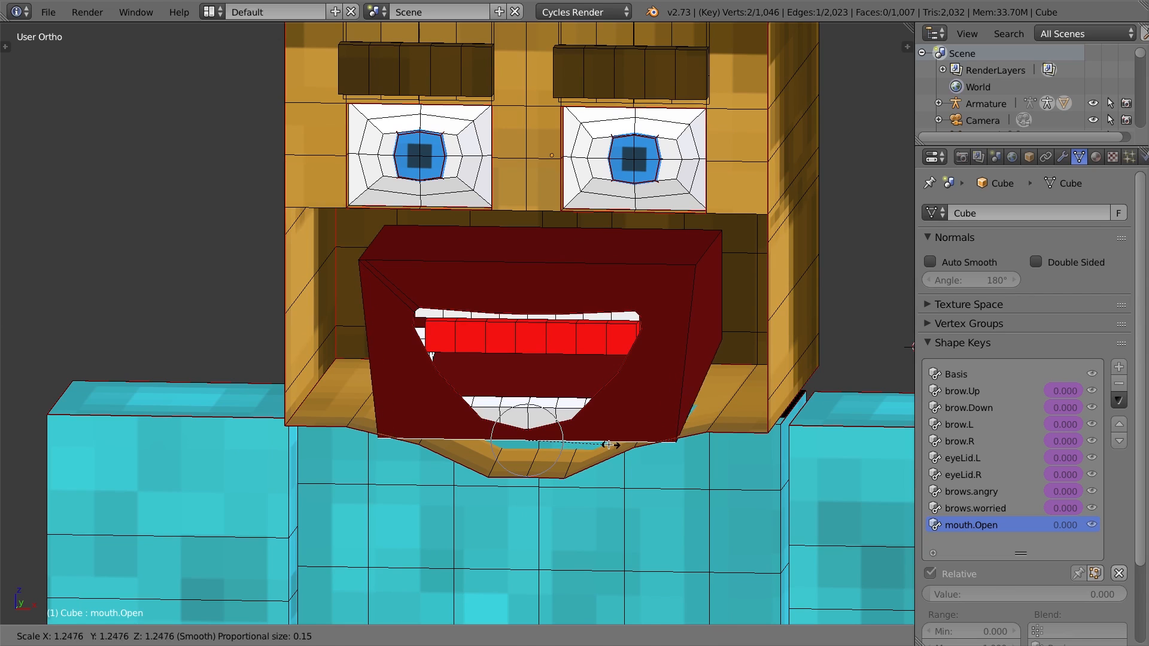
click(607, 446)
Nudge the cavity's bottom edge up slightly and scale it a little narrower.
drag(527, 398, 527, 392)
middle_drag(599, 398, 643, 426)
key(s)
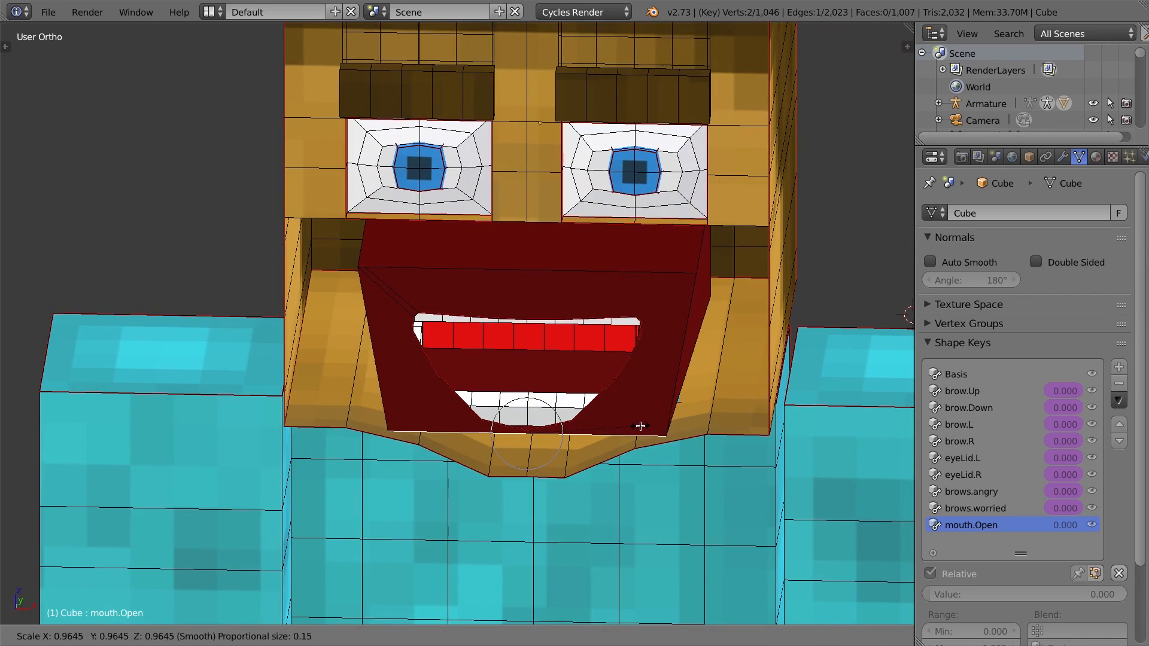
click(643, 426)
middle_drag(682, 413, 400, 251)
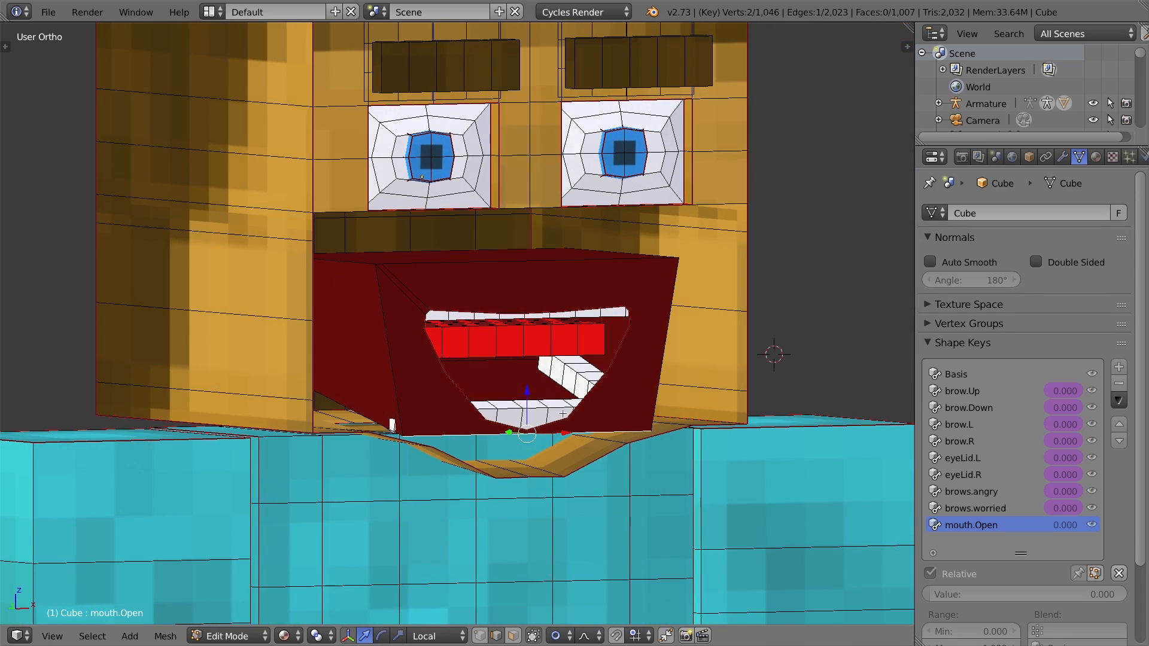
middle_drag(578, 395, 549, 382)
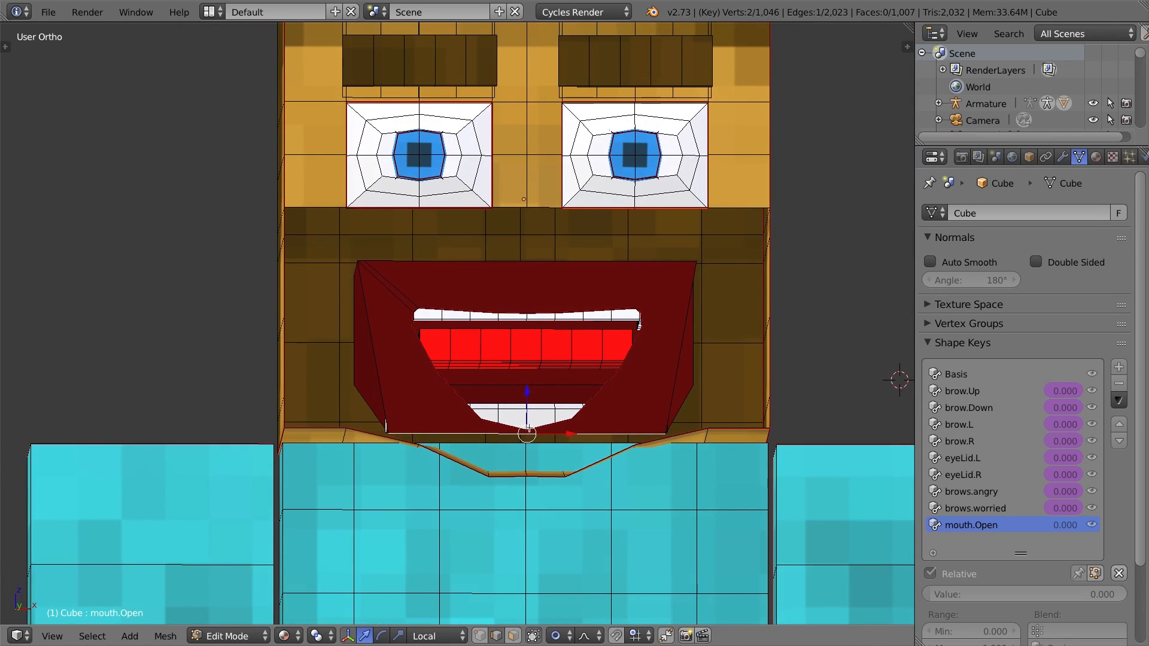
Reveal the hidden geometry and return to Object Mode.
key(alt+h)
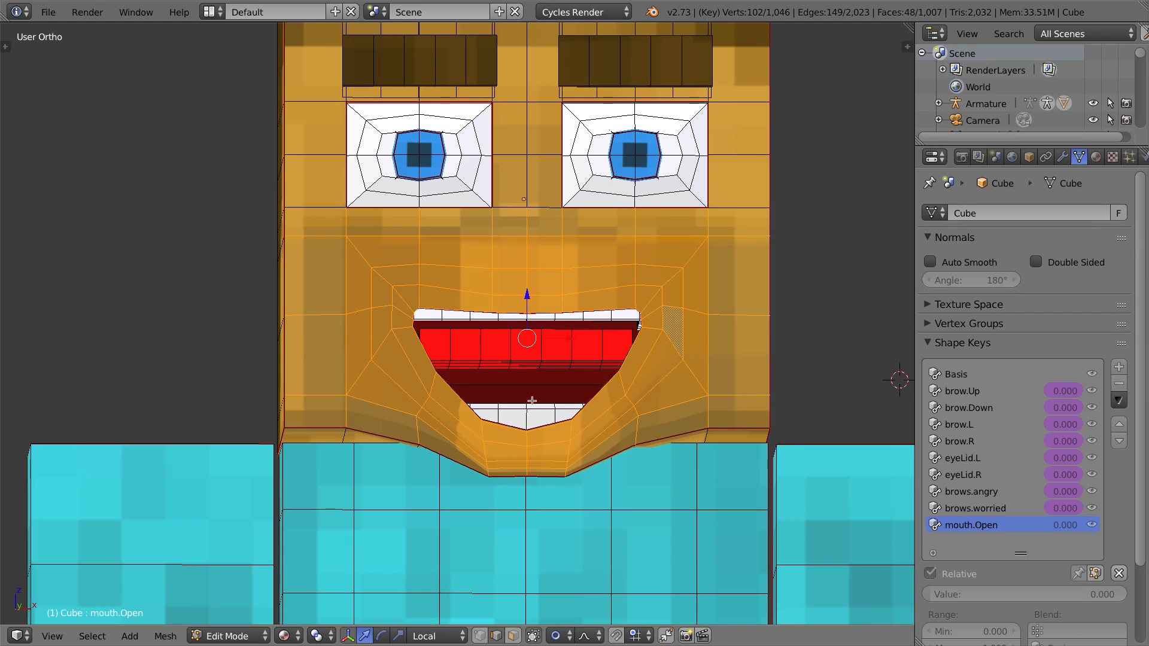
key(Tab)
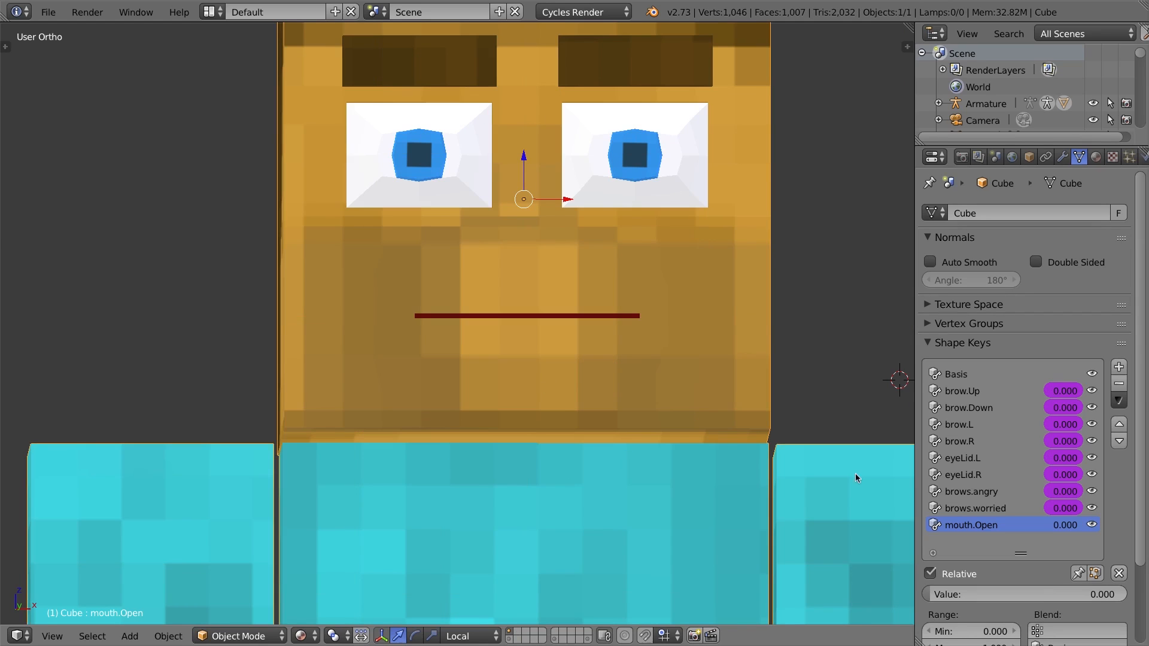
middle_drag(487, 289, 496, 309)
Test the mouth.Open shape key by sliding its value to 1 and back to 0, then reenter Edit Mode.
drag(950, 592, 1126, 593)
middle_drag(395, 472, 171, 467)
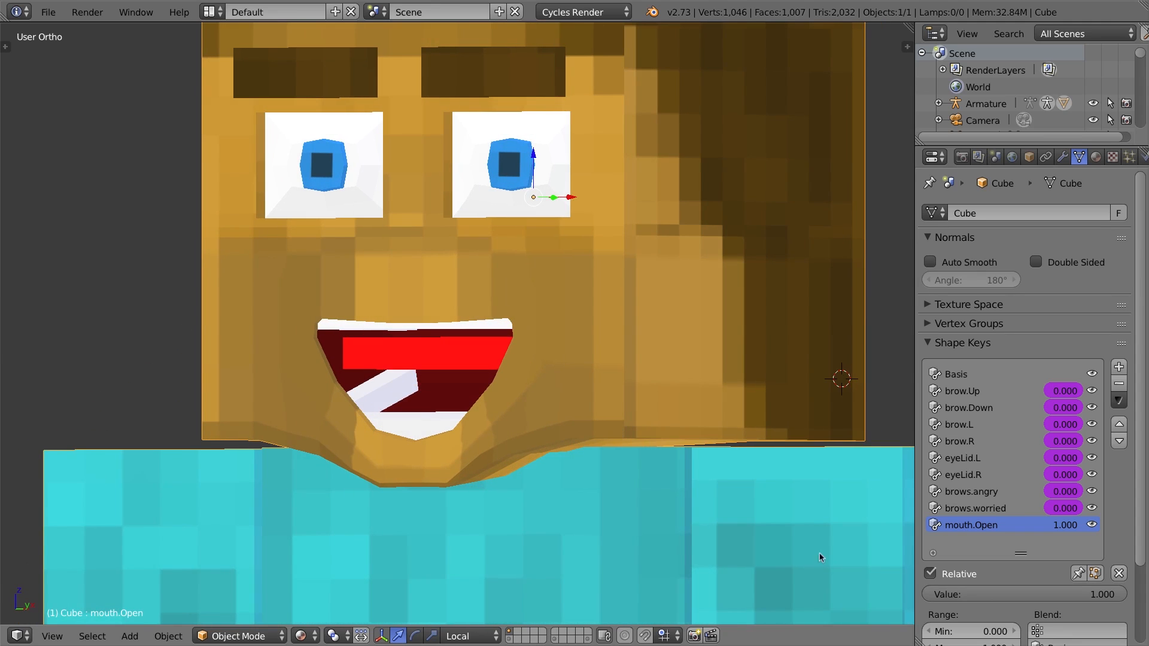
drag(1078, 594, 928, 594)
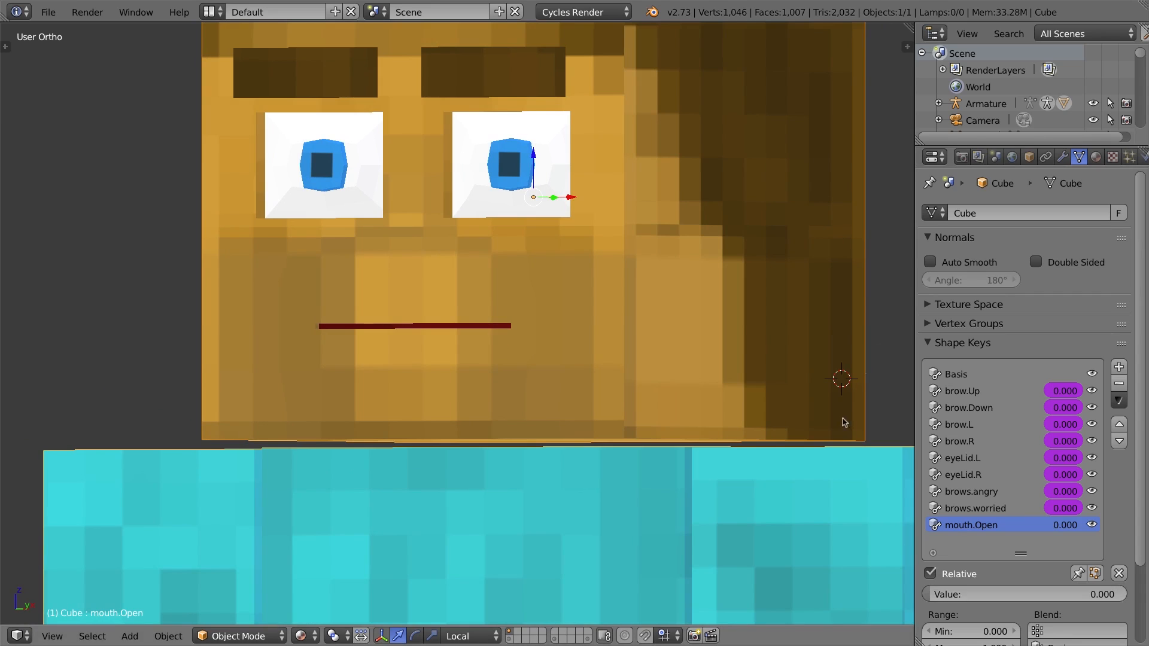
key(Tab)
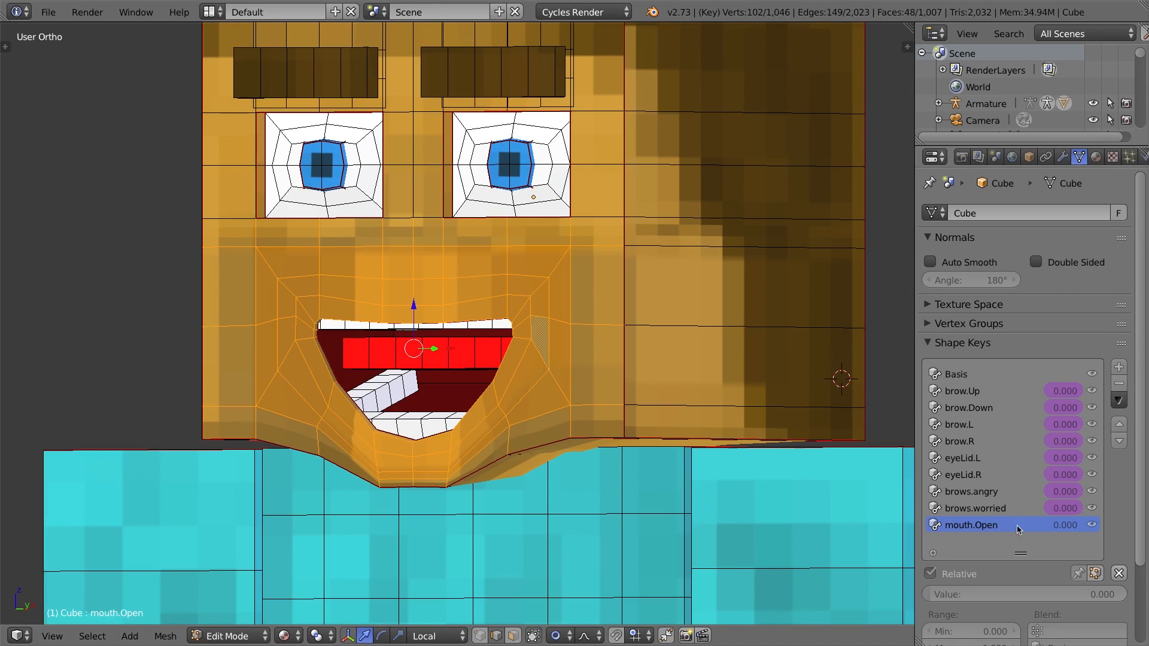
Select the lower teeth and, in the side view, move them slightly along their local Z axis and rotate them.
middle_drag(512, 353, 408, 414)
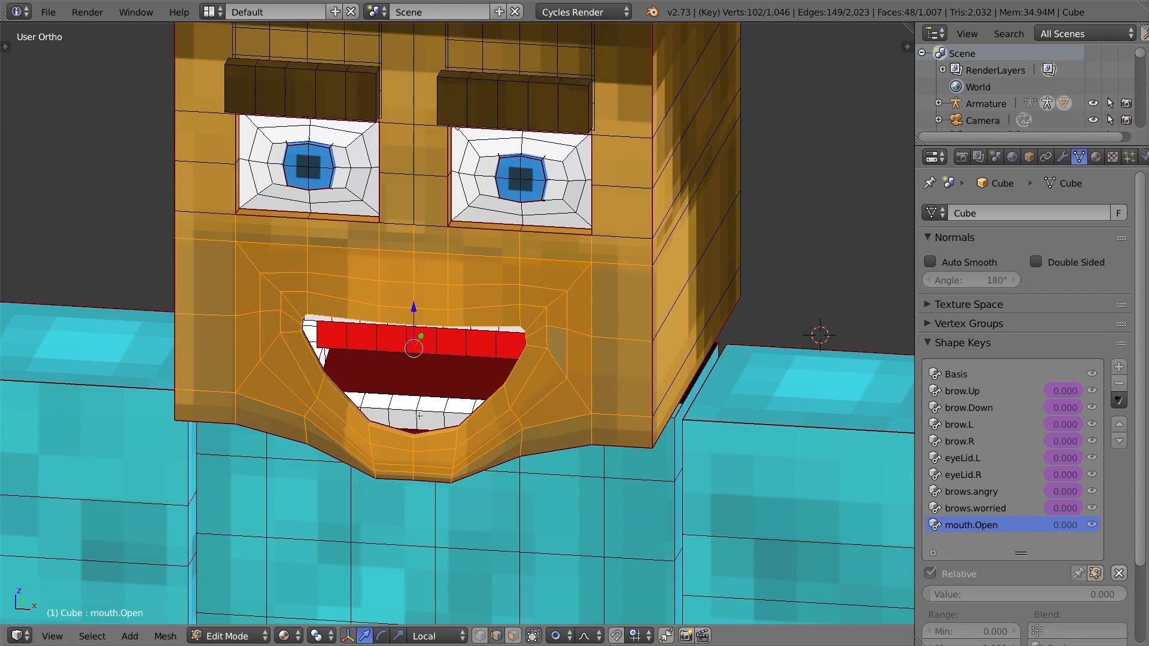
key(a)
key(l)
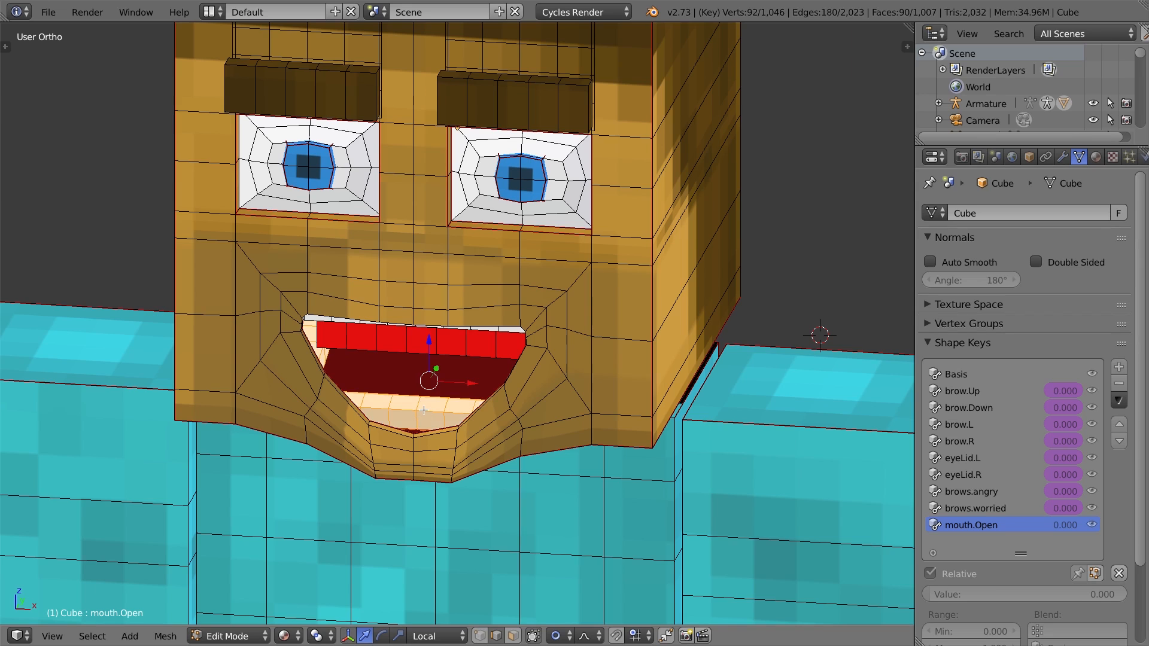
key(KP_3)
key(z)
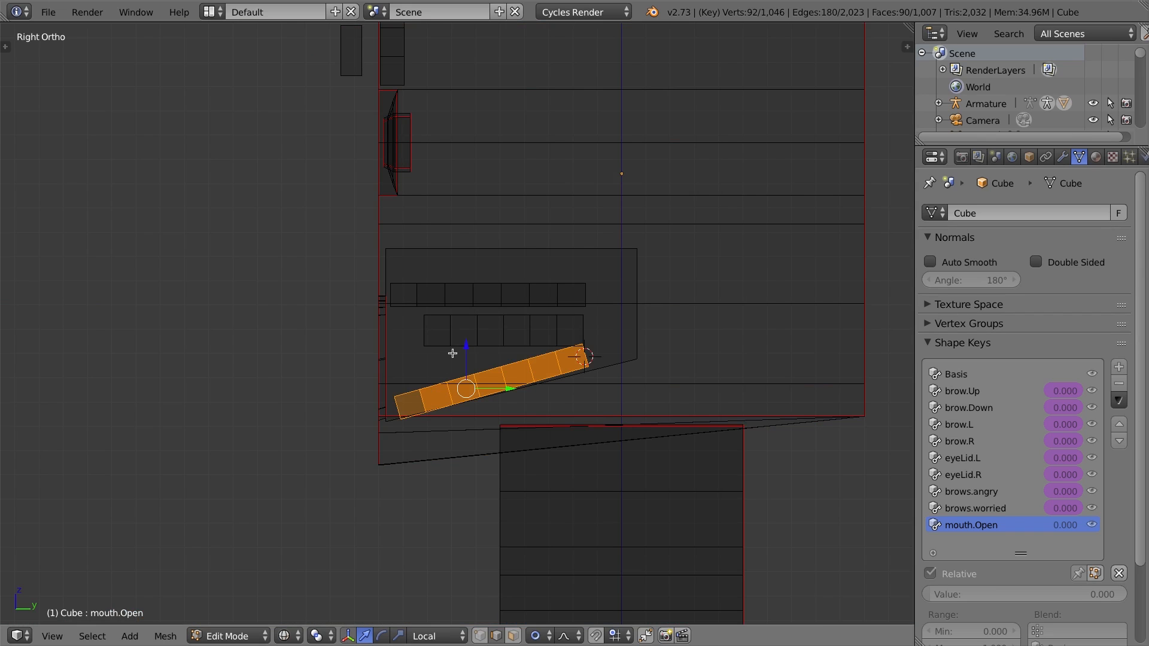
key(g)
key(z)
key(z)
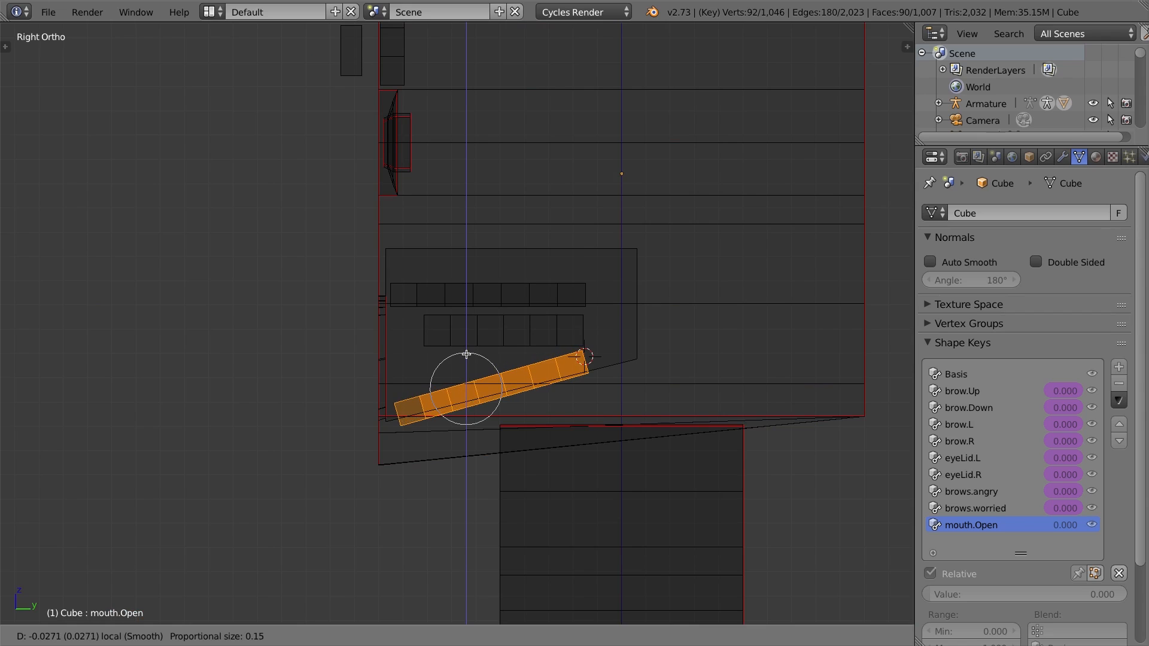
click(467, 353)
key(r)
click(647, 322)
drag(469, 350, 469, 352)
drag(513, 398, 518, 394)
Return to Object Mode, switch the viewport shading to Material and view the face from the front.
key(Tab)
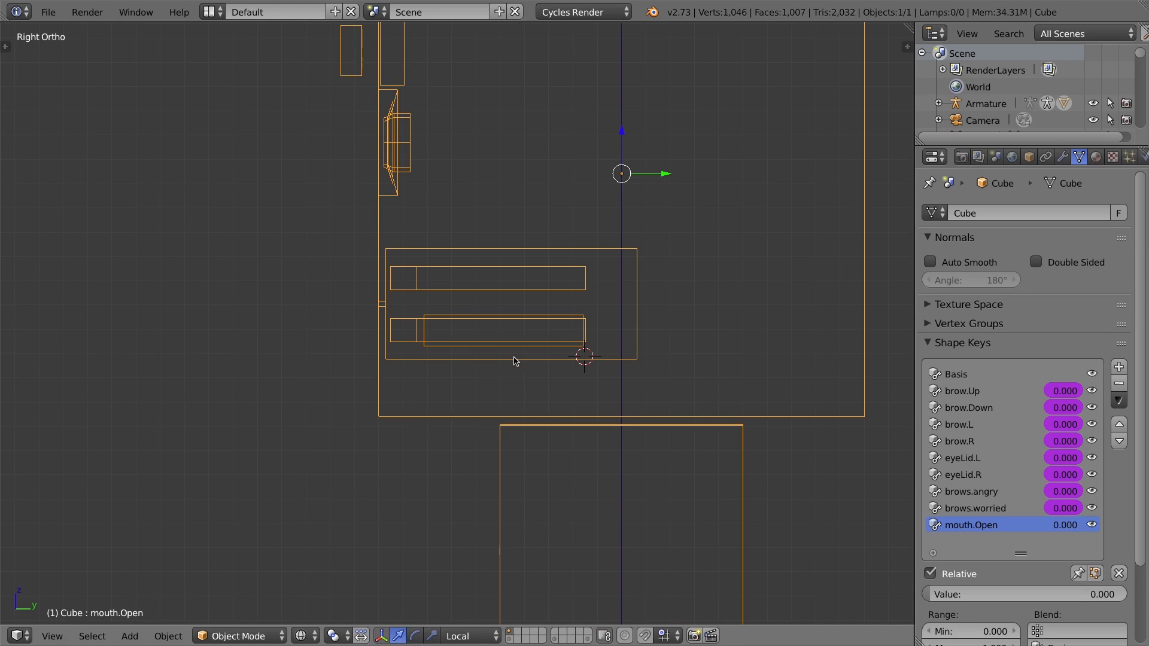
click(300, 635)
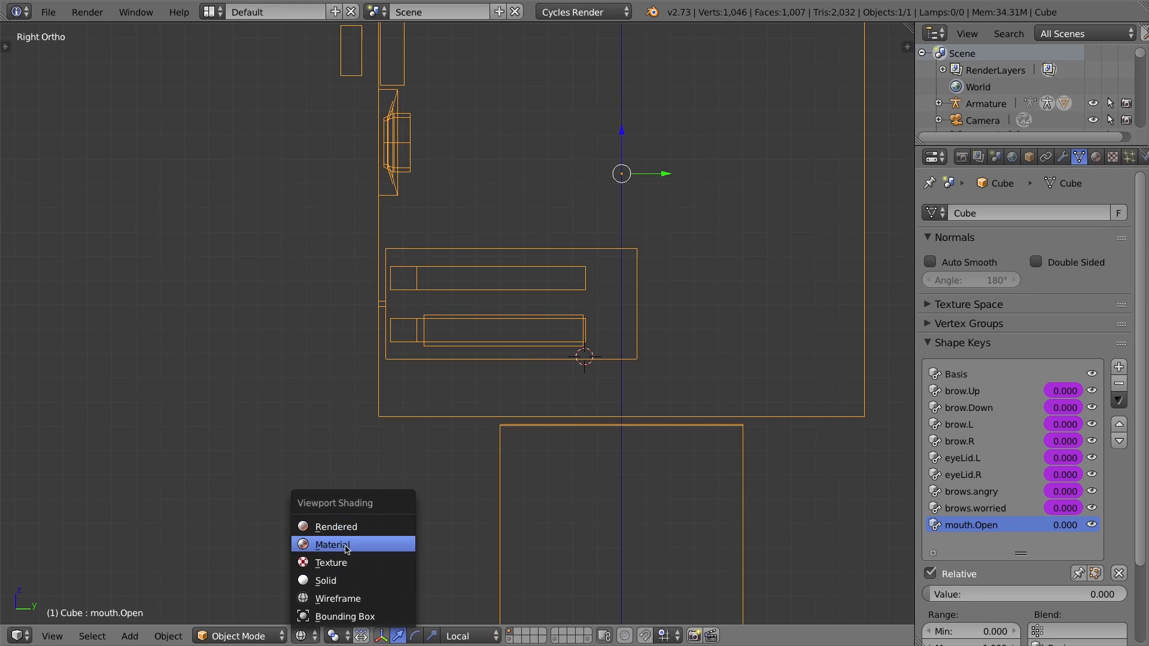
click(332, 545)
key(KP_1)
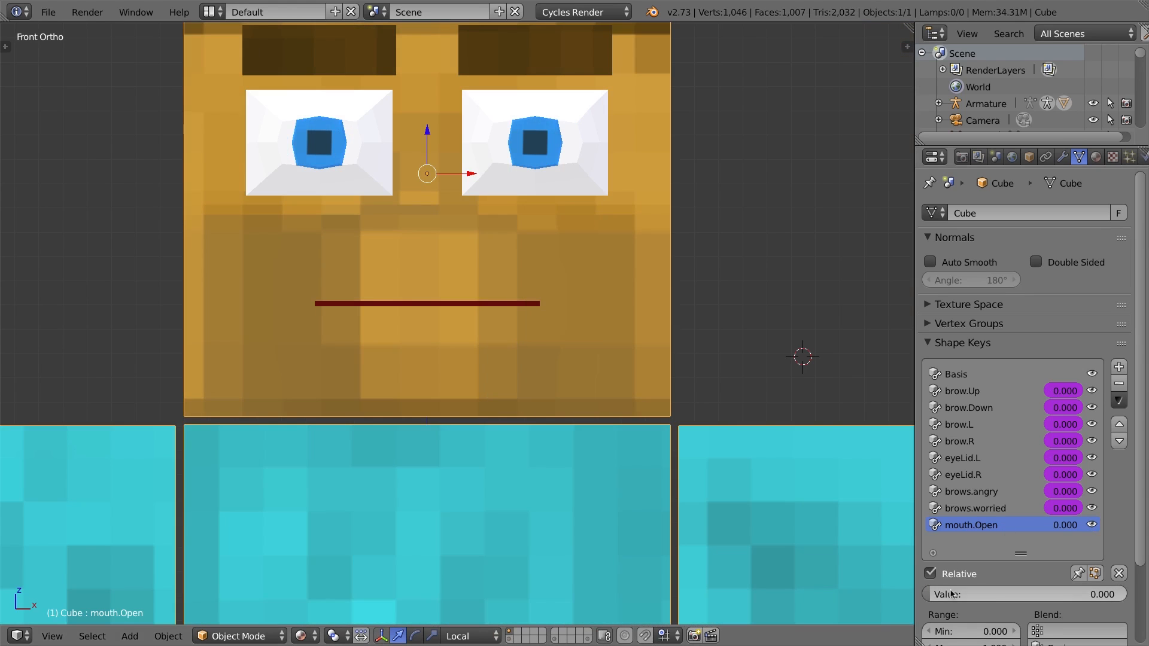
mouse_move(943, 592)
mouse_down()
mouse_move(1125, 593)
mouse_move(942, 593)
mouse_up()
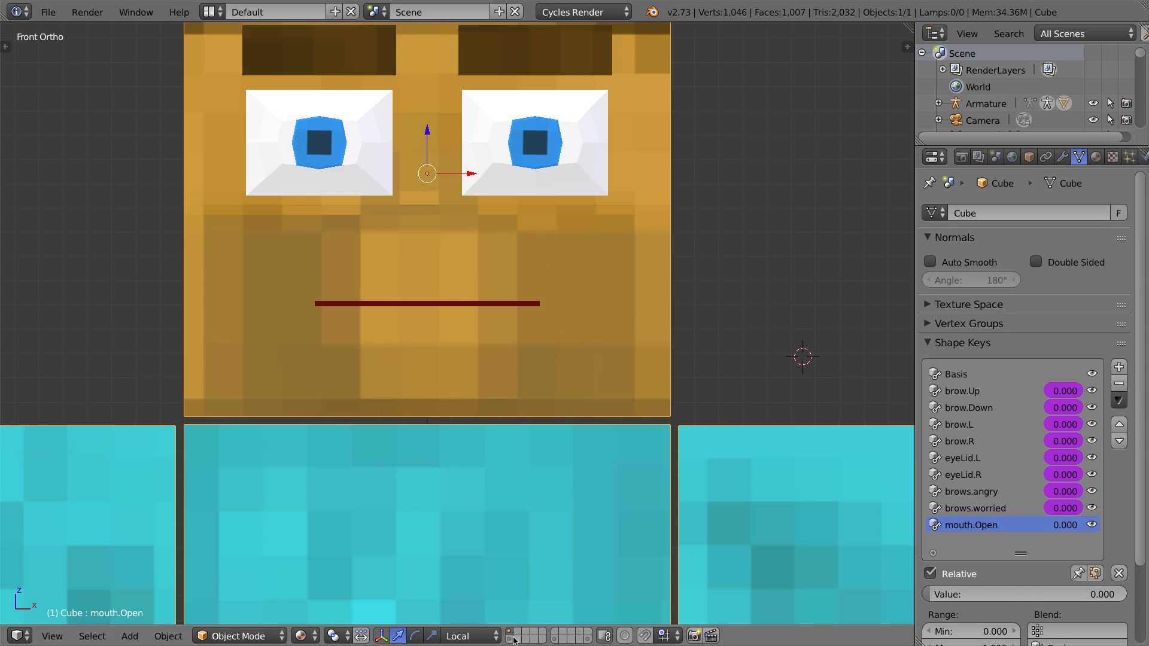
Show the armature's layer and select the face-jaw bone.
shift+click(511, 641)
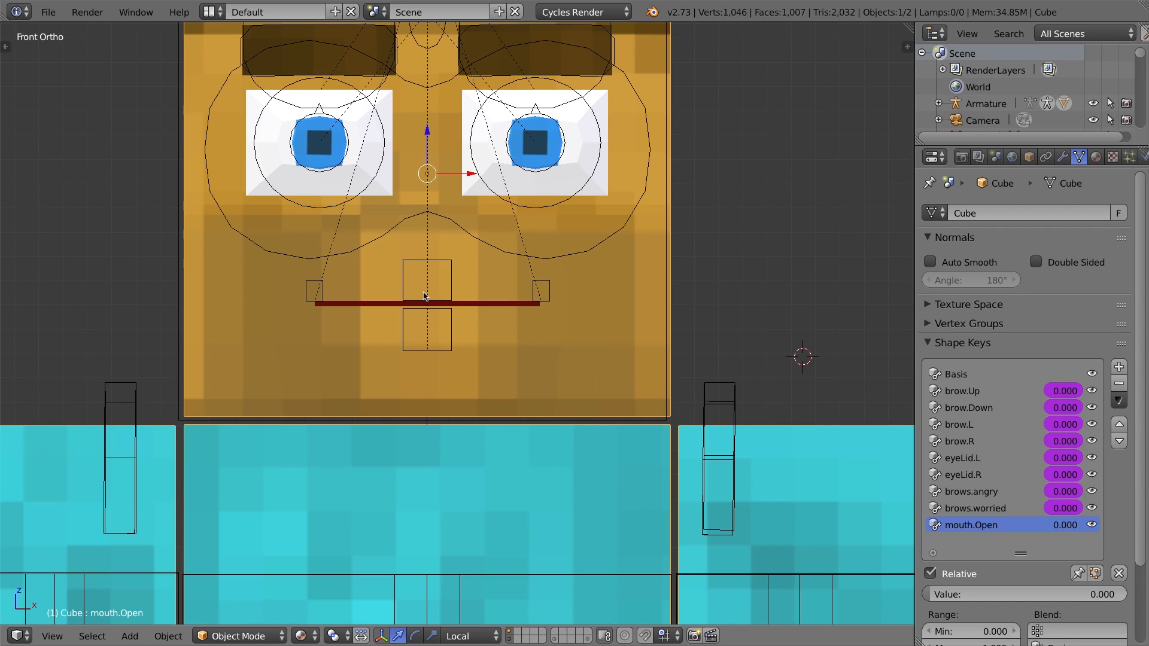
right_click(459, 341)
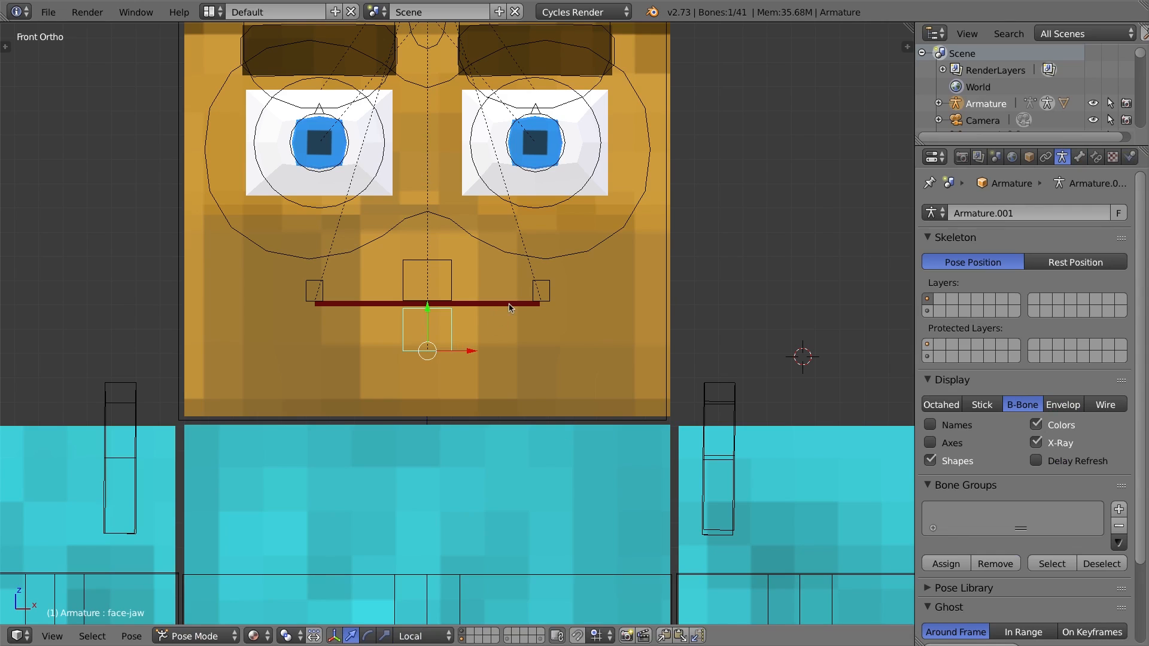
In the armature's Edit Mode, rotate the jaw bone by -90 degrees and shift it slightly forward from the face.
key(Tab)
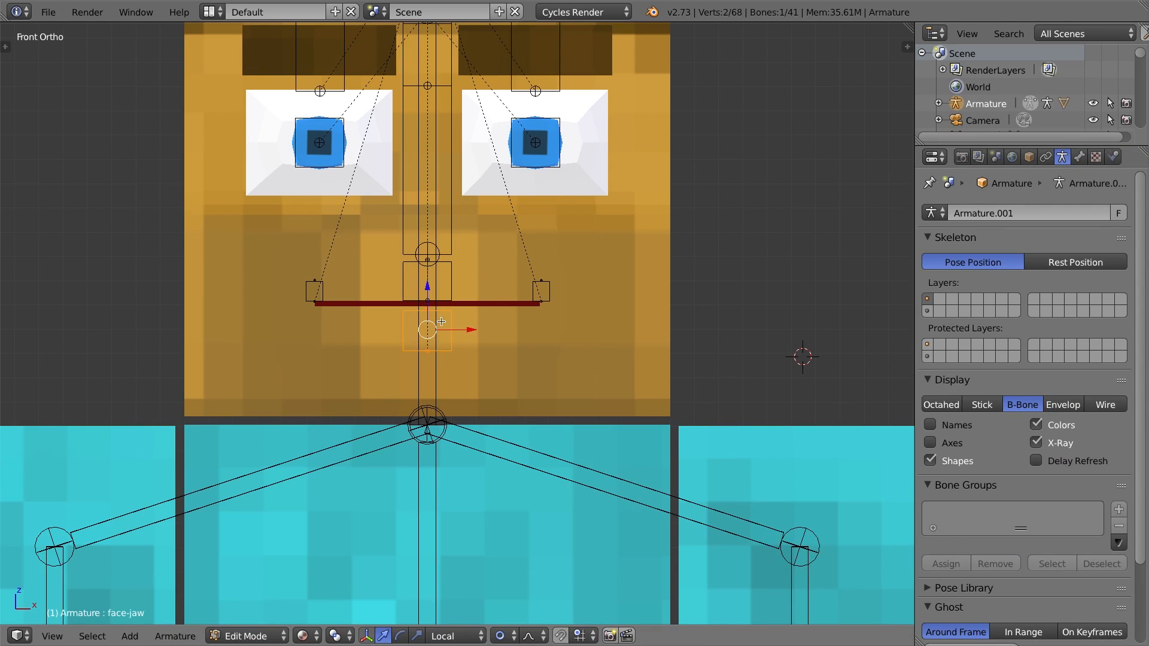
key(KP_3)
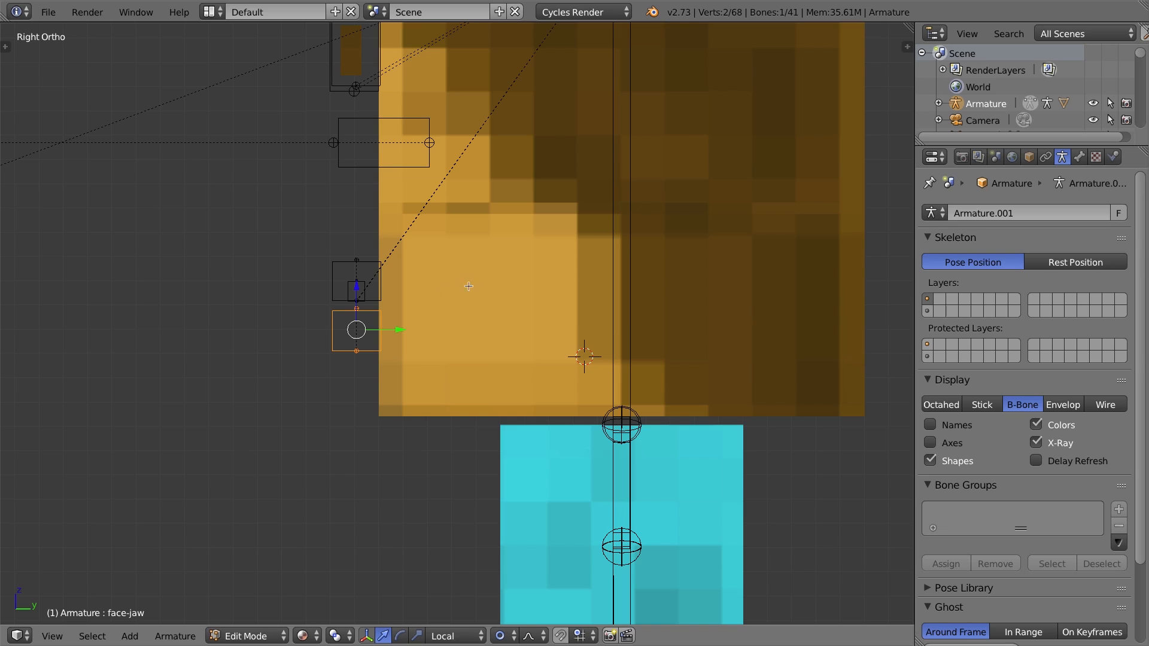
middle_drag(490, 216, 478, 266)
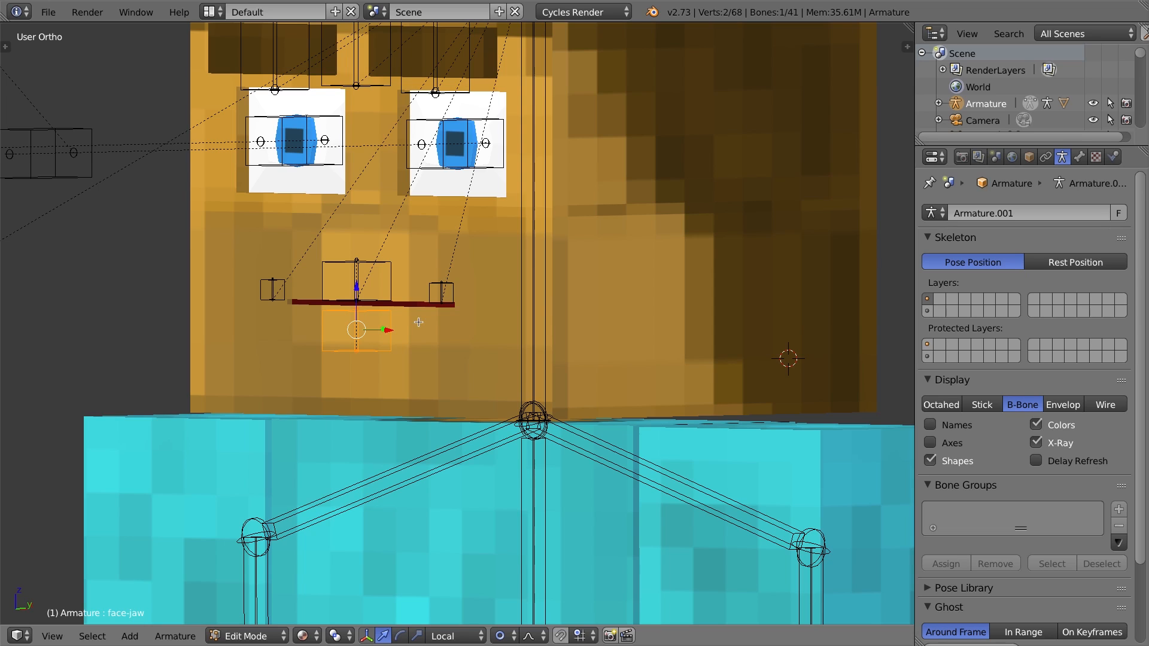
key(KP_3)
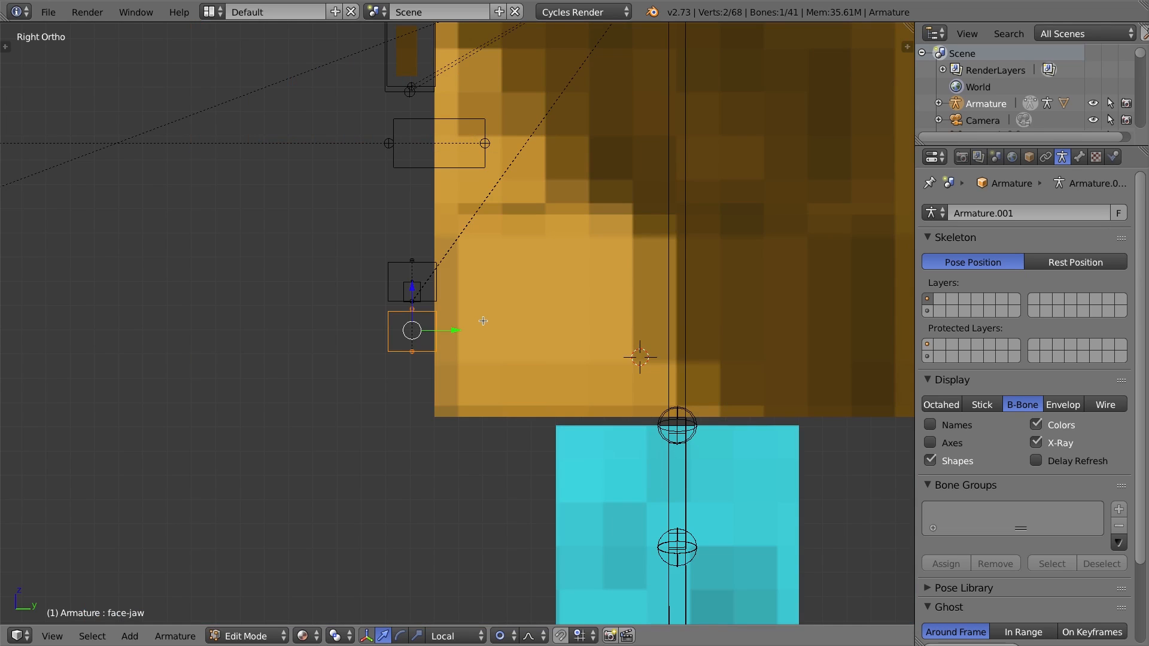
right_click(413, 352)
key(r)
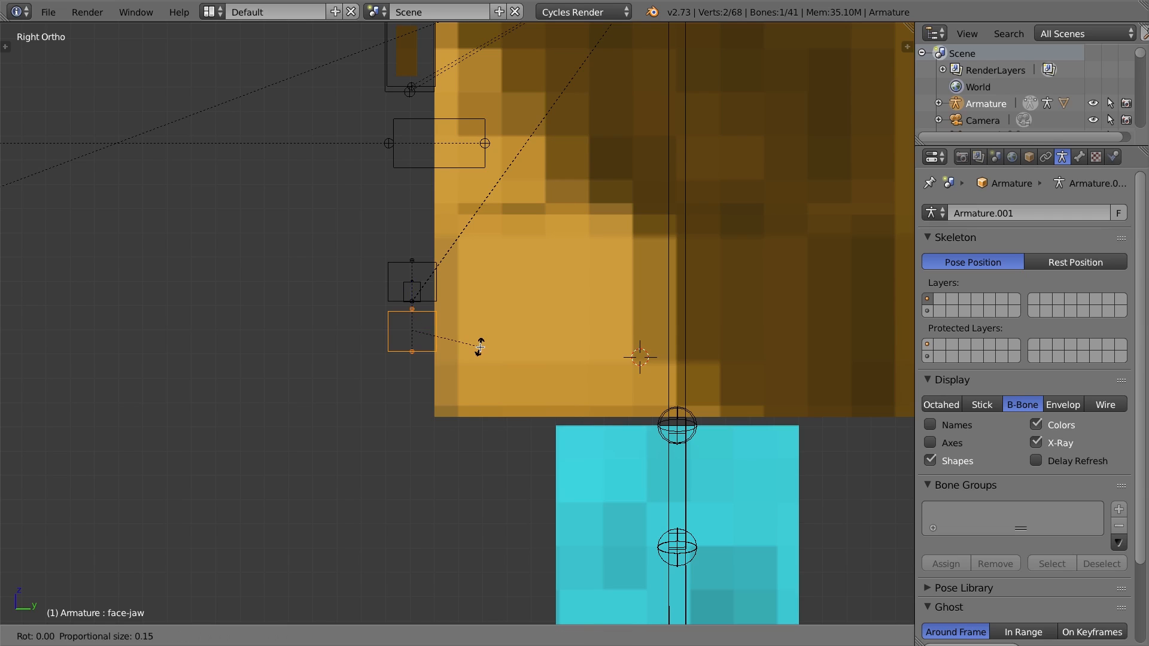
text(-90)
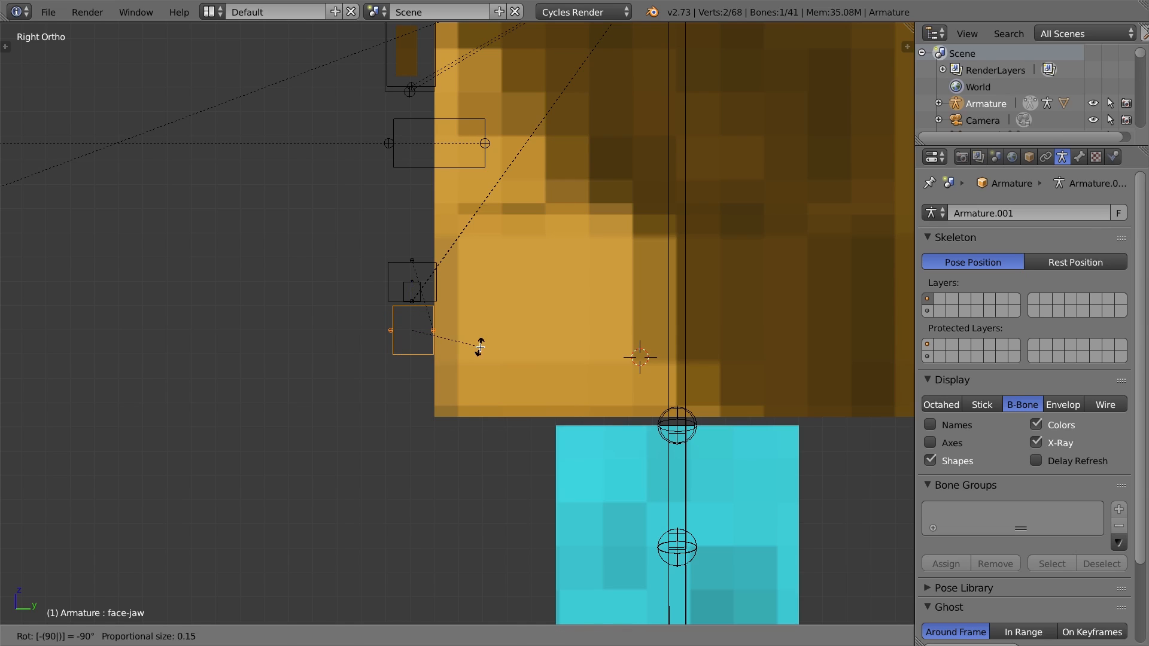
key(Return)
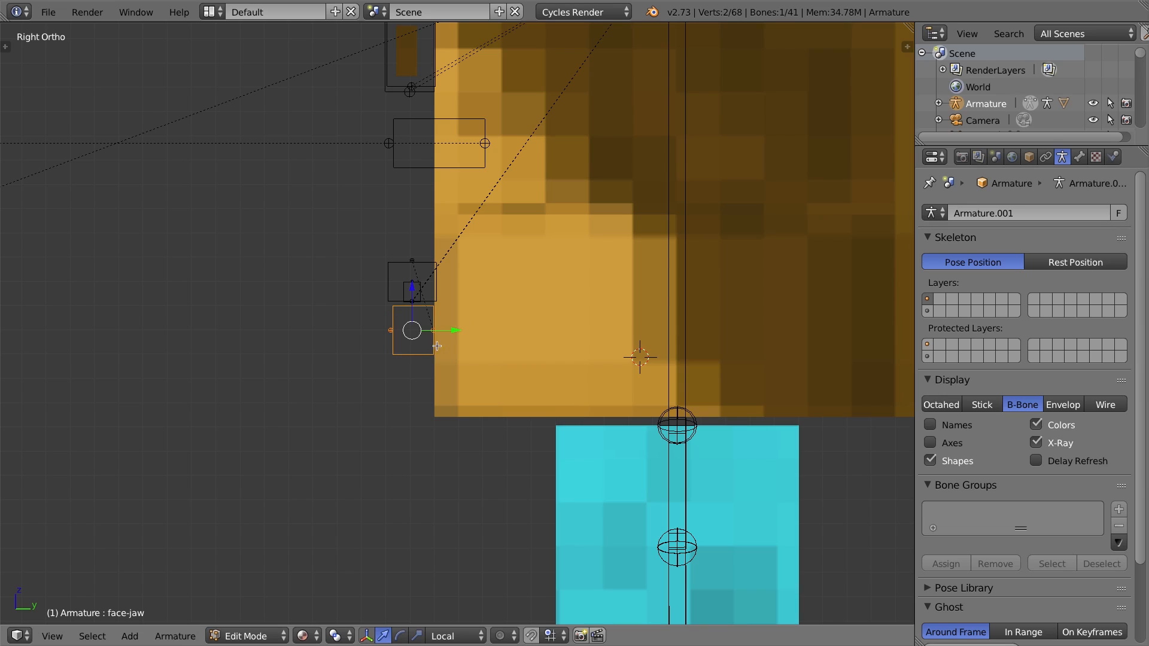
drag(455, 330, 441, 330)
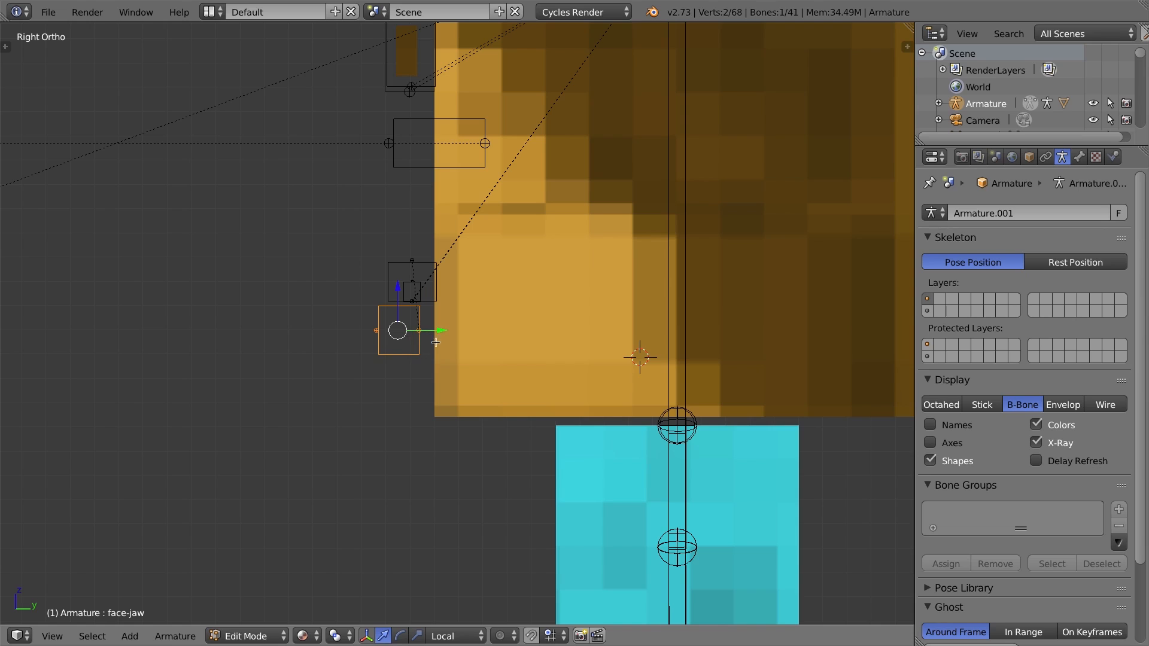
Switch the armature to Pose Mode.
click(266, 636)
click(252, 581)
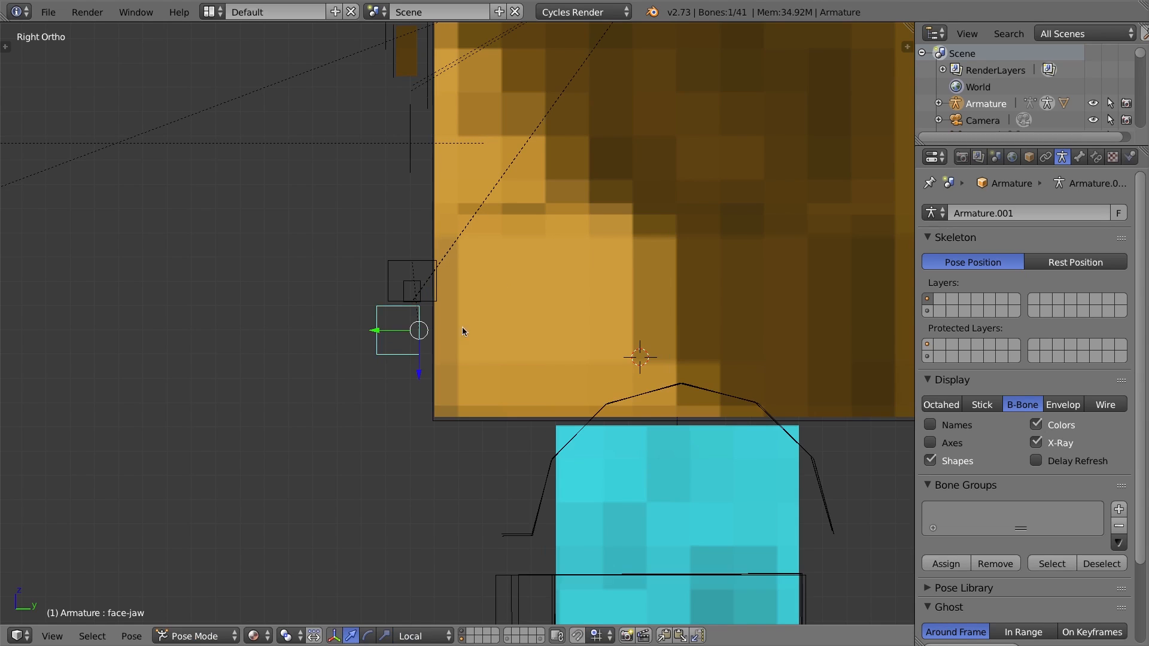
middle_drag(462, 327, 417, 315)
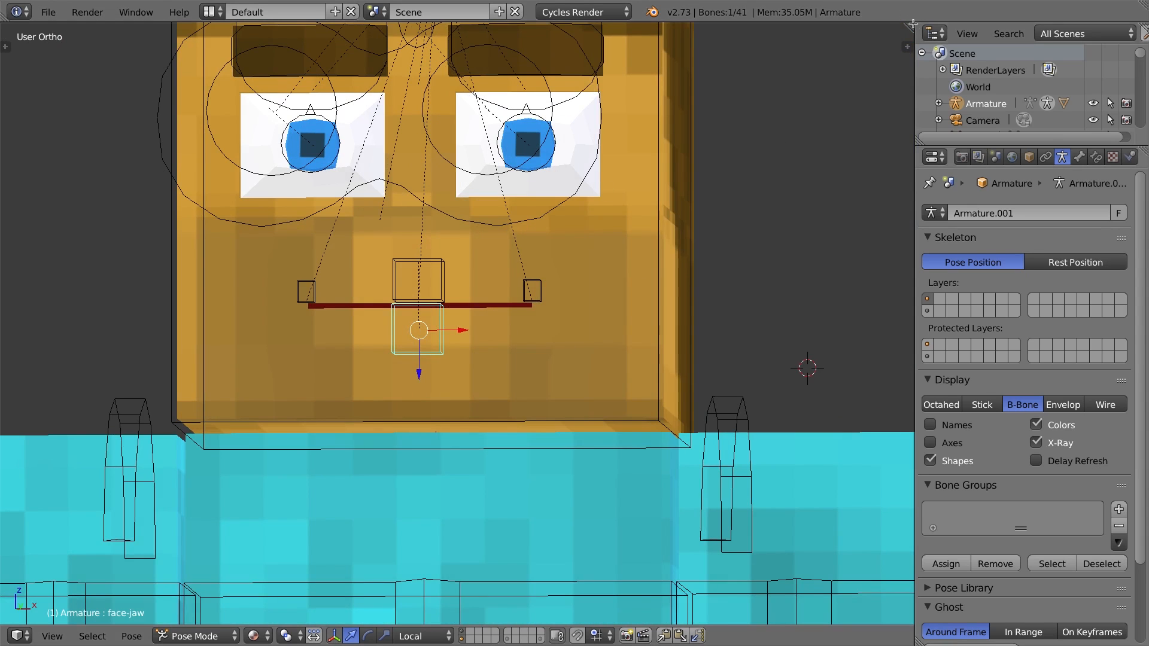
Split the viewport and turn the new area into a Graph Editor with its properties sidebar shown.
drag(909, 25, 503, 240)
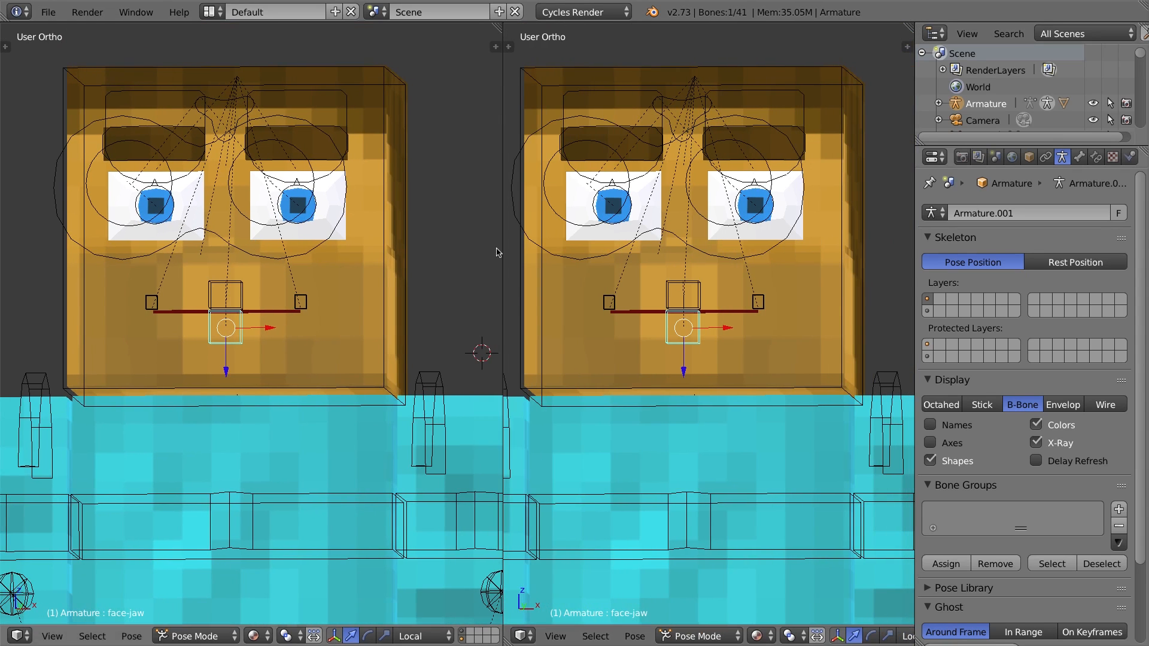
click(522, 637)
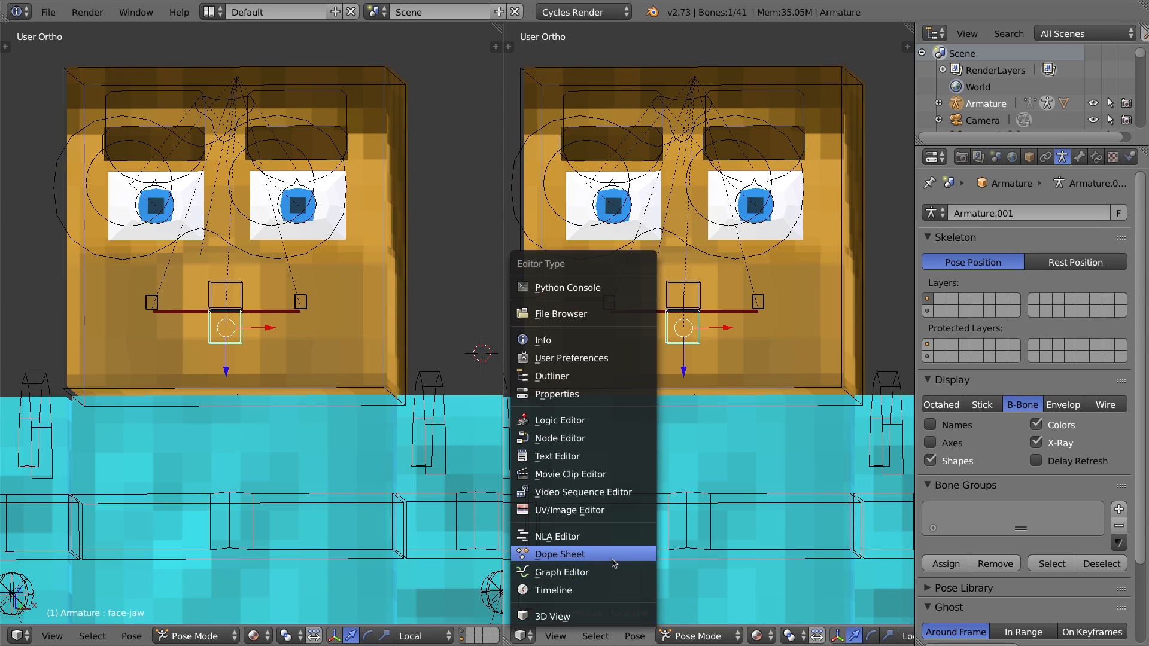
click(596, 575)
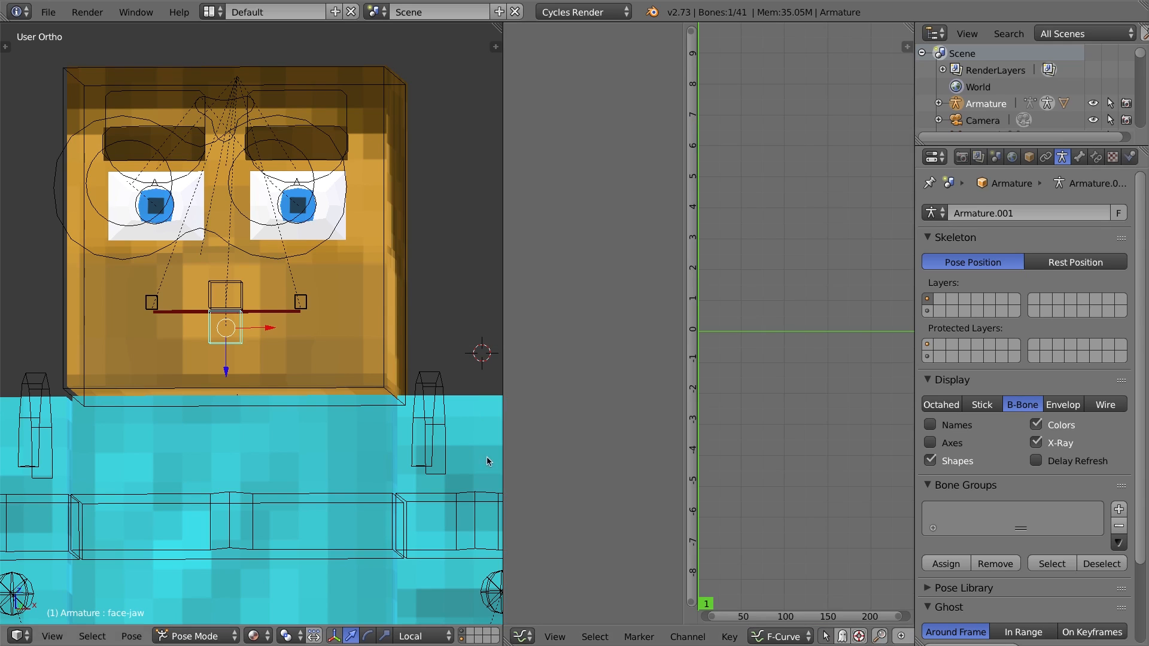
drag(504, 447, 431, 440)
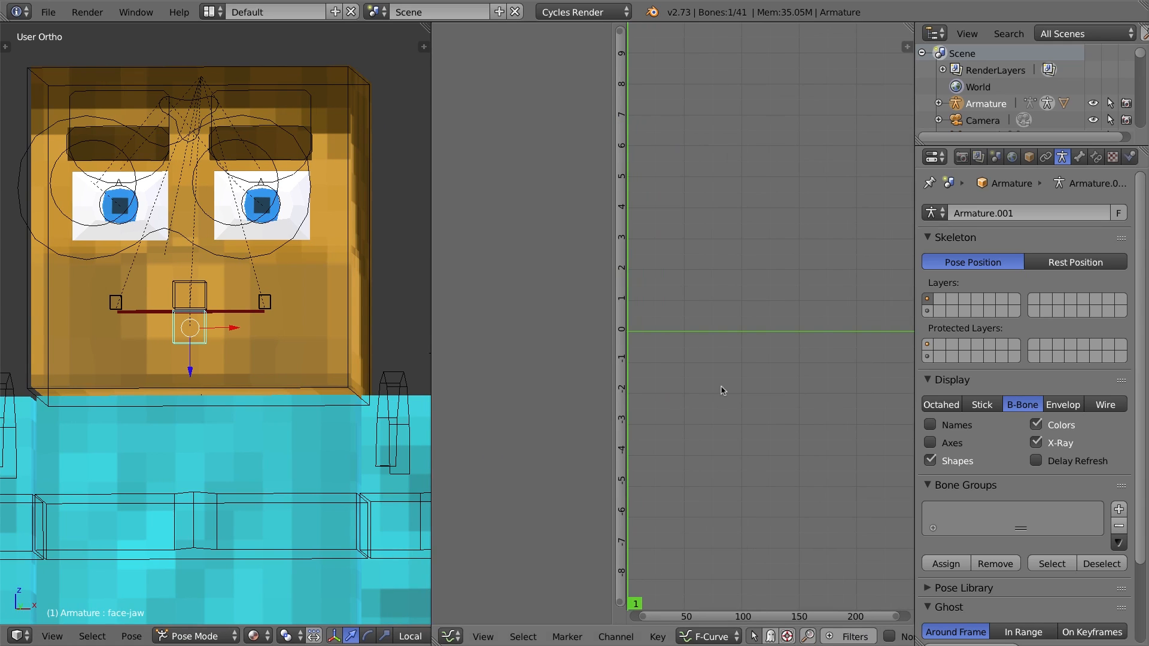
key(n)
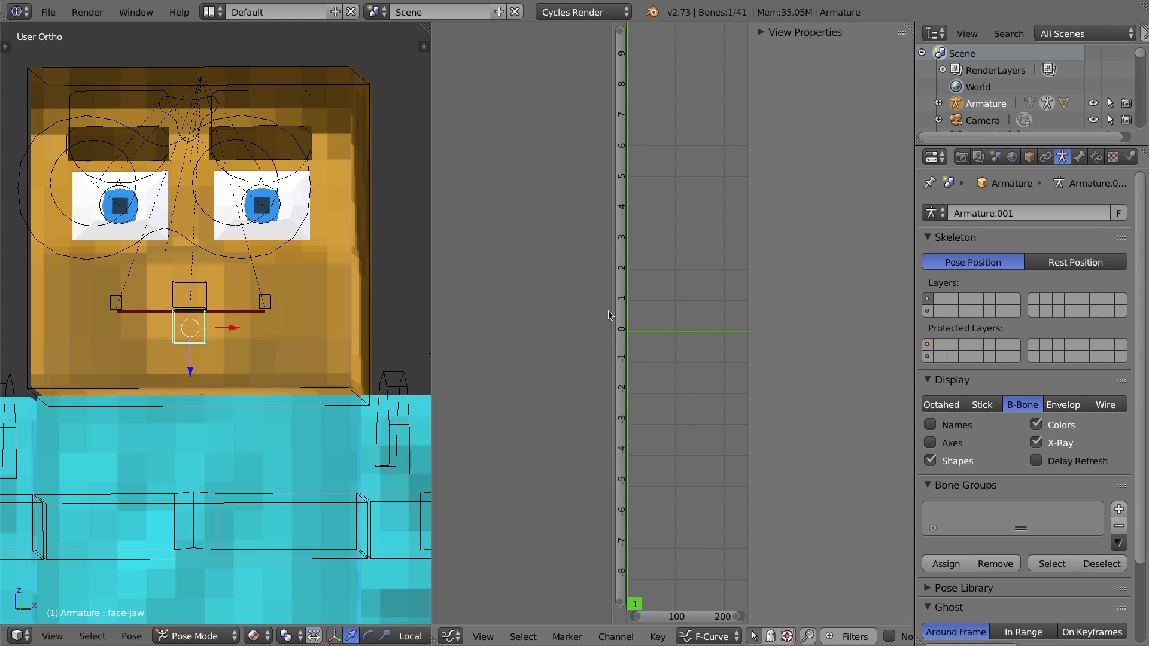
Select the head mesh and add a driver to the mouth.Open shape key value.
right_click(340, 170)
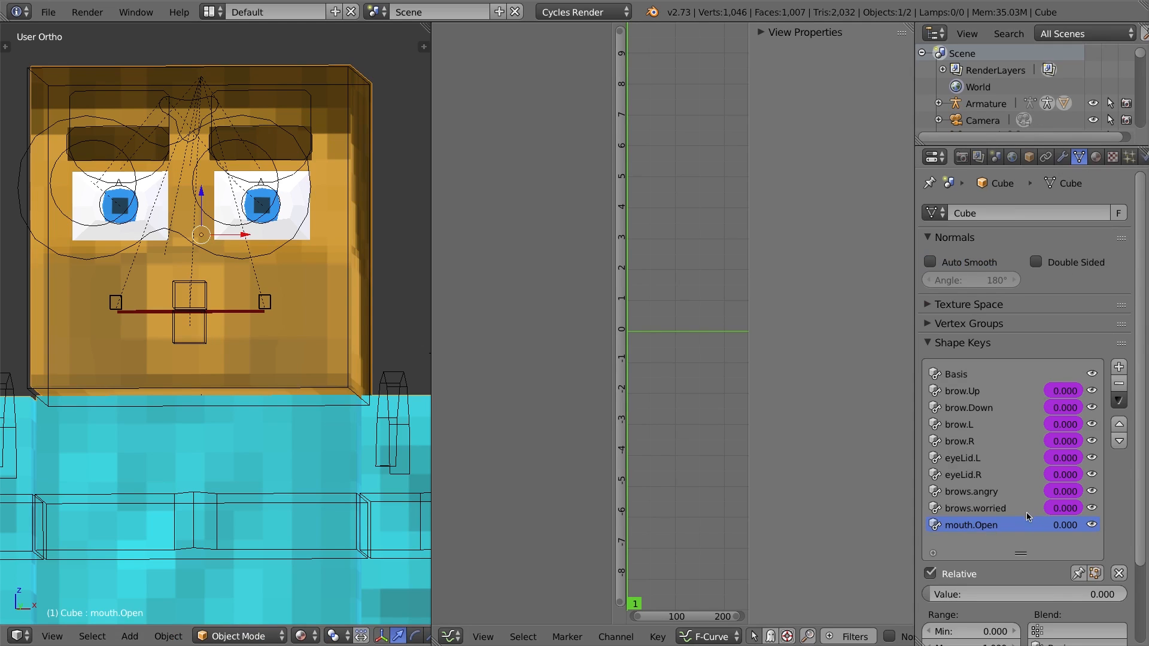
right_click(1069, 525)
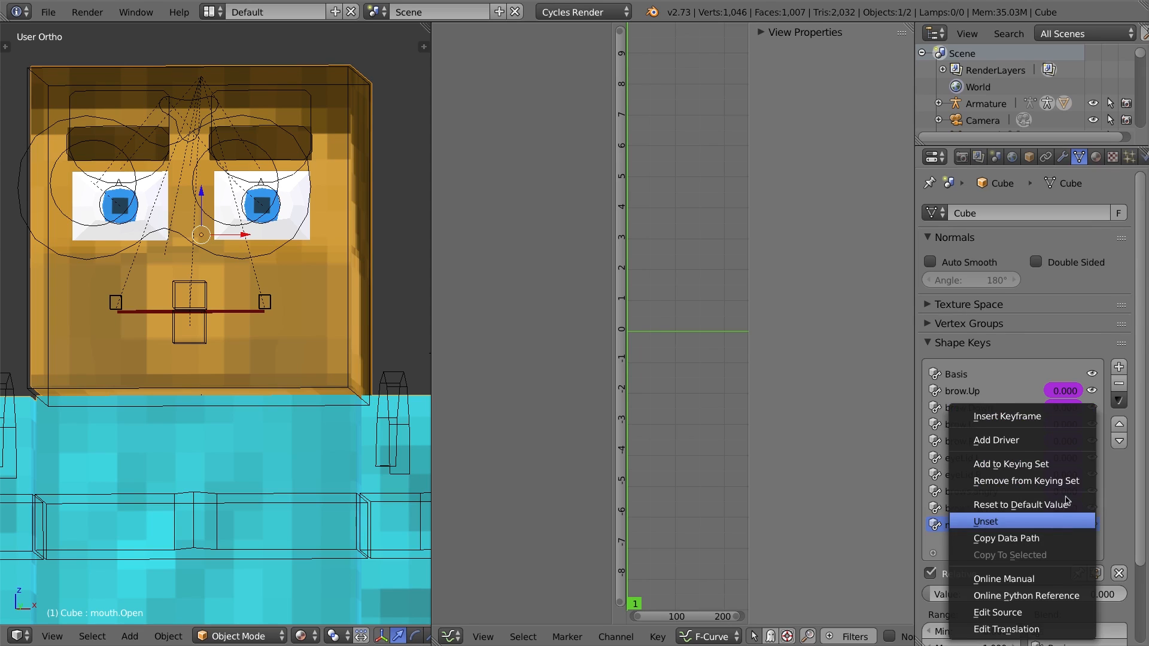
click(1032, 439)
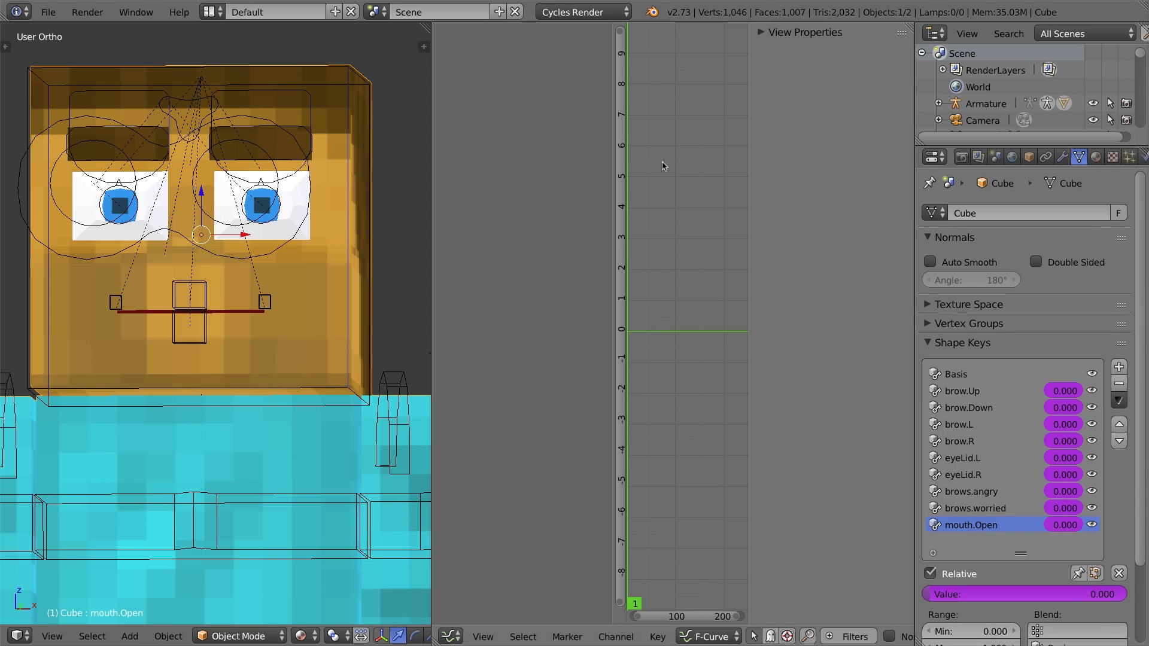
Switch the Graph Editor to Drivers mode and select the mouth.Open driver channel.
drag(619, 142, 600, 102)
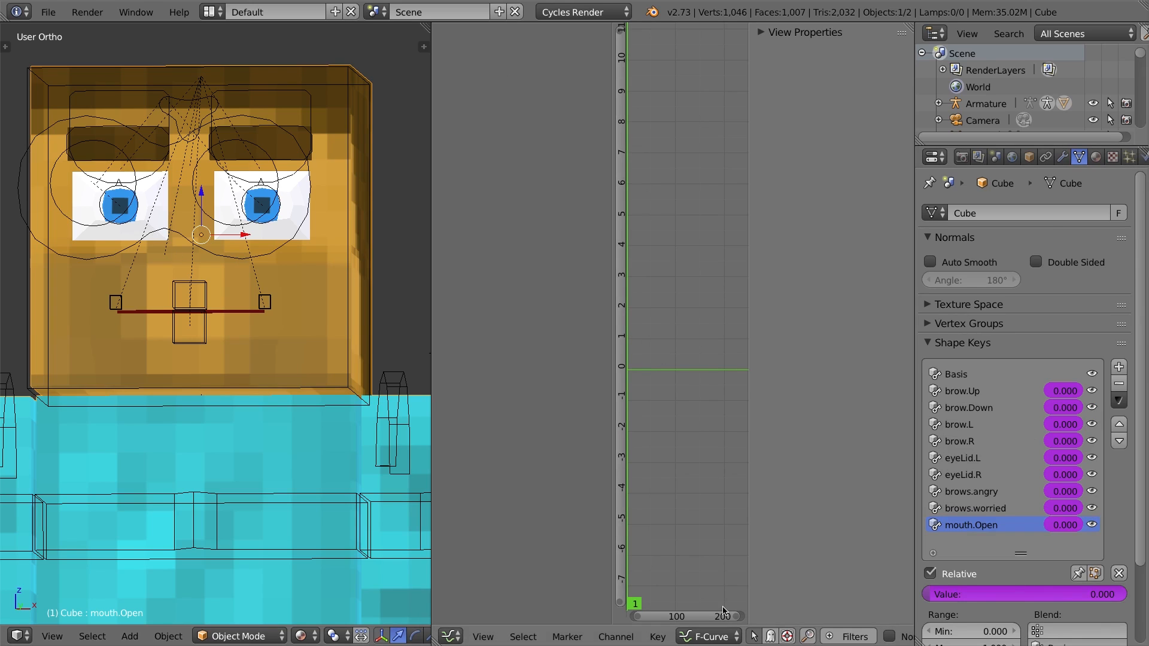
click(715, 636)
click(715, 599)
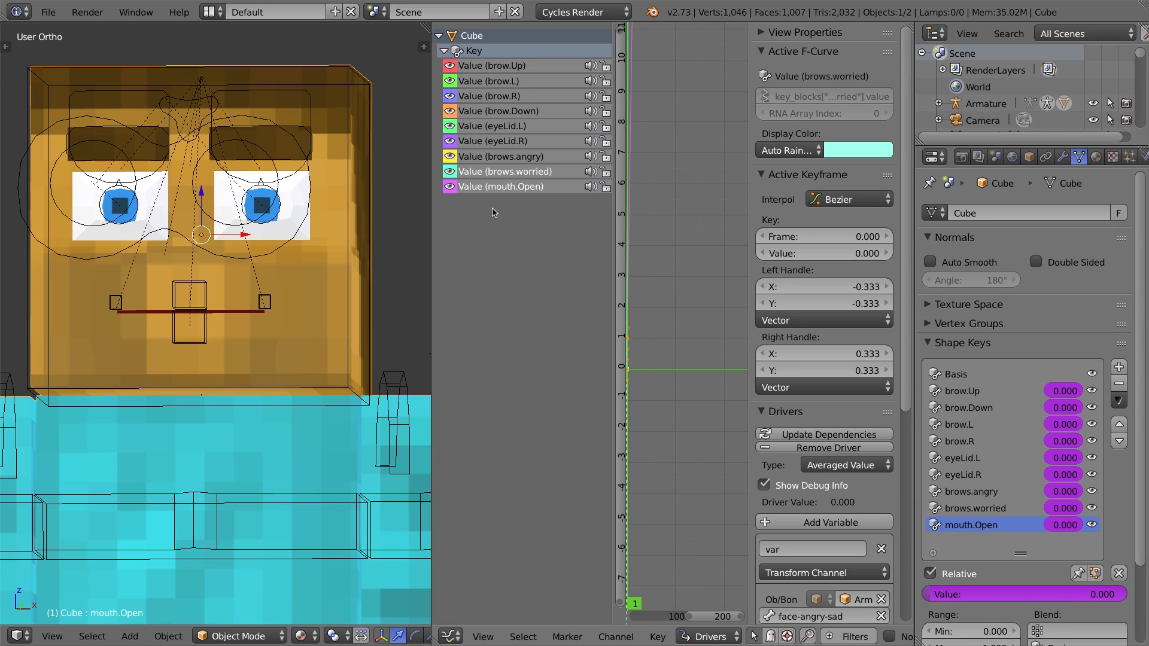
click(512, 187)
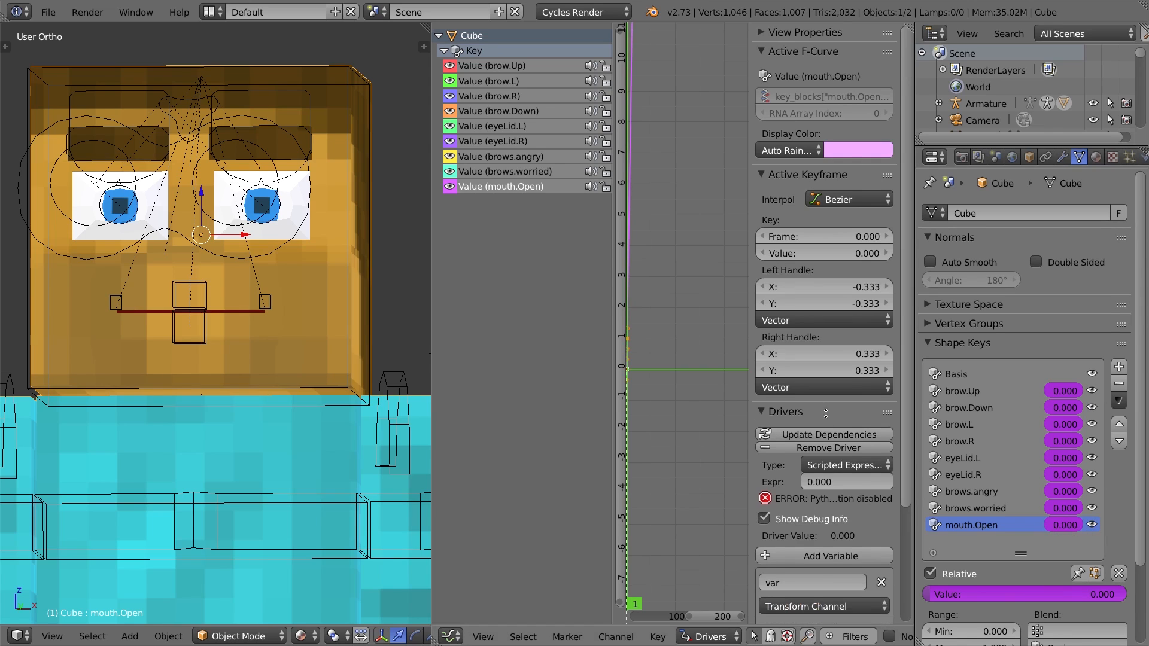
Set the mouth.Open driver type to Averaged Value.
middle_drag(826, 413, 826, 250)
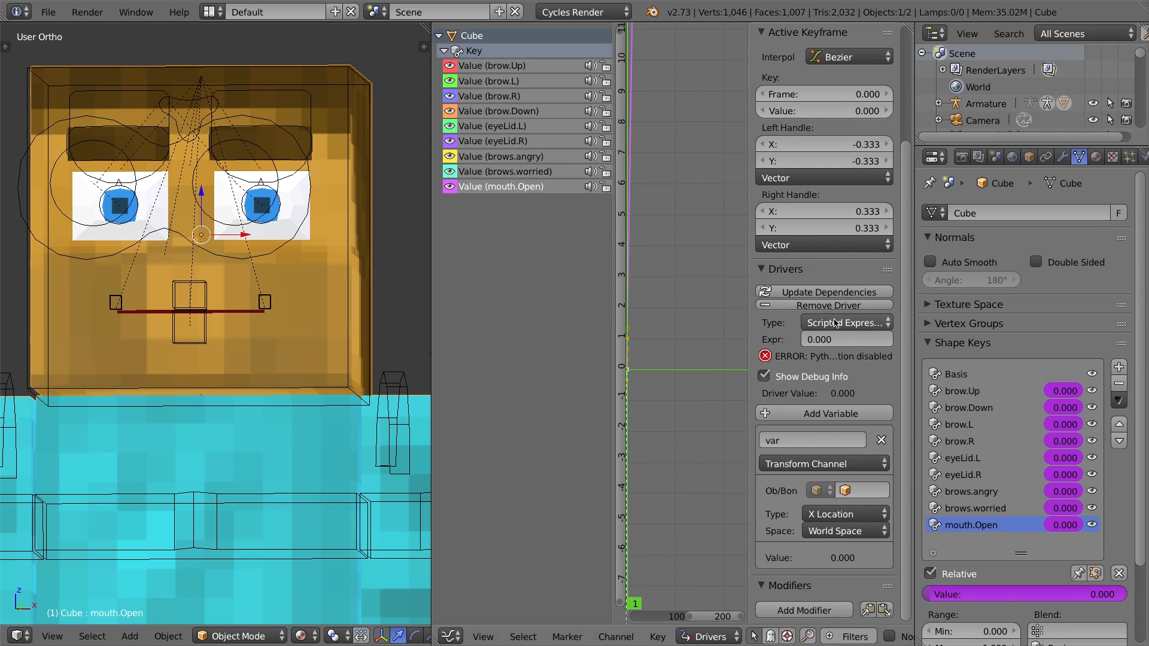
click(836, 323)
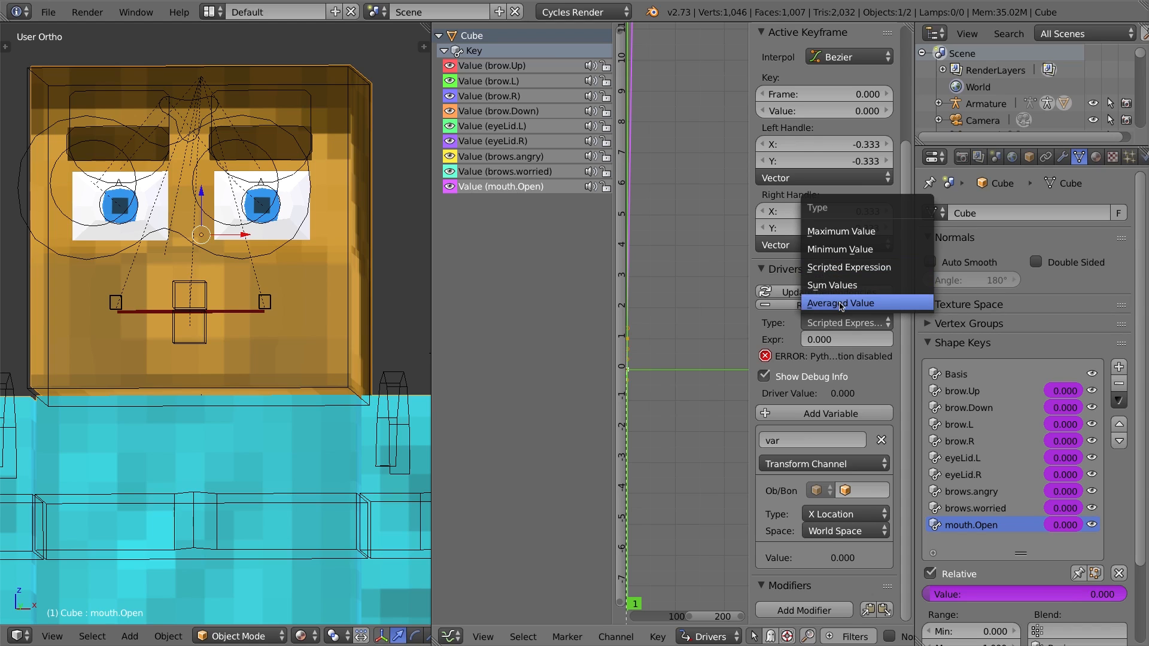
click(840, 304)
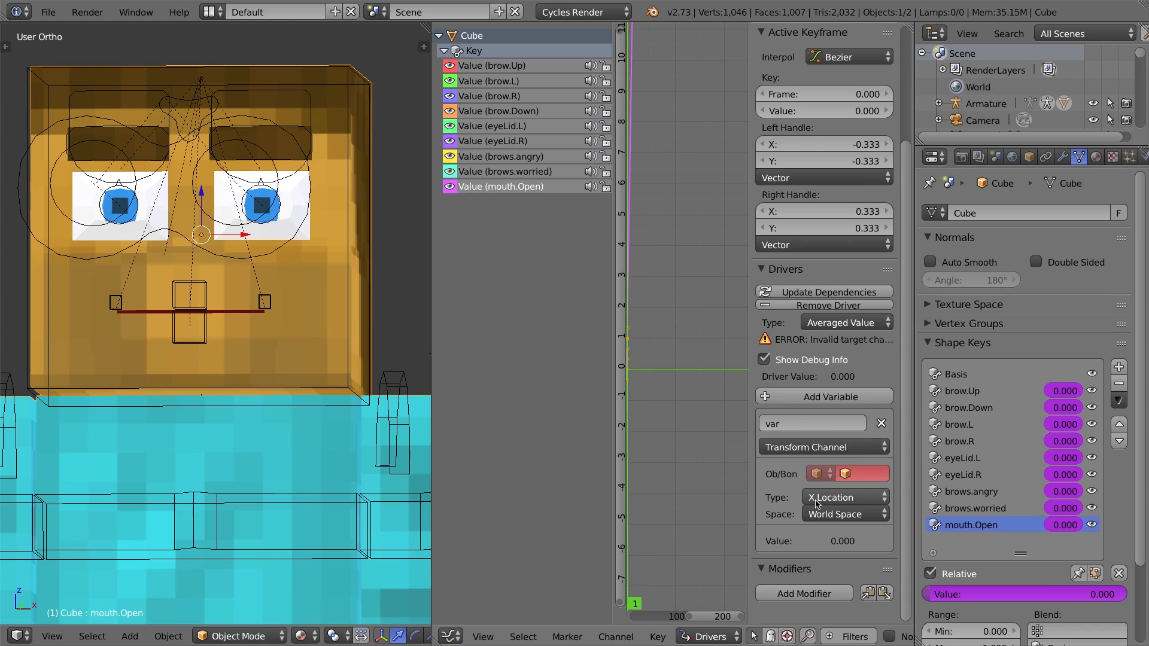
Set the driver variable's target to the Armature object and its face-jaw bone.
click(864, 473)
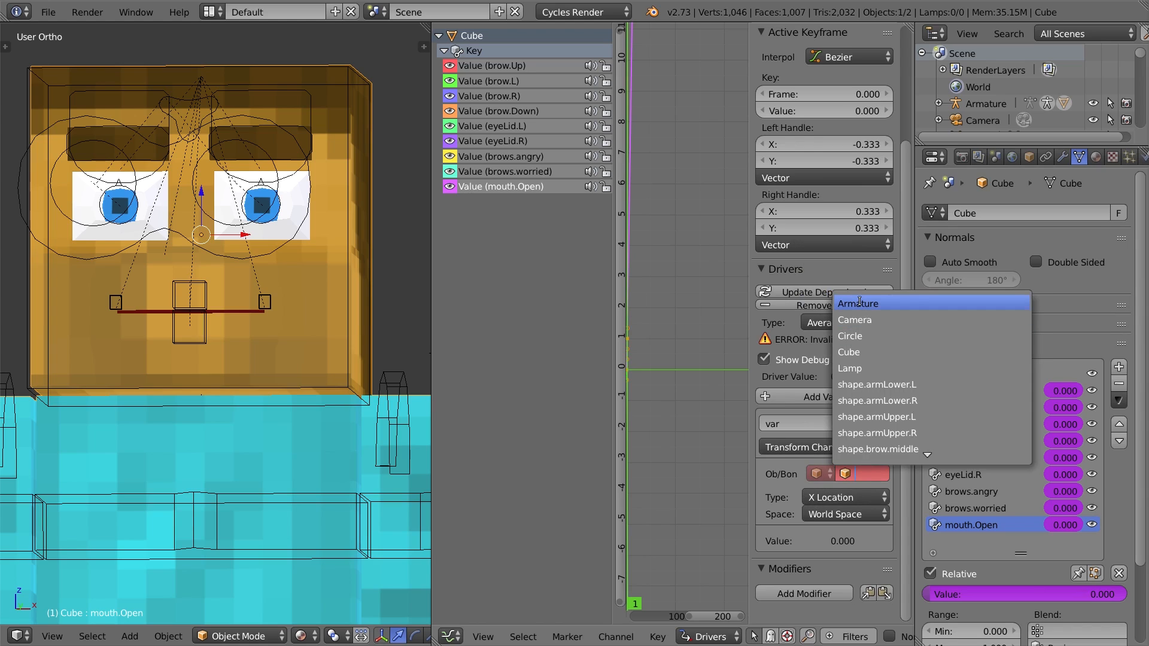
click(859, 304)
click(790, 489)
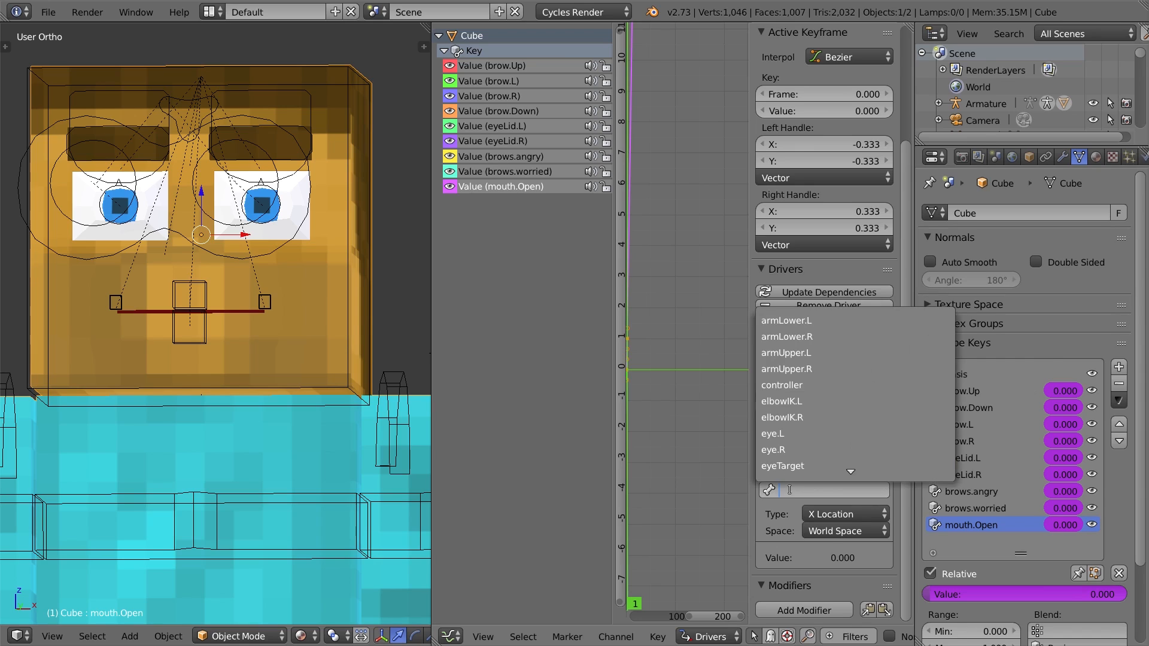
text(facxe)
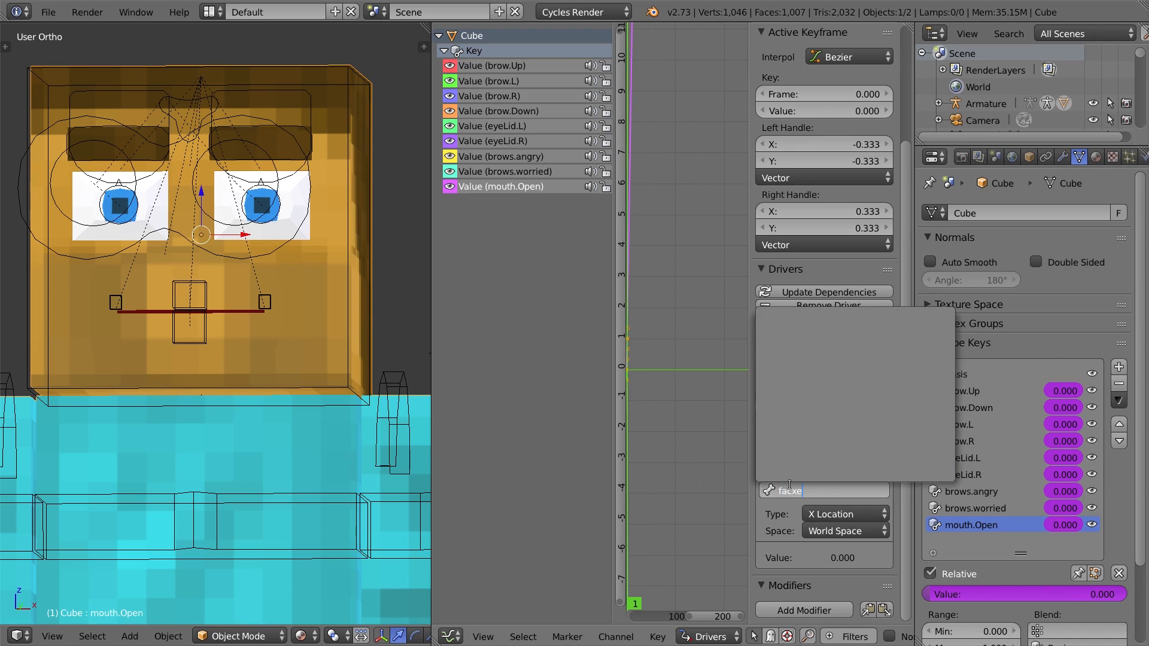
key(BackSpace)
key(BackSpace)
key(Down)
key(Down)
key(Down)
key(Down)
key(Down)
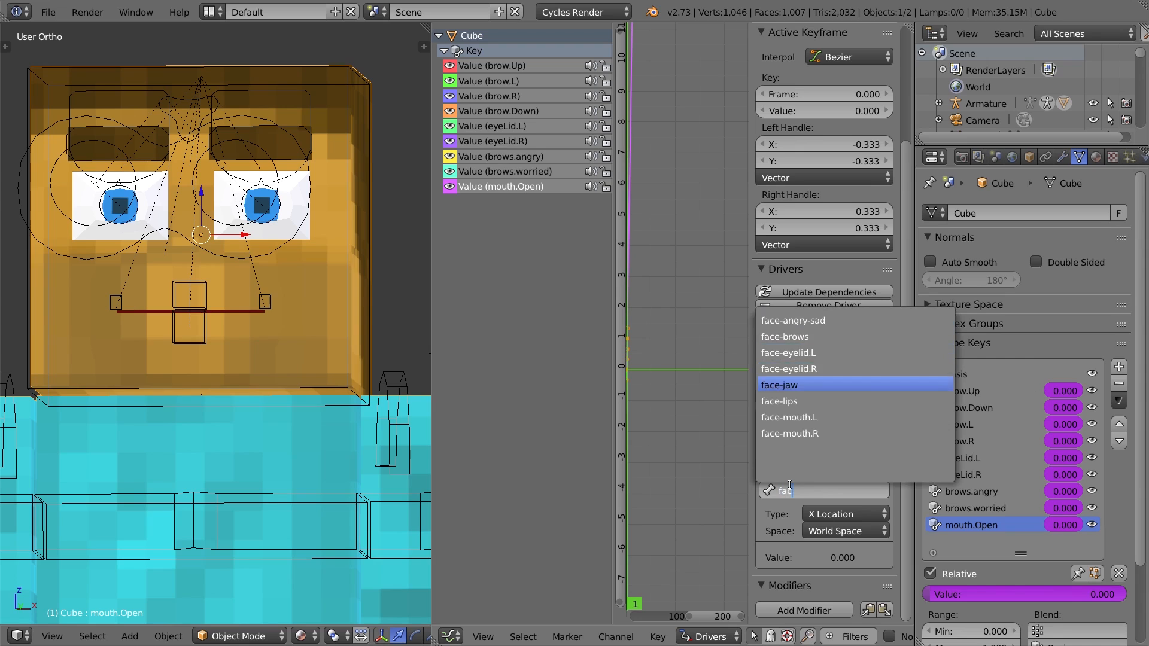
key(Return)
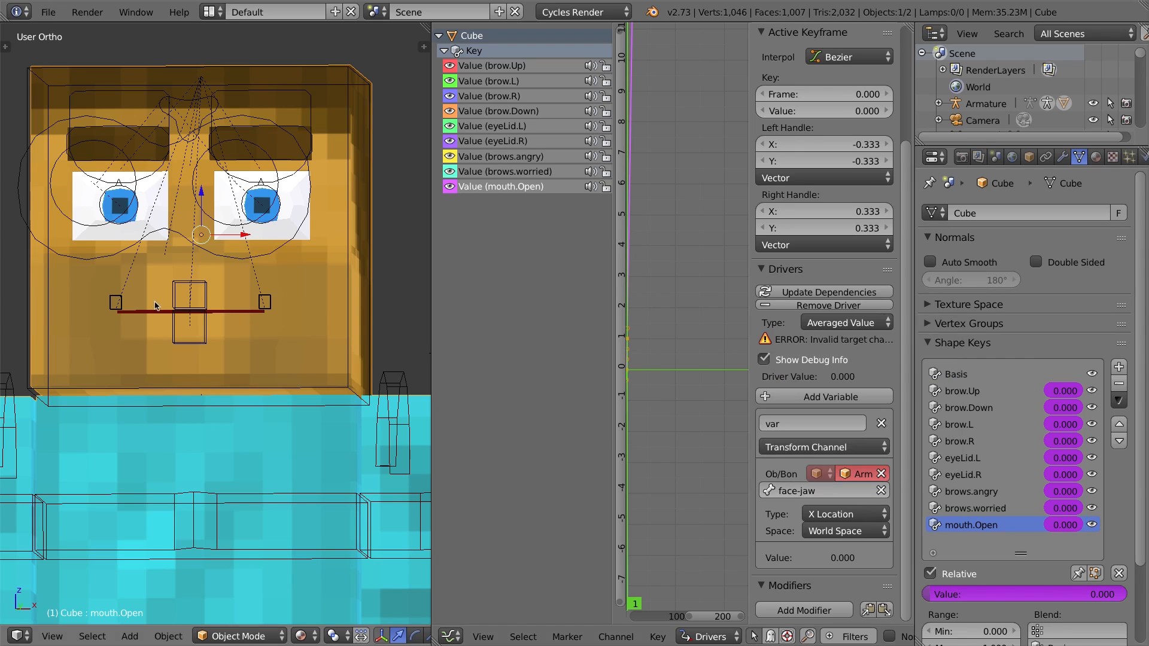
right_click(204, 321)
scroll(293, 633, down, 4)
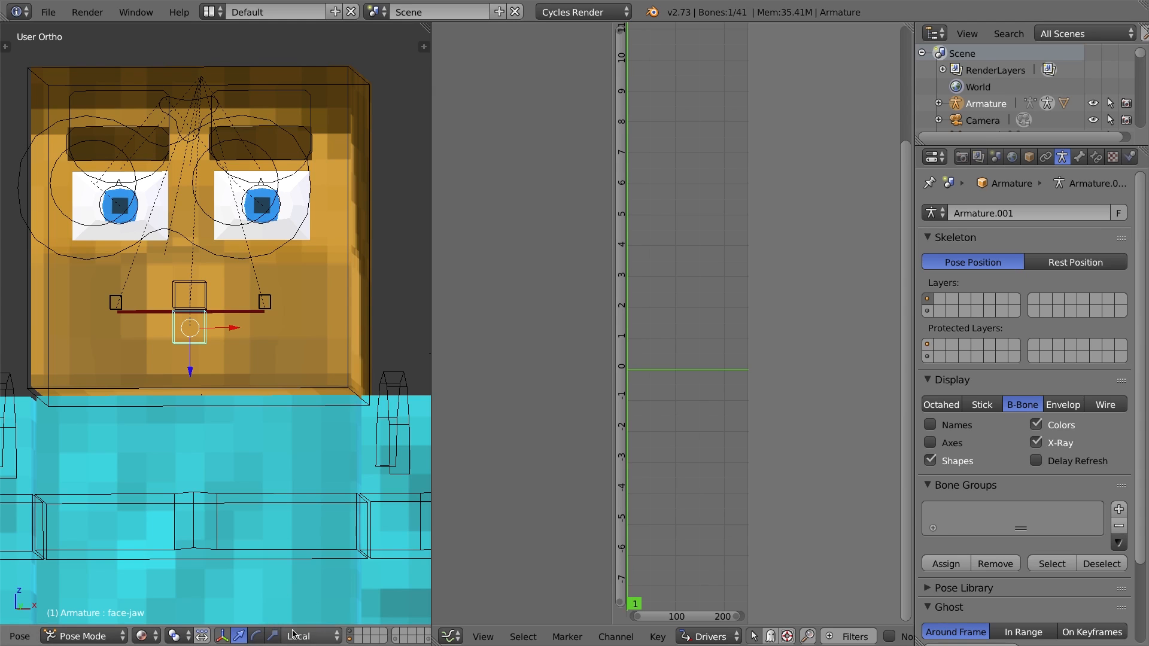
middle_drag(243, 335, 192, 345)
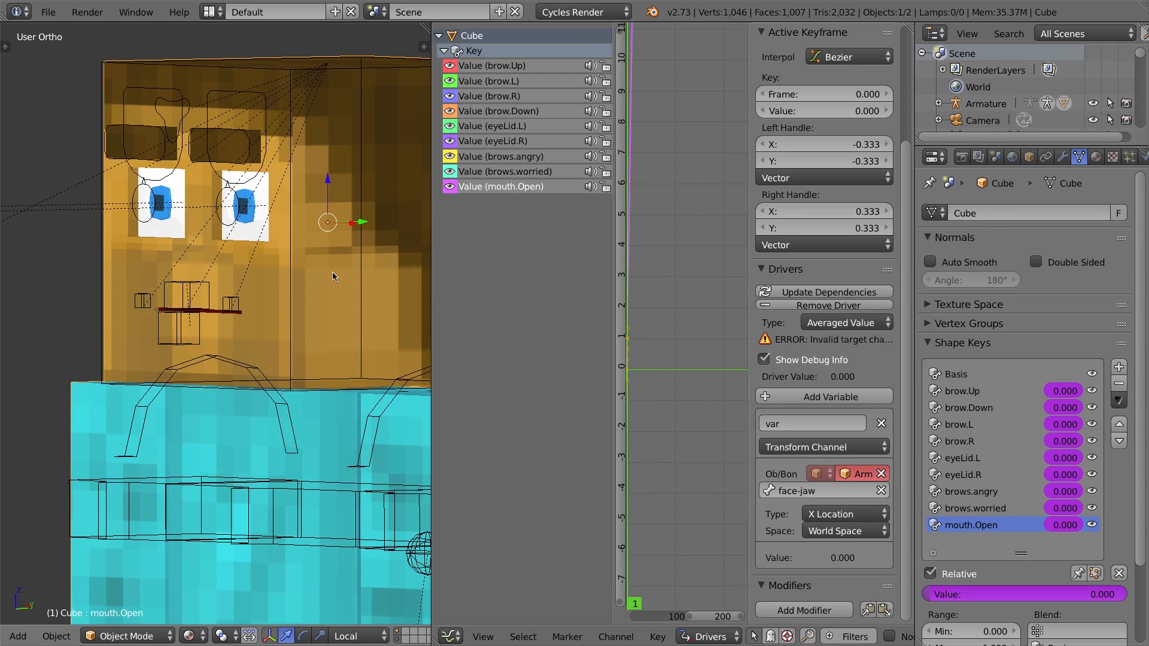
Make the variable read the bone's Z Location in Local Space.
click(833, 515)
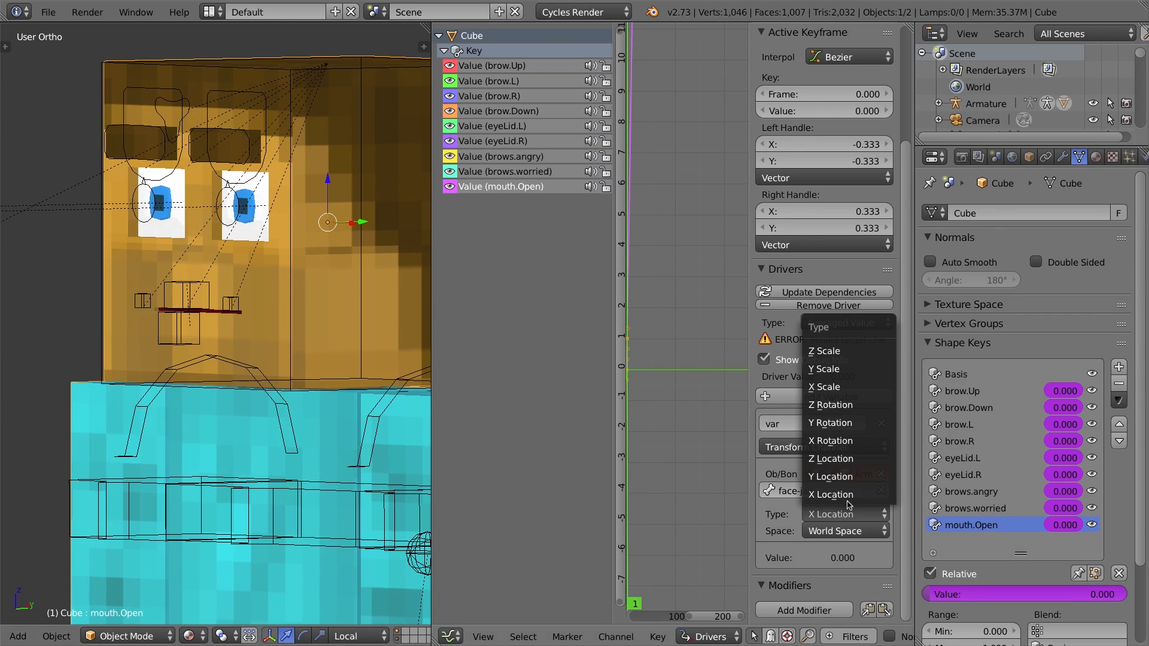
click(843, 459)
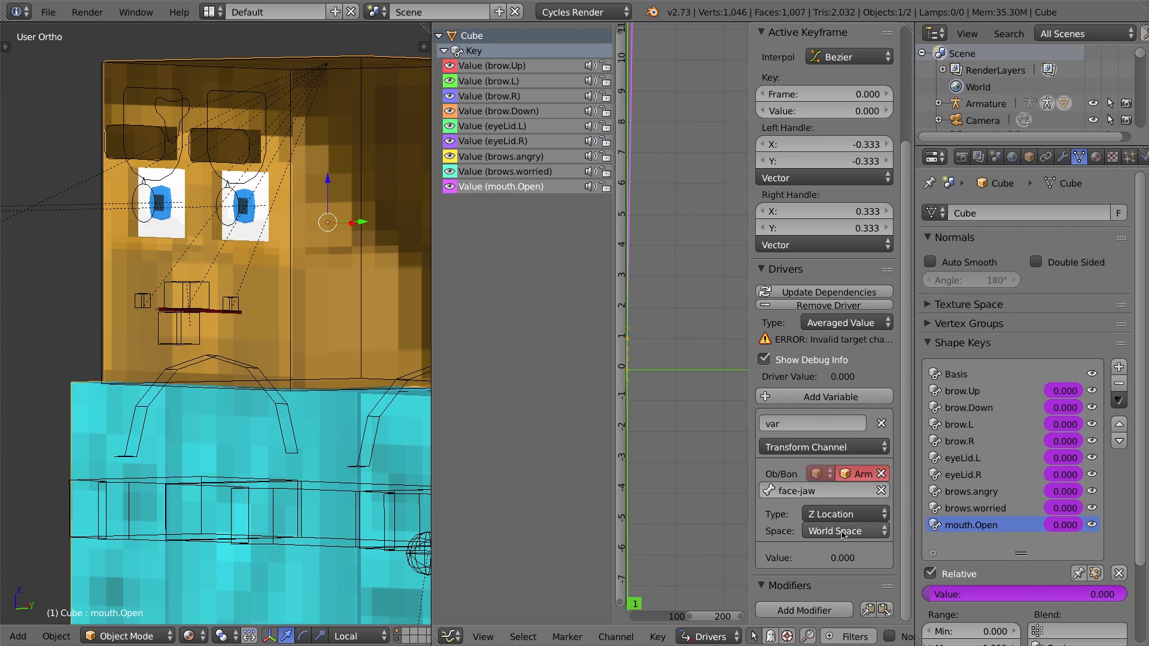
click(842, 531)
click(838, 477)
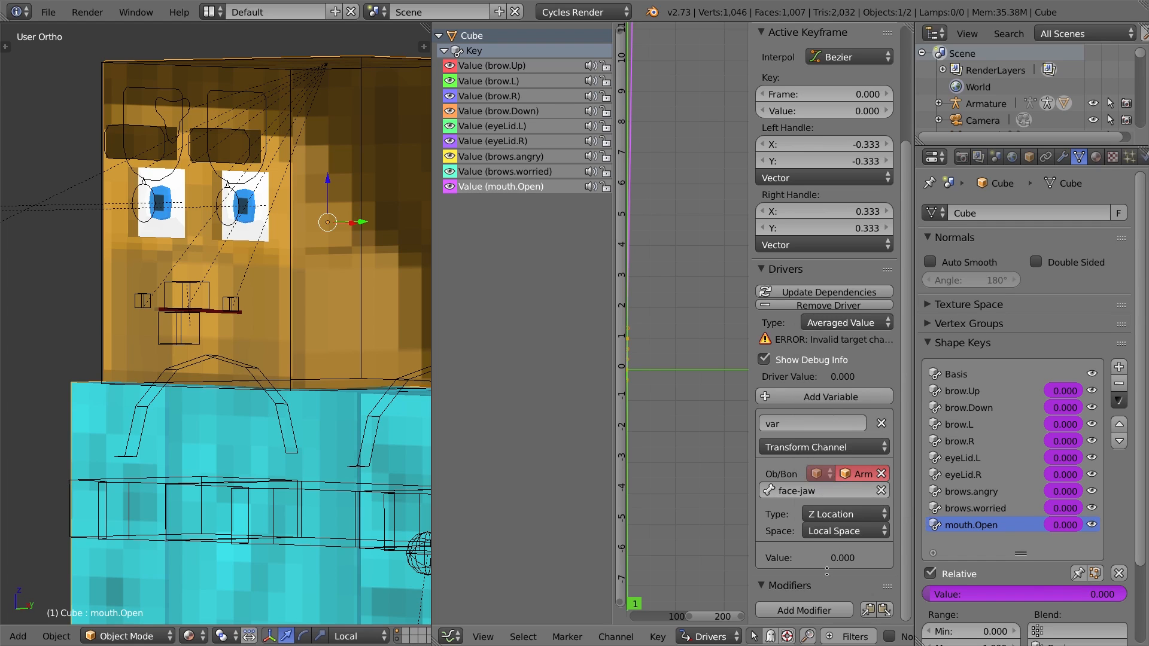
Update the driver dependencies and add a Generator modifier to the driver curve.
click(815, 294)
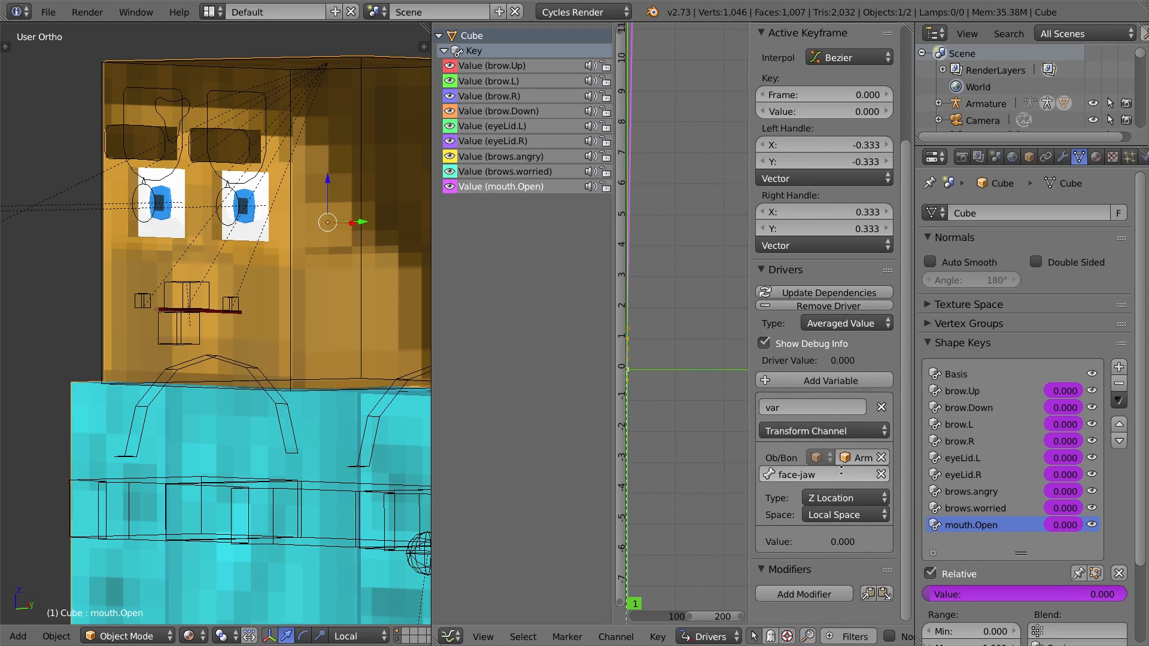
click(800, 595)
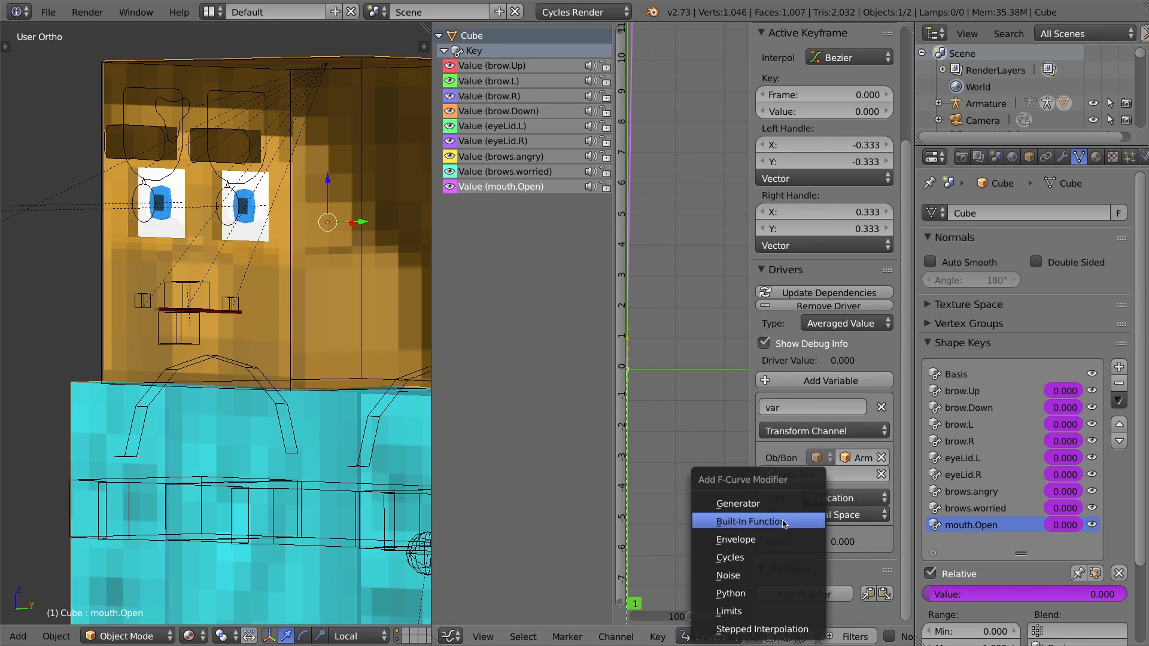
click(775, 509)
Set the Generator's linear coefficient to 5.
scroll(825, 418, down, 6)
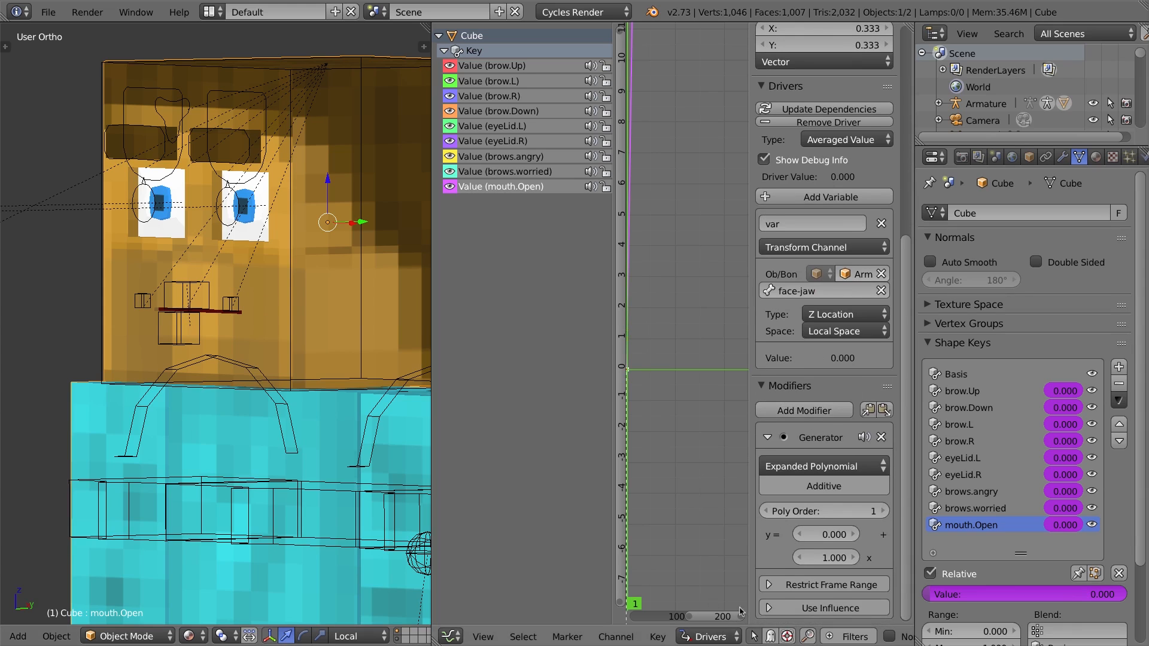
click(828, 557)
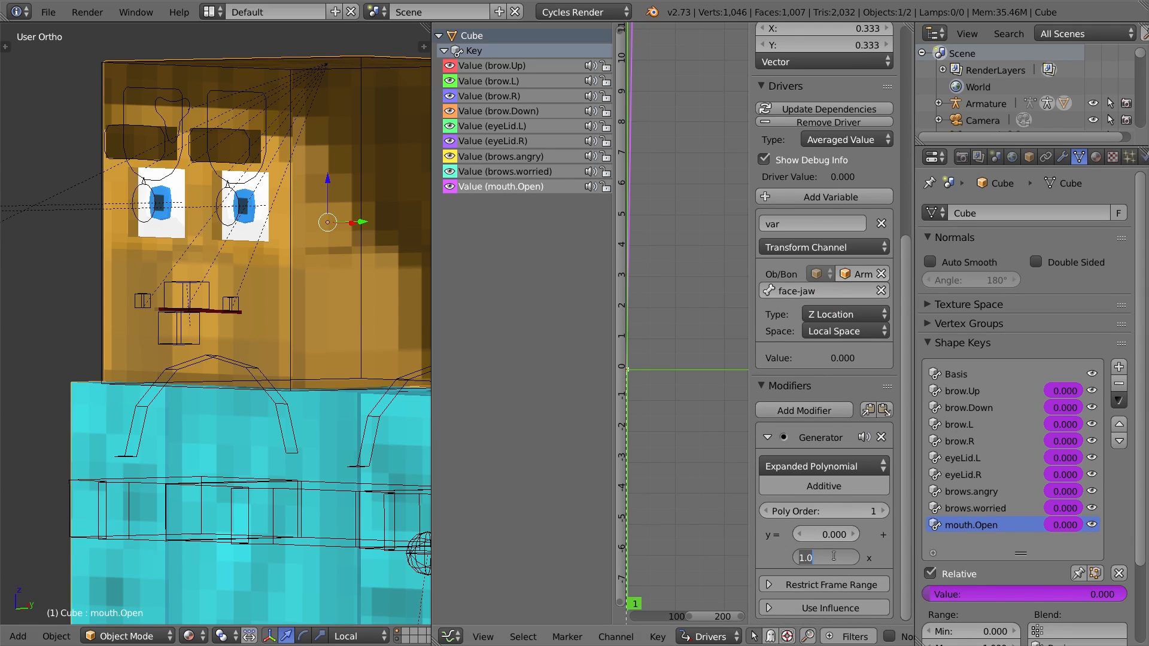
text(5)
key(Return)
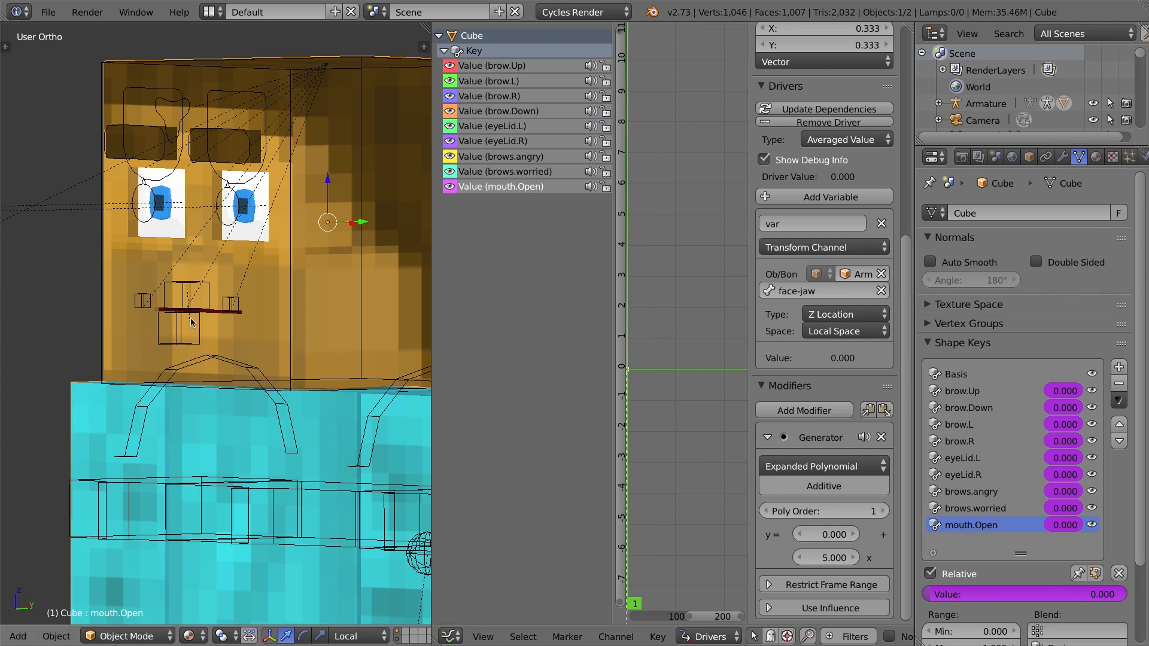
Test the mouth by moving the face-jaw bone along Z in front view without confirming.
right_click(177, 334)
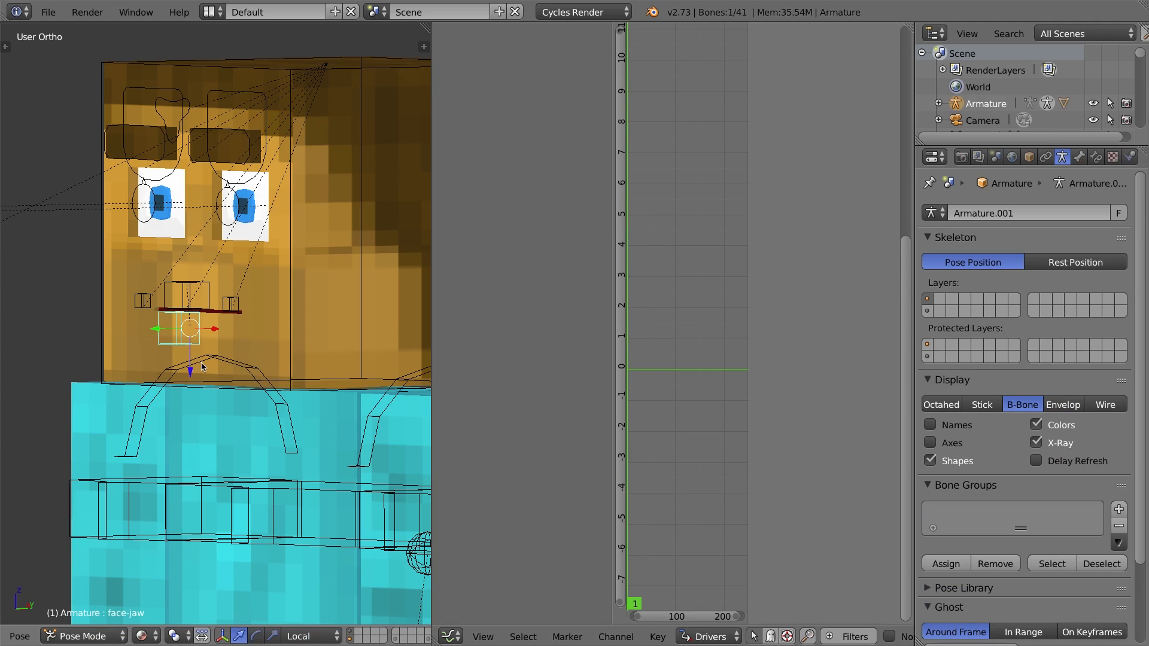
key(g)
right_click(216, 334)
key(KP_1)
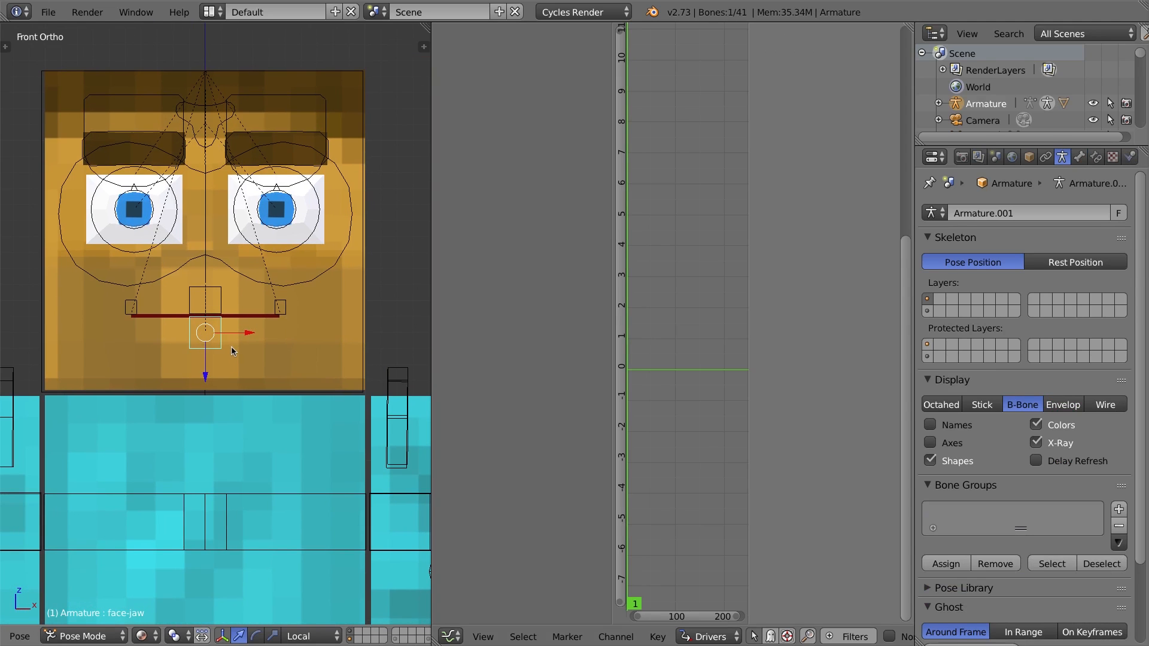
scroll(233, 351, down, 1)
scroll(245, 349, up, 3)
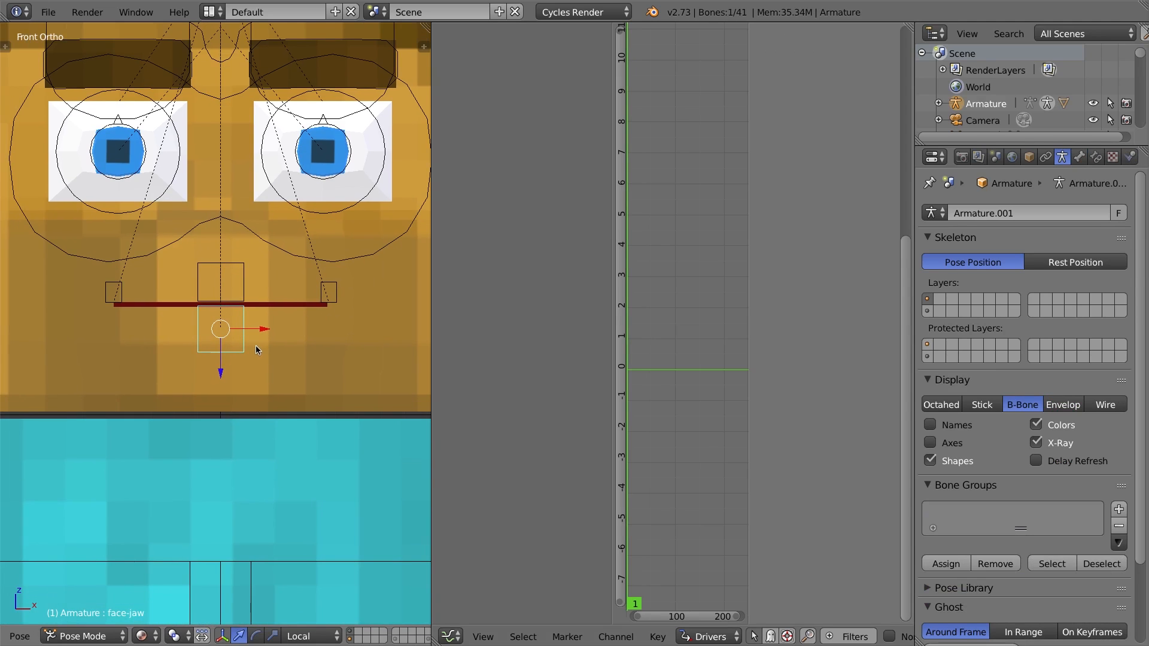
key(g)
key(z)
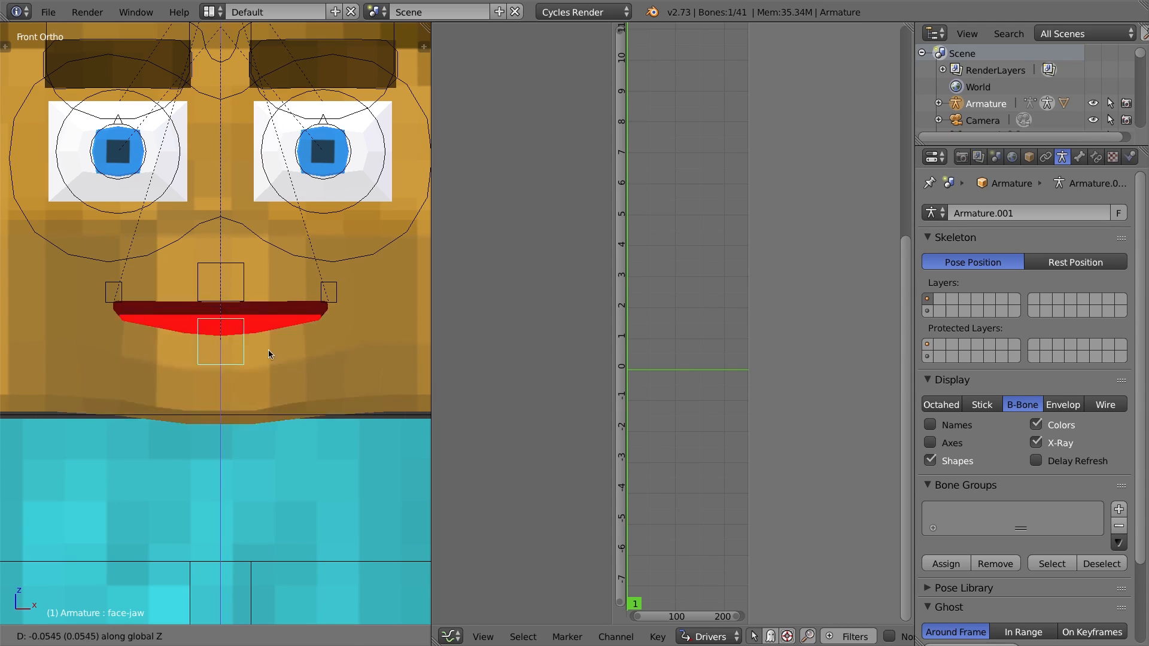
right_click(273, 346)
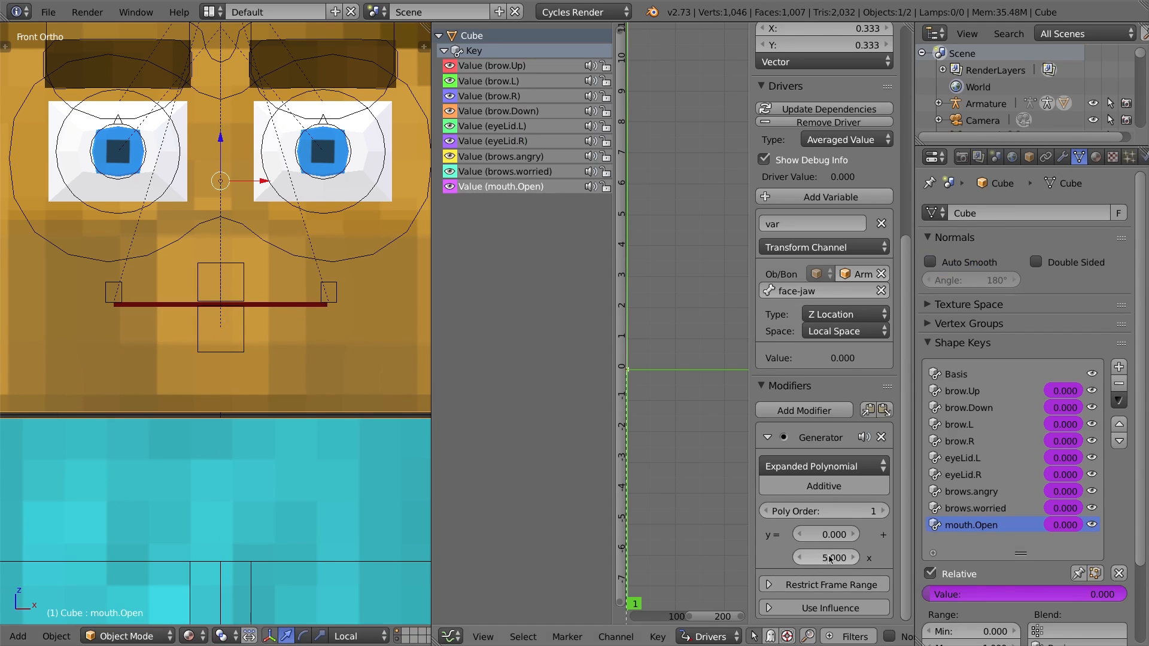
click(828, 558)
text(2)
key(Return)
Test the mouth again by moving the face-jaw bone down along Z and cancelling.
right_click(242, 321)
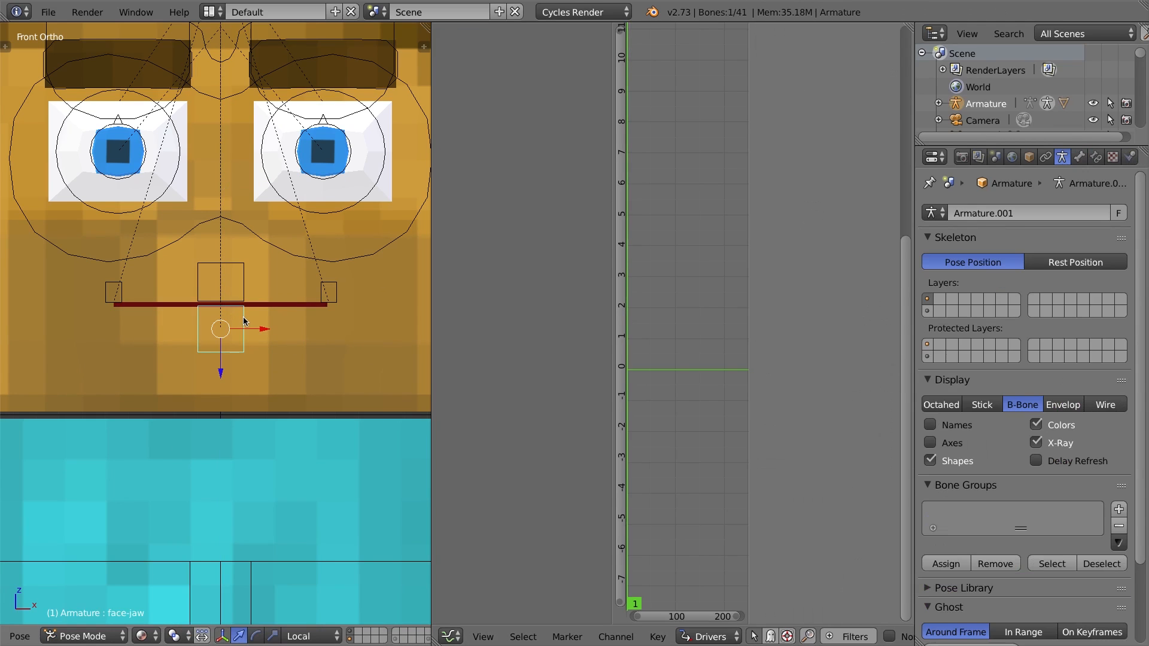
key(g)
key(z)
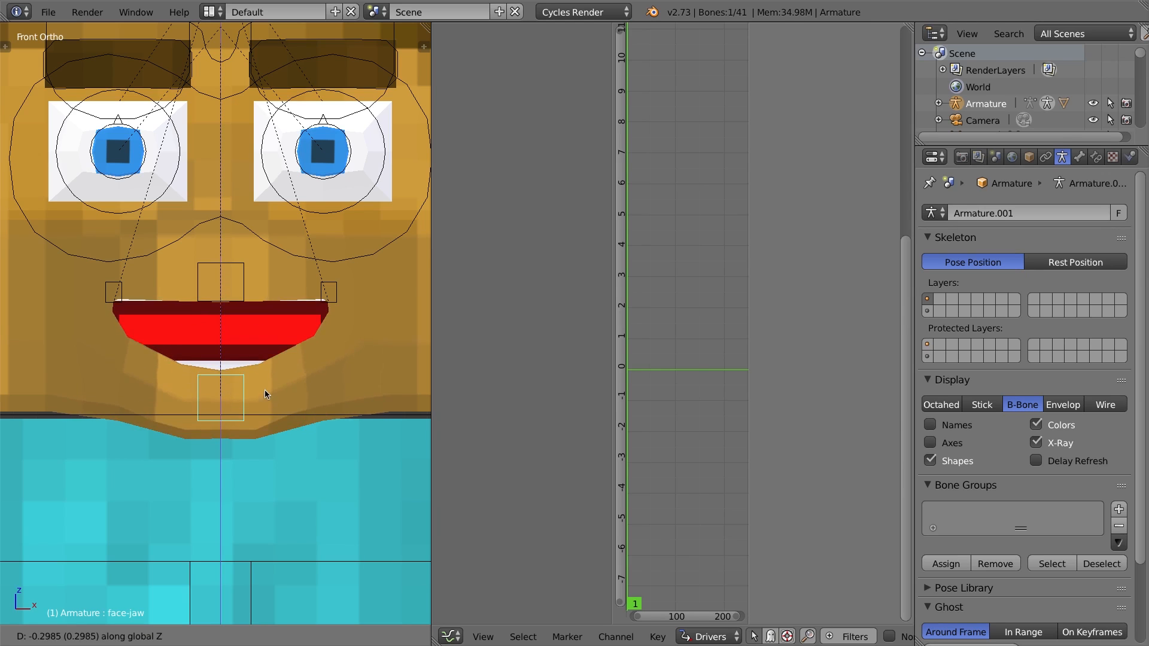
right_click(269, 418)
Select the head mesh and set the Generator's linear coefficient to 2.1.
right_click(315, 352)
click(828, 559)
text(2)
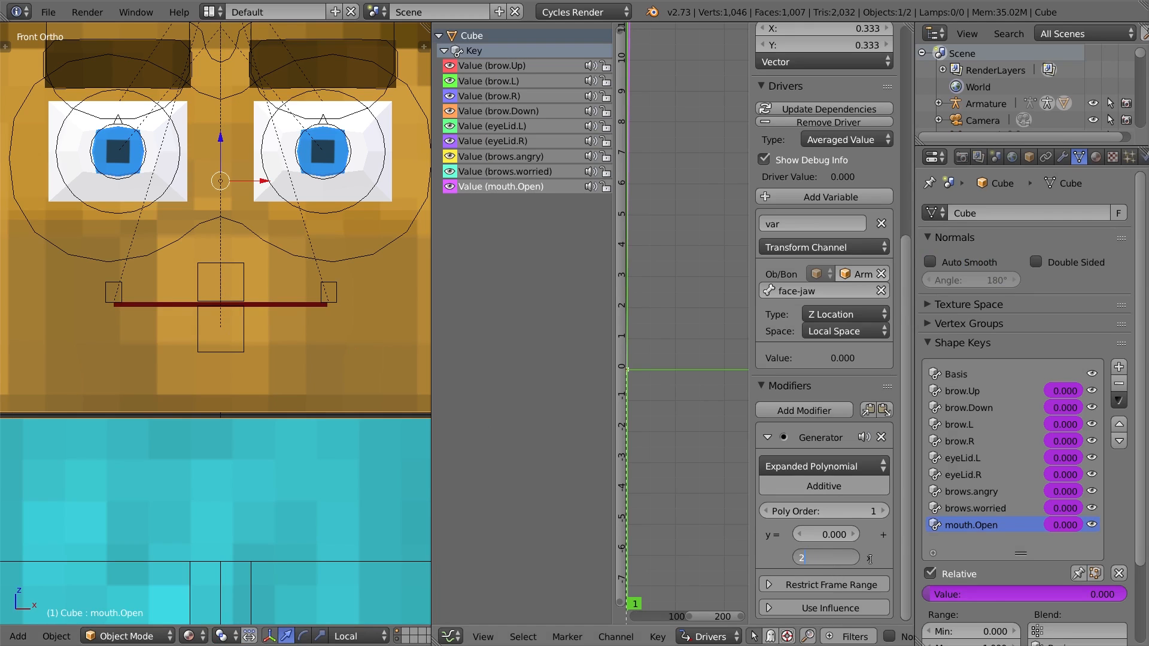
text(.1)
key(Return)
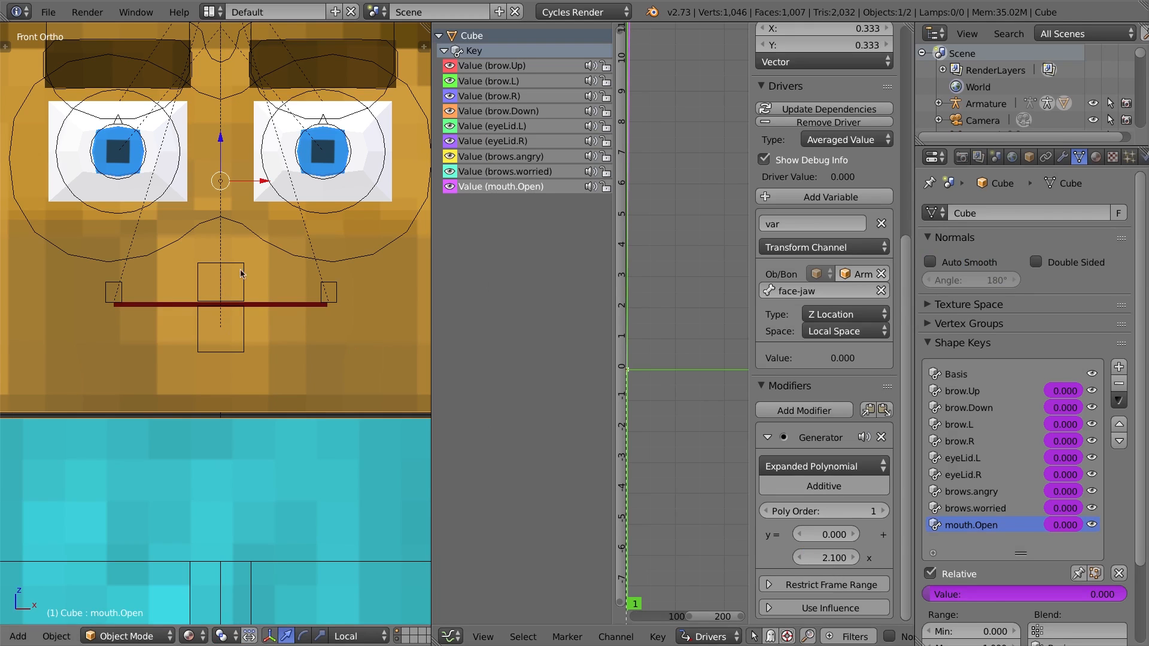
Check the mouth opening by moving the face-jaw bone along Z and cancelling.
right_click(243, 330)
key(g)
key(z)
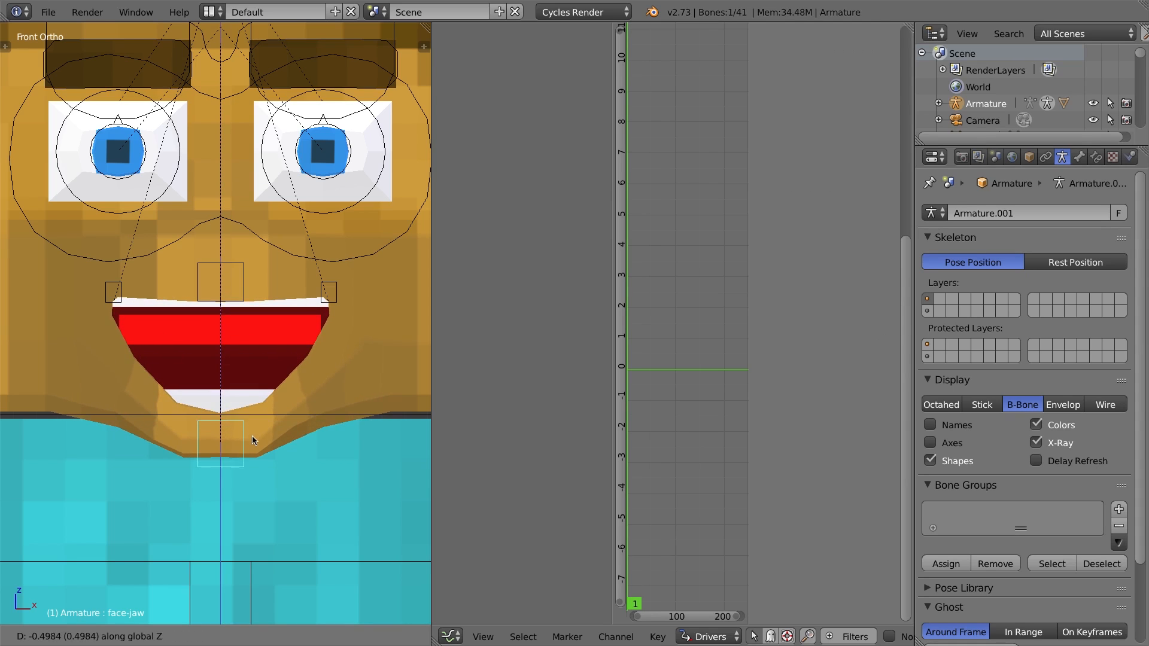
right_click(287, 328)
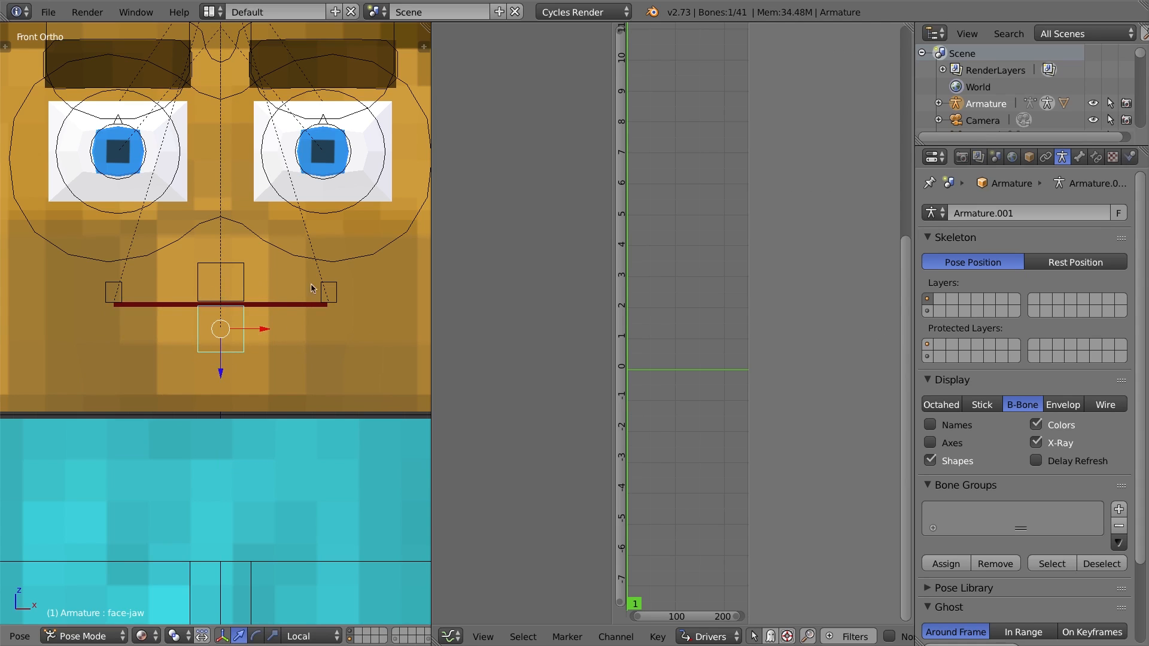
Lock the face-jaw bone's X and Y location.
key(n)
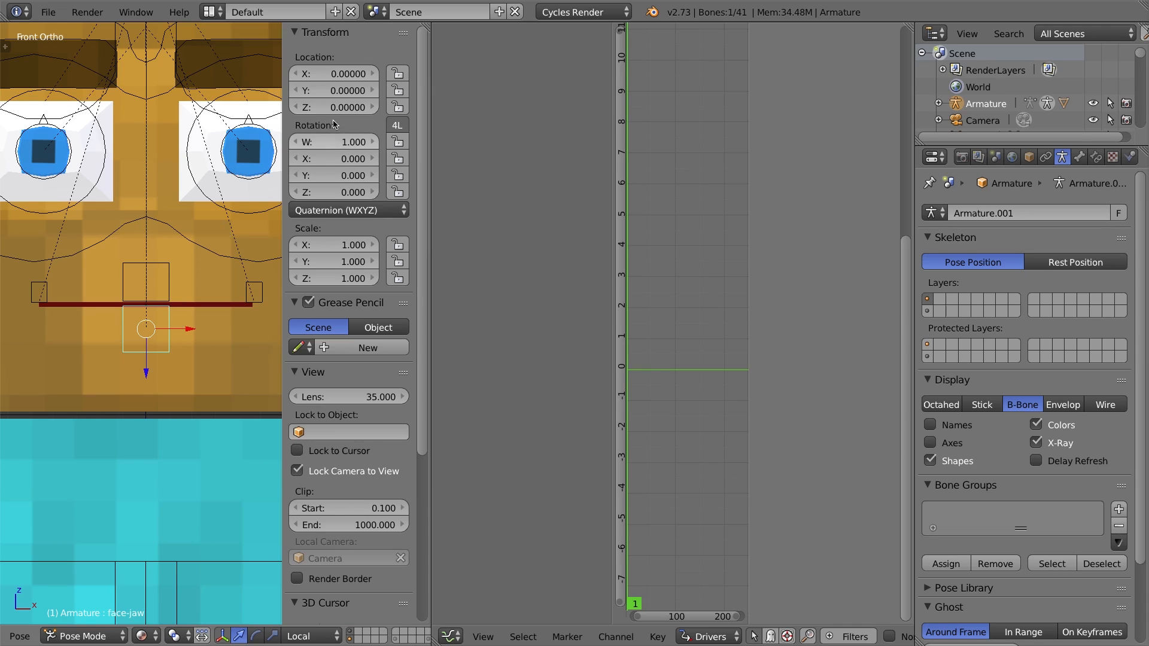
click(398, 90)
click(398, 73)
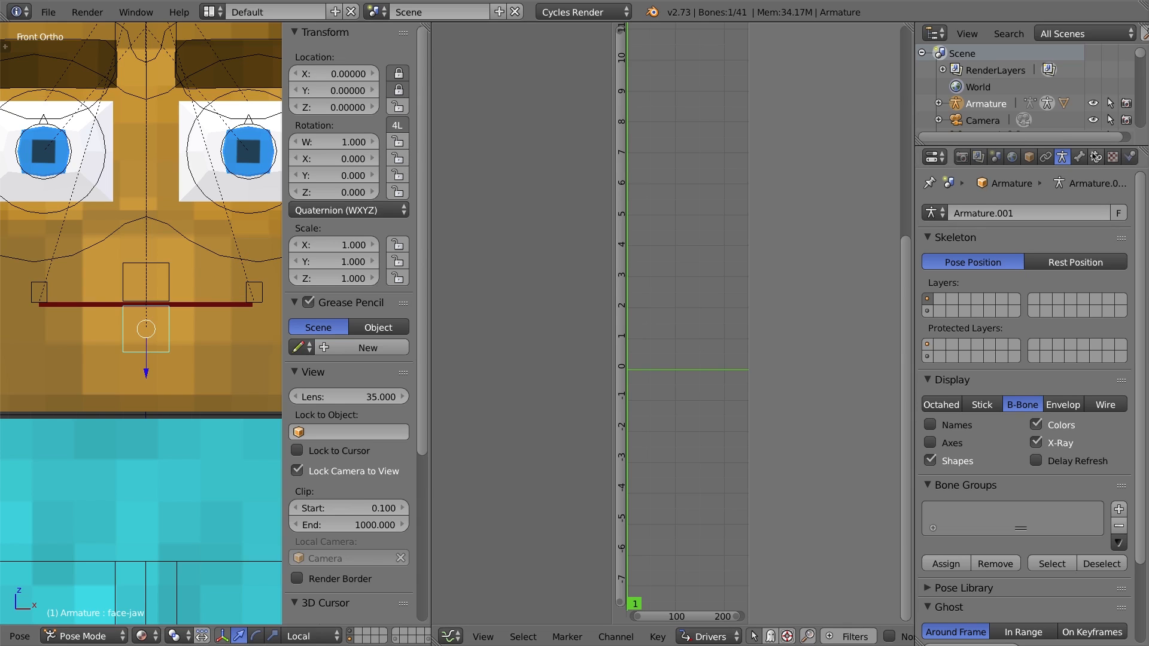
Add a Limit Location bone constraint to the face-jaw bone.
click(1096, 157)
click(1039, 214)
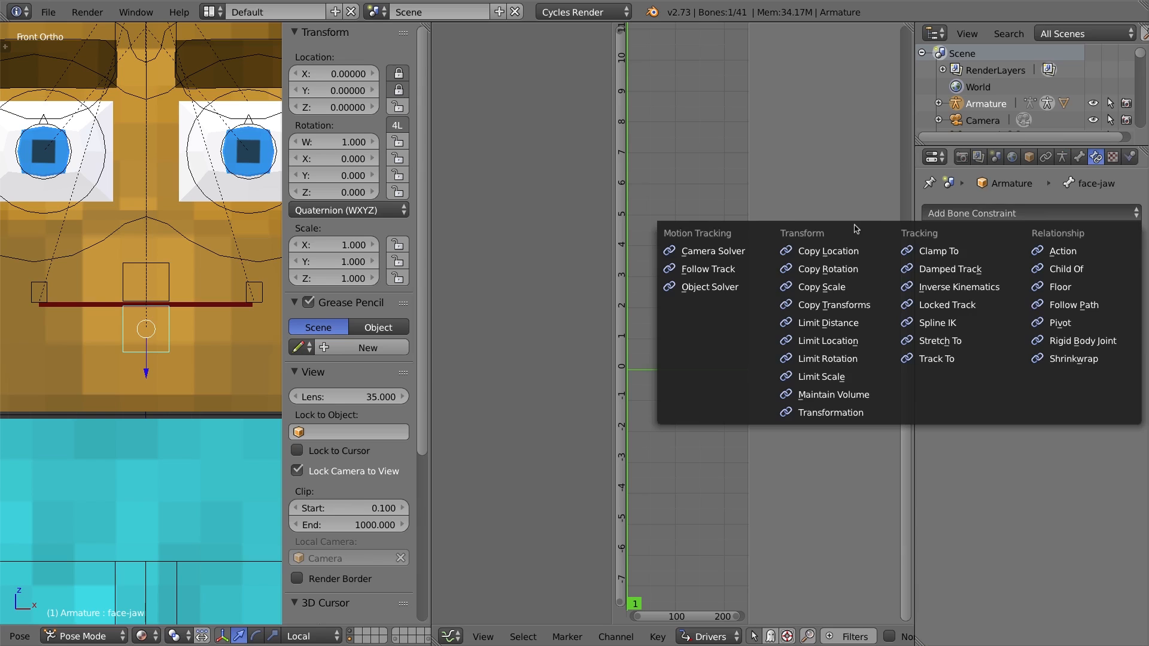
click(848, 343)
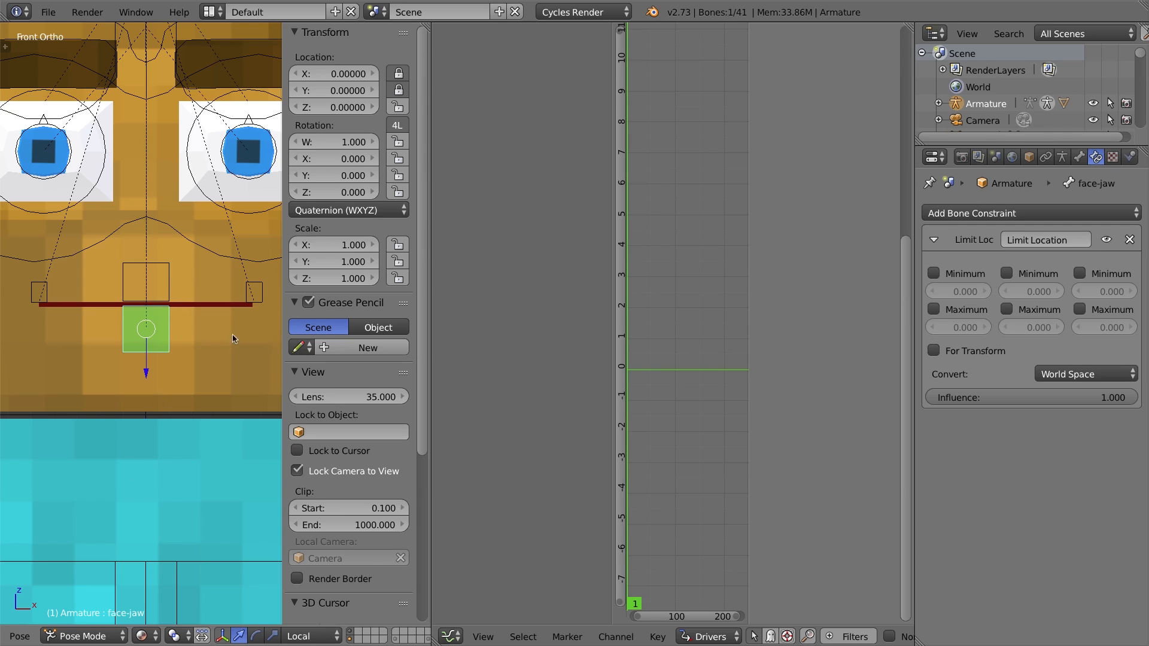
Set the constraint's conversion to Local Space and enable its Y Minimum limit.
click(1083, 372)
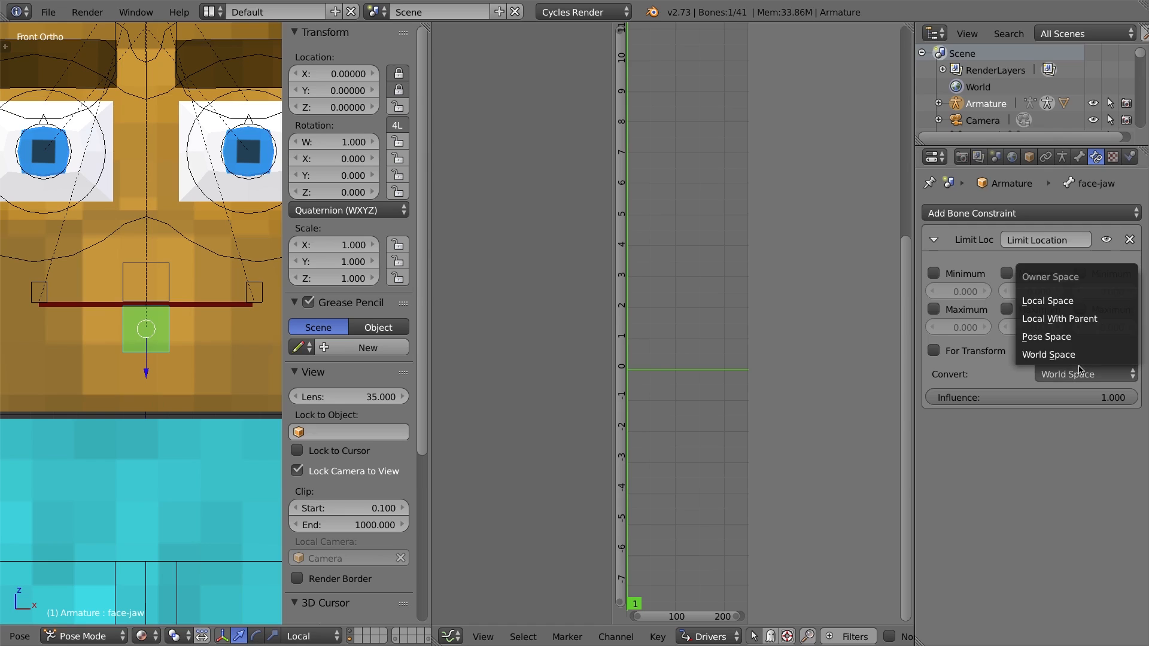
click(1069, 304)
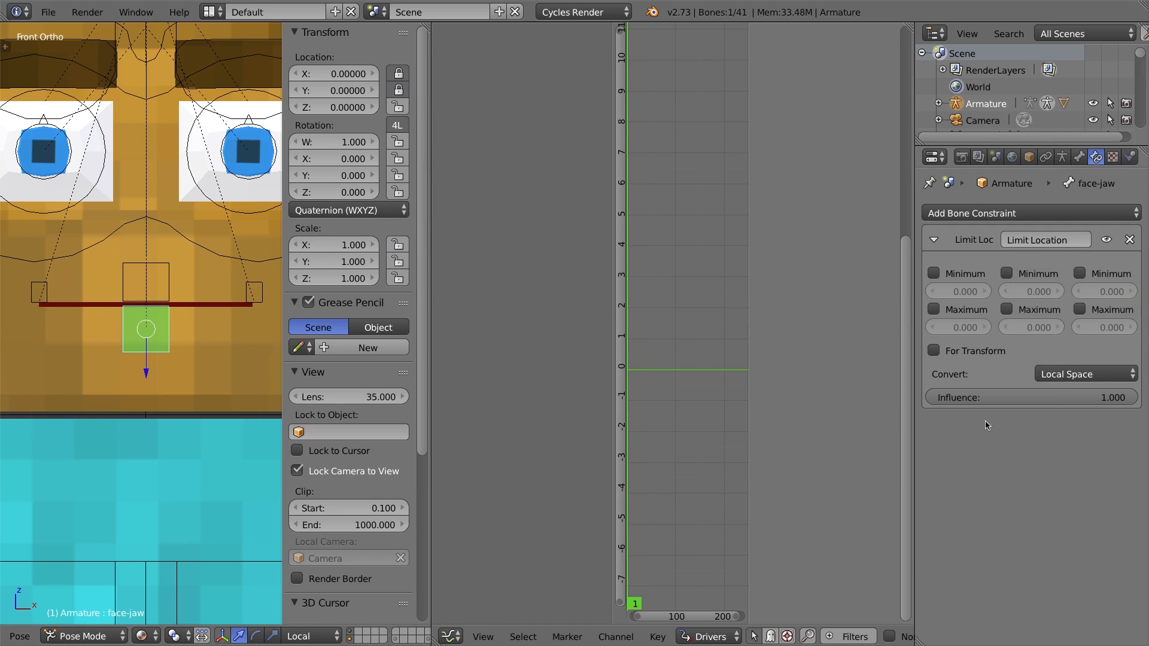
click(1009, 275)
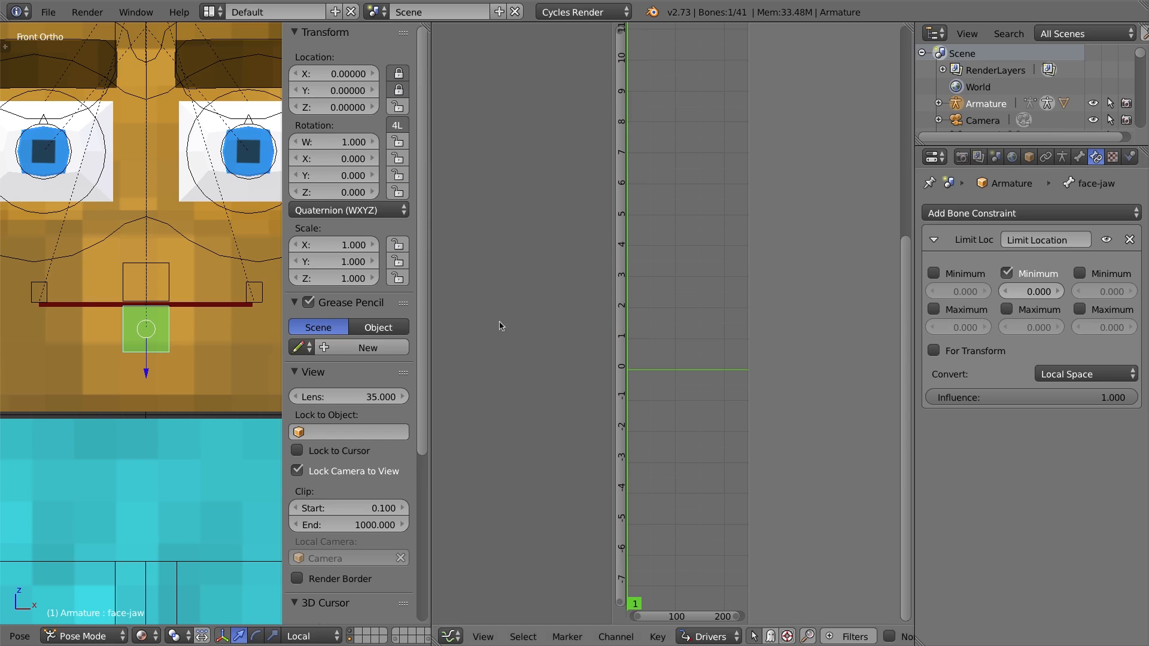
Pull the face-jaw bone down to the fully open mouth and set the constraint's Y Maximum limit to 0.475.
drag(153, 327, 149, 447)
drag(151, 446, 151, 439)
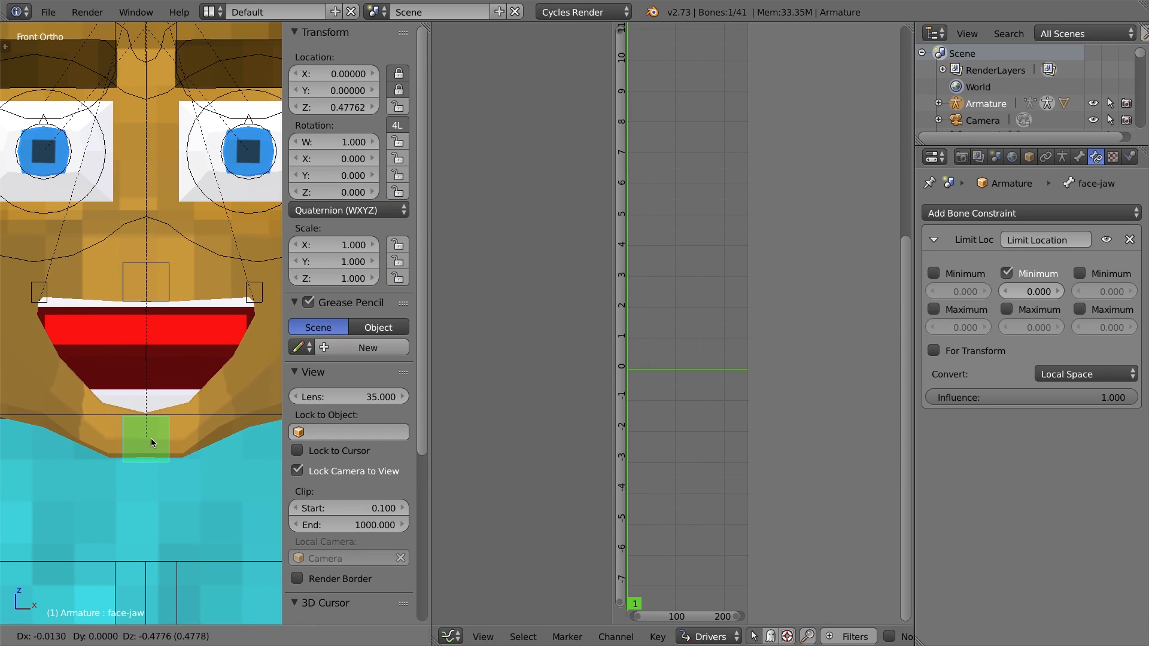
drag(151, 437, 151, 437)
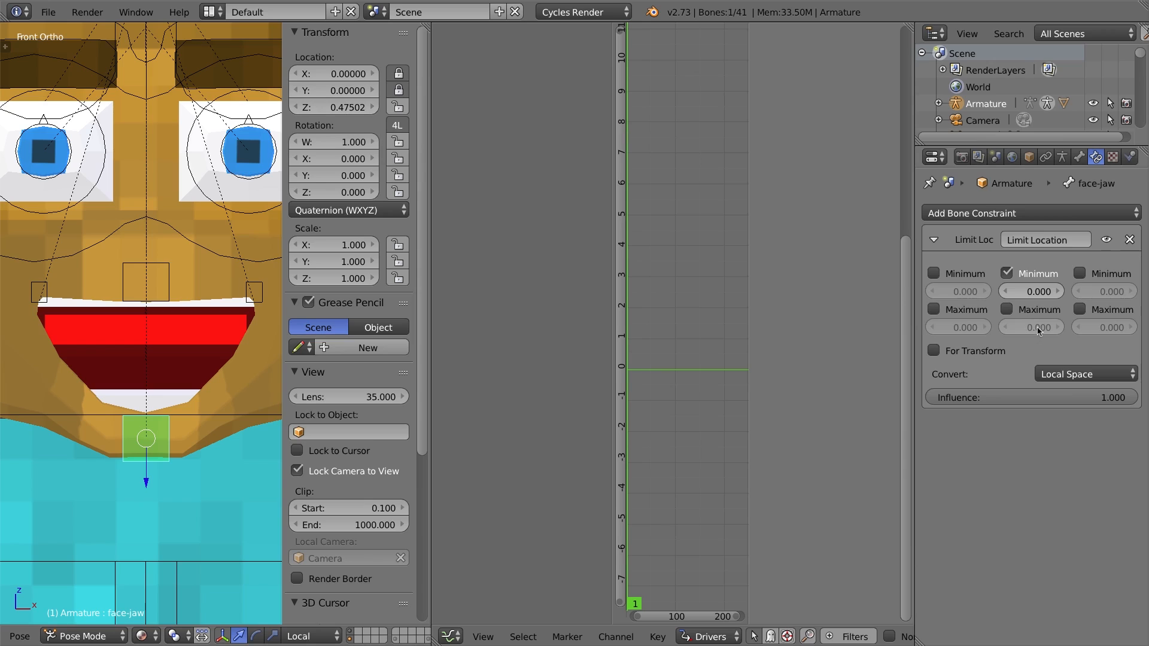
text(0.475)
click(1008, 310)
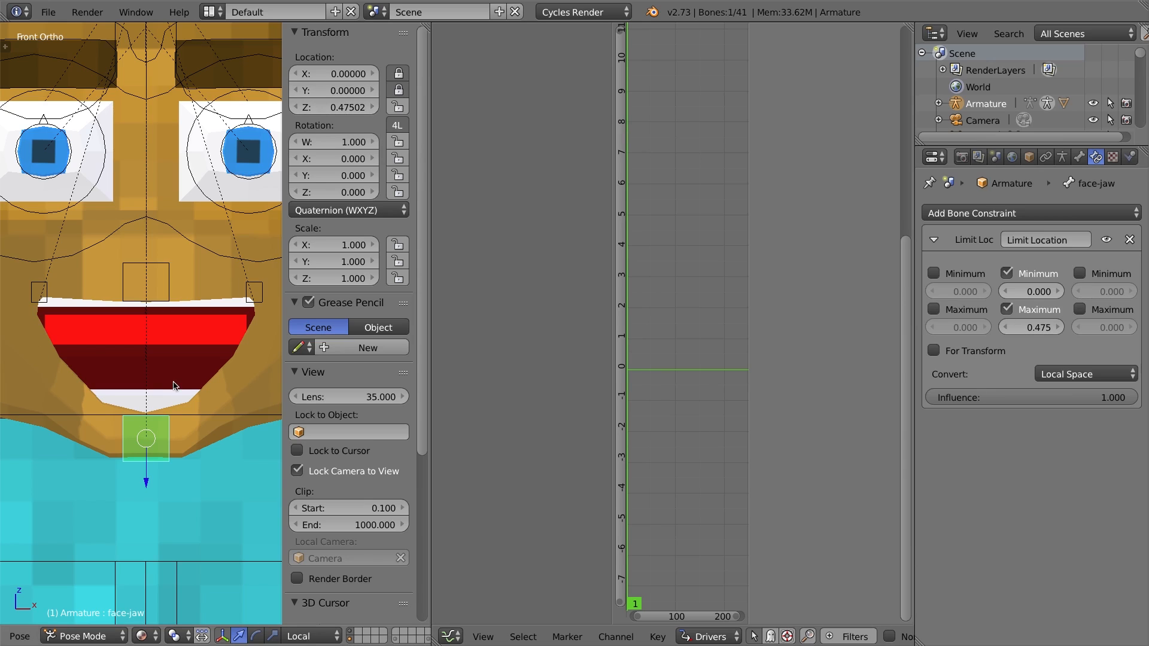
Clear the face-jaw bone's location and test moving it upward, cancelling the move.
key(alt+g)
key(g)
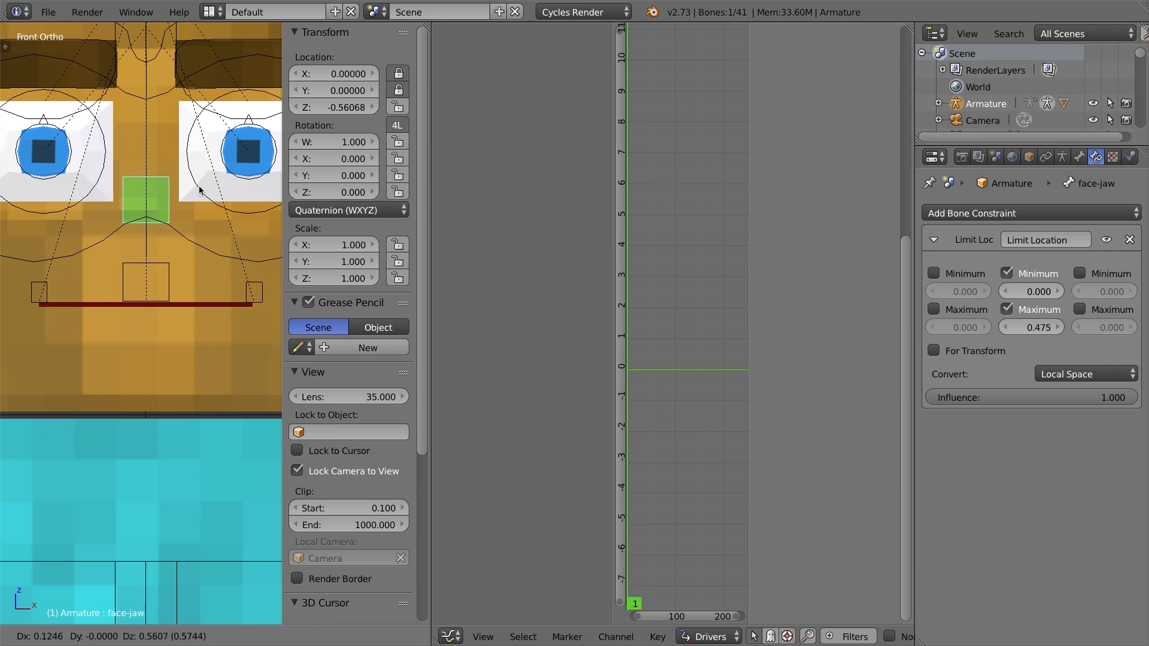
key(Escape)
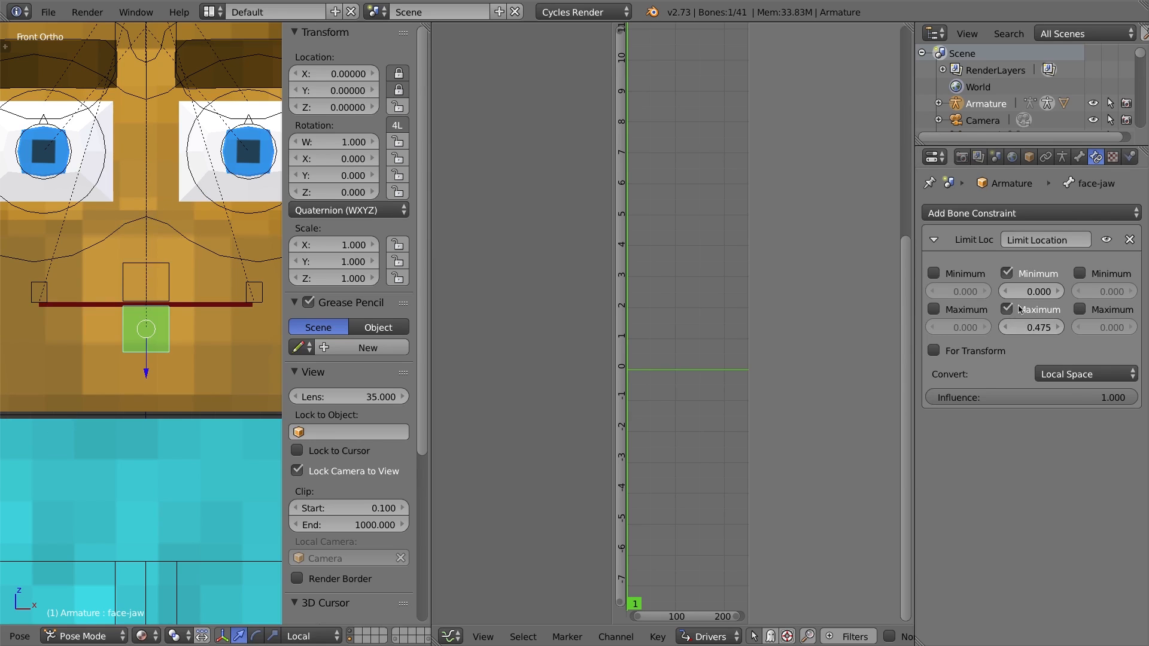
Switch the limits from Y to Z by disabling Minimum and Maximum Y and enabling Minimum and Maximum Z.
drag(914, 157, 832, 252)
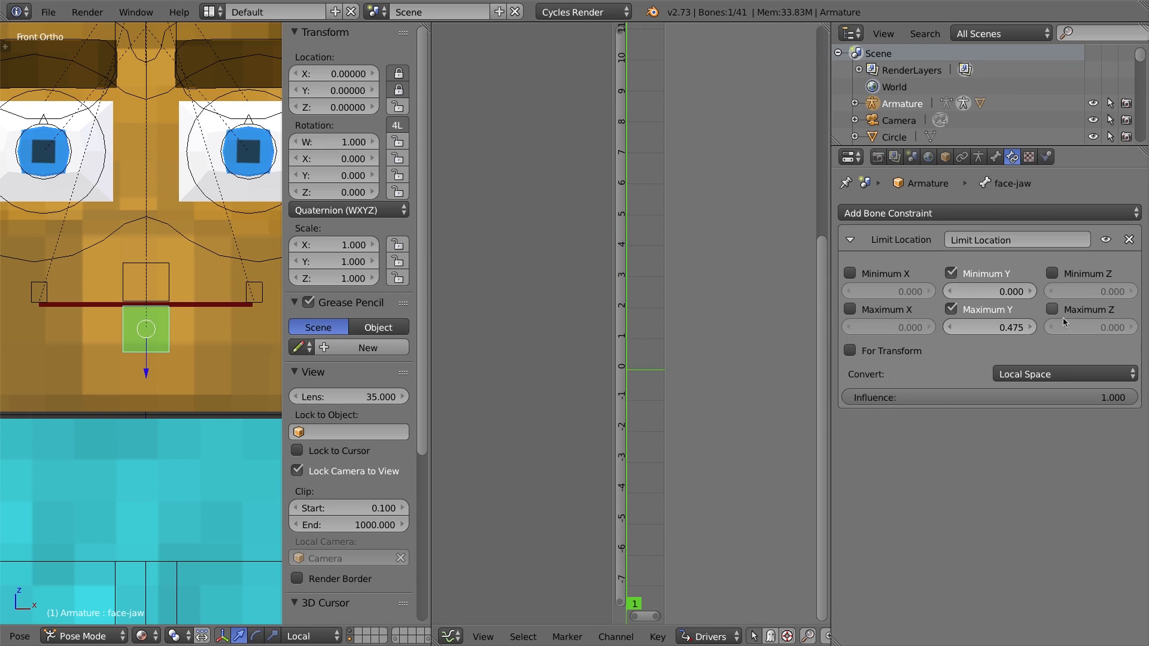
click(951, 309)
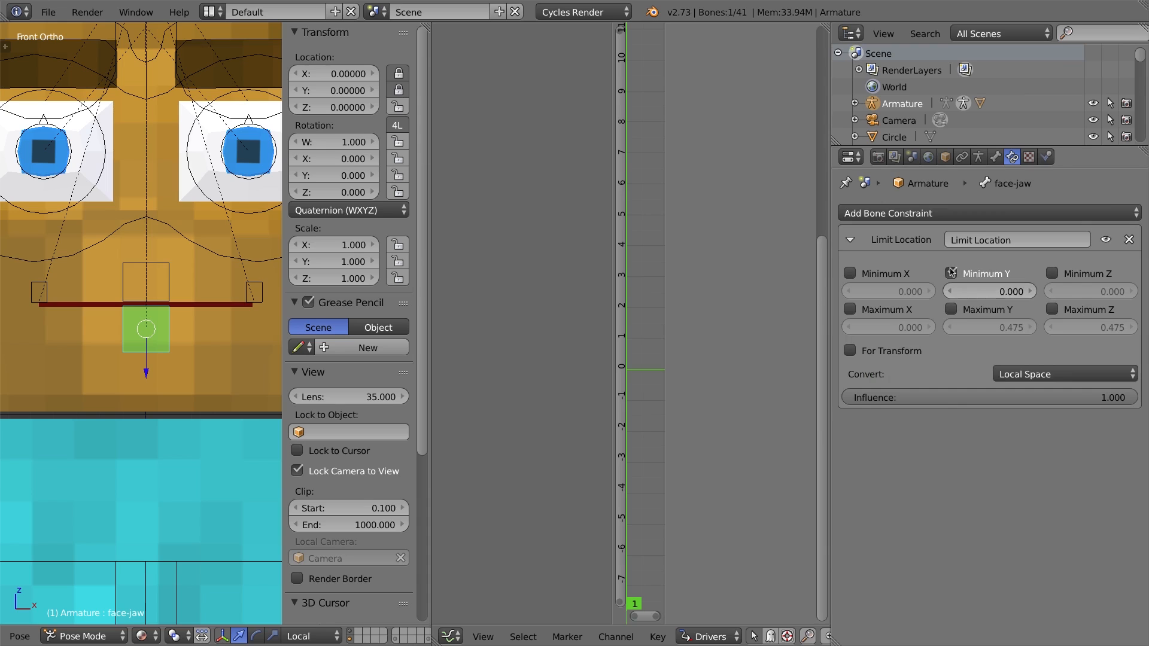
click(951, 273)
click(1052, 309)
click(1052, 272)
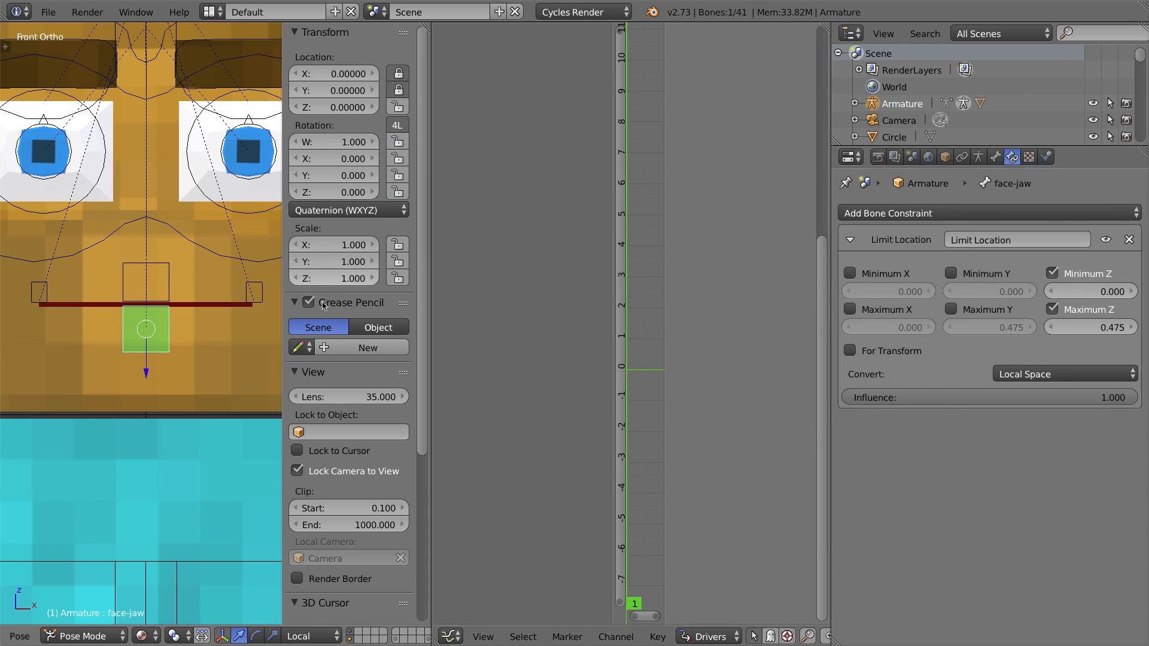
Test moving the face-jaw bone upward against the limit and cancel the move.
drag(830, 268, 946, 268)
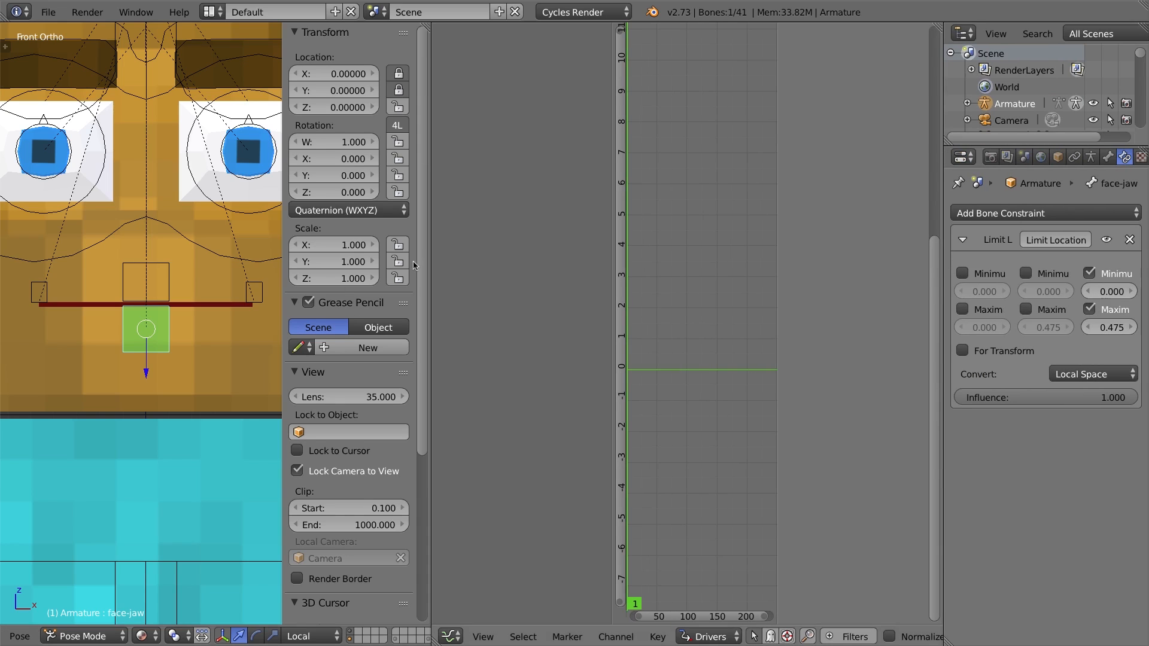
drag(146, 362, 160, 290)
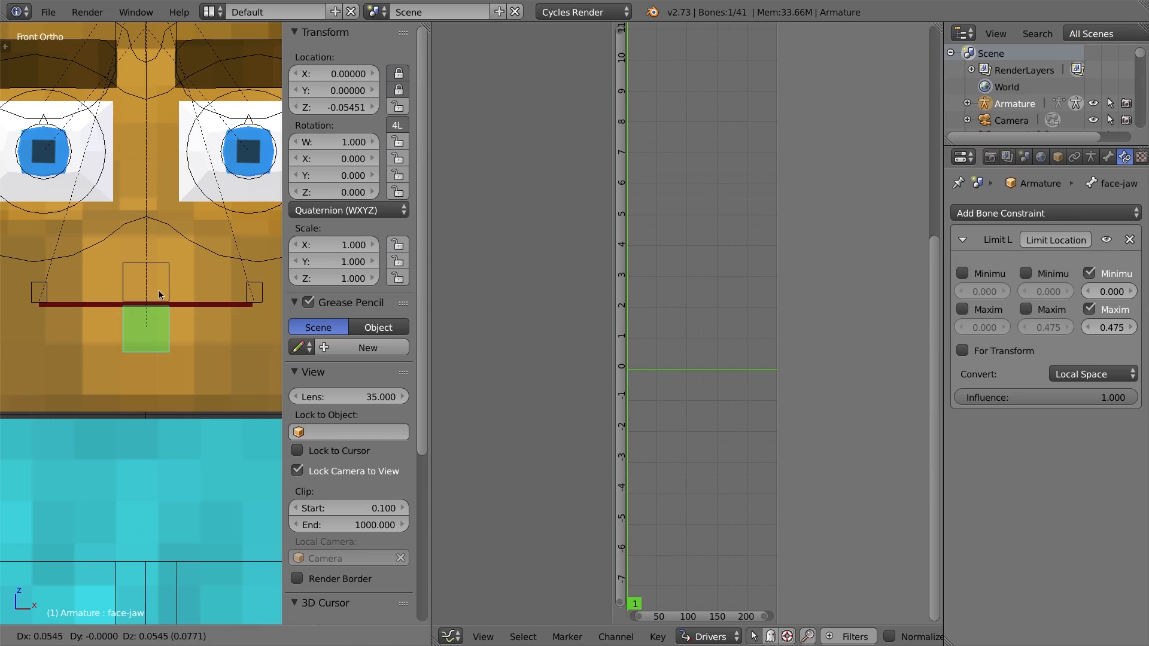
right_click(160, 289)
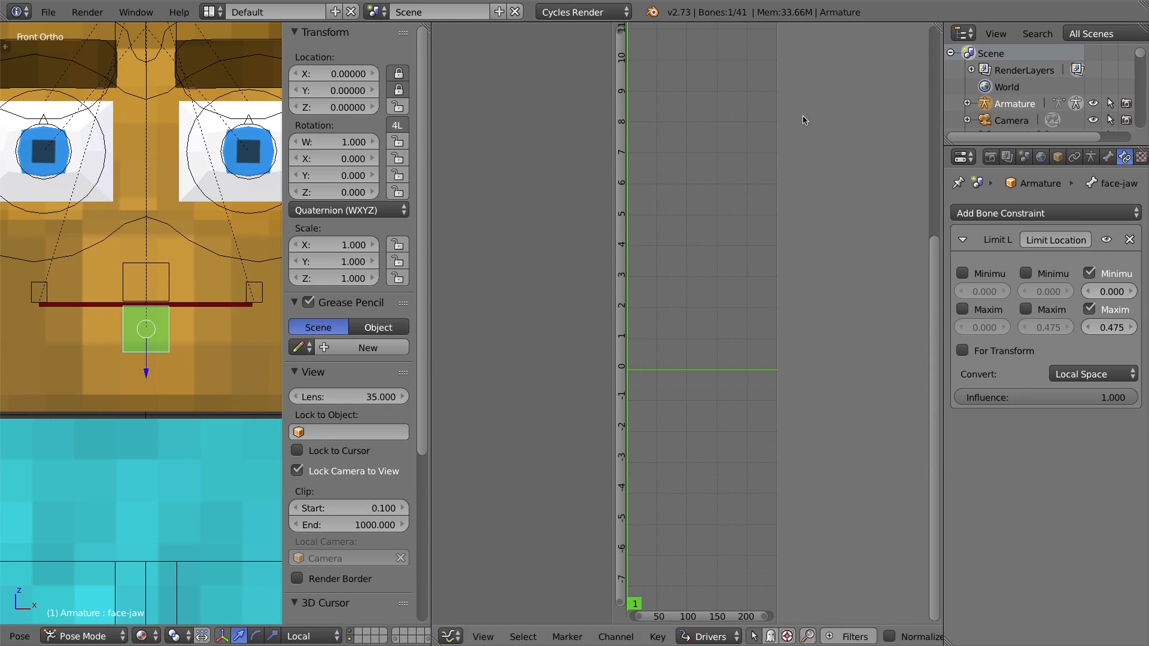
Merge the graph editor into the 3D view and drag the face-jaw bone down to open the mouth.
drag(431, 27, 548, 322)
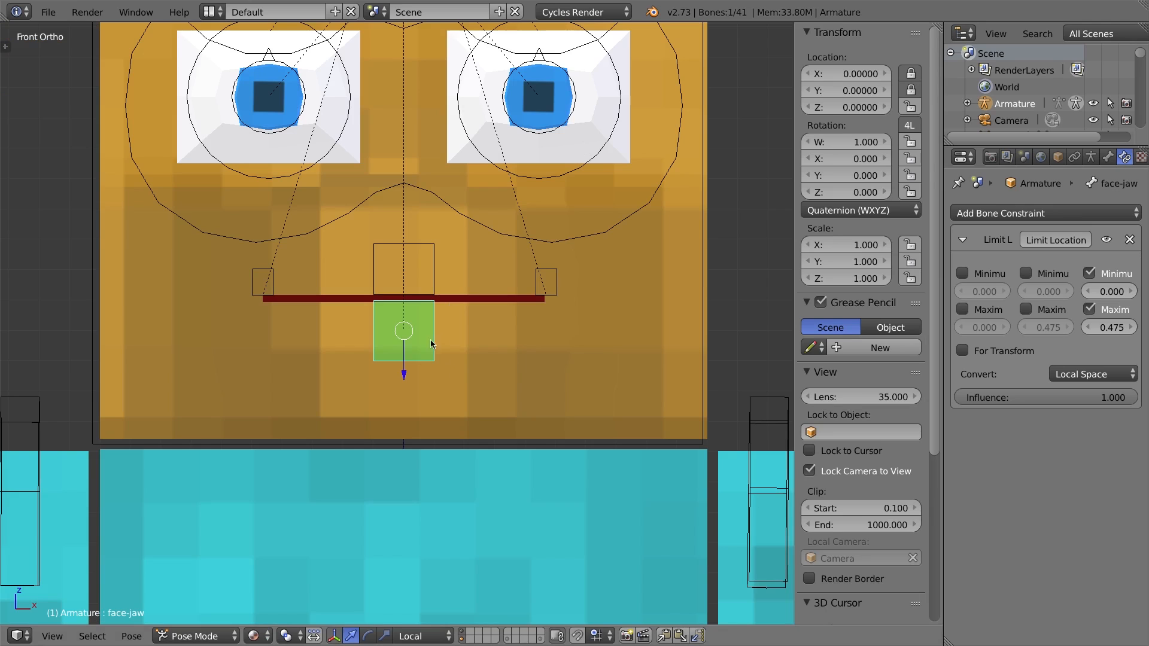
drag(412, 338, 418, 507)
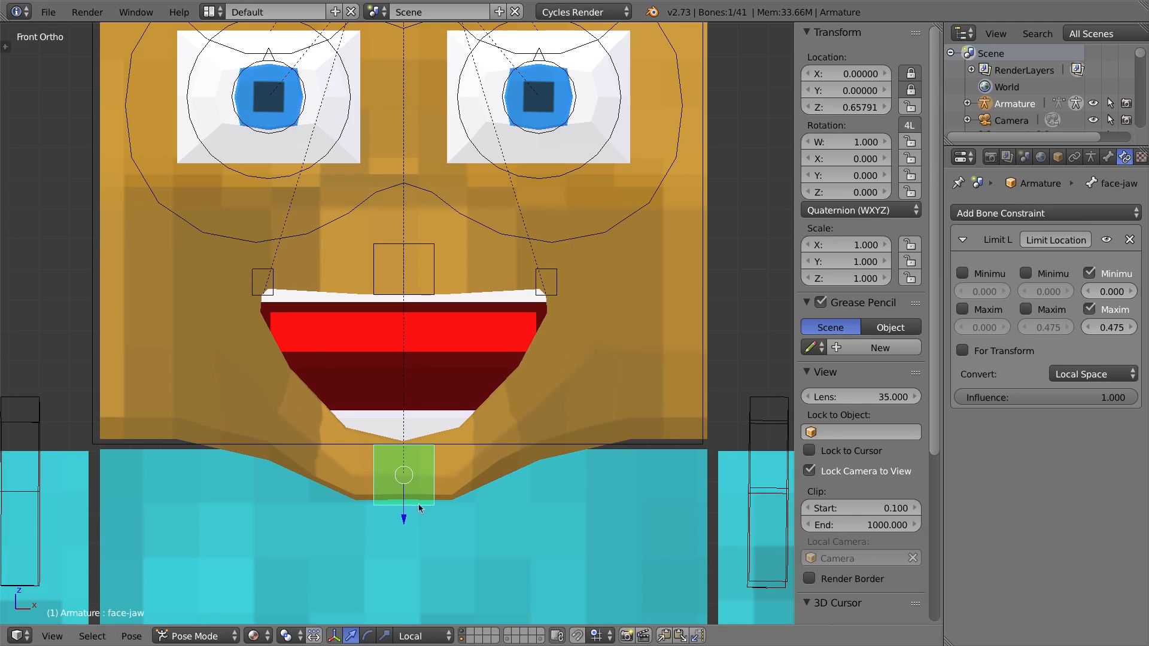
Examine the open mouth from the side in wireframe and check the mesh's mouth.Open shape key.
middle_drag(415, 469, 383, 333)
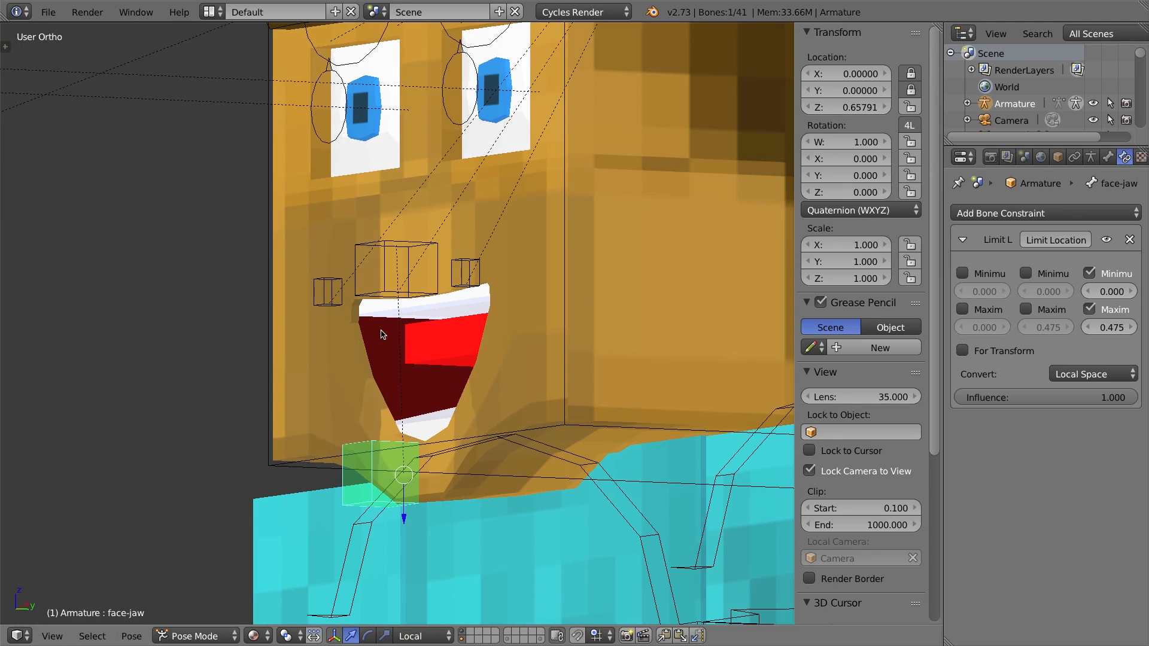
key(KP_3)
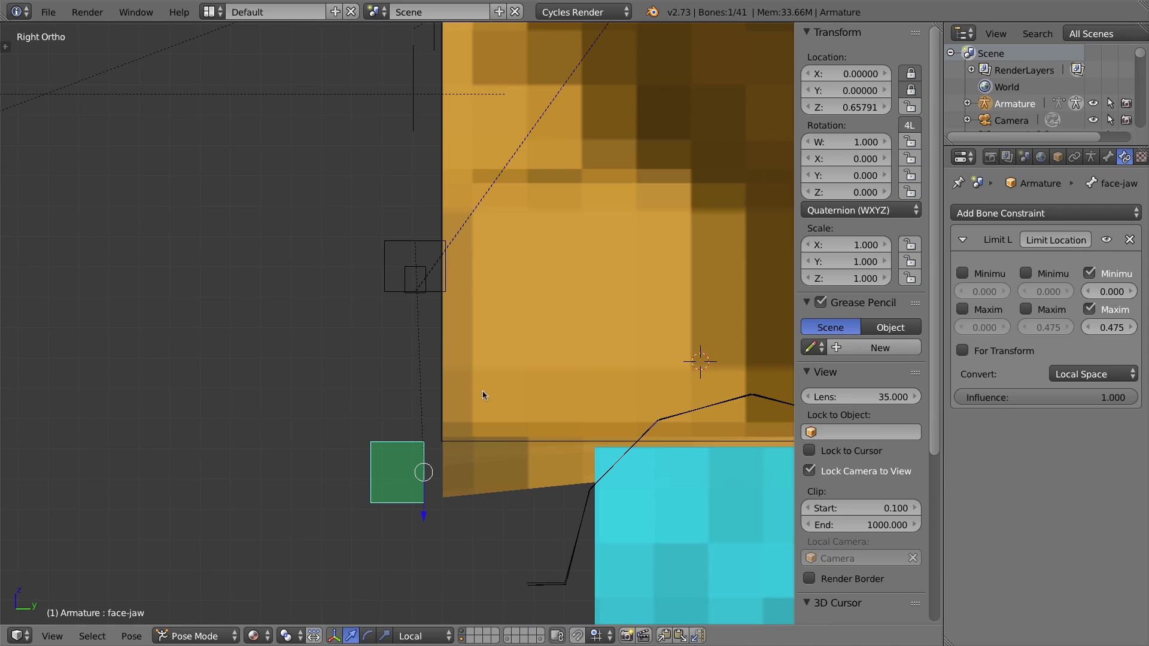
key(z)
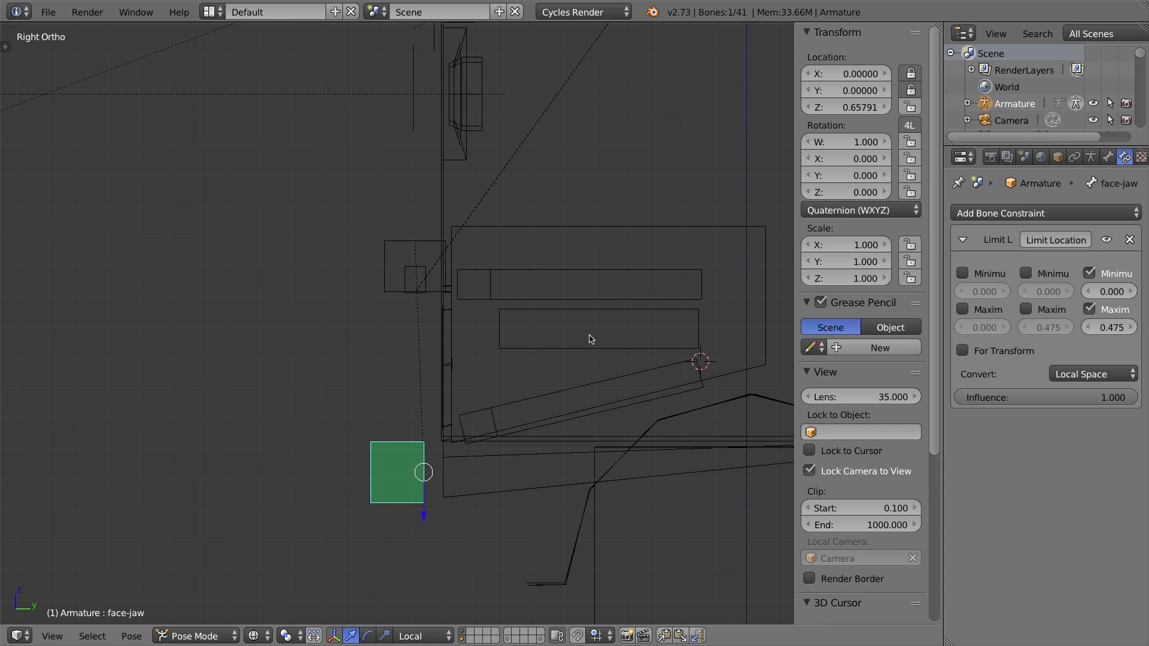
key(ctrl+Tab)
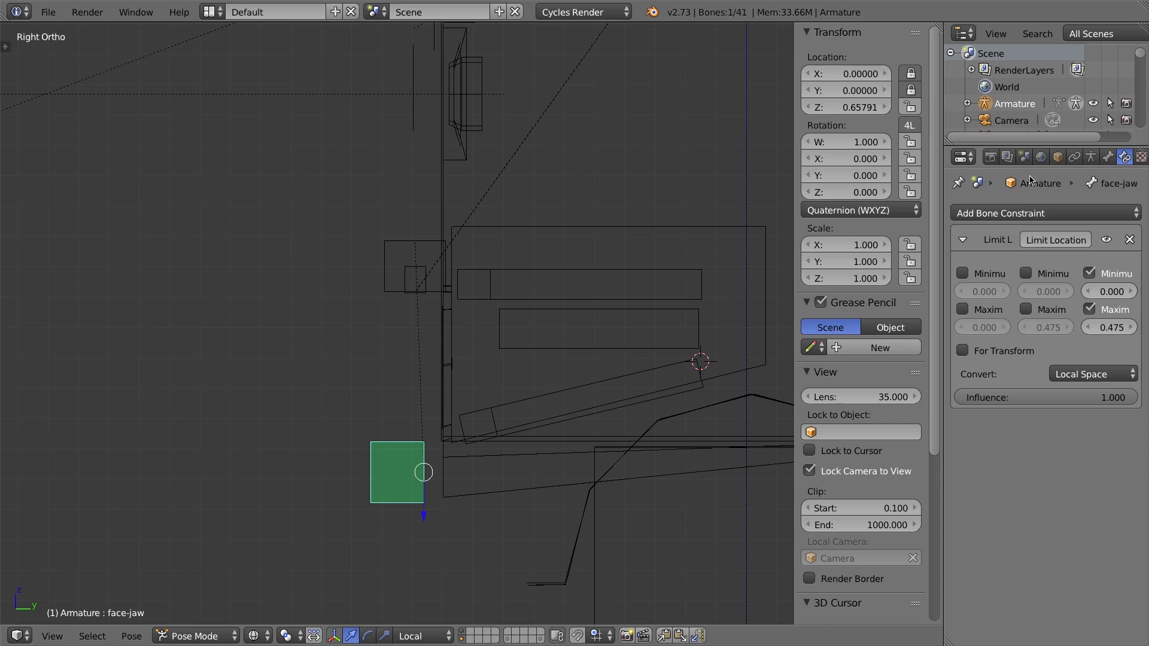
right_click(529, 319)
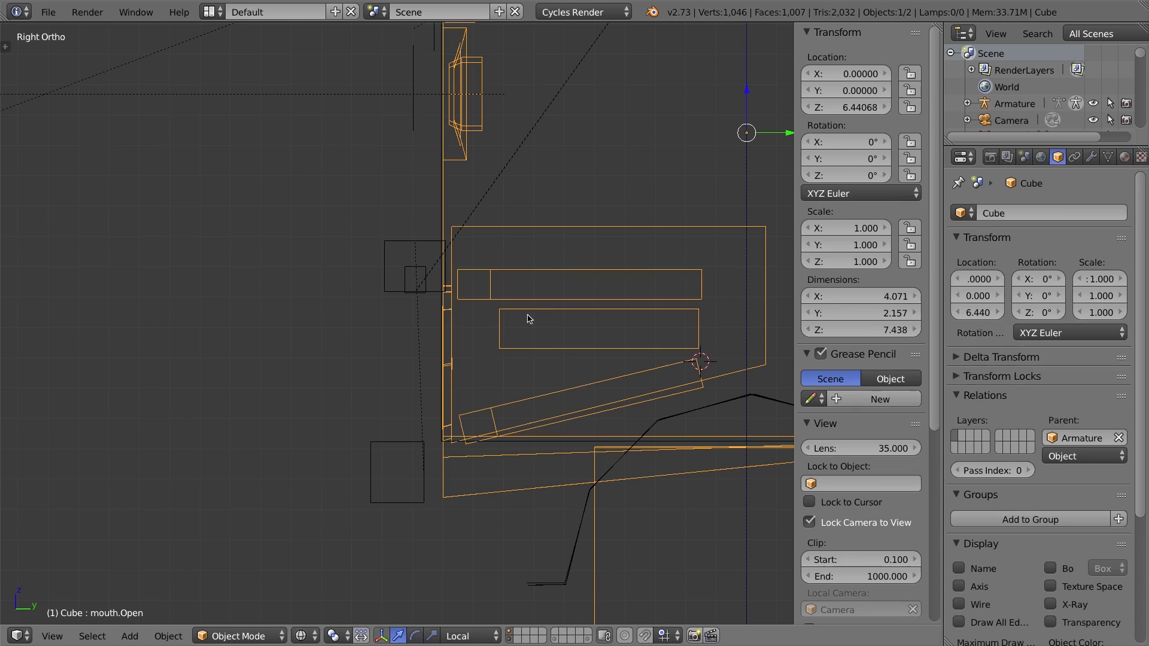
click(1106, 159)
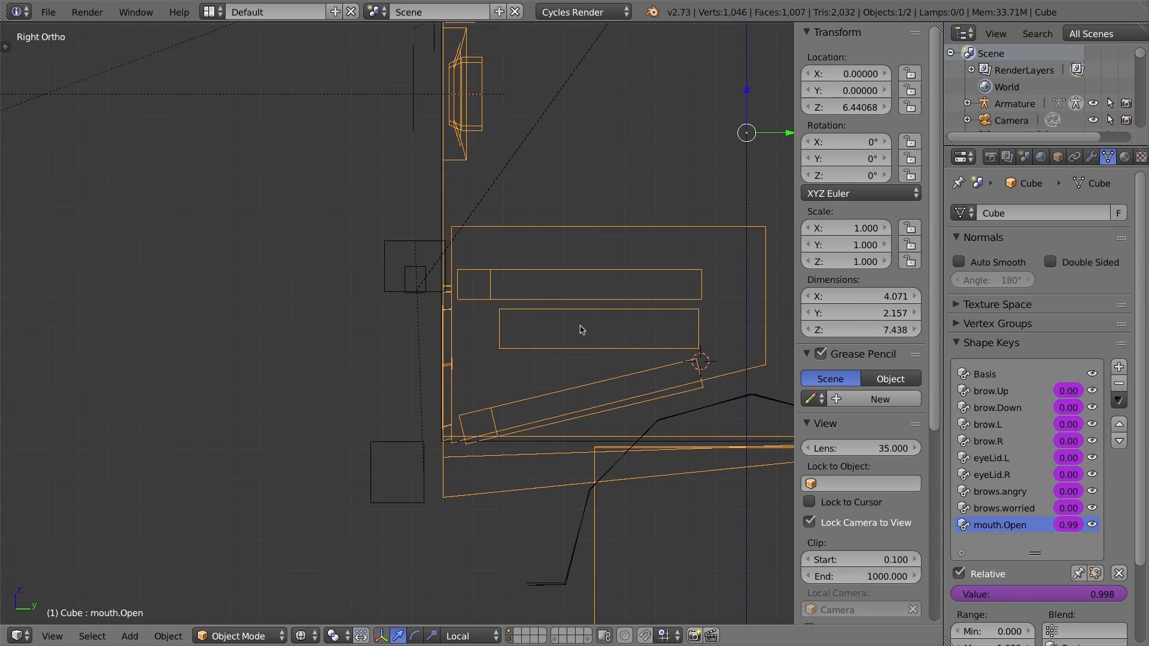
middle_drag(494, 333, 565, 344)
shift+middle_drag(634, 352, 550, 340)
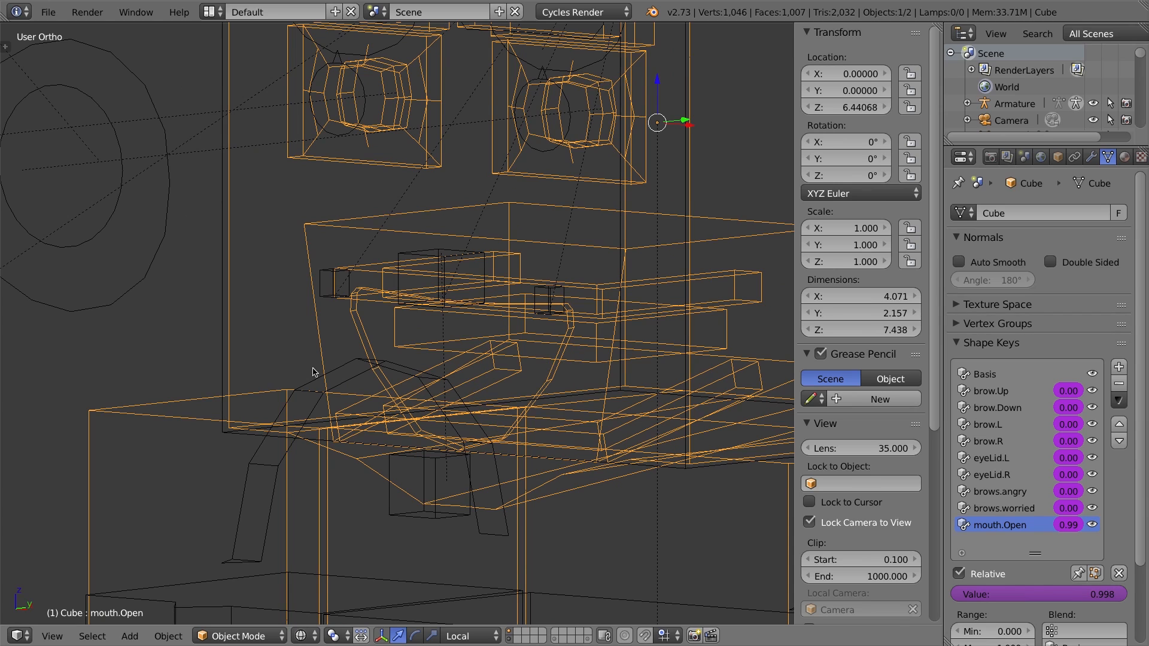
mouse_move(399, 394)
middle_down()
mouse_move(418, 392)
mouse_move(417, 379)
mouse_move(410, 387)
middle_up()
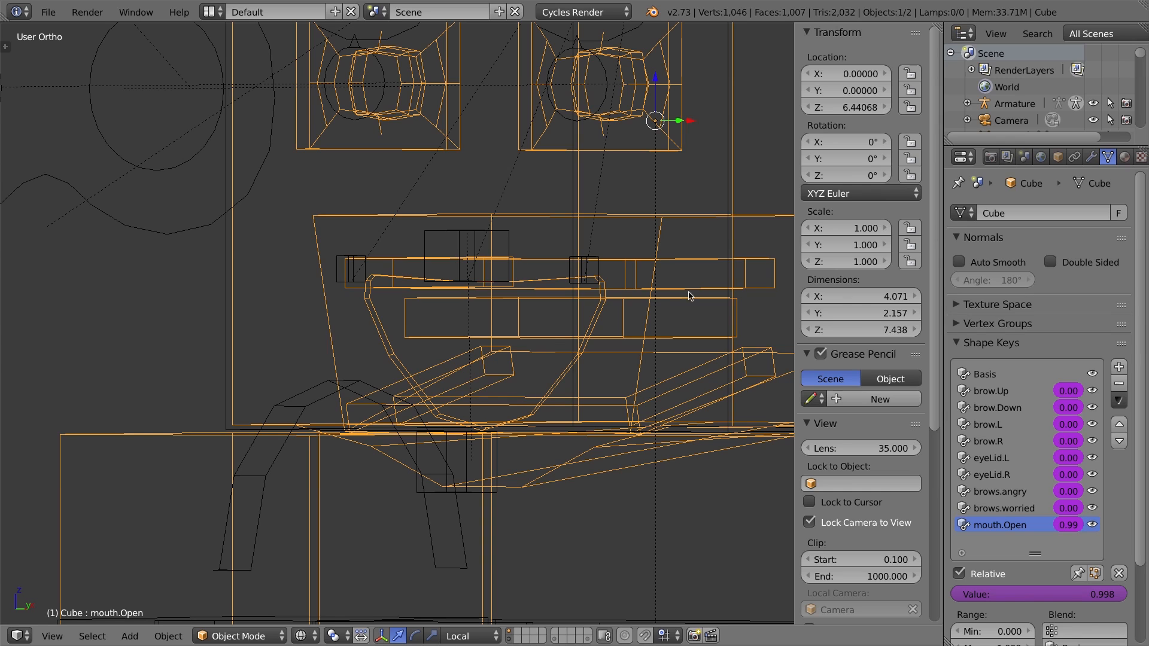
middle_drag(614, 315, 479, 317)
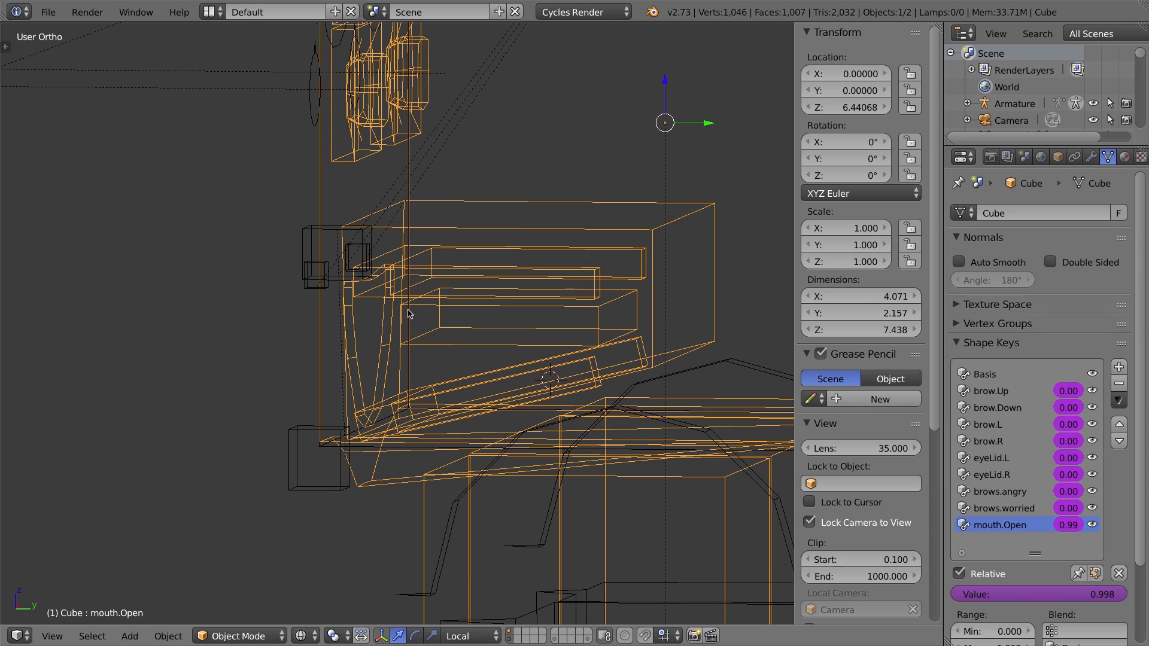
middle_drag(505, 323, 468, 319)
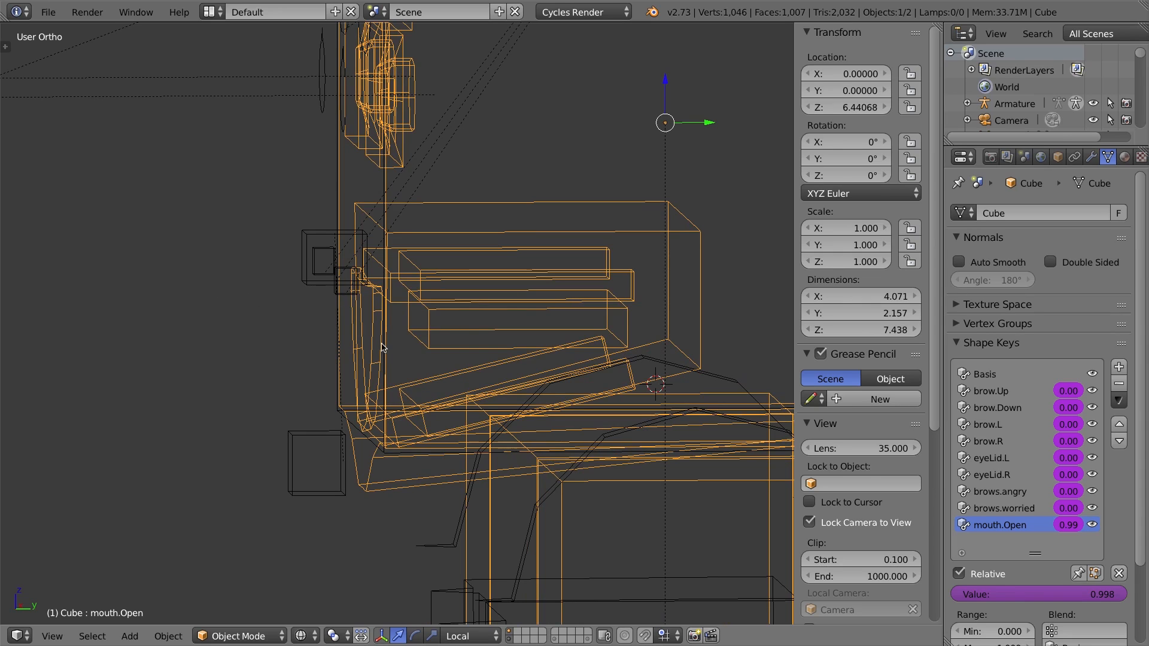
key(KP_3)
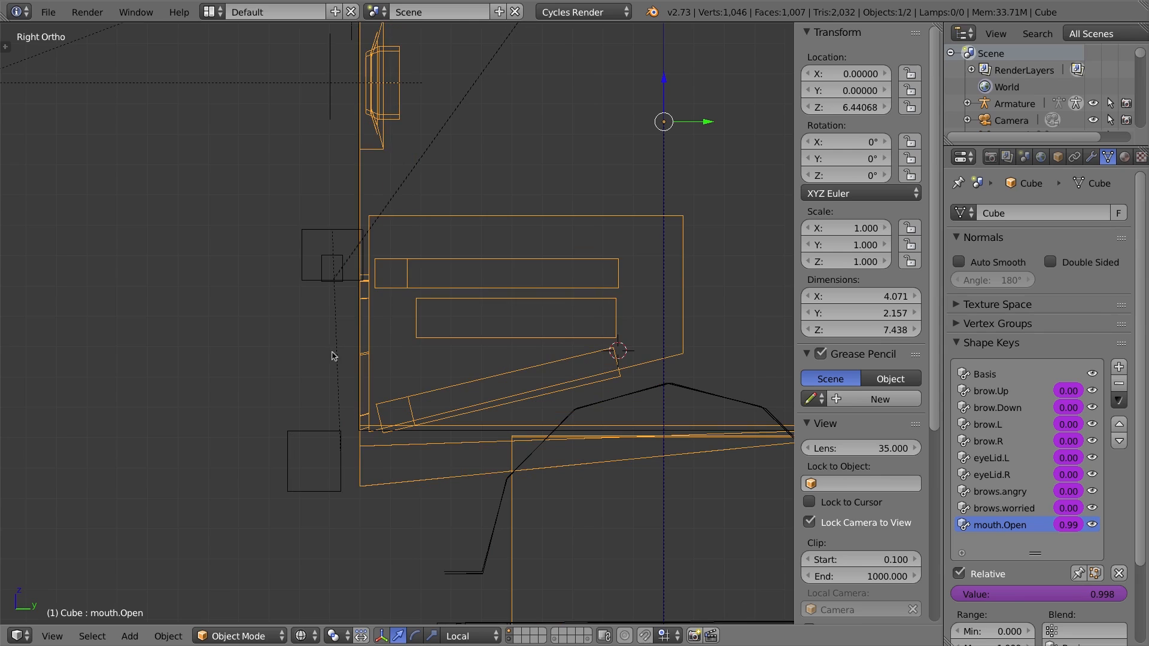
Select the armature, clear the face-jaw bone's location and select all bones.
right_click(311, 443)
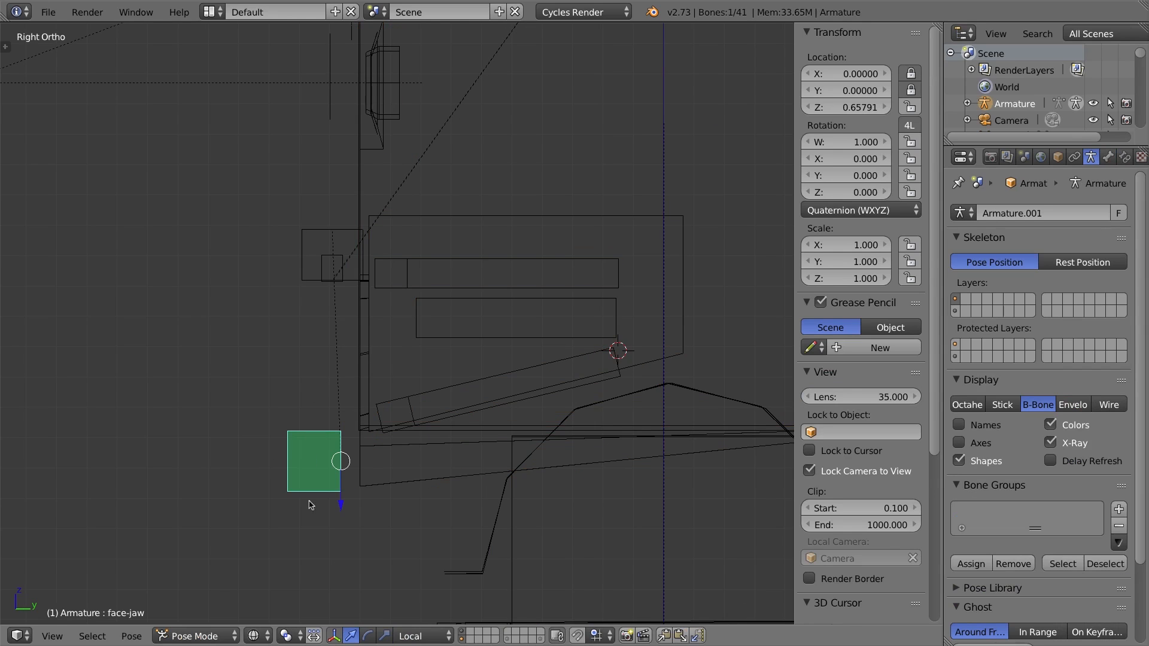
key(Tab)
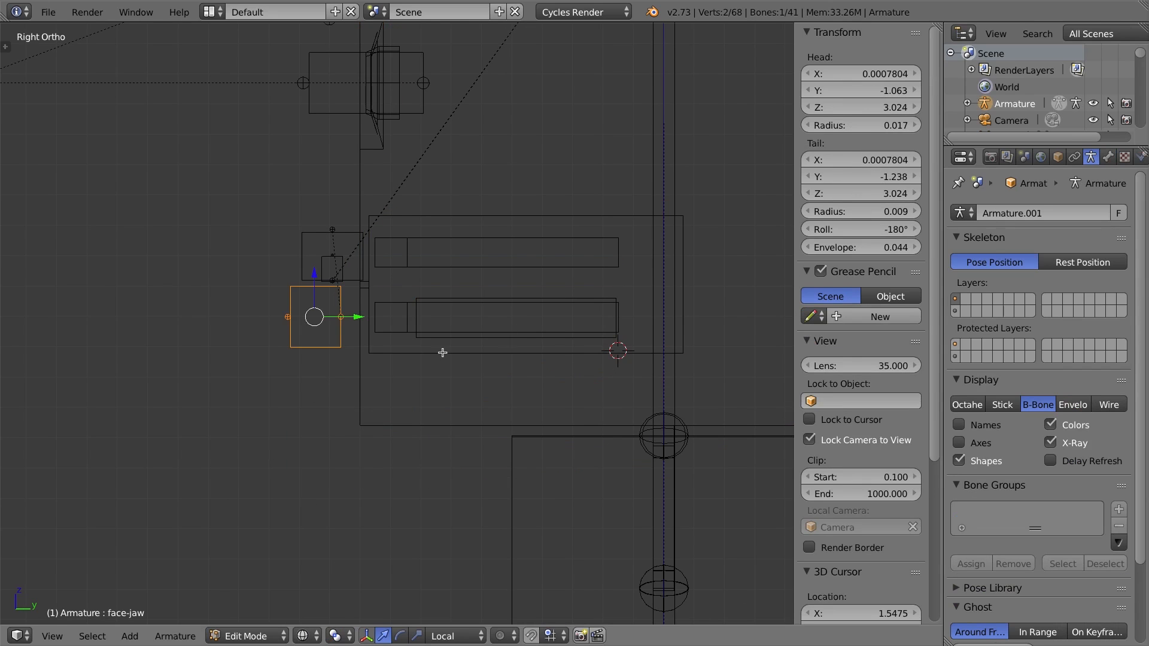
key(Tab)
key(Tab)
key(Tab)
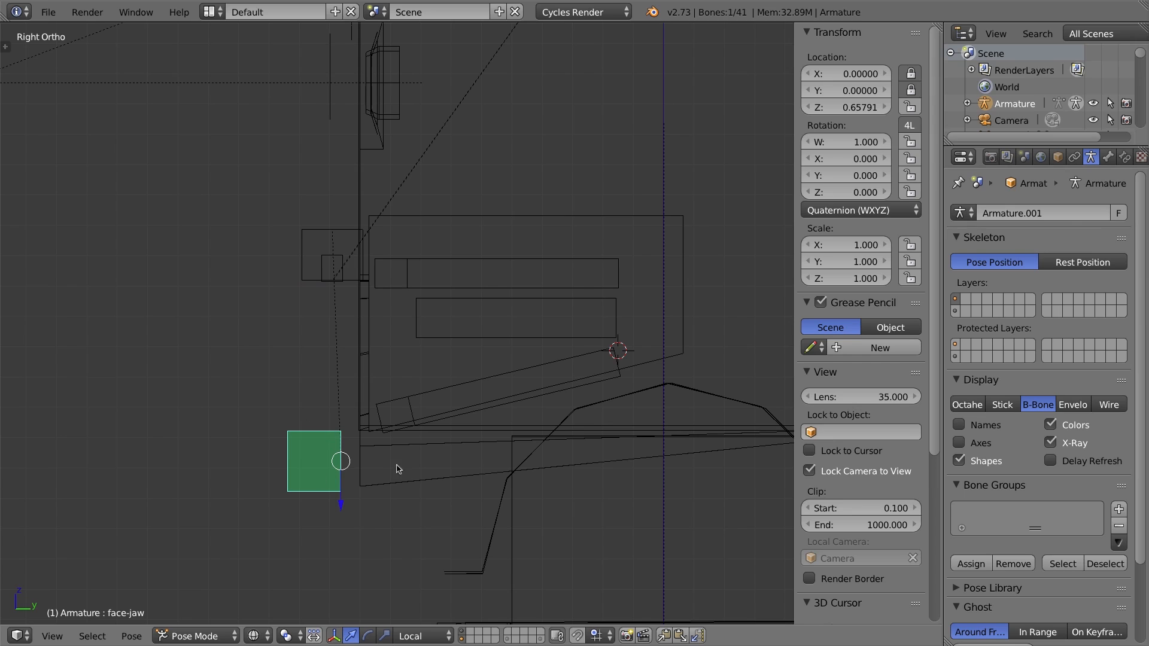
key(alt+g)
key(a)
key(a)
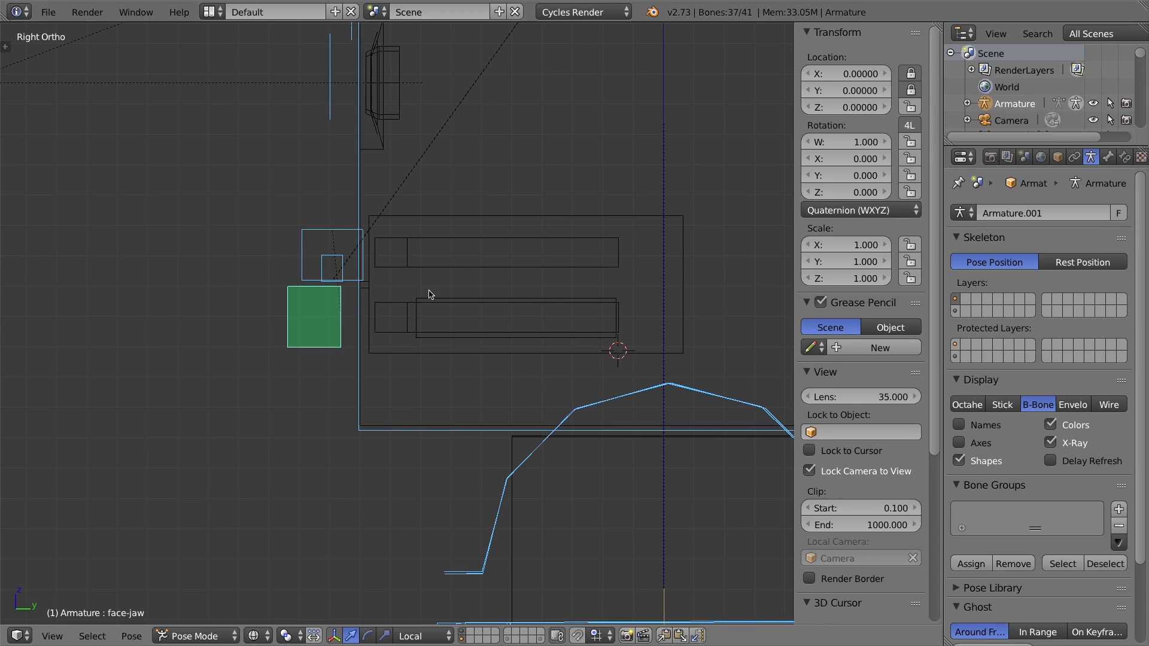
Enter Edit Mode on the armature and reset the 3D cursor to the origin, viewing the head from the side.
key(Tab)
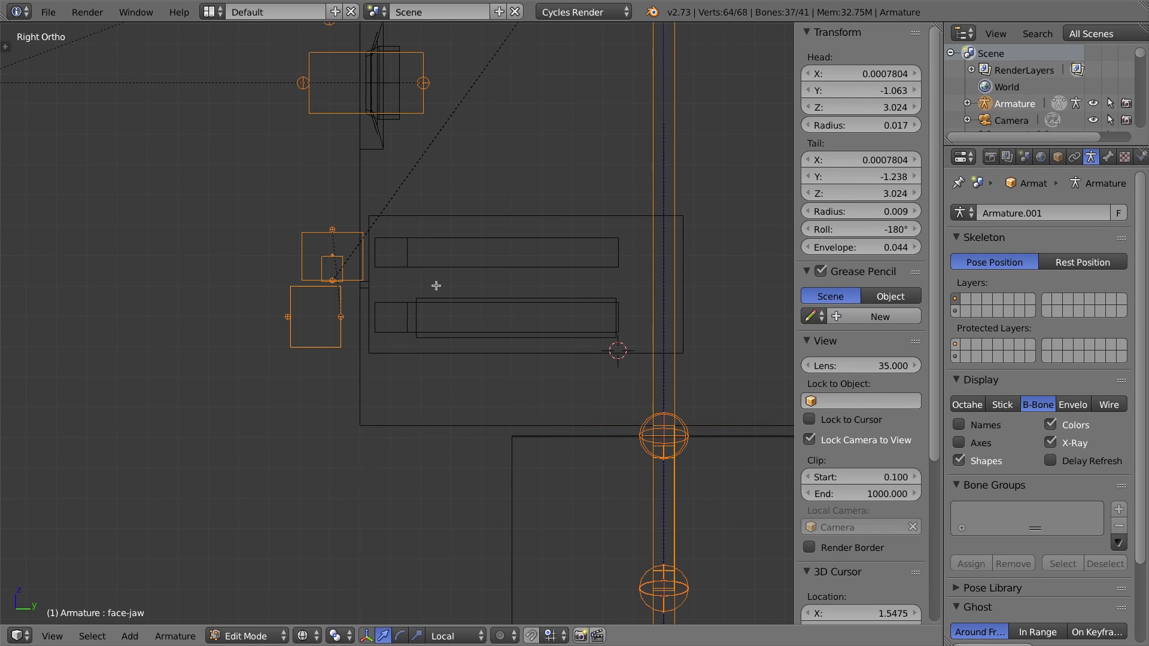
click(617, 319)
key(KP_1)
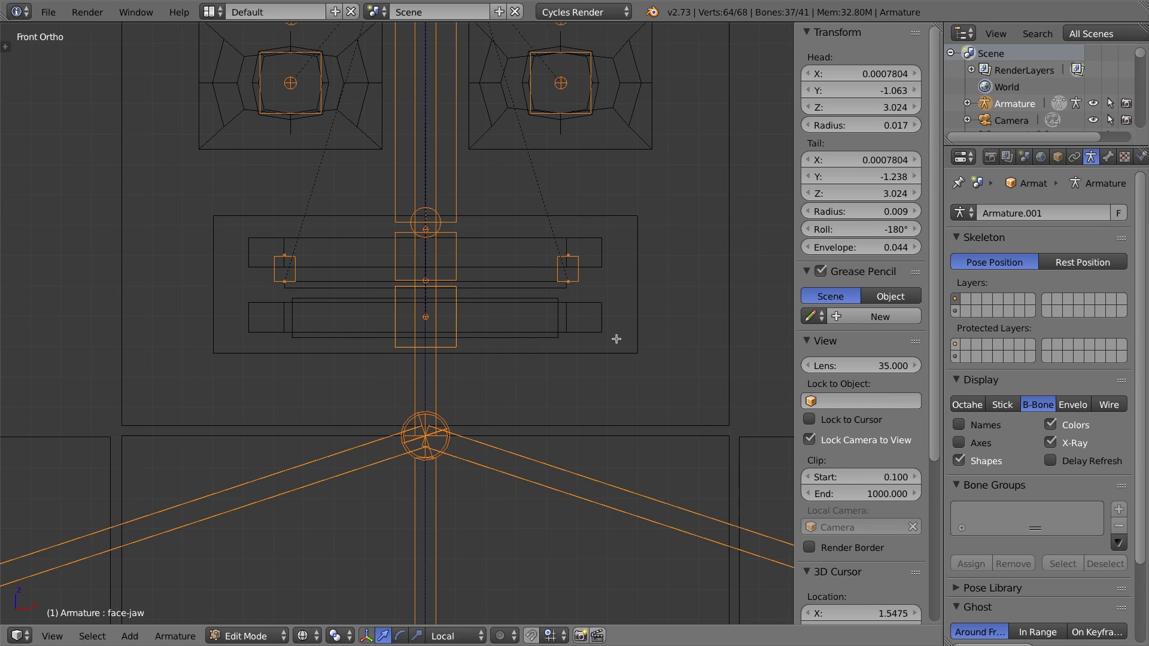
scroll(480, 357, down, 9)
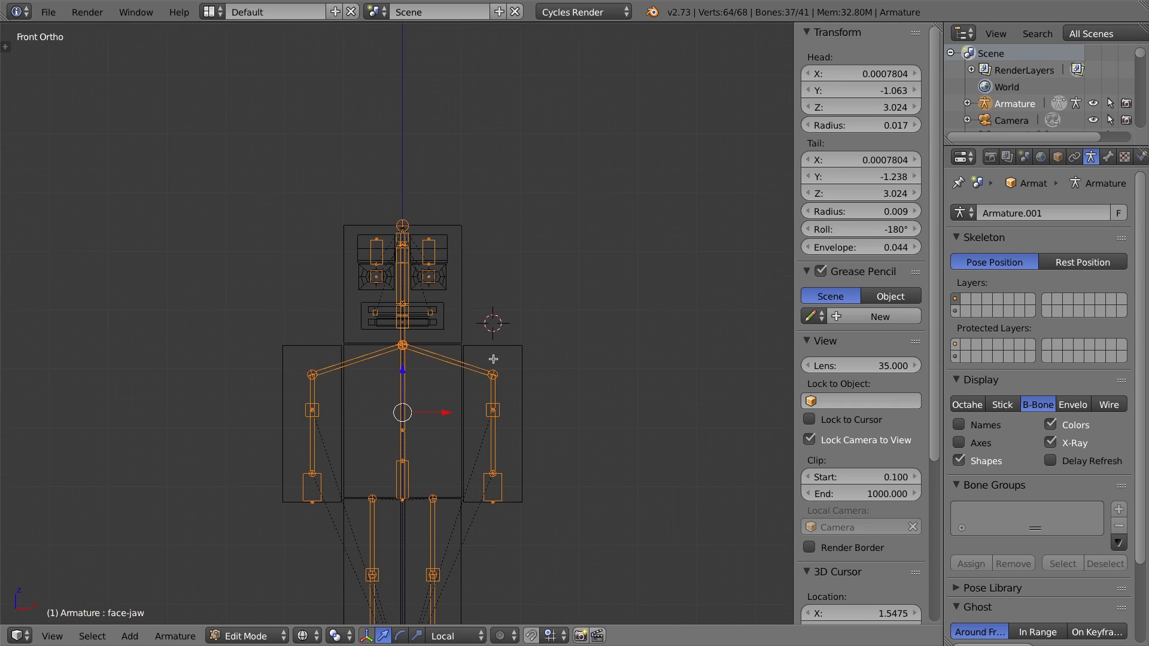
key(shift+c)
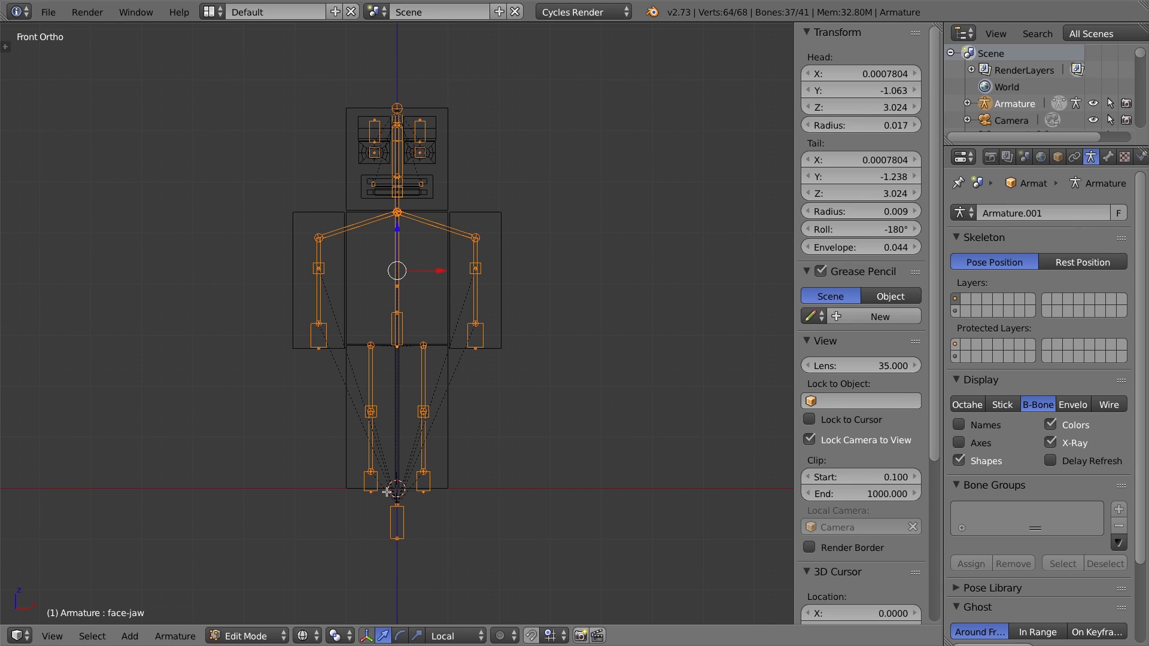
key(KP_3)
scroll(447, 276, up, 6)
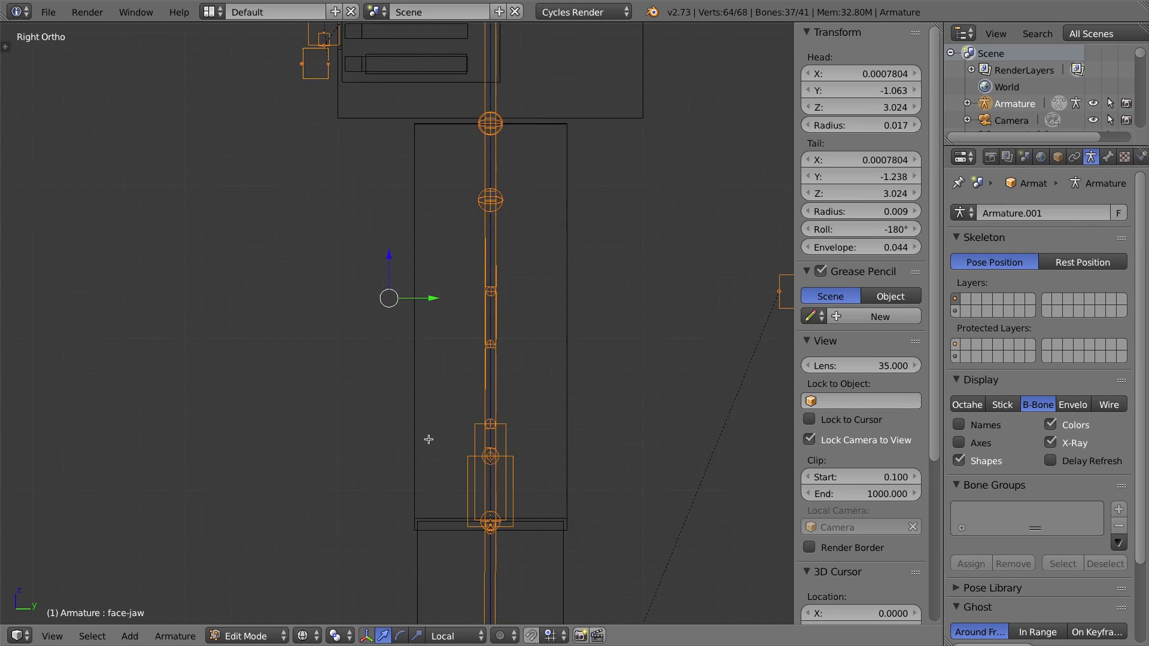
scroll(442, 216, up, 4)
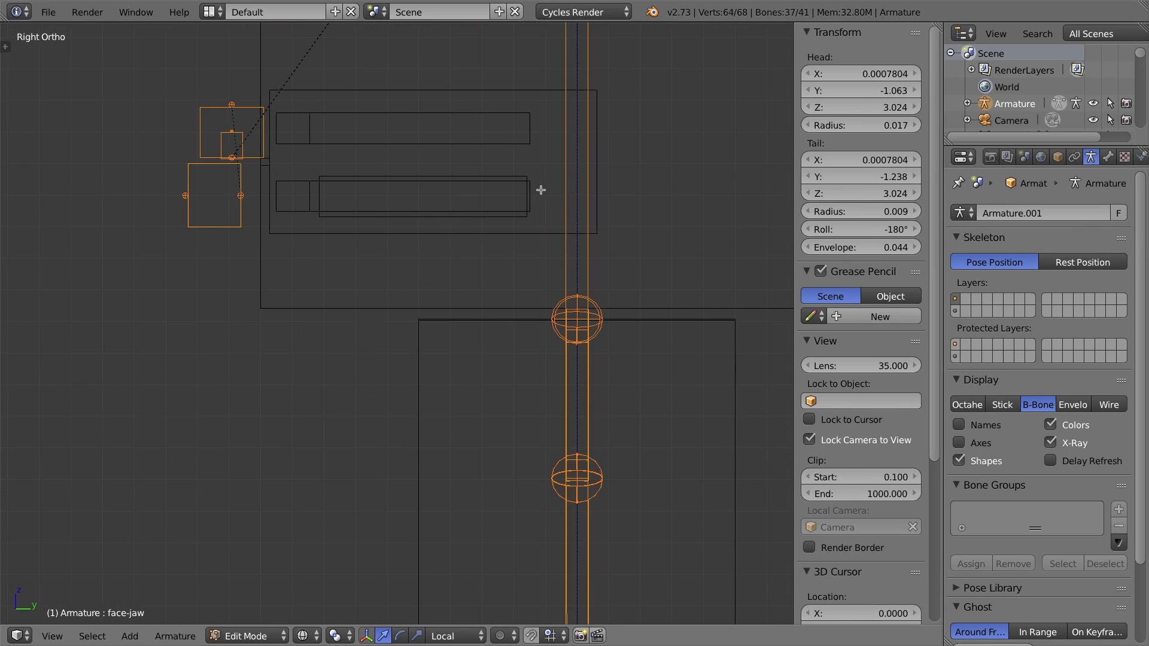
shift+middle_drag(539, 188, 503, 225)
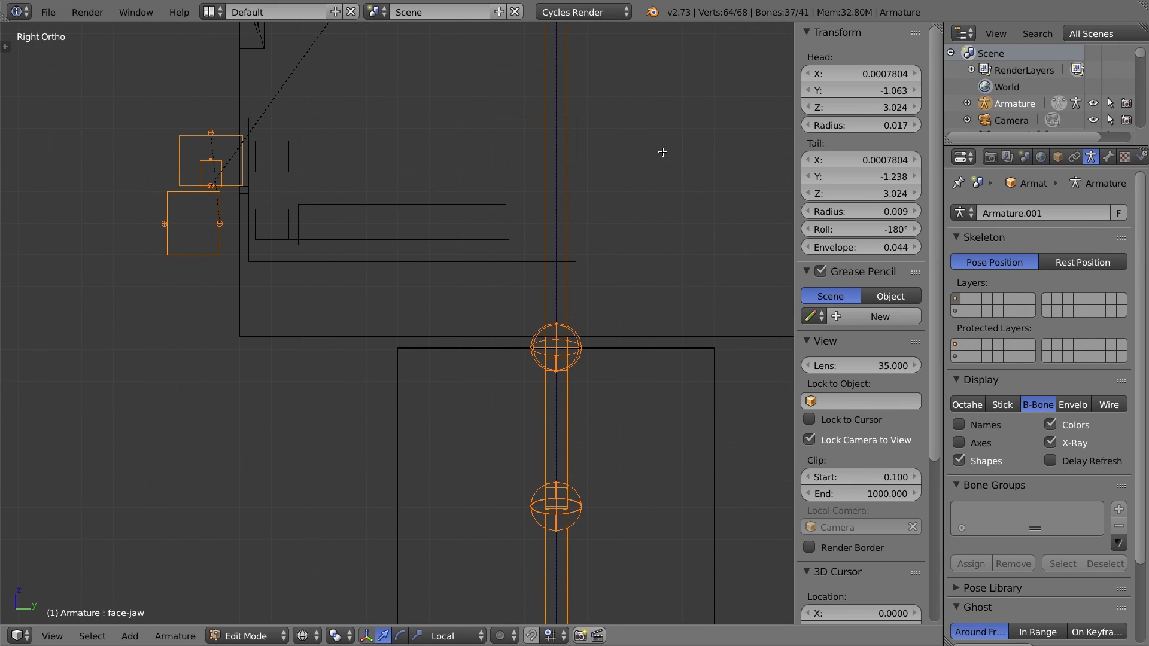
Place the 3D cursor at the mouth's front, add a new bone and snap it to the cursor.
click(509, 224)
key(shift+a)
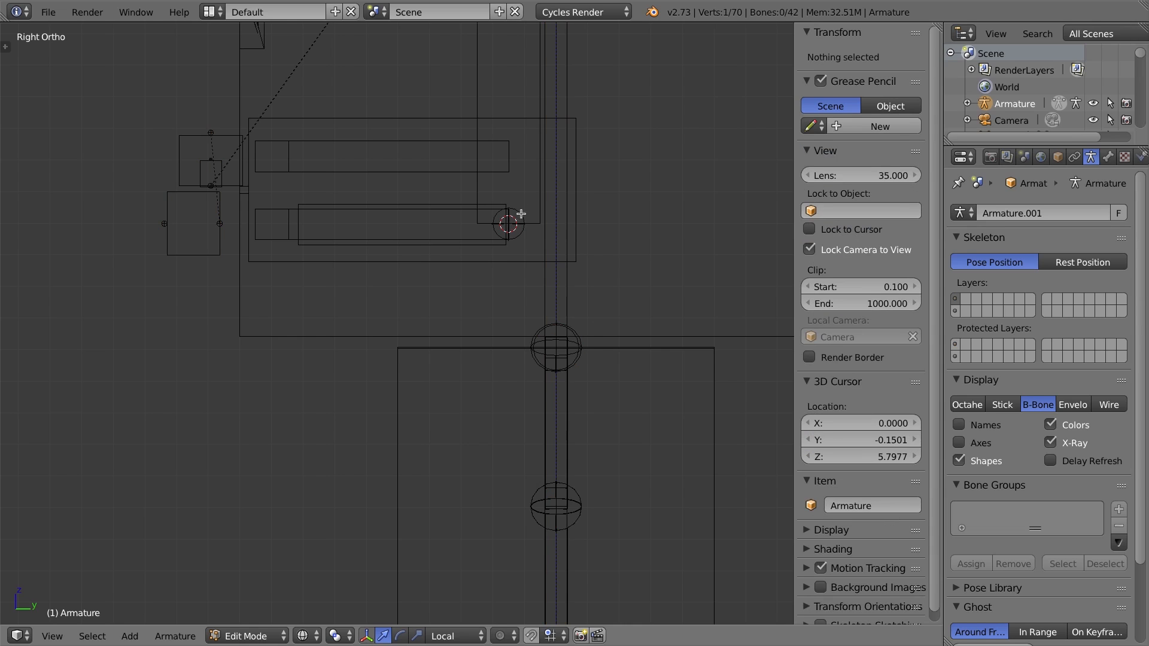
scroll(520, 209, down, 4)
drag(451, 79, 451, 134)
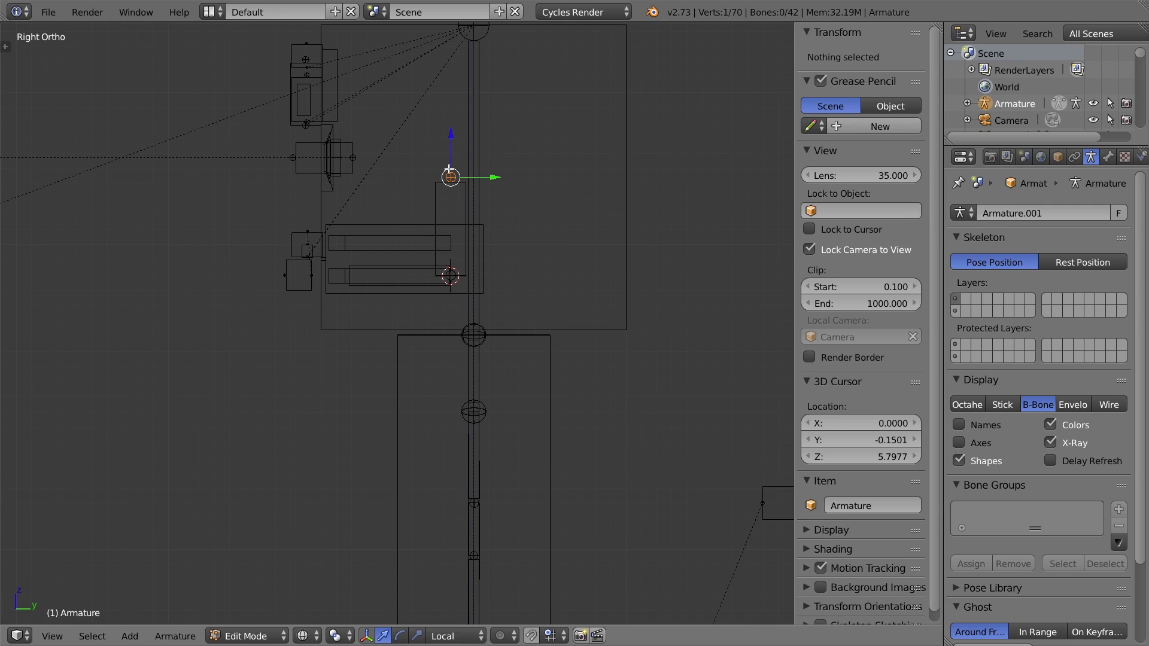
key(shift+s)
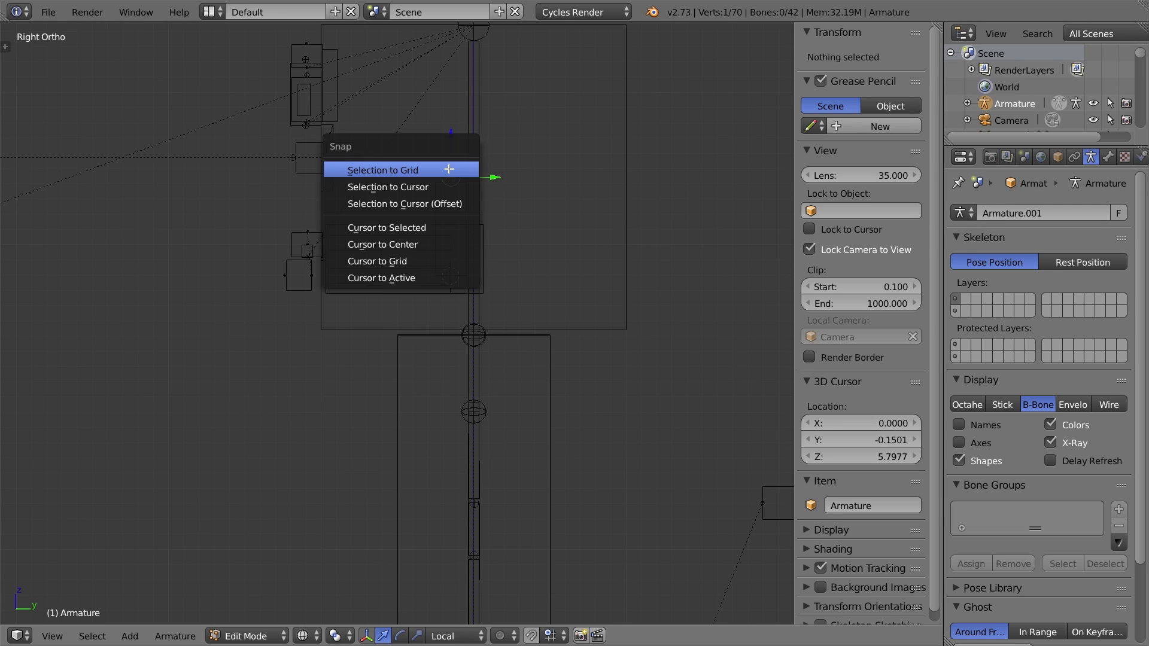
click(418, 187)
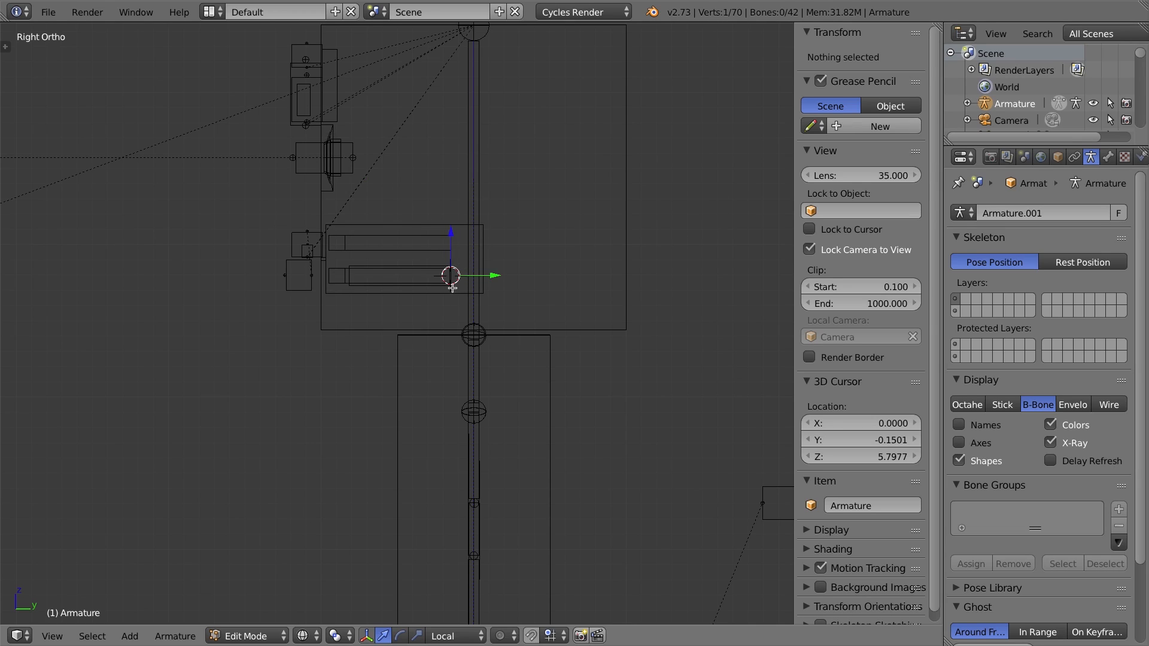
Stretch the new bone along its Y axis through the mouth, moving its tail to a Y of about -0.954.
drag(497, 275, 426, 275)
click(383, 274)
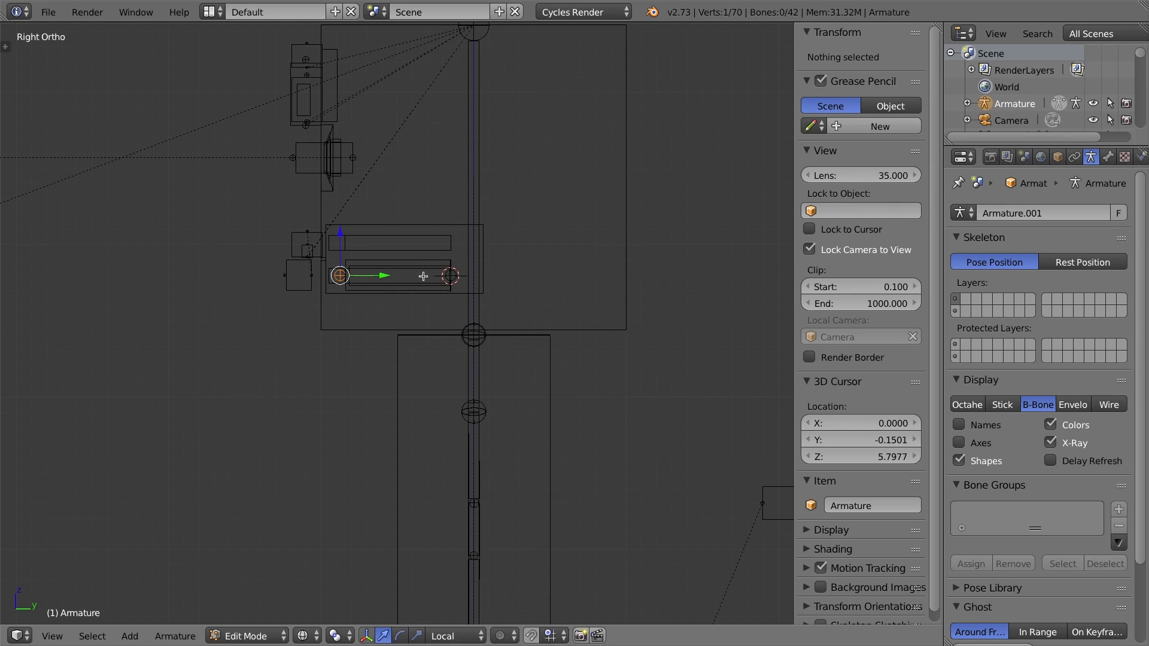
right_click(451, 275)
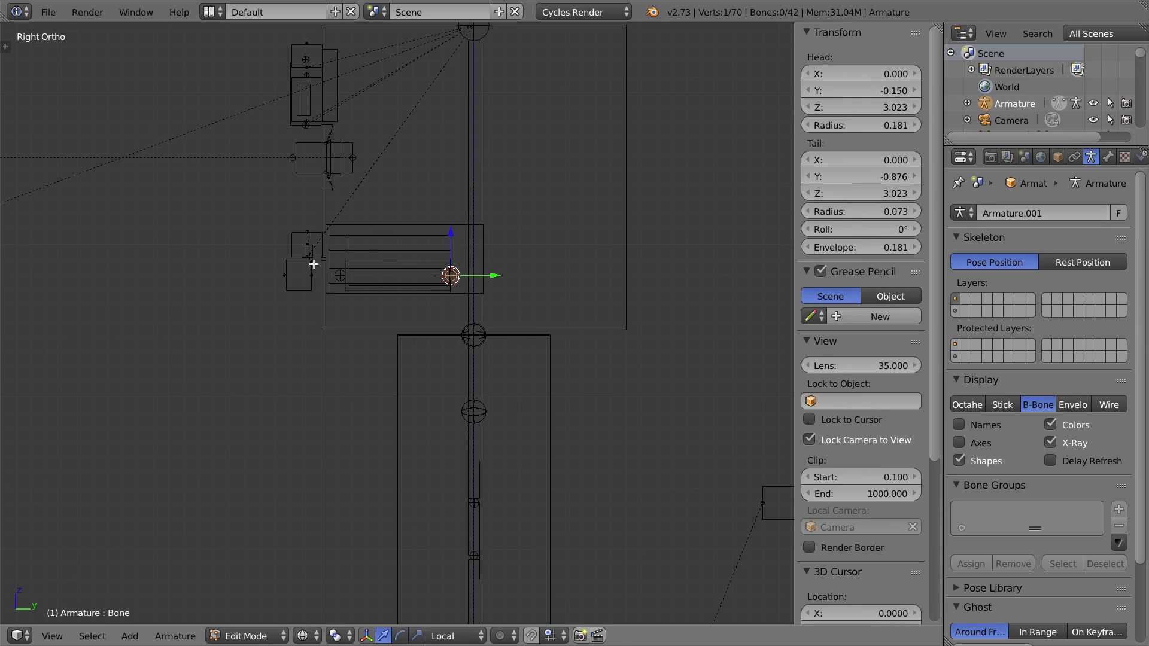
right_click(337, 275)
key(g)
key(y)
key(y)
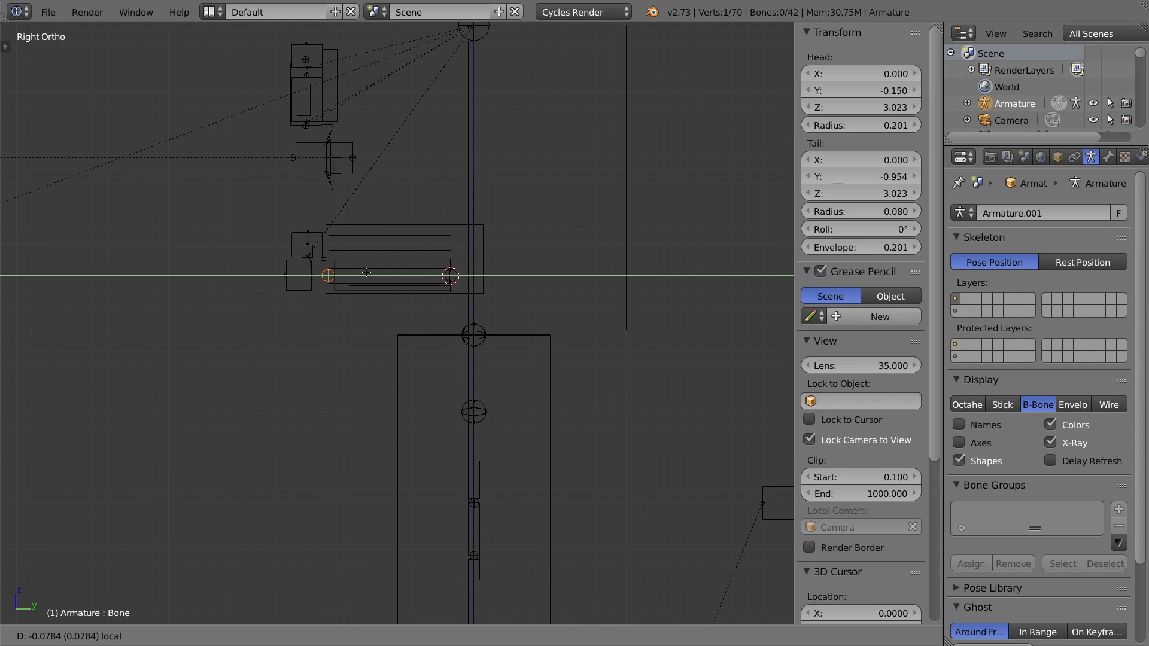
click(366, 273)
Shorten the new bone by moving its tail along Y to a Y of about -0.815.
scroll(336, 257, up, 8)
shift+middle_drag(167, 127, 311, 246)
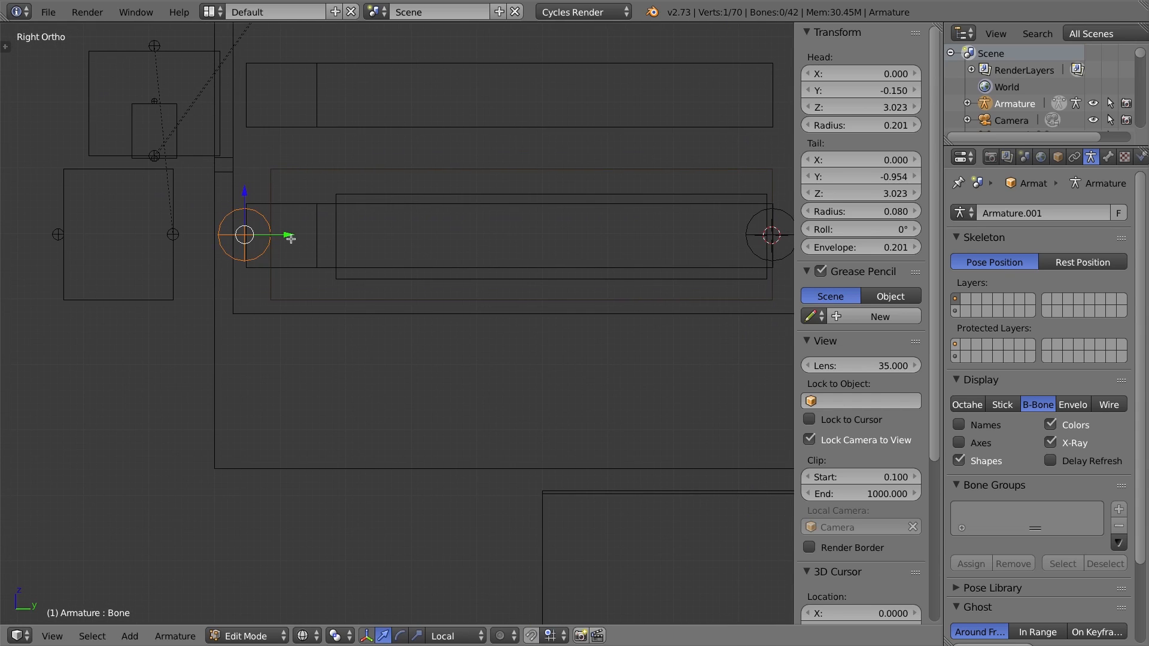
key(g)
key(y)
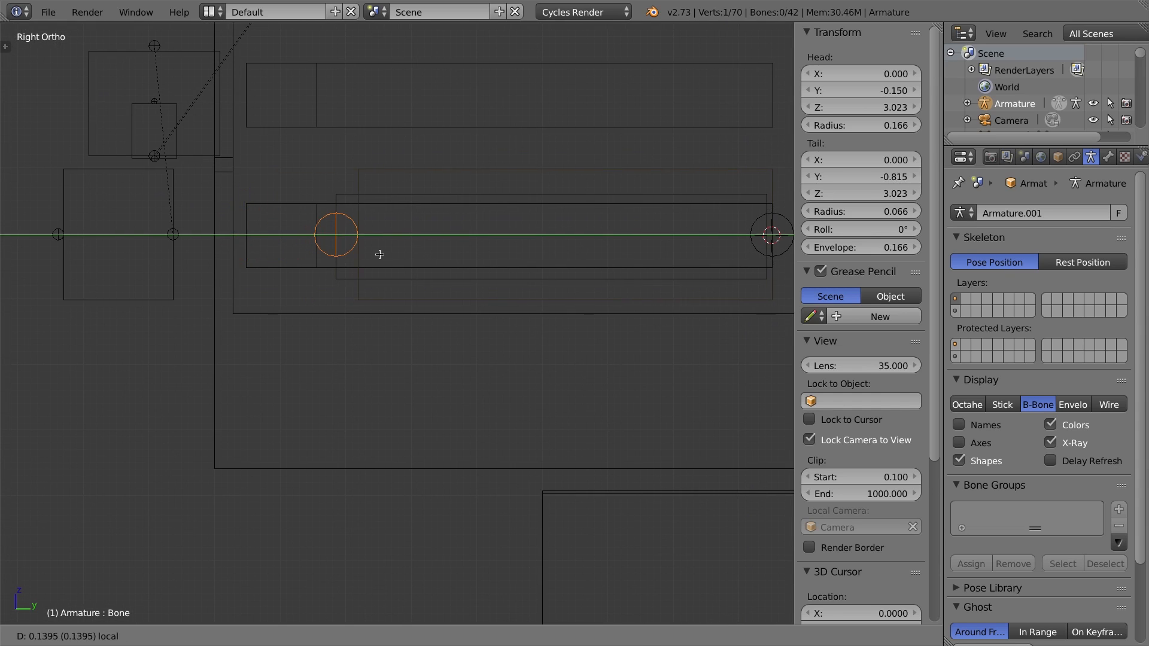
click(379, 285)
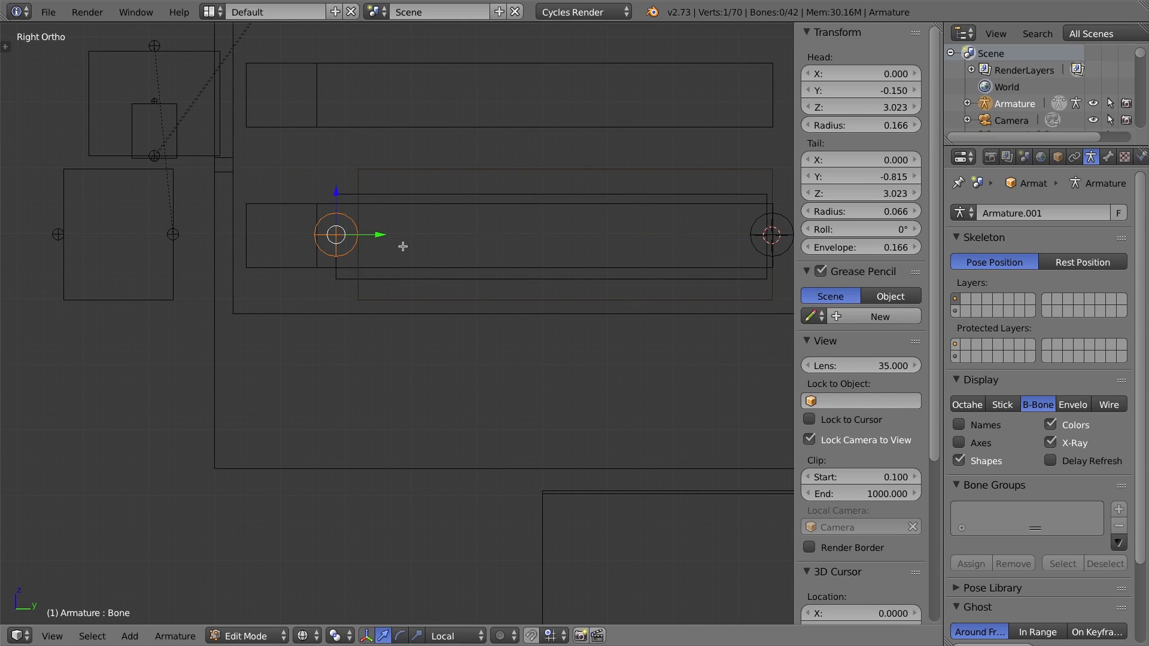
key(ctrl+Tab)
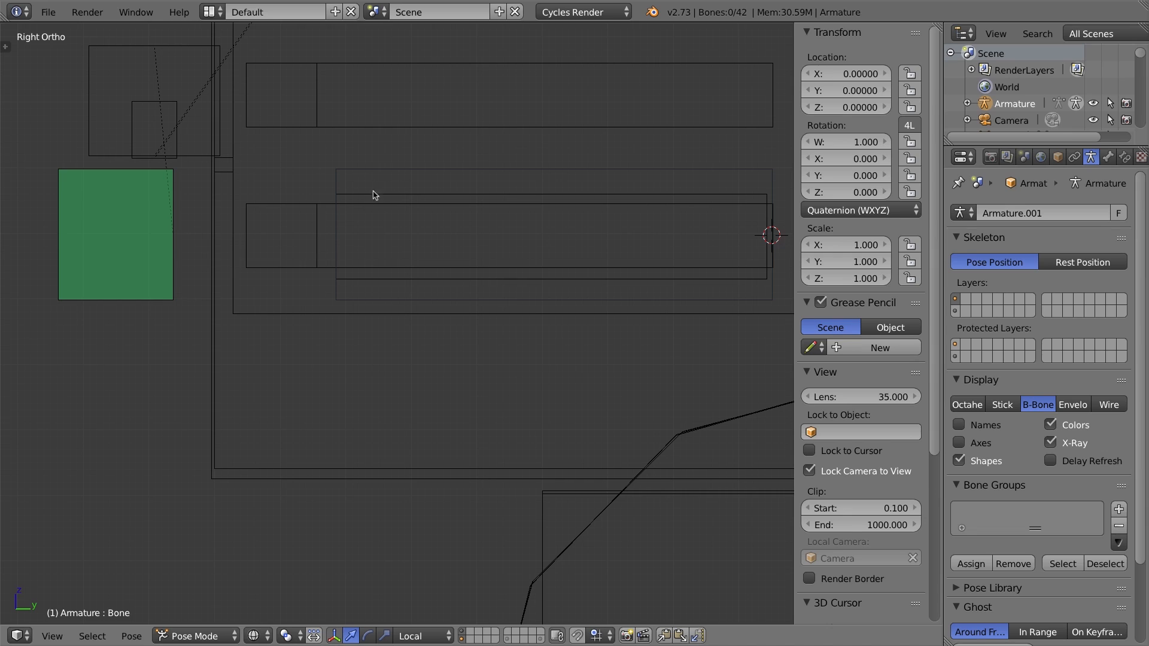
key(Tab)
key(Tab)
key(Tab)
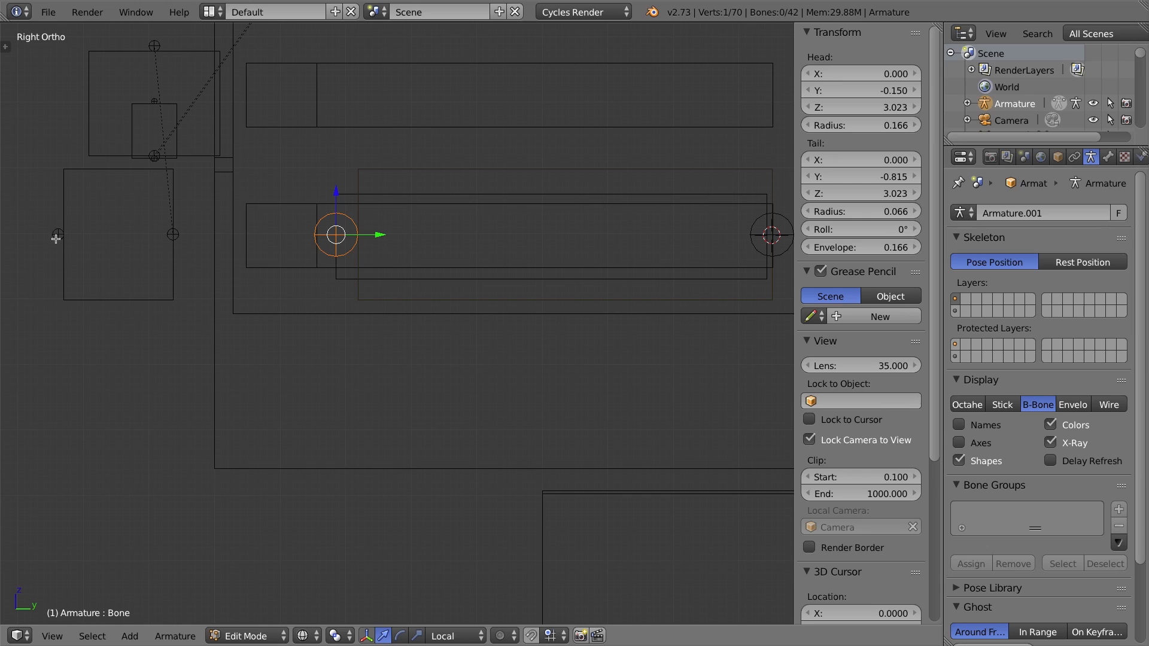
key(ctrl+Tab)
key(ctrl+Tab)
key(ctrl+Tab)
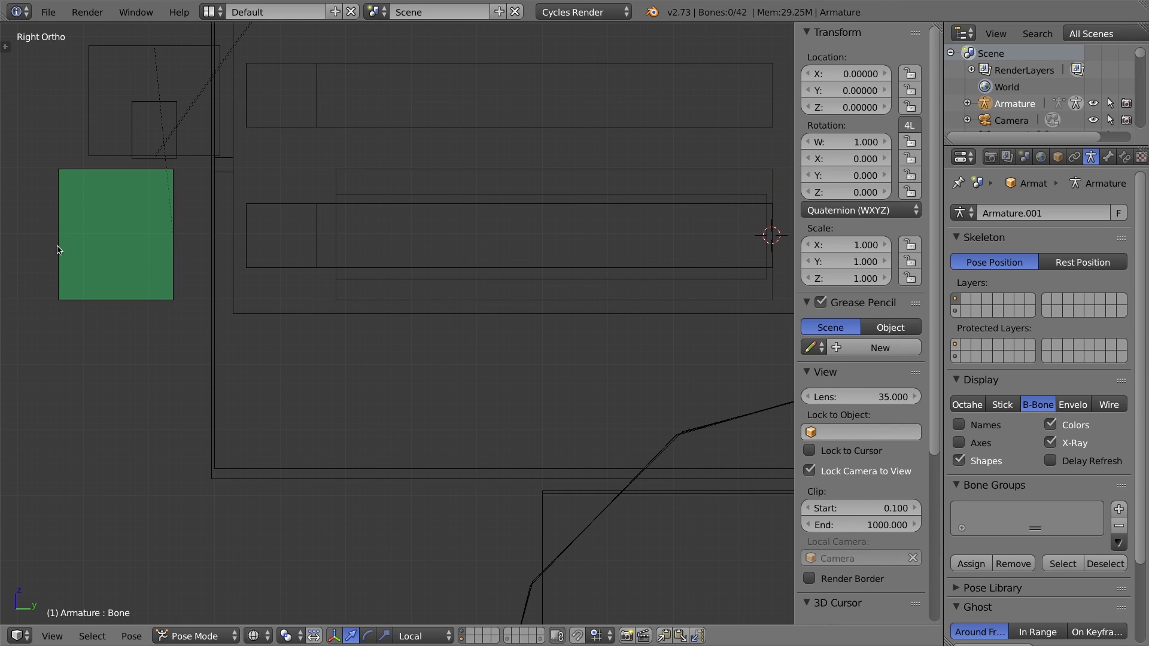
key(ctrl+Tab)
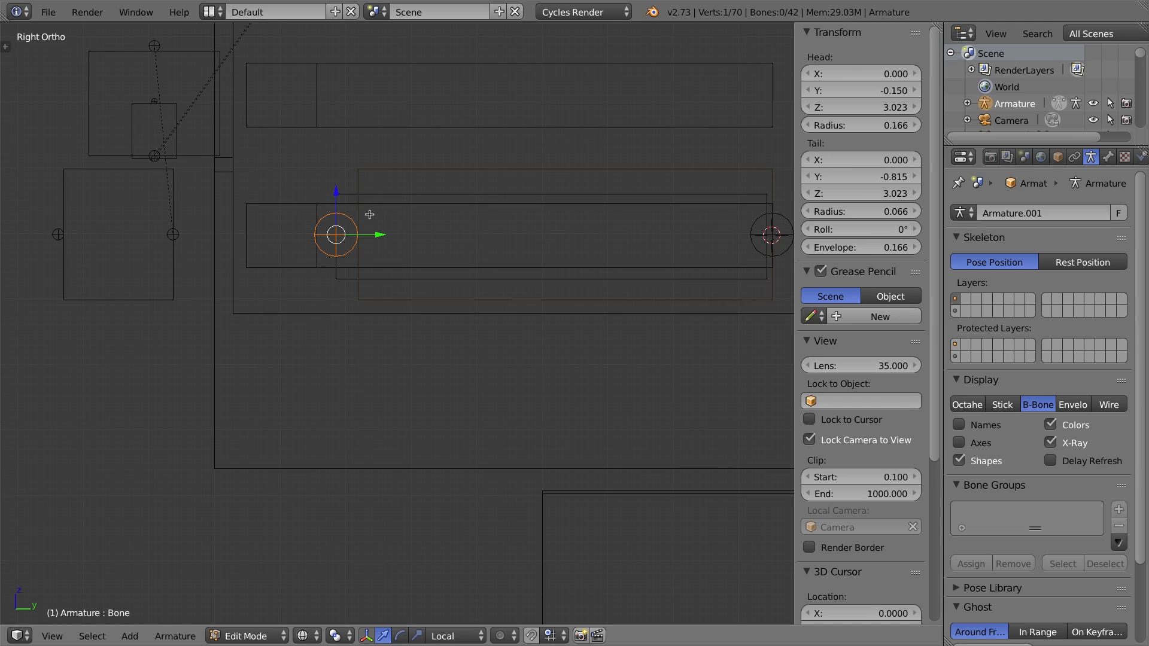
Subdivide the new mouth bone with 3 cuts into a chain of four segments.
right_click(548, 170)
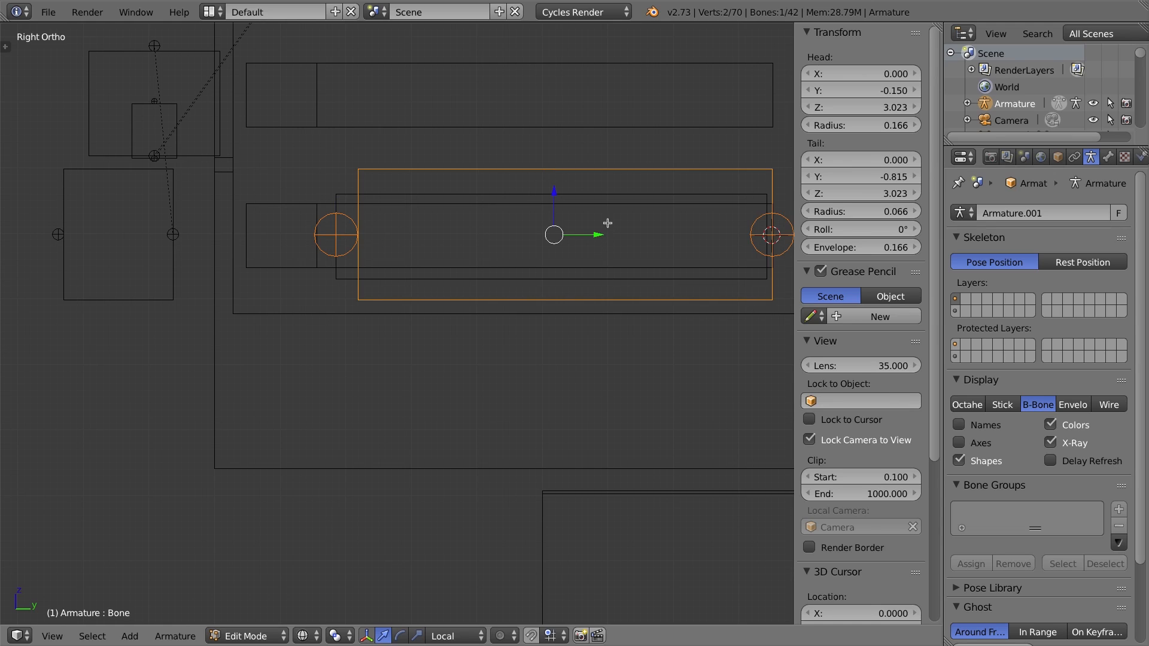
key(w)
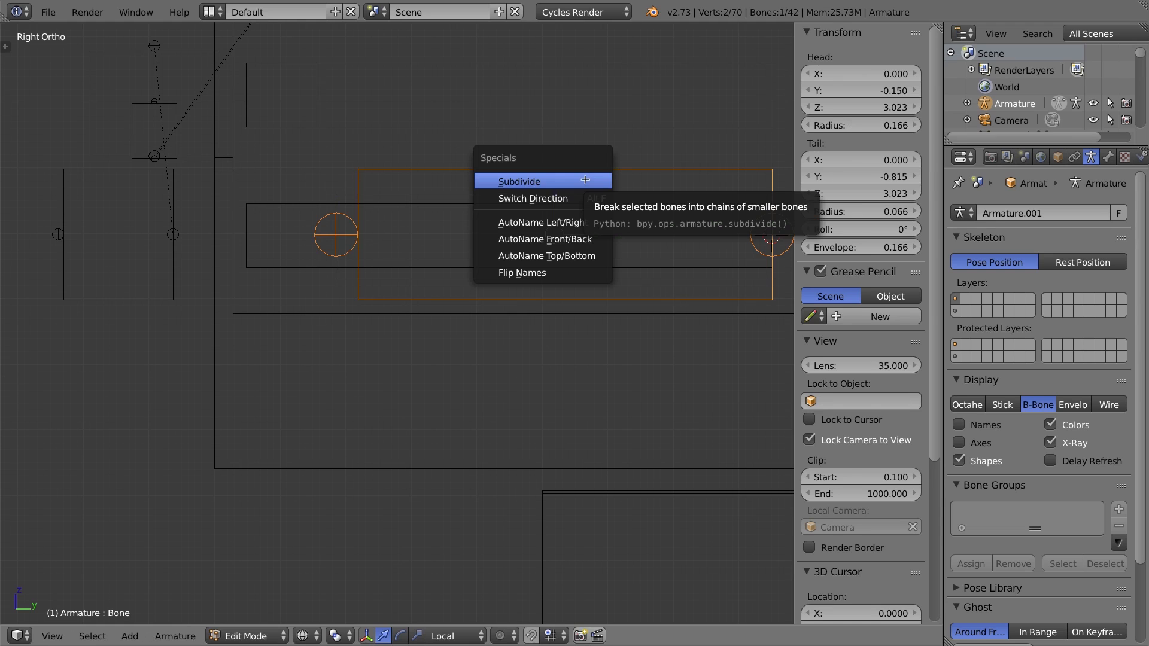
click(532, 181)
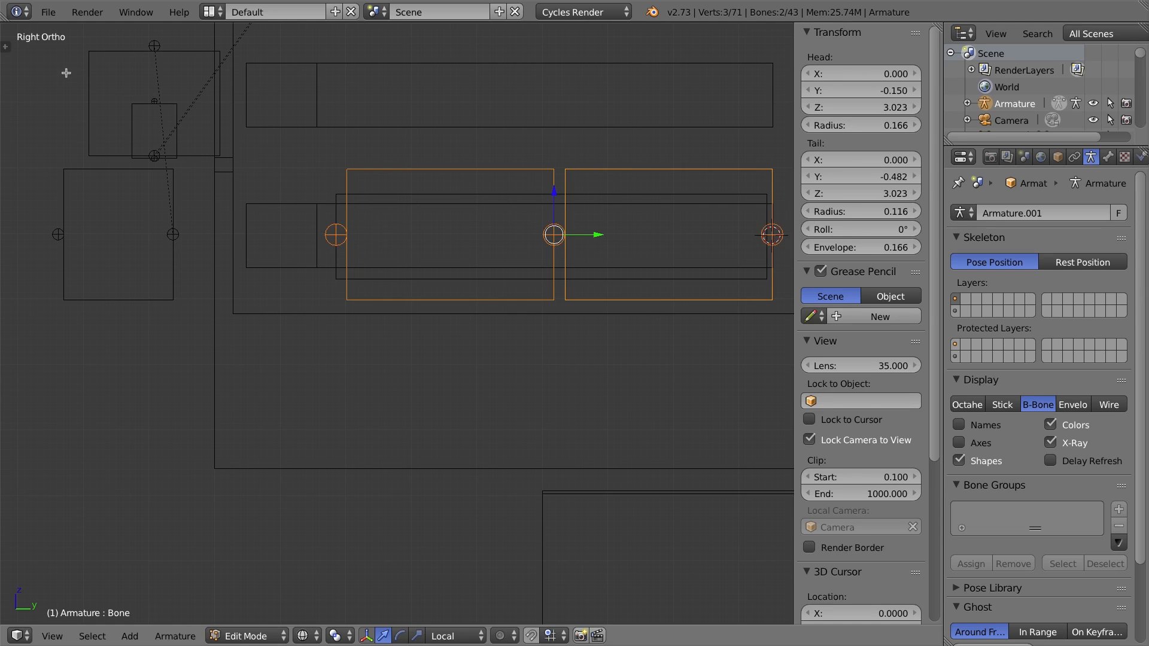
key(t)
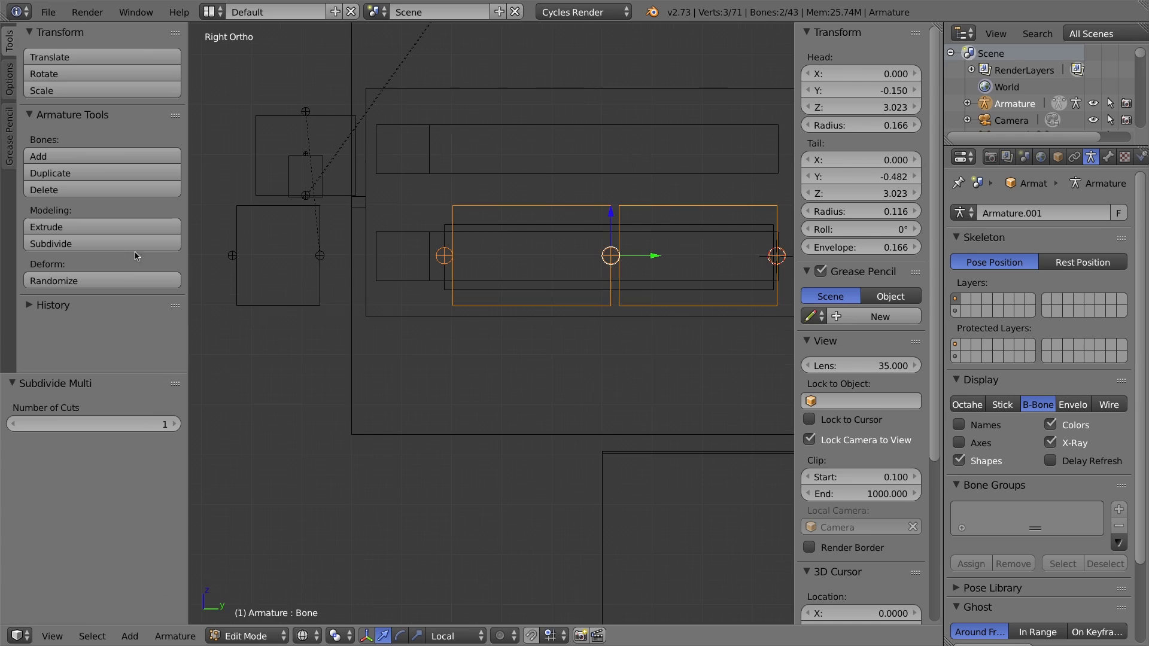
click(174, 424)
click(175, 424)
shift+middle_drag(591, 271, 506, 277)
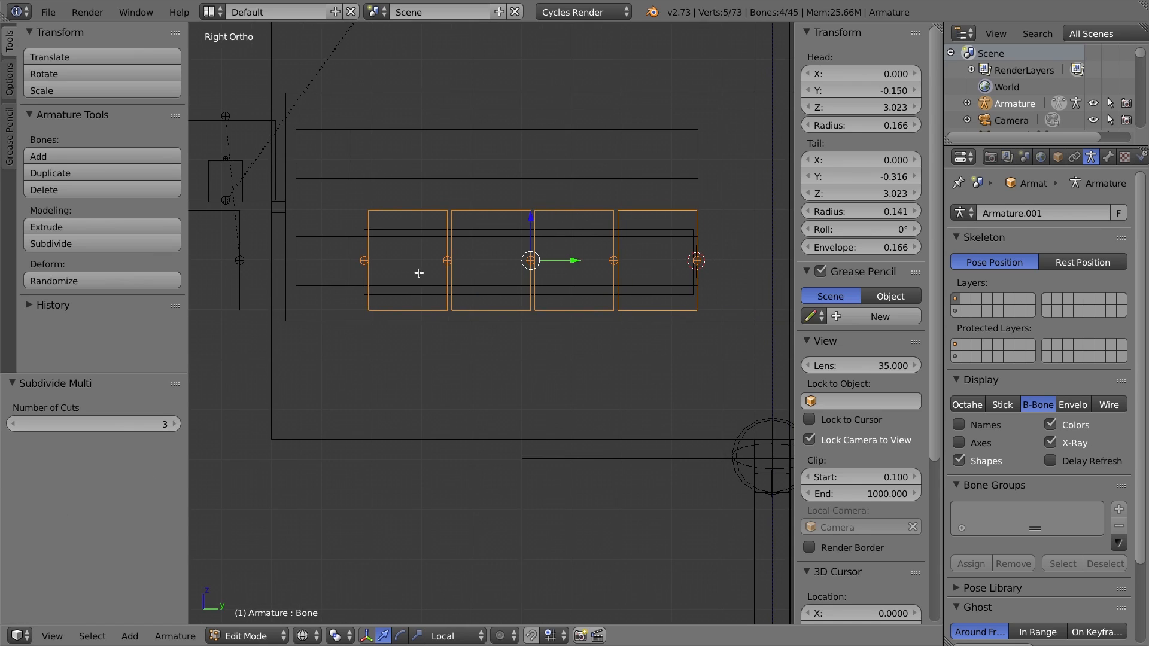
Move the front segment forward along Y so its head sits at about -0.814.
right_click(430, 256)
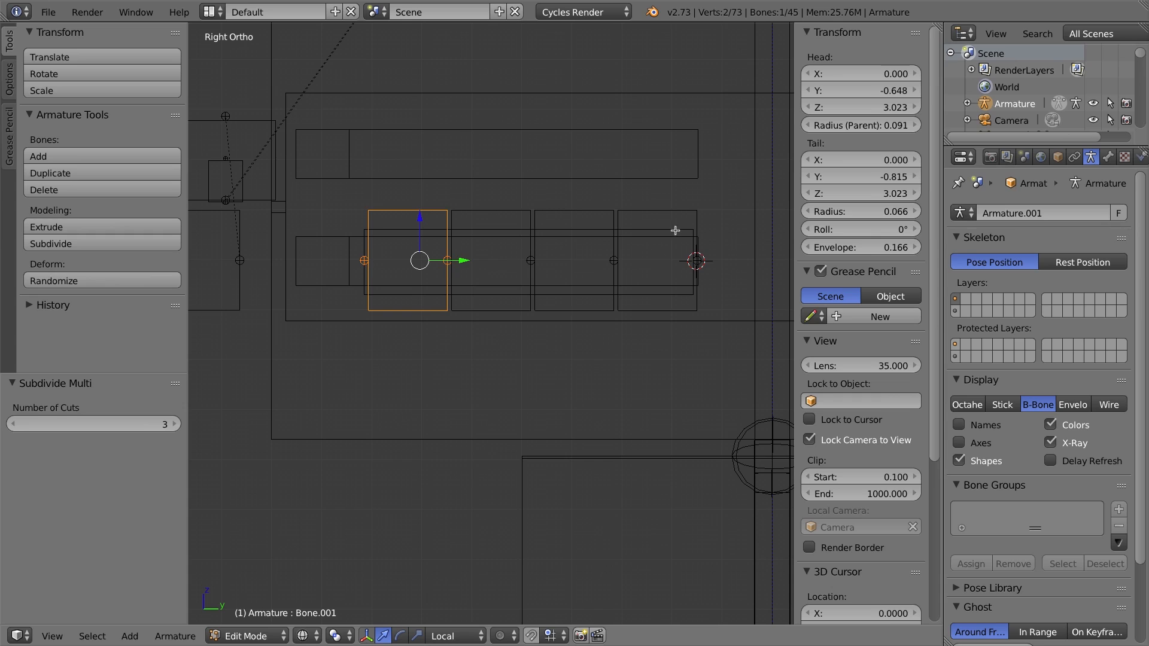
drag(462, 262, 374, 265)
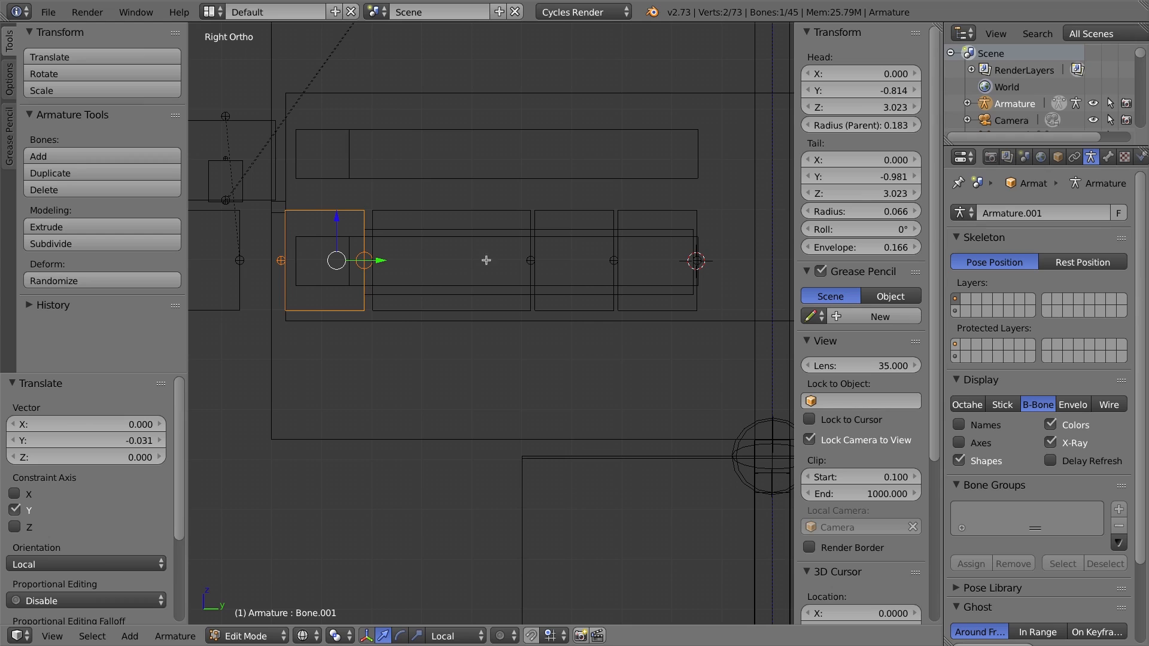
Move the third segment along Y to a head of about -0.487 and shorten its tail to about -0.554.
right_click(509, 216)
right_click(649, 255)
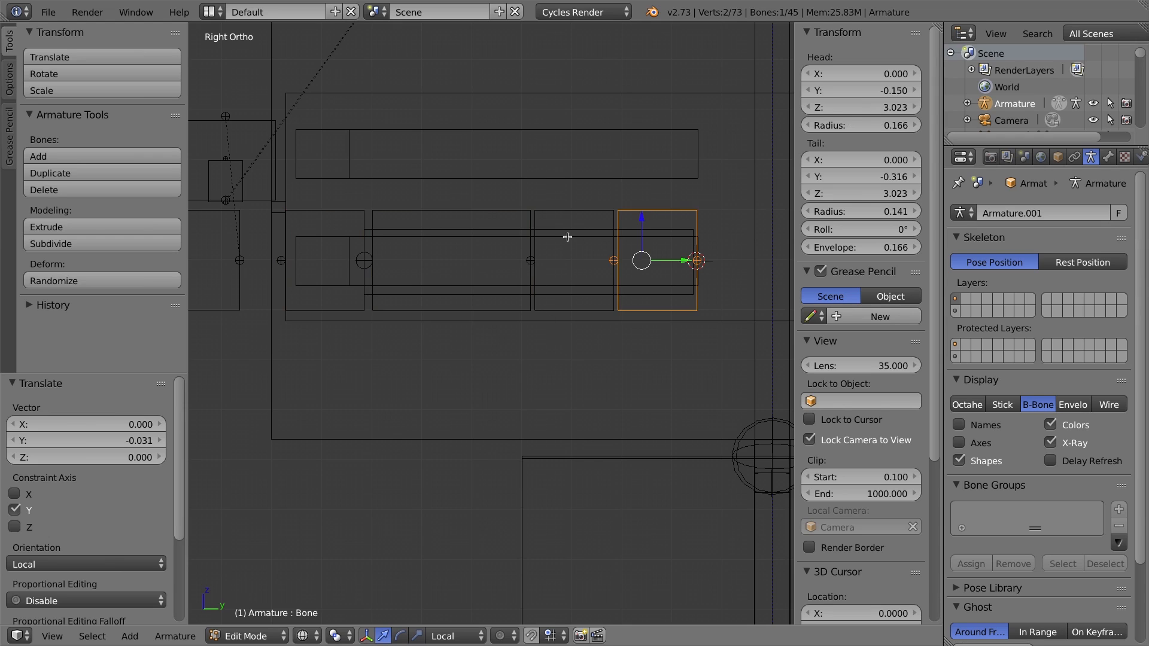
right_click(531, 261)
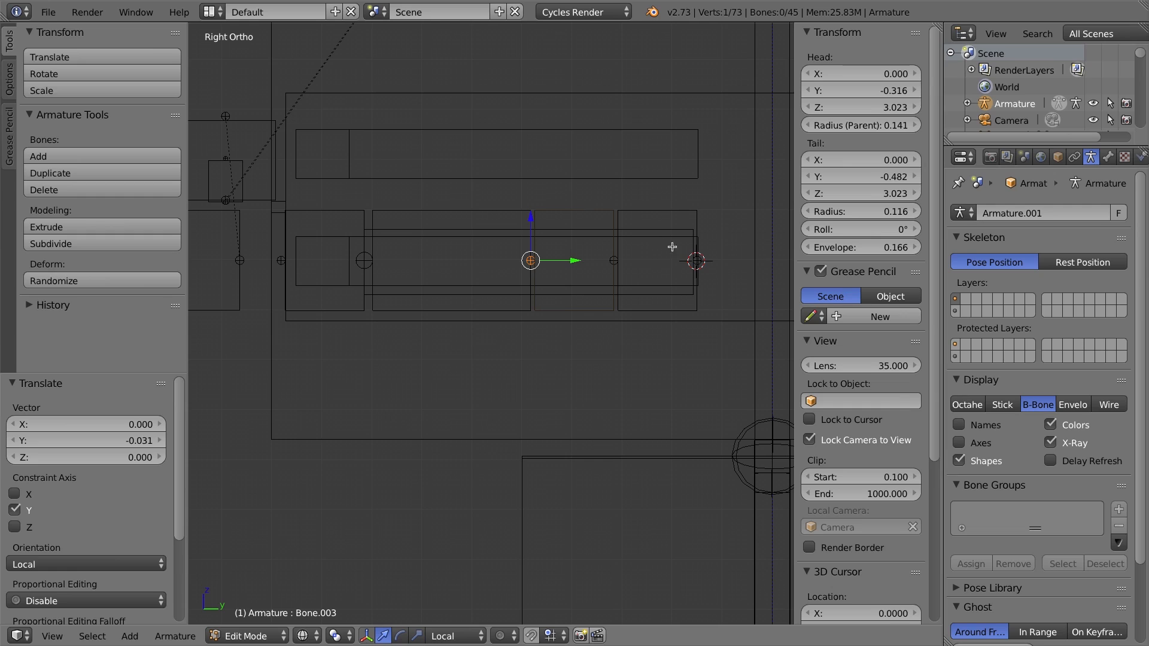
right_click(588, 214)
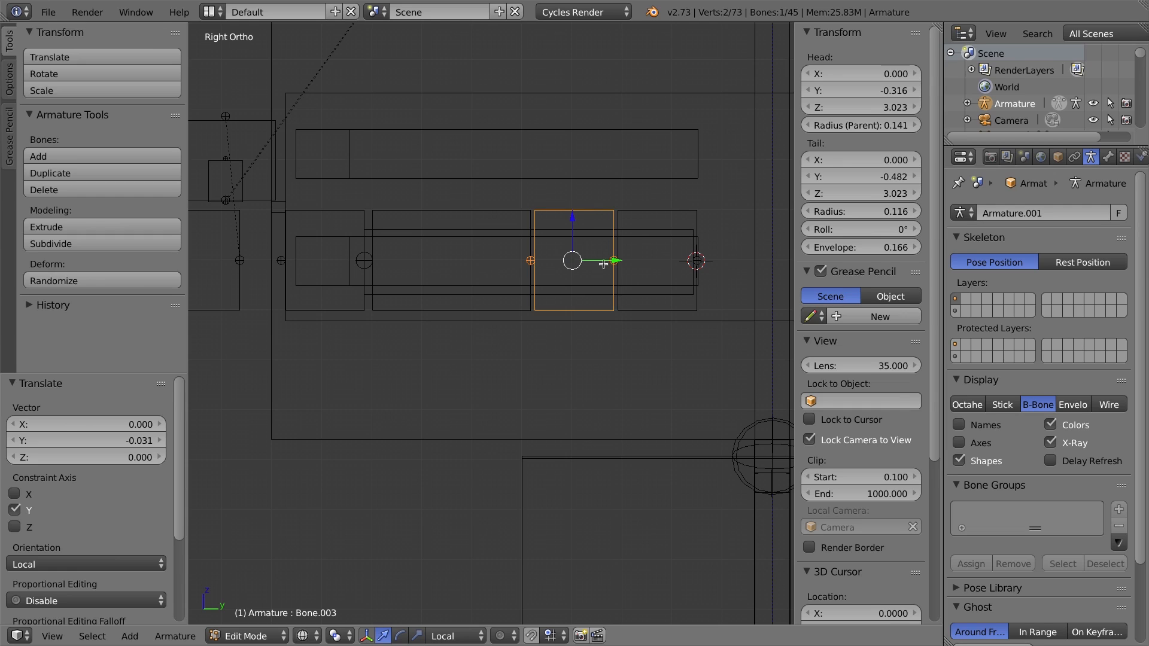
drag(615, 261, 569, 261)
right_click(569, 261)
ctrl+click(482, 261)
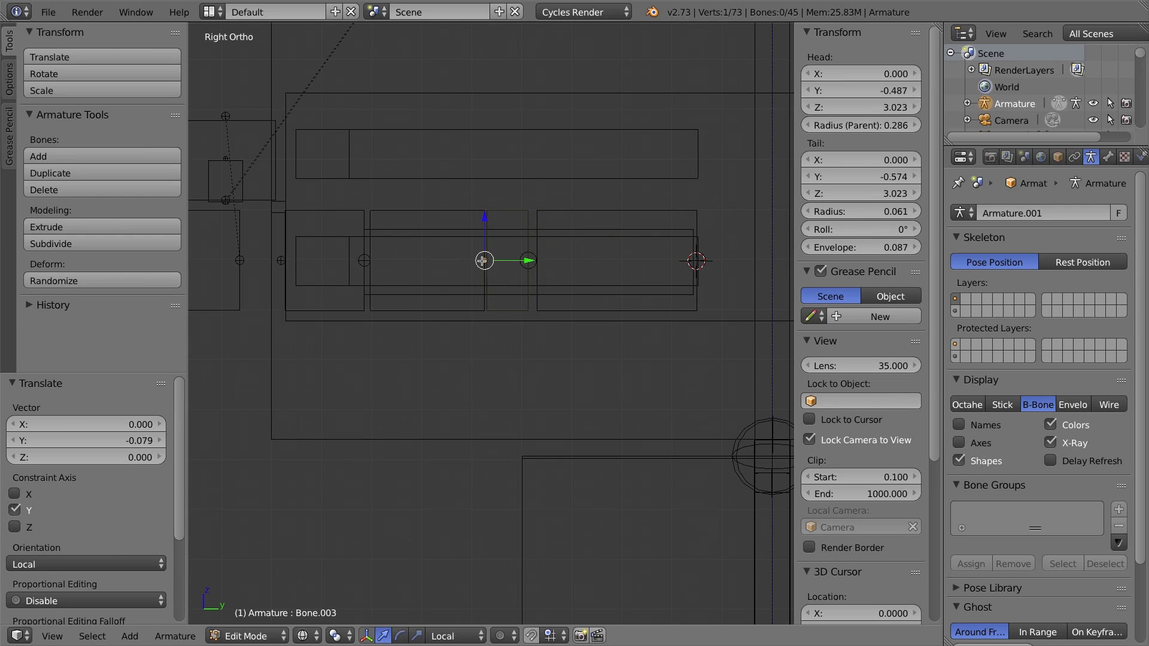
drag(521, 261, 530, 261)
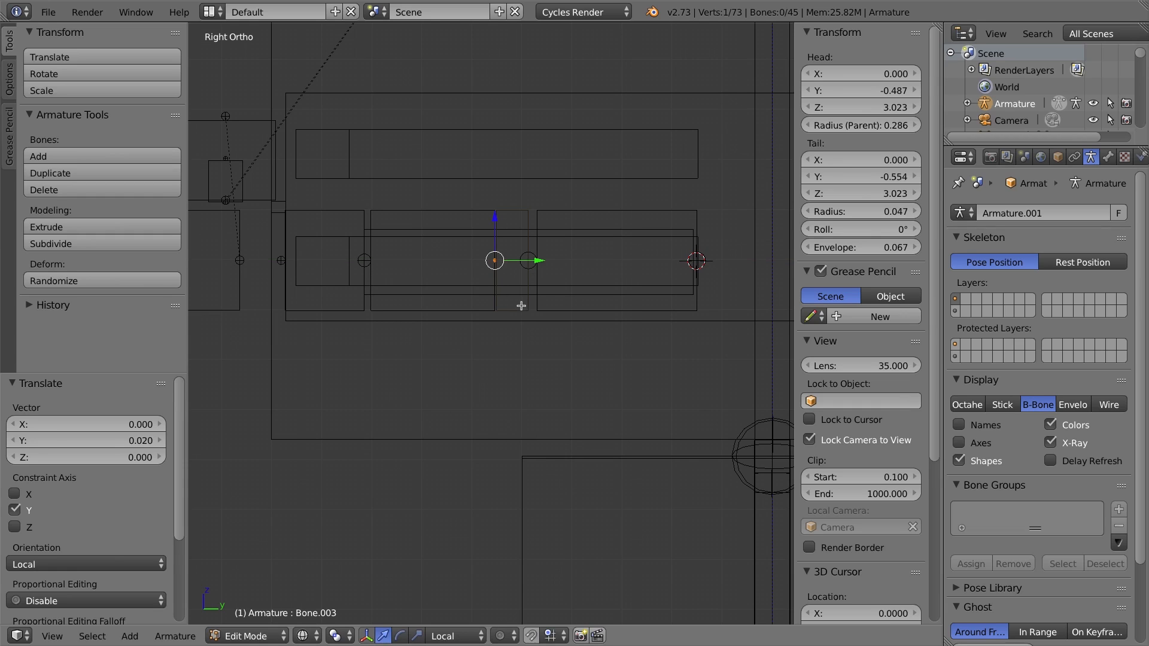
Open the bone properties and turn off Deform for the selected front and small third bones.
right_click(356, 218)
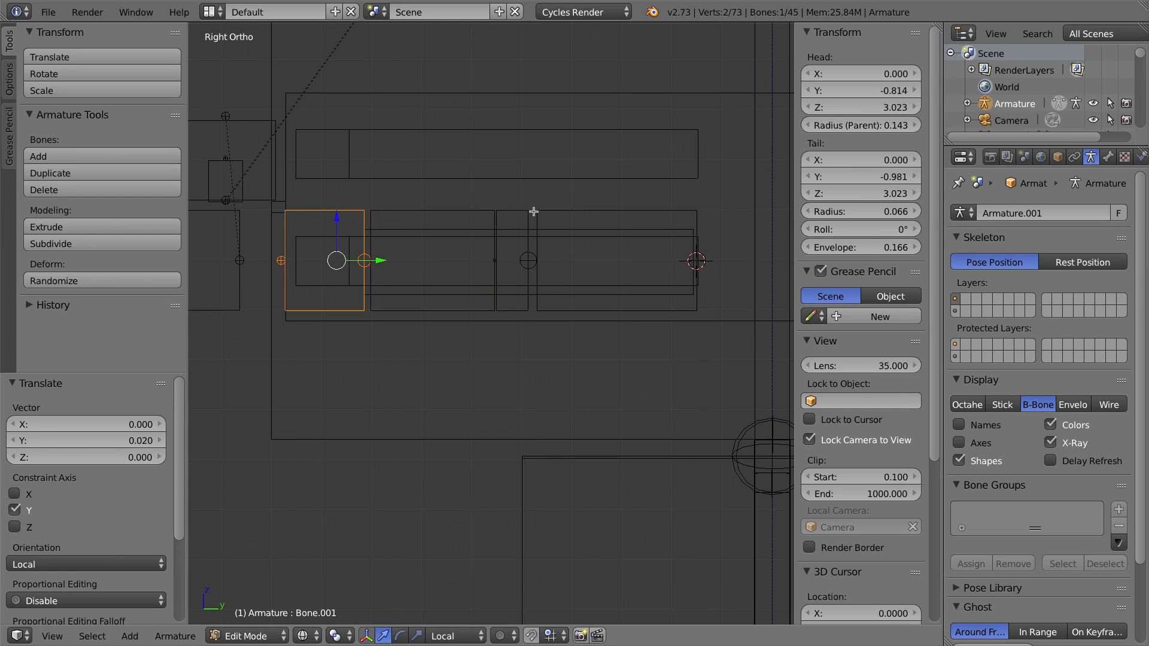
right_click(517, 225)
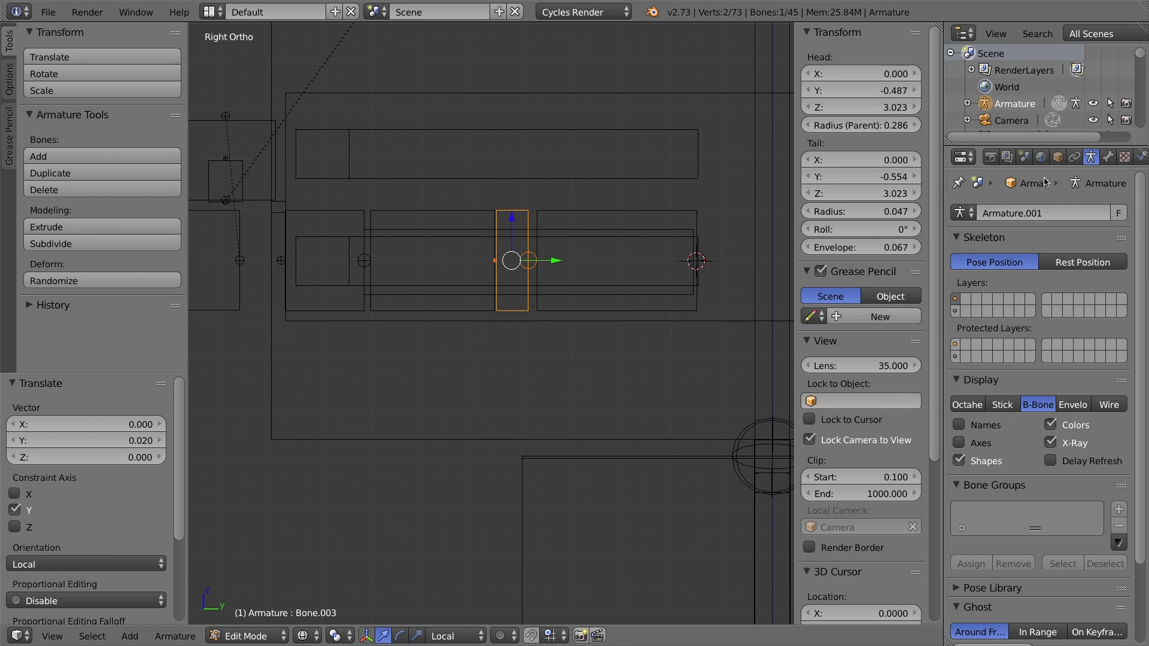
click(1108, 157)
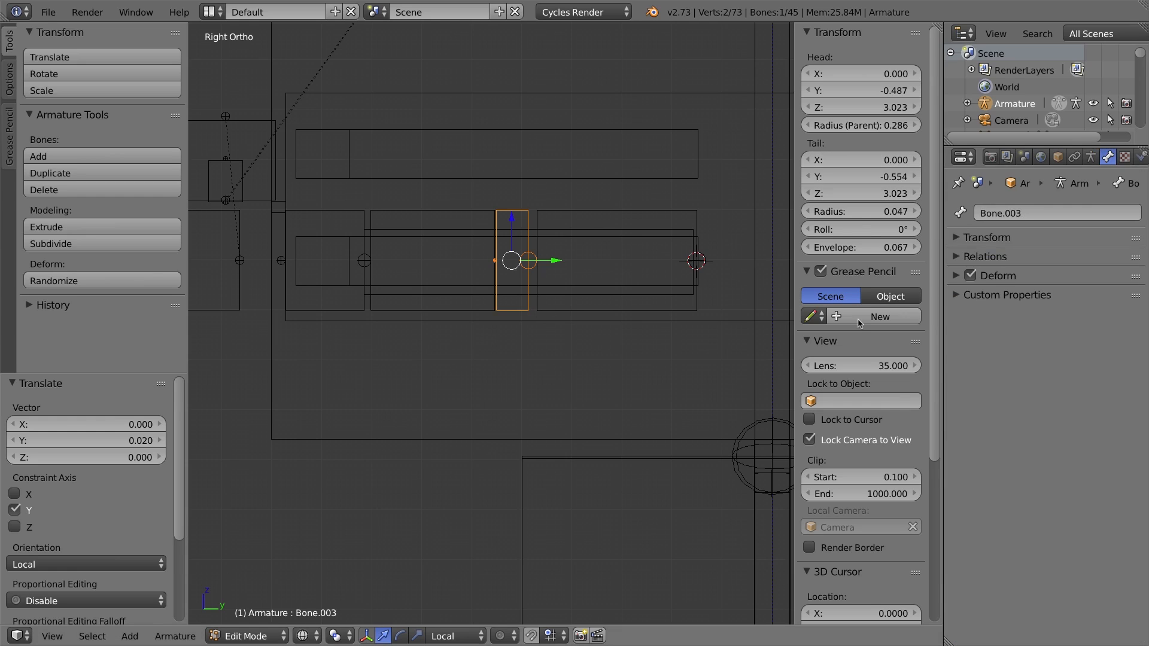
click(970, 275)
Clear the parent of the front bone so it is no longer connected to the chain.
right_click(360, 213)
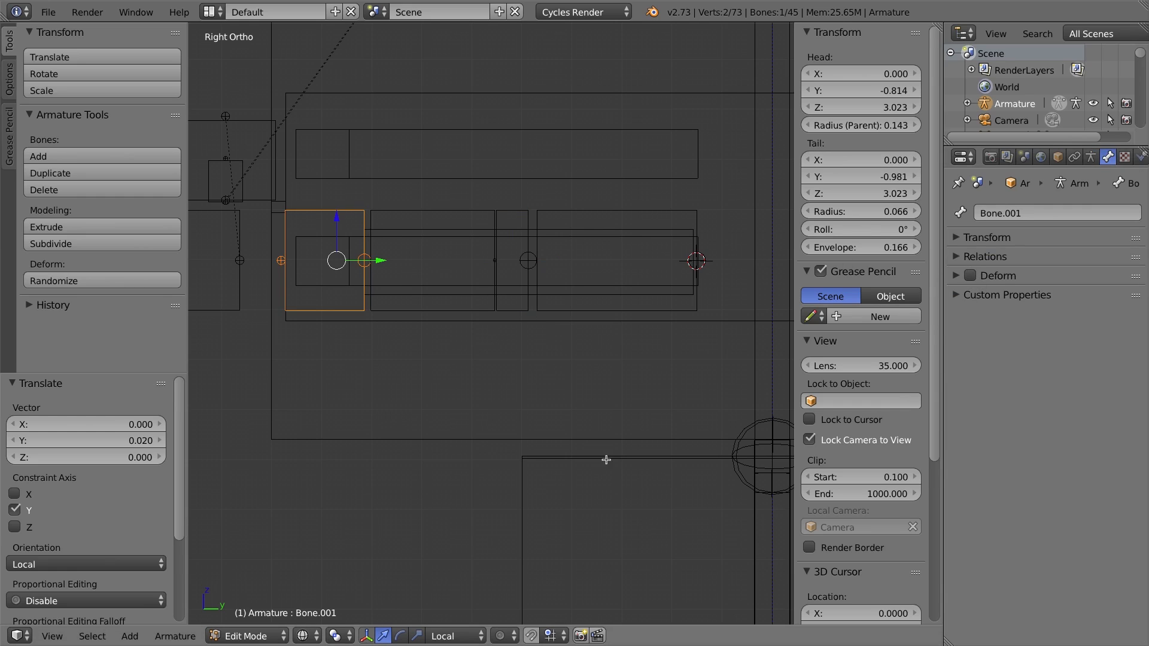
right_click(428, 212)
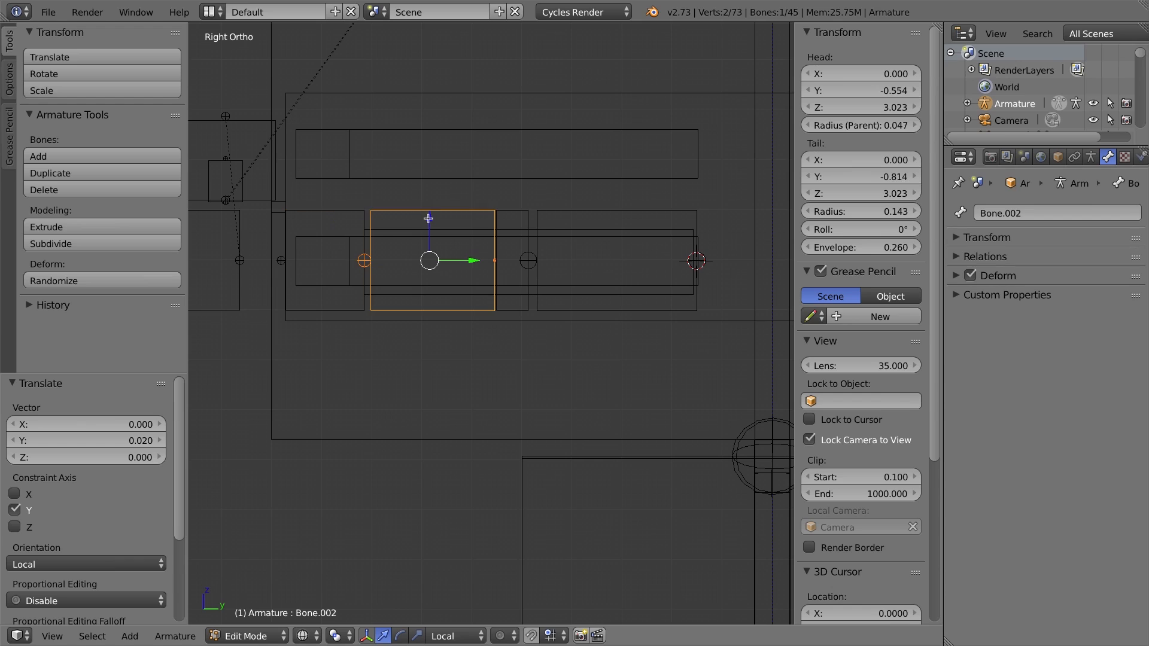
right_click(333, 210)
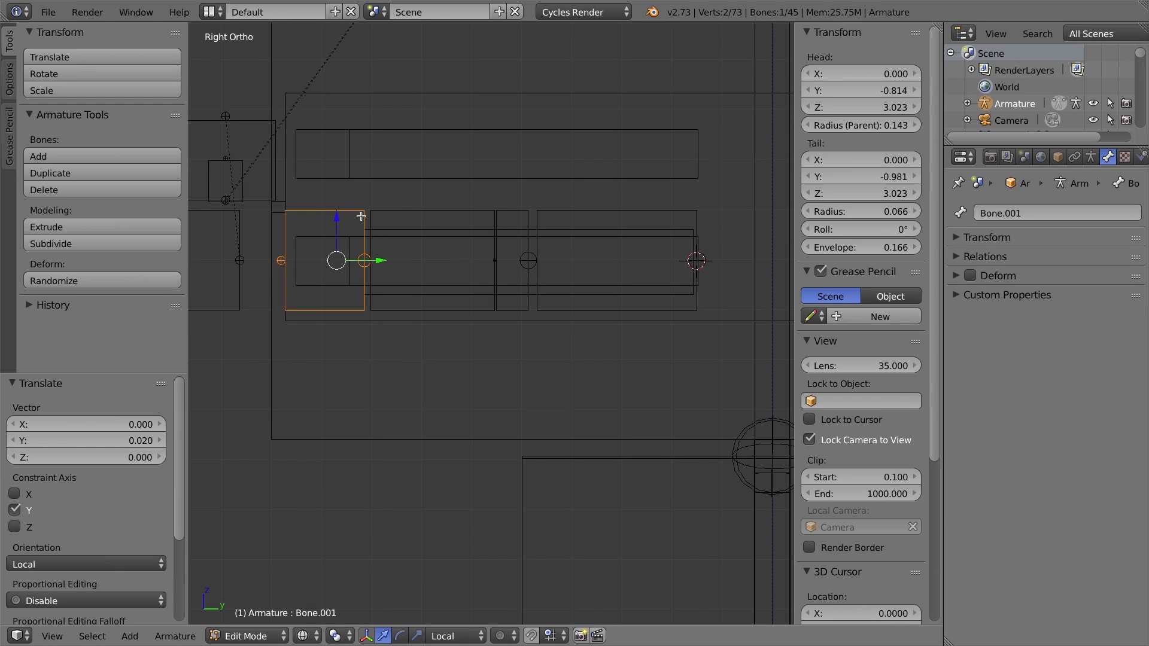
right_click(397, 207)
right_click(510, 208)
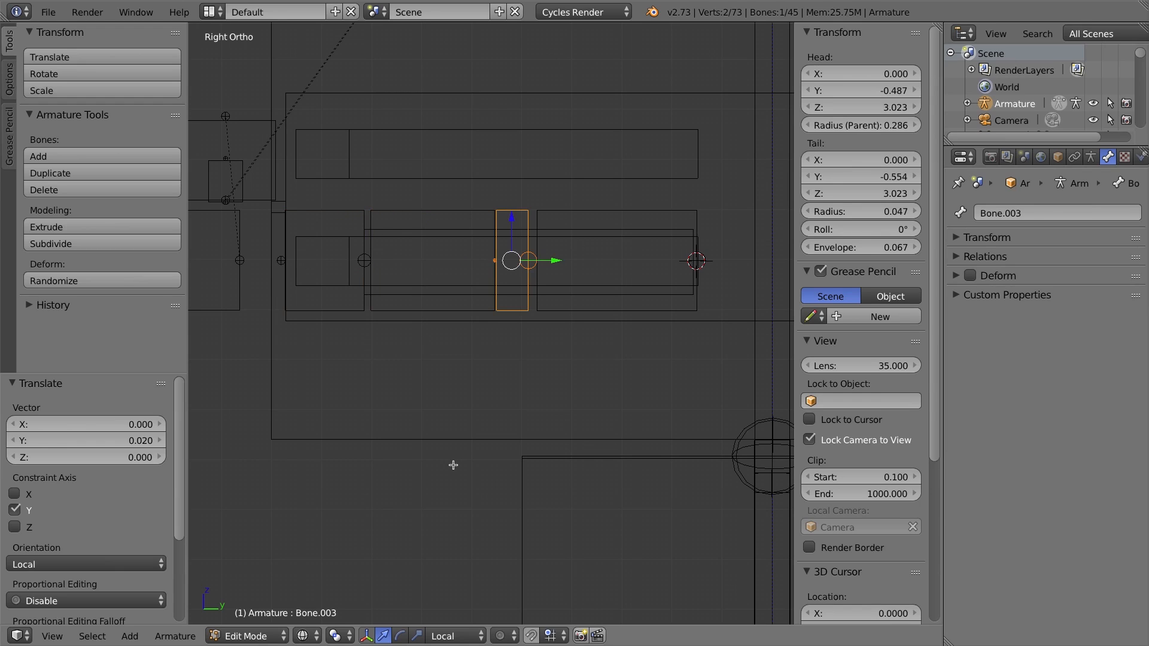
right_click(323, 213)
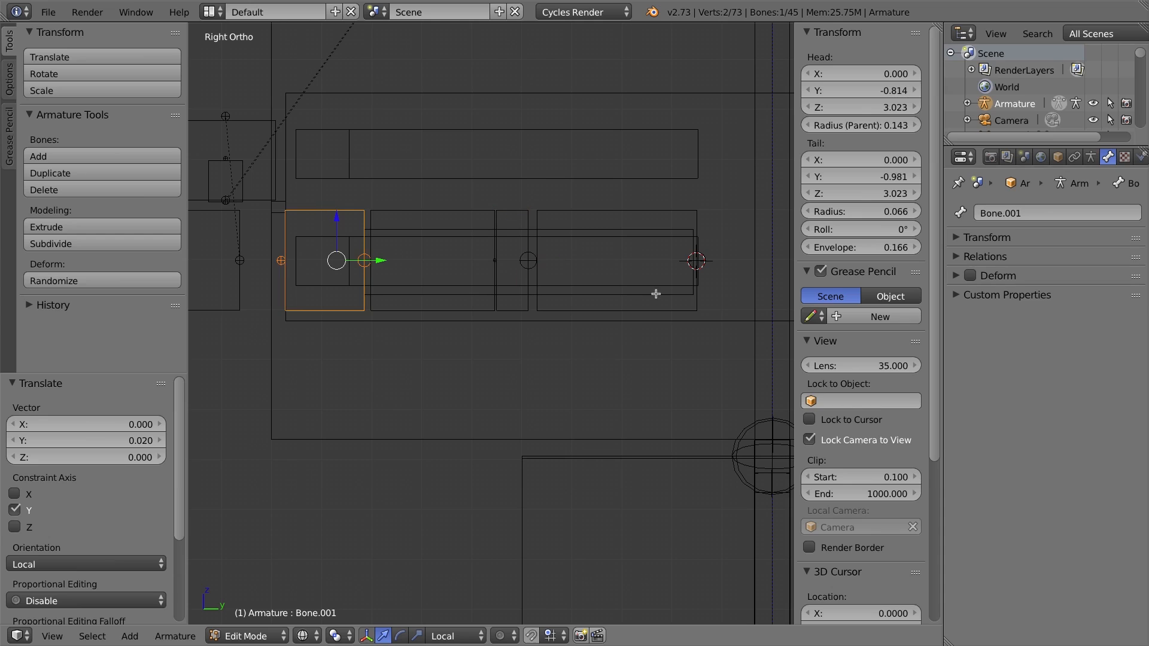
click(956, 258)
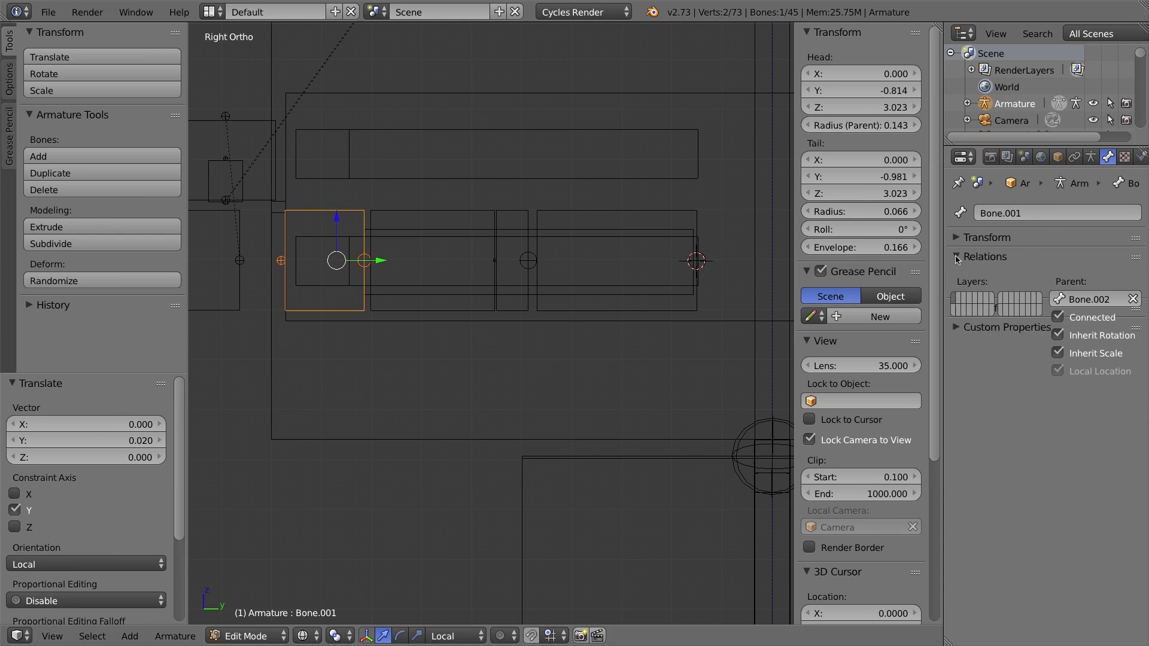
click(1133, 298)
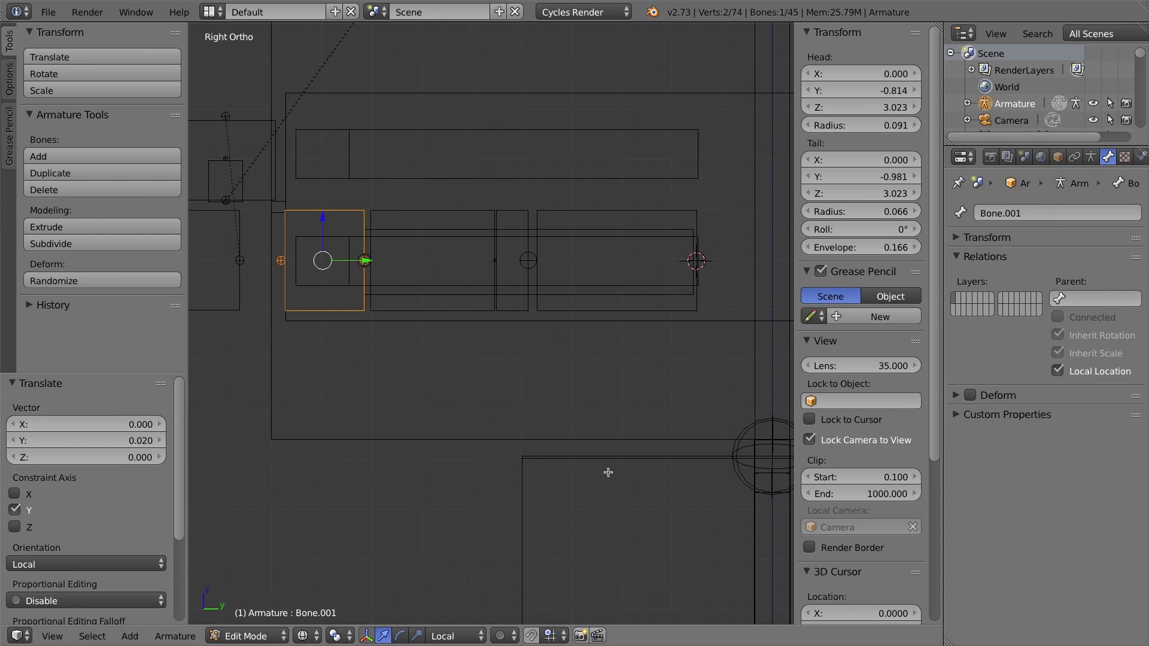
Rename the rear bone of the chain to face-tongue01.
right_click(514, 213)
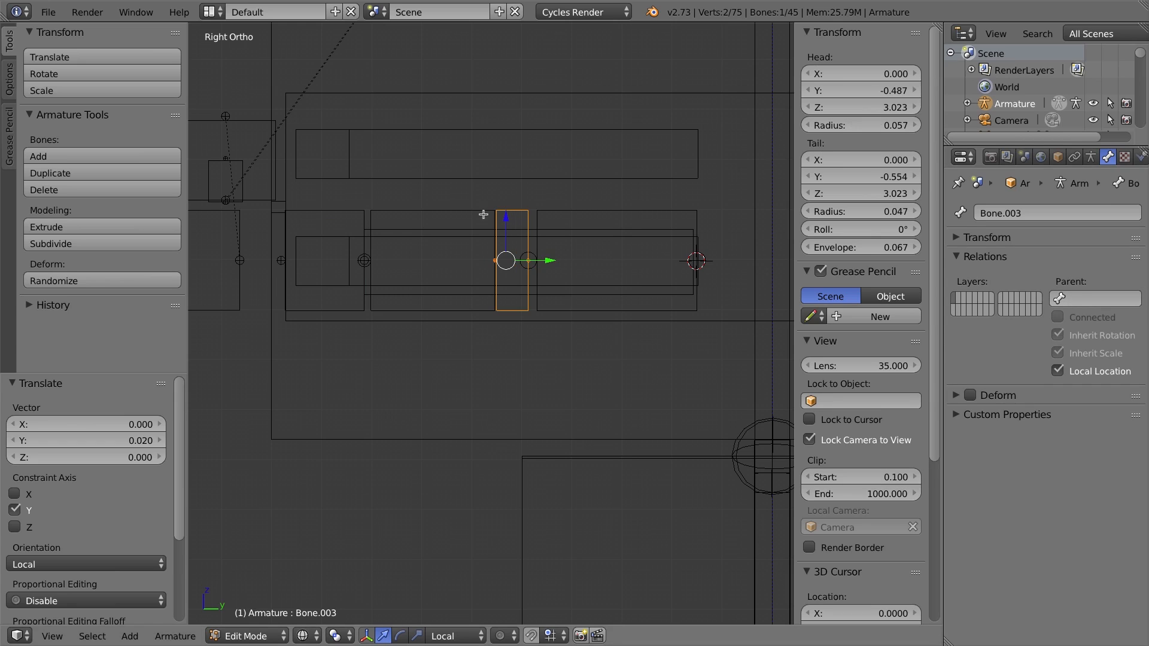
right_click(576, 214)
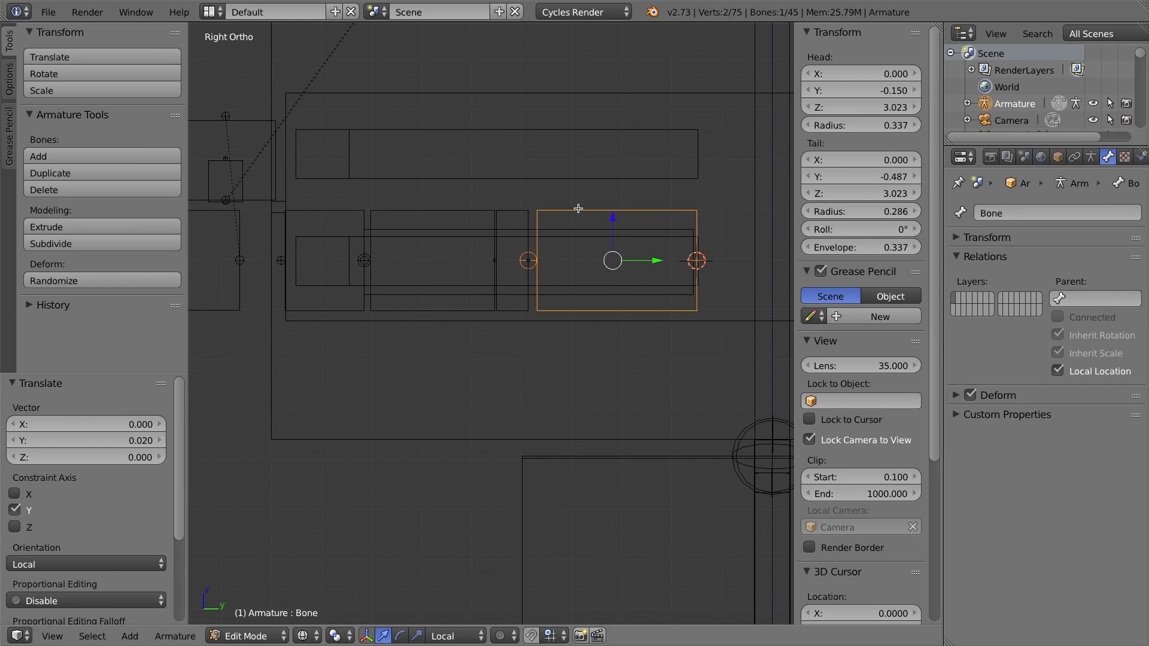
click(1070, 214)
text(face-tongue01)
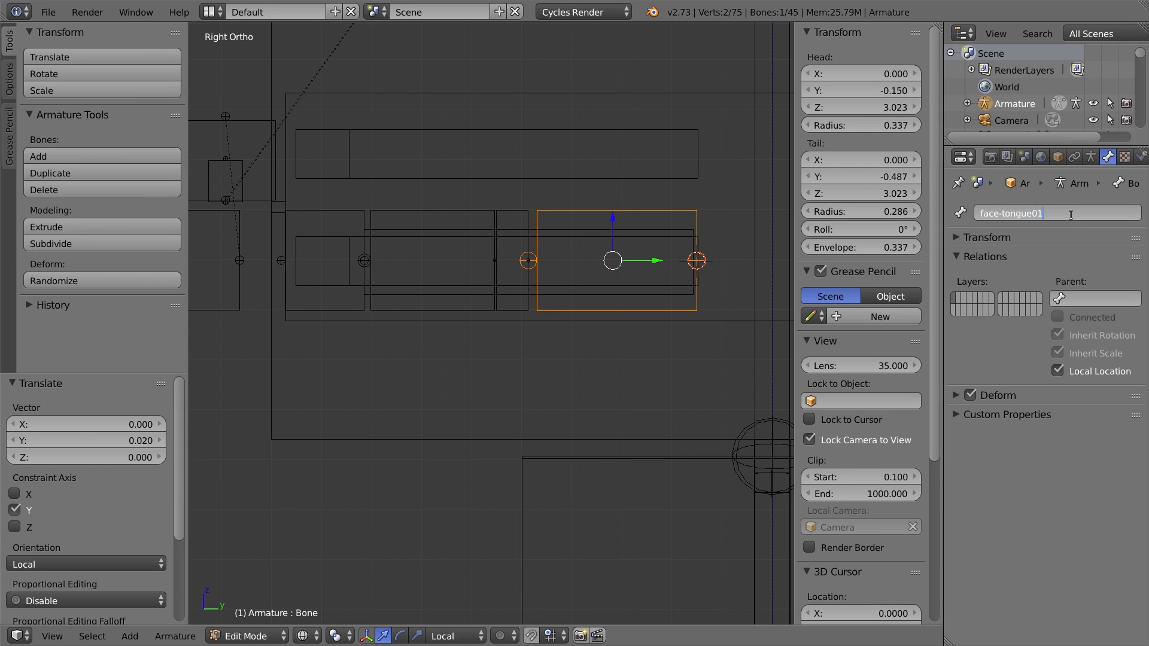
key(Return)
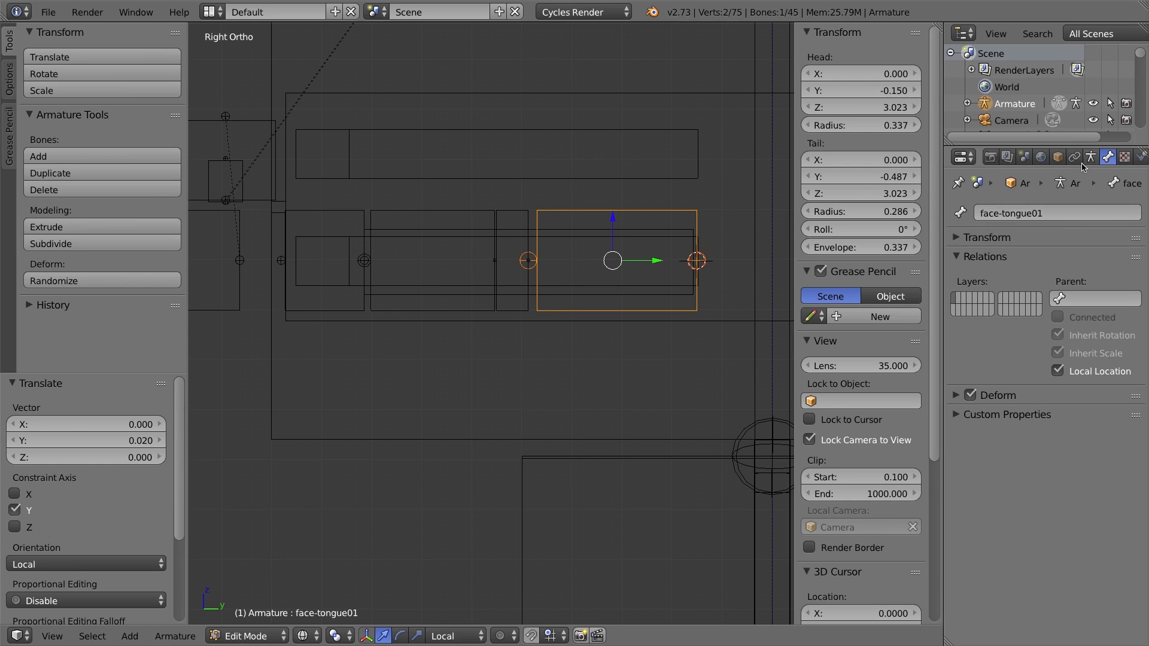
Rename the small third bone to face-ttarget01.
right_click(517, 214)
click(1037, 215)
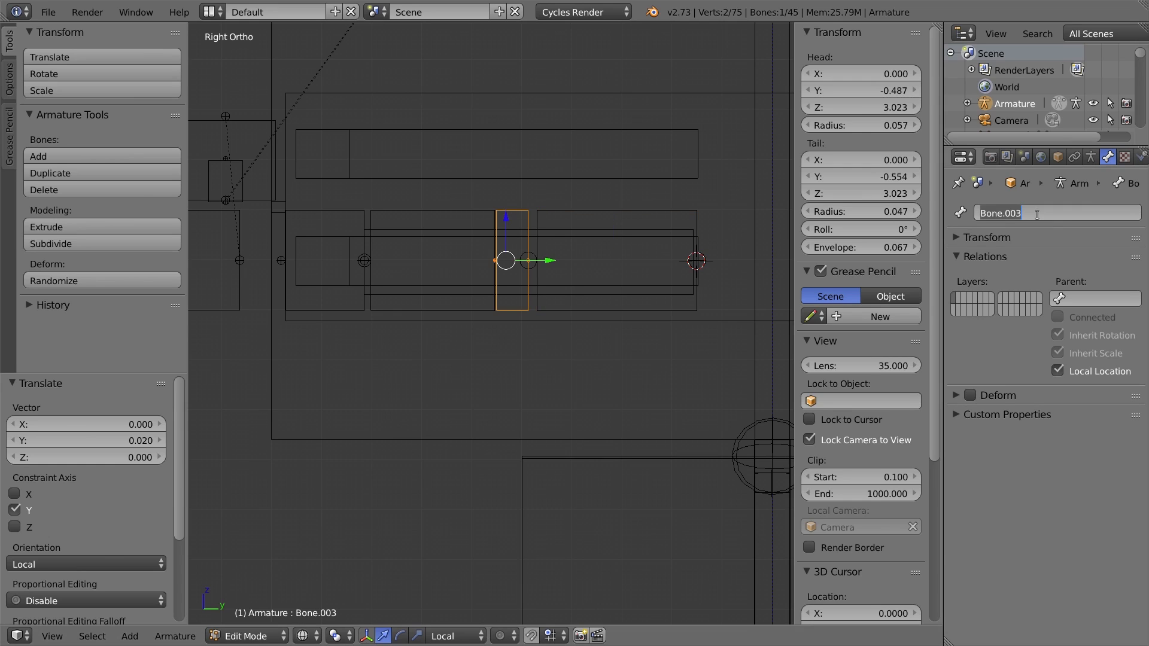
text(face-ttarget)
key(Return)
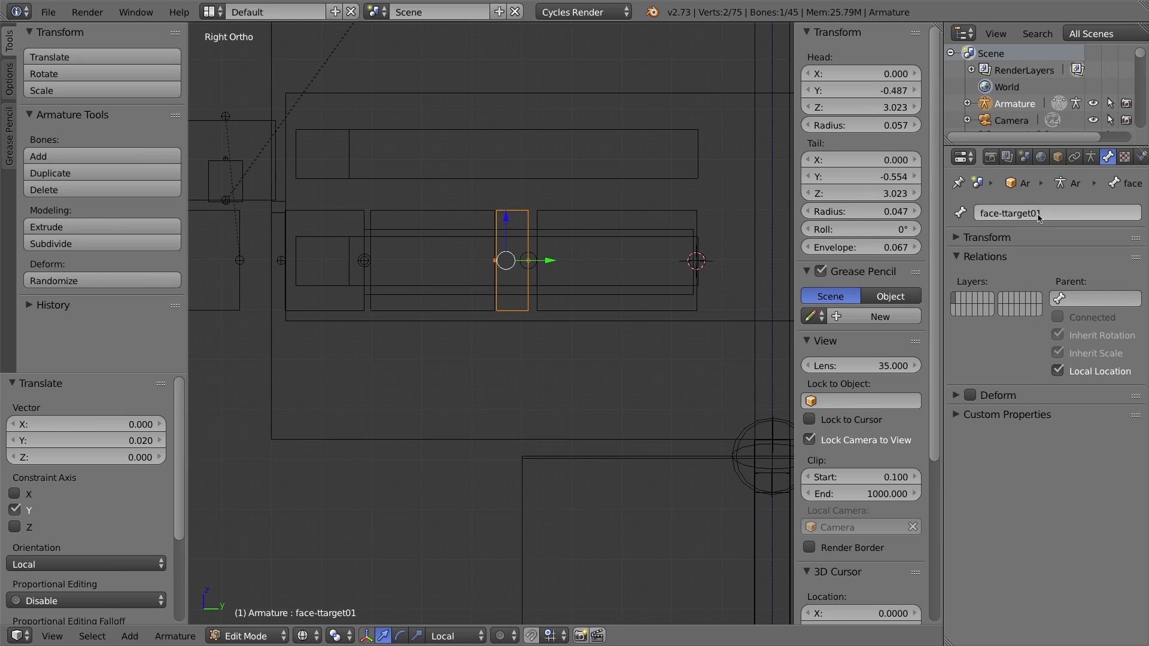
Rename the front bone to face-ttarget02.
right_click(351, 210)
click(1044, 213)
text(face)
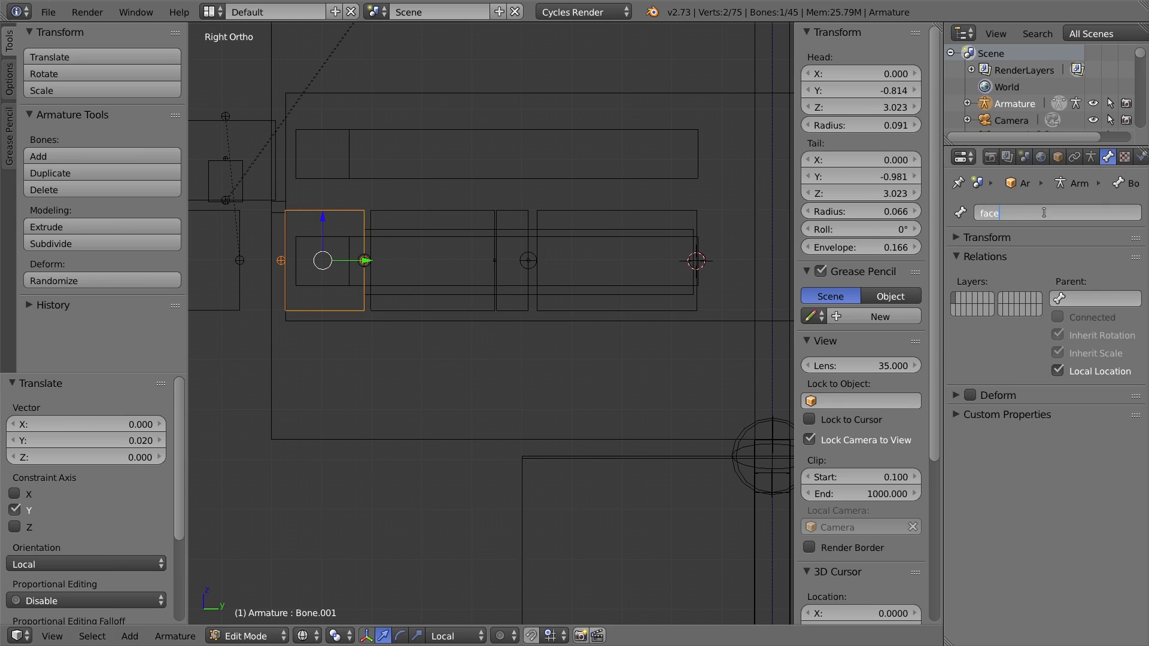
key(XF86AudioLowerVolume)
text(-ttarget02)
key(Return)
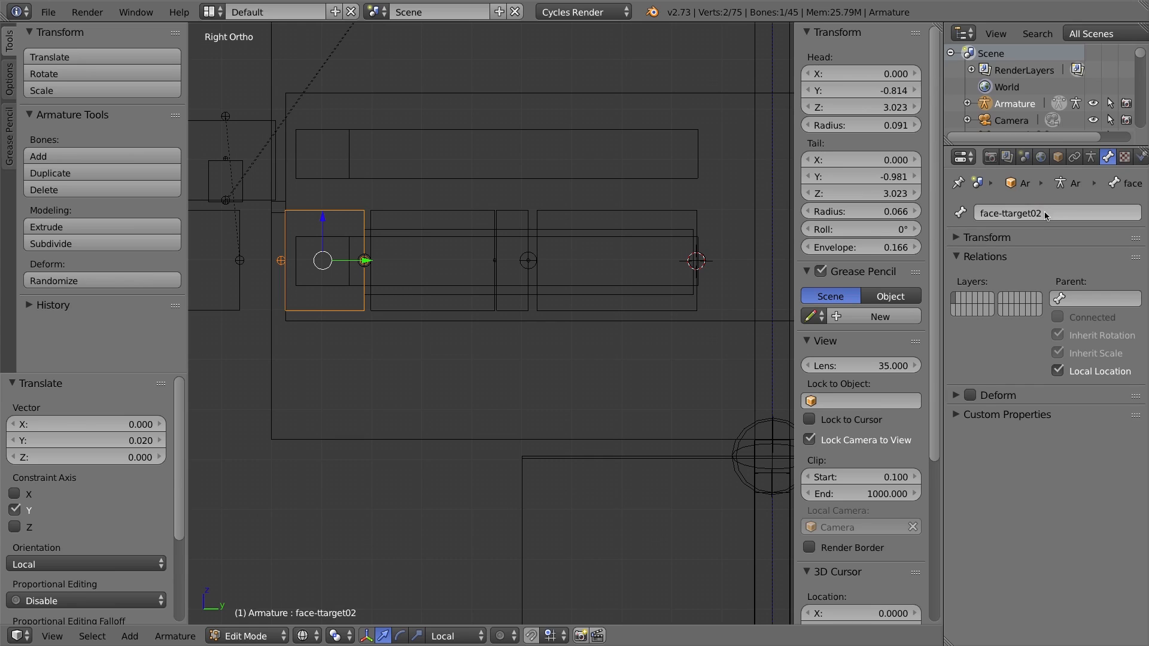
Rename the second bone of the chain to face-tongue02.
right_click(457, 211)
right_click(641, 206)
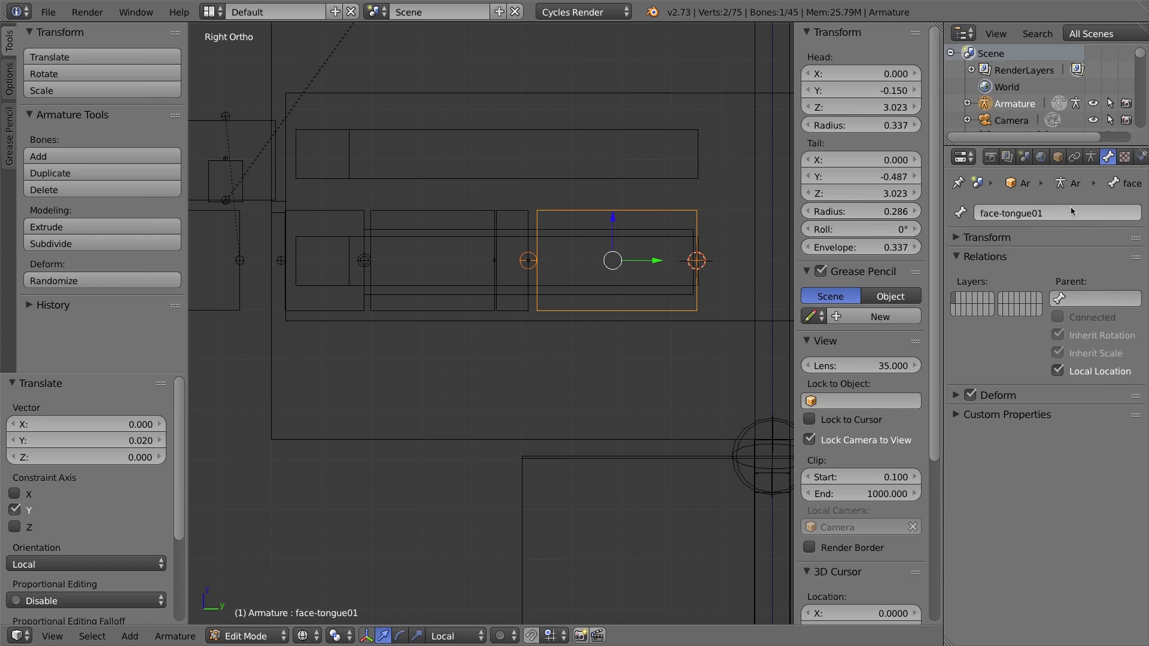
right_click(380, 209)
click(1034, 210)
text(face-tong)
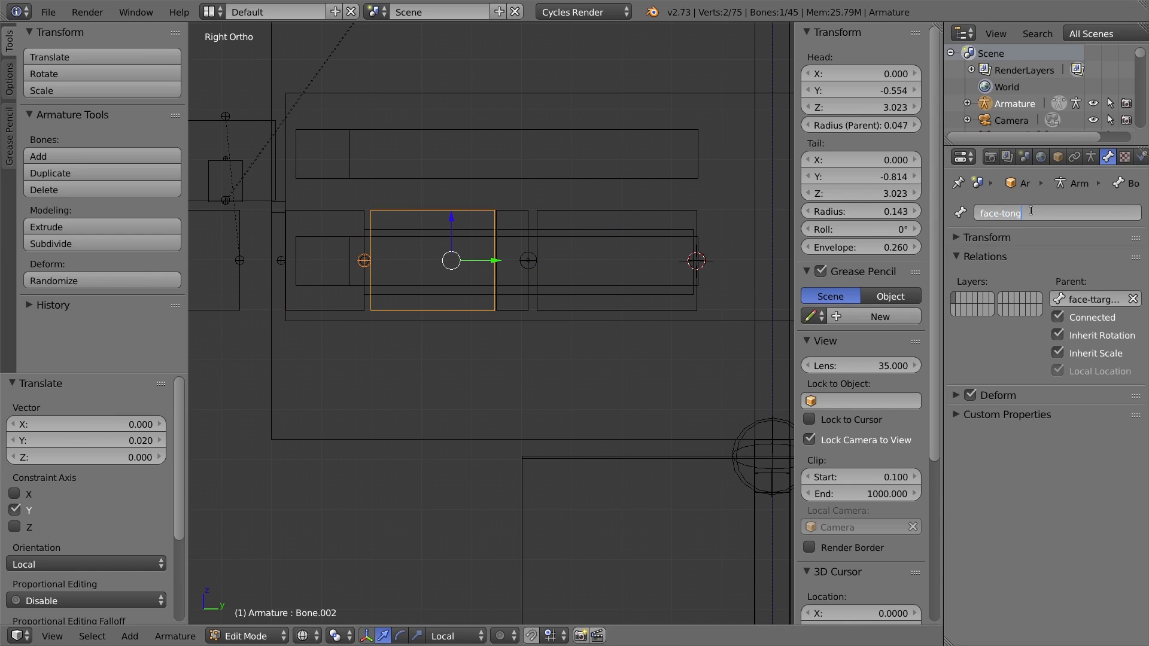
key(Return)
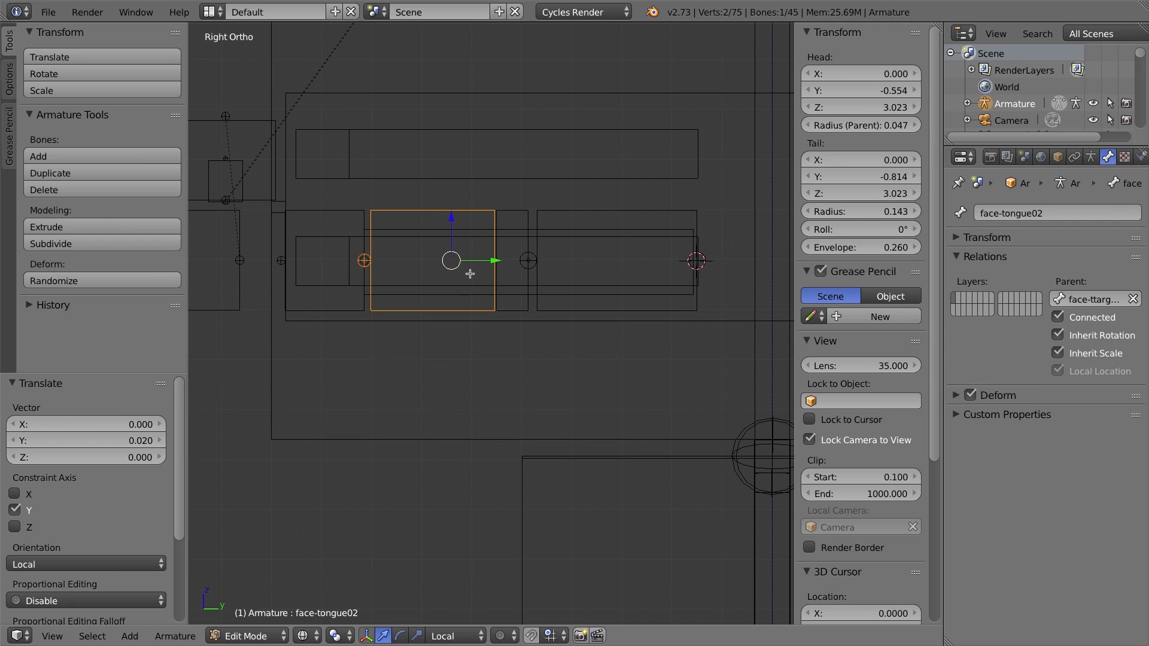
Inspect the parent relations of the tongue chain and tongue target bones one by one.
right_click(512, 211)
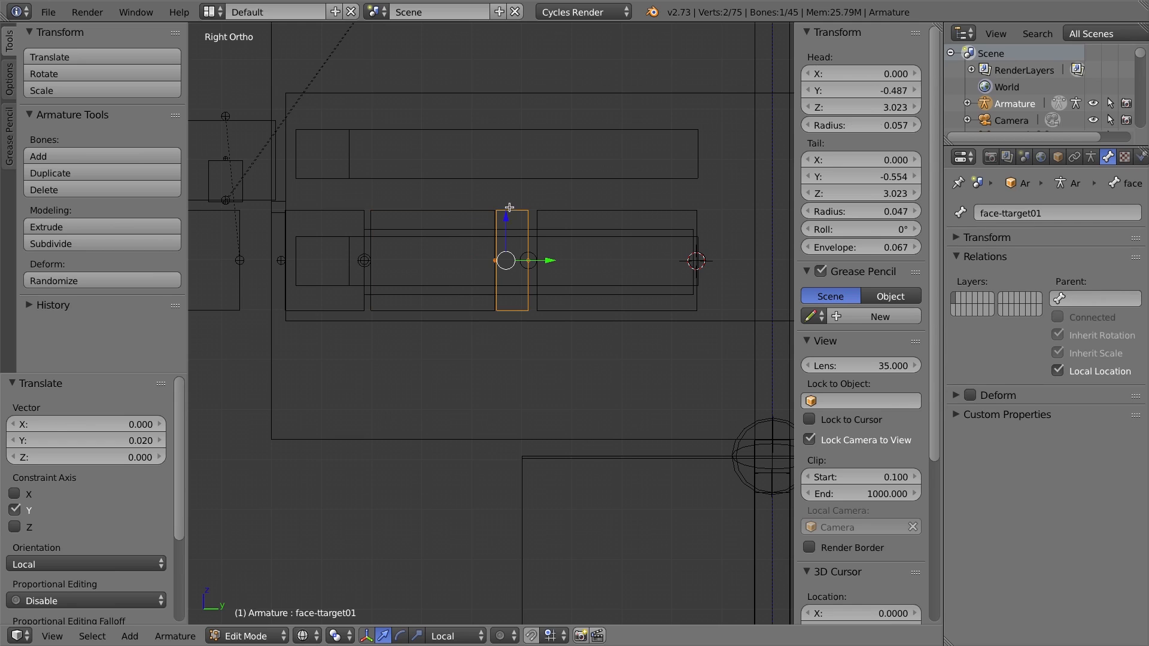
right_click(471, 210)
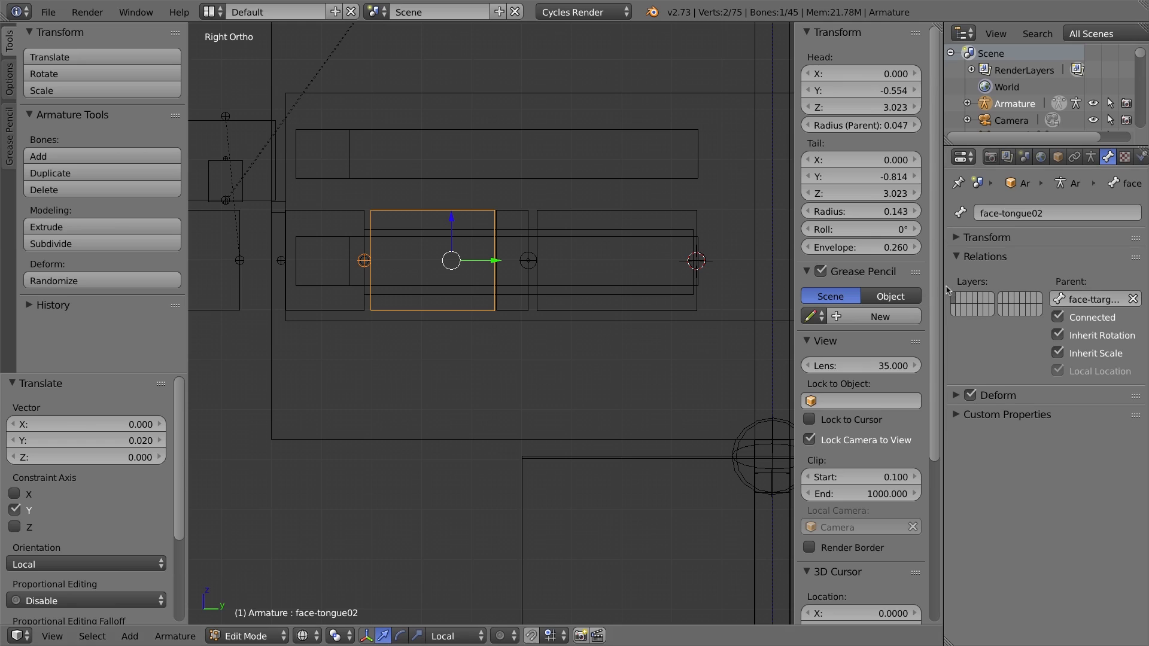
drag(945, 288, 877, 276)
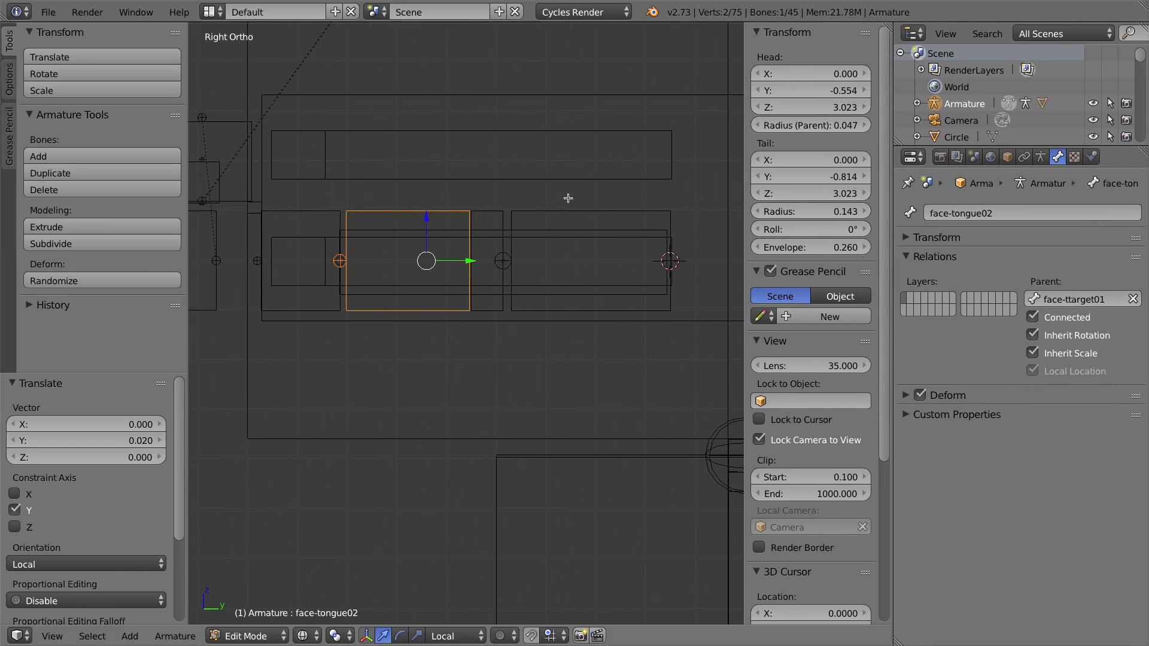
right_click(482, 213)
right_click(424, 214)
right_click(502, 209)
right_click(488, 210)
right_click(537, 213)
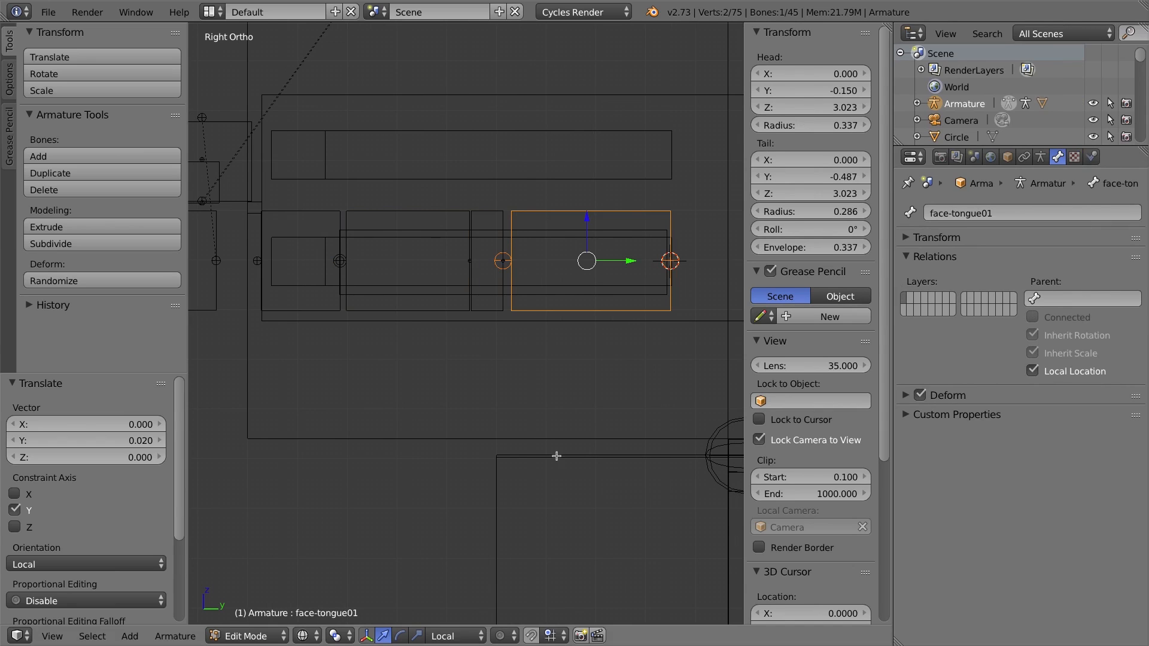
right_click(366, 210)
right_click(302, 213)
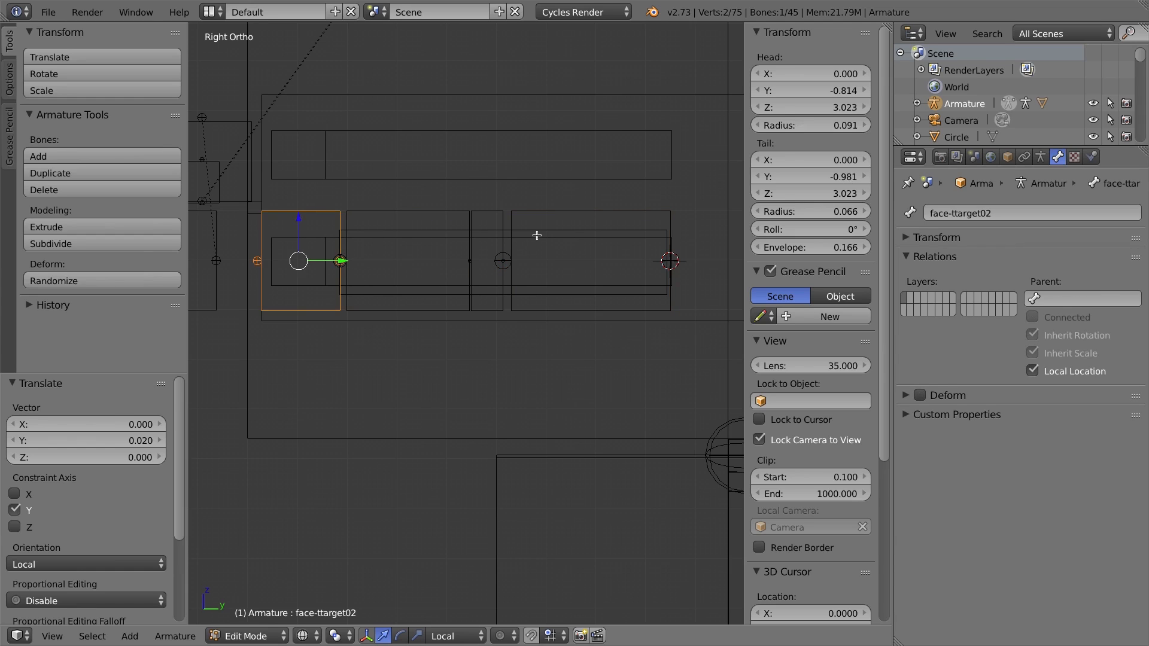
right_click(374, 215)
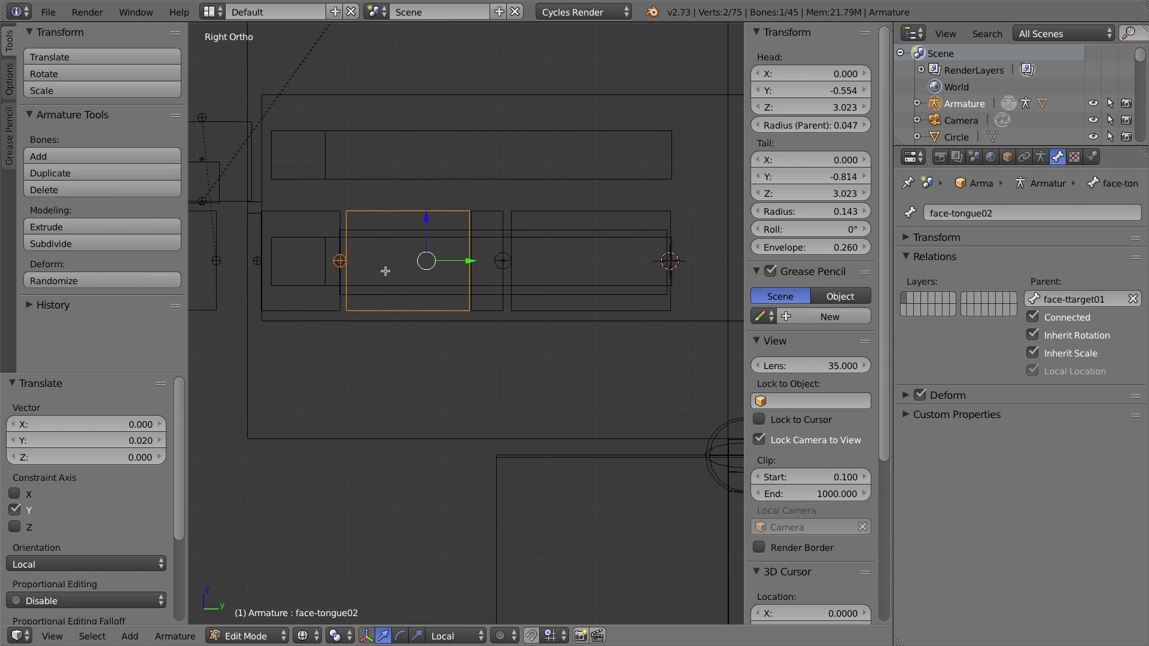
right_click(304, 214)
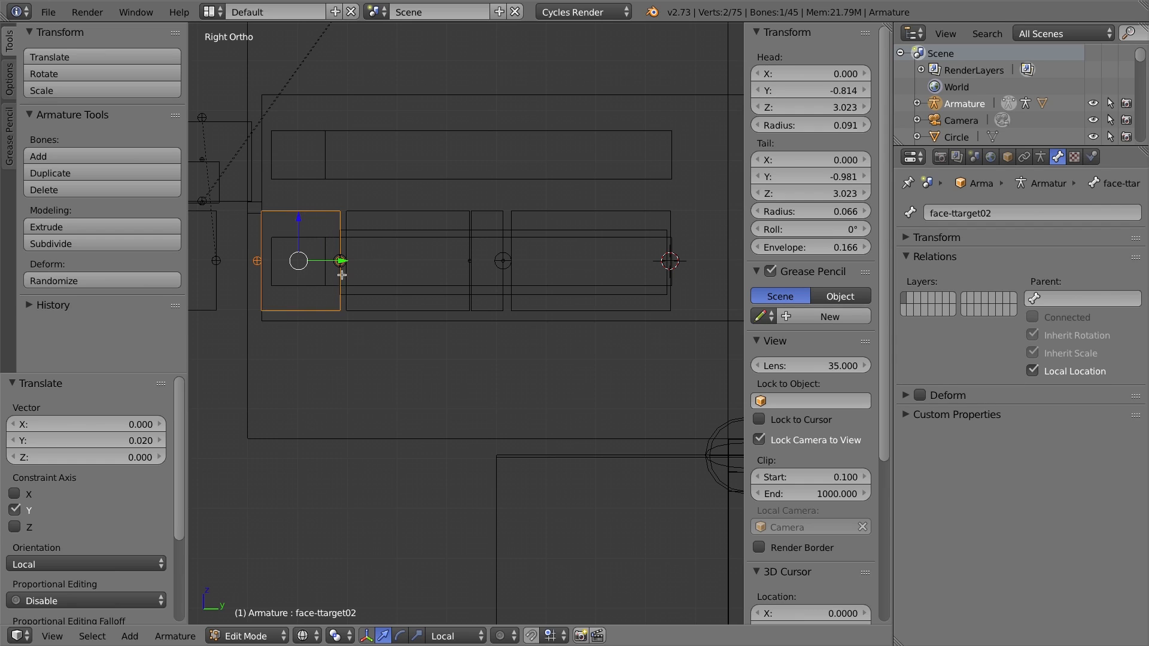
right_click(428, 213)
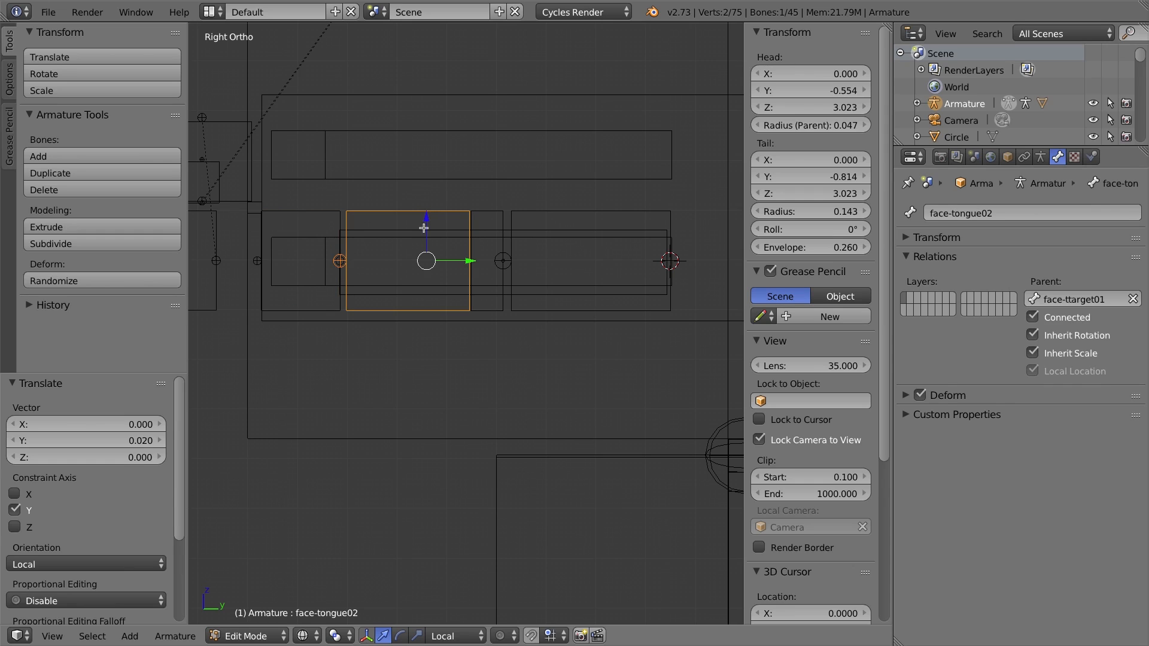
Enter Pose Mode and add a Stretch To bone constraint to face-tongue02.
key(ctrl+Tab)
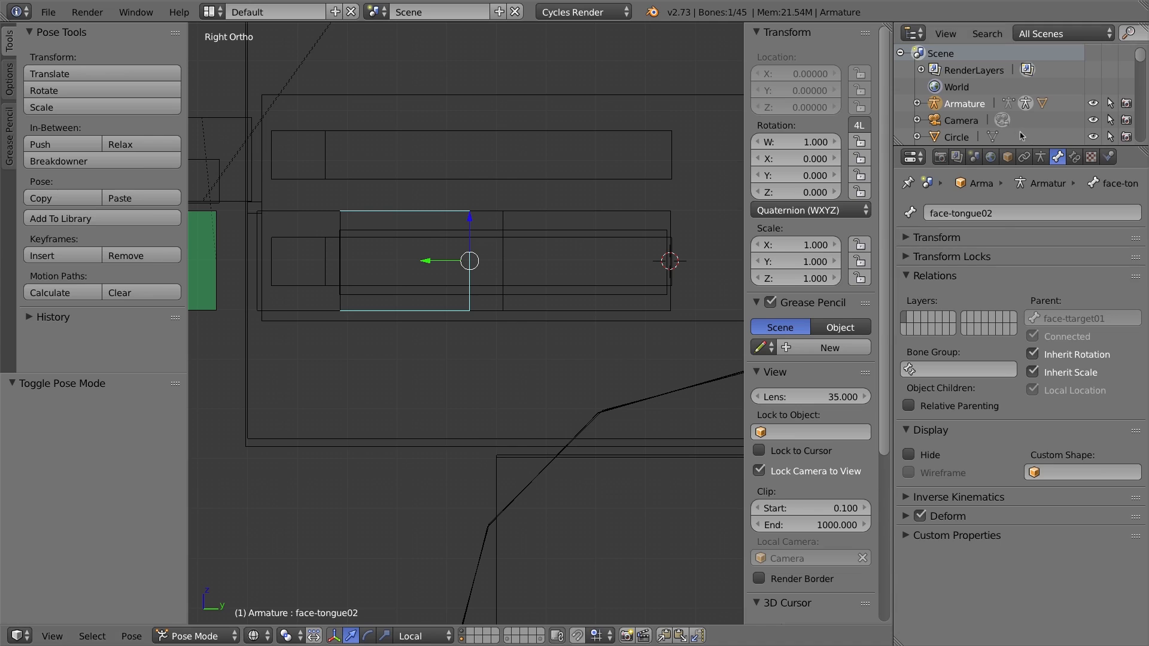
click(1074, 156)
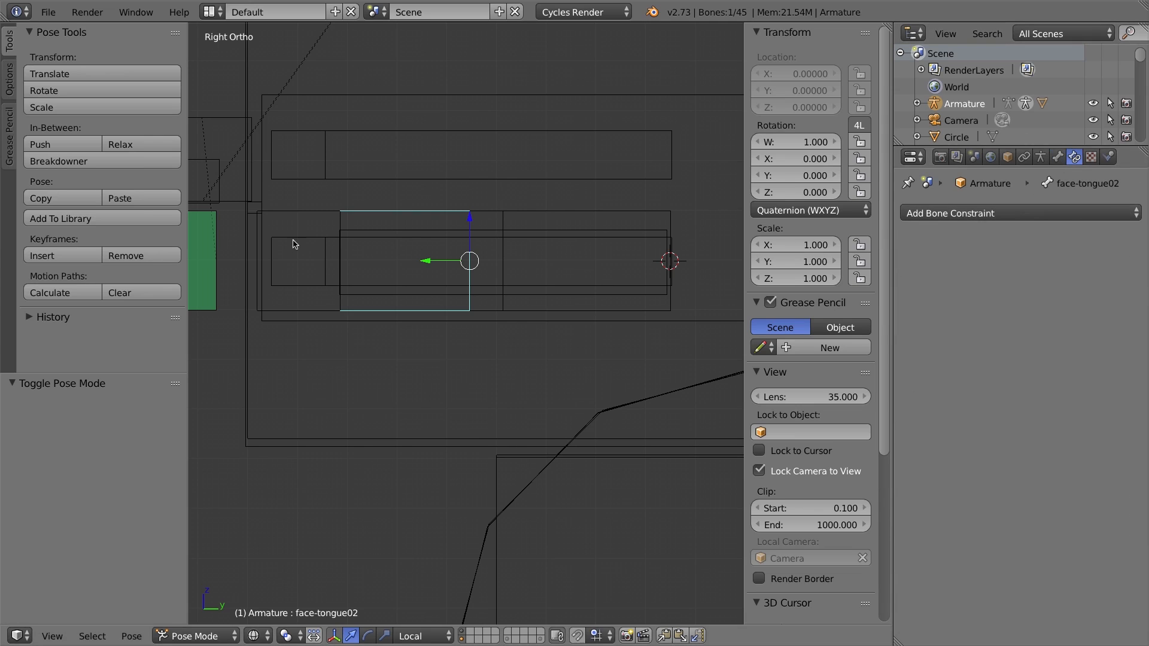
click(1012, 213)
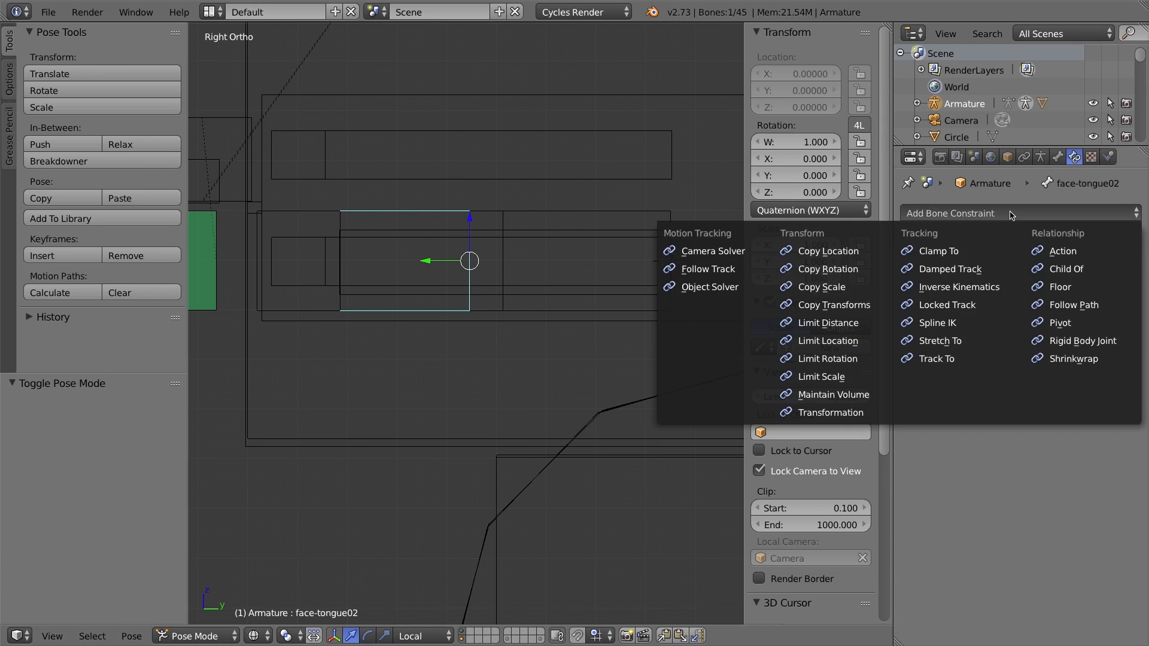
click(953, 342)
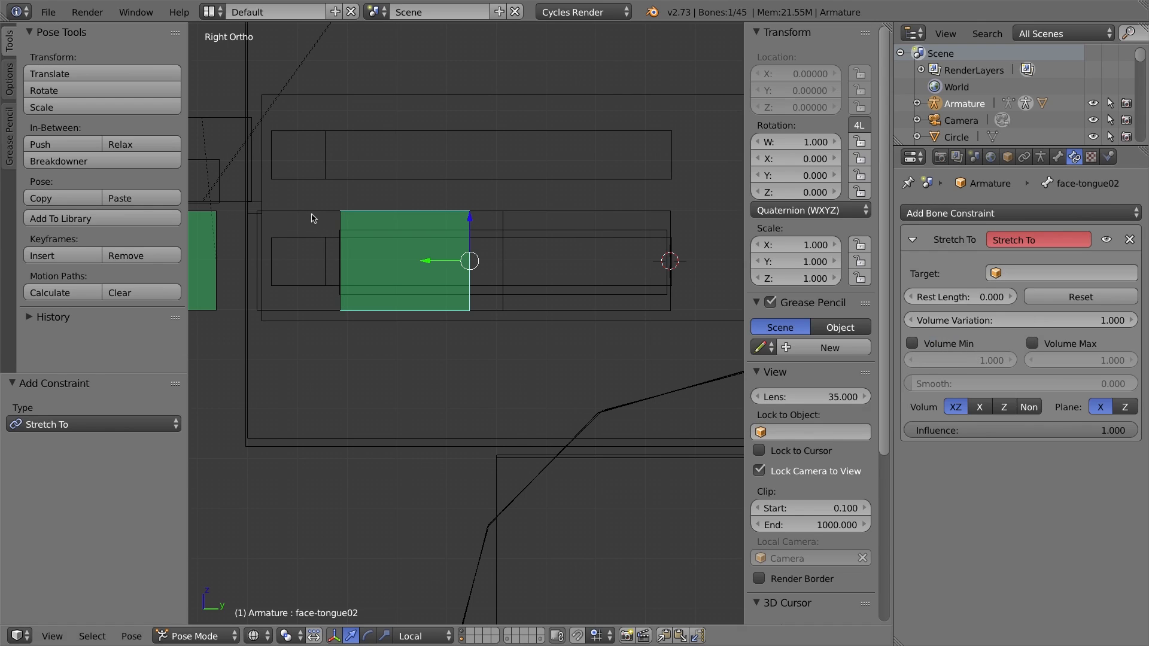
Set the Stretch To constraint's target to Armature with bone face-ttarget02.
click(1034, 274)
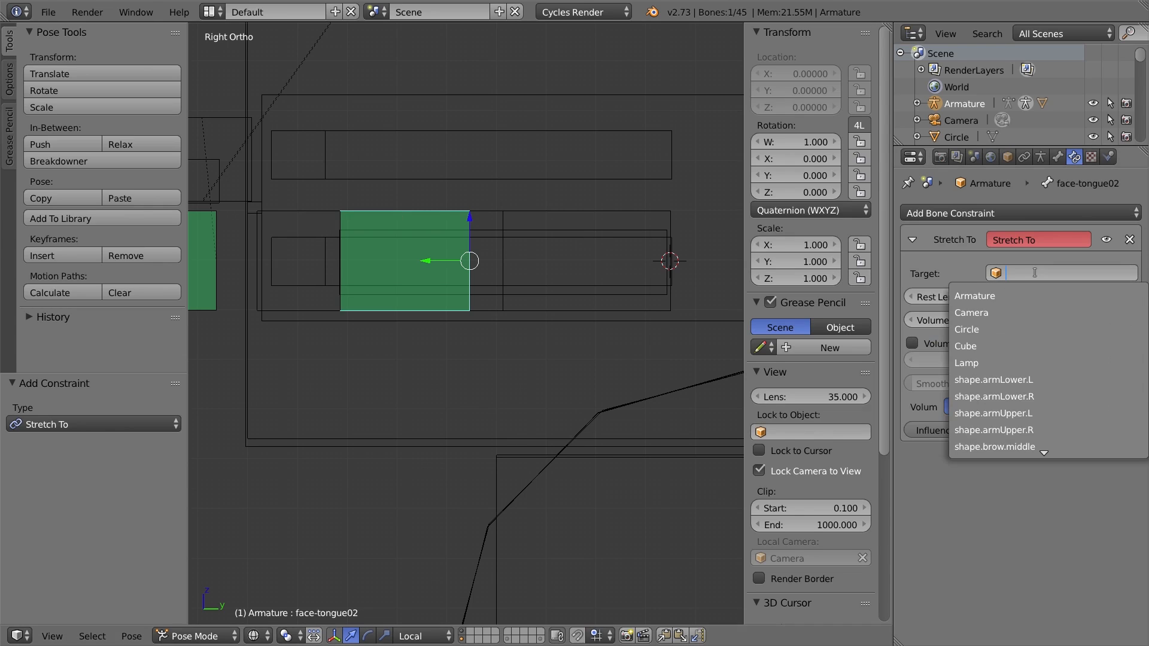
click(982, 296)
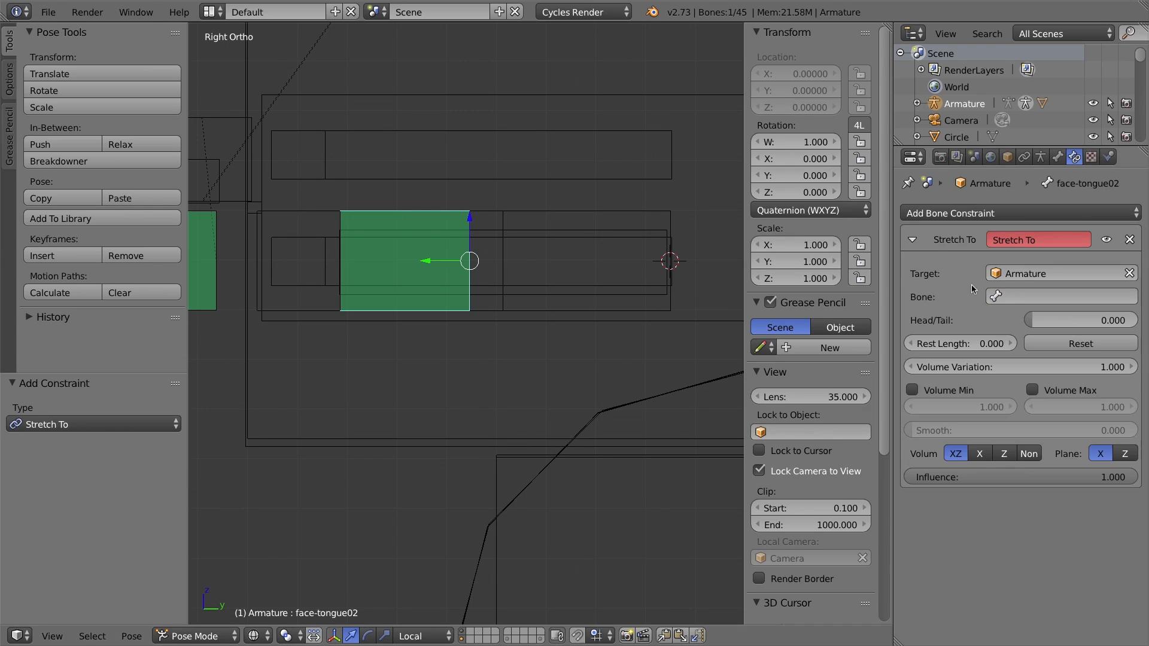
click(1013, 297)
text(face)
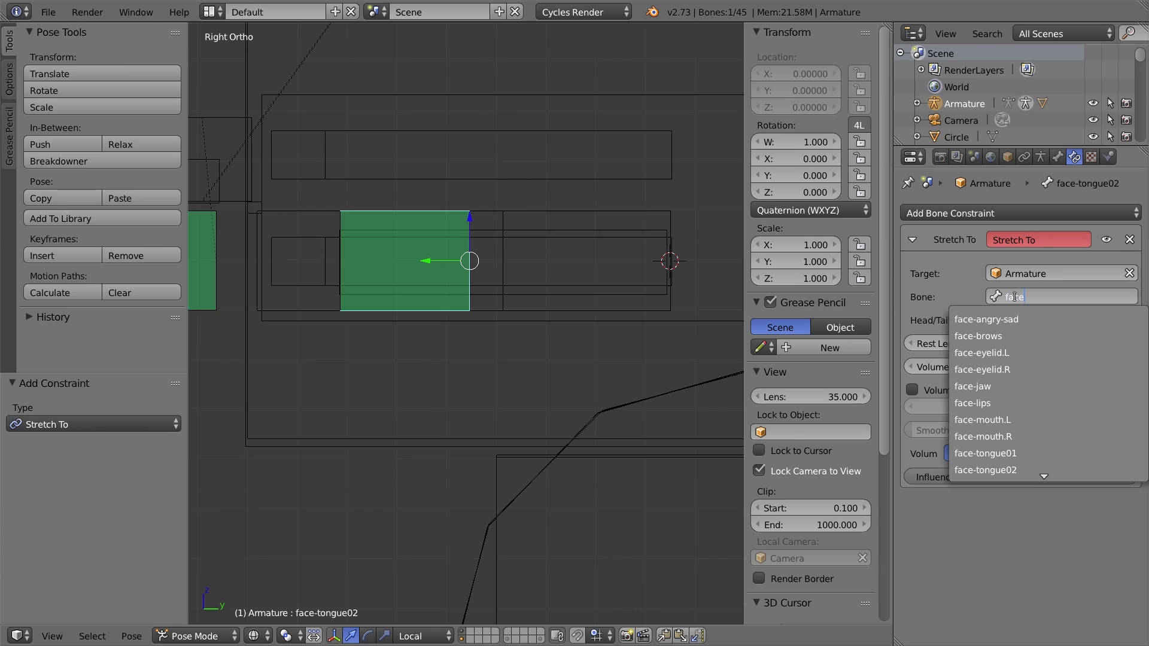
key(Down)
key(Down)
key(Down)
key(Down)
key(Down)
key(Down)
key(Down)
key(Down)
key(Down)
key(Down)
key(Down)
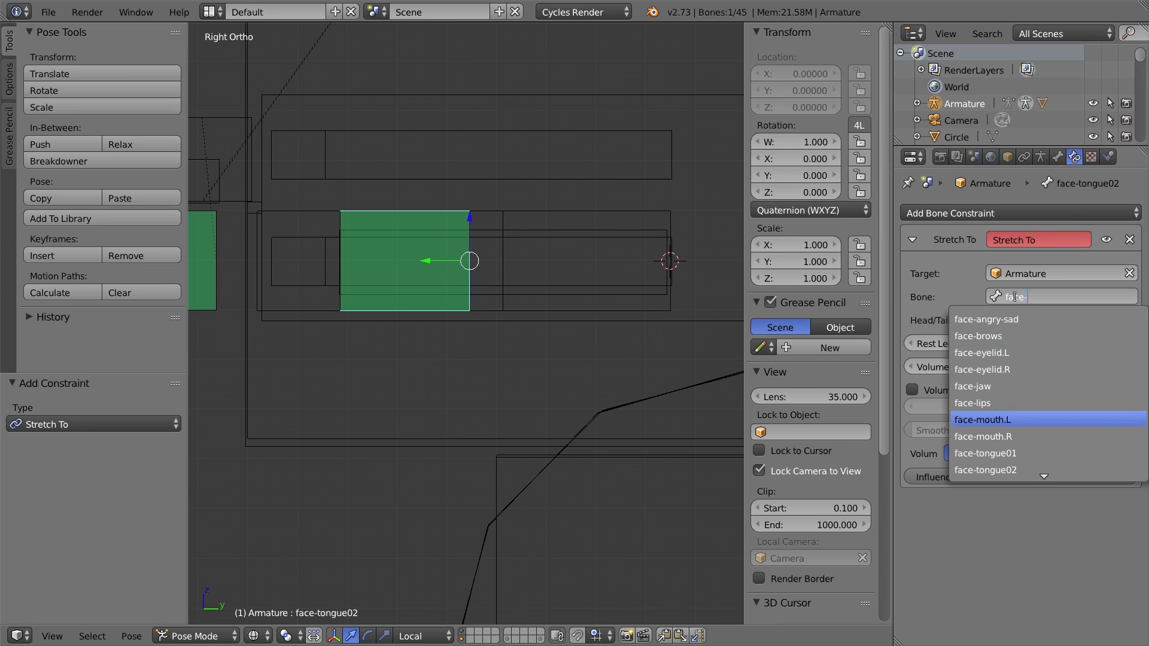
key(Up)
key(Down)
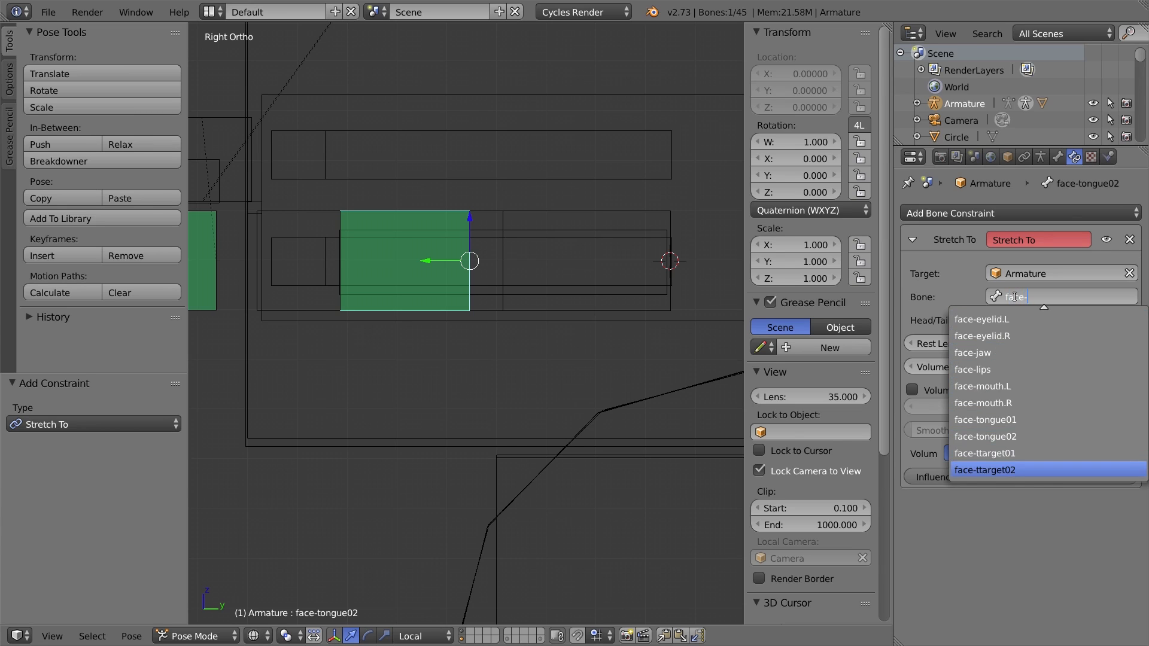
key(Return)
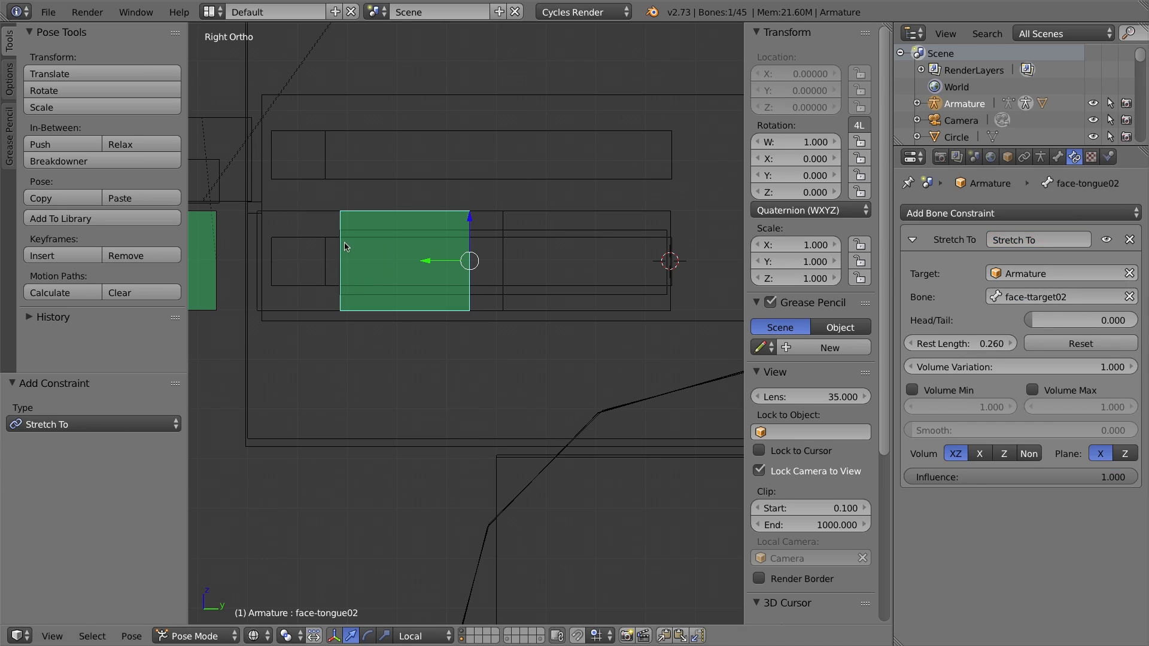
Try grabbing the tongue target bones to test the stretch, cancelling each move.
right_click(302, 217)
shift+middle_drag(321, 284, 482, 318)
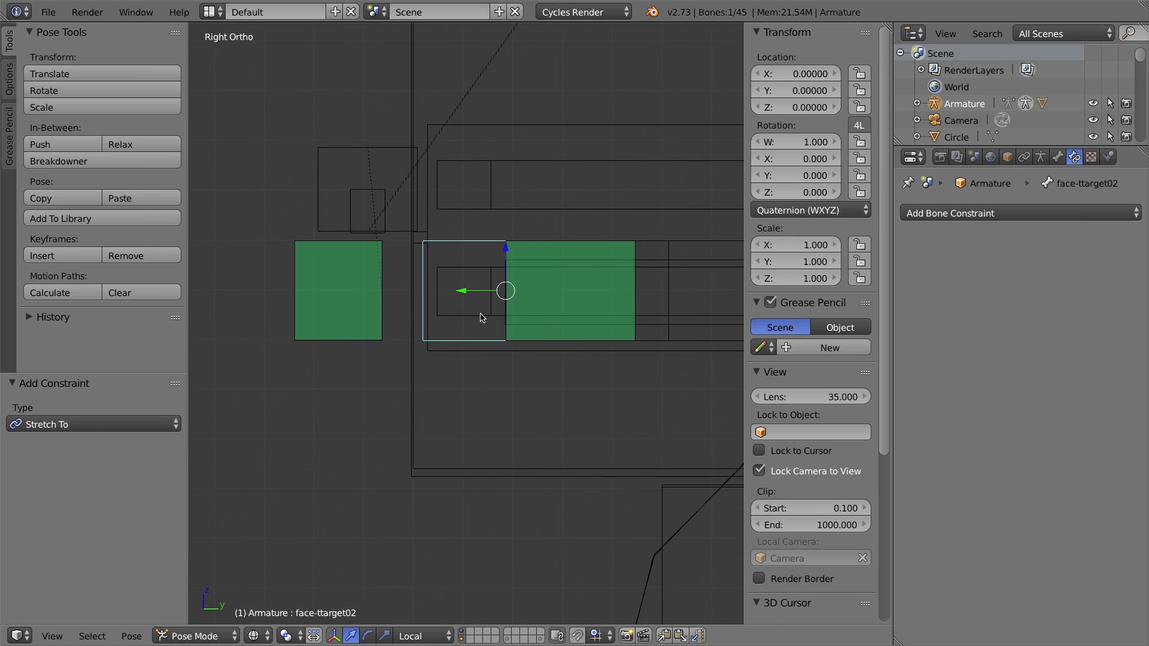
key(g)
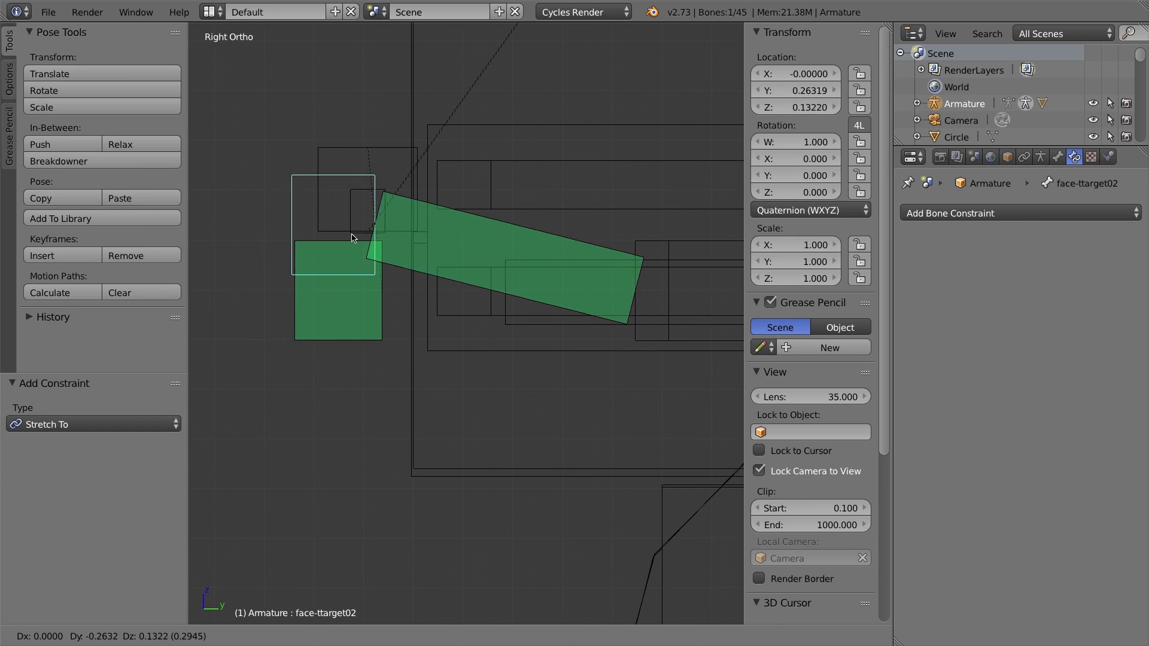
key(Escape)
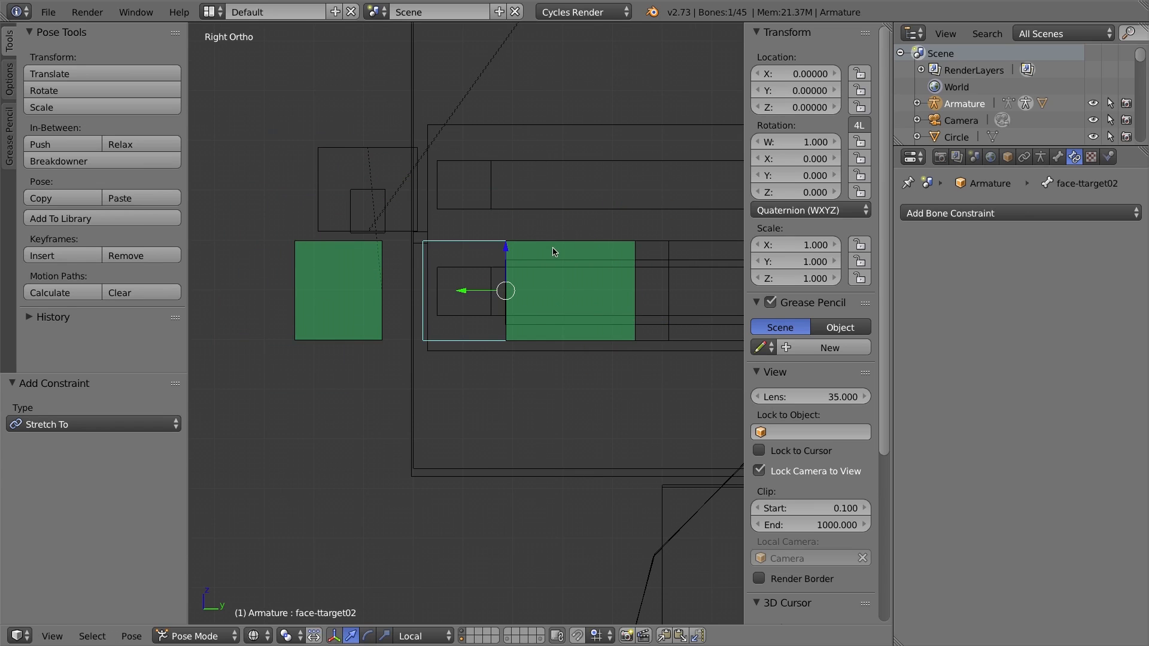
right_click(548, 284)
right_click(474, 242)
key(g)
key(Escape)
shift+middle_drag(688, 233, 465, 241)
Add a Stretch To bone constraint to face-tongue01.
right_click(490, 239)
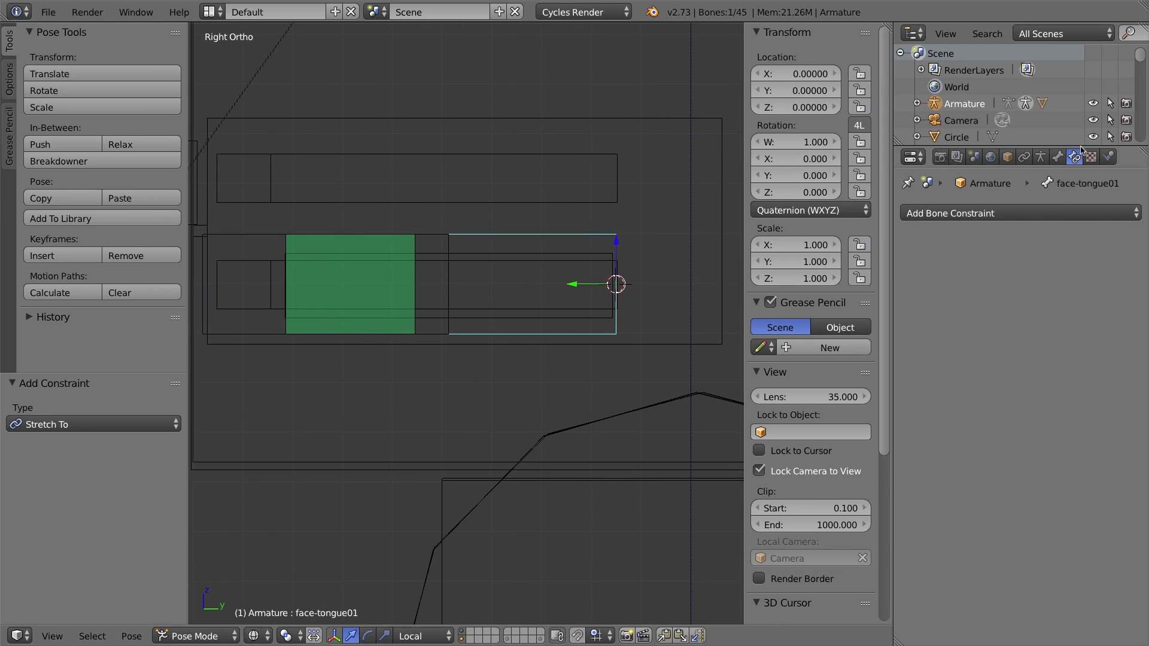
click(1020, 216)
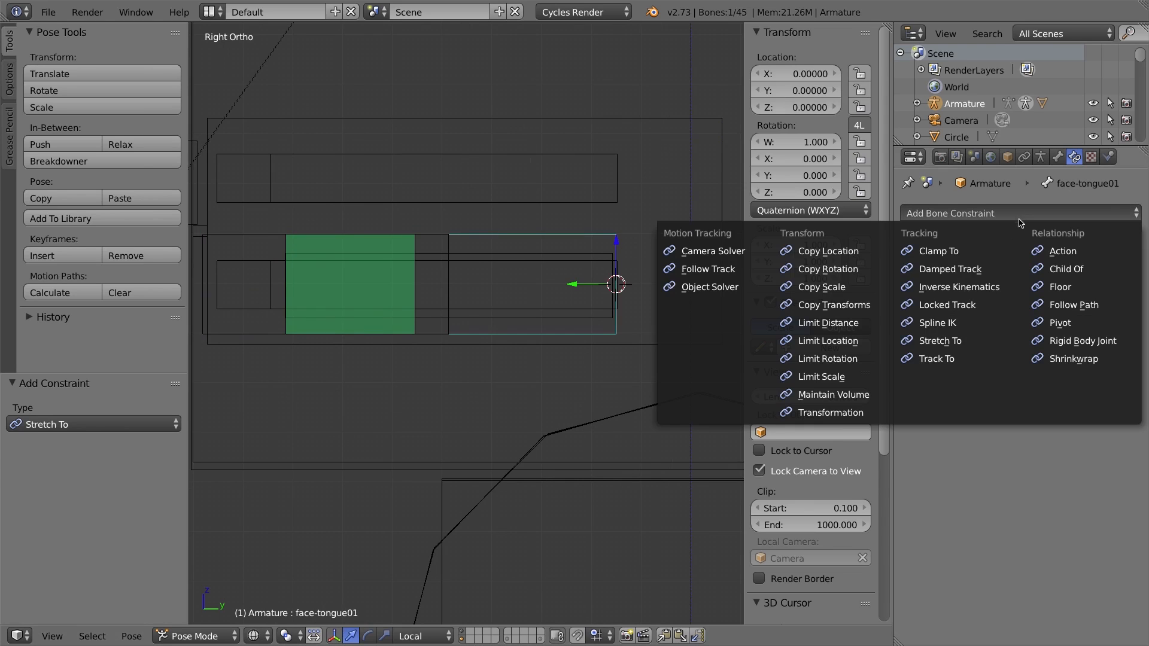
click(968, 341)
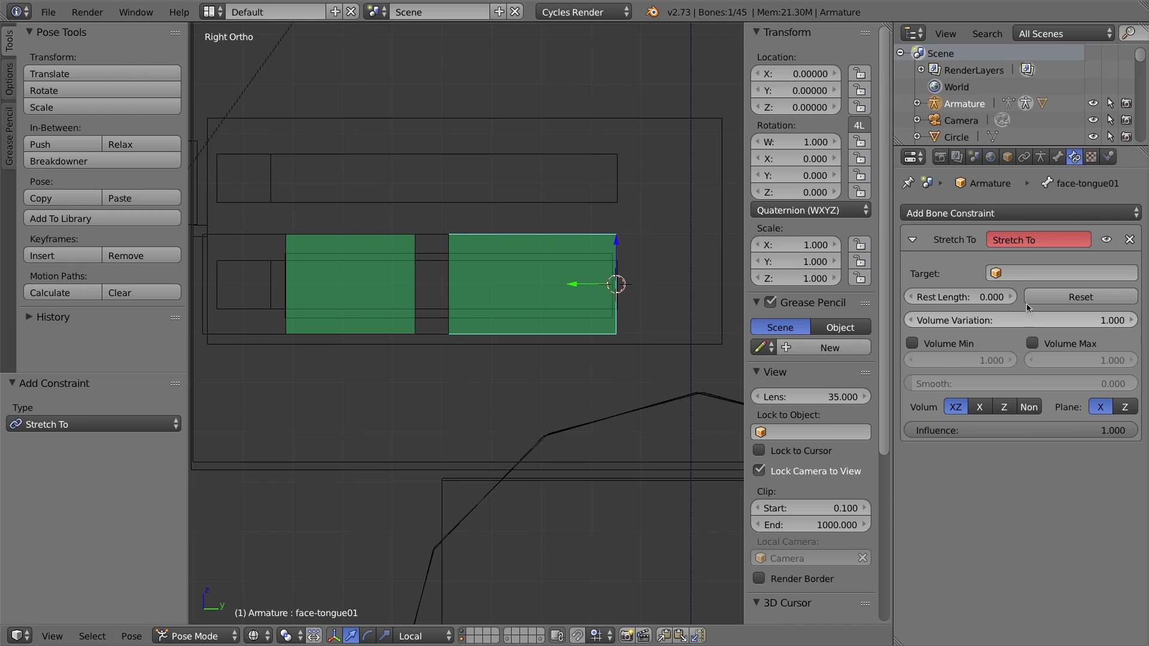
Set face-tongue01's Stretch To target to Armature with bone face-ttarget01.
click(1029, 273)
click(1011, 298)
click(1011, 296)
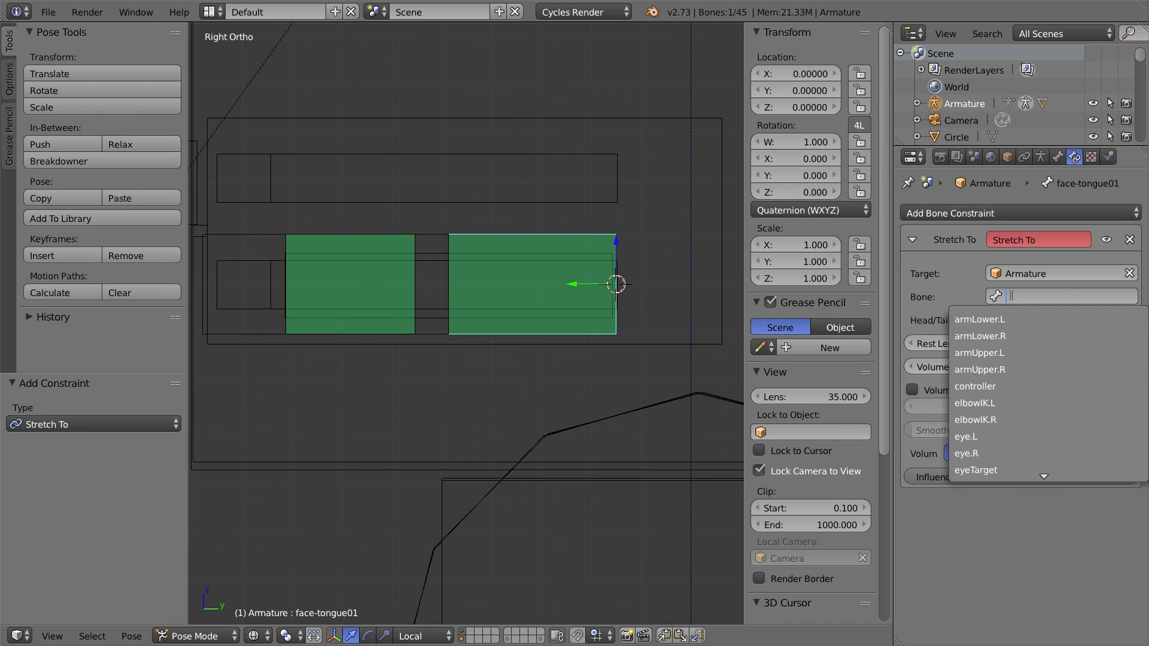
text(face-tt)
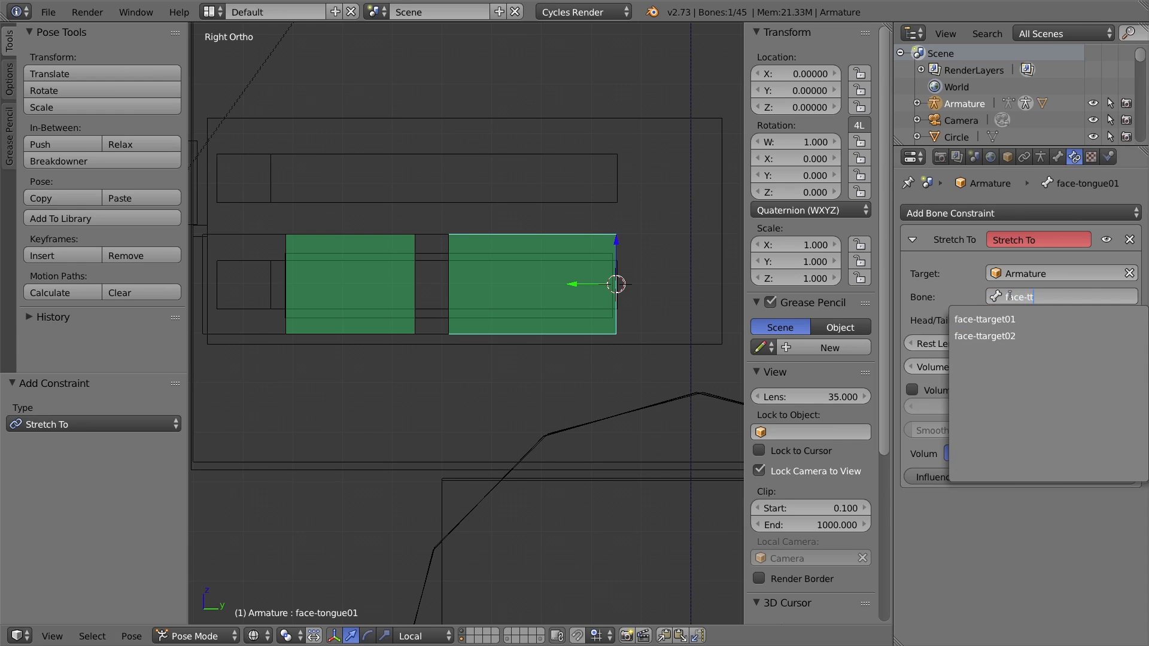
key(Down)
key(Return)
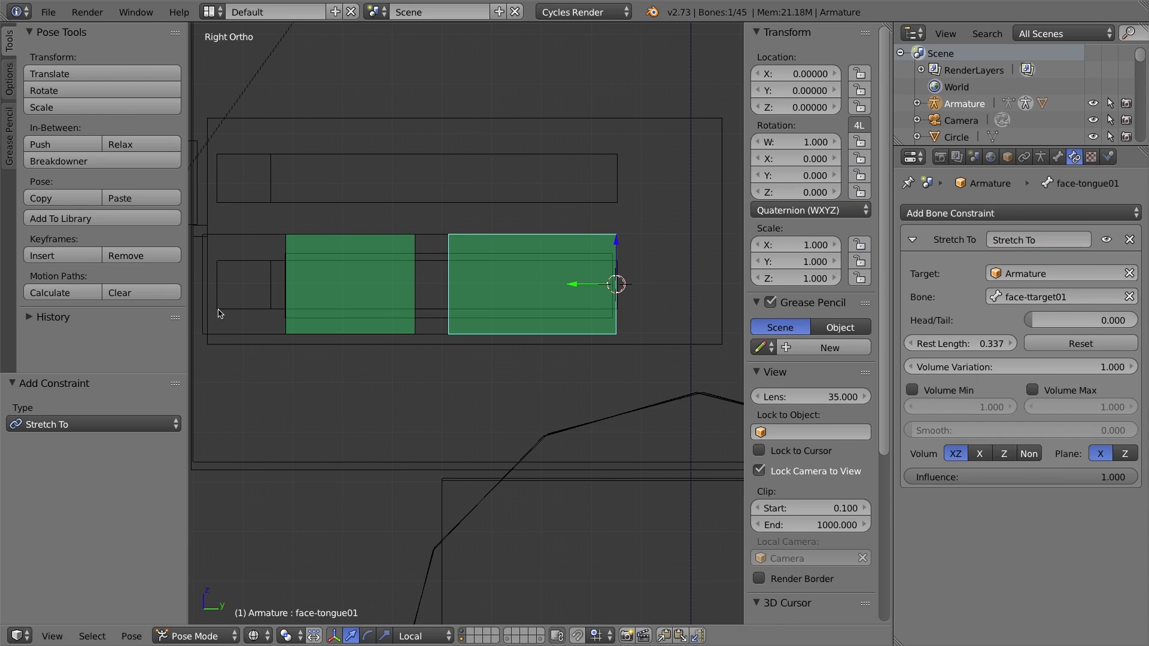
Move face-ttarget02 forward about 0.55 to test the tongue stretching.
shift+middle_drag(300, 297, 498, 352)
right_click(452, 290)
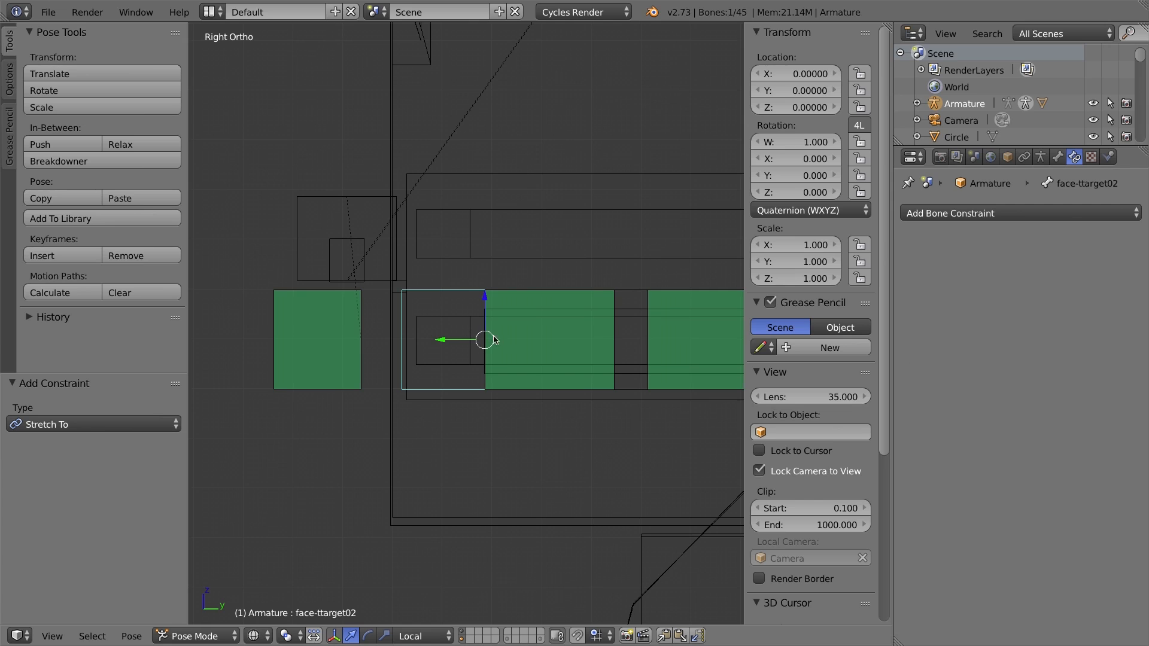
key(g)
click(221, 311)
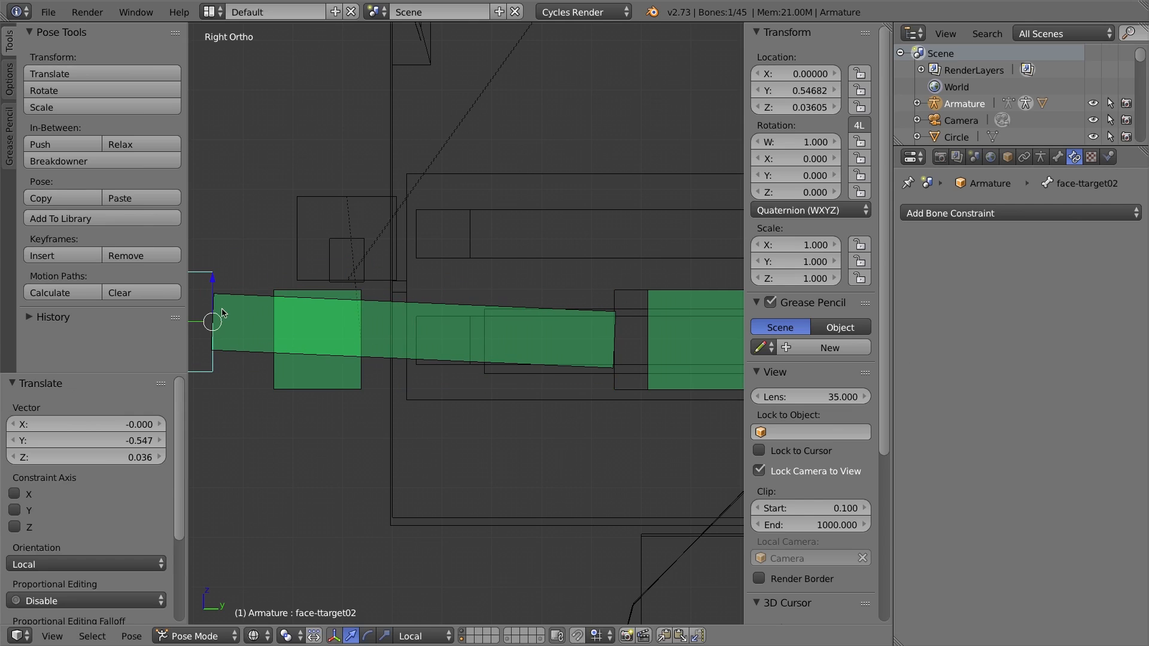
Move face-ttarget01 forward about 0.47 to test the middle of the tongue.
right_click(633, 294)
key(g)
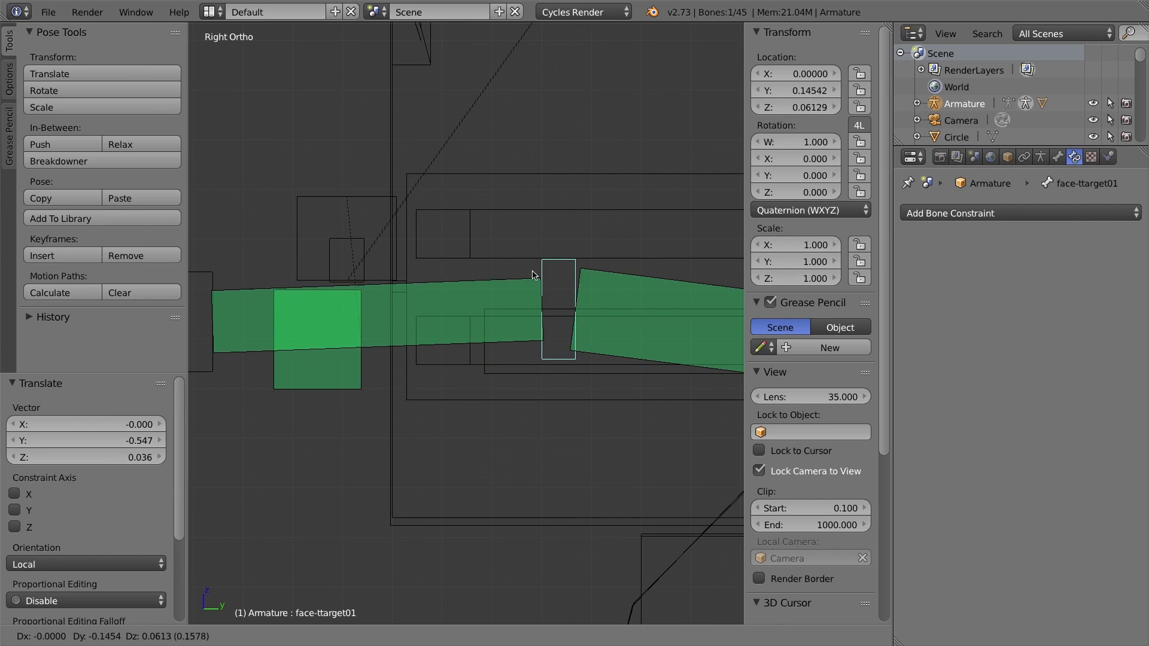
click(394, 297)
shift+middle_drag(354, 332, 591, 287)
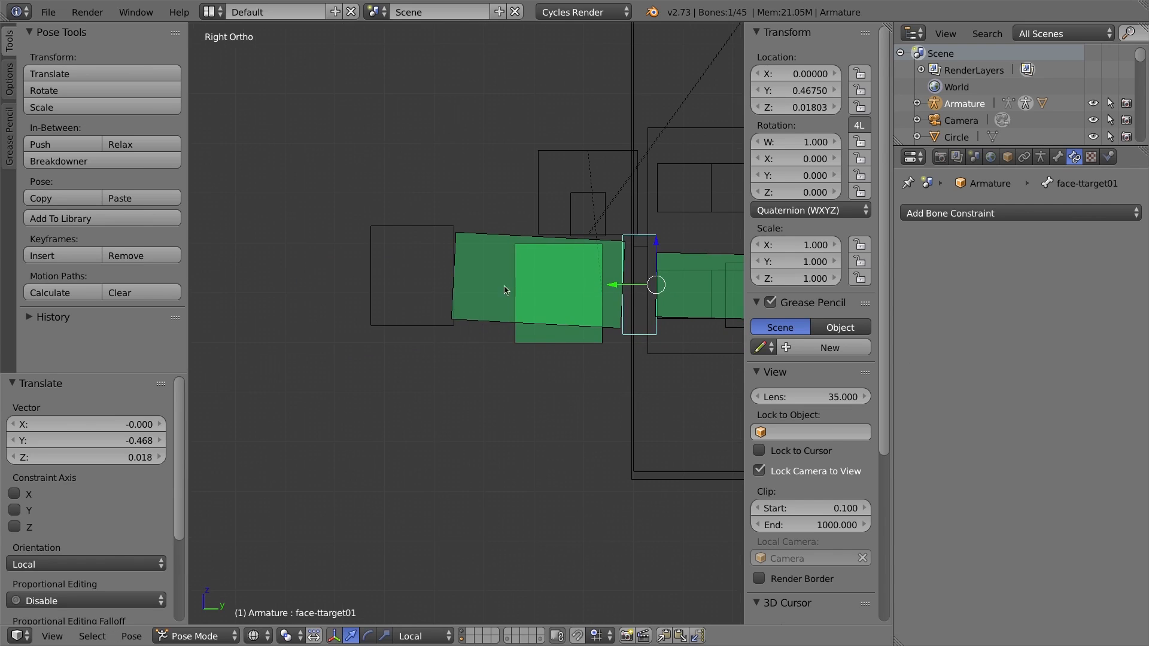
Move face-ttarget02 downward about 0.49 to test the tongue bending.
right_click(421, 235)
key(g)
click(369, 486)
Select all bones and clear their pose rotation, location and scale.
right_click(626, 254)
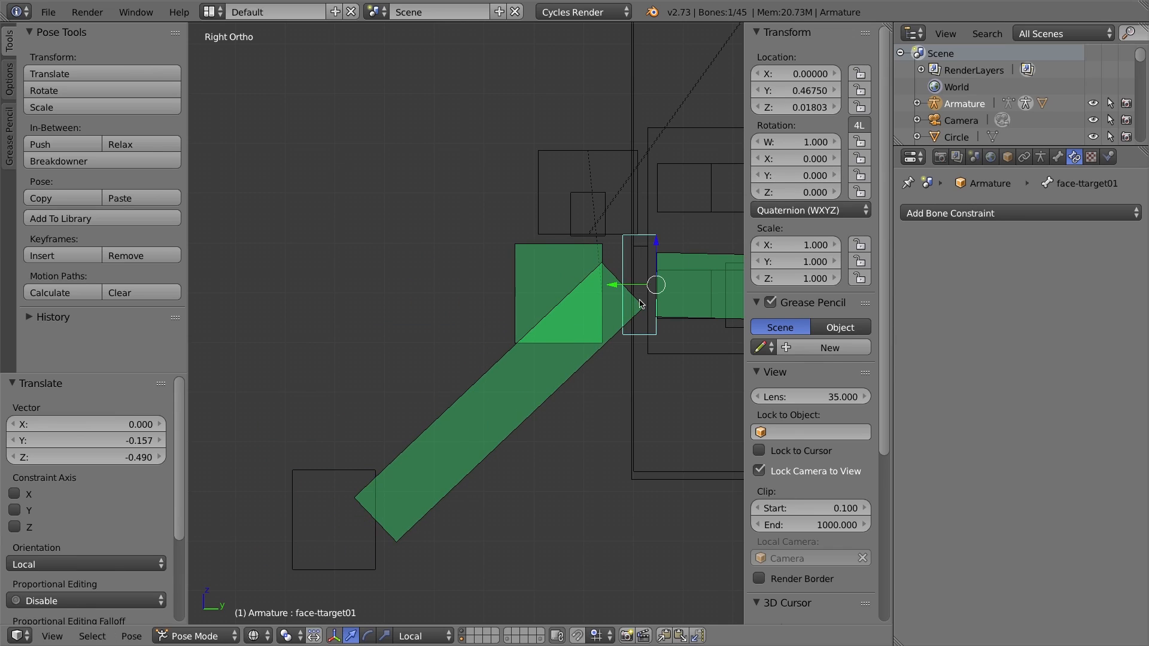
middle_drag(384, 426, 458, 446)
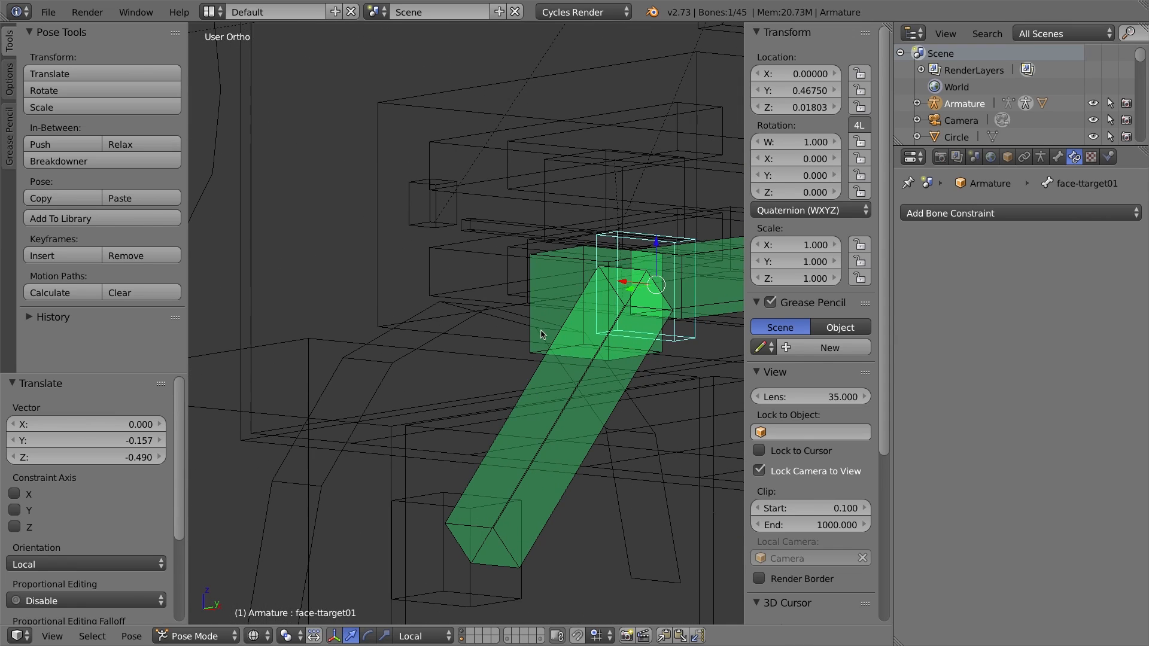
key(a)
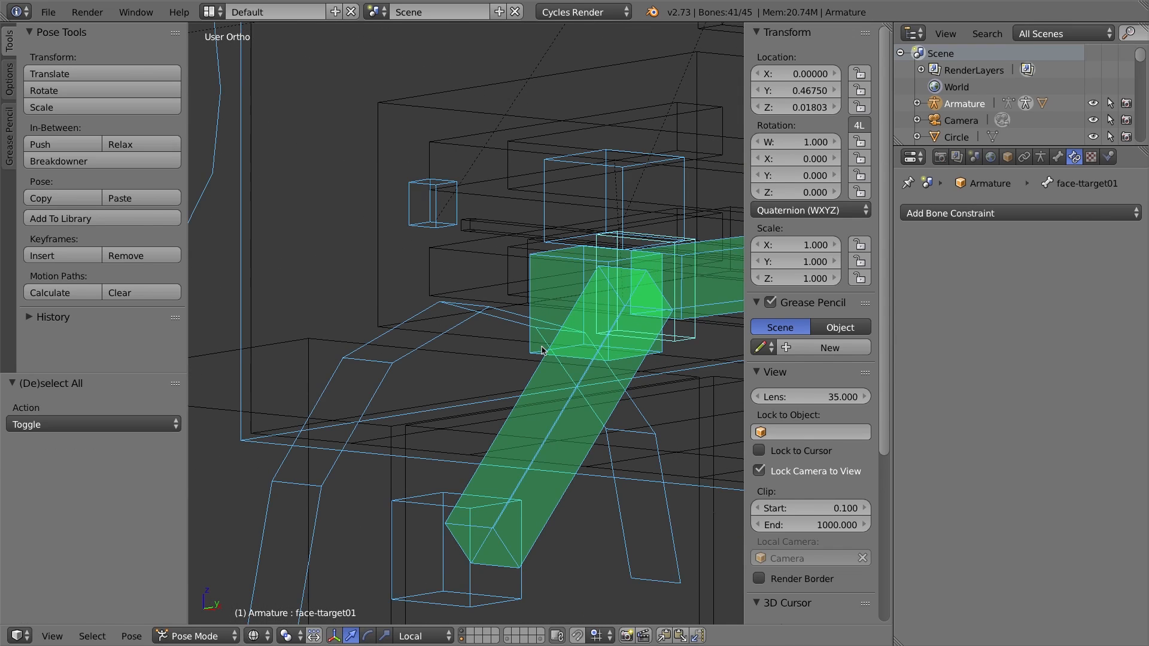
key(alt+r)
key(alt+g)
key(alt+s)
shift+middle_drag(689, 397, 462, 400)
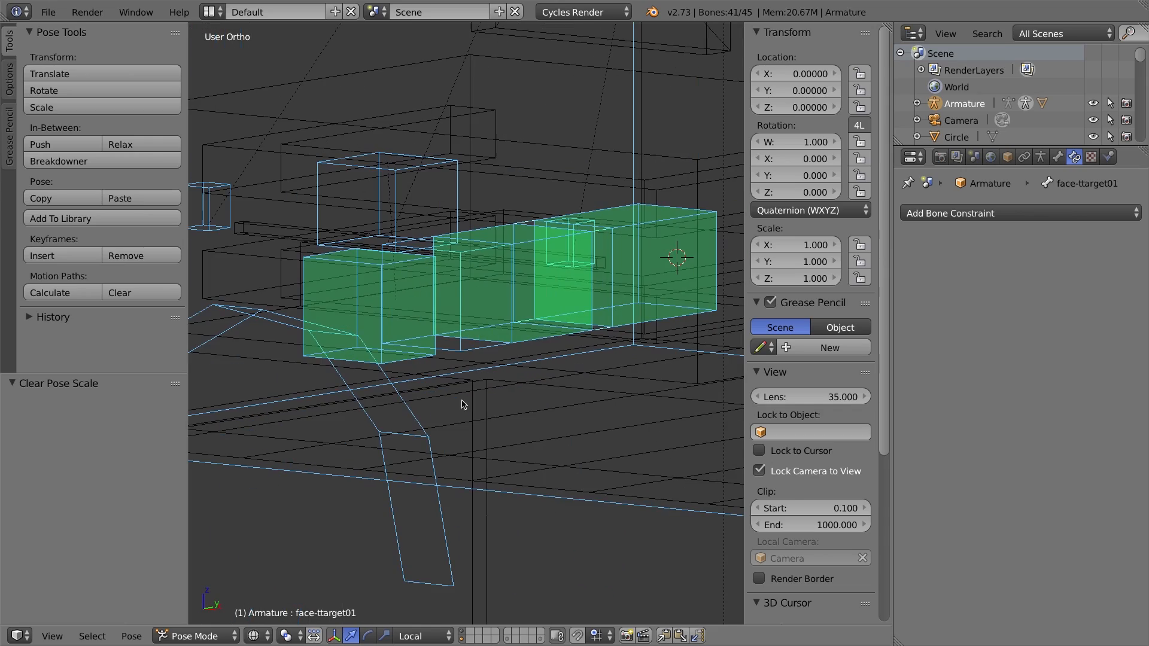
In Edit Mode, select the four tongue and target bones and scale their B-Bone size along Z by about 0.58.
middle_drag(649, 318, 562, 323)
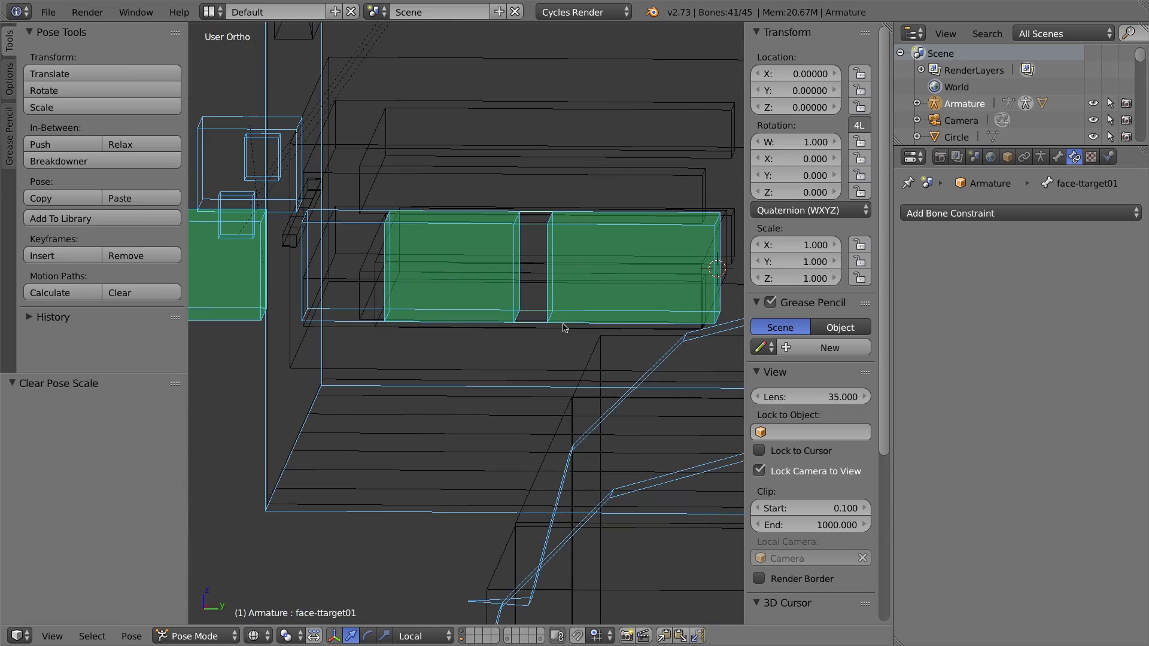
key(KP_3)
middle_drag(310, 307, 494, 297)
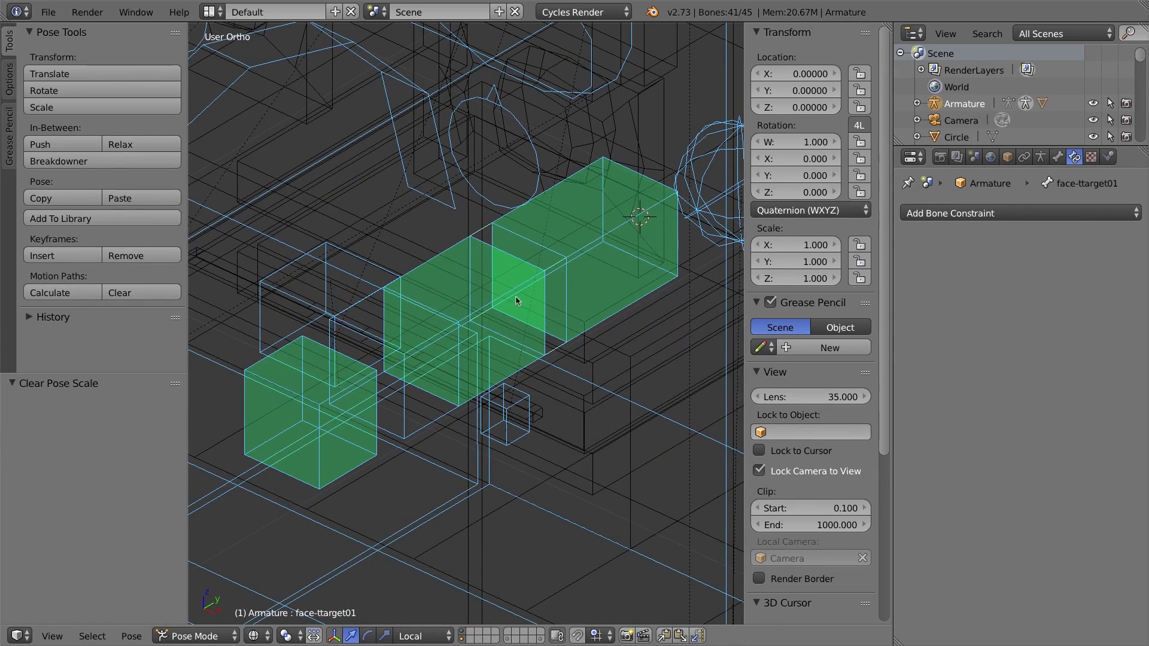
key(Tab)
right_click(450, 244)
middle_drag(464, 325, 399, 291)
key(KP_3)
shift+right_click(380, 262)
shift+right_click(624, 258)
shift+right_click(555, 255)
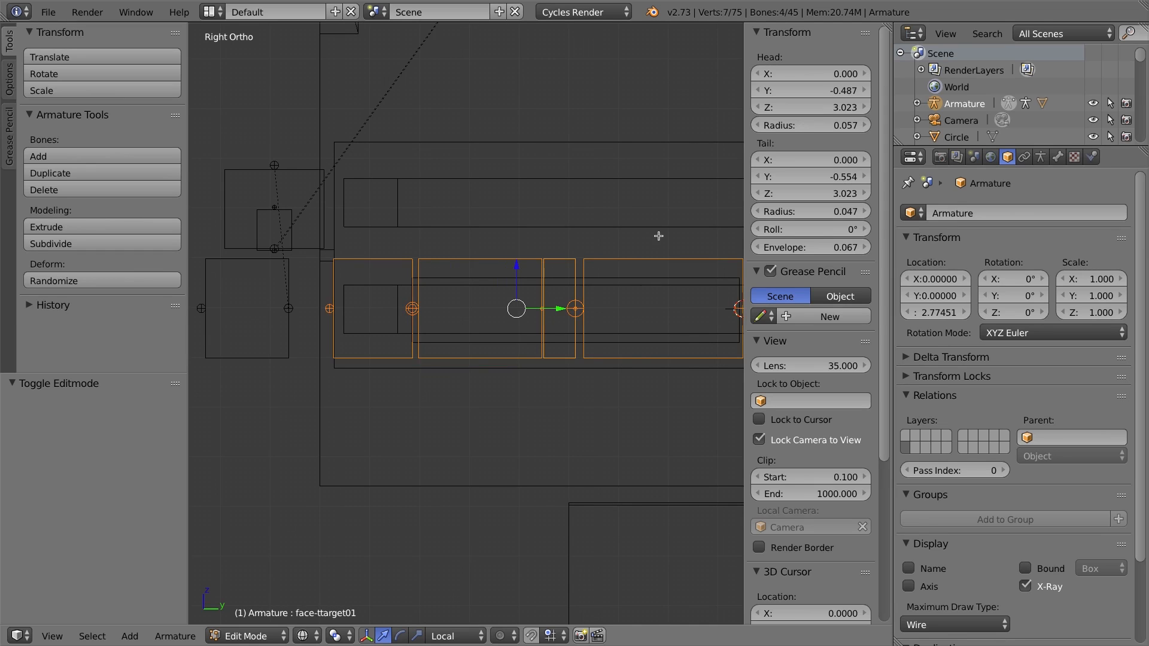
shift+middle_drag(655, 233, 591, 242)
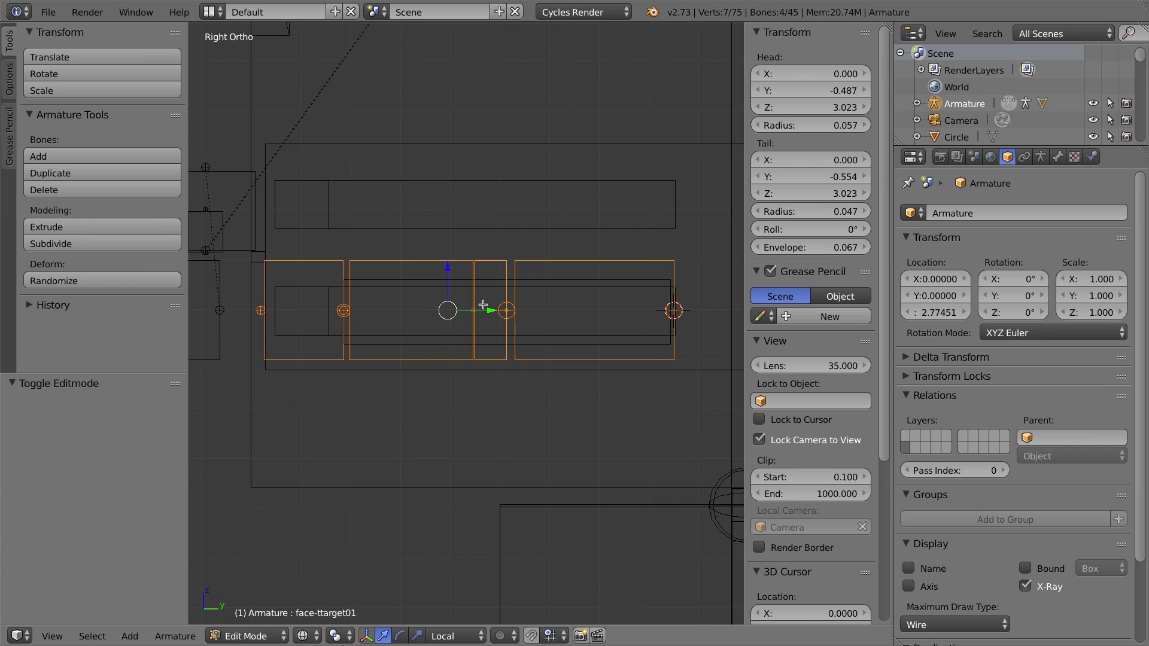
key(ctrl+alt+s)
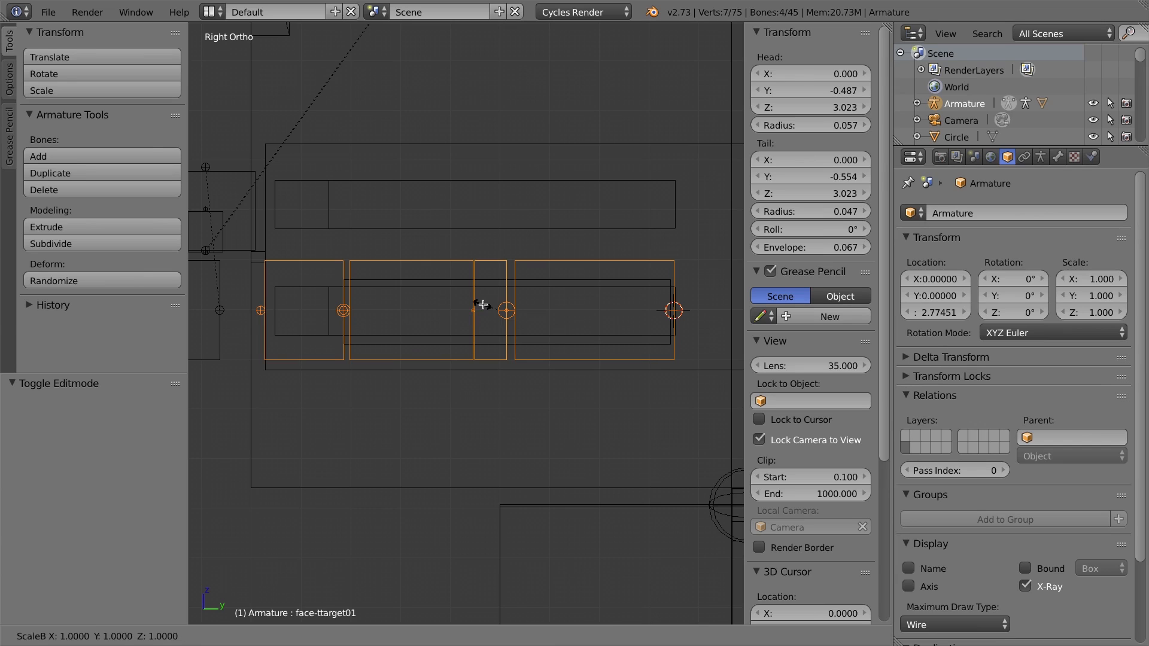
key(z)
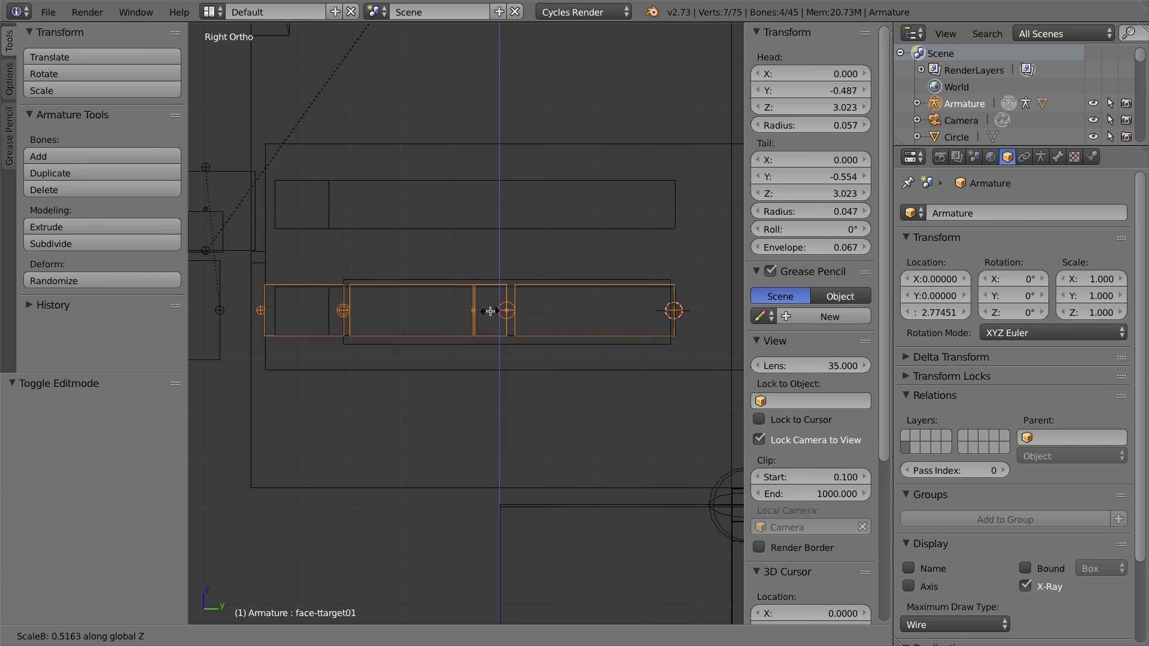
click(488, 310)
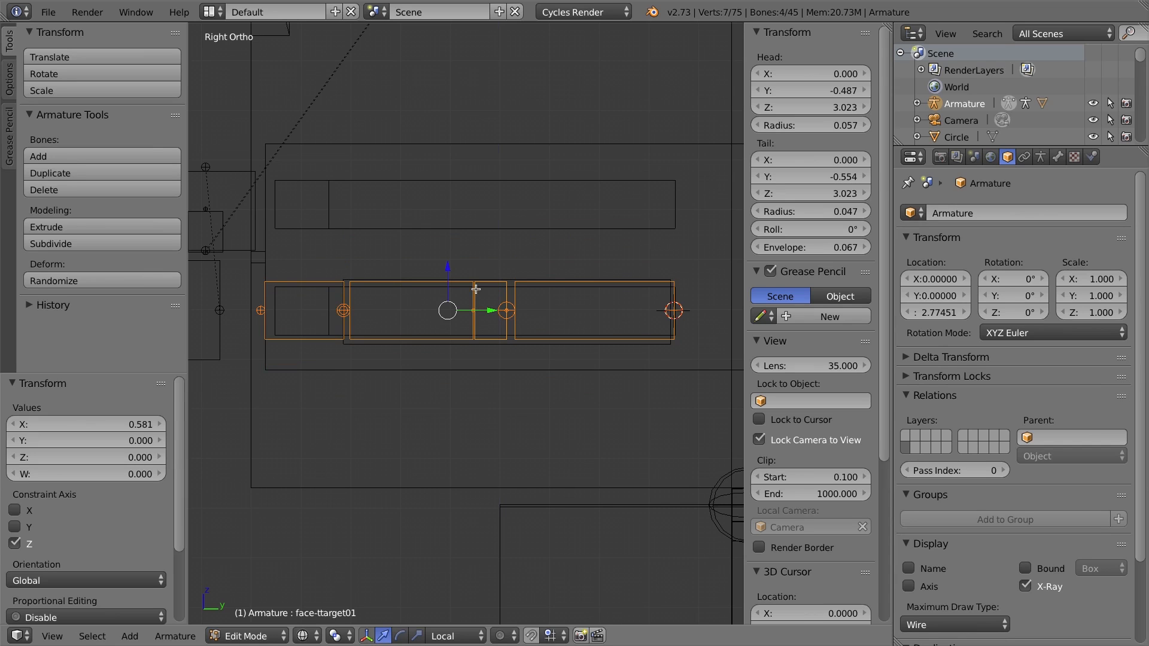
Scale the same bones' B-Bone size along X by about 3.9 to widen them.
middle_drag(464, 307, 454, 318)
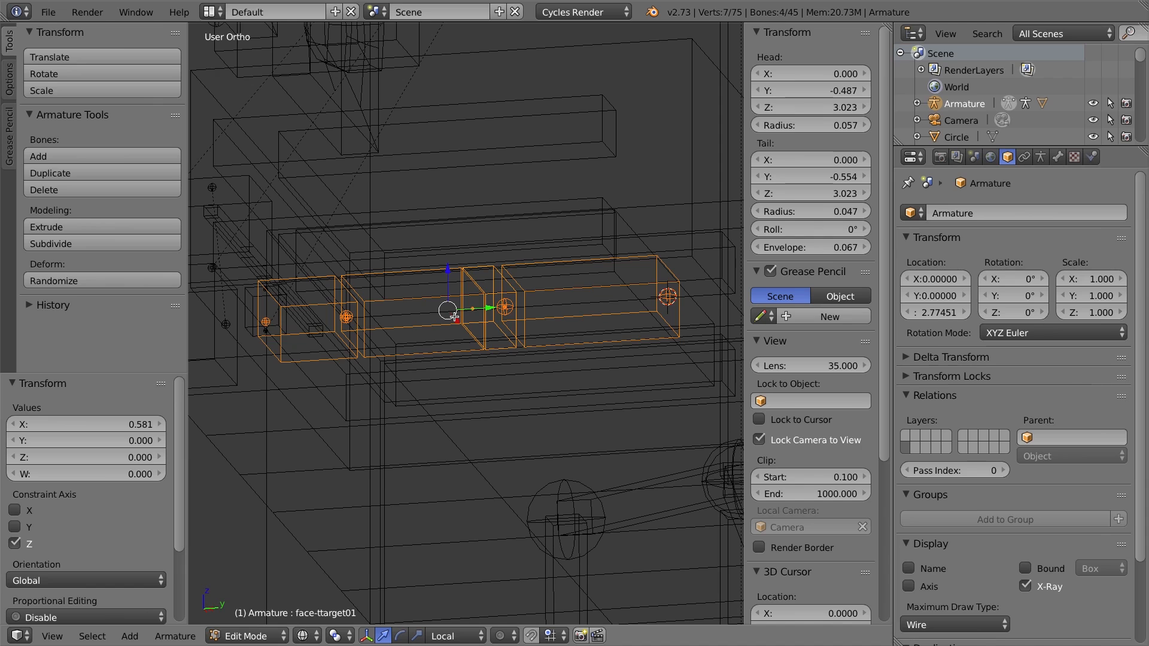
key(KP_7)
shift+middle_drag(598, 316, 343, 264)
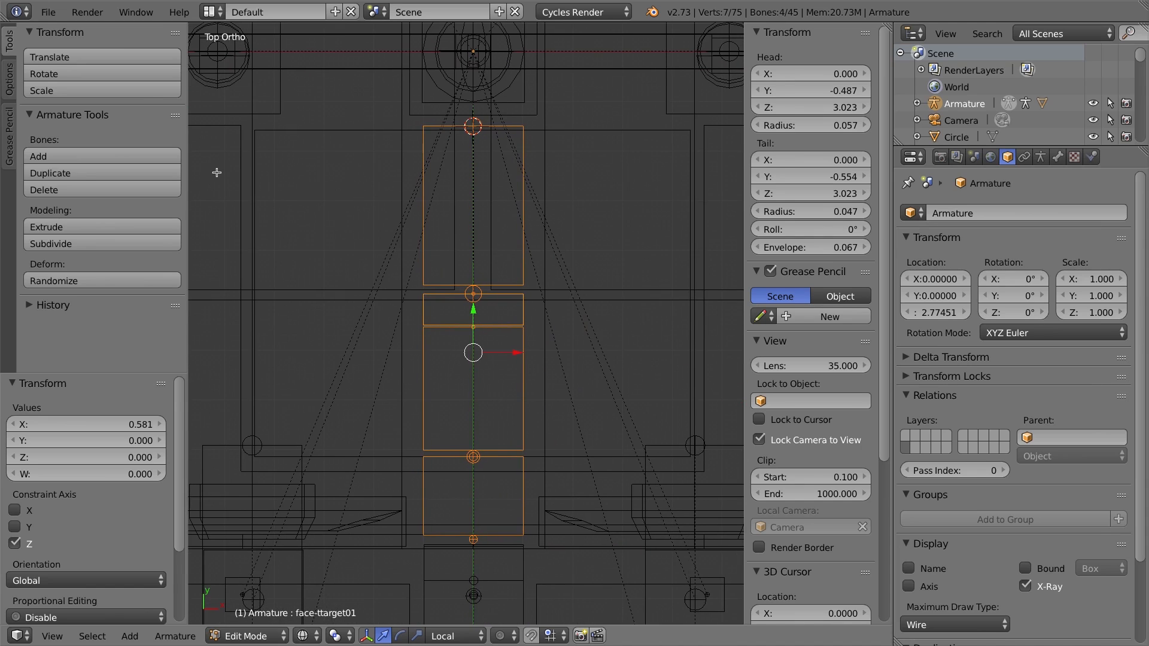
scroll(350, 177, down, 1)
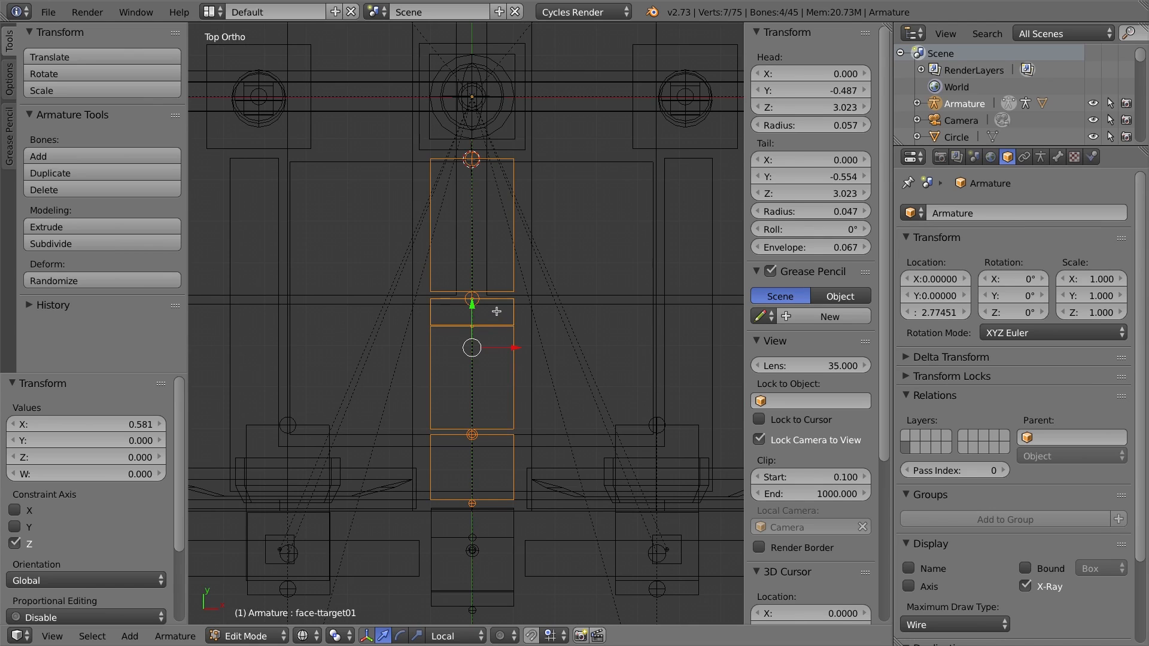
key(ctrl+alt+s)
key(x)
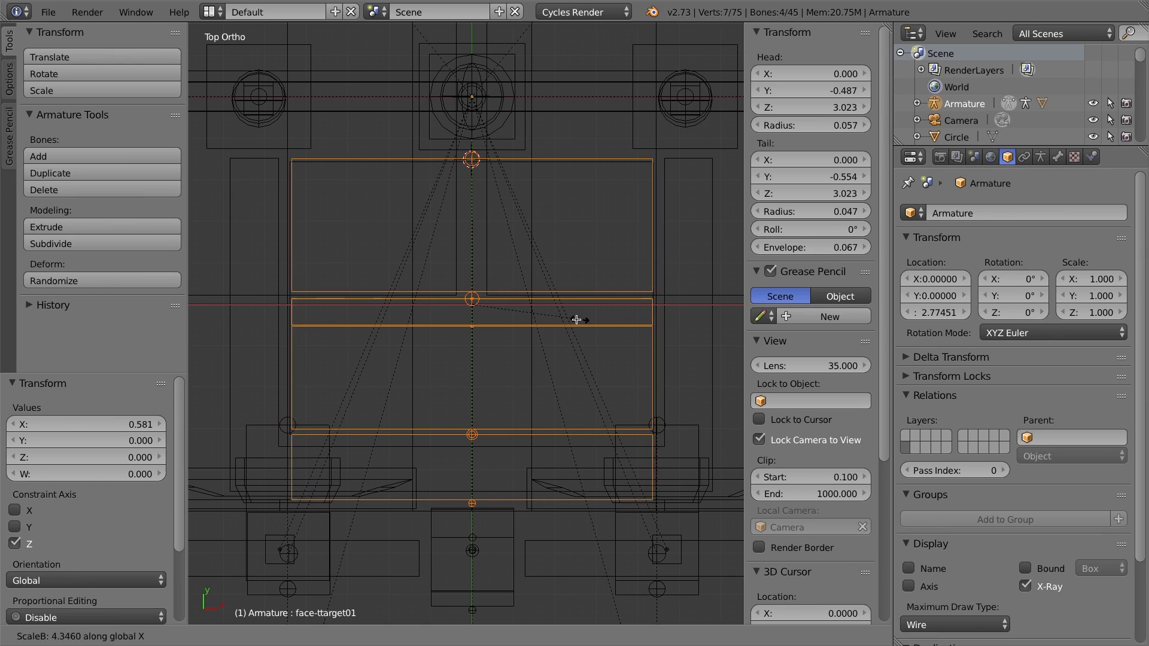
click(568, 320)
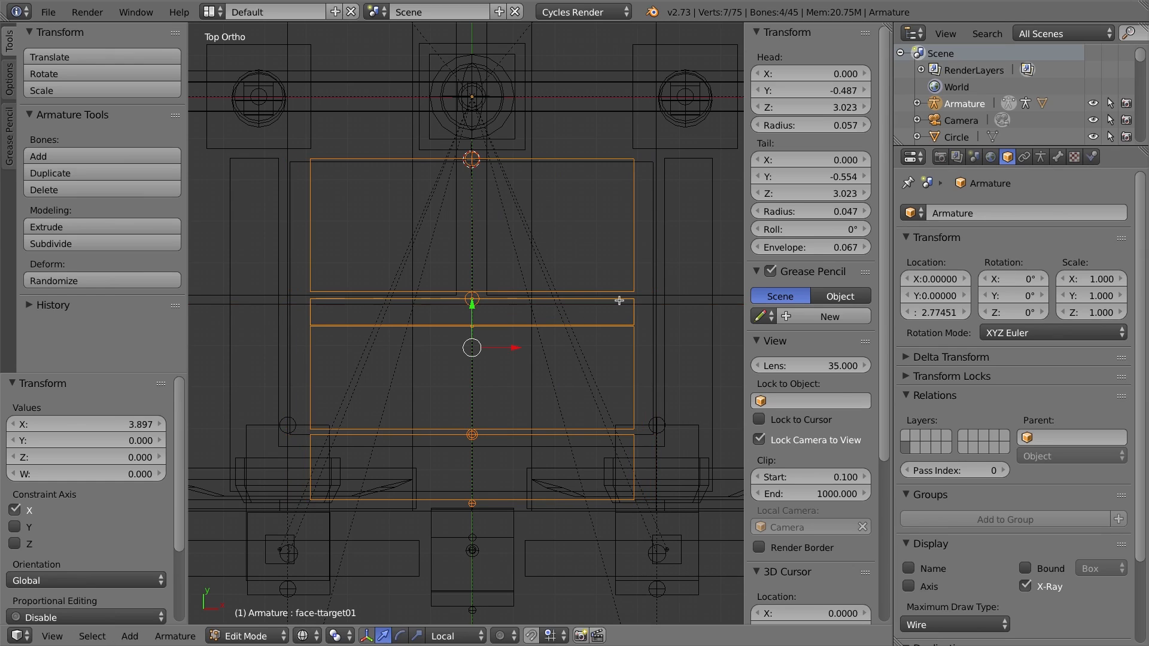
Select the two tongue target bones and scale their B-Bone size along X by about 1.12.
right_click(620, 301)
shift+right_click(501, 437)
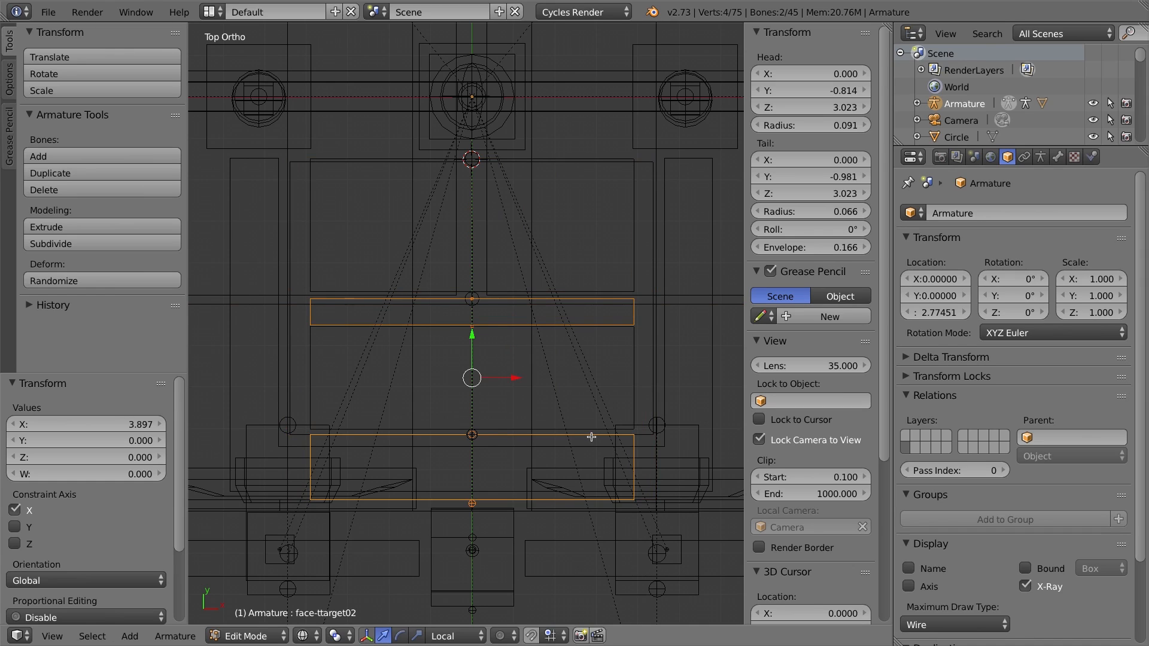
key(ctrl+alt+s)
key(x)
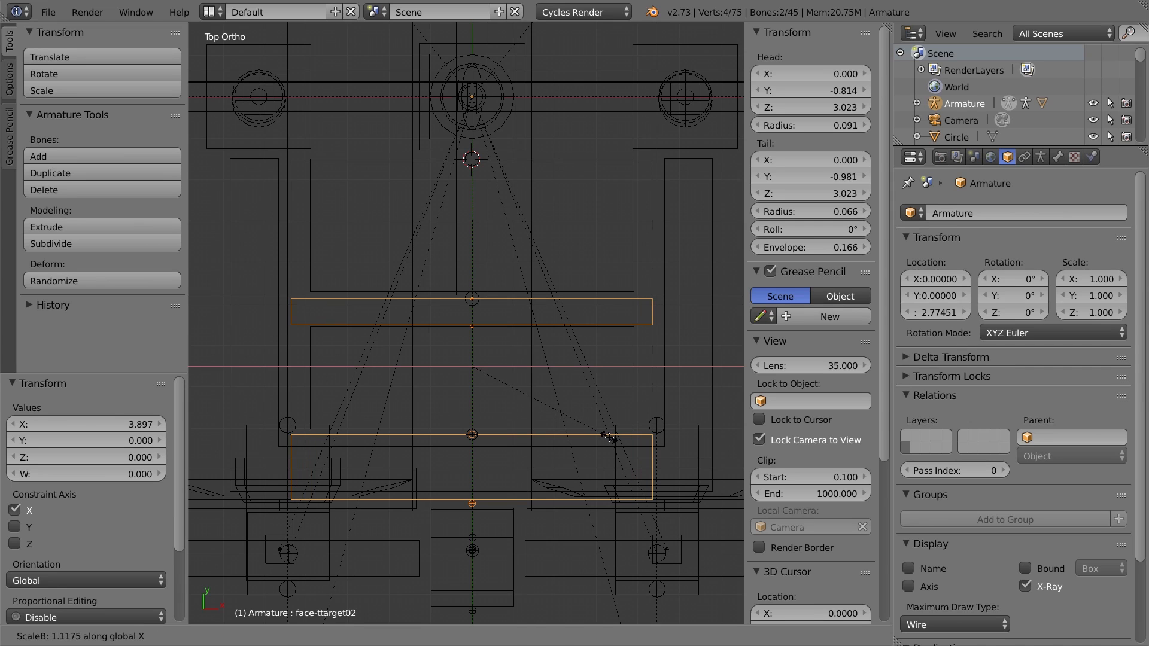
click(611, 439)
Select the two tongue bones and scale their B-Bone size along Z by about 0.53.
key(KP_3)
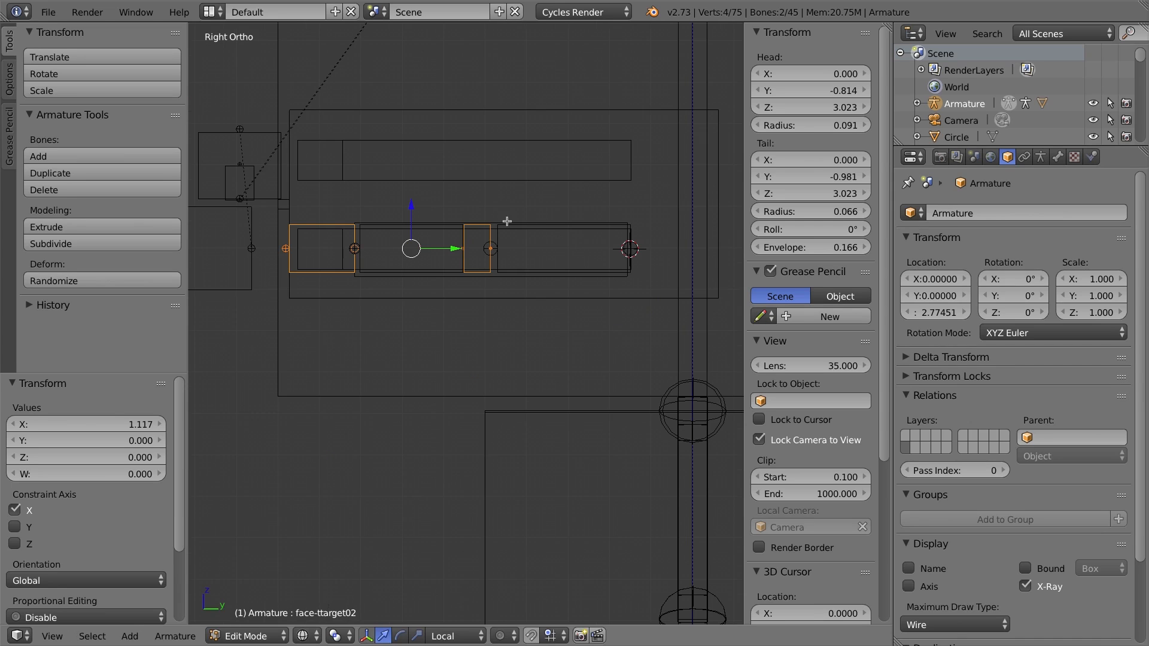
middle_drag(525, 221, 512, 233)
right_click(509, 248)
shift+right_click(401, 264)
key(KP_3)
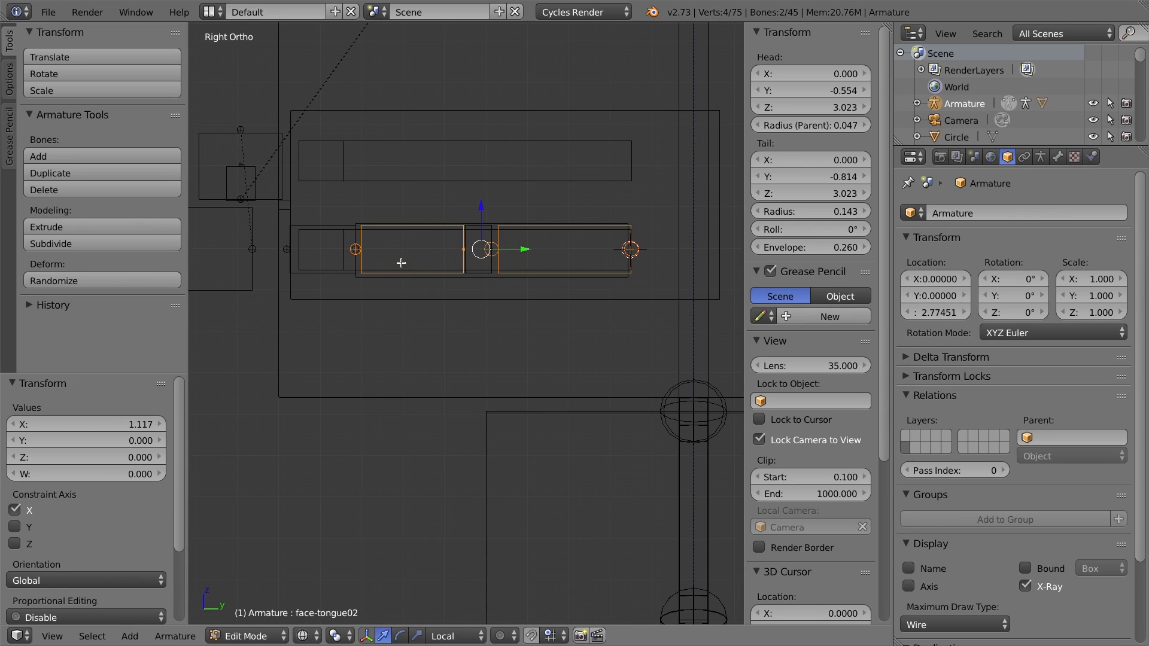
key(ctrl+alt+s)
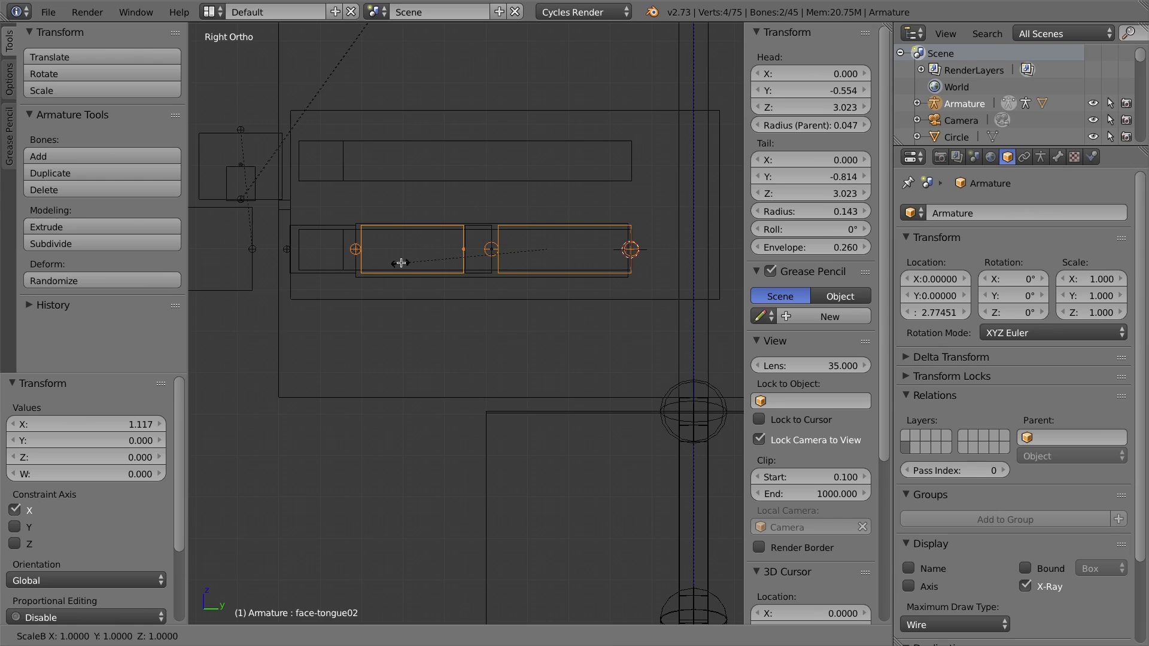
key(z)
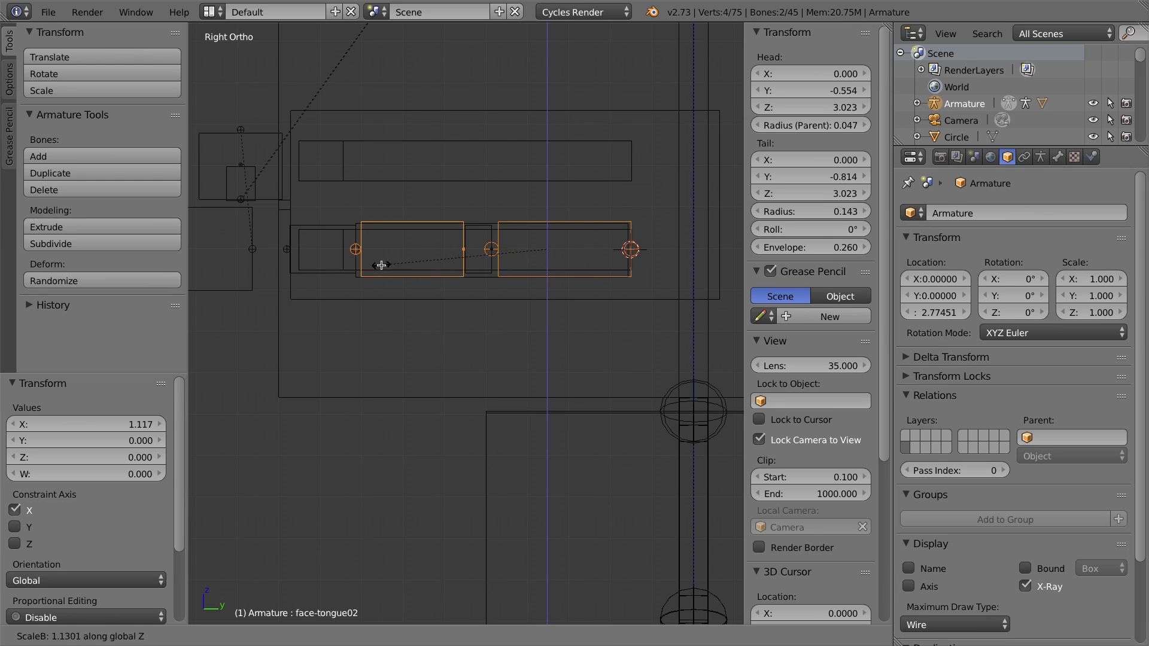
click(467, 264)
Switch to Pose Mode and move the face-jaw bone downward to test the mouth and tongue.
middle_drag(466, 264, 441, 259)
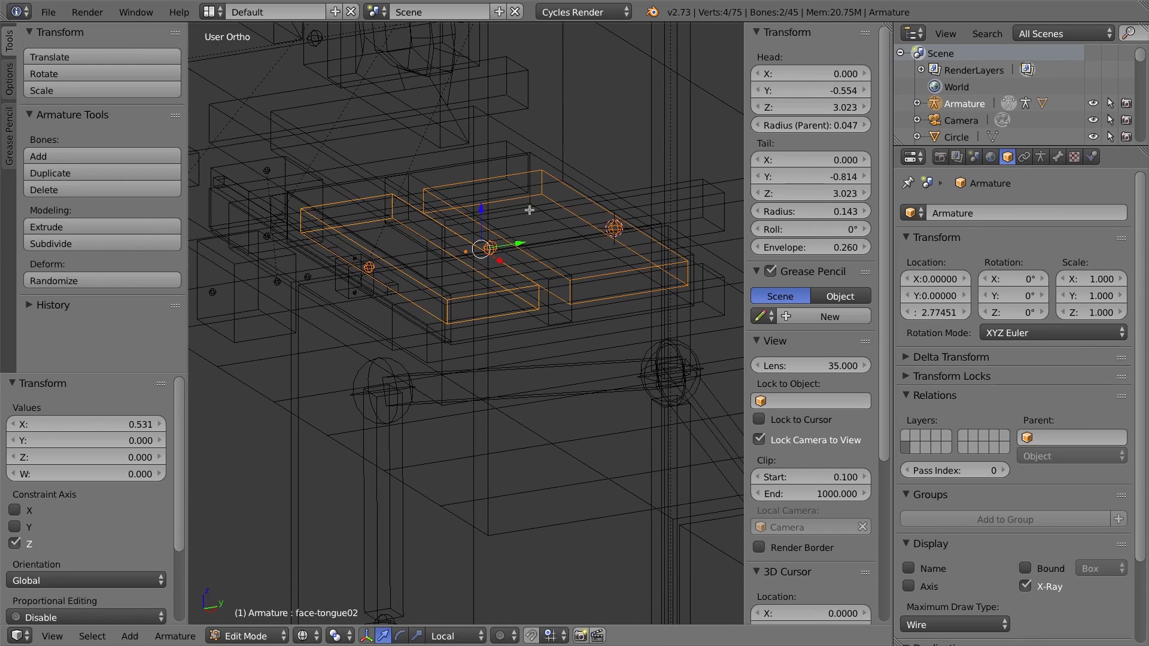
middle_drag(562, 299, 525, 287)
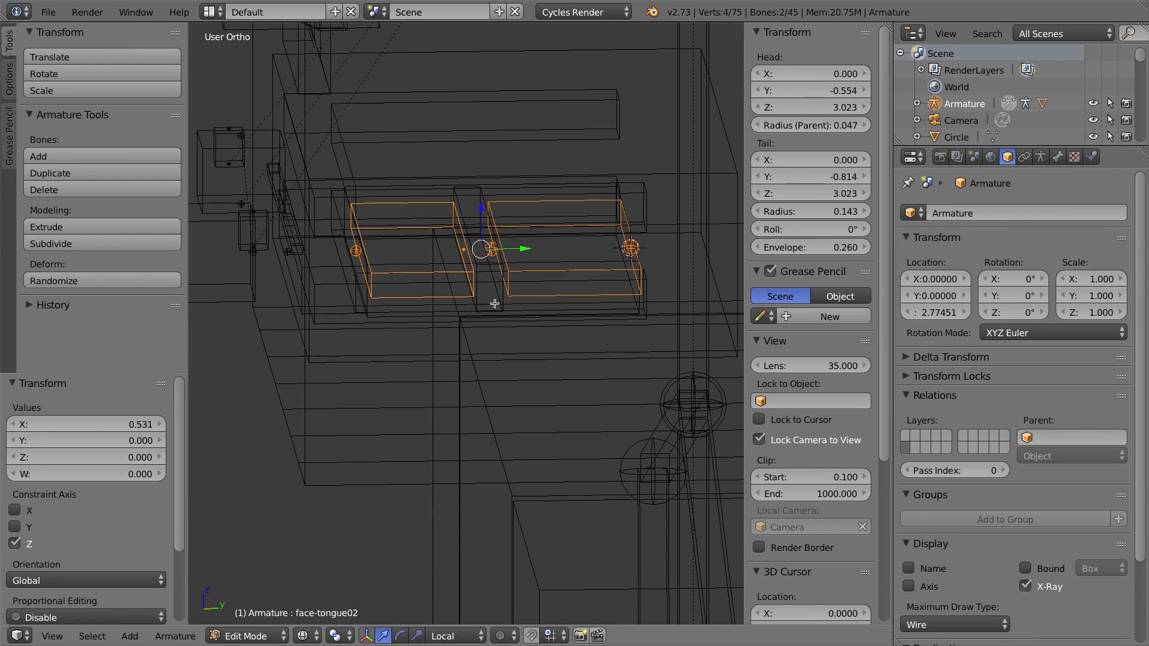
right_click(500, 298)
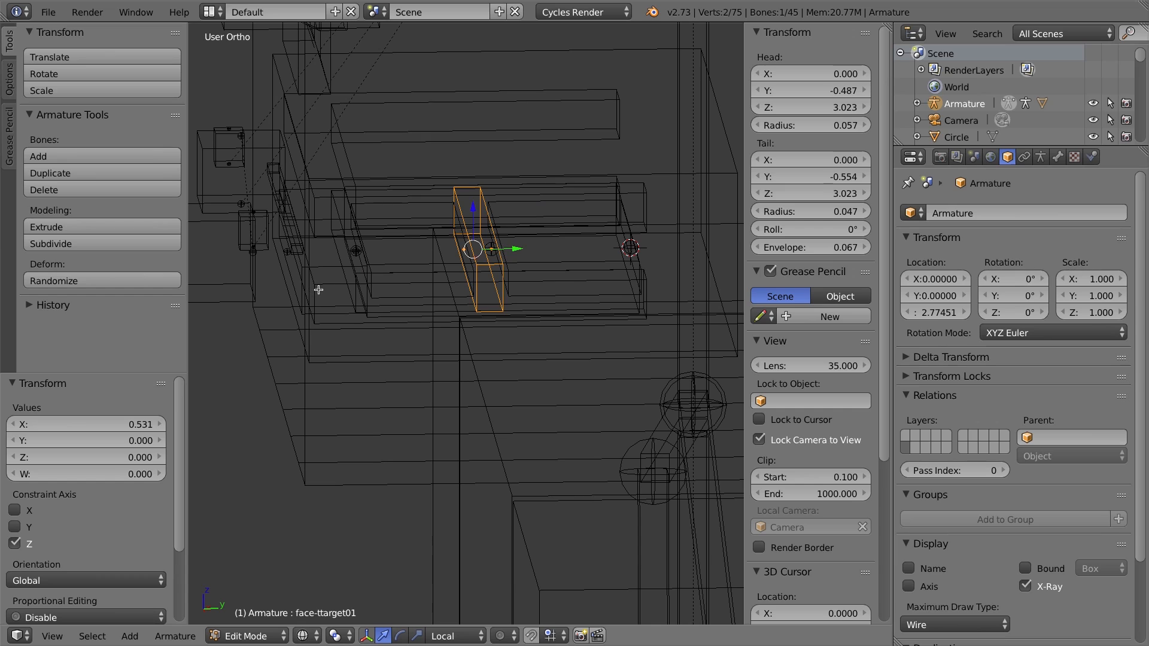
right_click(362, 289)
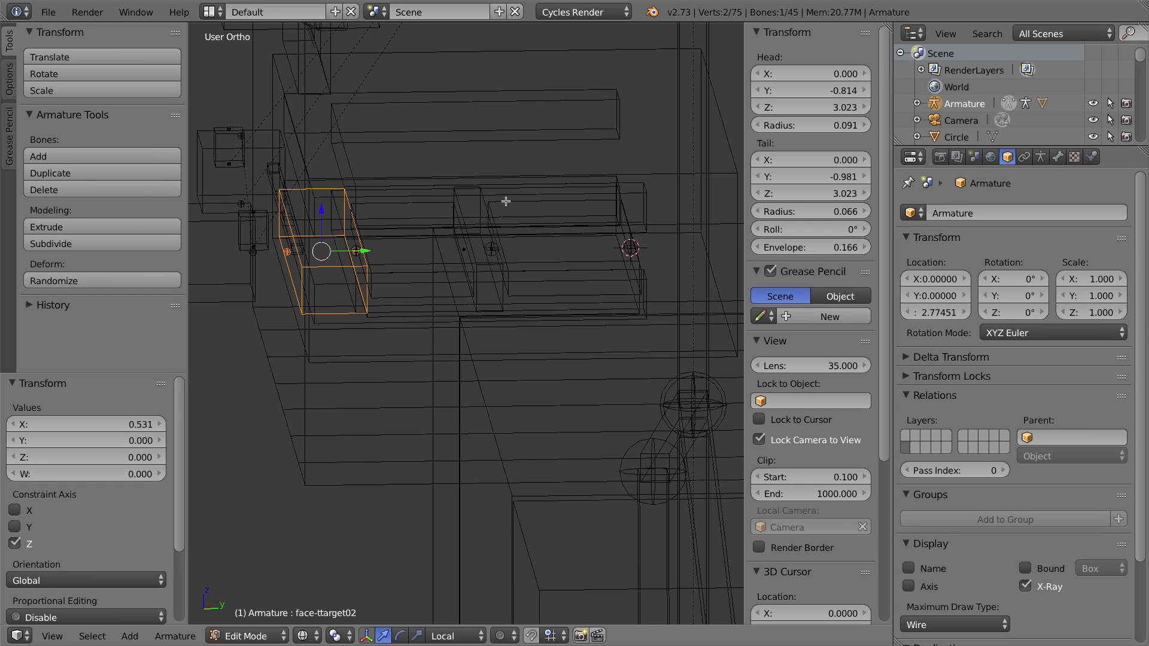
right_click(505, 201)
right_click(405, 206)
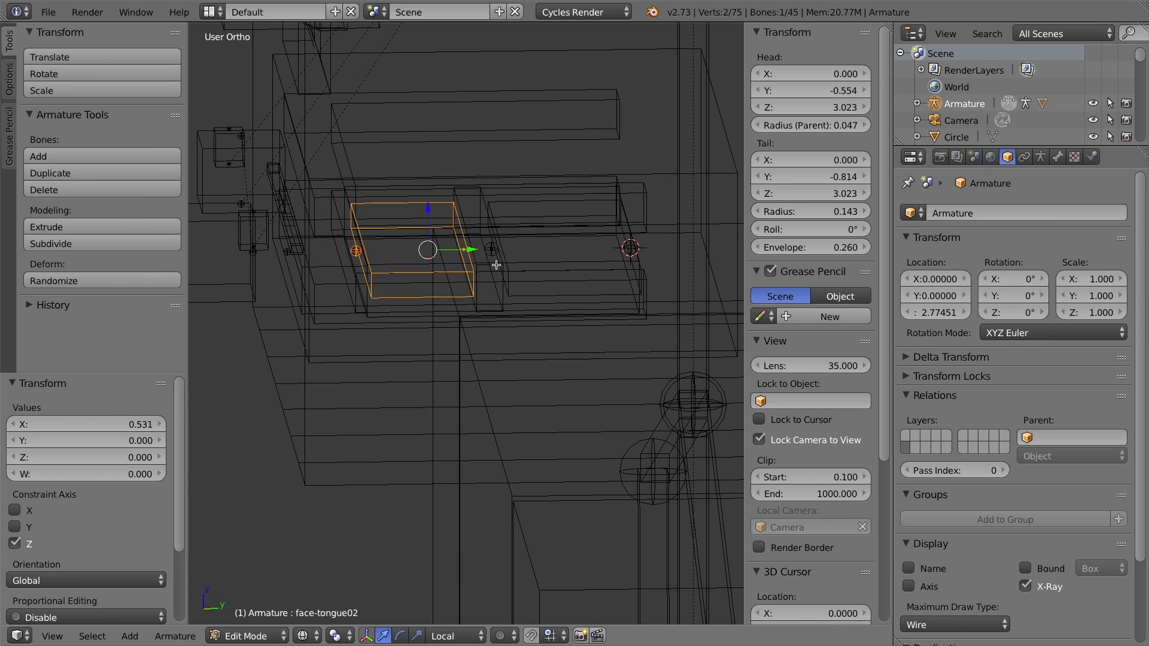
mouse_move(466, 237)
middle_down()
mouse_move(470, 251)
mouse_move(474, 230)
middle_up()
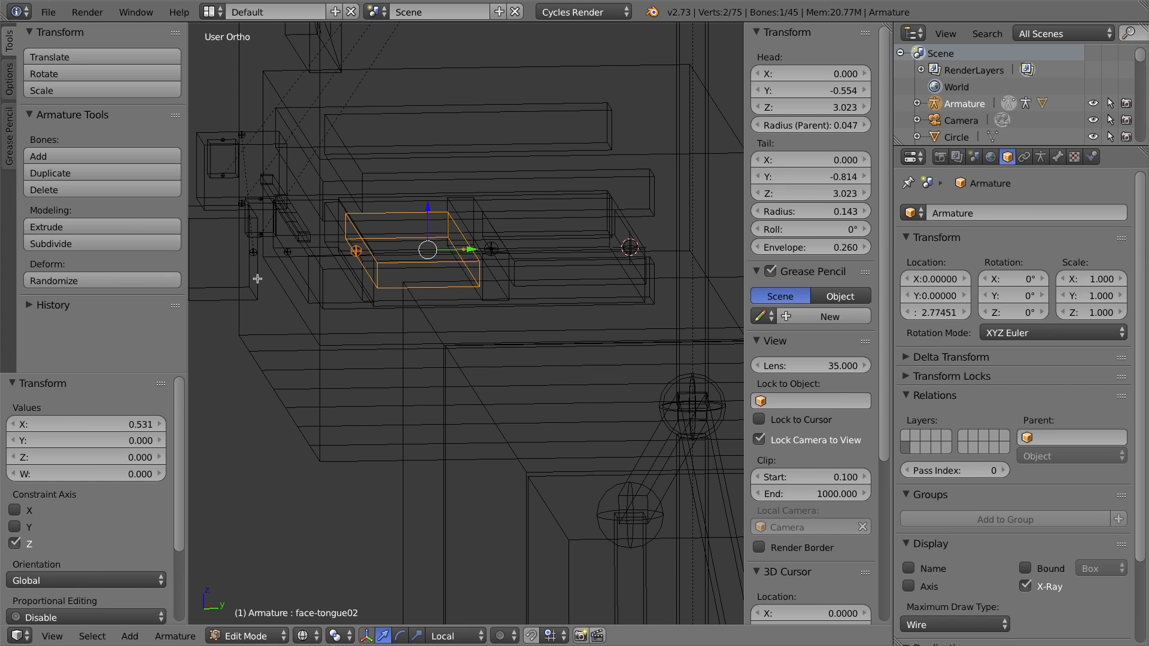
right_click(257, 279)
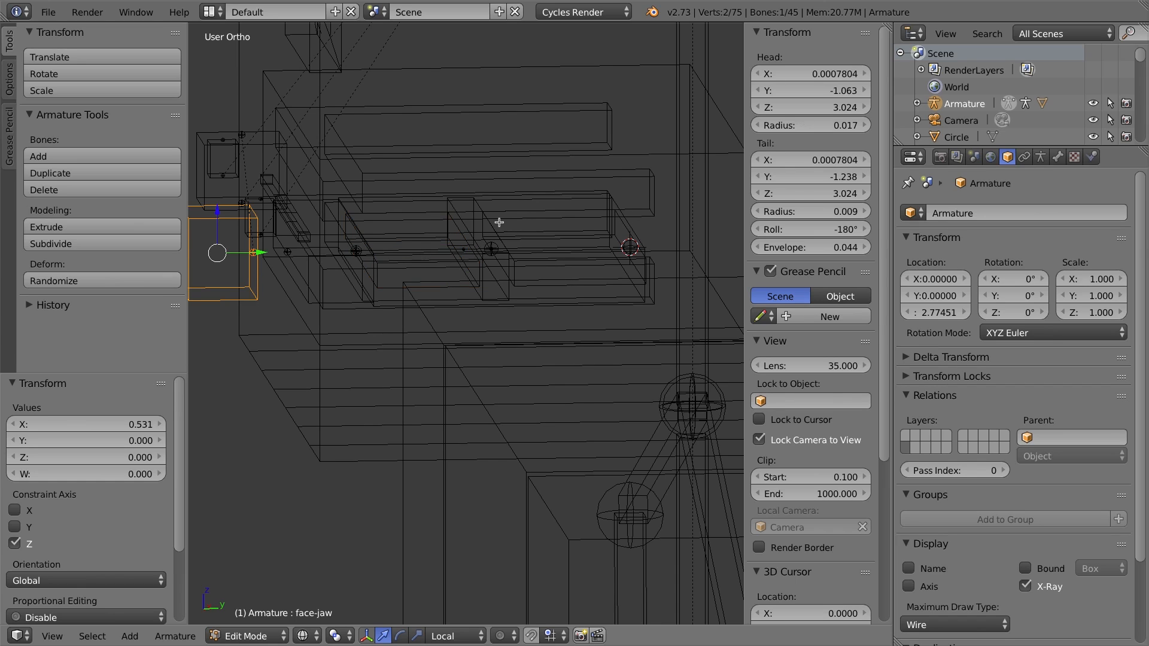
key(ctrl+Tab)
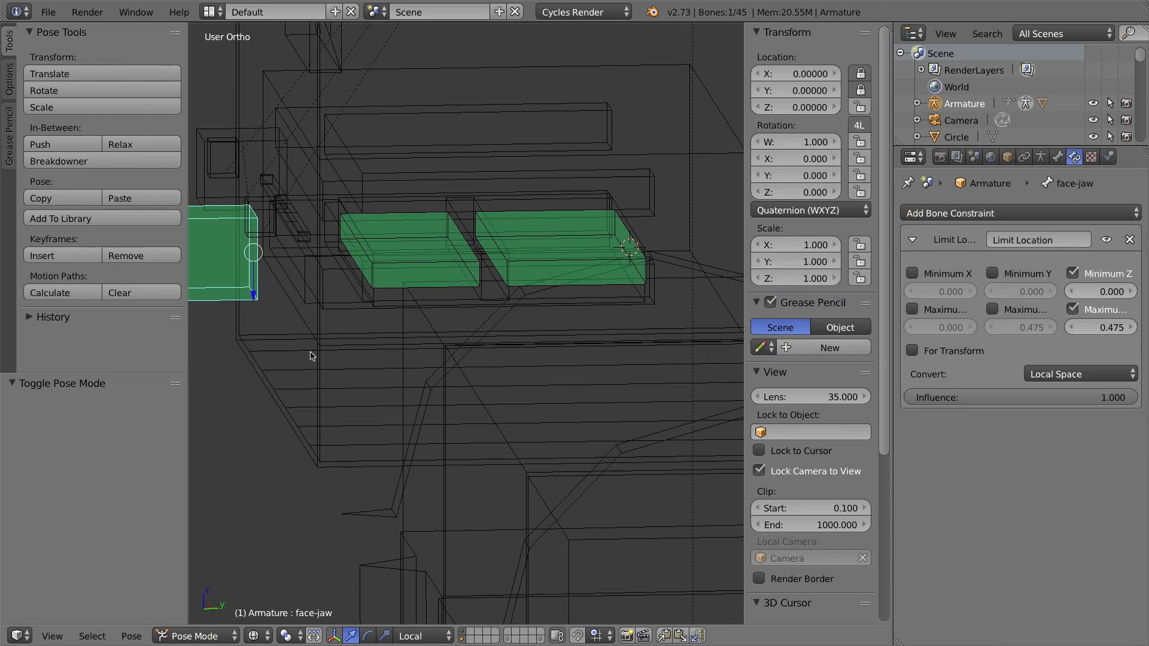
click(195, 636)
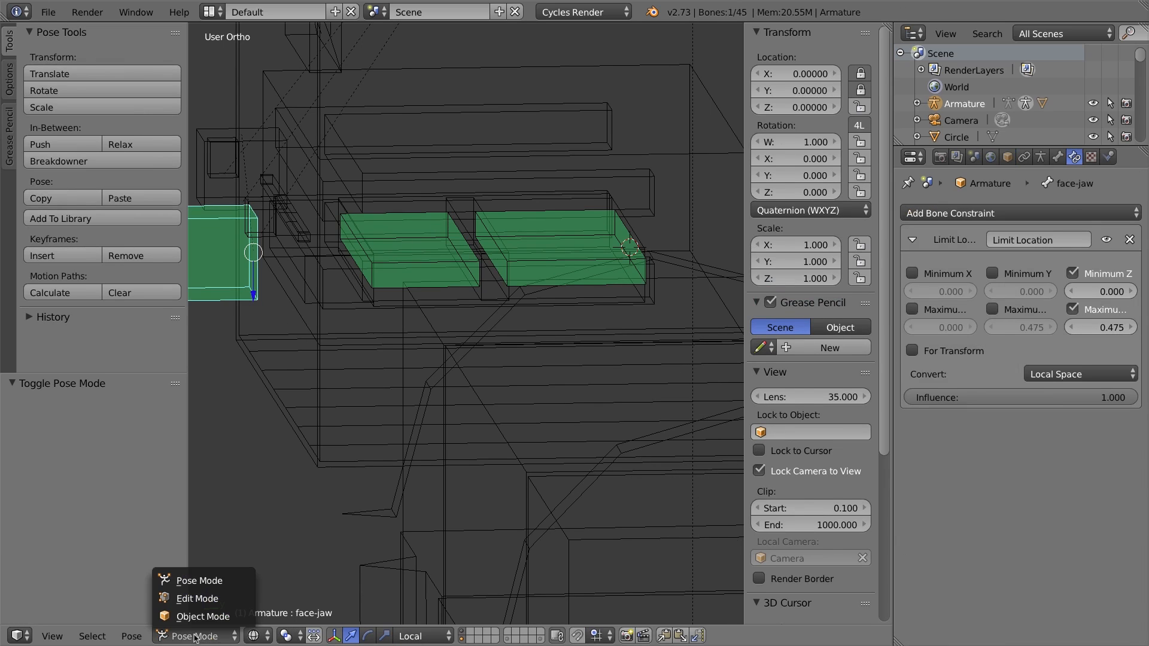
click(213, 579)
shift+middle_drag(469, 312, 541, 329)
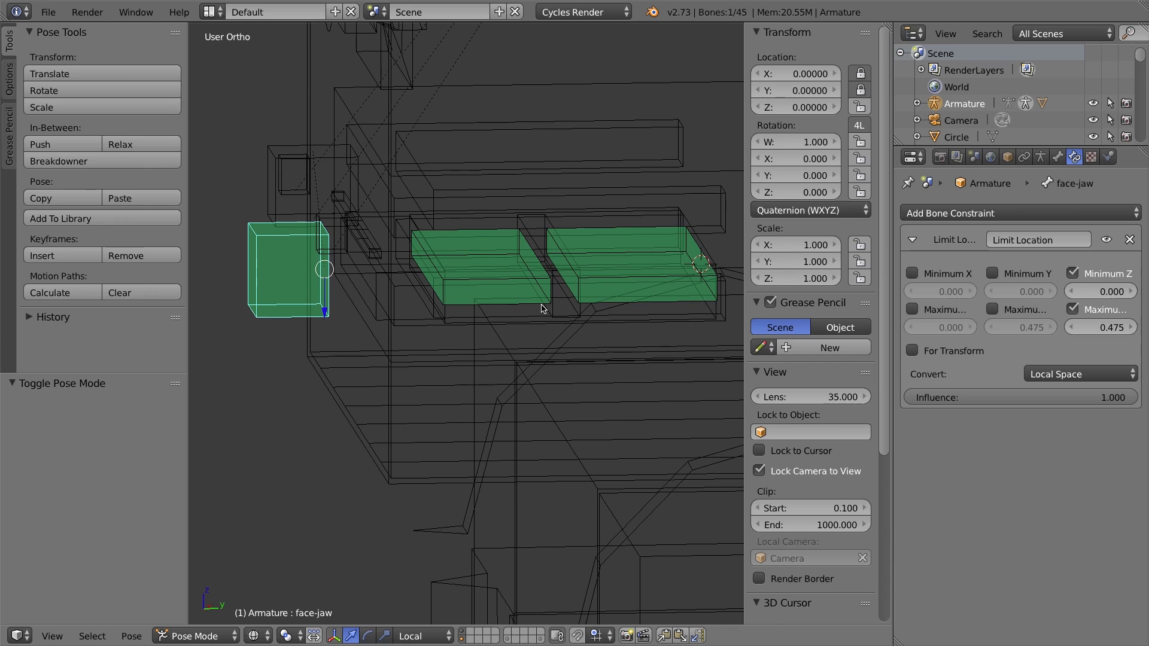
key(KP_3)
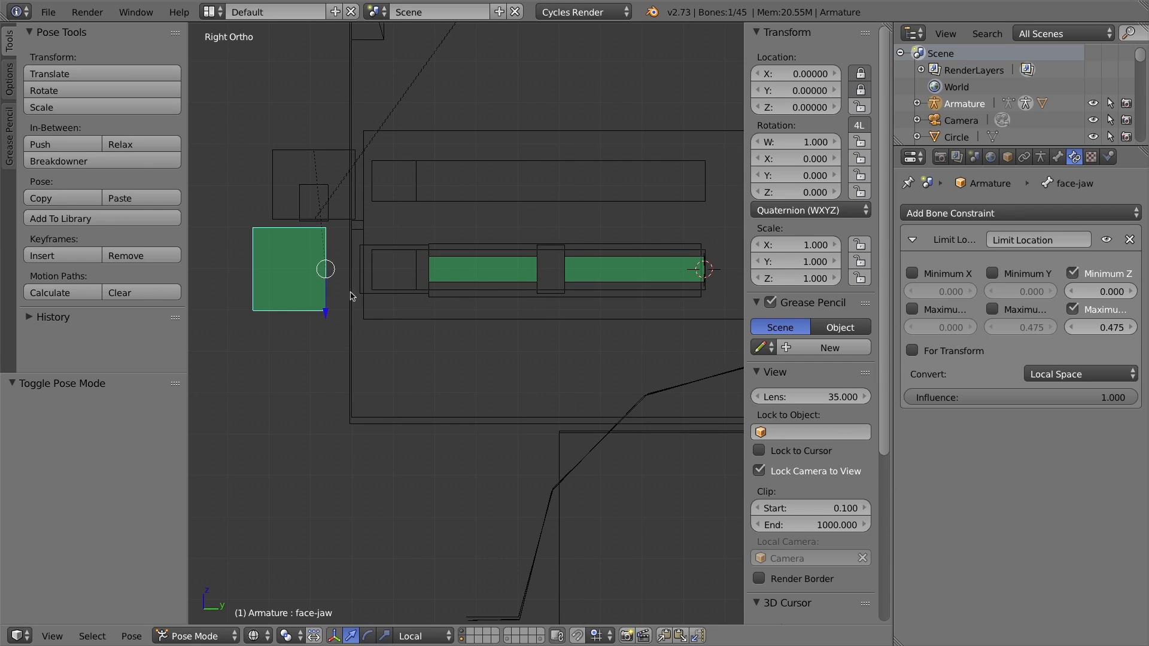
key(g)
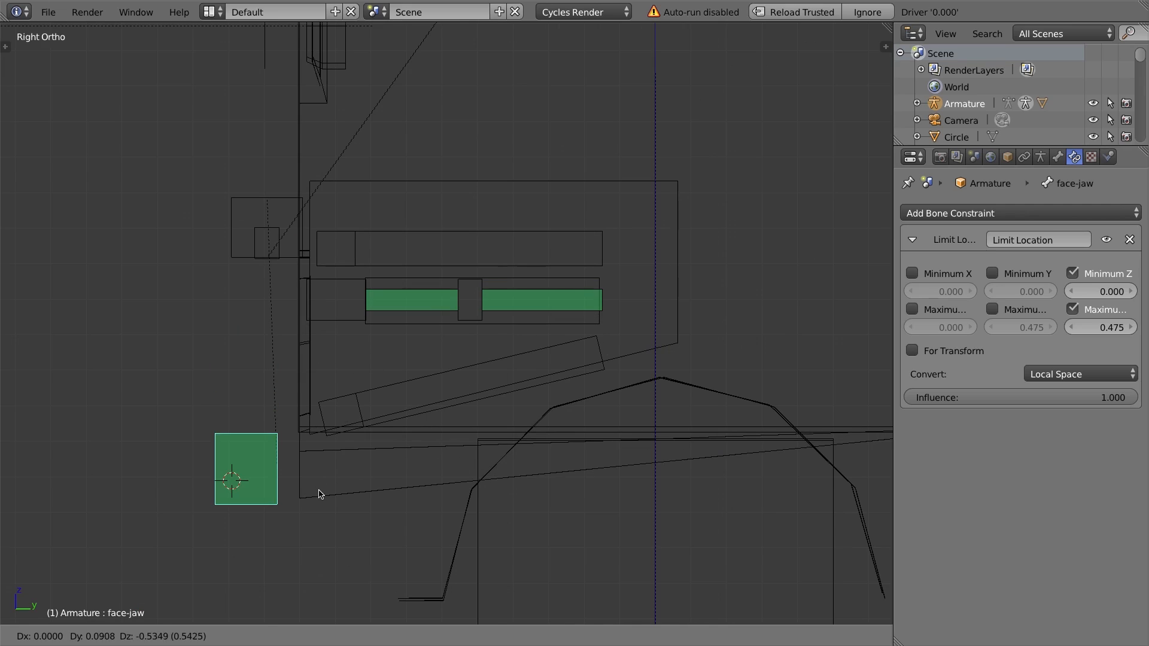
click(323, 490)
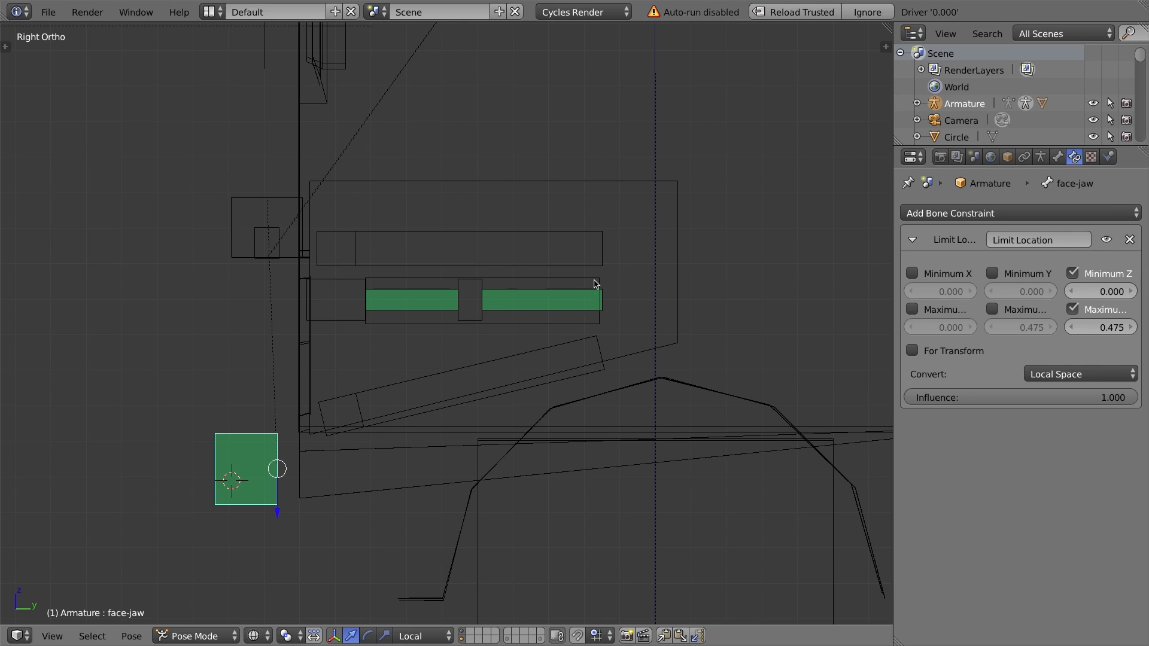
Clear the face-jaw bone's pose location to reset the jaw.
right_click(577, 304)
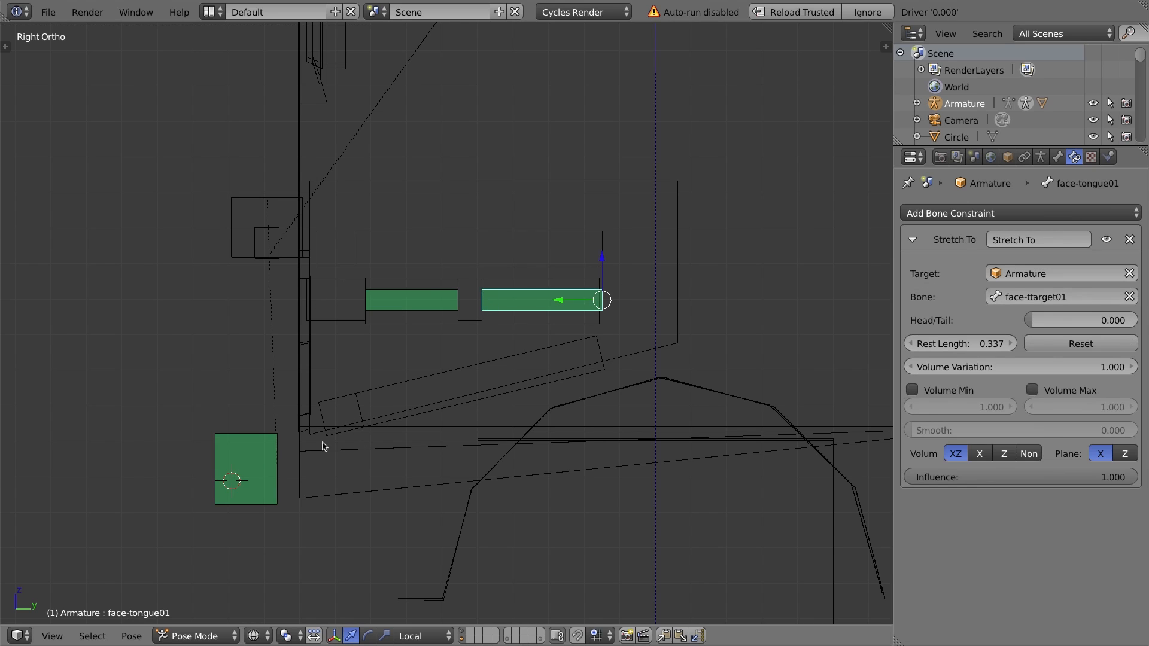
right_click(258, 441)
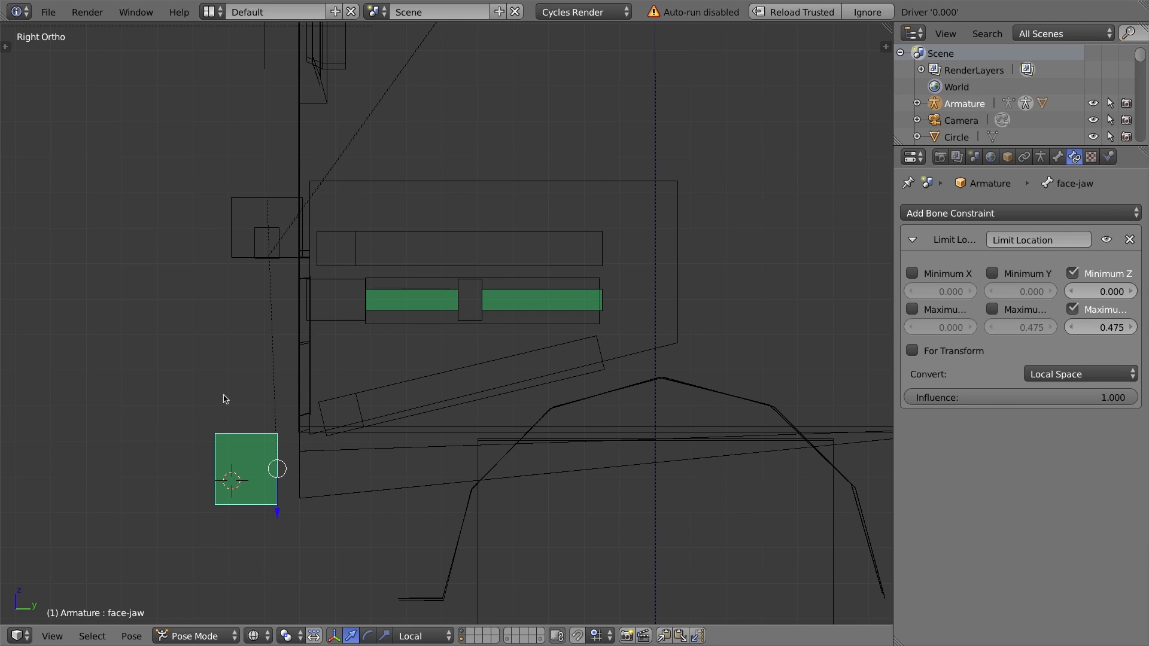
key(alt+g)
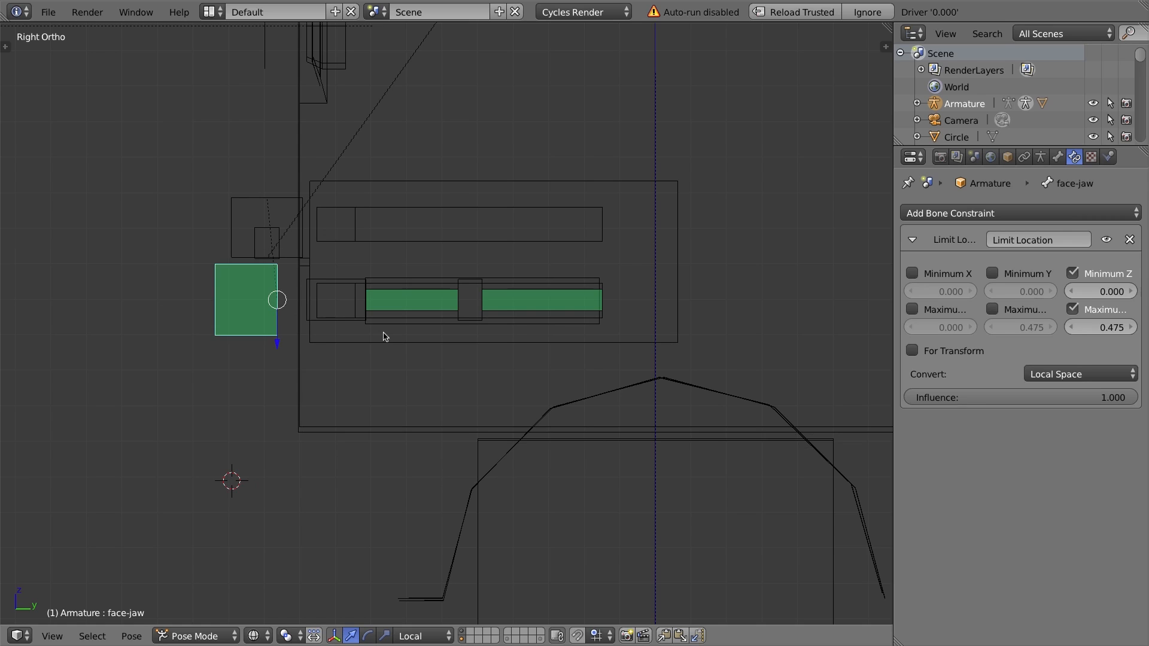
Compare the bone constraints on the face-jaw bone and the face-tongue01 bone by selecting each in turn.
right_click(590, 291)
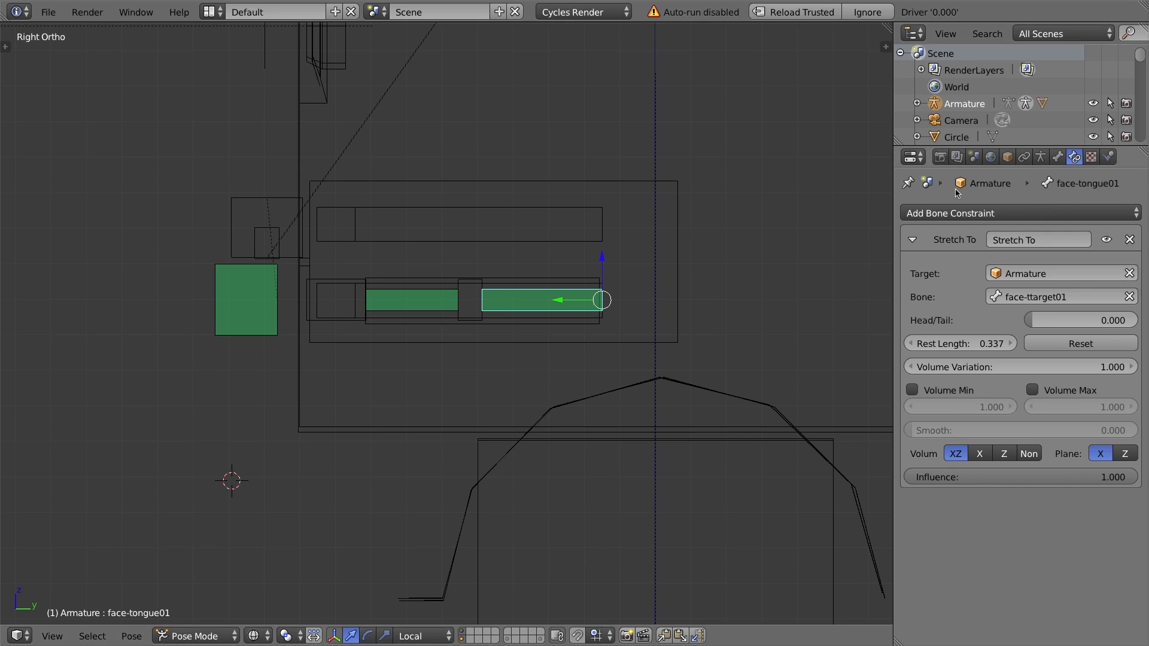
click(975, 214)
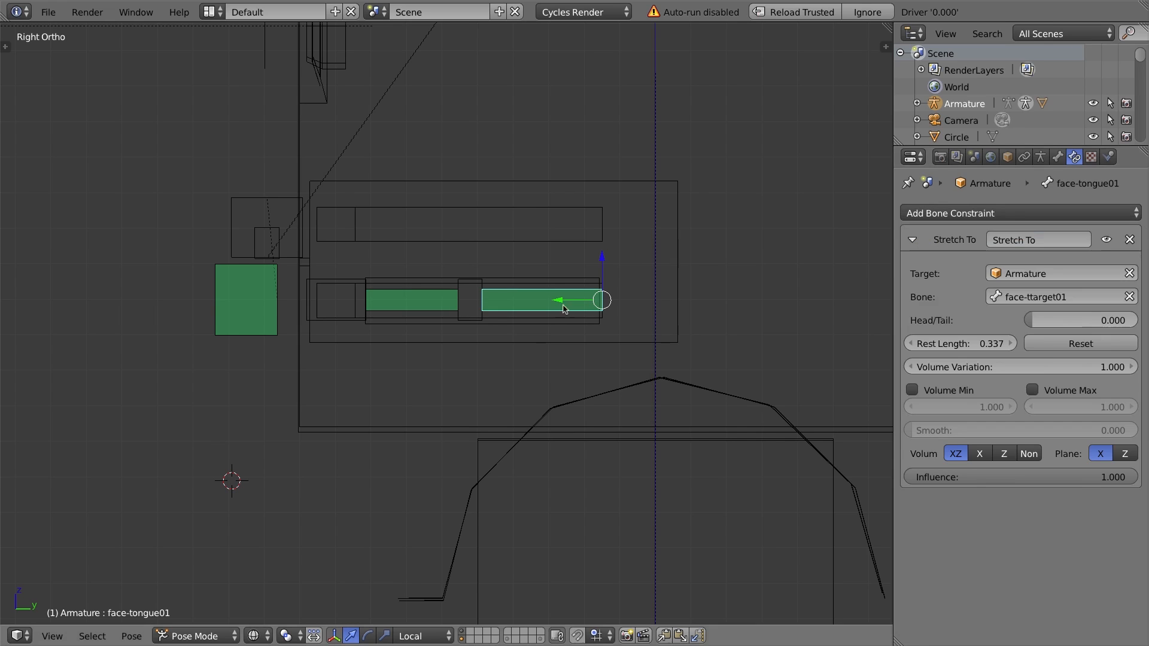
right_click(278, 300)
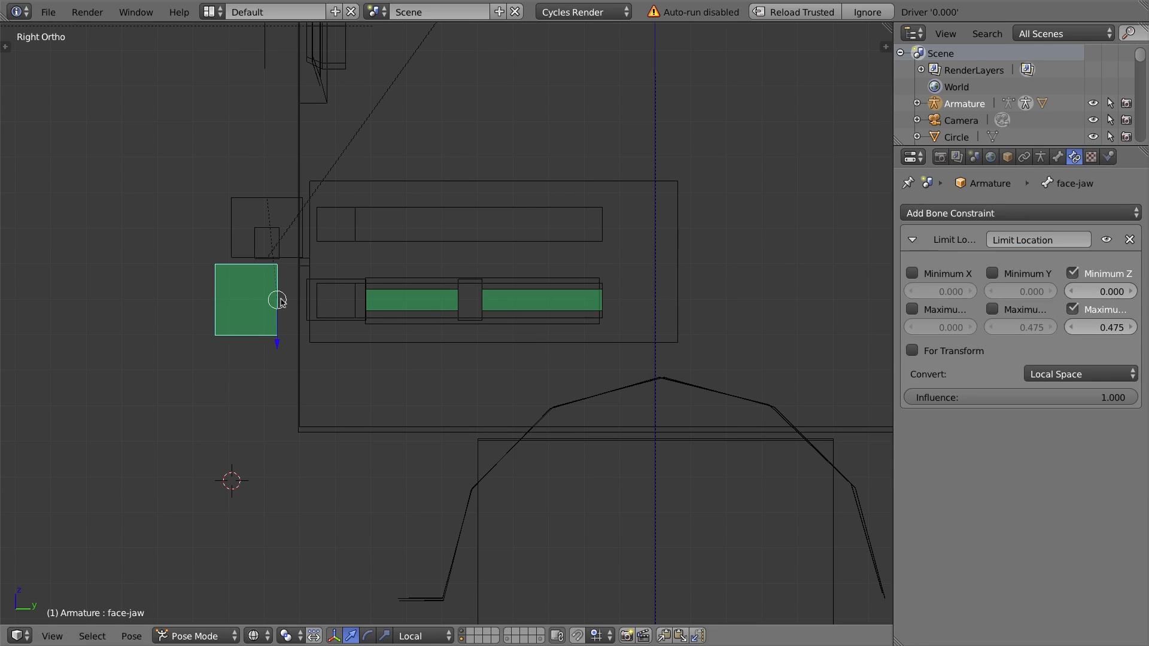
right_click(540, 293)
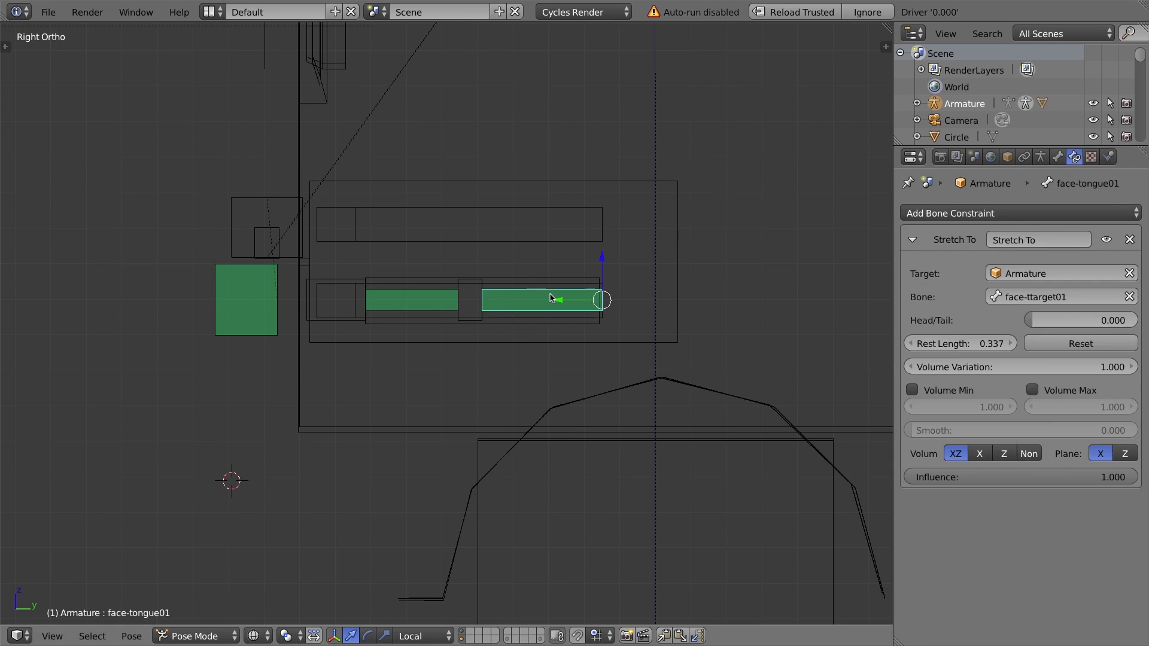
right_click(254, 272)
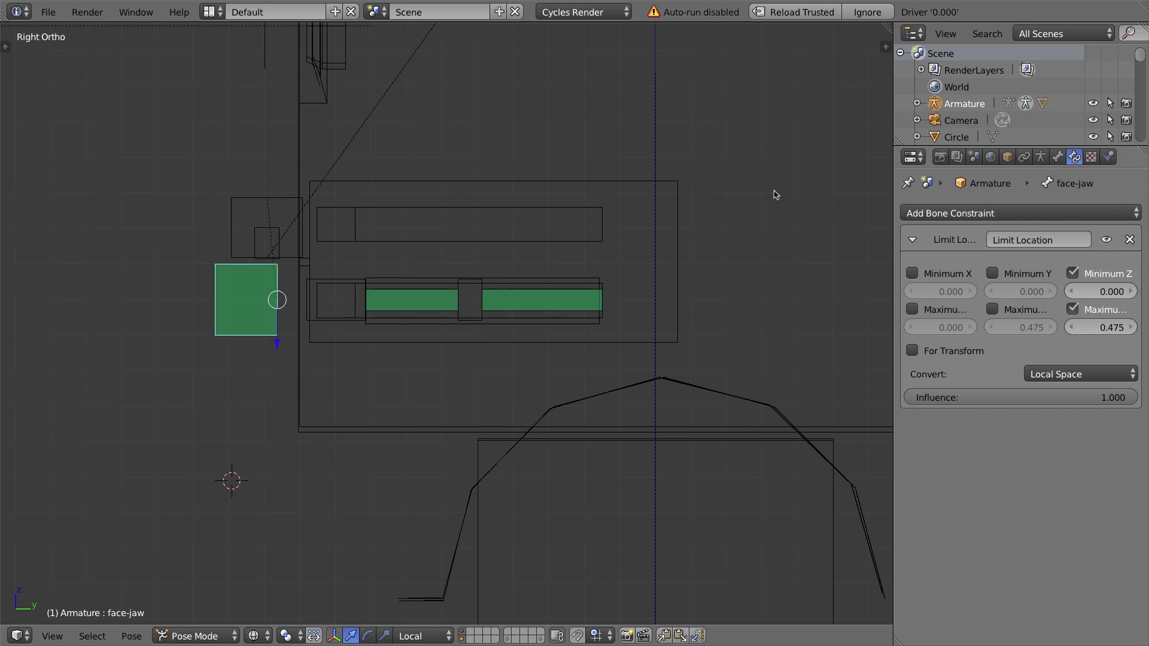
right_click(528, 297)
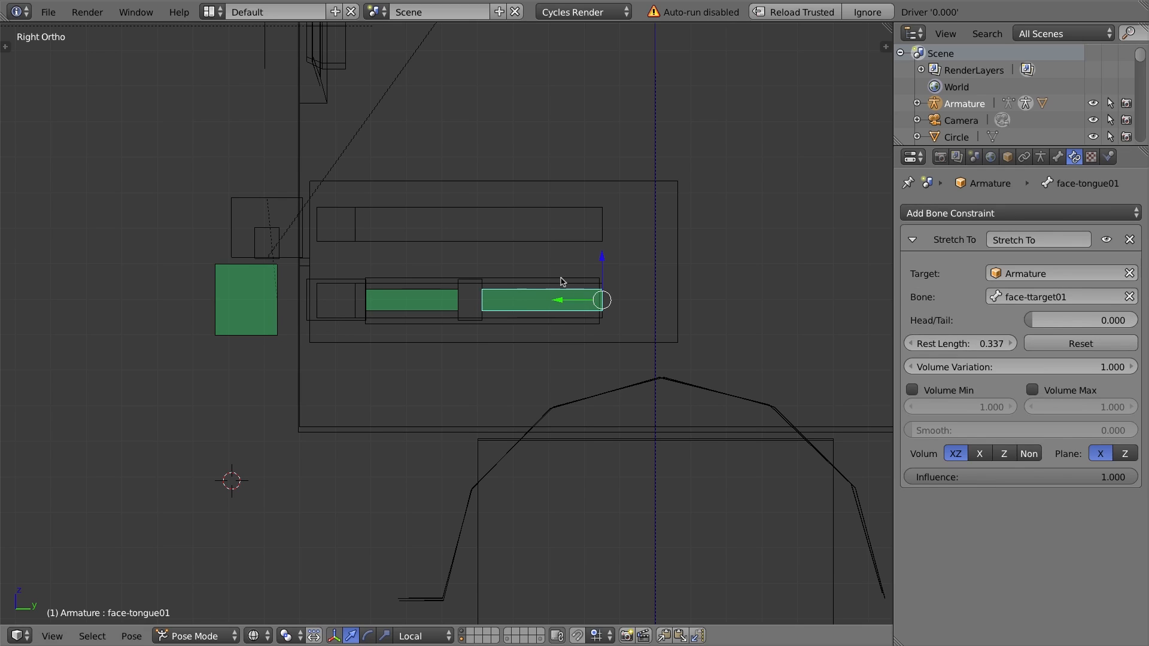
right_click(254, 281)
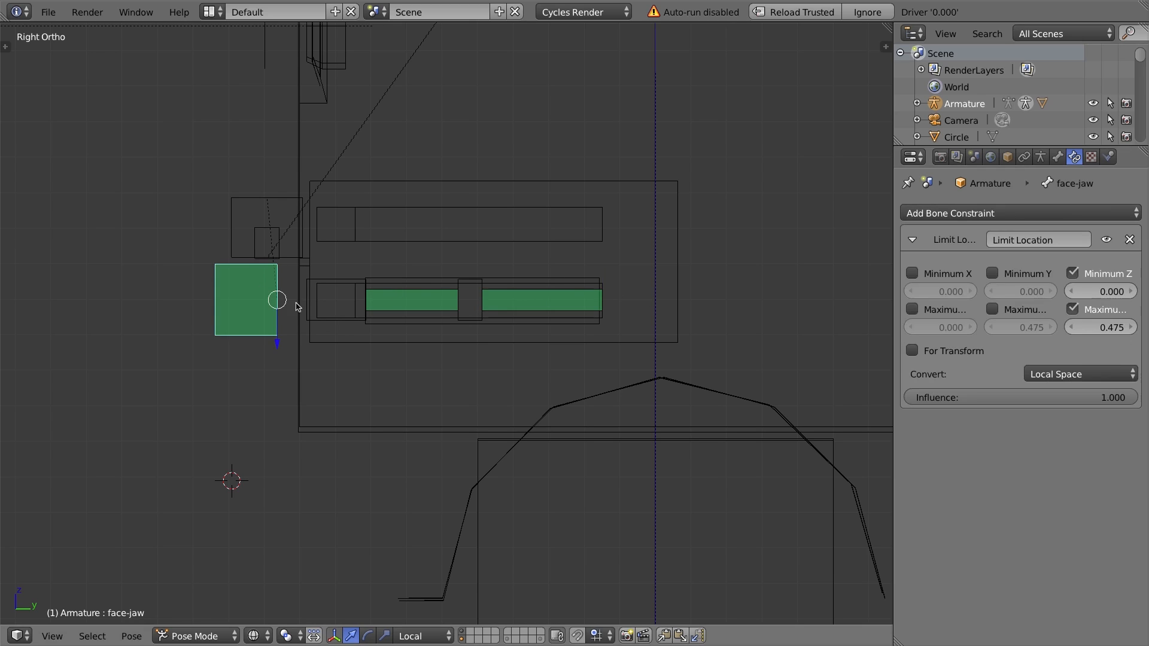
right_click(581, 305)
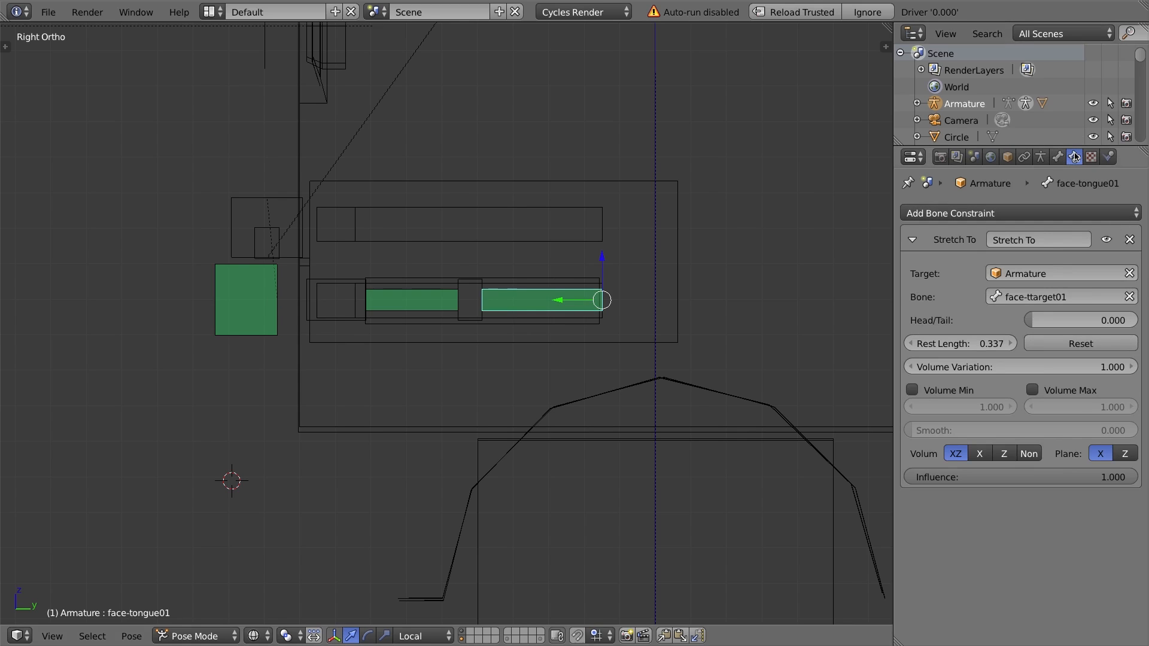
Add a Child Of constraint to face-tongue01 and move it above the Stretch To constraint.
click(952, 215)
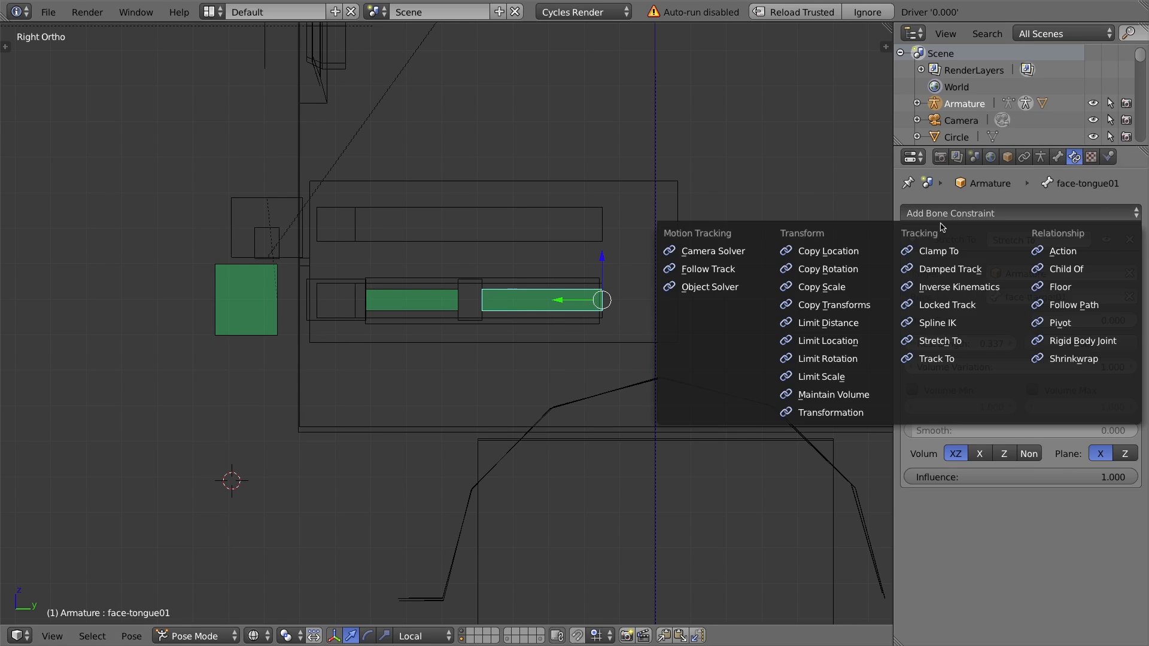
click(1066, 268)
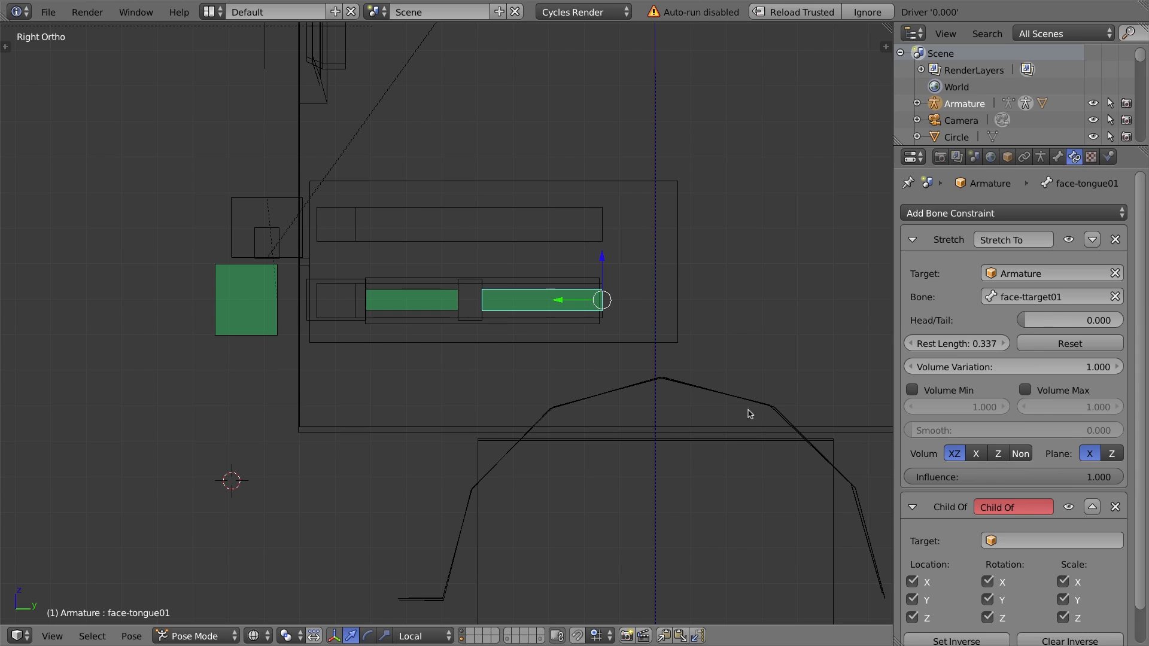
click(912, 241)
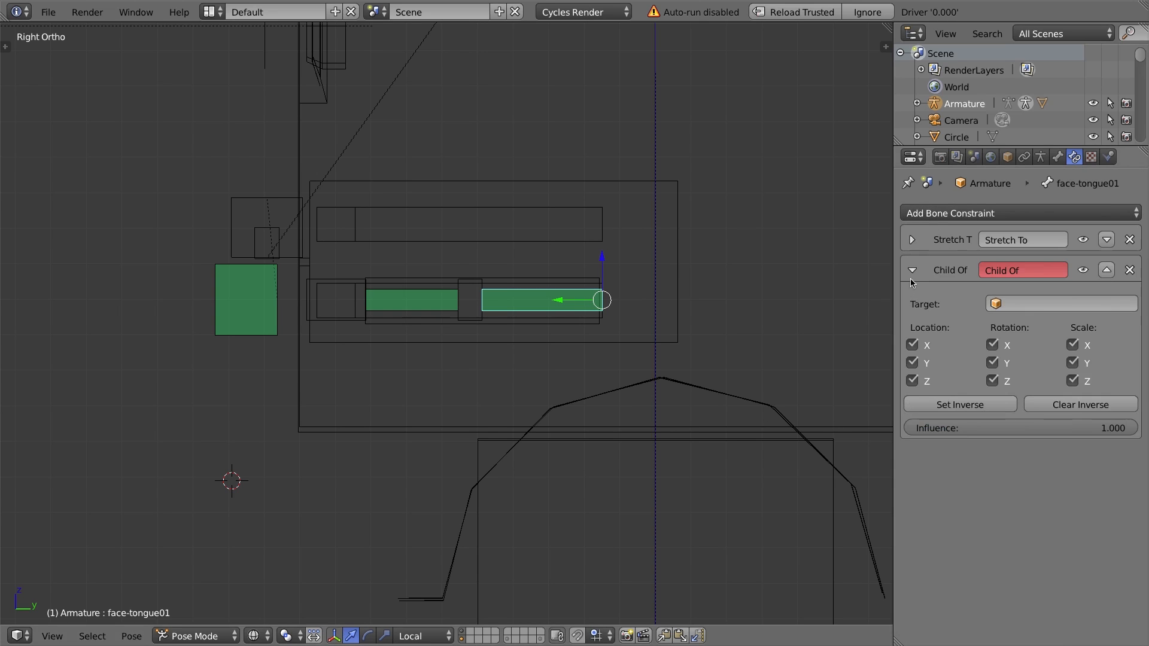
click(913, 271)
click(912, 270)
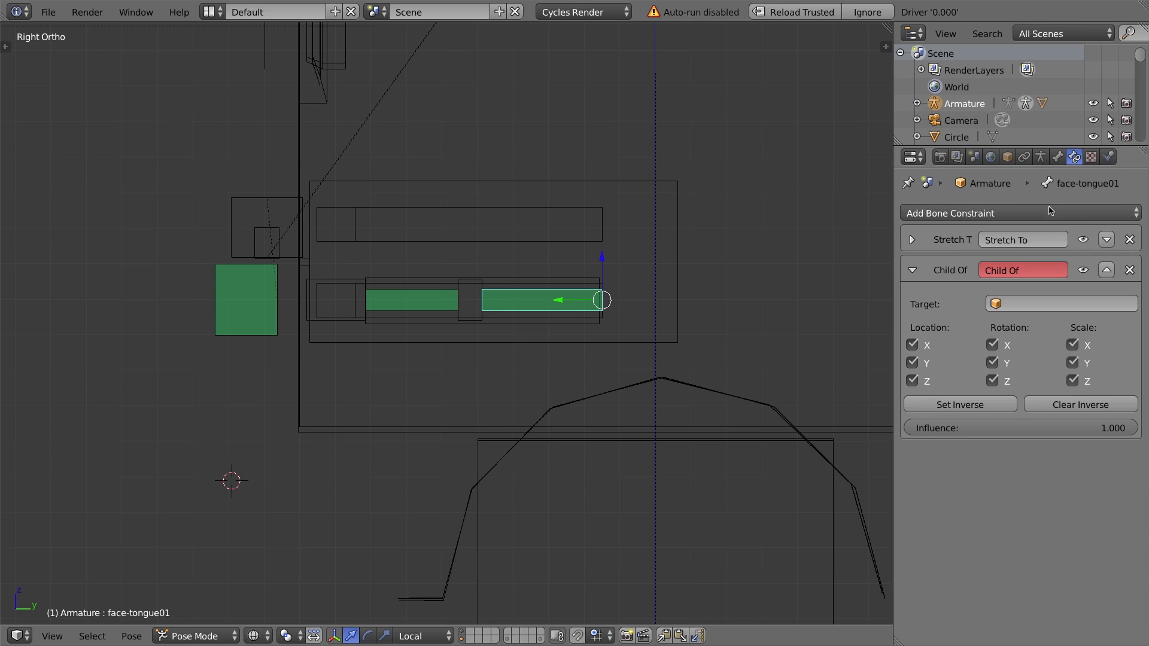
click(1107, 271)
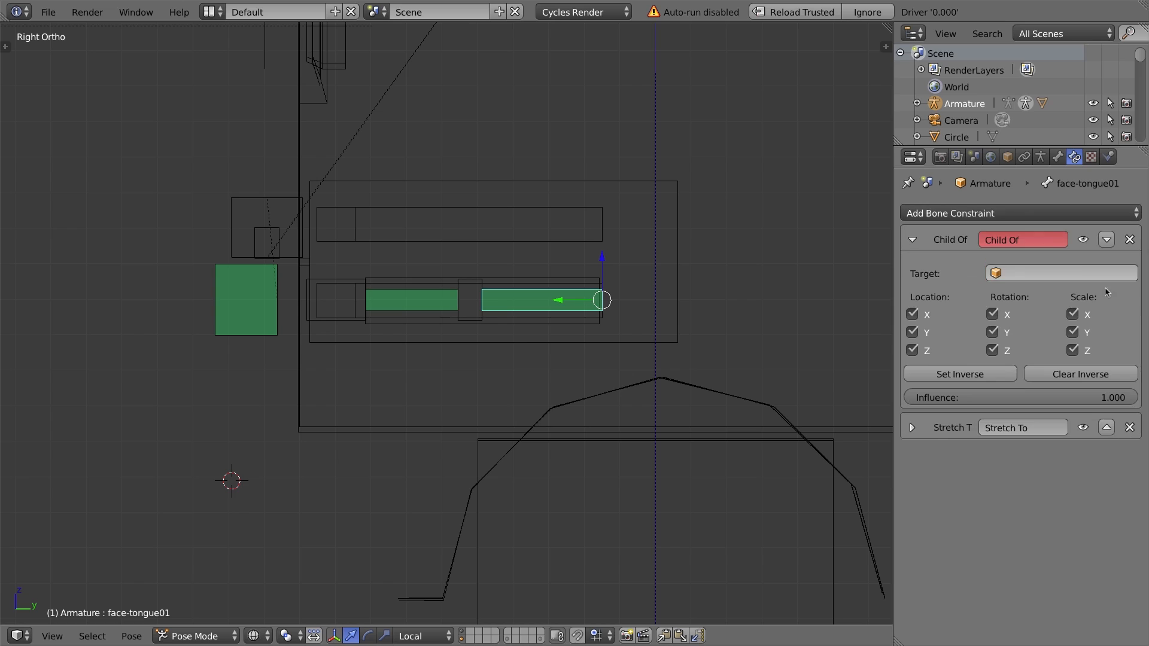
click(909, 430)
click(910, 430)
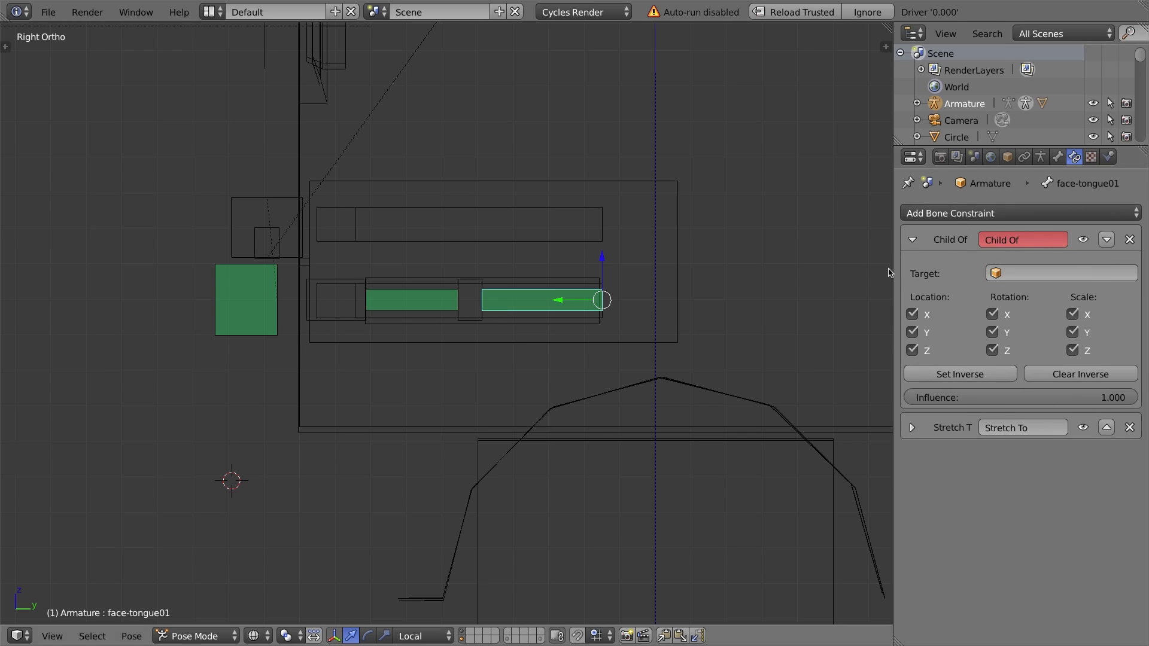
Set the Child Of constraint's target to Armature with bone face-jaw.
click(993, 275)
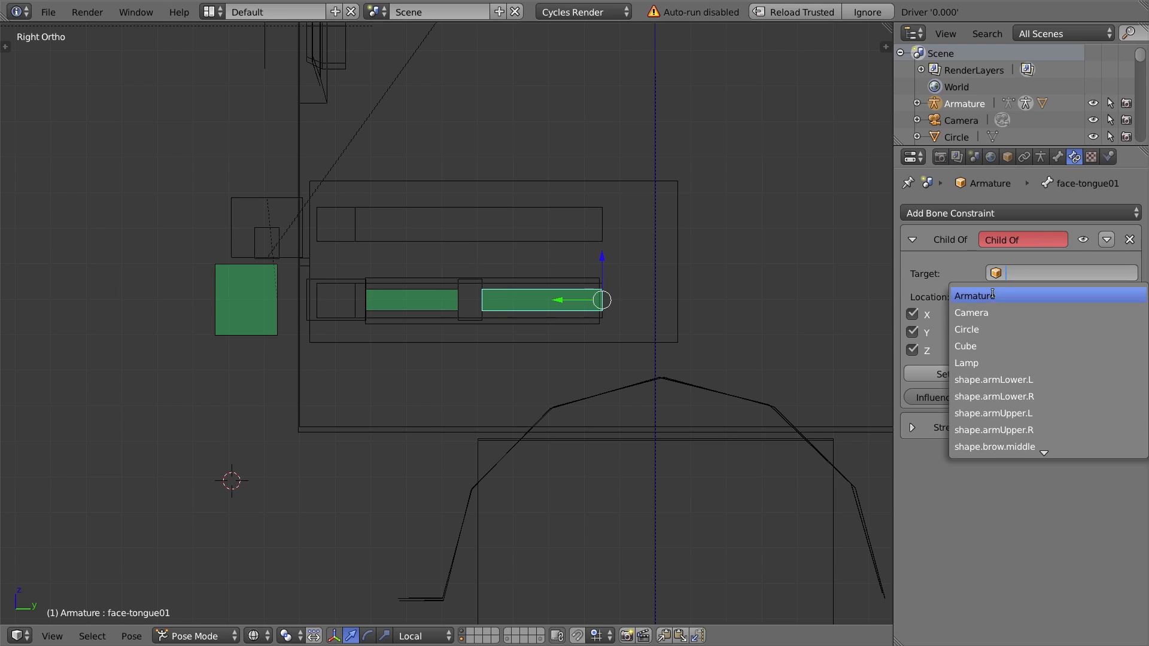
click(996, 293)
click(1021, 298)
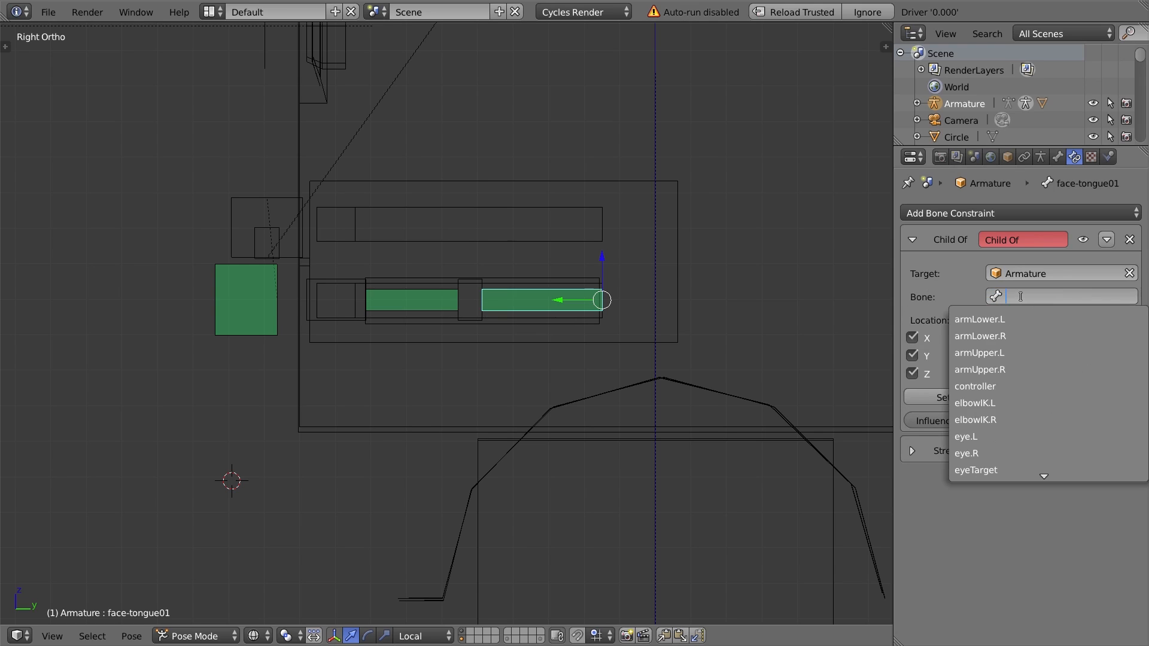
text(f)
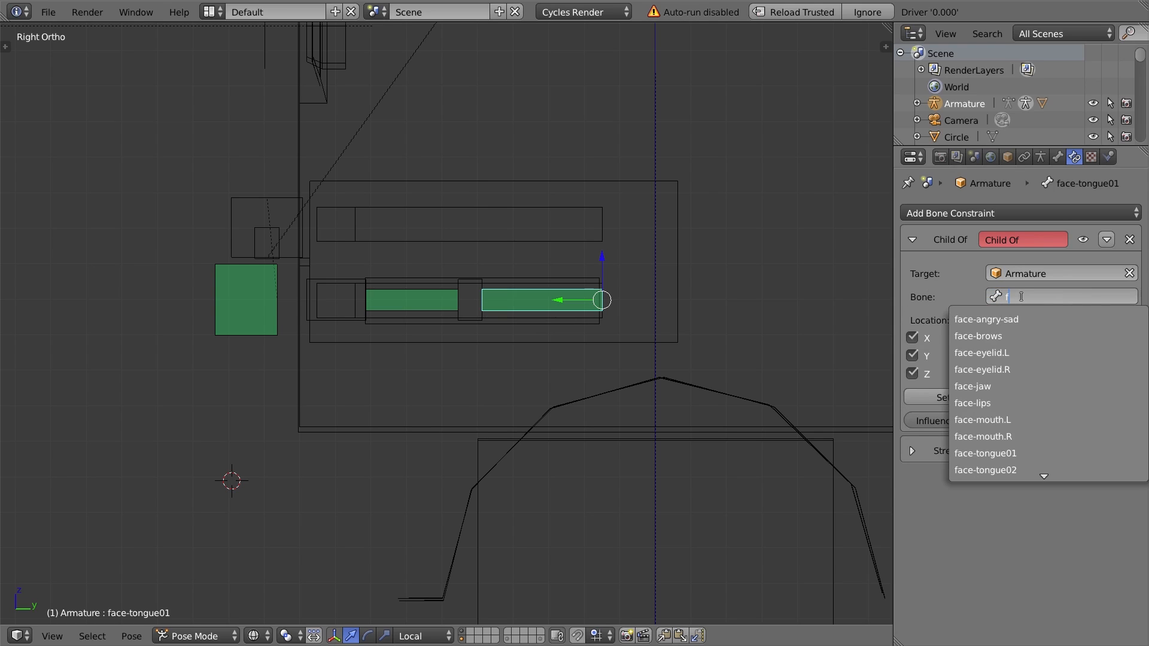
text(ace-)
key(Down)
key(Down)
key(Down)
key(Down)
key(Down)
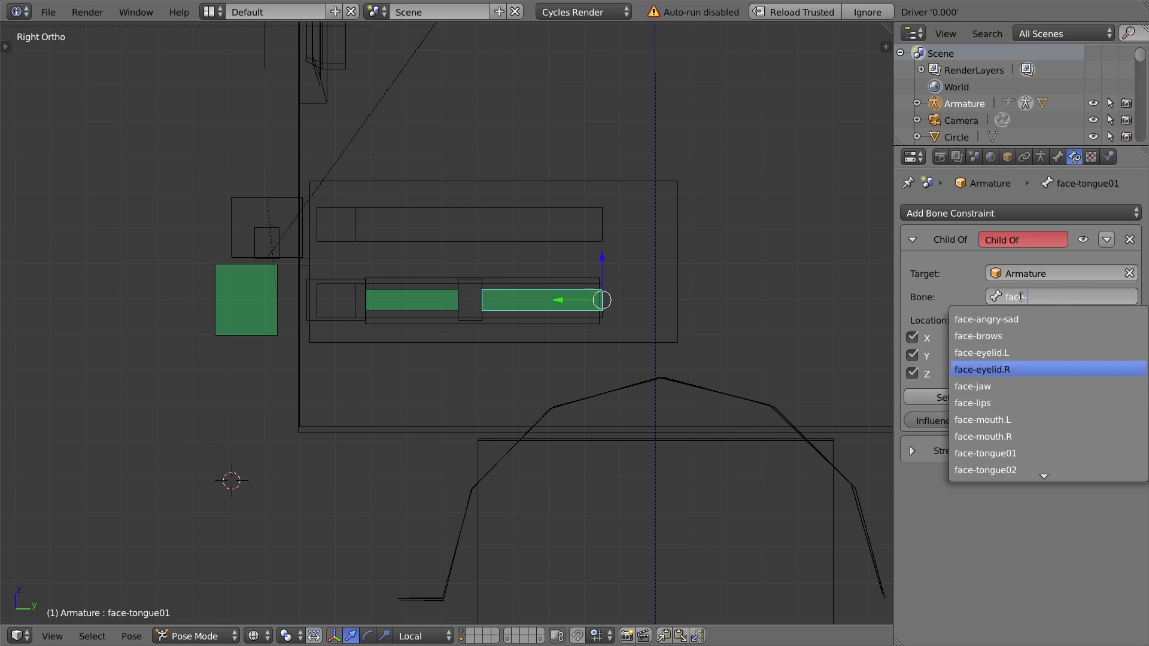
key(Return)
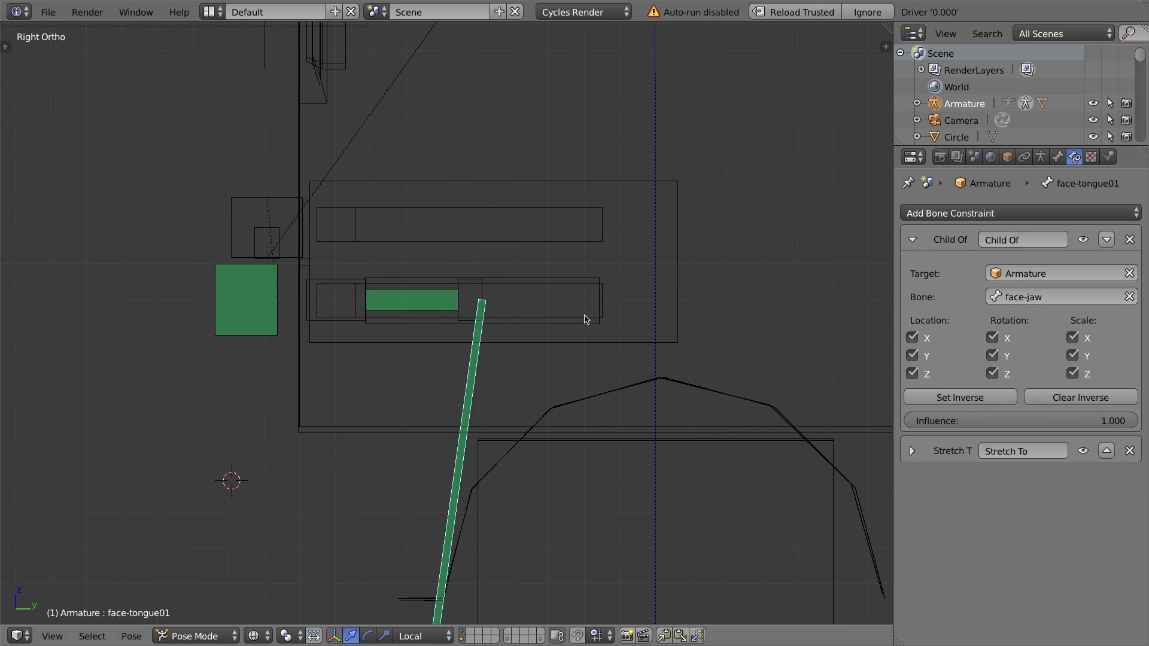
Restrict the Child Of constraint to Z location only, turning off X/Y location, rotation and scale inheritance.
scroll(580, 321, down, 5)
shift+middle_drag(586, 422, 608, 131)
shift+middle_drag(551, 259, 546, 341)
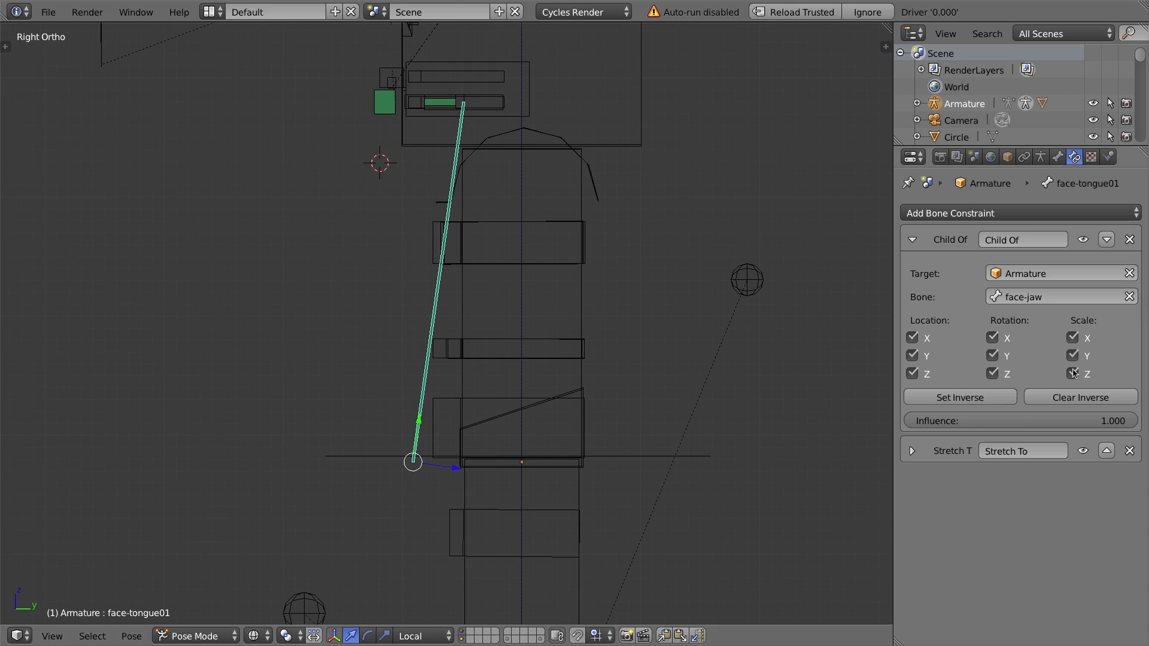
right_click(384, 106)
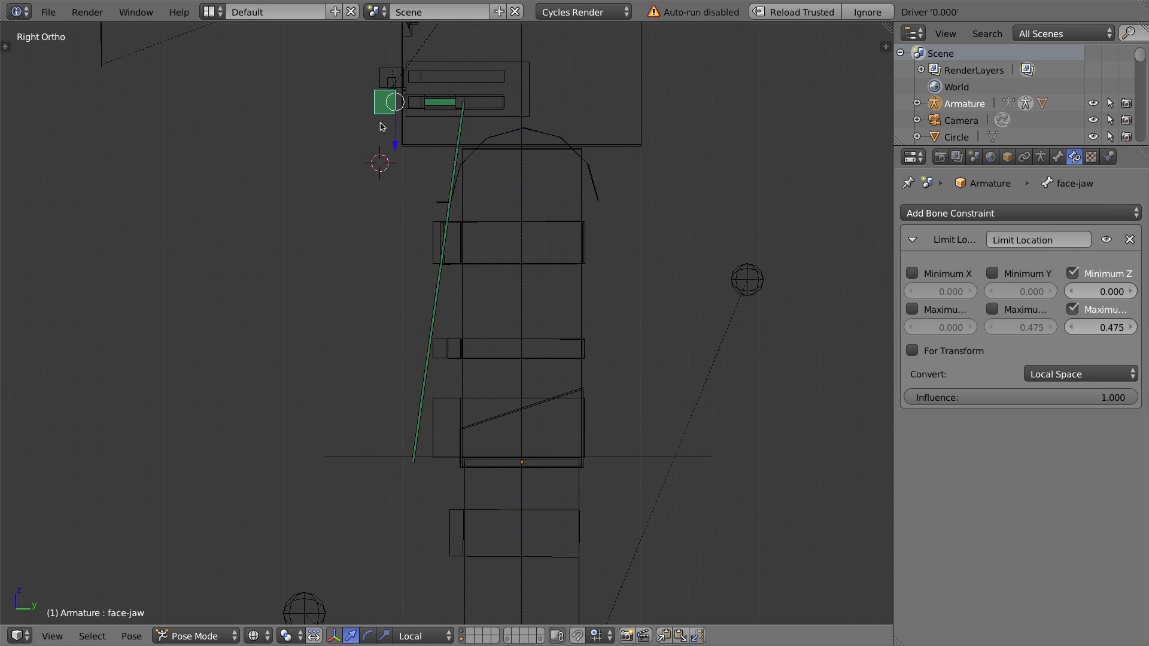
key(n)
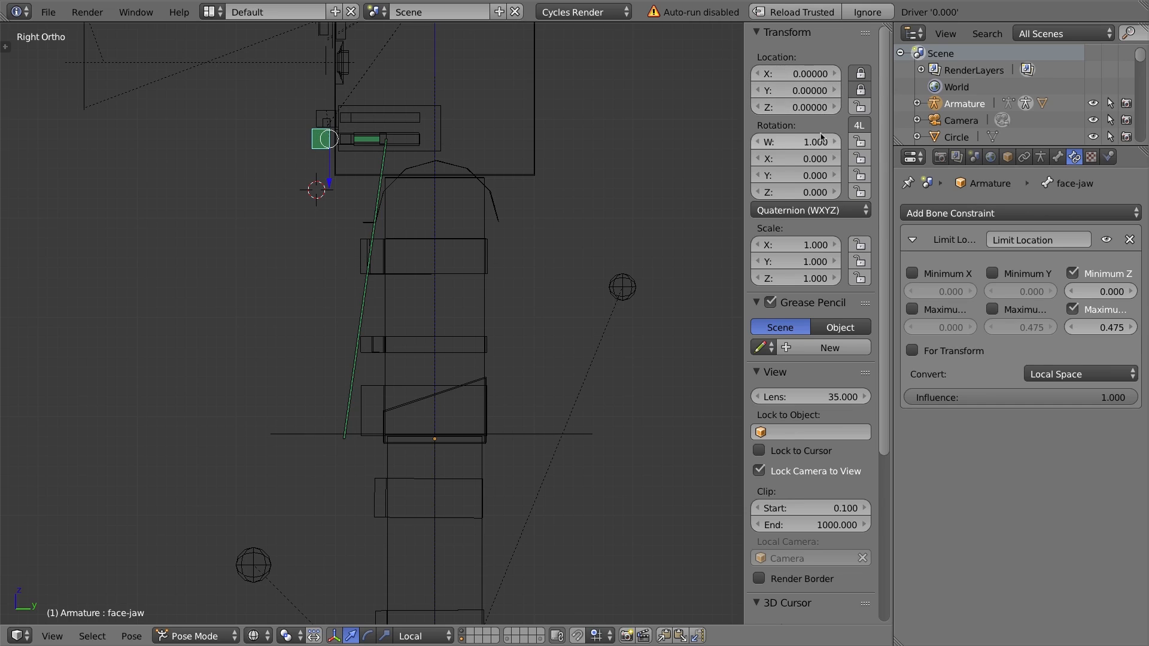
right_click(386, 160)
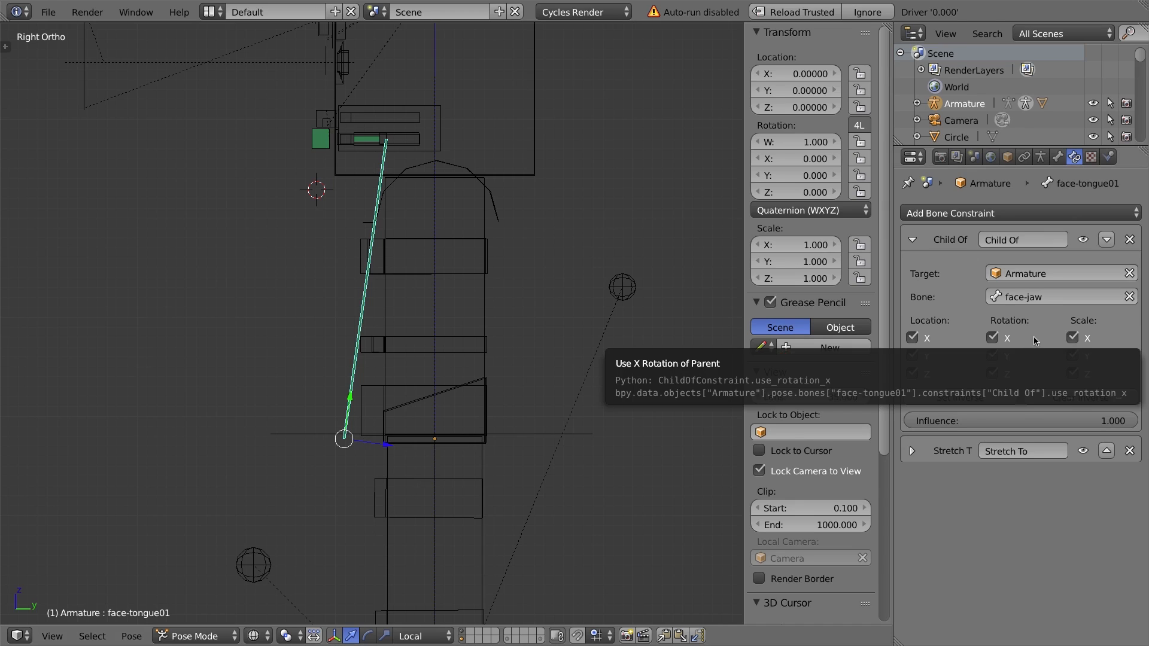
shift+middle_drag(340, 206, 338, 327)
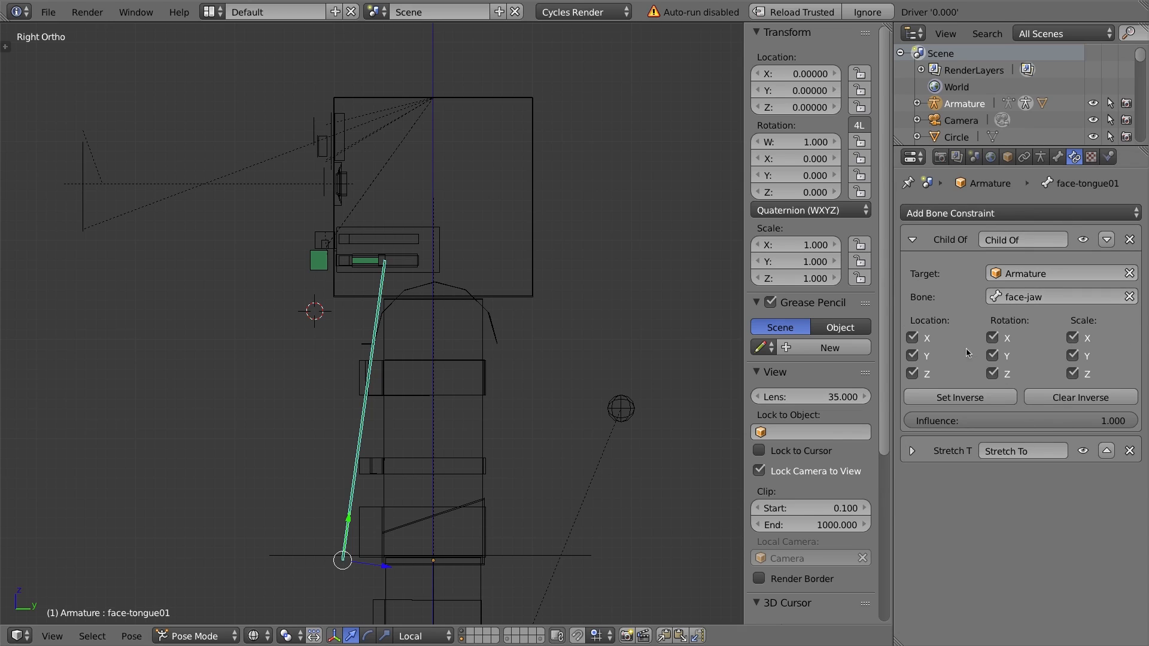
drag(993, 339, 994, 375)
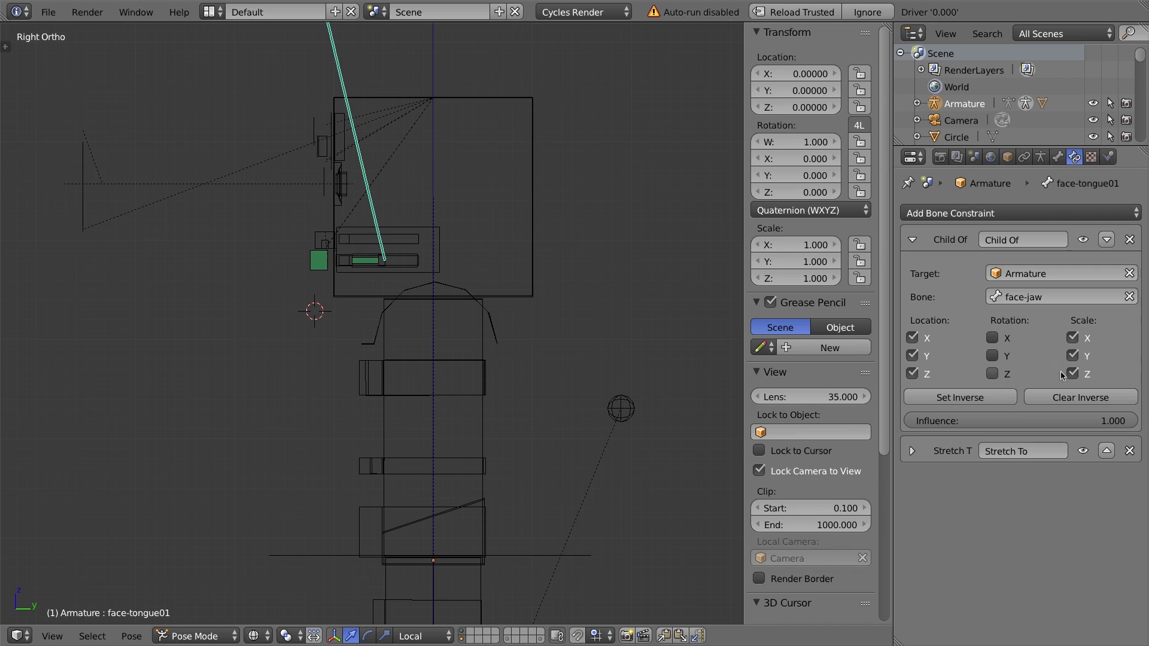
drag(1073, 345, 1074, 377)
drag(912, 359, 912, 339)
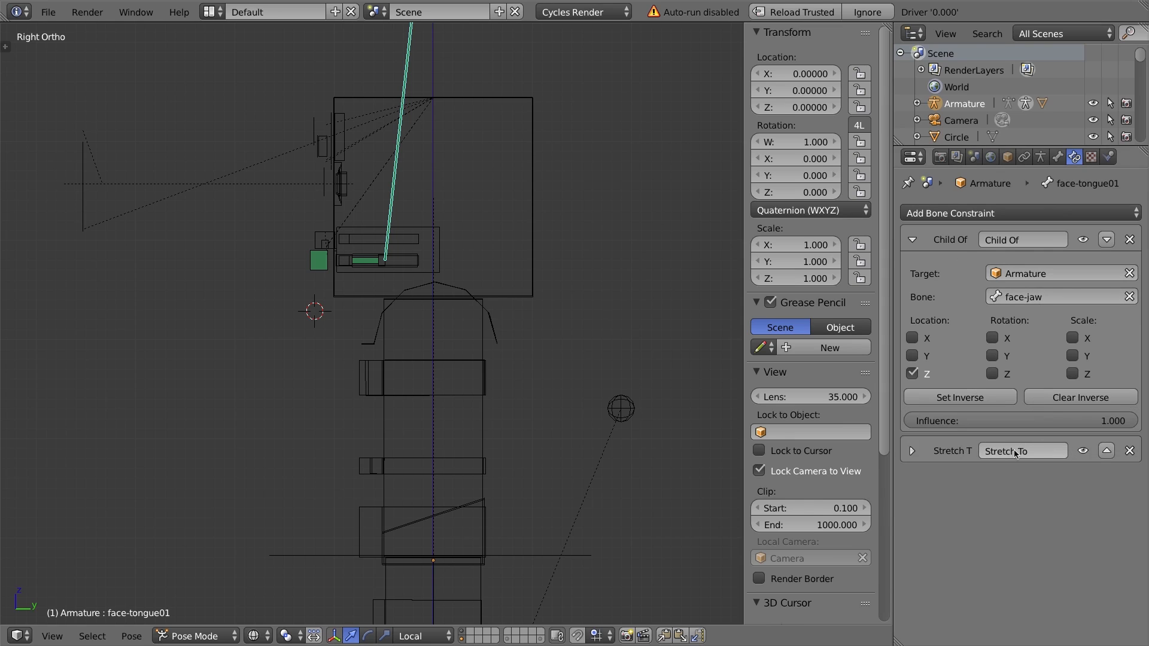
Disable the Stretch To constraint and set the Child Of constraint's inverse.
click(1084, 453)
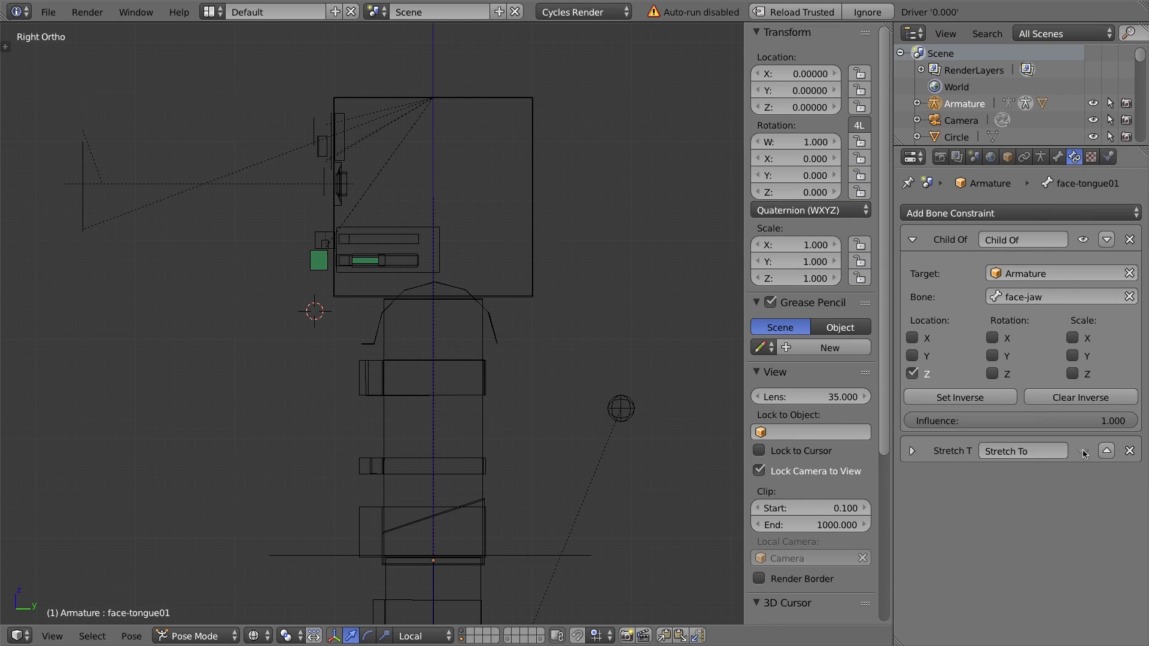
scroll(479, 325, down, 2)
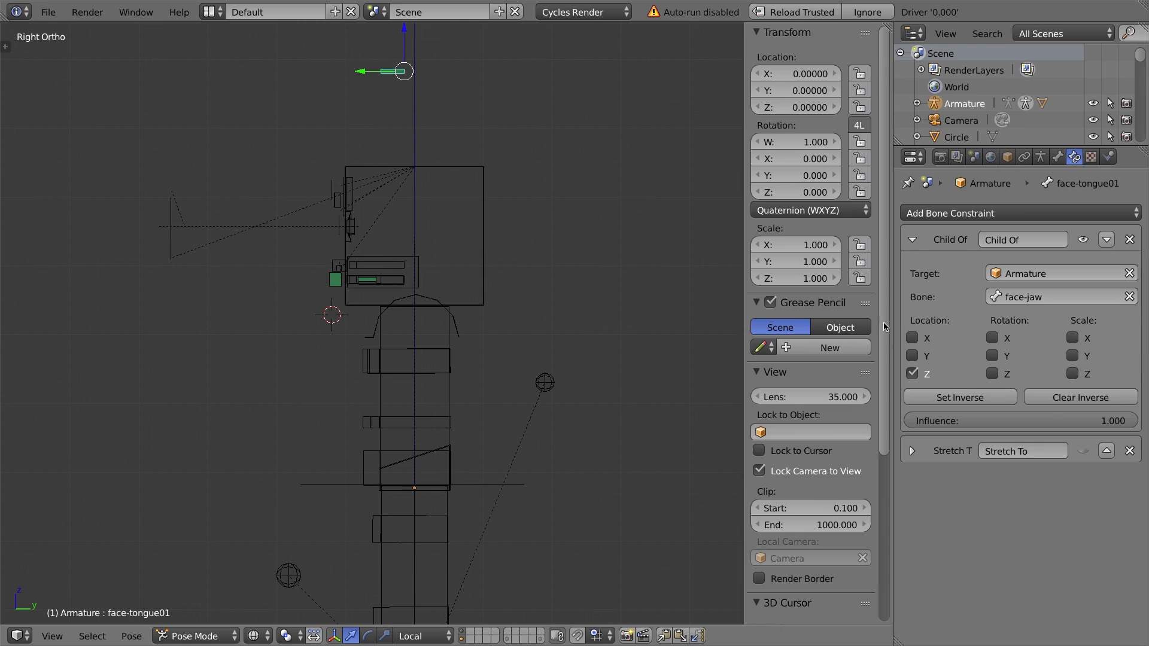
click(1084, 451)
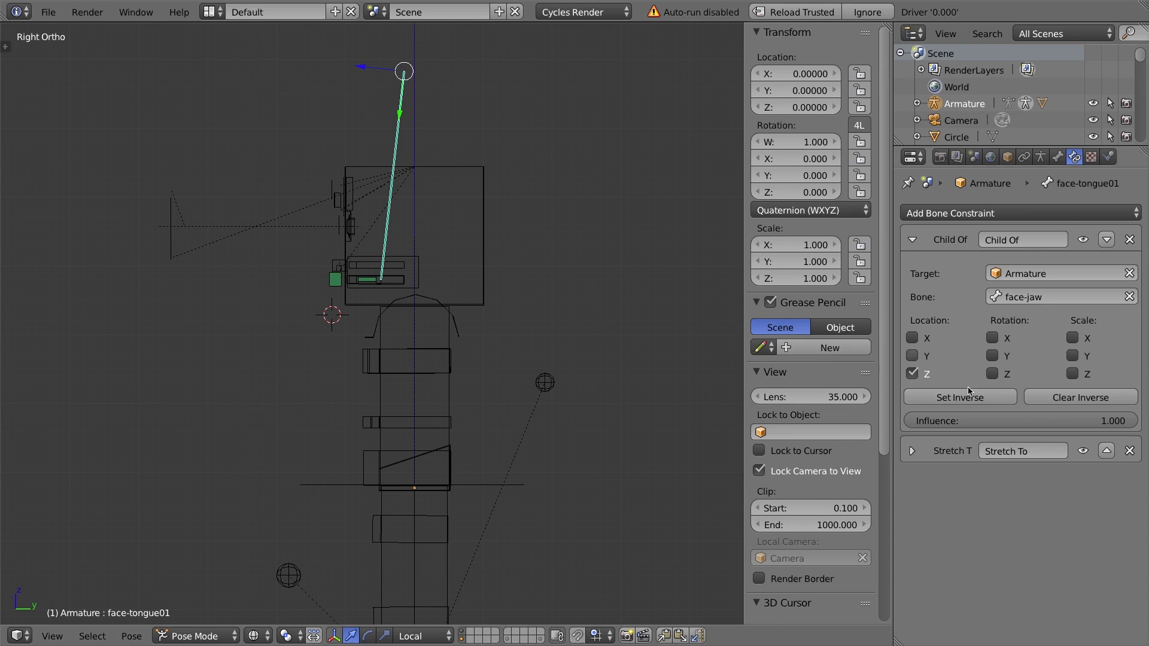
click(1083, 453)
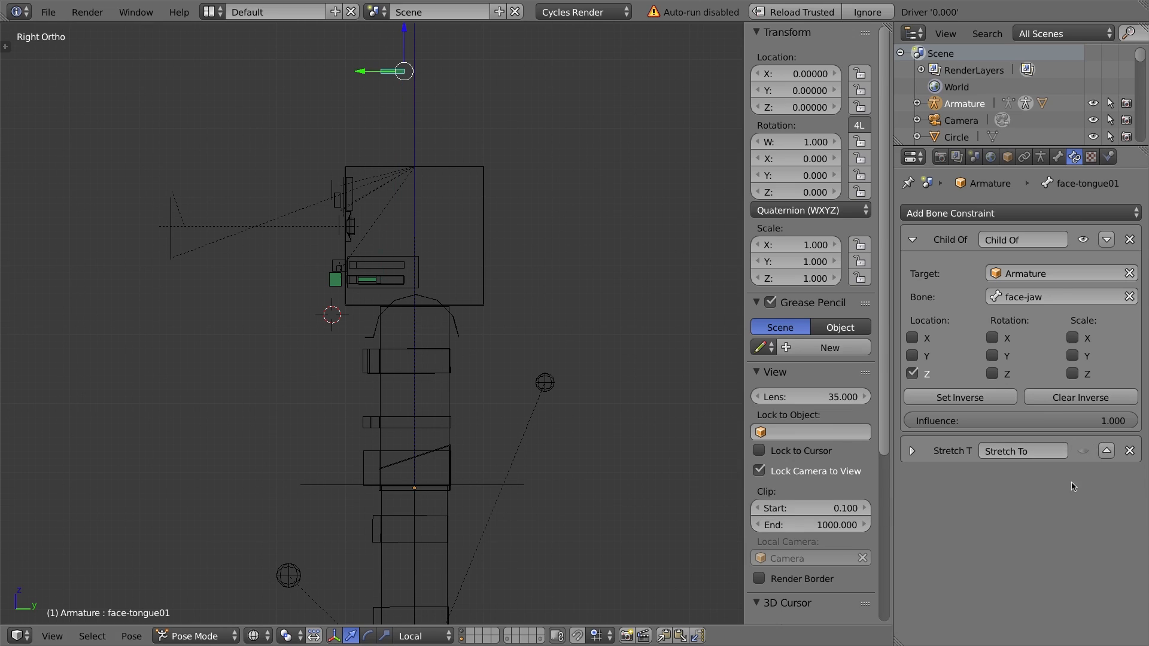
click(1097, 399)
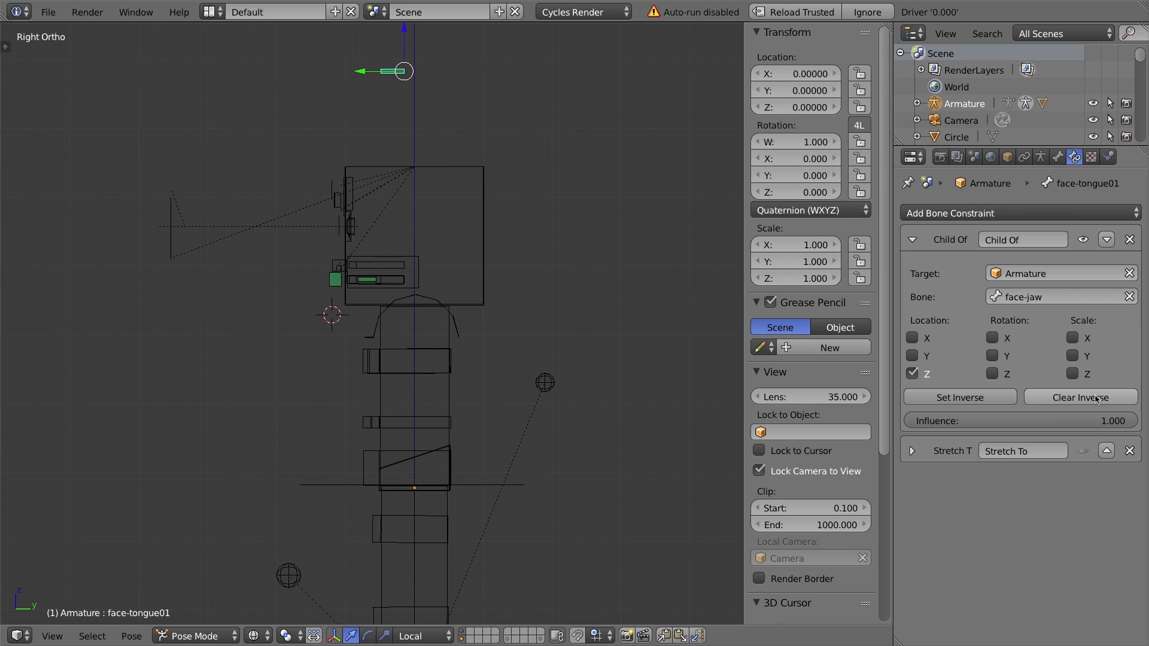
click(968, 399)
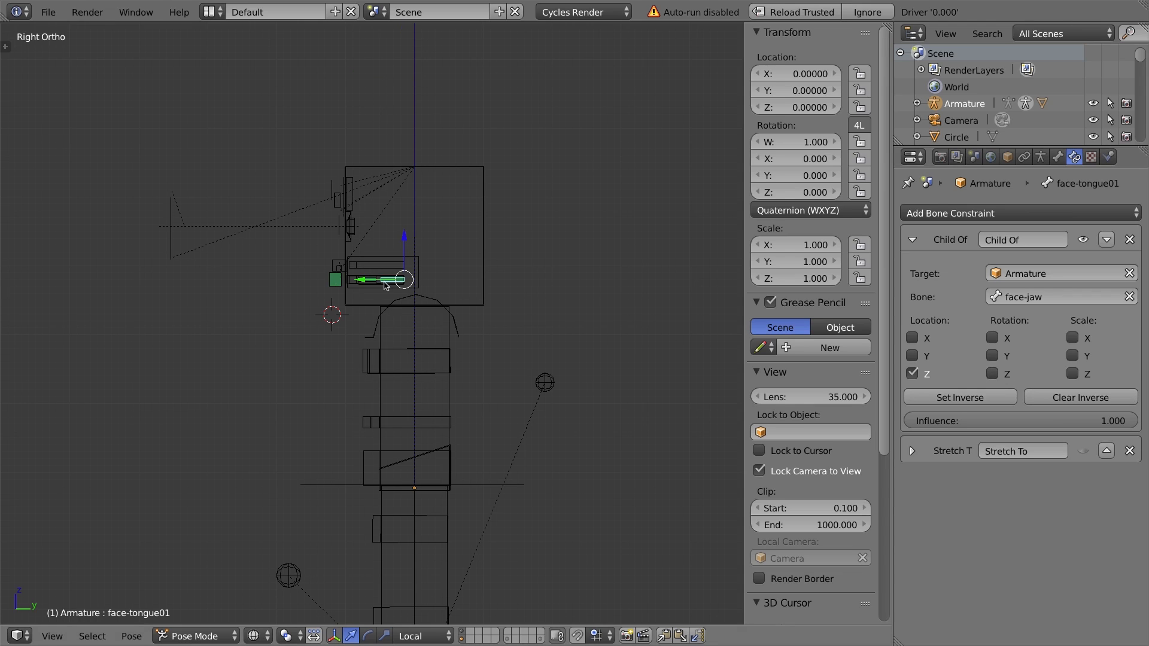
Move the face-jaw bone downward to test that the tongue bone follows the jaw.
right_click(337, 281)
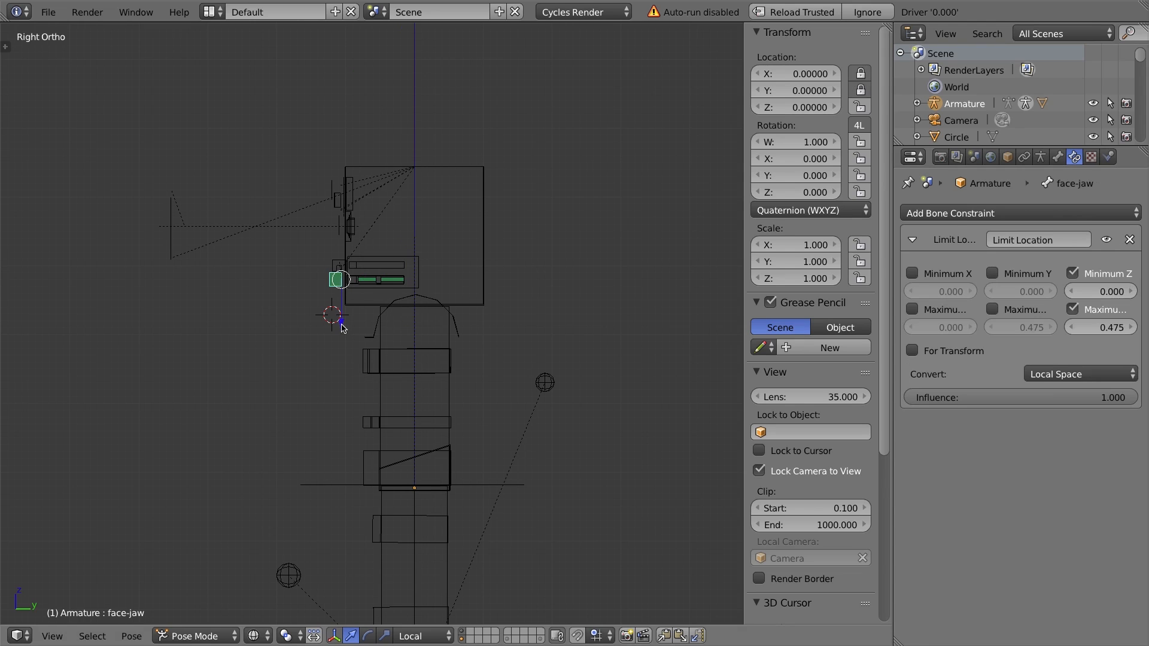
key(g)
click(361, 301)
right_click(395, 283)
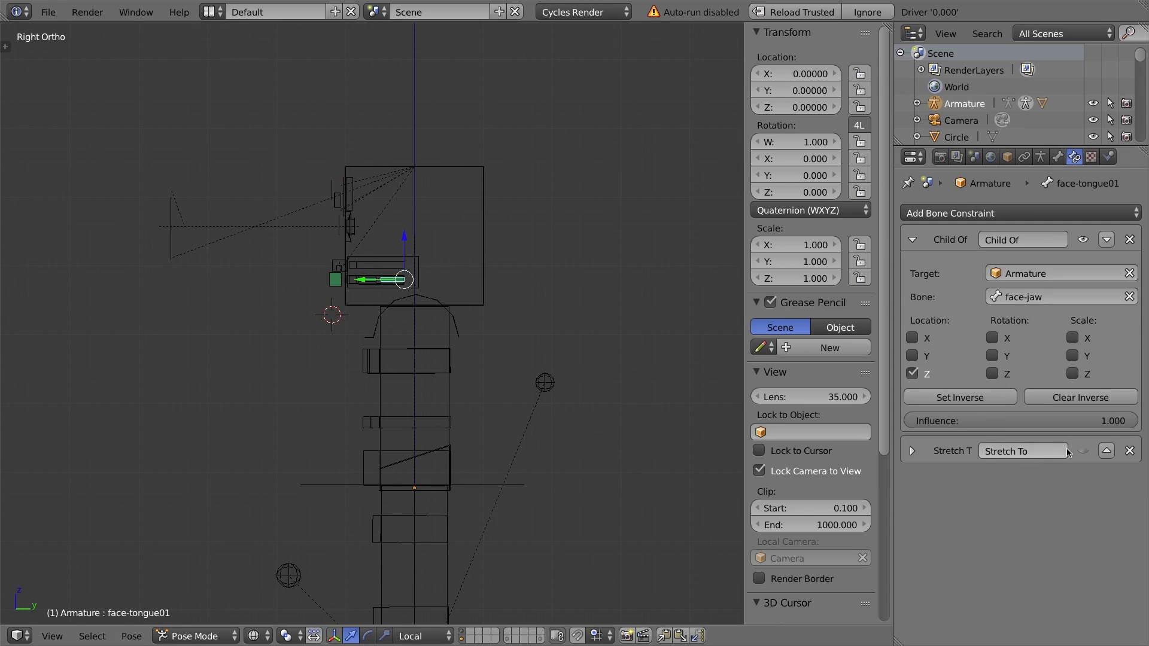
right_click(339, 280)
drag(339, 328, 404, 313)
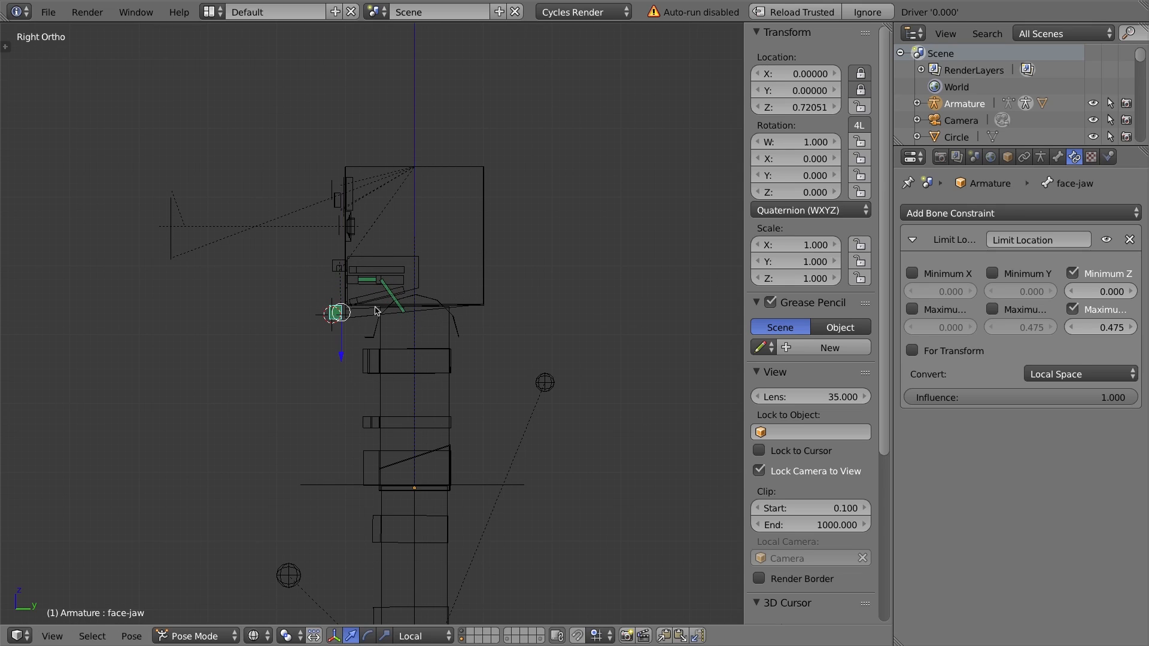
right_click(381, 275)
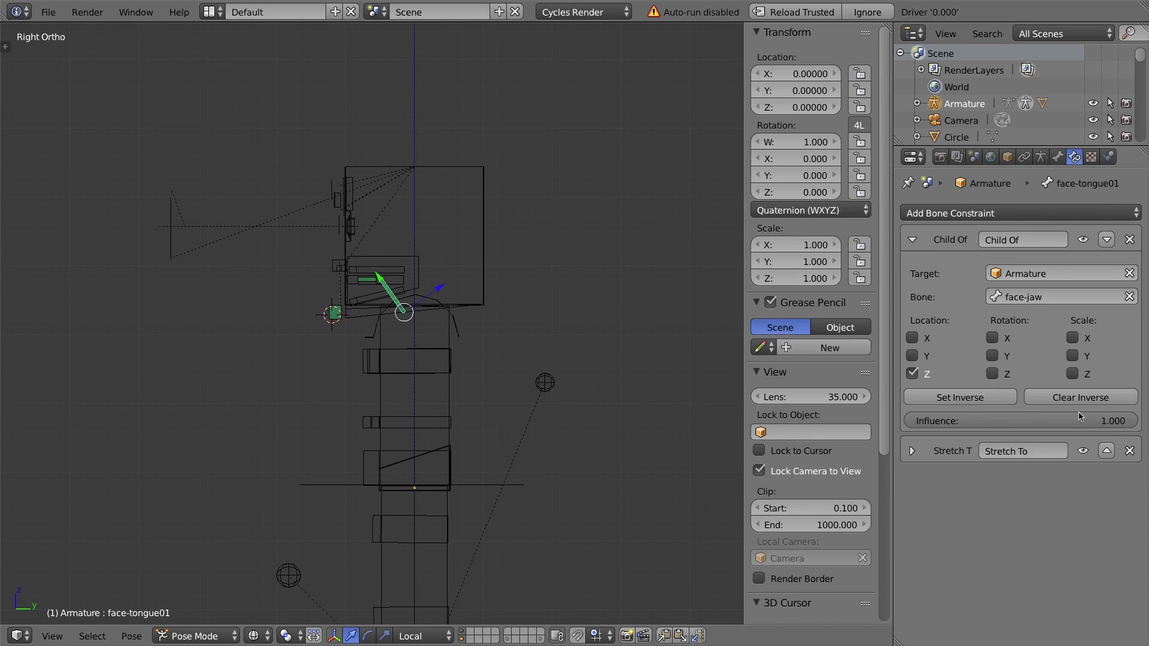
Set the Child Of constraint's influence on face-tongue01 to 0.3.
drag(1135, 421, 1042, 421)
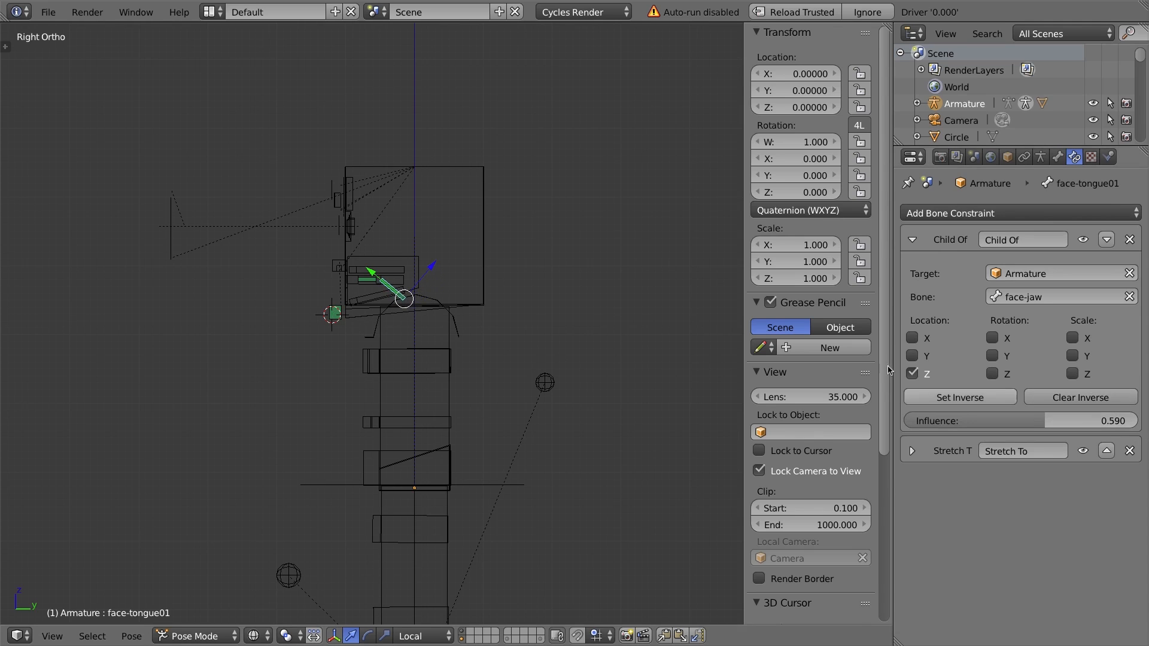
scroll(394, 279, up, 10)
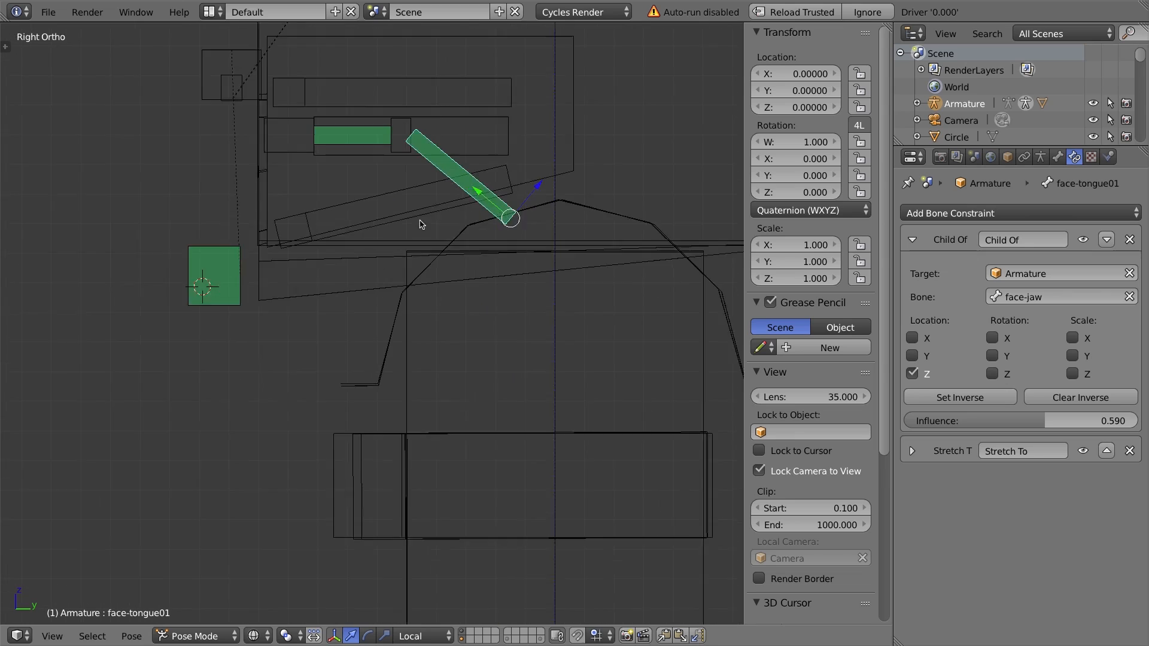
drag(1042, 420, 964, 421)
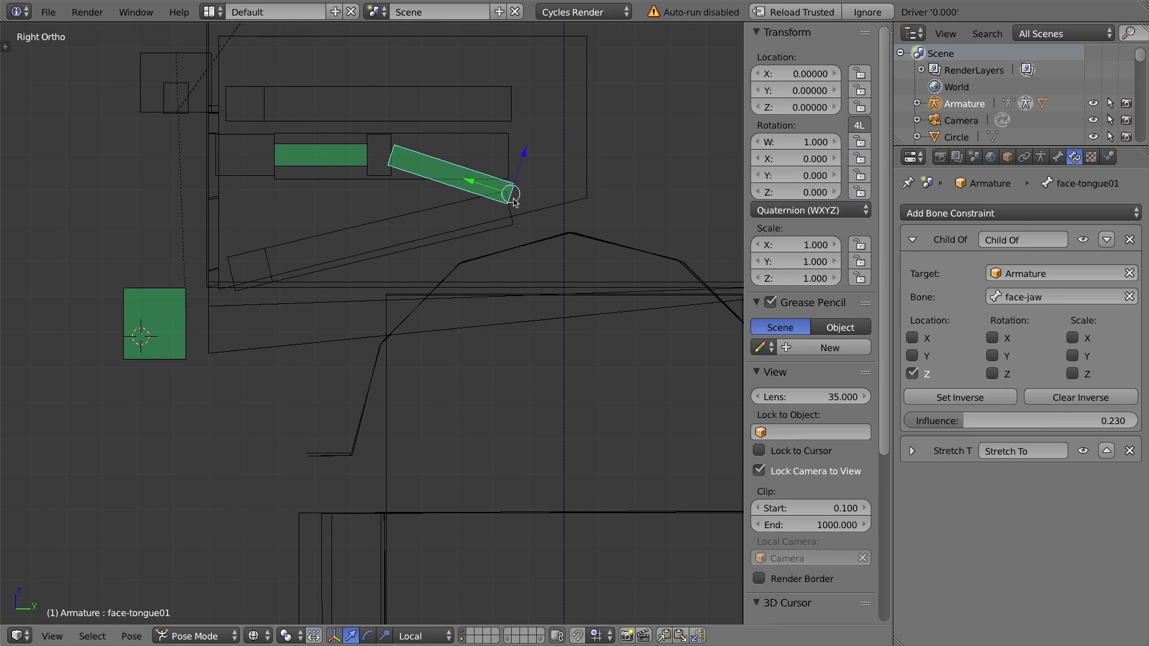
drag(957, 420, 994, 432)
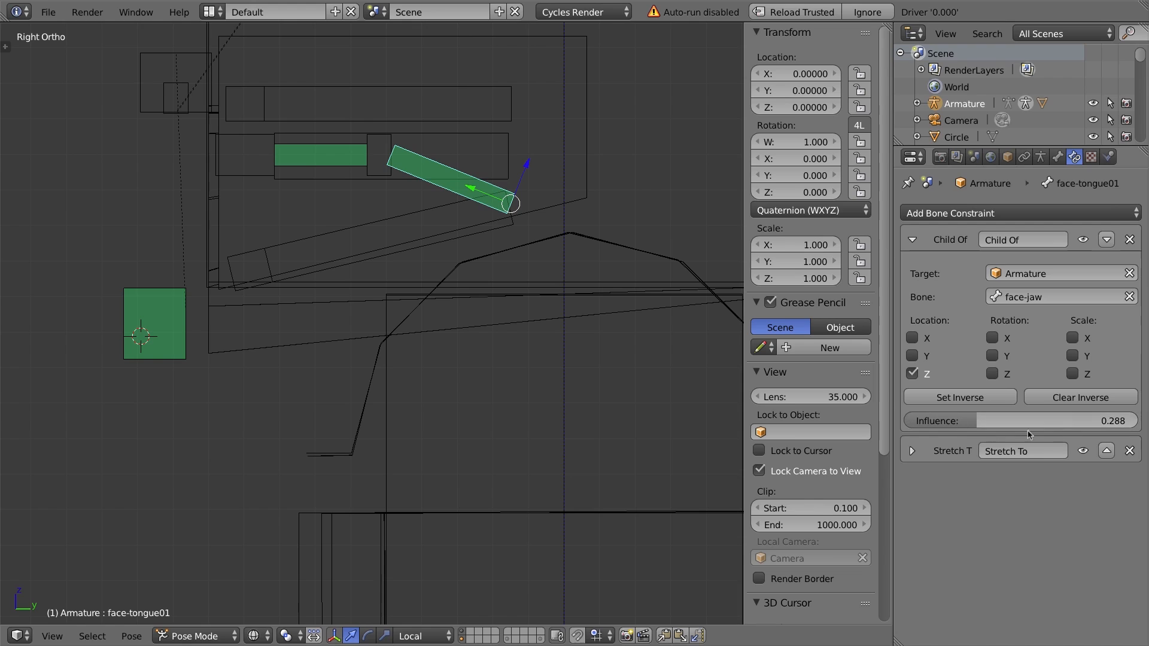
click(1112, 422)
text(0.3)
key(Return)
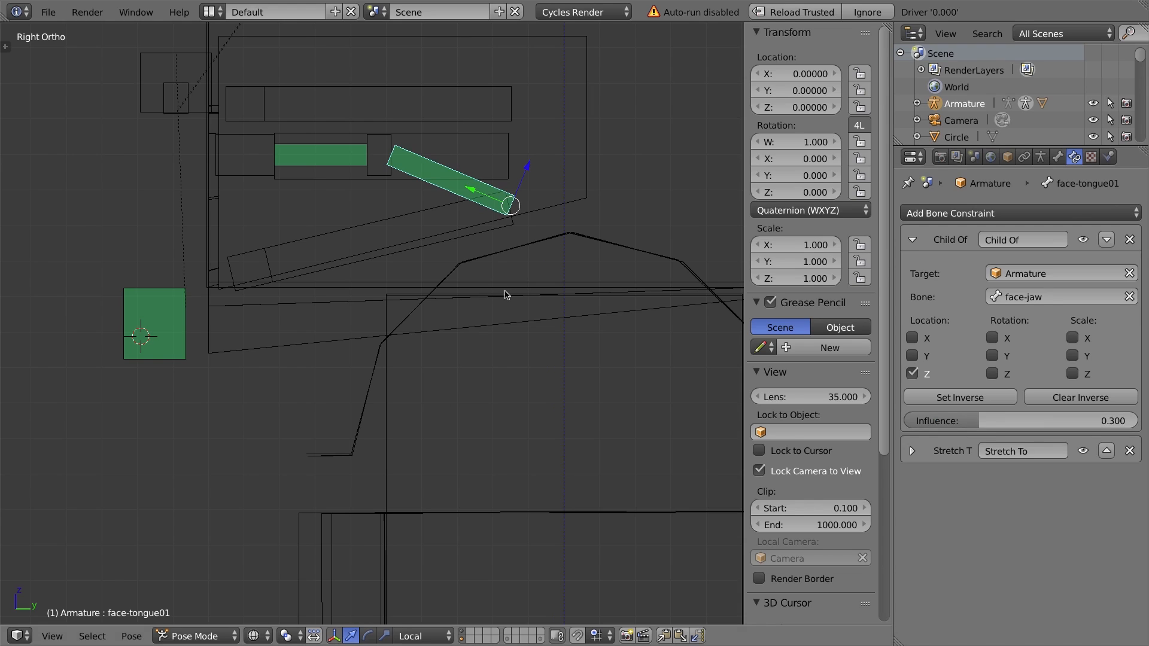
Add a Child Of constraint to bone face-ttarget01 with target Armature and bone face-jaw.
right_click(390, 144)
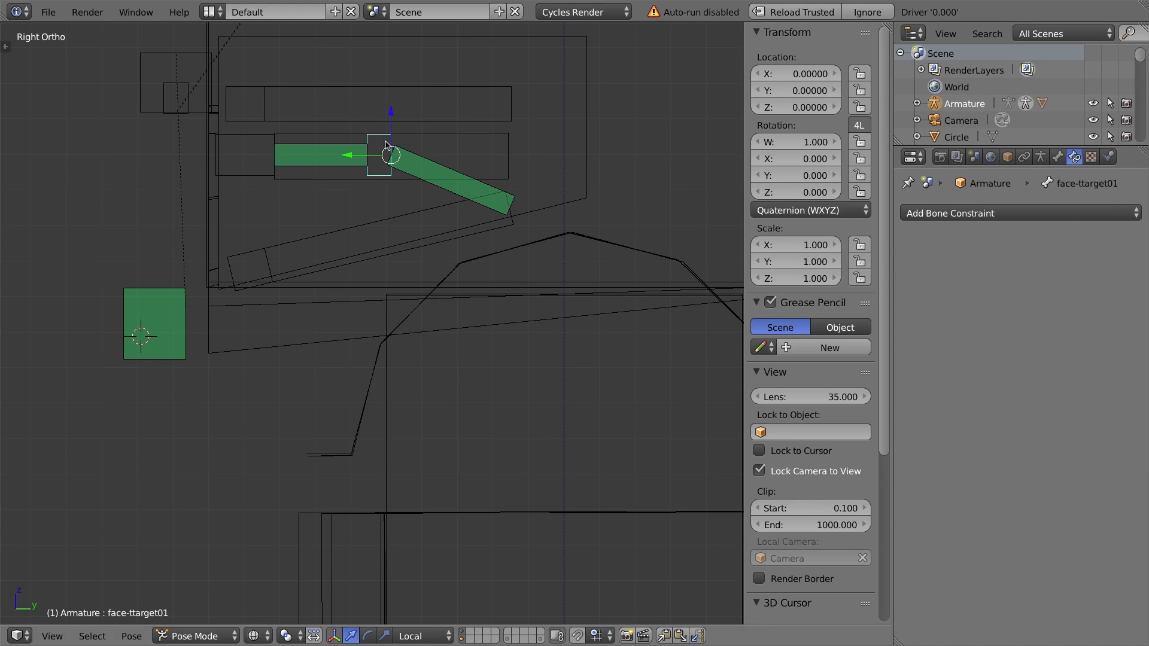
right_click(258, 147)
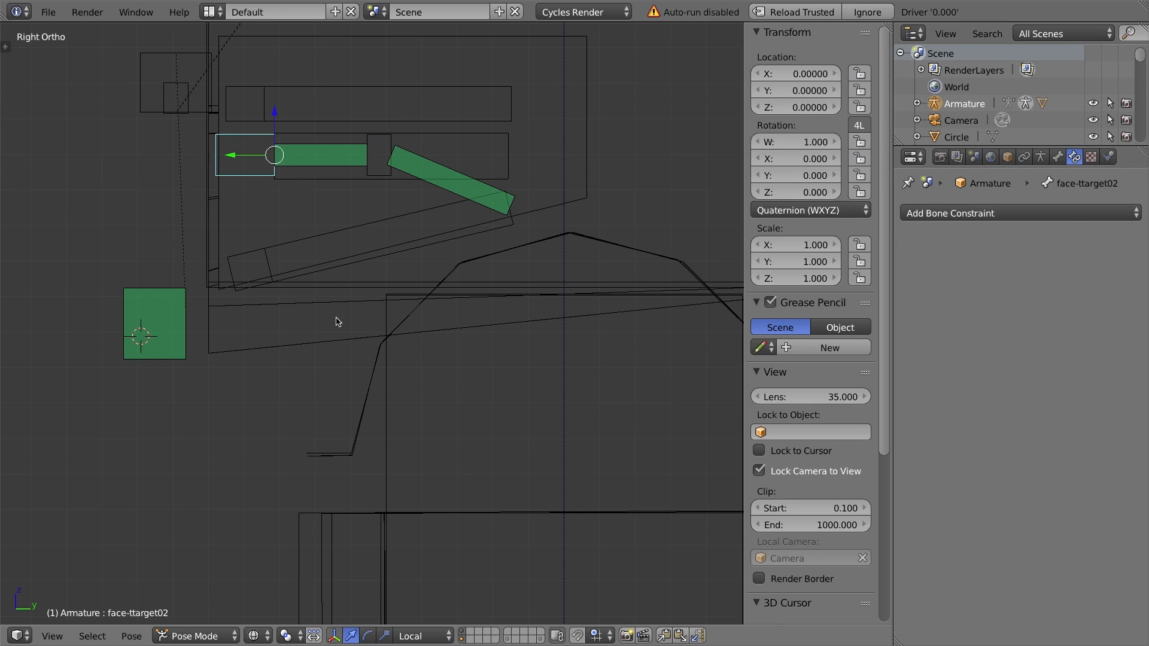
right_click(387, 146)
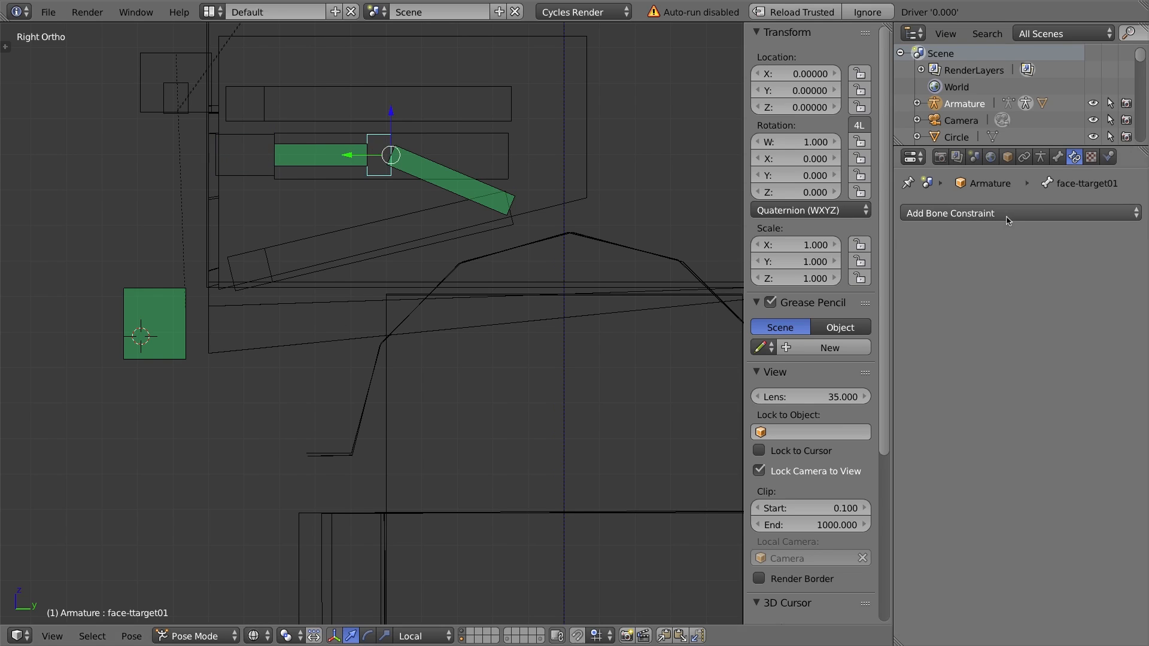
click(1073, 215)
click(1066, 269)
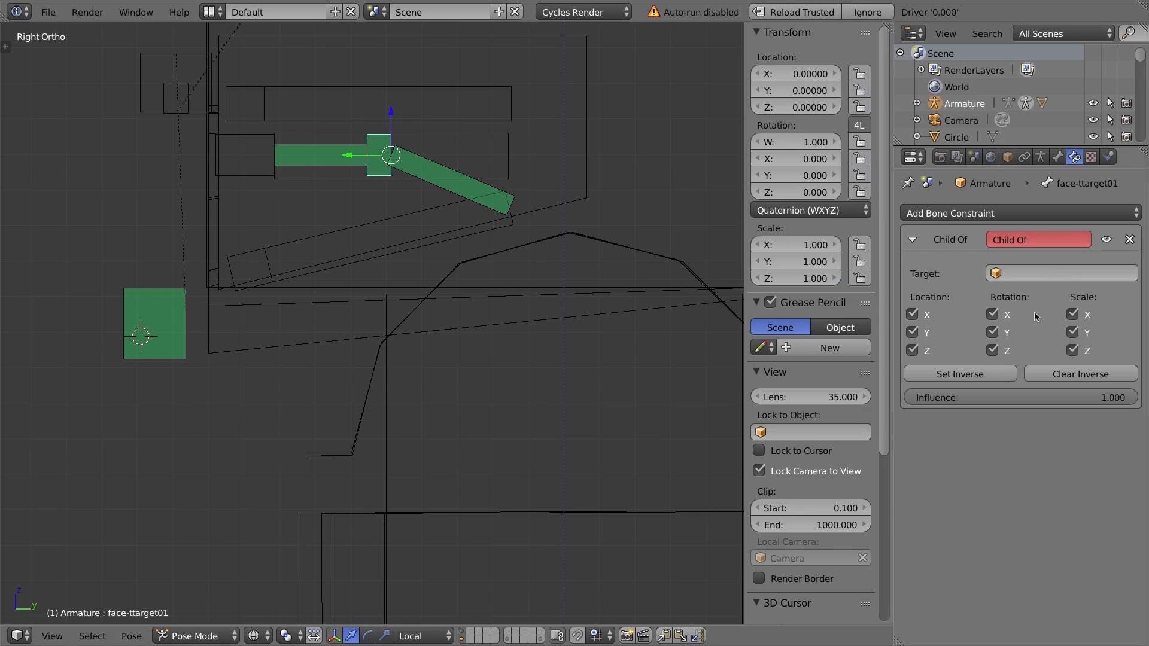
click(1018, 274)
click(976, 297)
click(1006, 295)
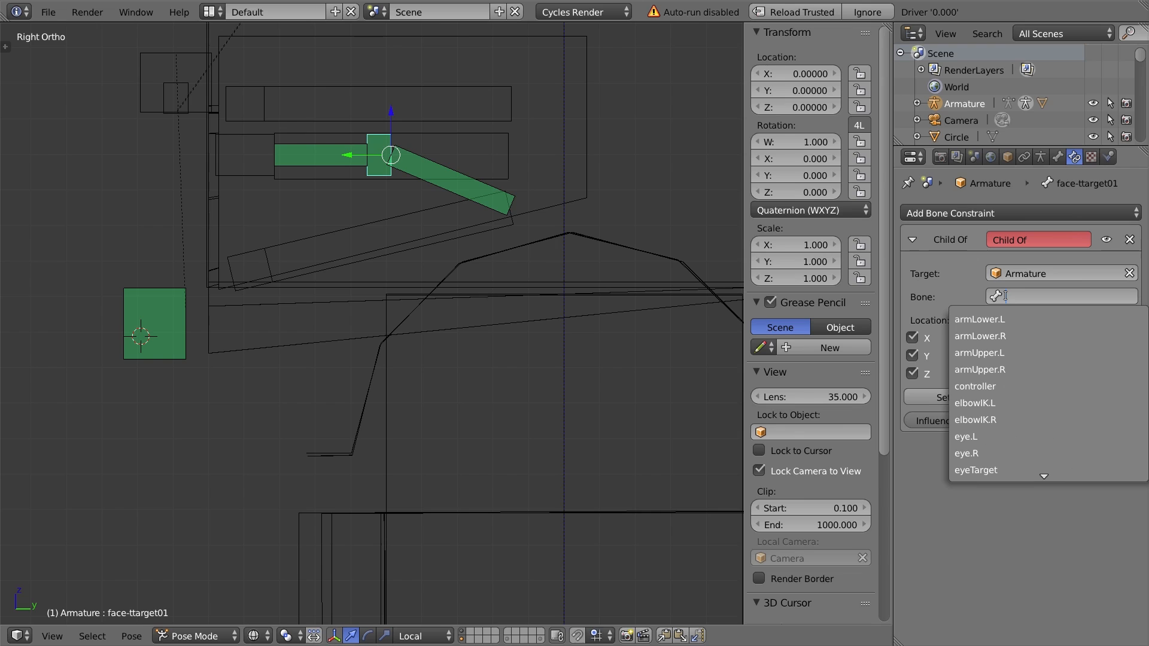
text(face)
key(Down)
key(Down)
key(Down)
key(Down)
key(Down)
key(Up)
key(Return)
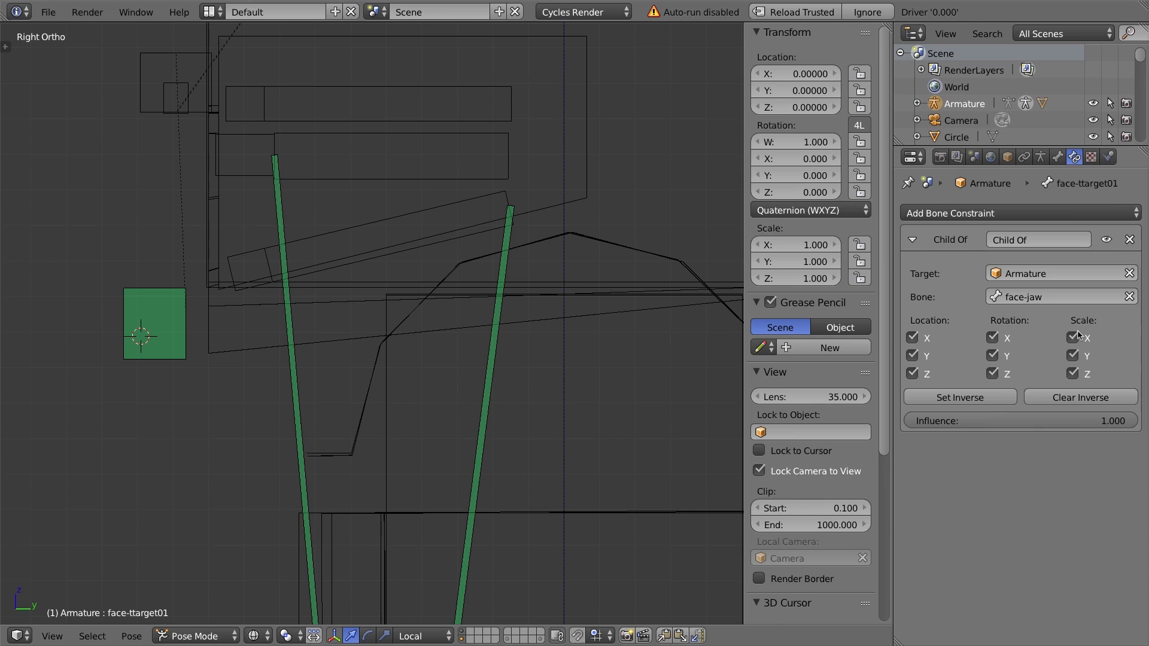
Restrict face-ttarget01's Child Of constraint to Z location only and set its inverse.
drag(1074, 338, 916, 342)
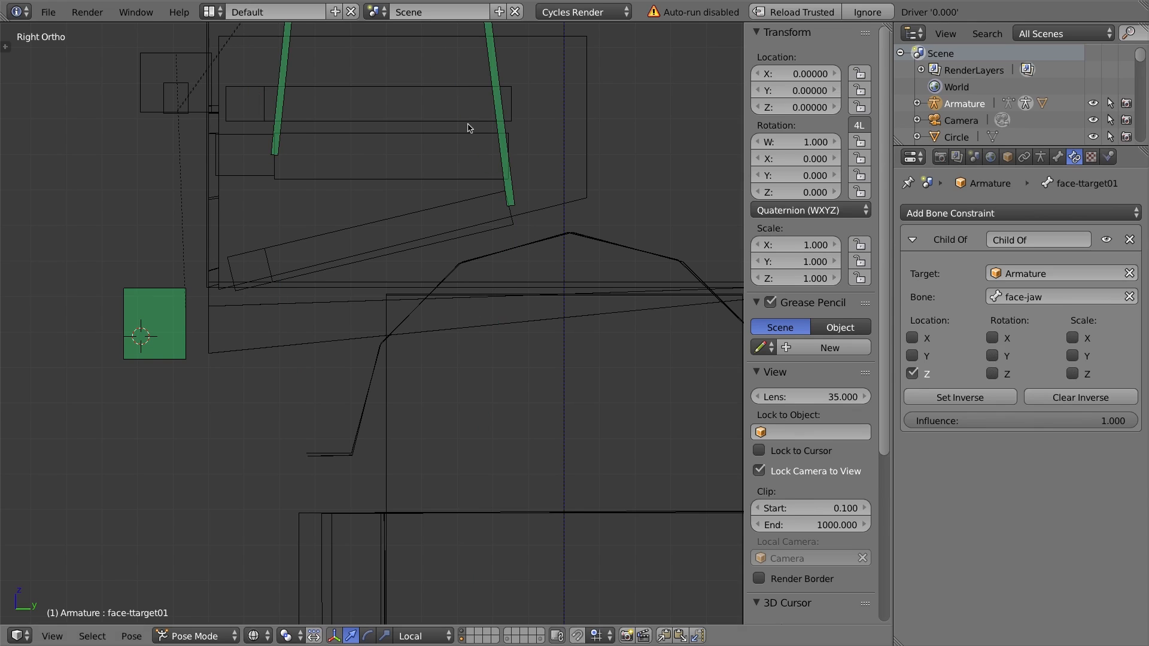
scroll(440, 120, down, 1)
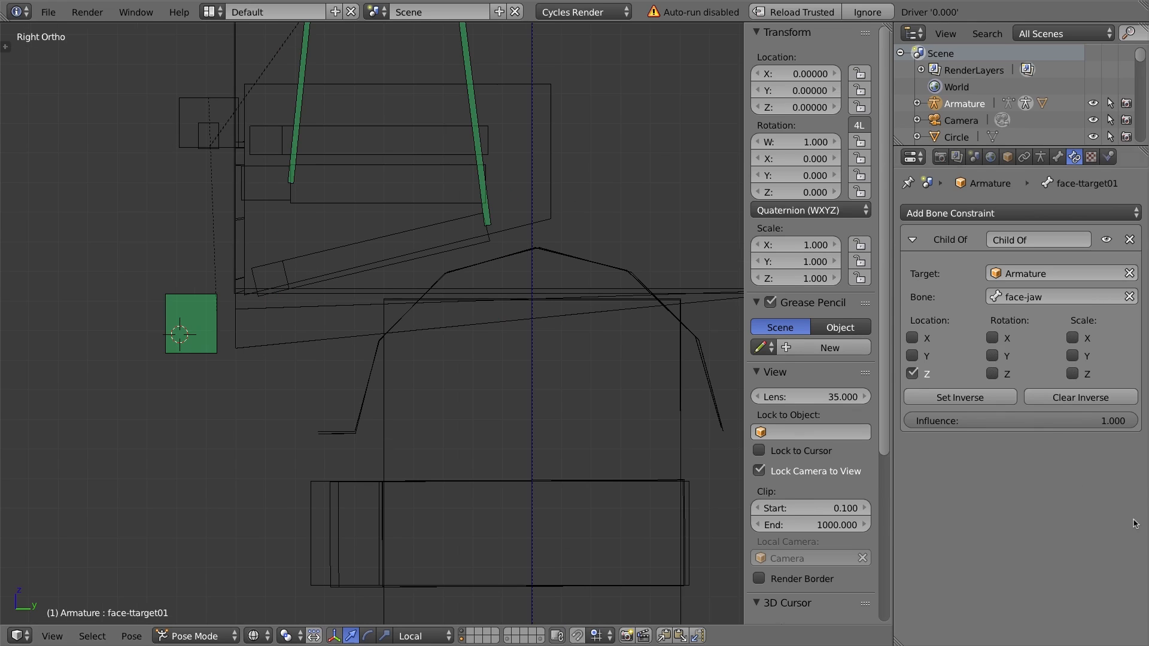
click(1000, 397)
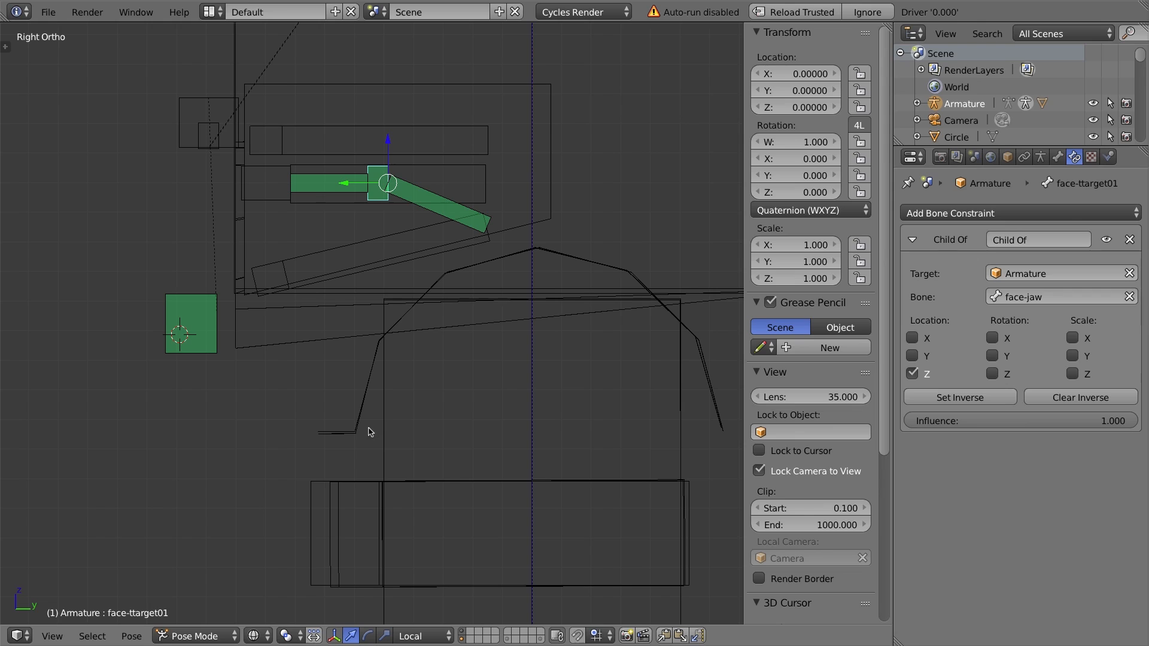
Clear the face-jaw bone's location, then clear and re-set the inverse of face-ttarget01's Child Of constraint.
right_click(204, 306)
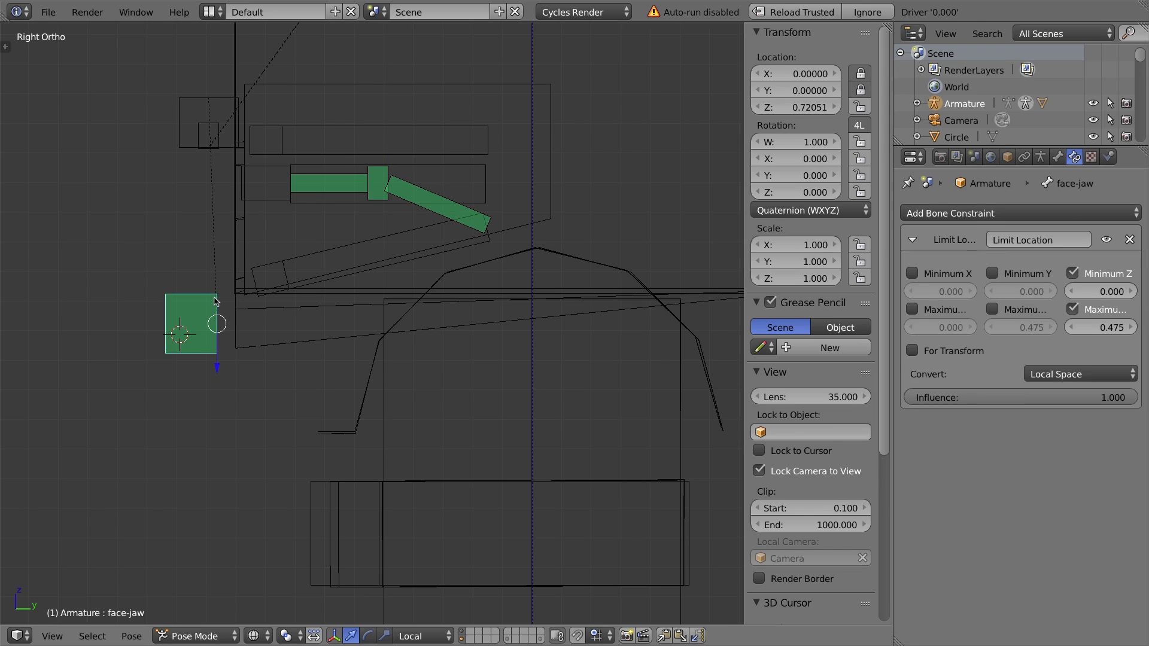
key(alt+g)
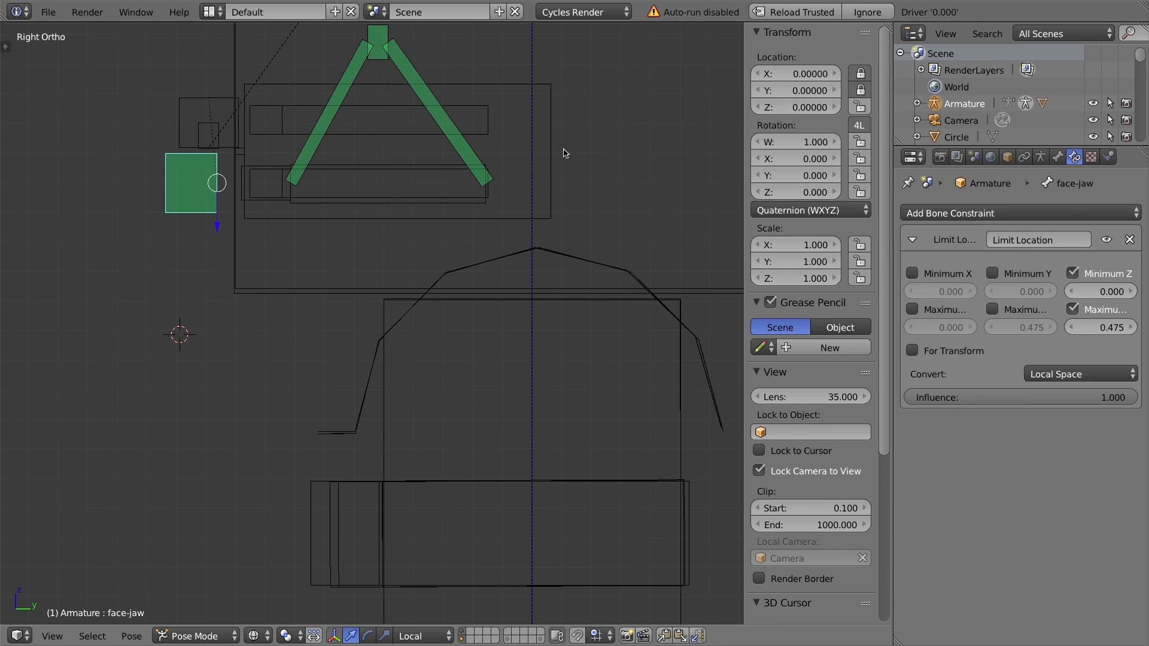
right_click(383, 41)
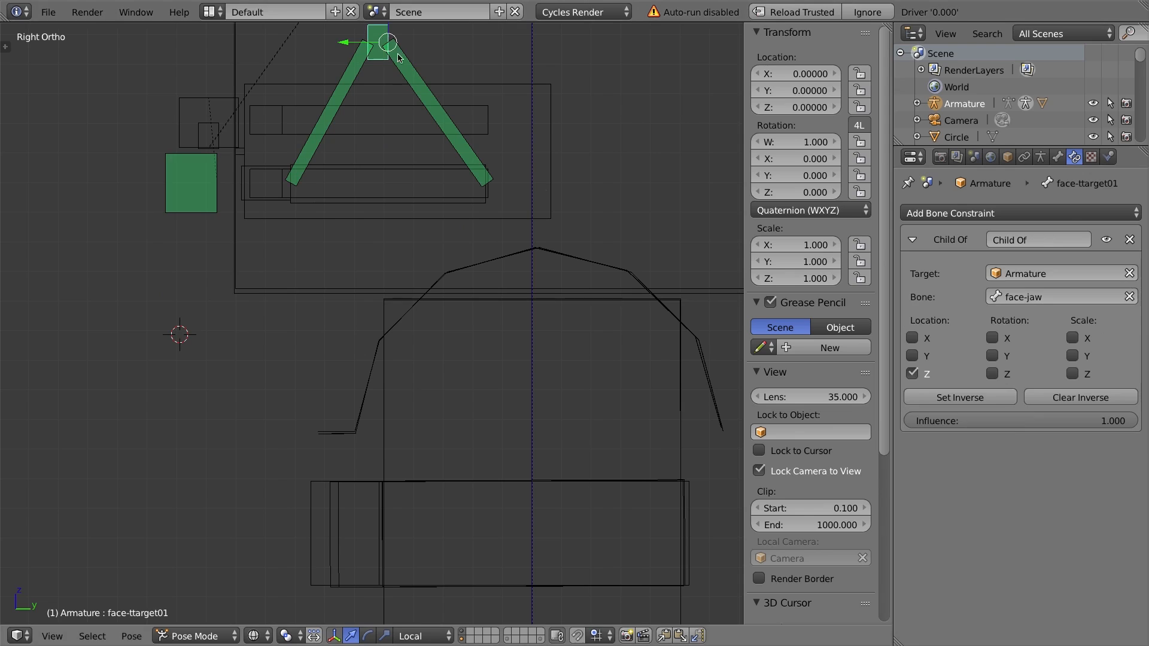
click(1074, 398)
click(960, 397)
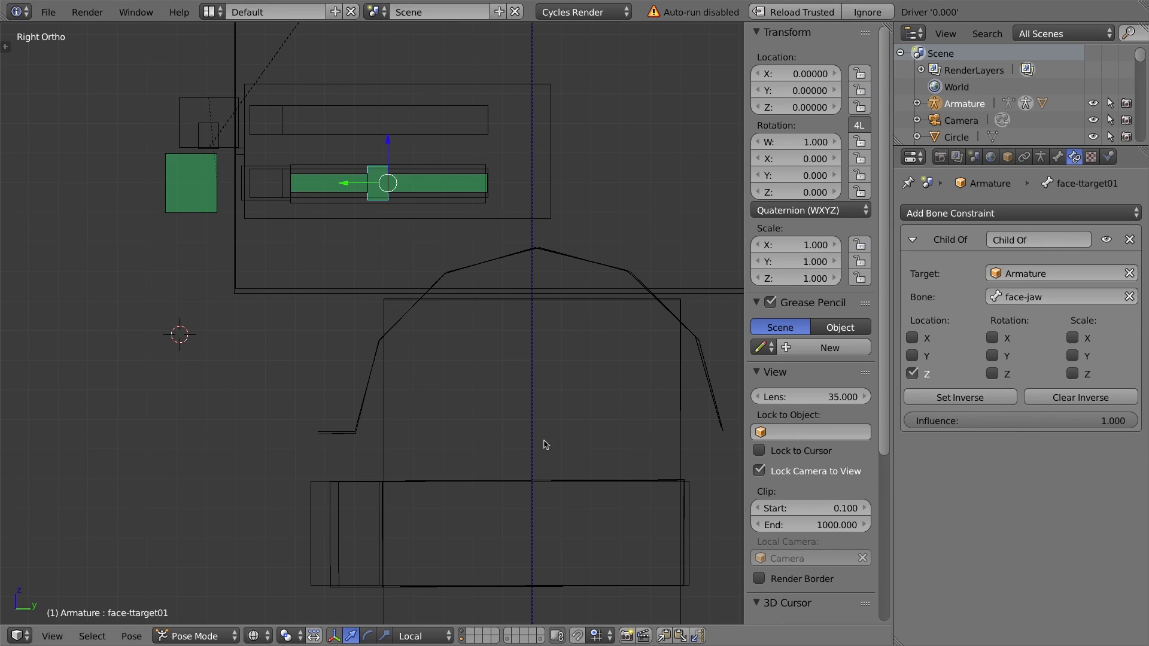
Move the face-jaw bone downward to test how the tongue bones follow.
right_click(205, 168)
drag(219, 229, 256, 429)
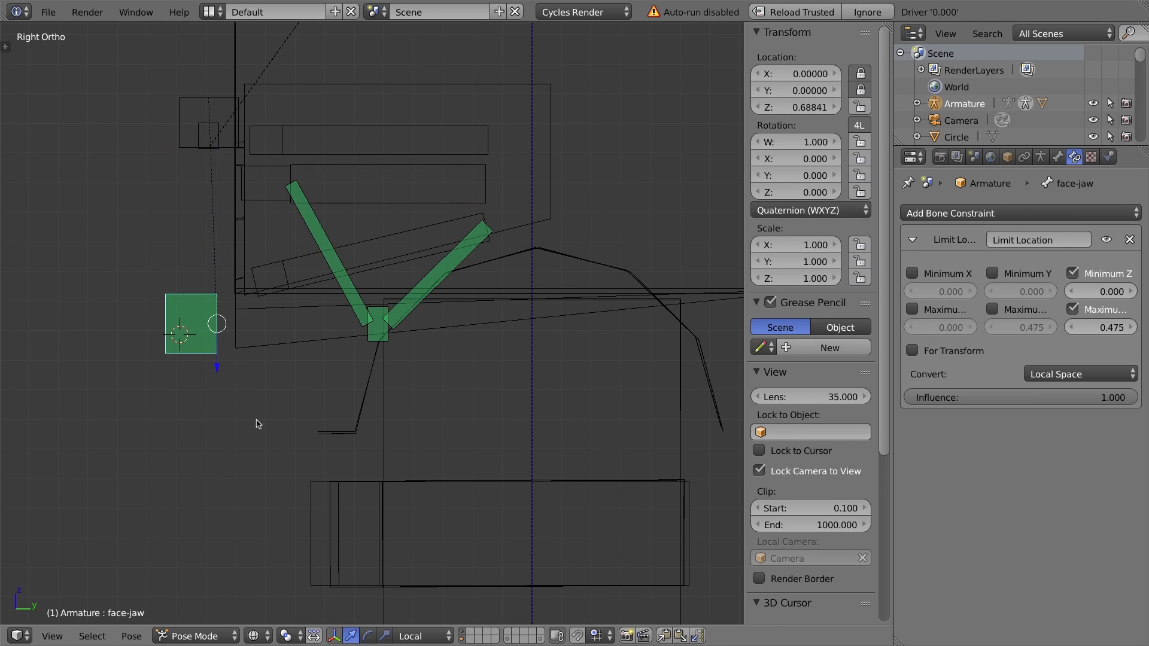
Lower the Child Of influence to about 0.46 on face-ttarget01 and about 0.28 on face-tongue01.
right_click(368, 333)
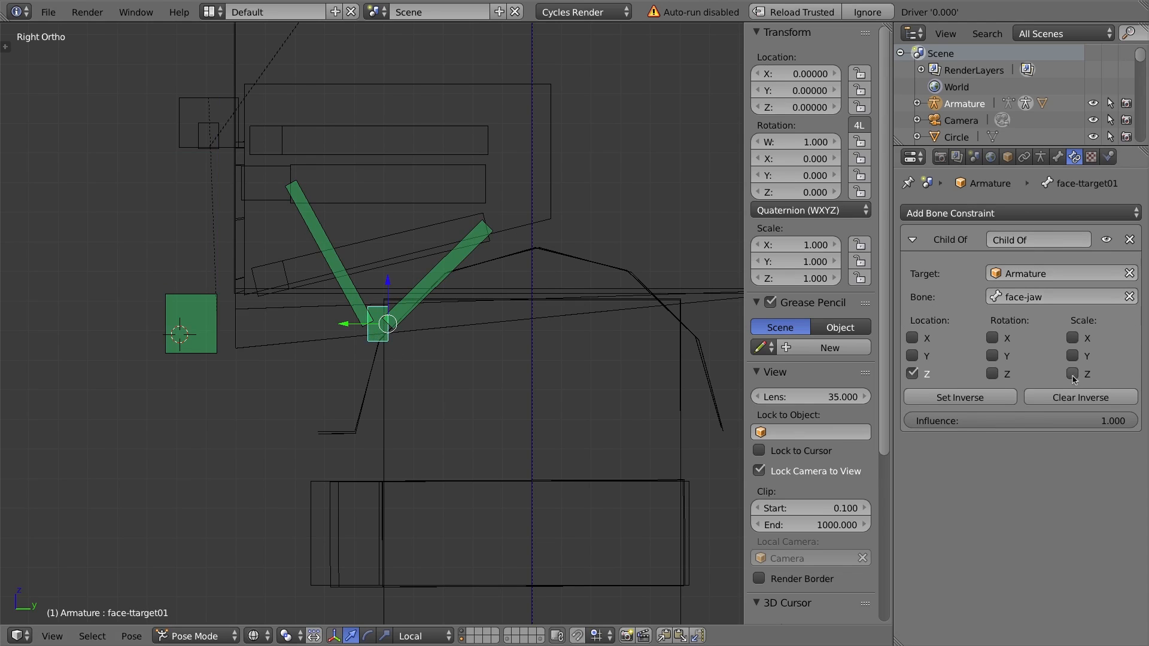
click(1111, 422)
click(1089, 465)
drag(1102, 423, 1014, 422)
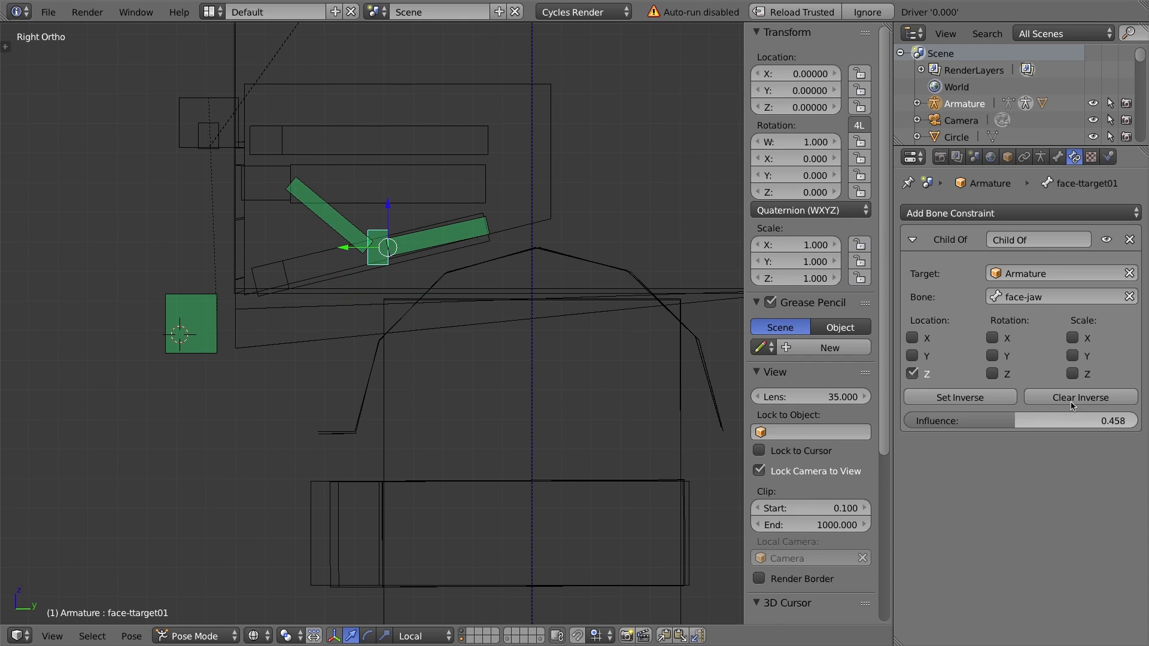
right_click(484, 227)
mouse_move(985, 419)
mouse_down()
mouse_move(957, 419)
mouse_move(971, 419)
mouse_up()
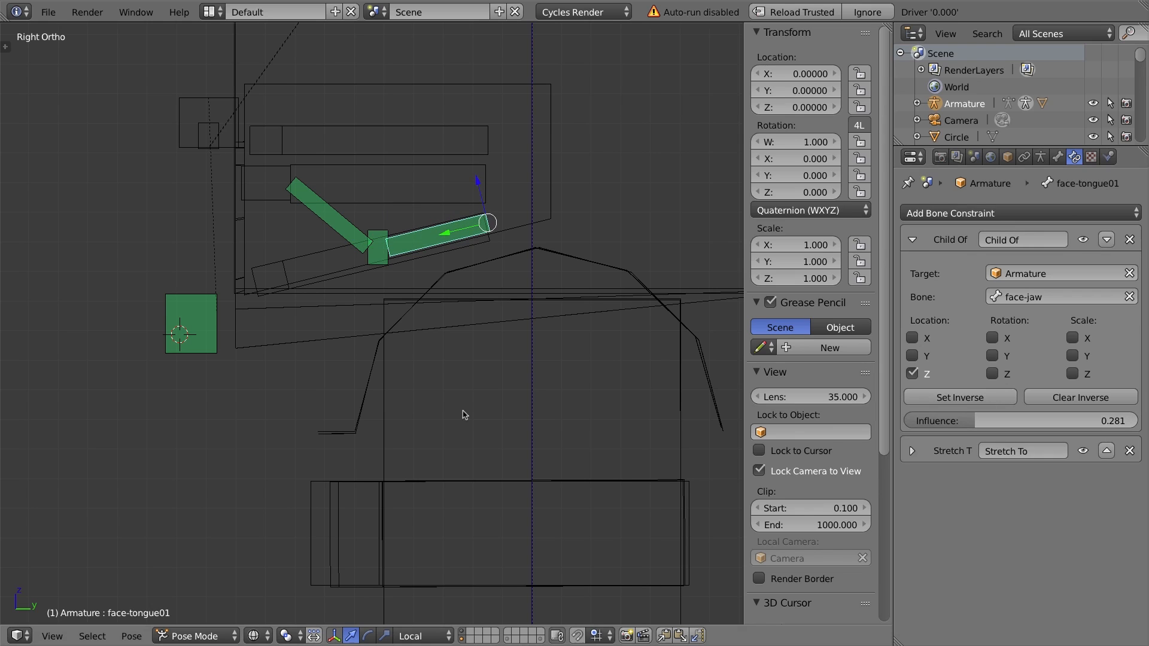
Clear the face-jaw bone's location back to rest.
right_click(265, 185)
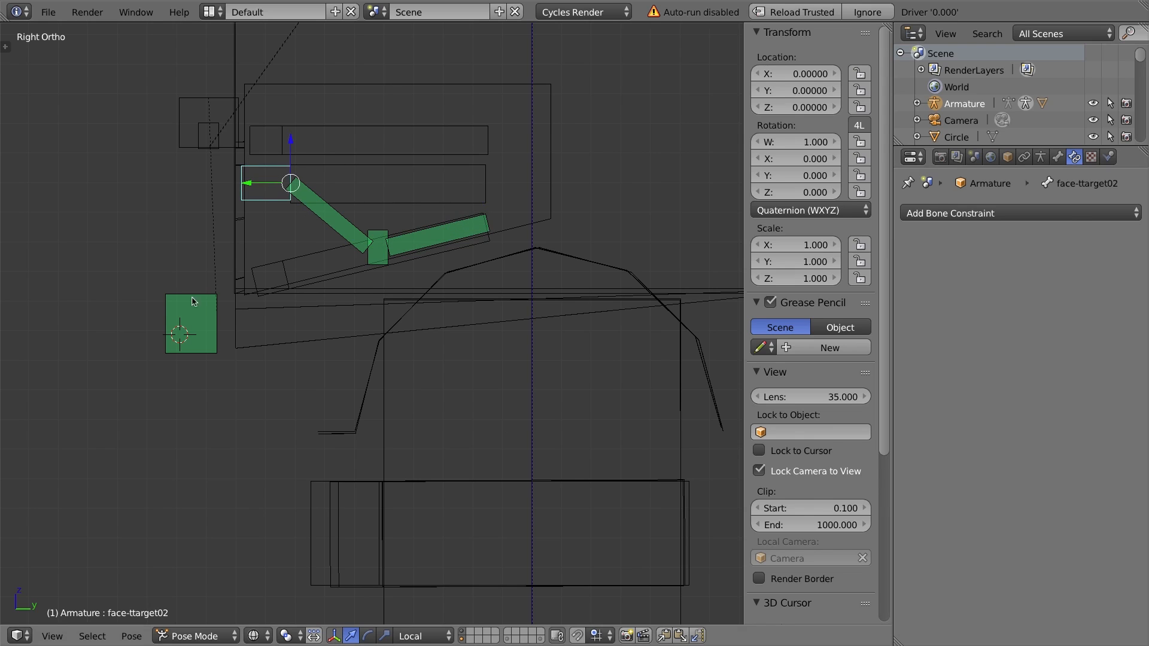
right_click(192, 318)
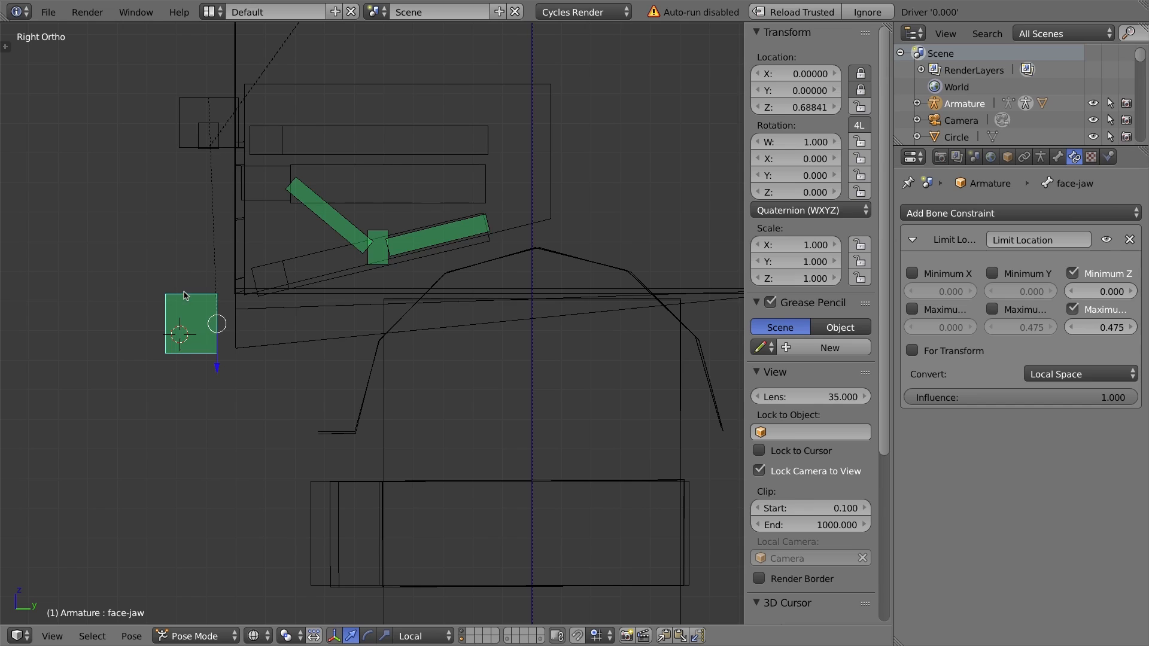
key(alt+g)
Add a Child Of constraint to bone face-ttarget02 with target Armature and bone face-jaw.
right_click(284, 170)
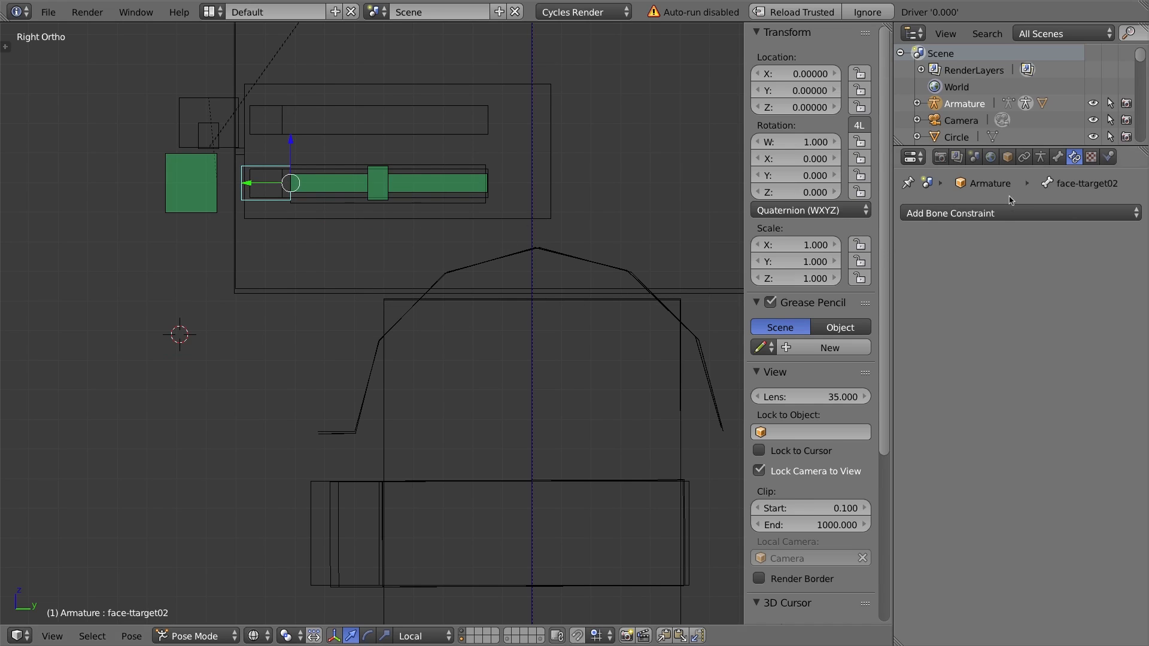
click(1005, 215)
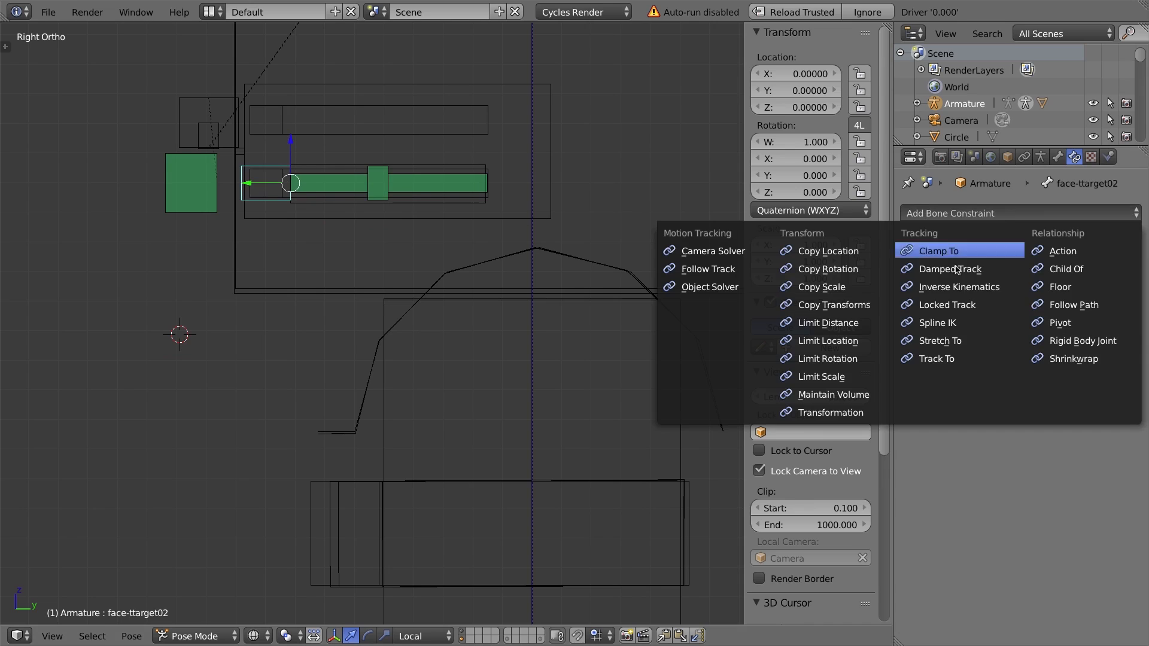
click(1085, 269)
click(1017, 273)
click(1016, 299)
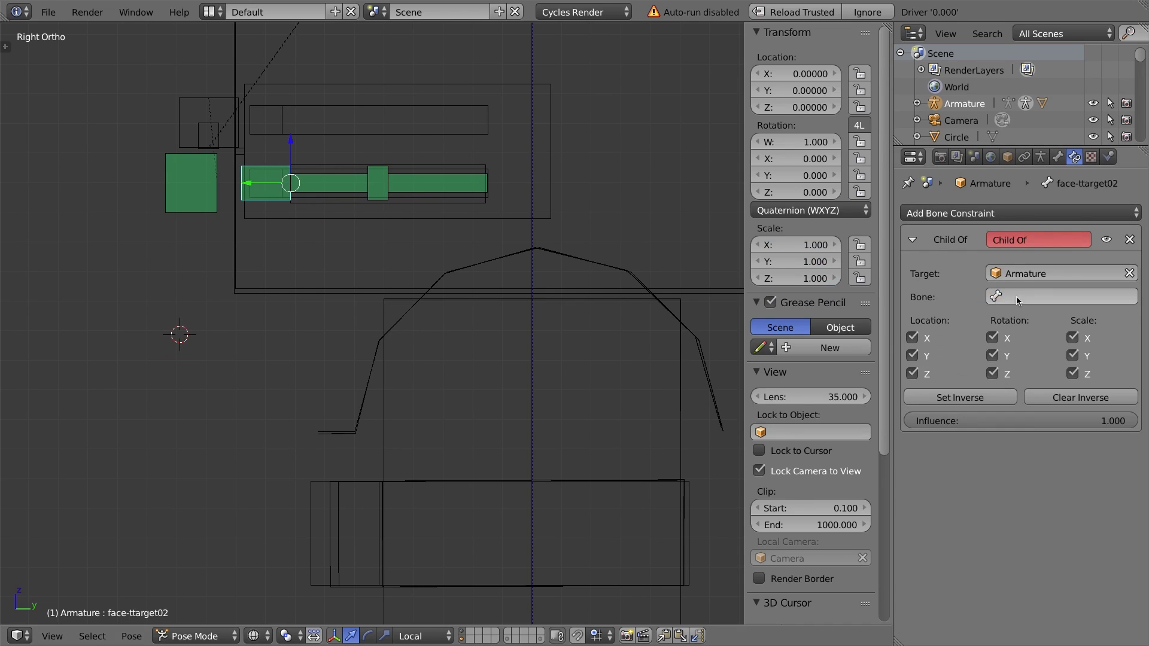
click(1018, 296)
text(face)
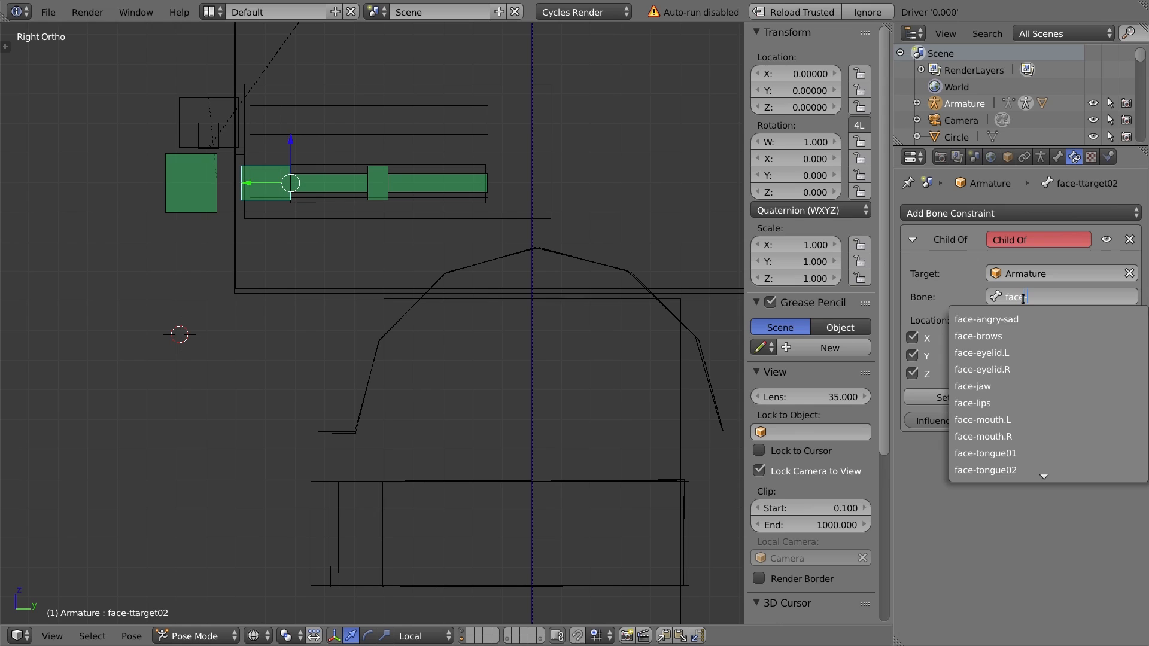
text(-jaw)
click(1057, 322)
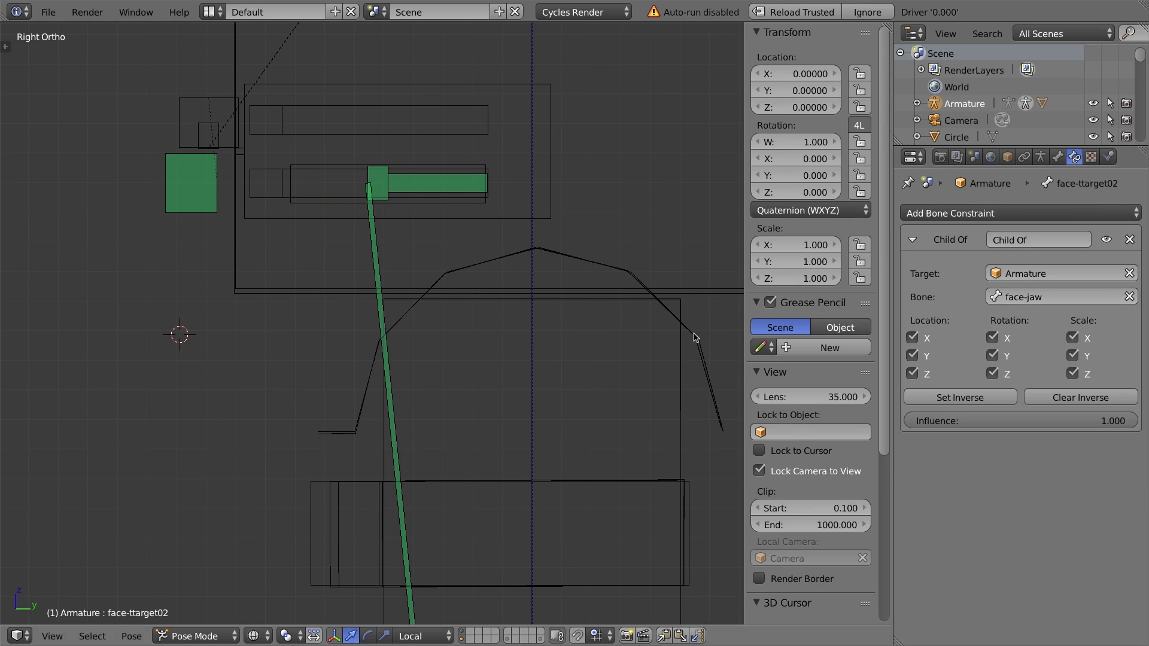
Restrict face-ttarget02's Child Of constraint to Z location only, disabling other location, rotation and scale, and set its inverse.
click(1072, 339)
click(1072, 356)
click(1072, 374)
click(992, 338)
click(993, 356)
click(992, 374)
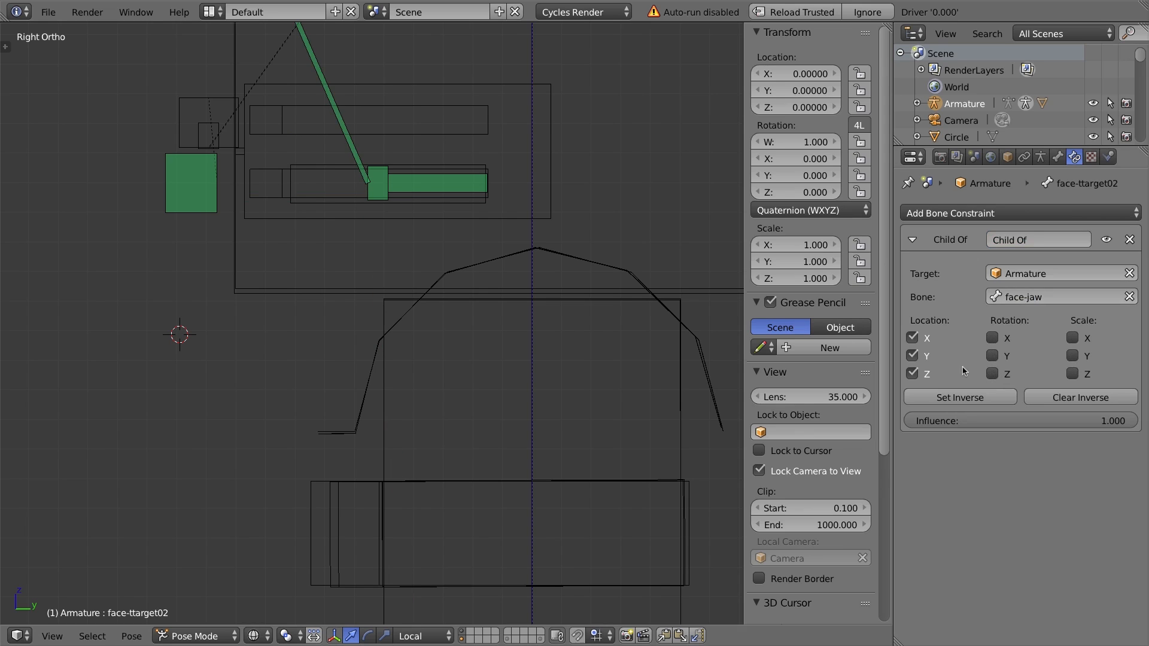
click(913, 338)
click(913, 356)
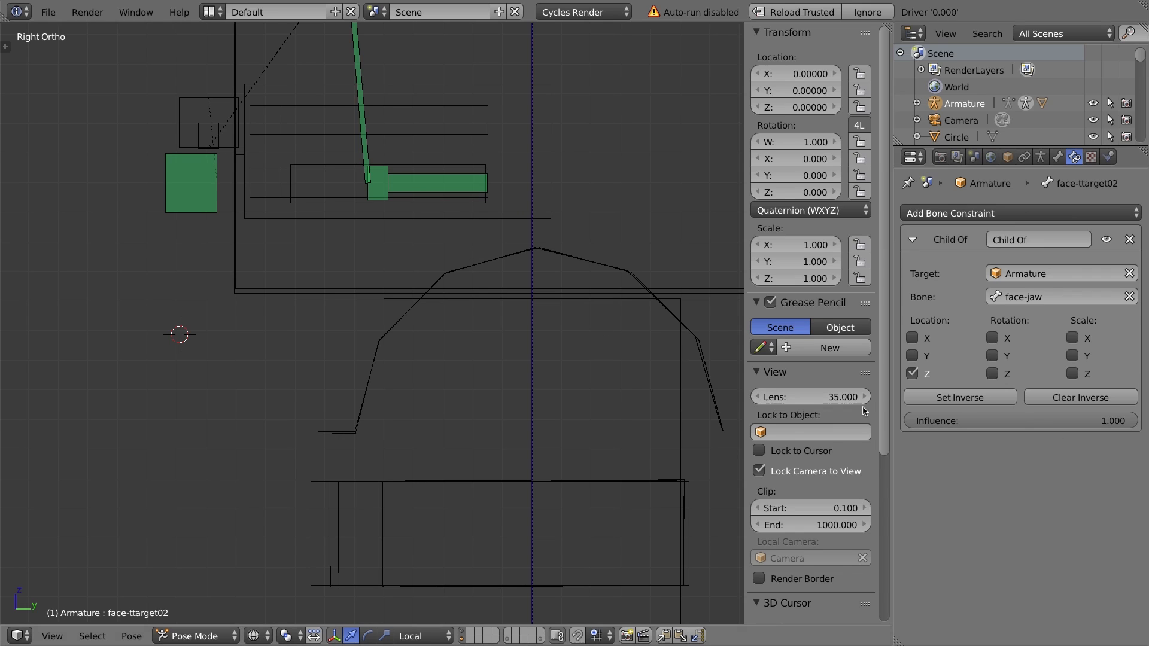
click(937, 399)
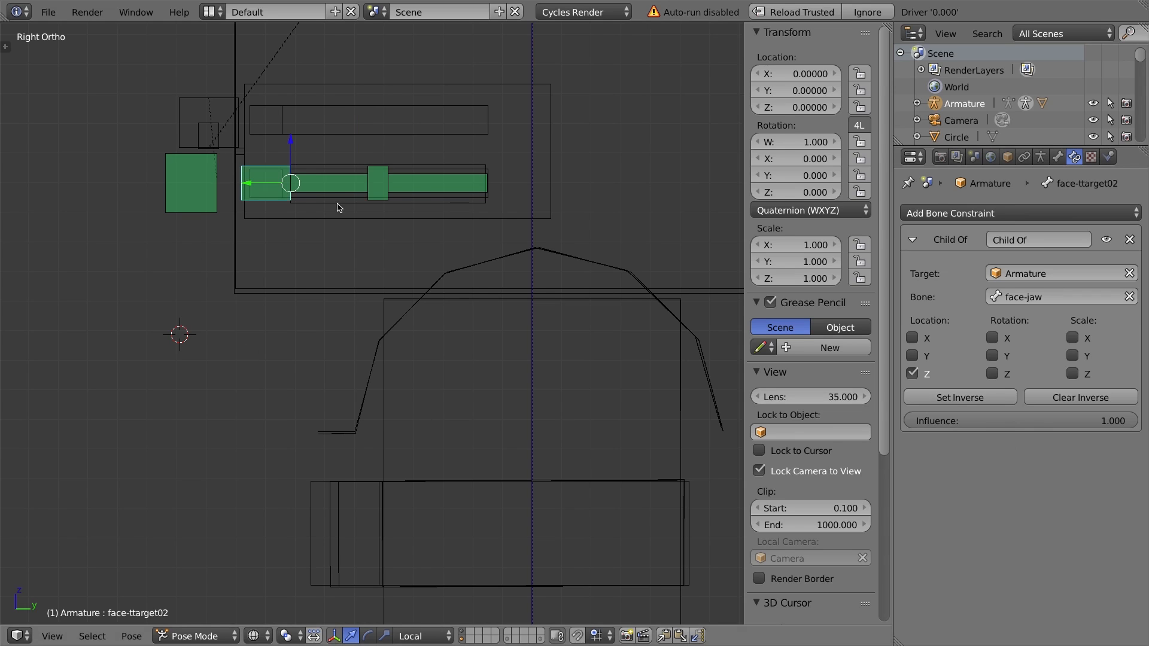
Move the face-jaw bone down and set face-ttarget02's Child Of influence to about 0.6, then leave Pose Mode.
right_click(179, 184)
drag(216, 226, 258, 396)
right_click(261, 327)
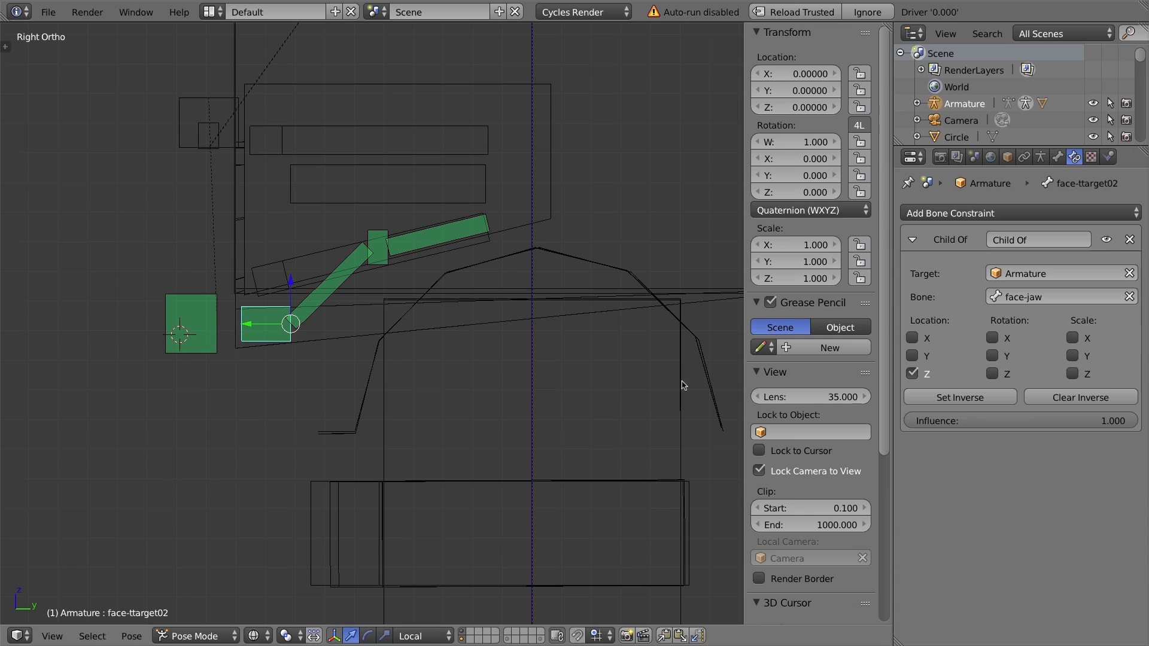
drag(1102, 421, 1008, 420)
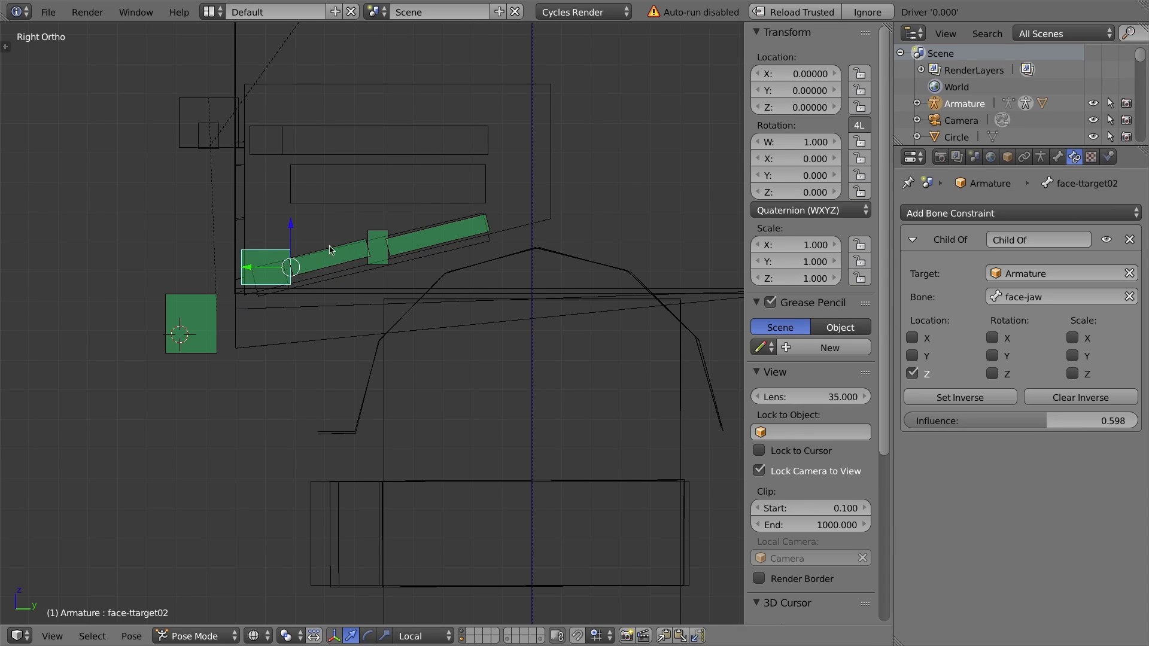
key(ctrl+Tab)
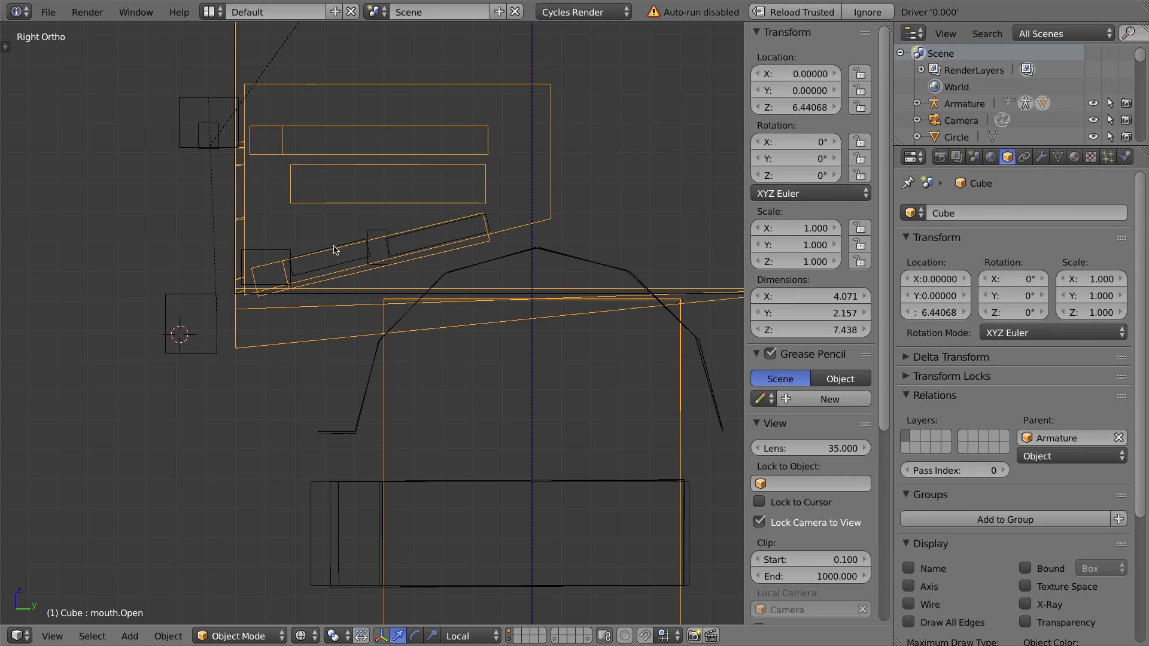
Enter Pose Mode and inspect the constraints on face-ttarget01, face-tongue02 and face-jaw.
key(ctrl+Tab)
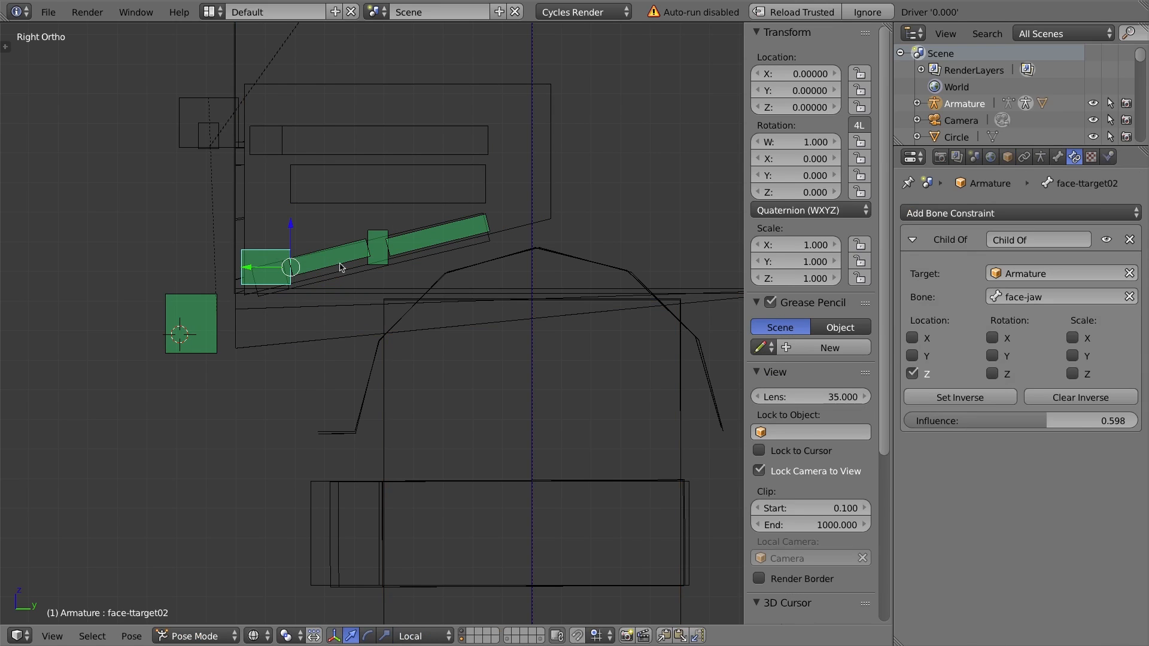
right_click(380, 235)
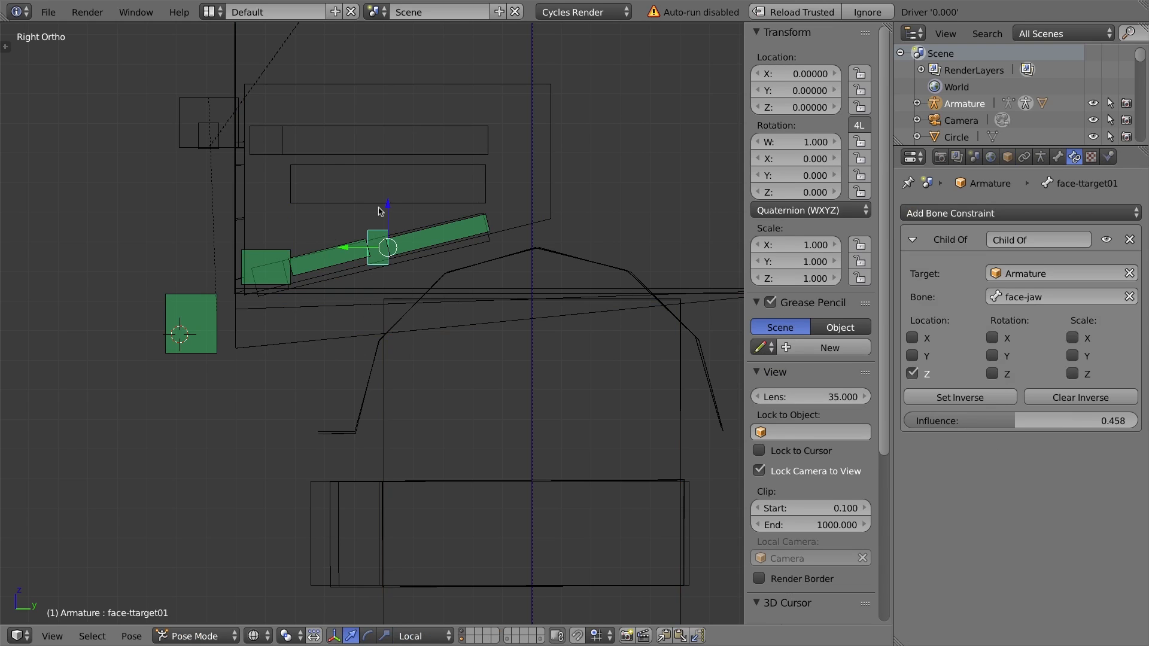
scroll(379, 211, up, 5)
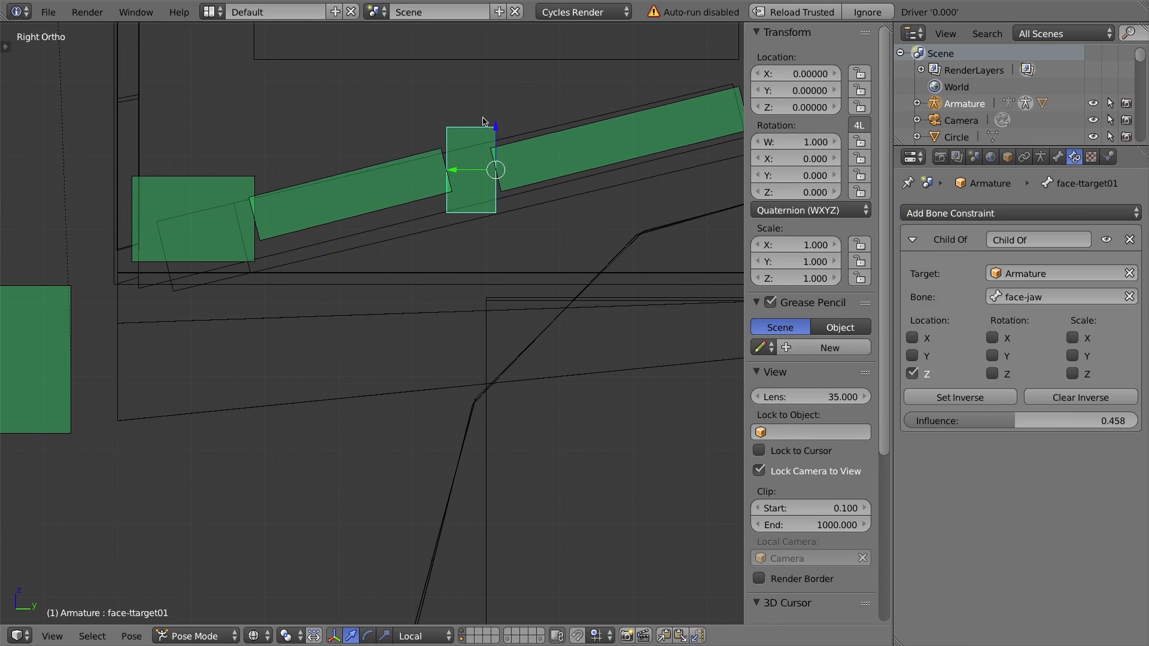
right_click(429, 153)
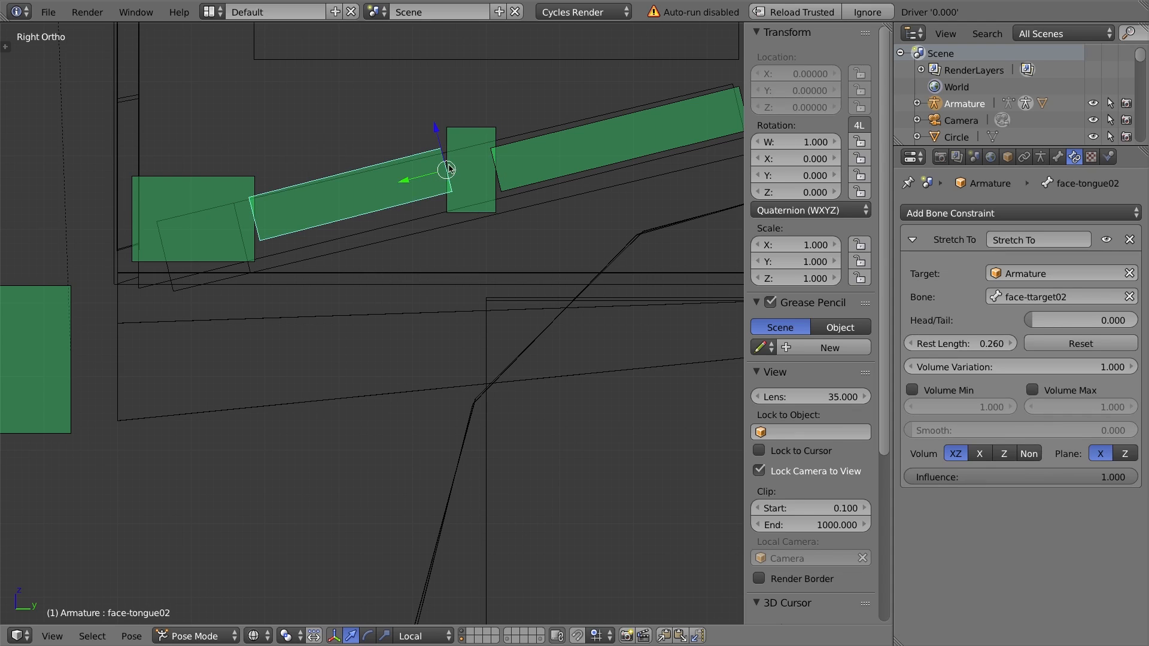
right_click(476, 151)
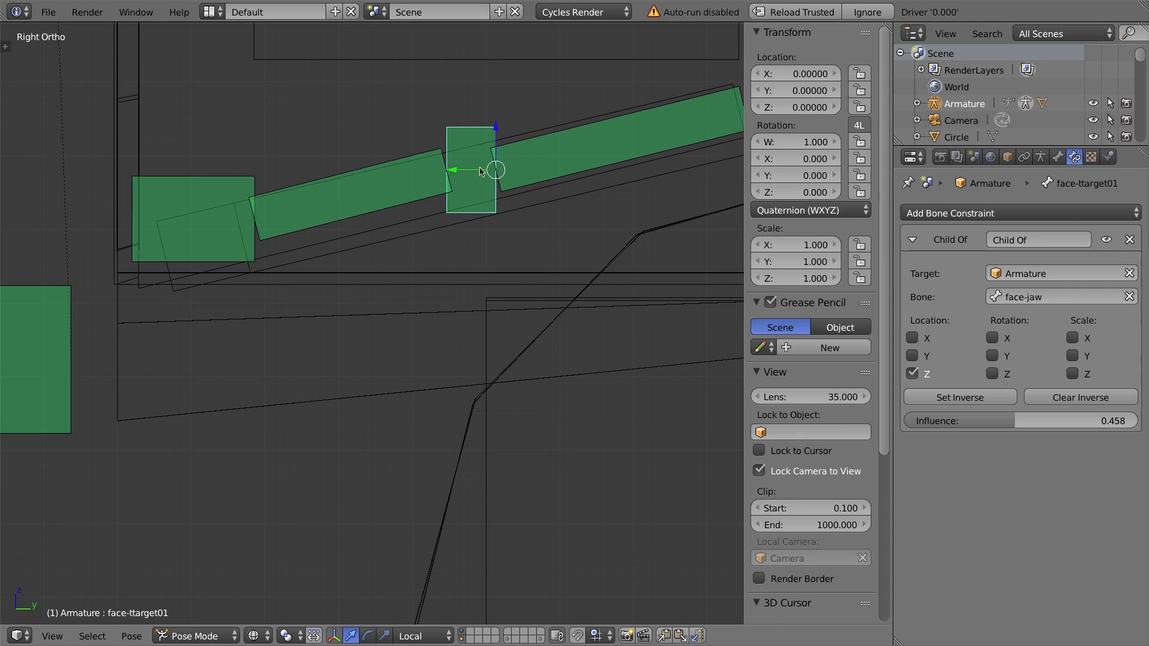
right_click(18, 383)
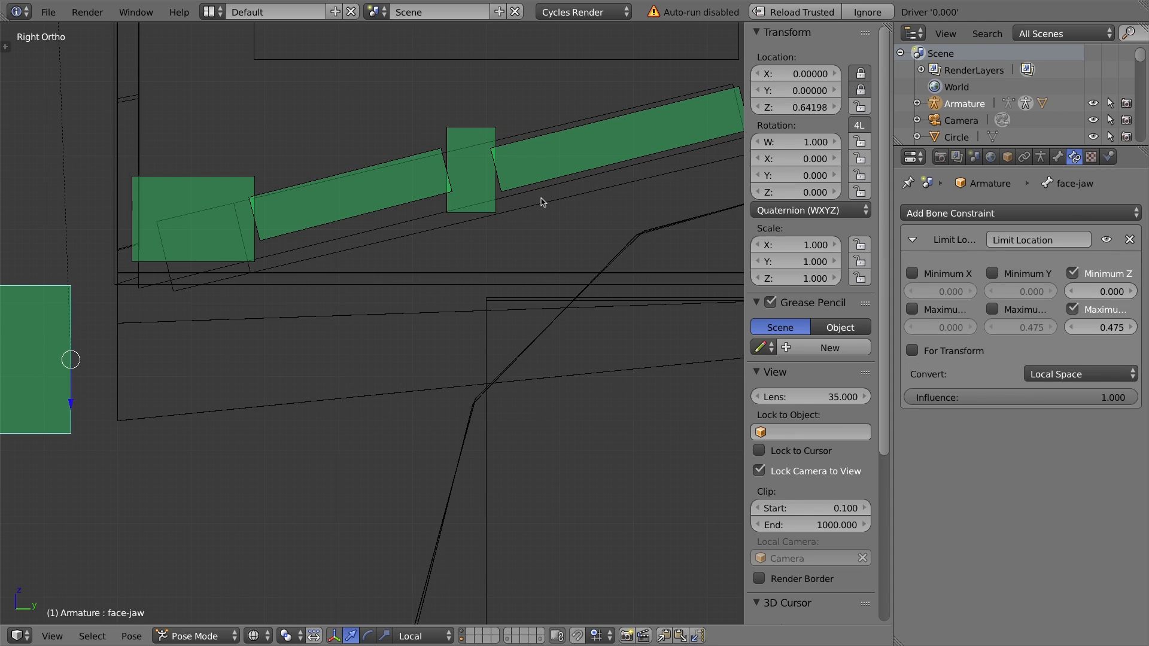
right_click(472, 135)
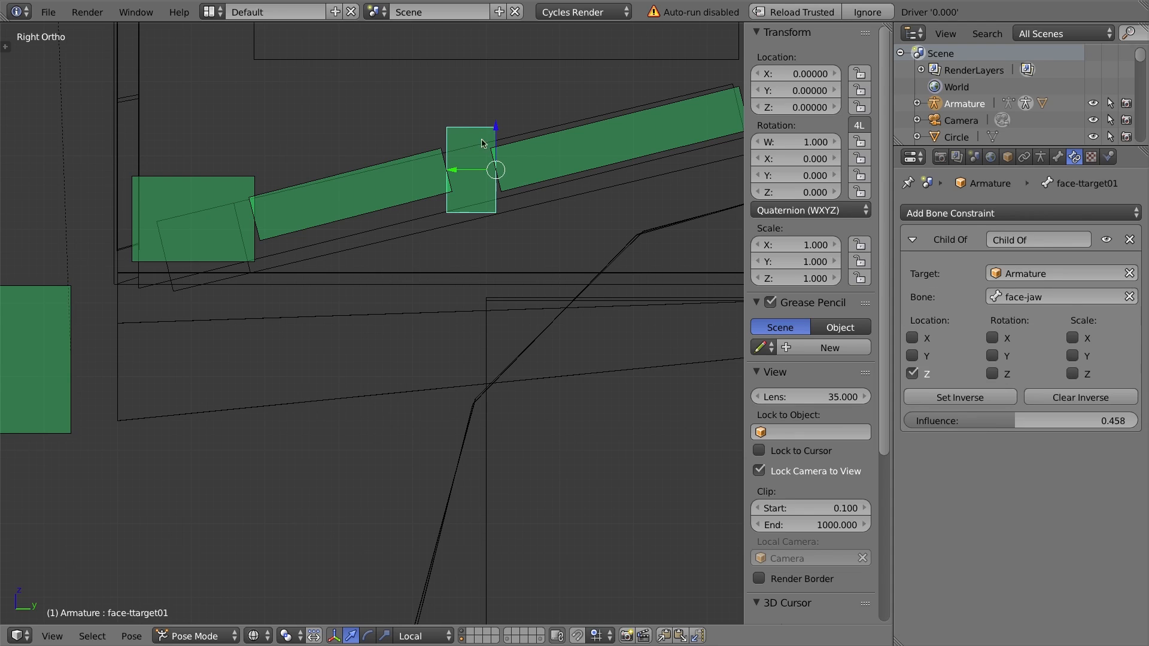
click(912, 239)
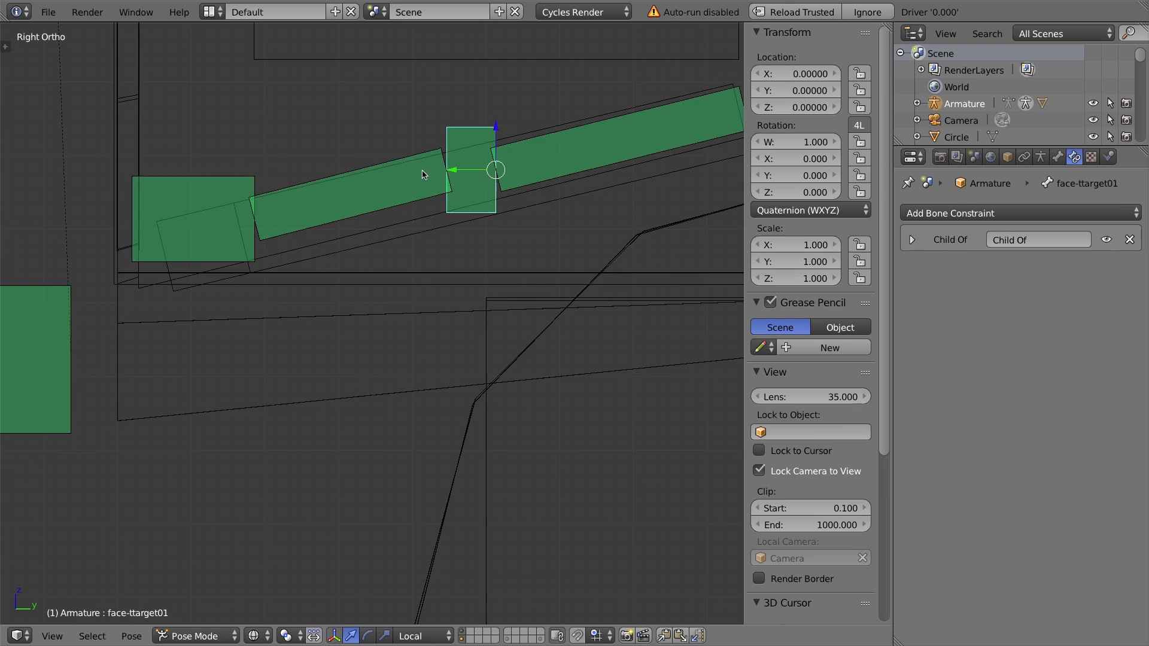
Add an Inverse Kinematics constraint to face-ttarget01 with target Armature and bone face-jaw.
scroll(423, 174, down, 9)
scroll(194, 434, down, 2)
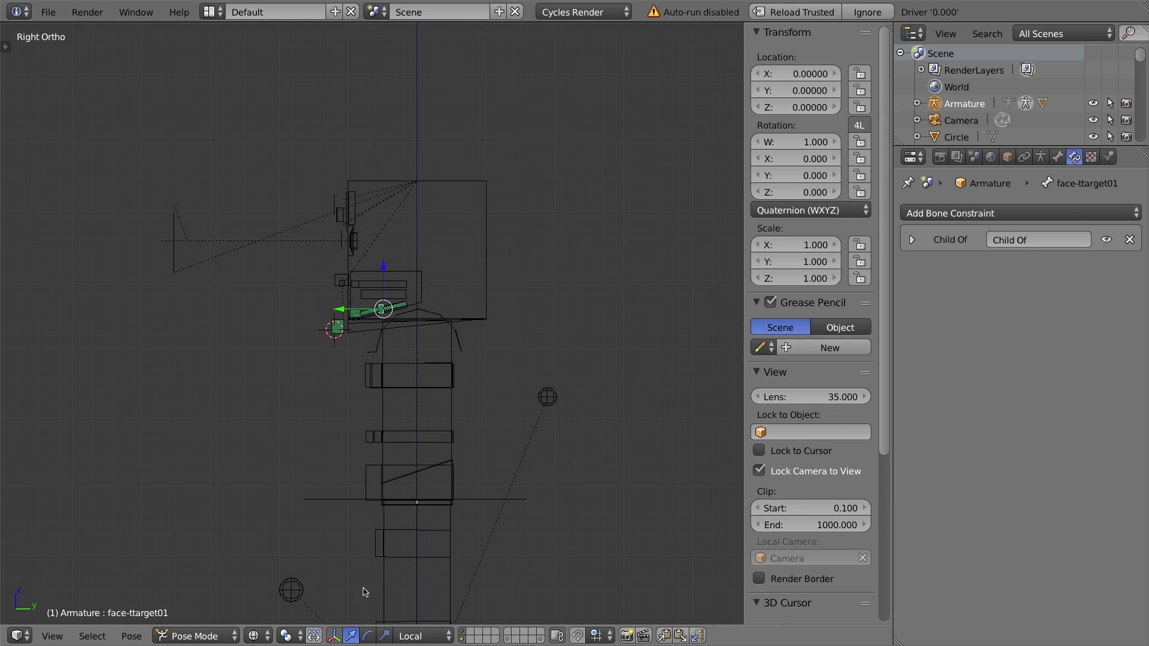
scroll(330, 275, up, 5)
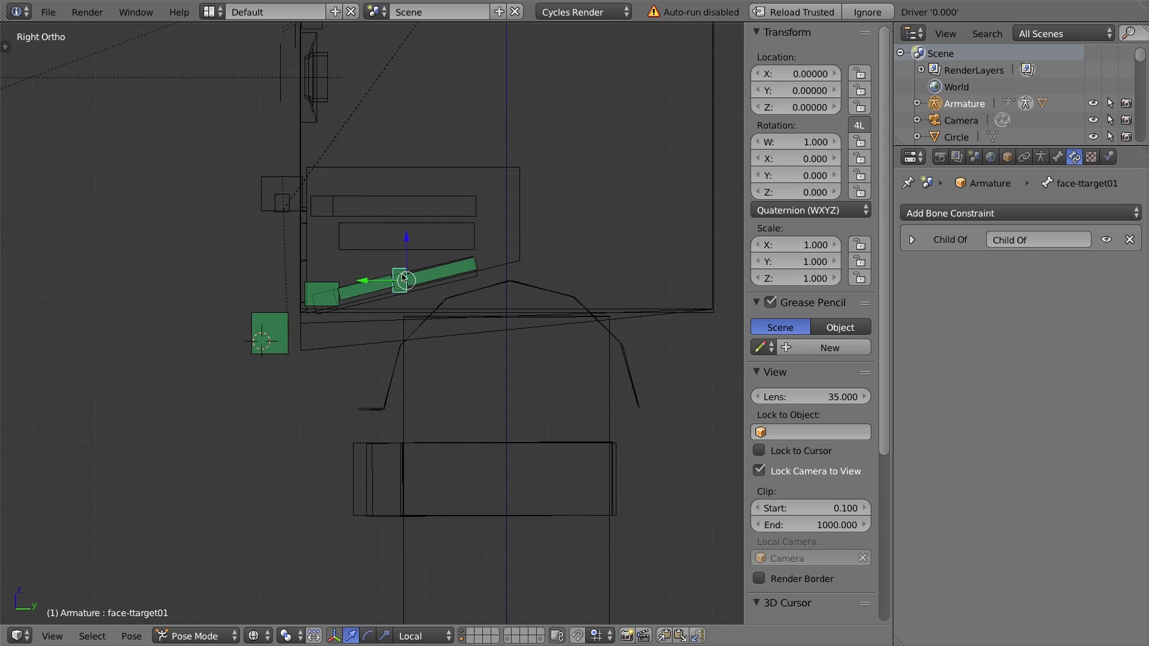
right_click(278, 328)
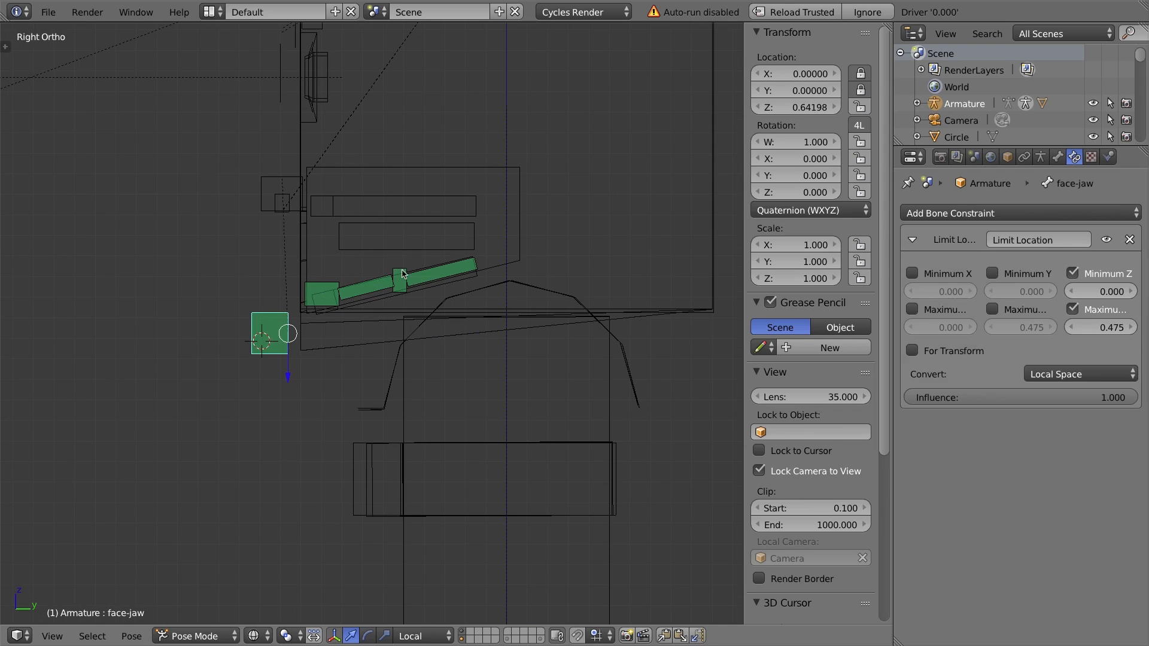
right_click(406, 269)
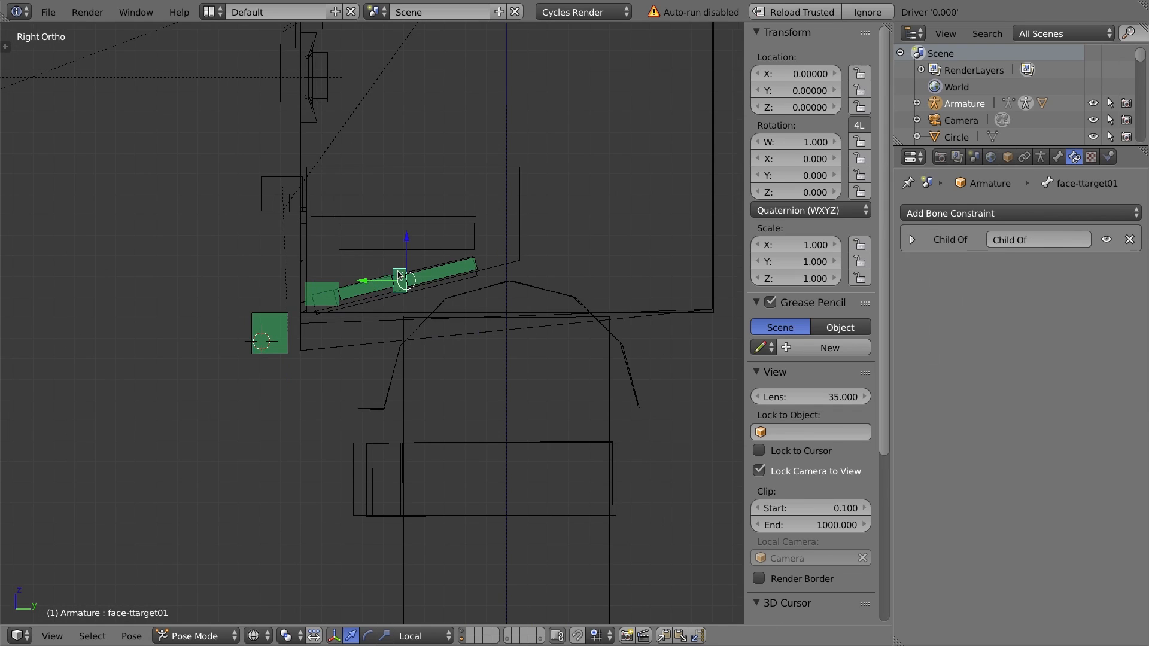
click(977, 217)
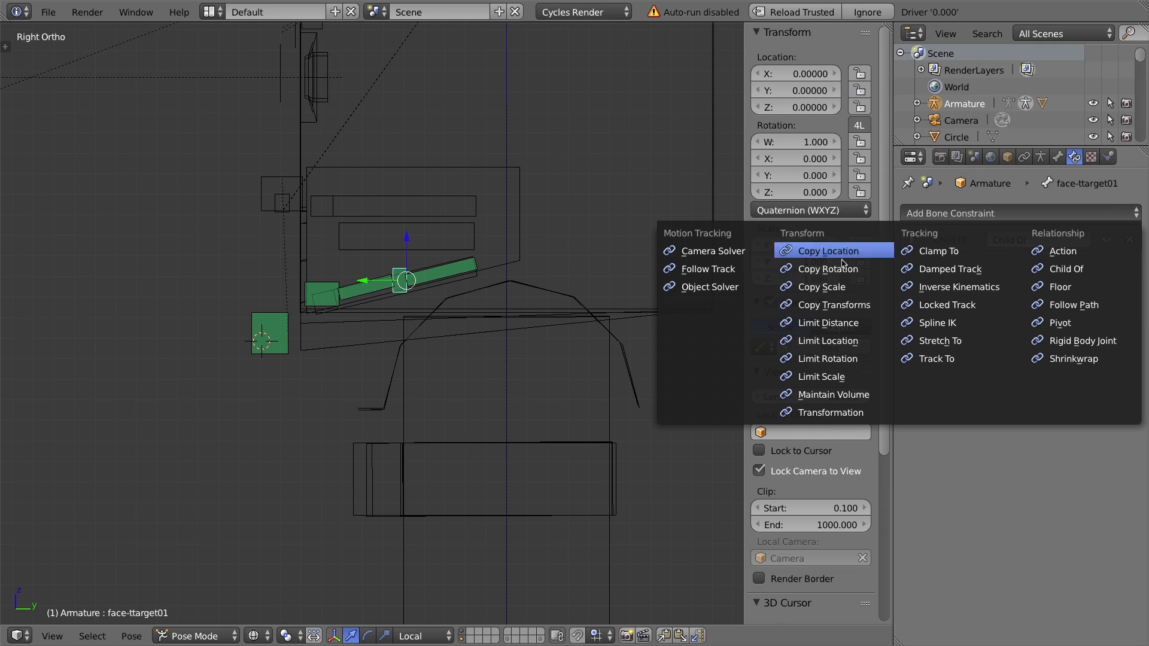
click(959, 287)
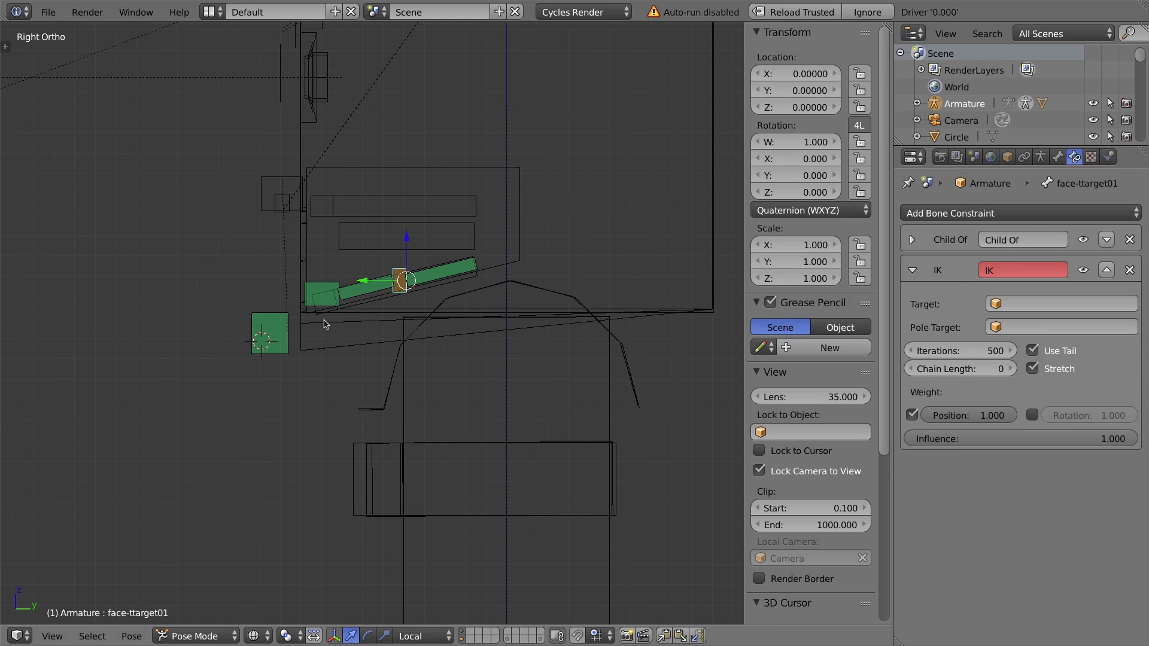
click(1005, 303)
click(1017, 326)
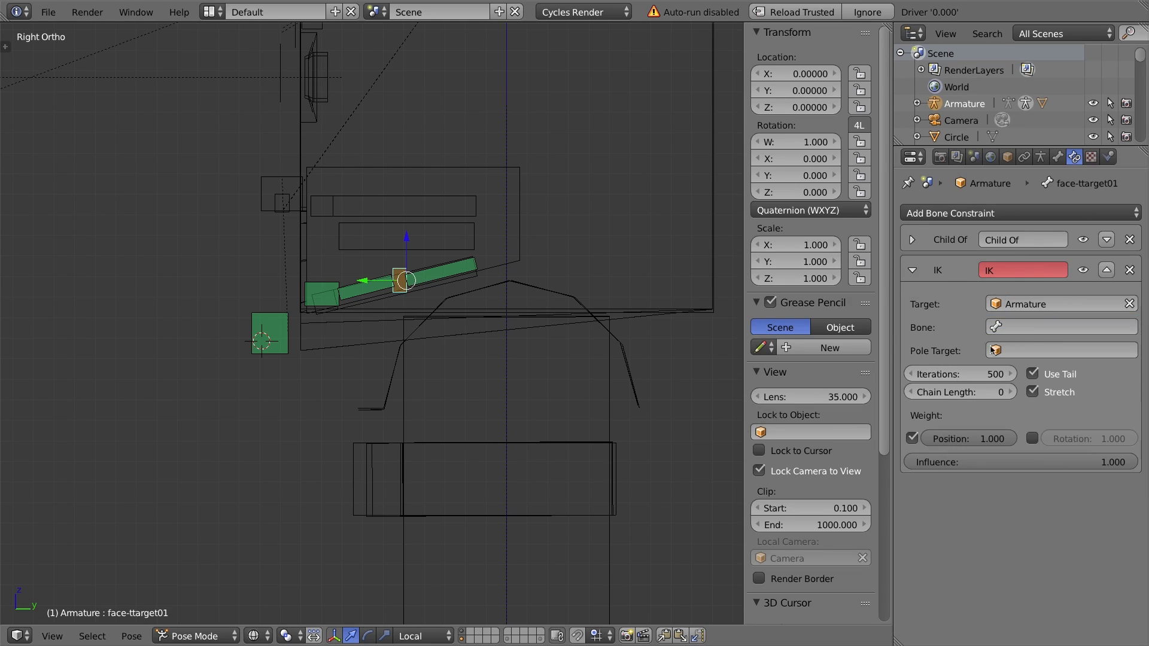
click(1037, 327)
text(f)
key(Down)
key(Down)
key(Down)
key(Down)
key(Down)
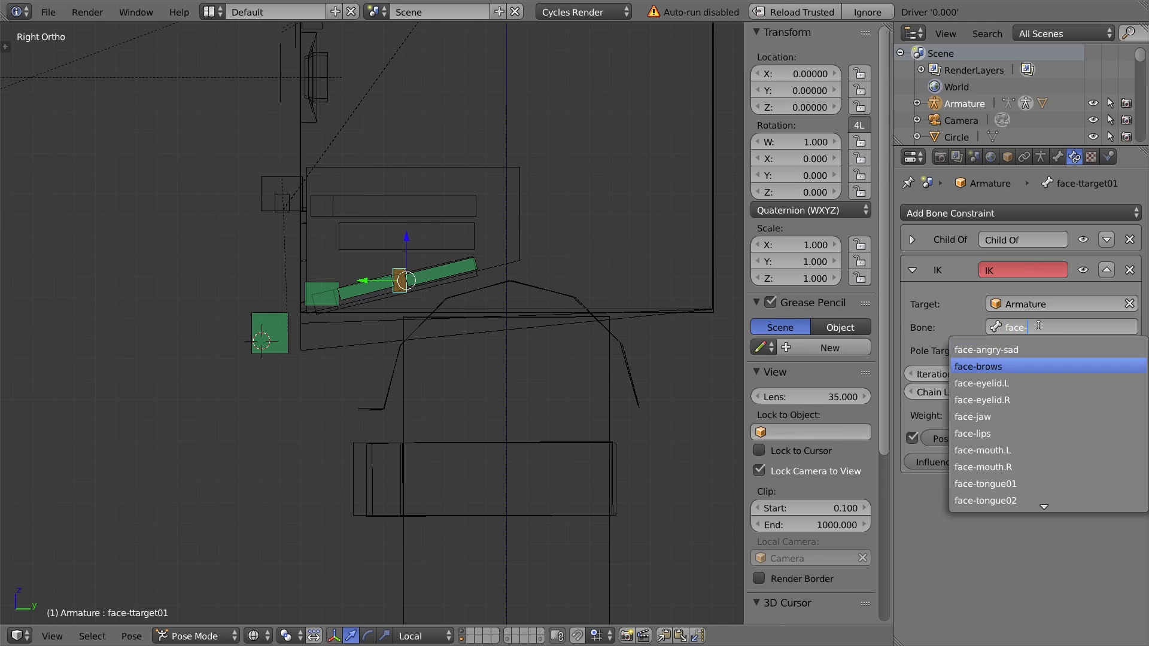
key(Return)
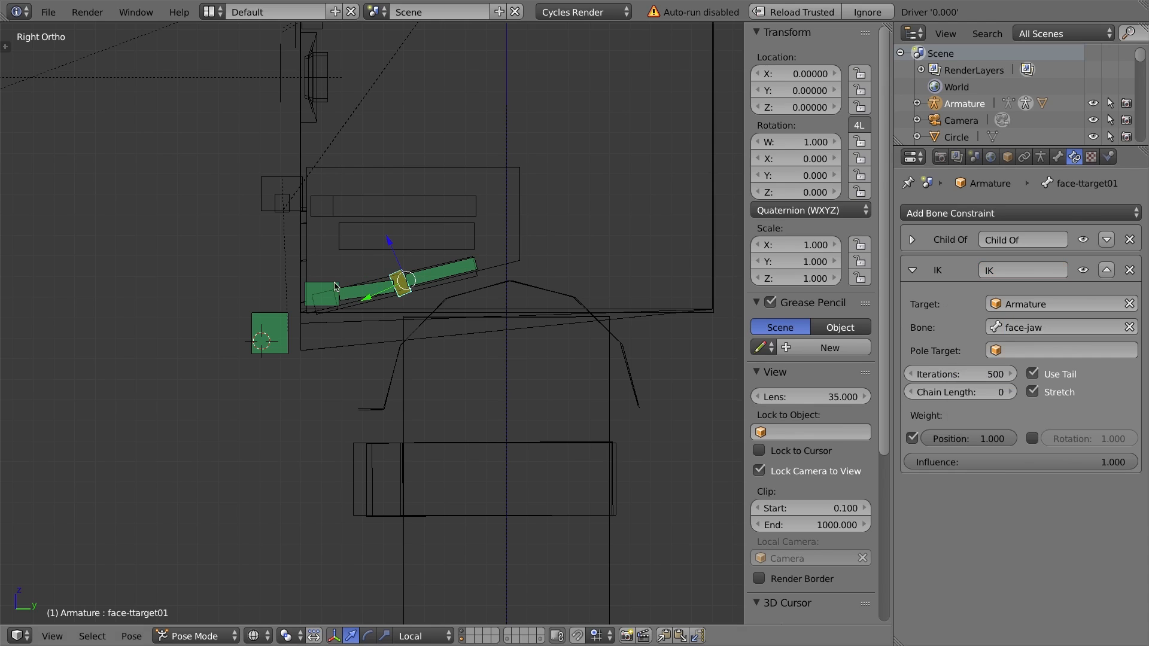
Clear face-jaw's location, then move the jaw down again to about 0.63 in Z to test the tongue.
scroll(422, 316, up, 3)
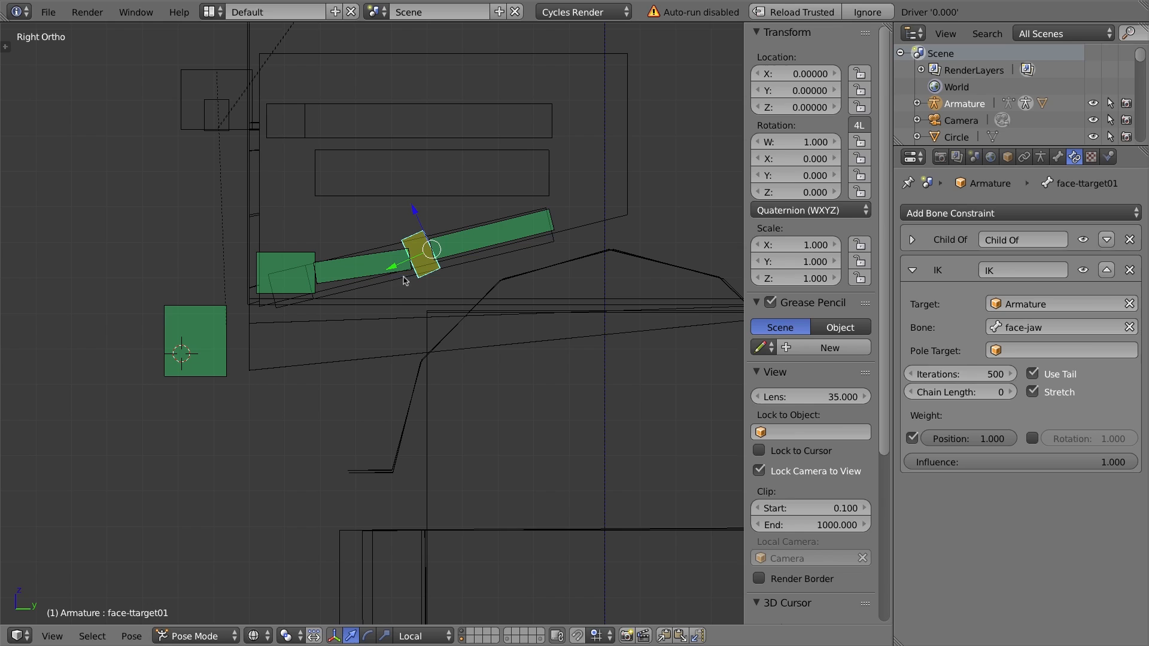
right_click(207, 315)
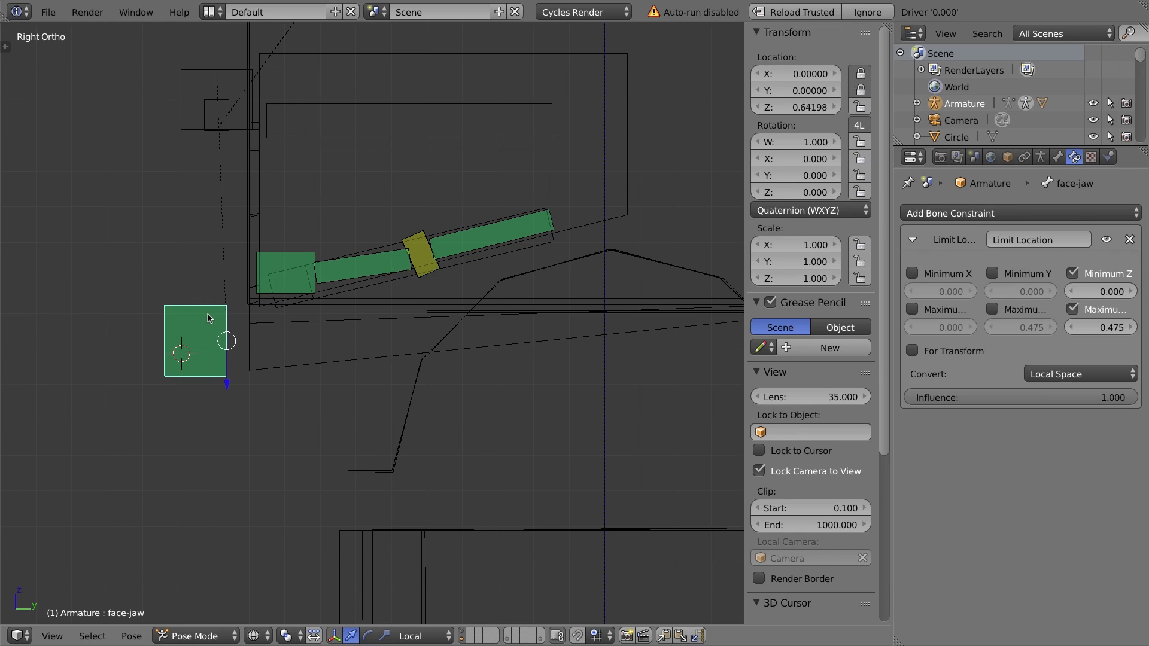
key(alt+g)
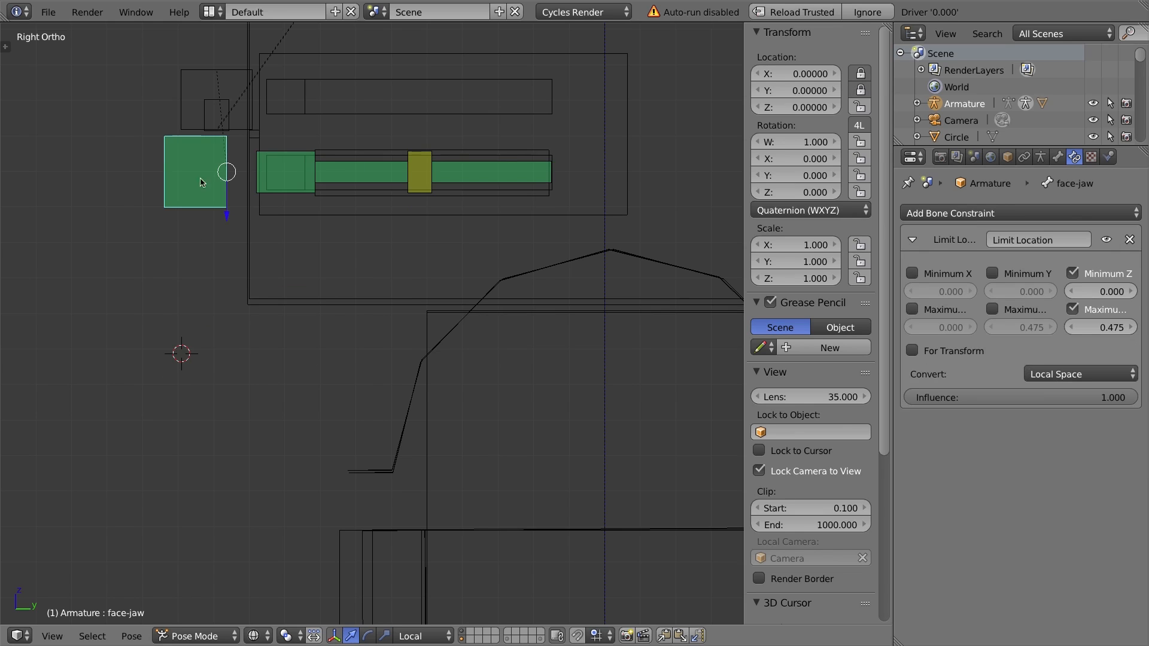
right_click(427, 166)
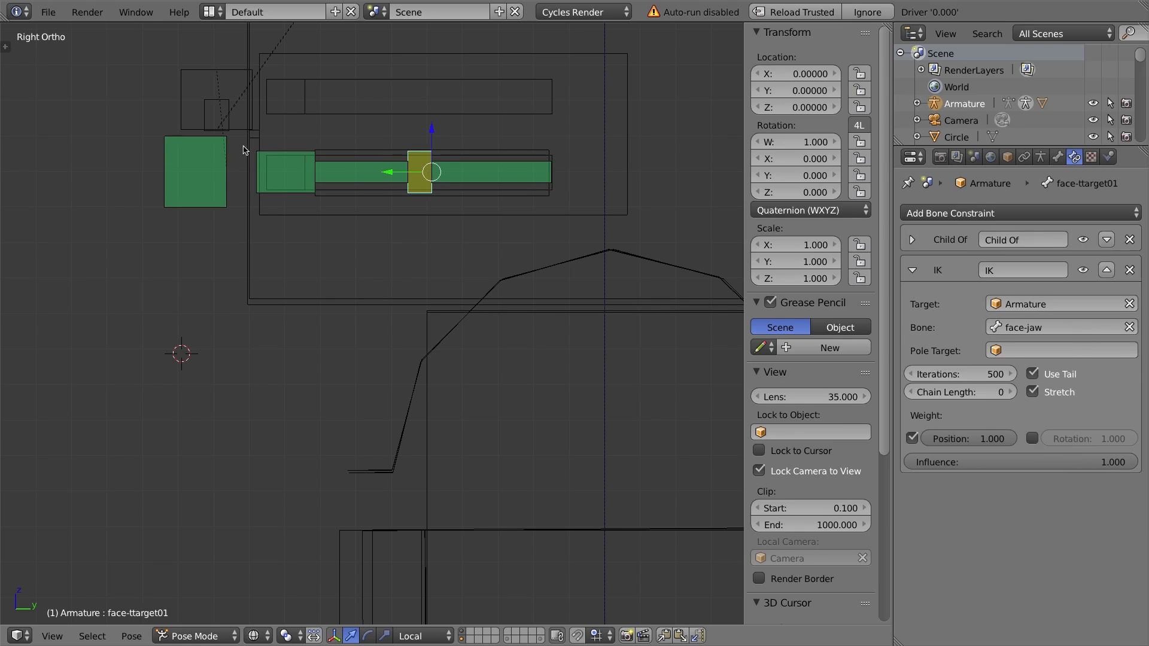
right_click(219, 141)
key(g)
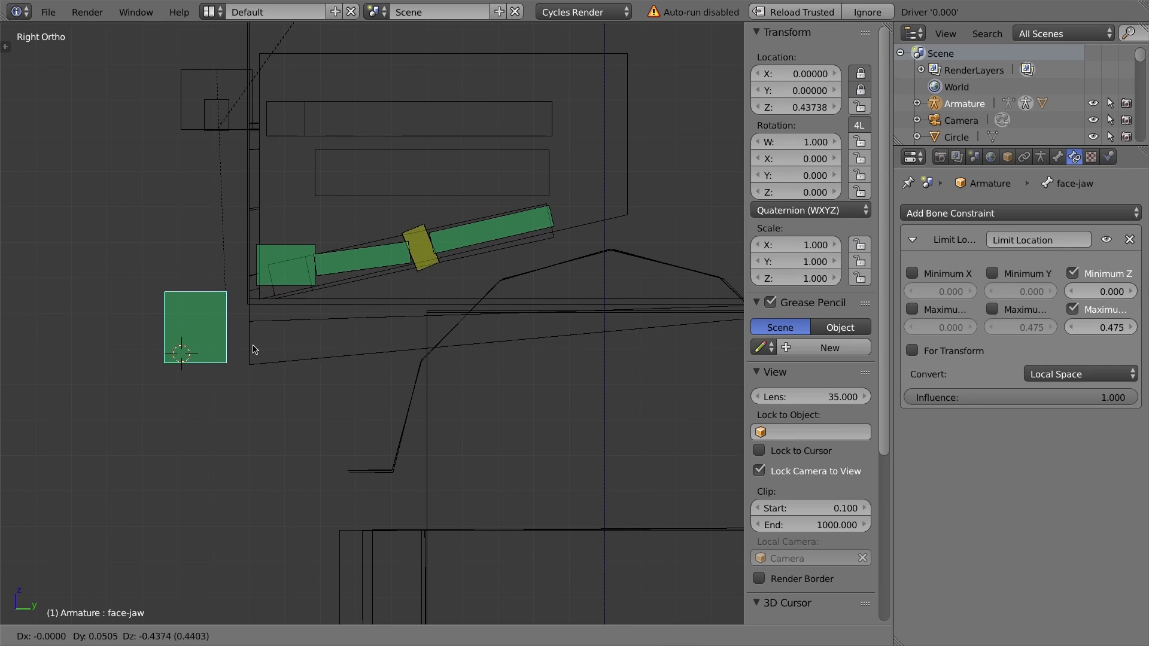
click(266, 422)
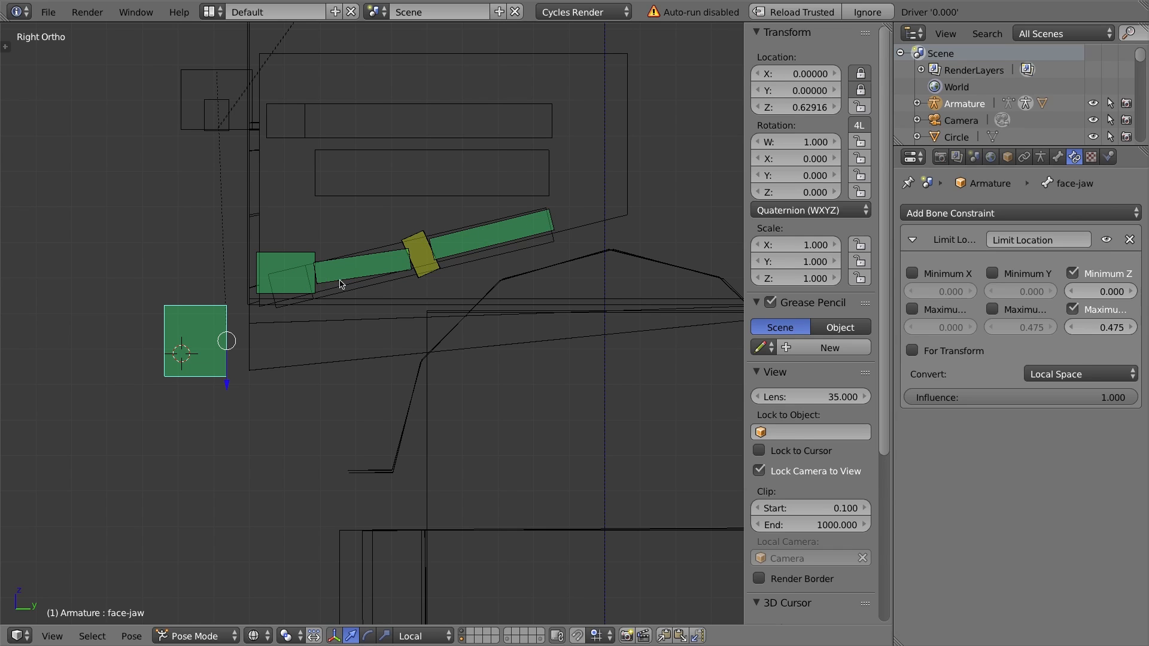
Set face-ttarget02's Child Of influence to about 0.62 and drag that bone far out in front of the face.
middle_drag(461, 249, 395, 304)
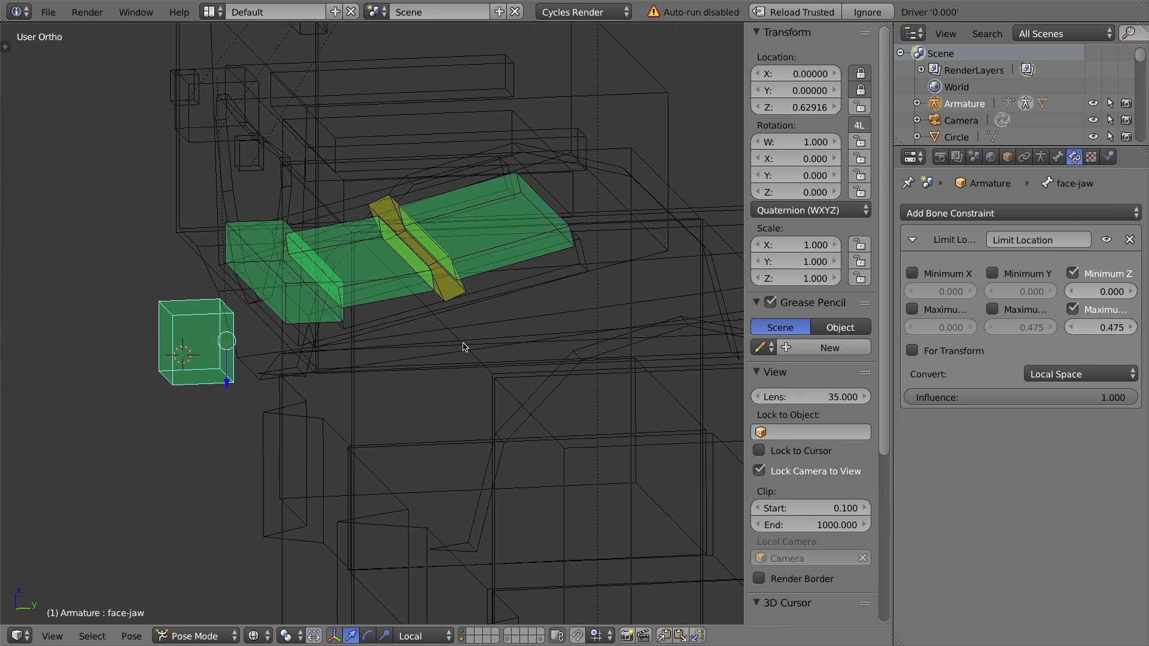
key(KP_3)
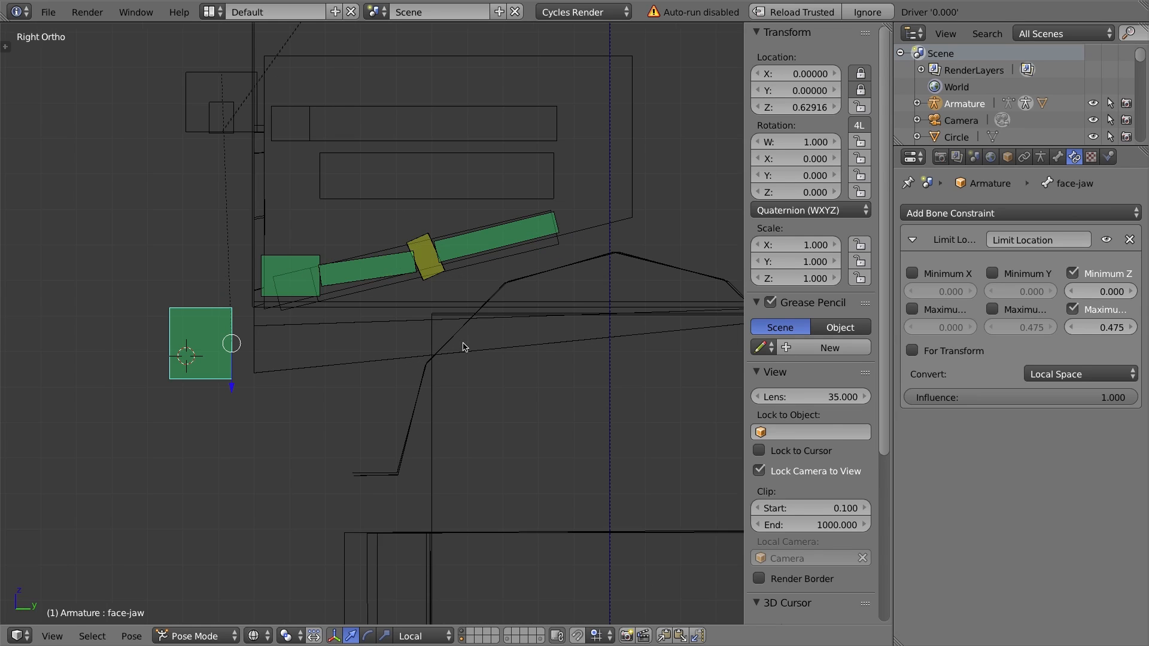
right_click(294, 258)
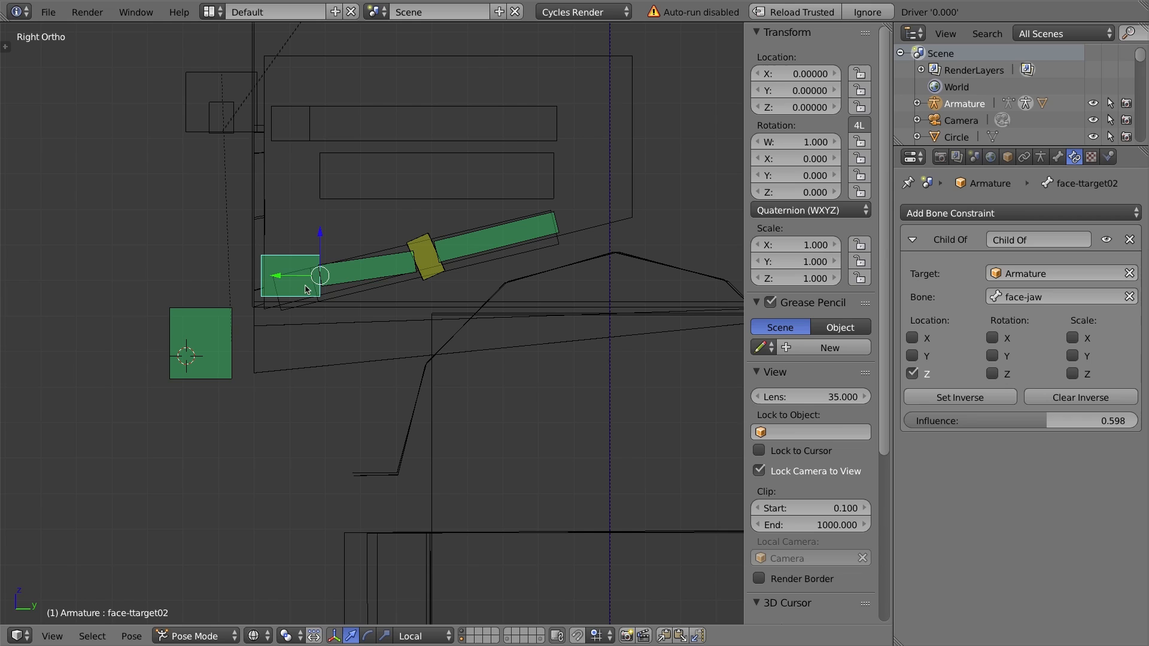
mouse_move(1046, 418)
mouse_down()
mouse_move(1068, 418)
mouse_move(1055, 418)
mouse_up()
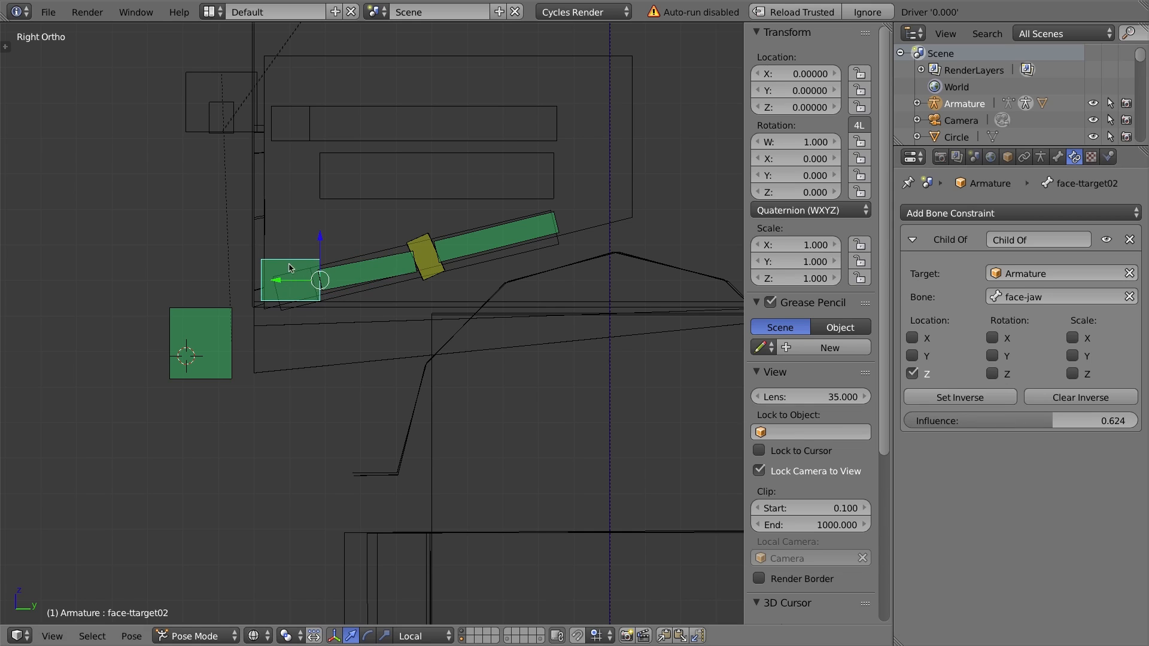
drag(307, 272, 50, 233)
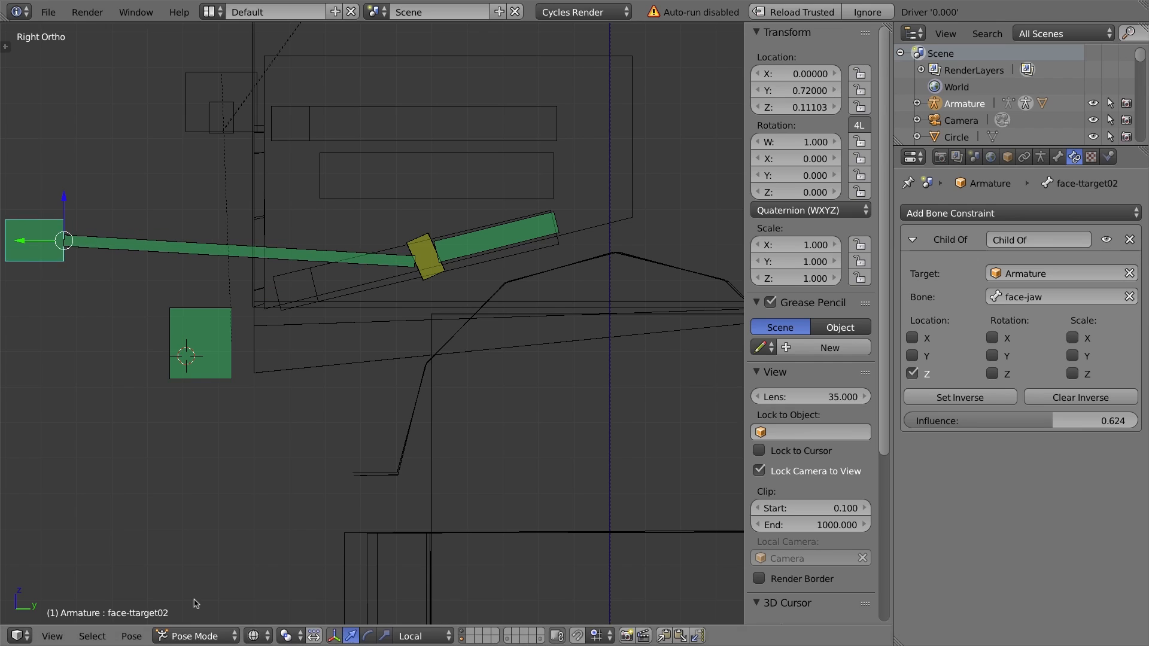
Move face-ttarget01 around to test how the tongue stretches, and try rotating it without keeping the rotation.
right_click(429, 253)
key(g)
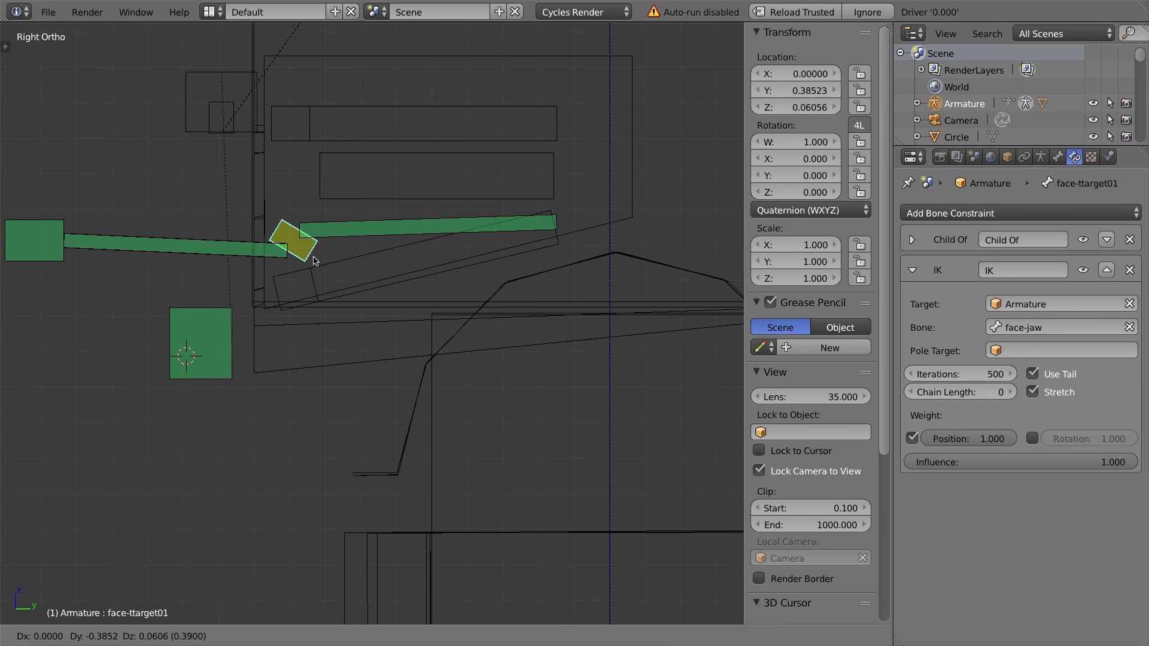
click(299, 249)
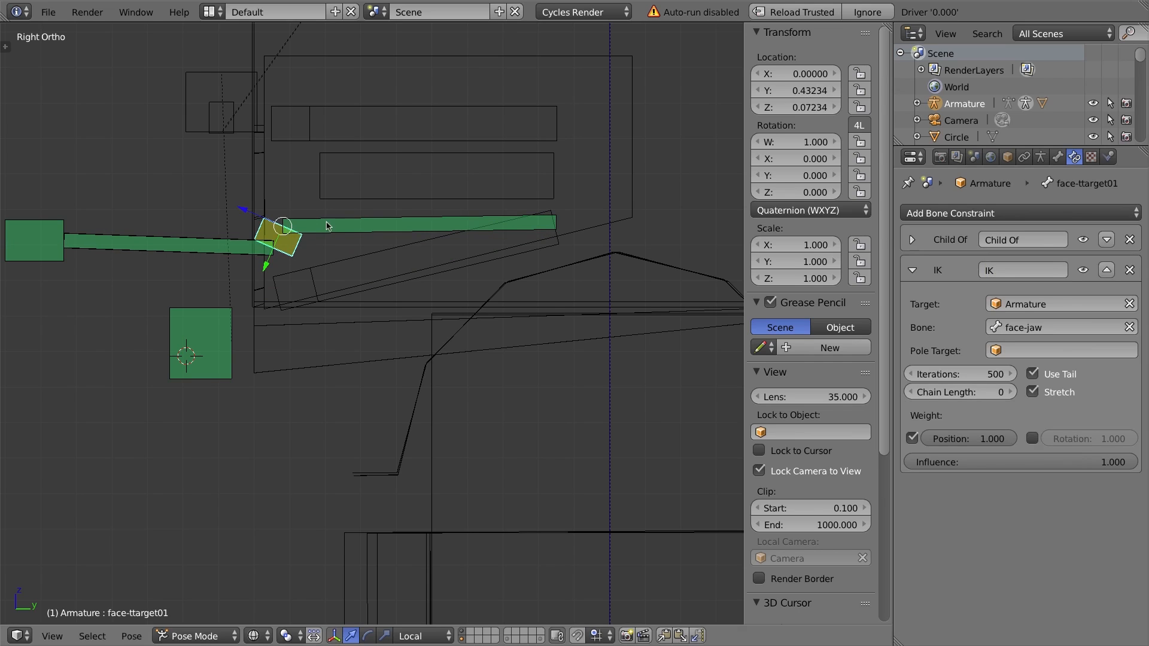
key(g)
click(310, 229)
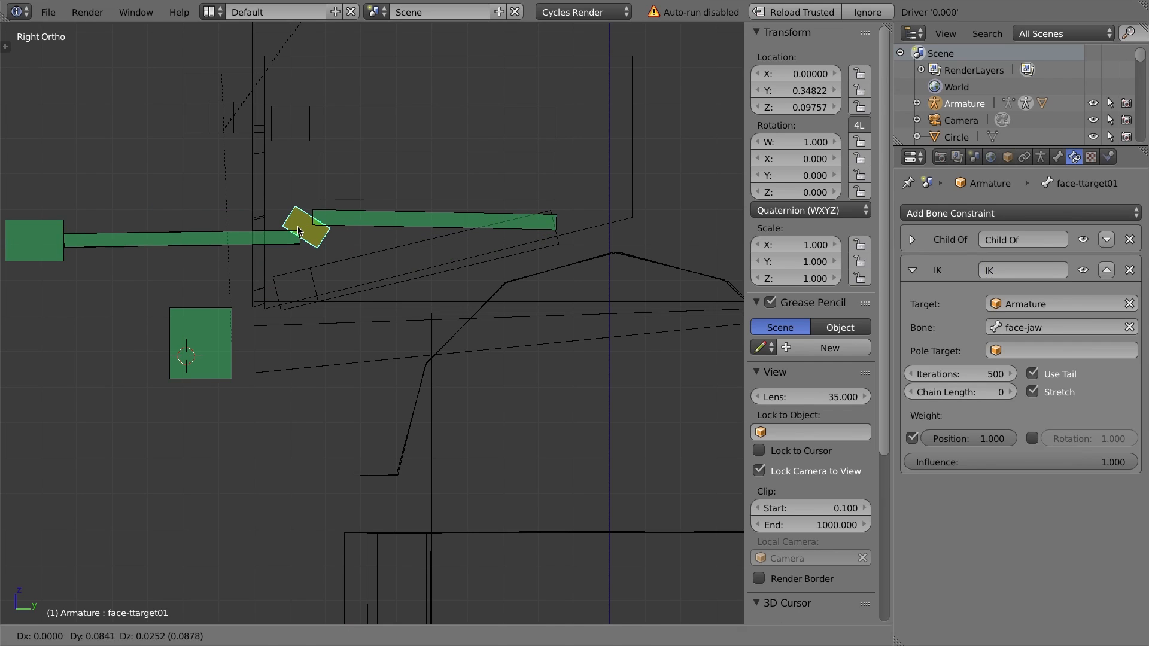
right_click(201, 333)
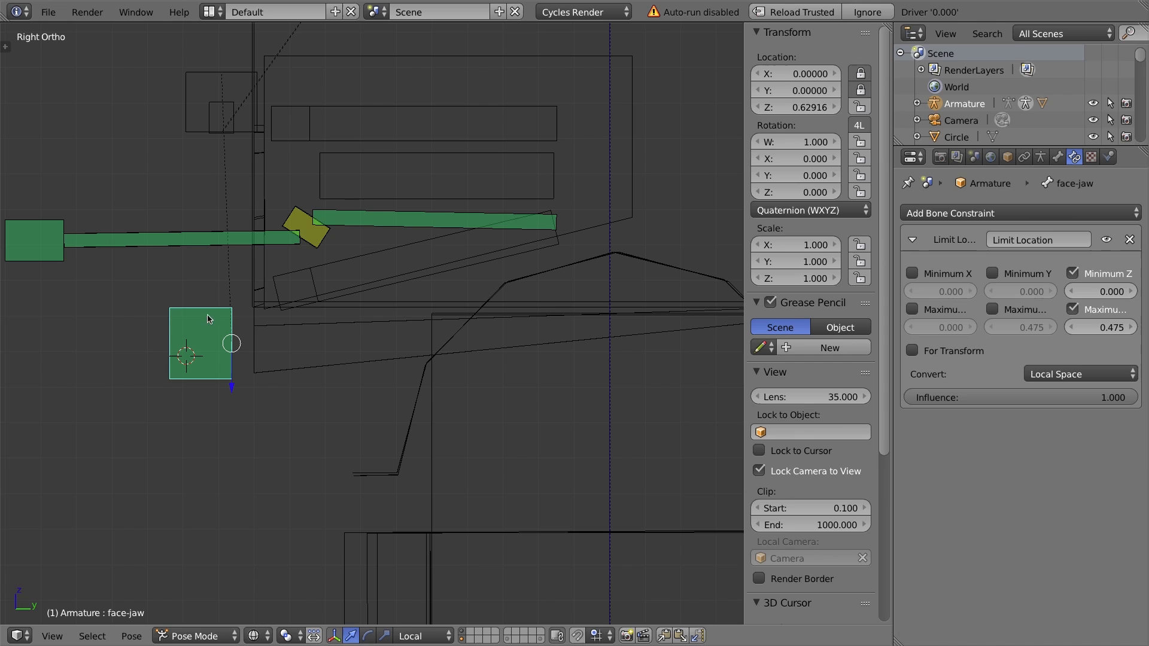
right_click(298, 226)
key(g)
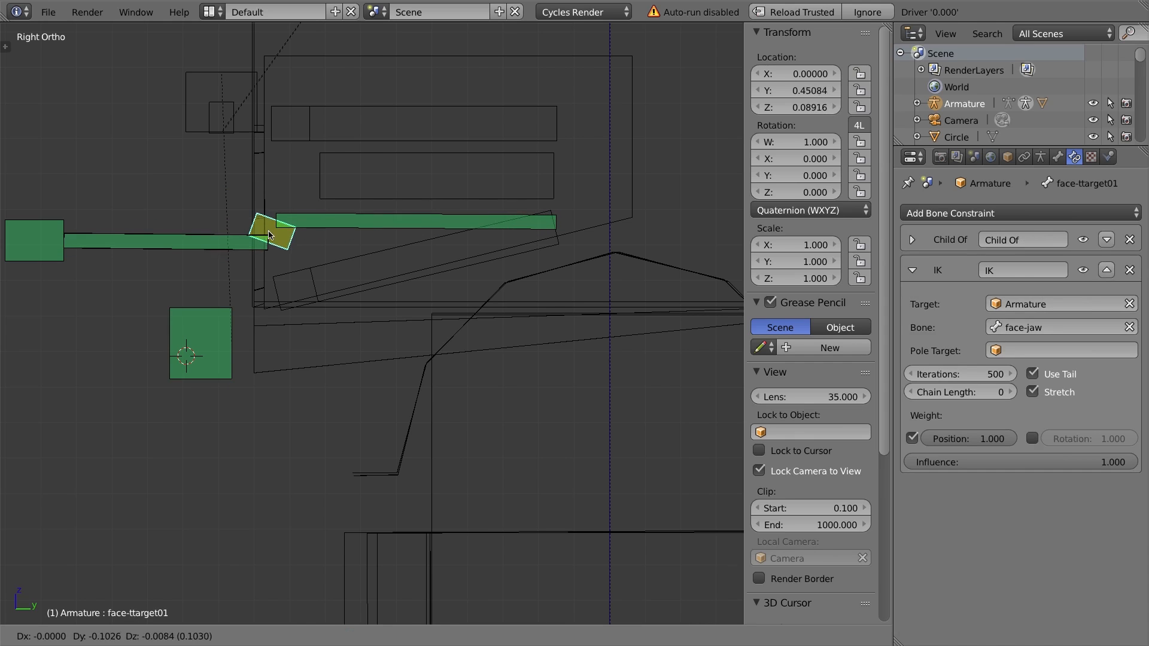
click(287, 241)
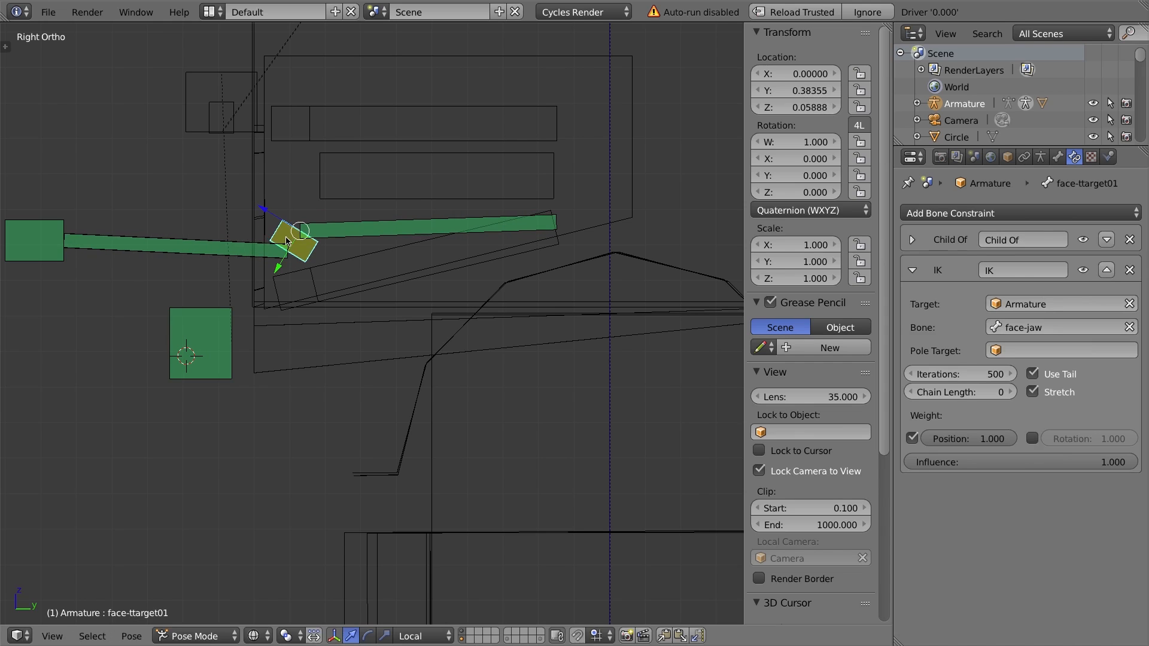
key(r)
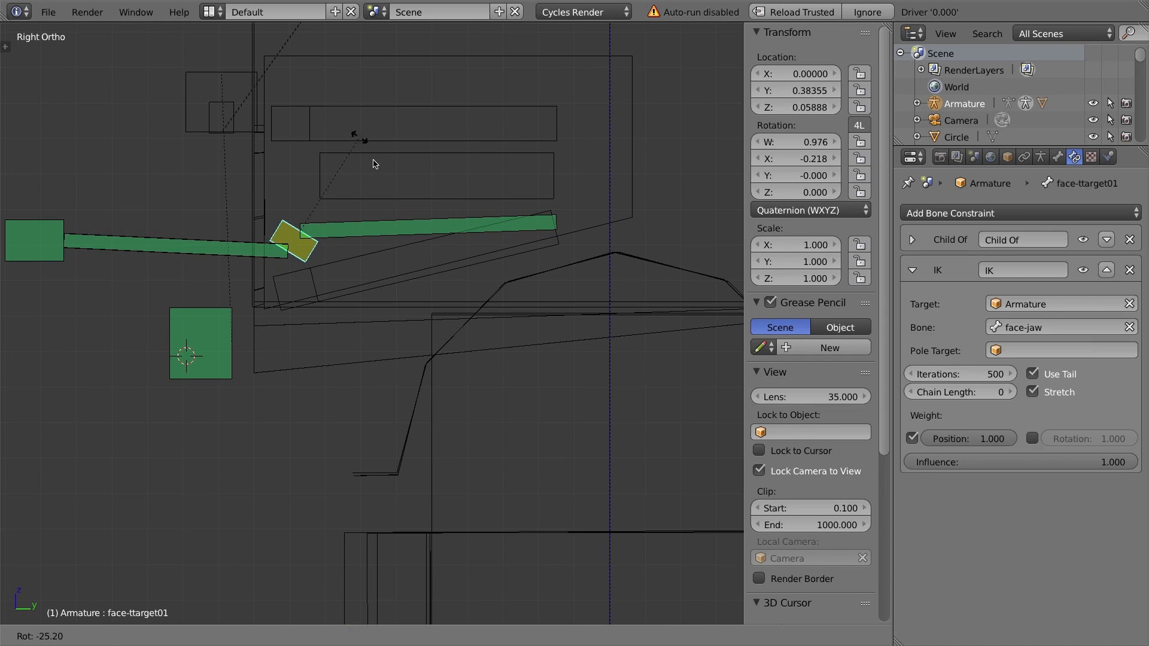
right_click(365, 135)
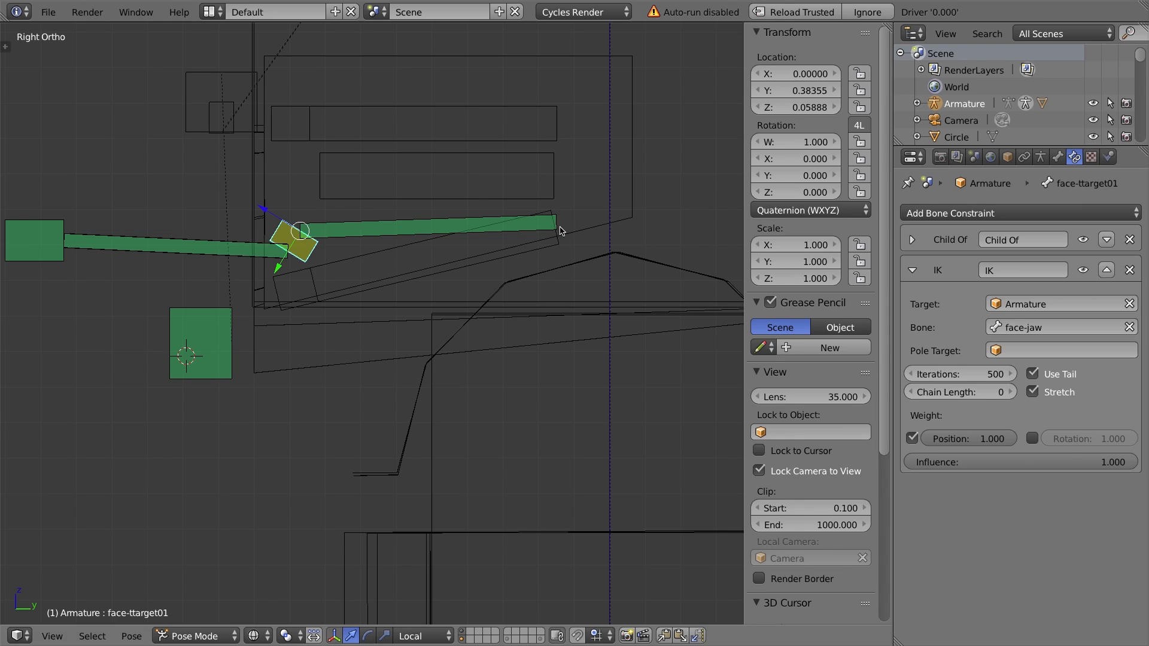
Check the tongue bones' constraints, then select all bones and clear their locations to reset the pose.
click(129, 244)
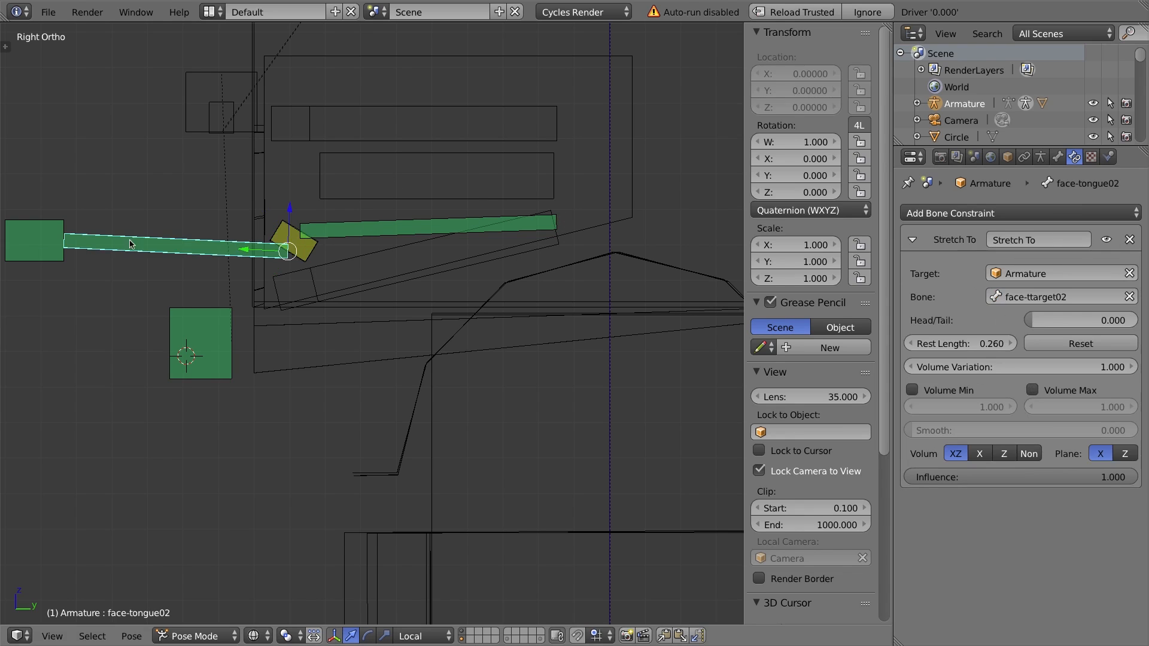
click(402, 228)
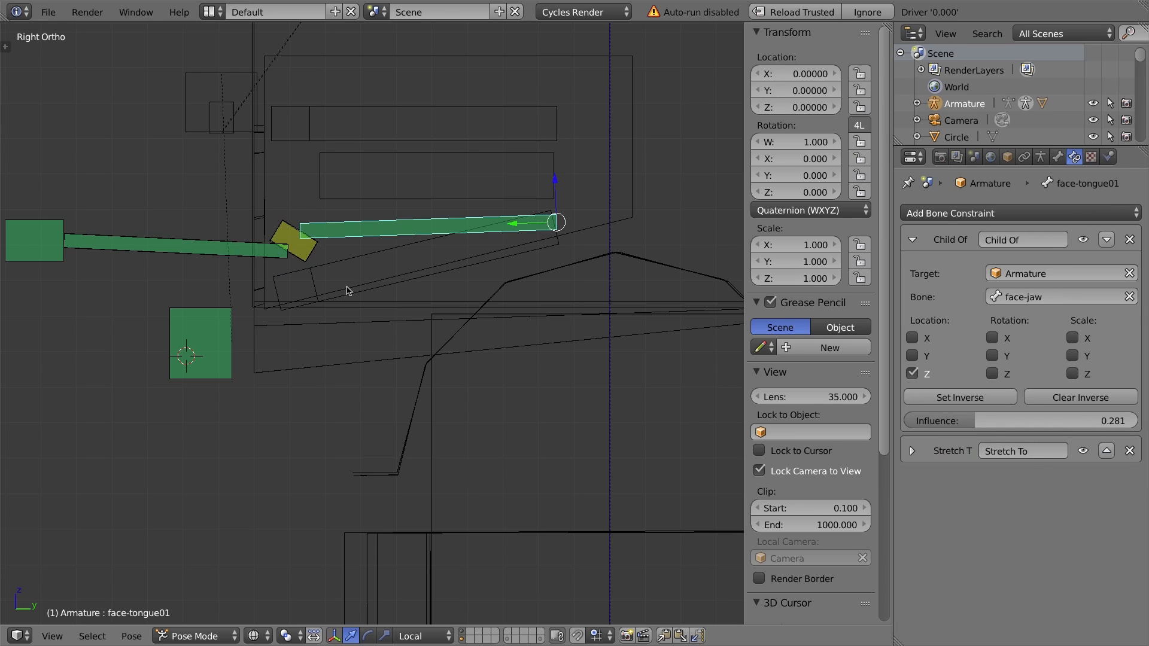
key(a)
key(a)
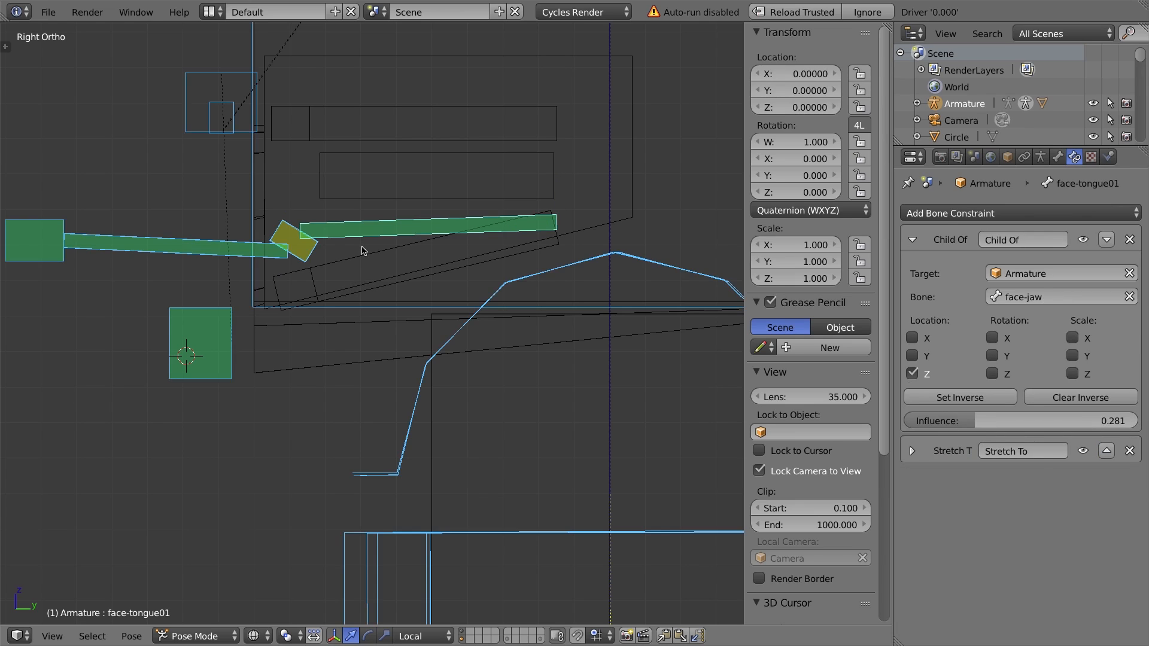
key(alt+g)
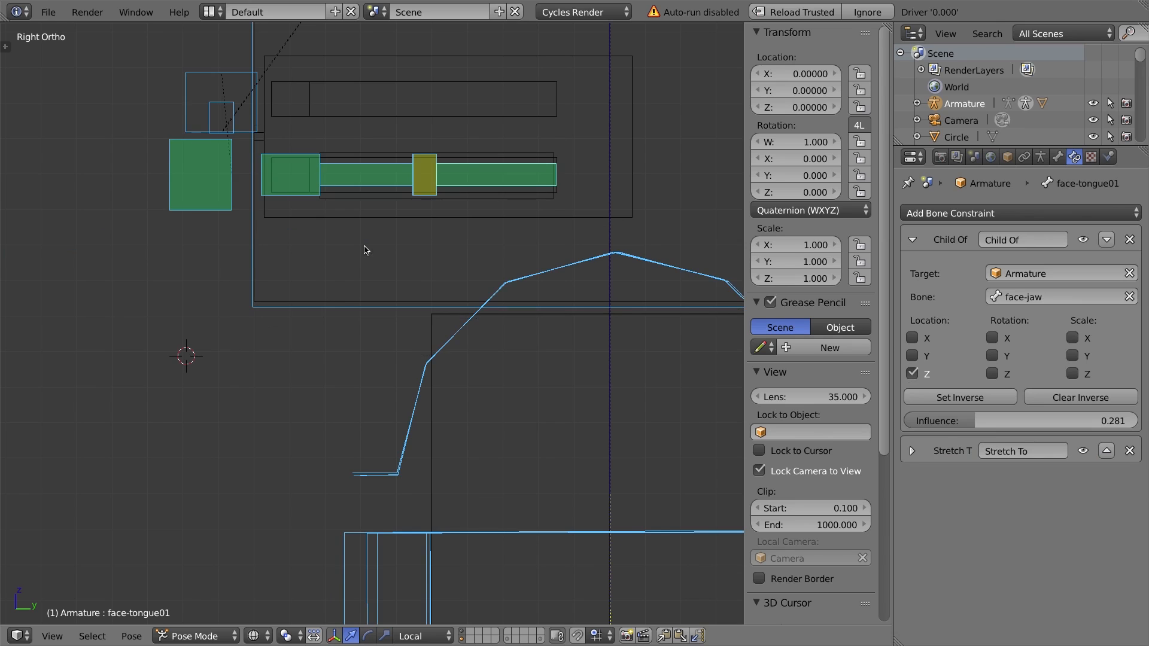
Select the character's Cube mesh in Object Mode and switch the viewport to textured shading.
shift+middle_drag(383, 96, 355, 174)
middle_drag(302, 210, 343, 230)
right_click(154, 137)
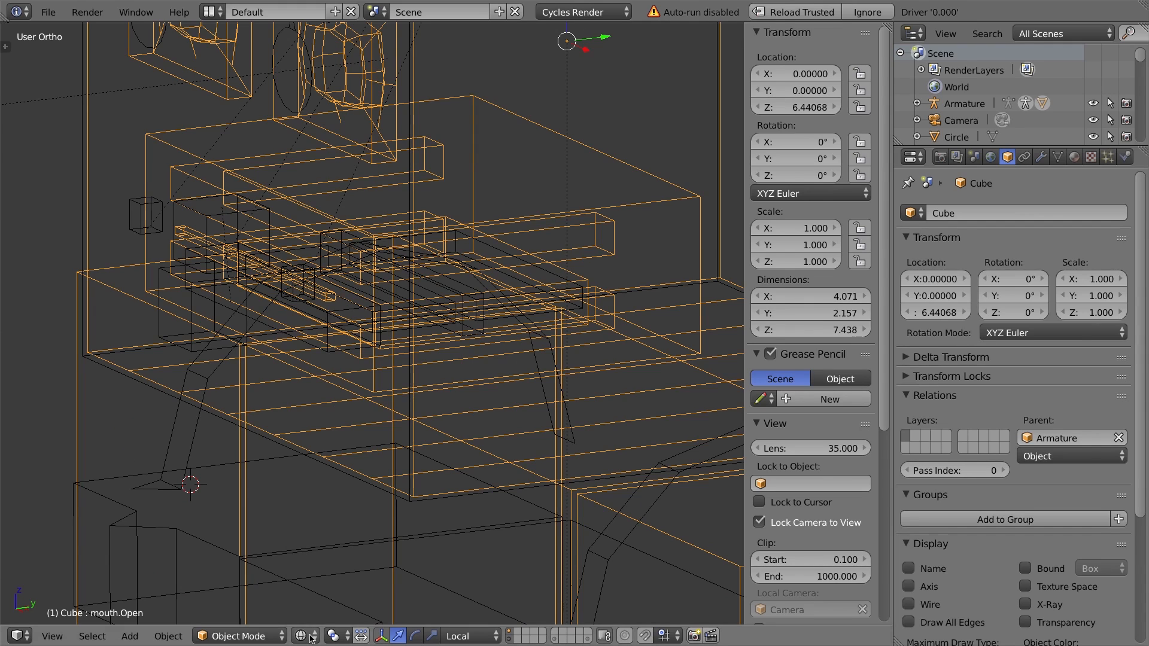
click(312, 638)
click(336, 545)
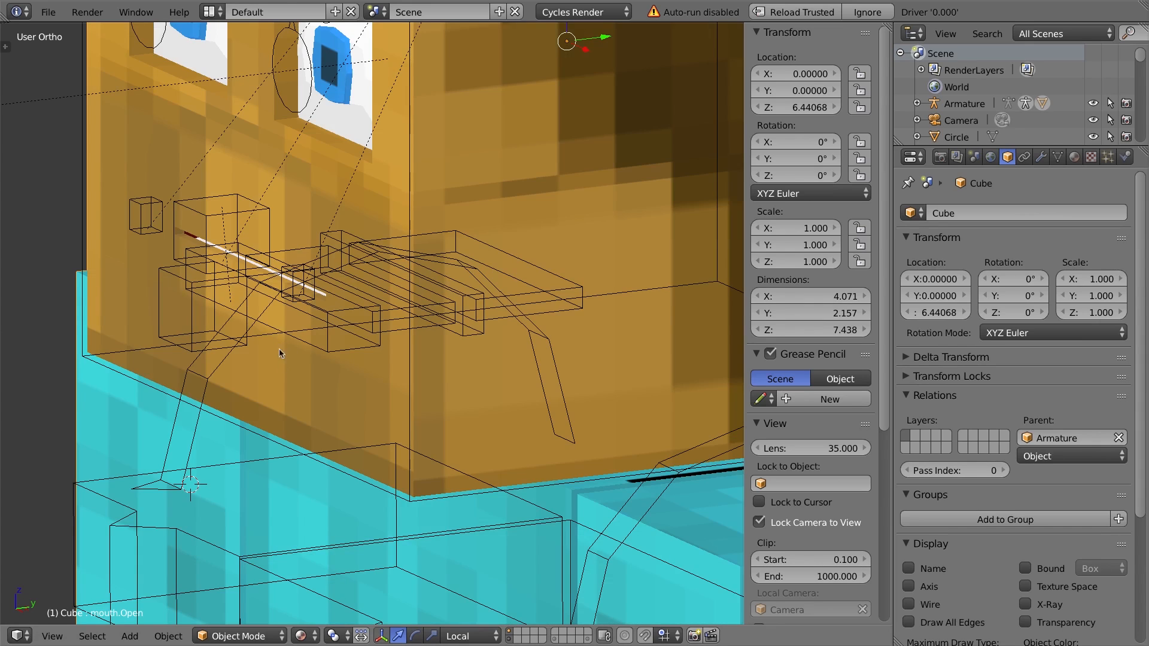
Enter Weight Paint mode on the Cube mesh and turn on face selection masking.
scroll(120, 183, down, 2)
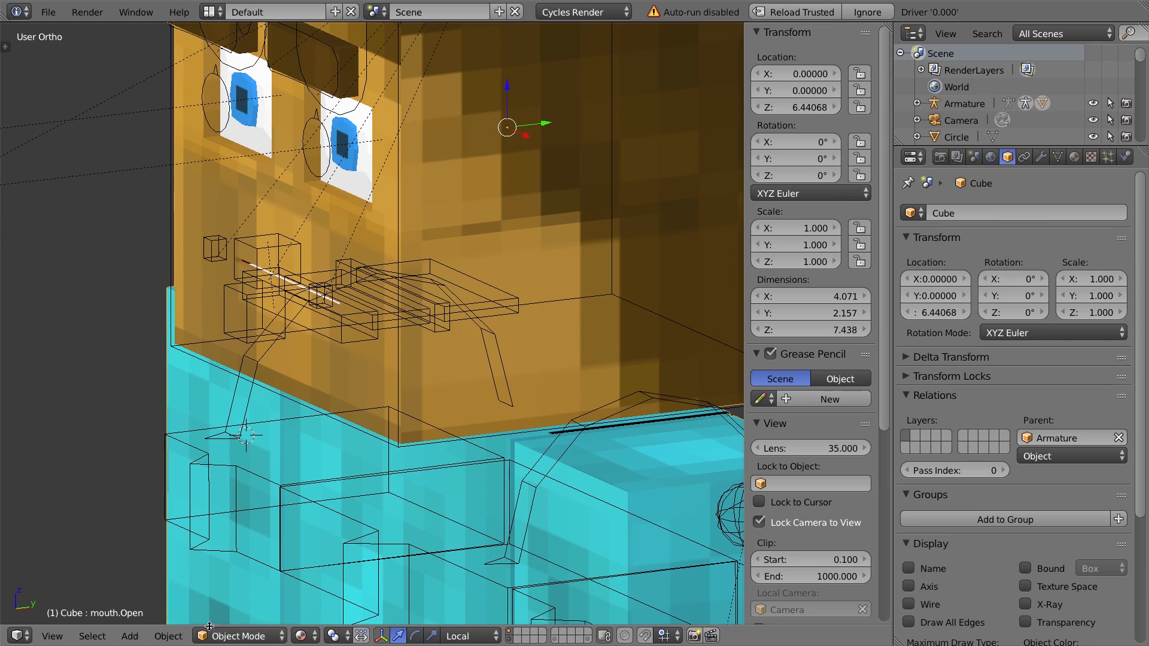
click(240, 638)
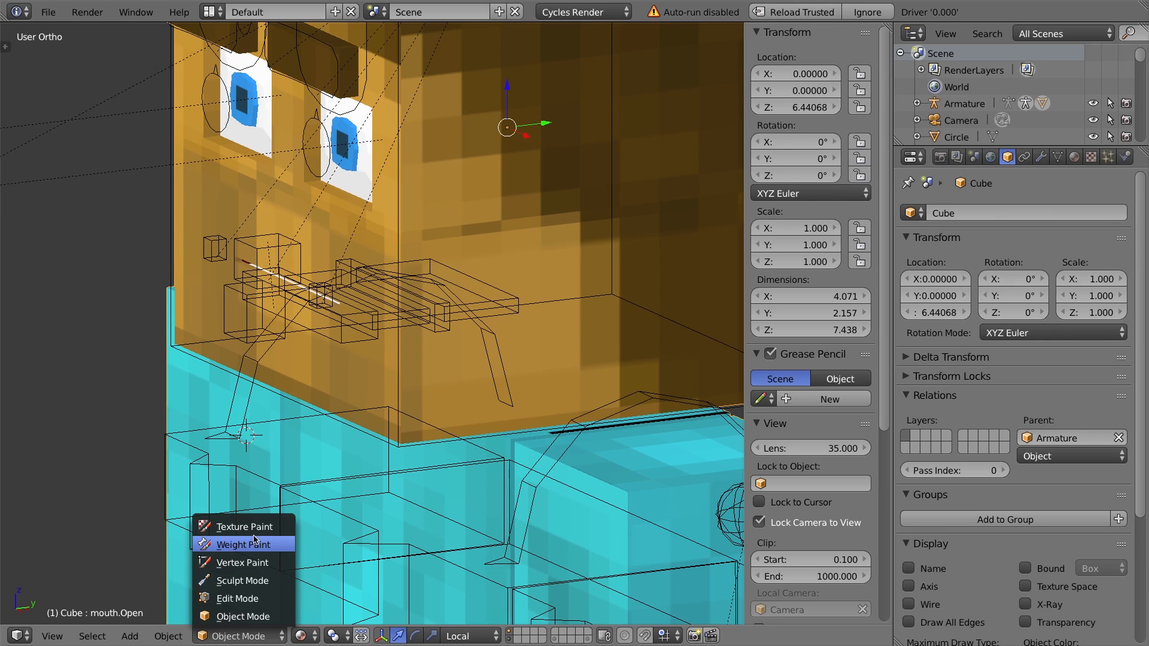
click(252, 544)
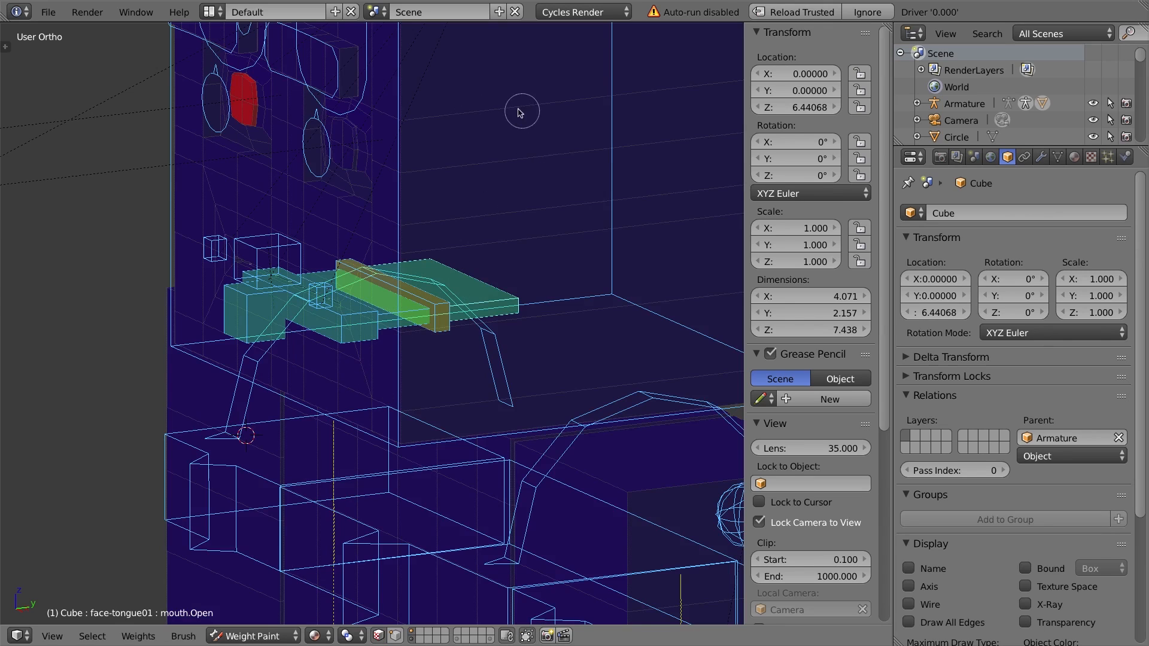
scroll(519, 151, down, 3)
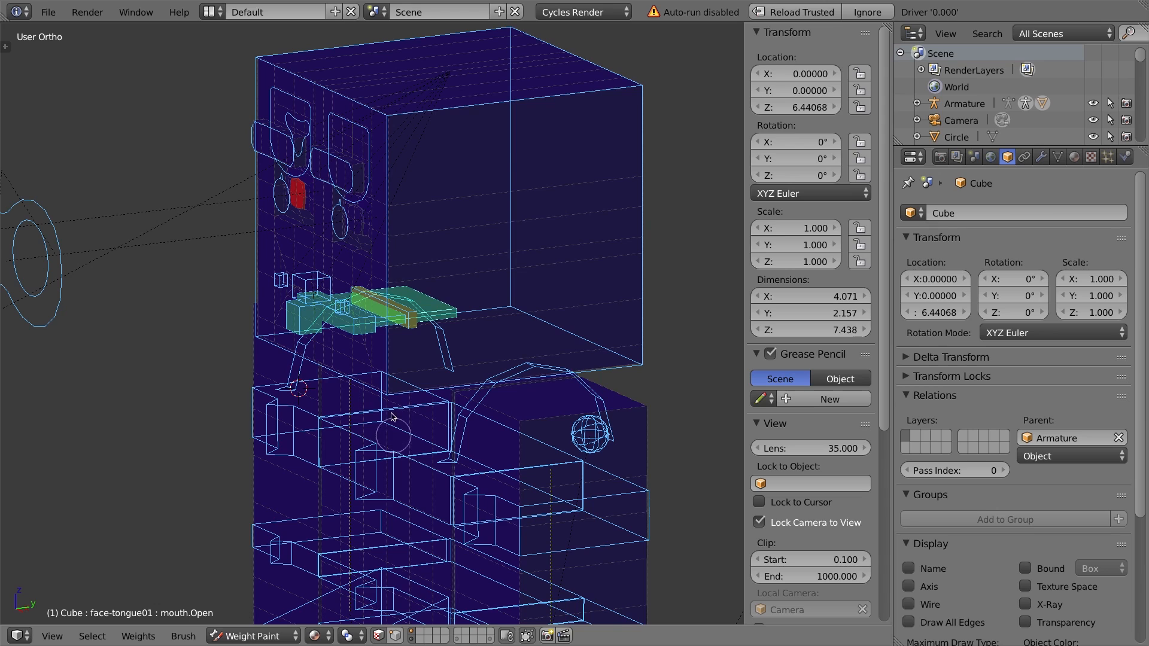
click(381, 639)
click(383, 636)
Select linked face islands covering the mouth area and hide them to expose the tongue.
key(l)
key(l)
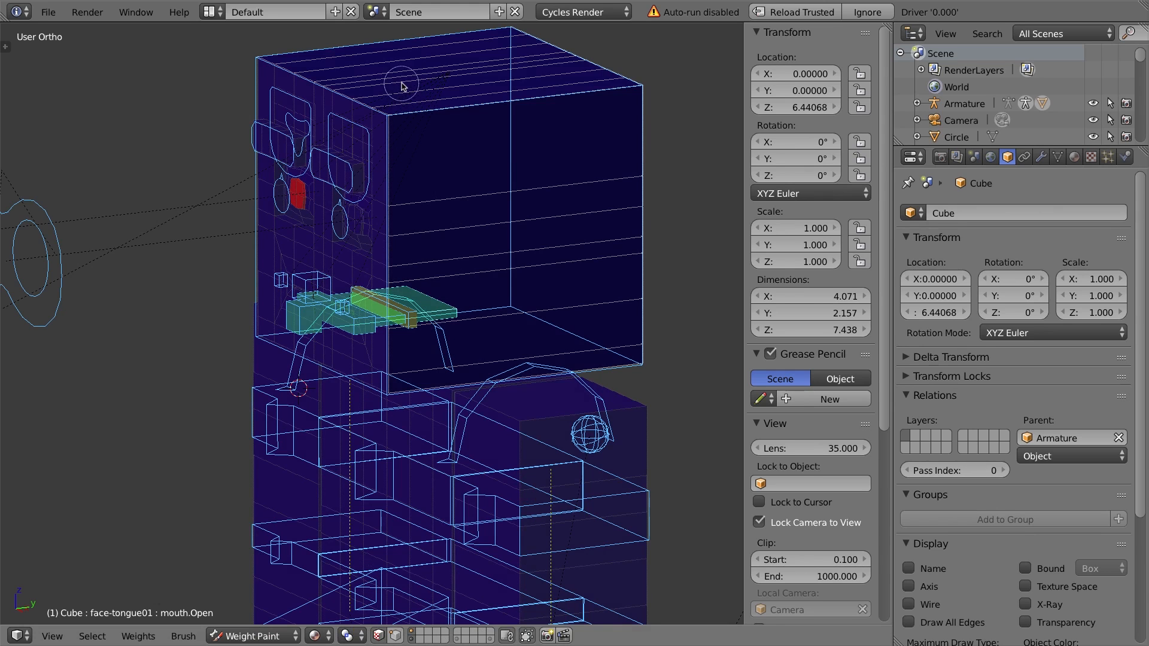
middle_drag(656, 199, 509, 168)
middle_drag(585, 139, 448, 202)
right_click(475, 189)
key(l)
key(l)
middle_drag(560, 256, 353, 228)
key(l)
middle_drag(546, 222, 458, 228)
key(l)
middle_drag(586, 294, 536, 253)
key(l)
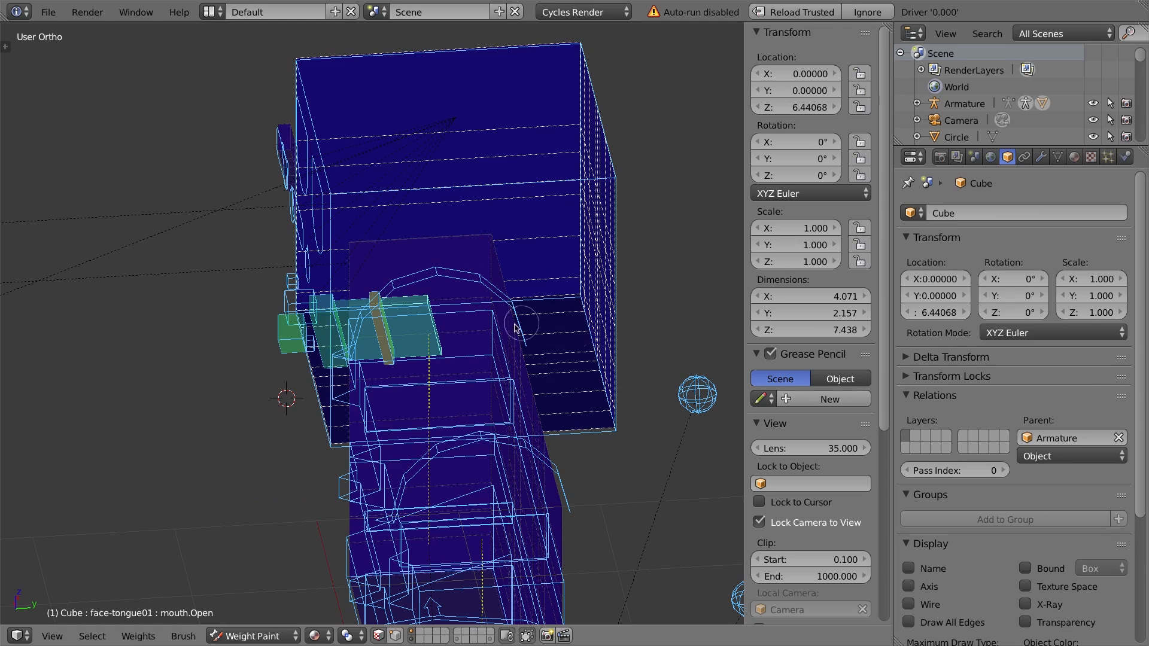
key(h)
middle_drag(374, 251, 442, 304)
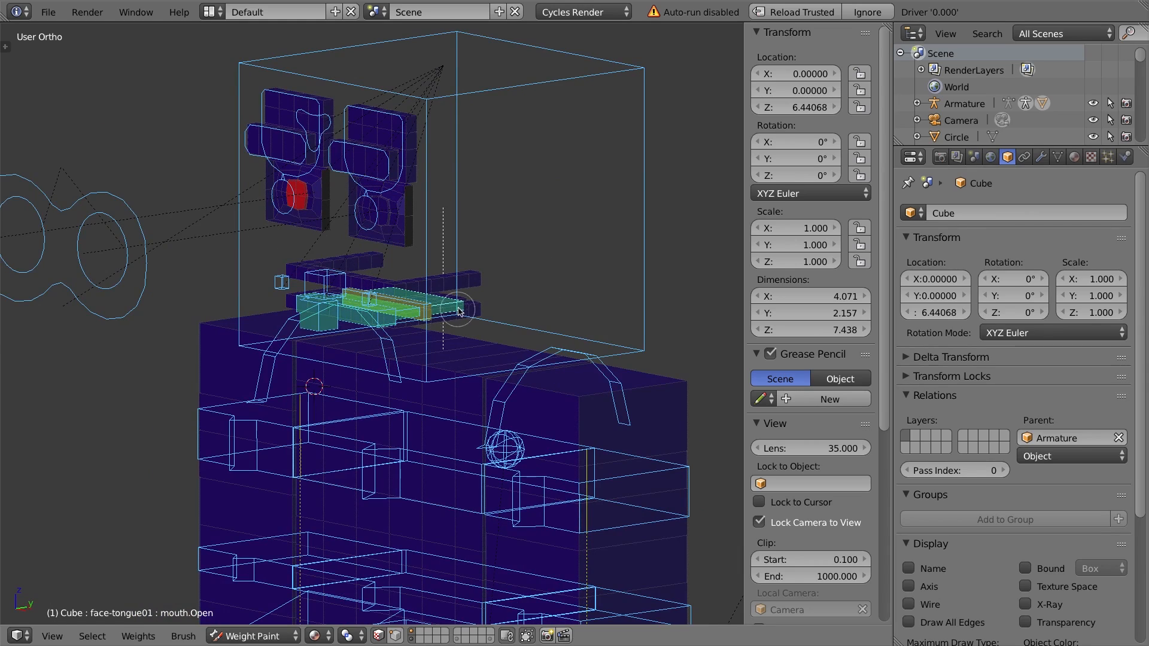
Hide the block in front of the tongue and select the tongue's linked faces.
mouse_move(416, 287)
middle_down()
mouse_move(381, 288)
mouse_move(418, 299)
middle_up()
scroll(380, 287, down, 2)
scroll(381, 283, up, 6)
scroll(417, 299, up, 1)
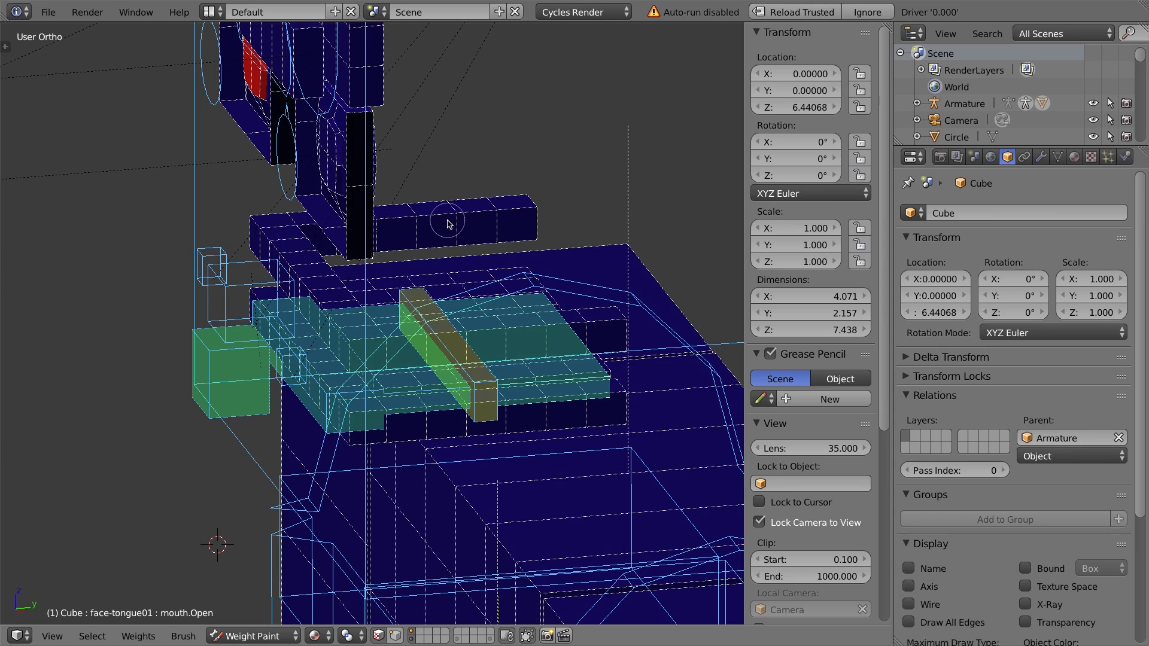
key(a)
key(l)
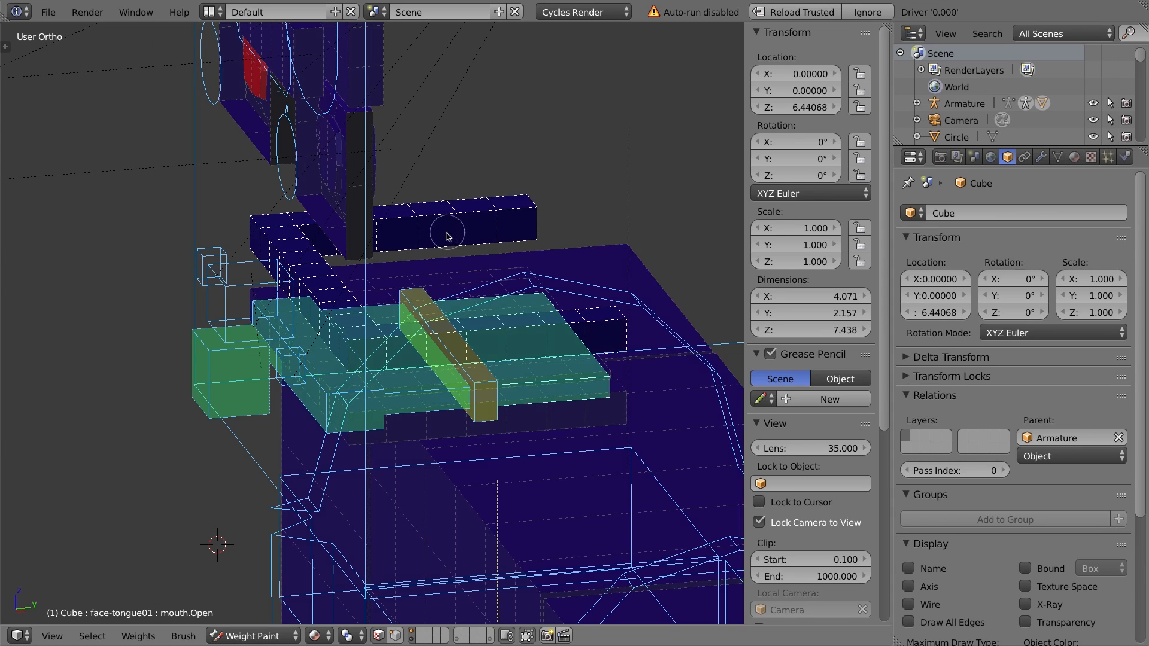
key(h)
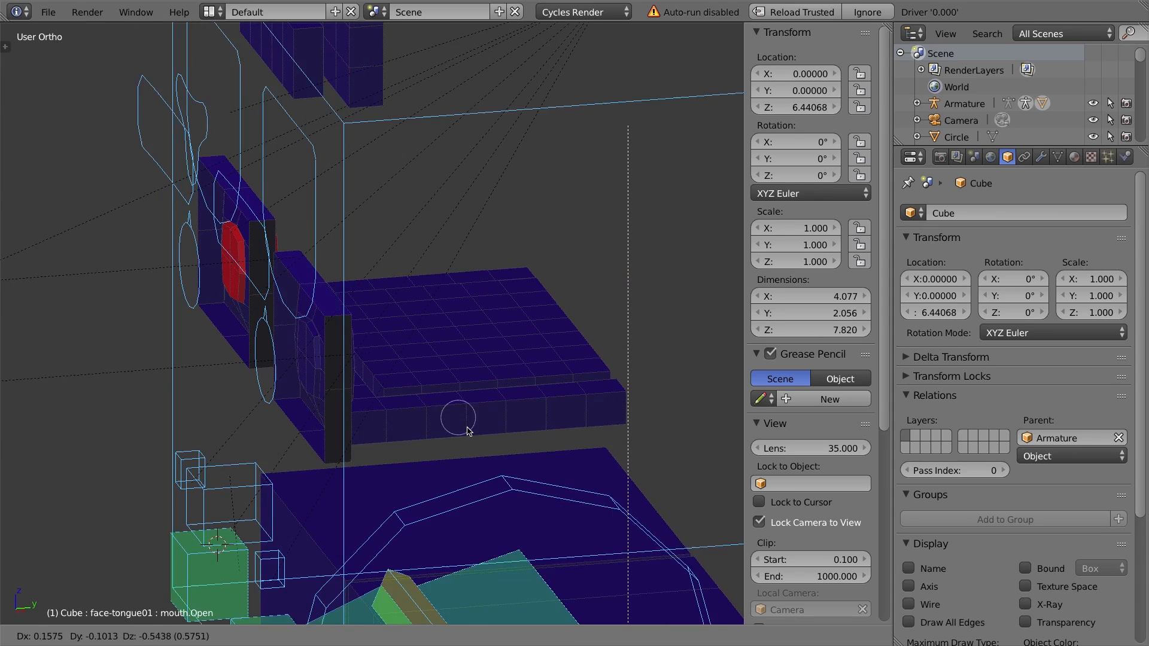
right_click(583, 415)
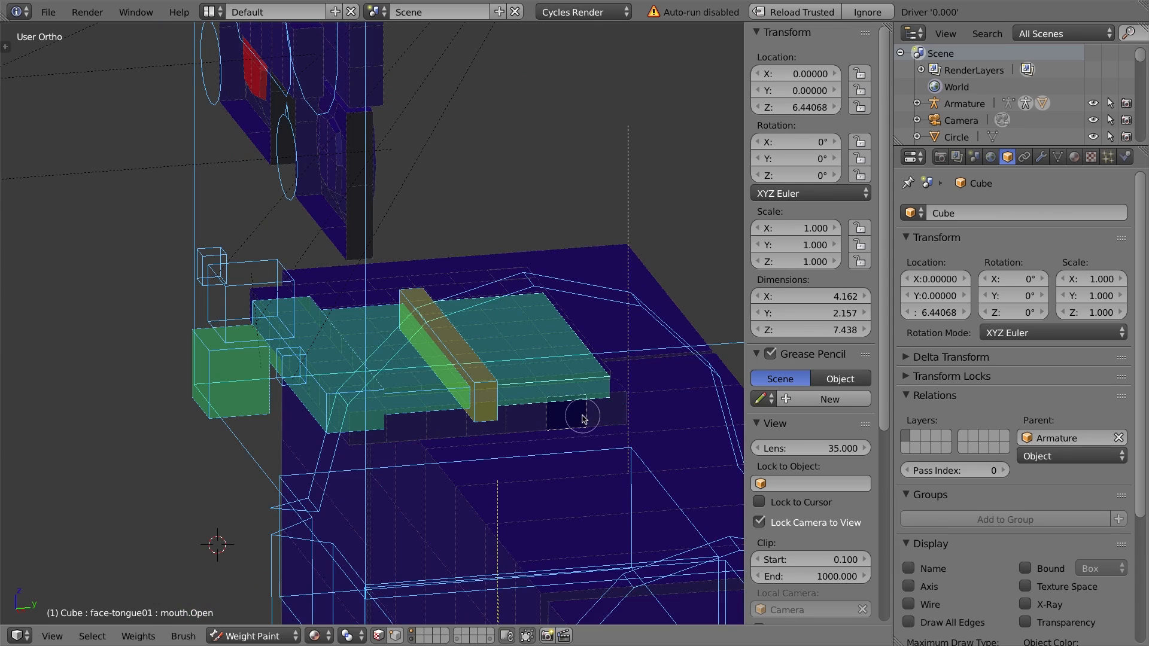
key(ctrl+l)
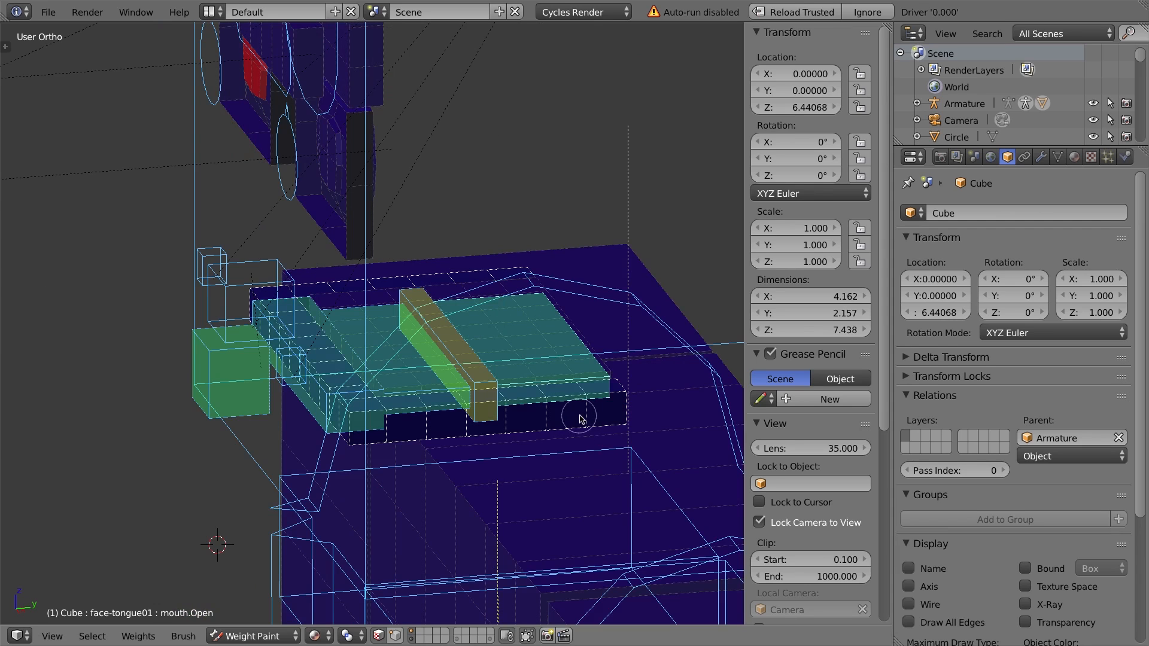
Select and hide more surrounding body parts to isolate the tongue mesh.
middle_drag(580, 413, 372, 375)
scroll(361, 377, up, 3)
scroll(362, 377, down, 3)
scroll(472, 461, up, 3)
scroll(493, 491, down, 8)
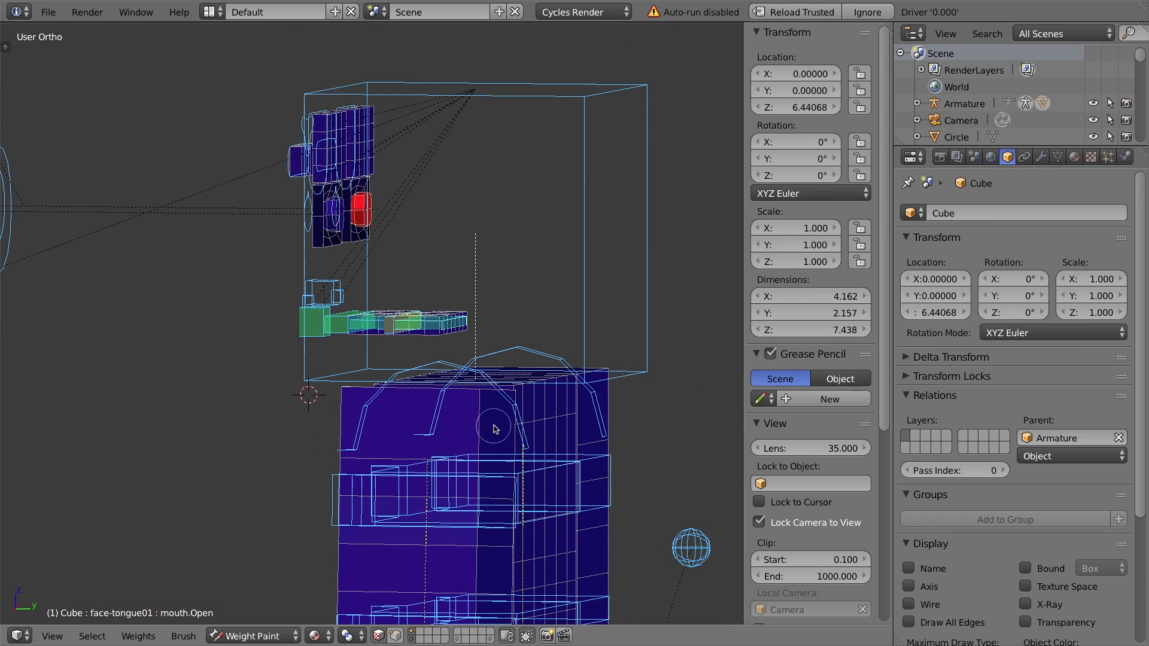
key(l)
key(l)
key(l)
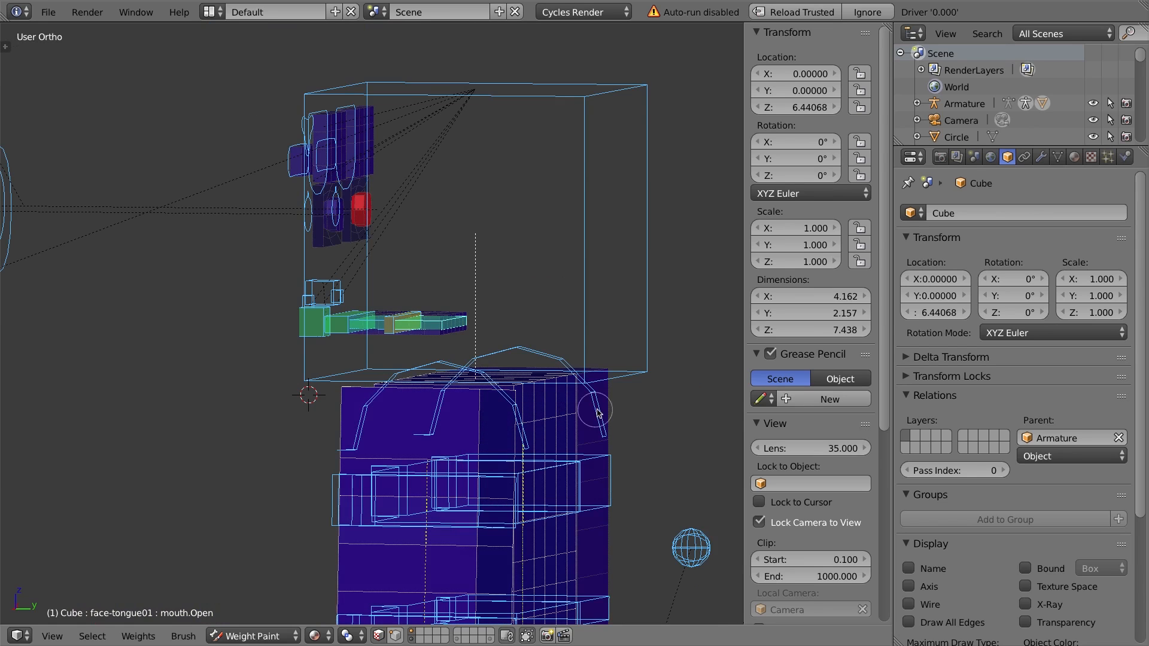
key(h)
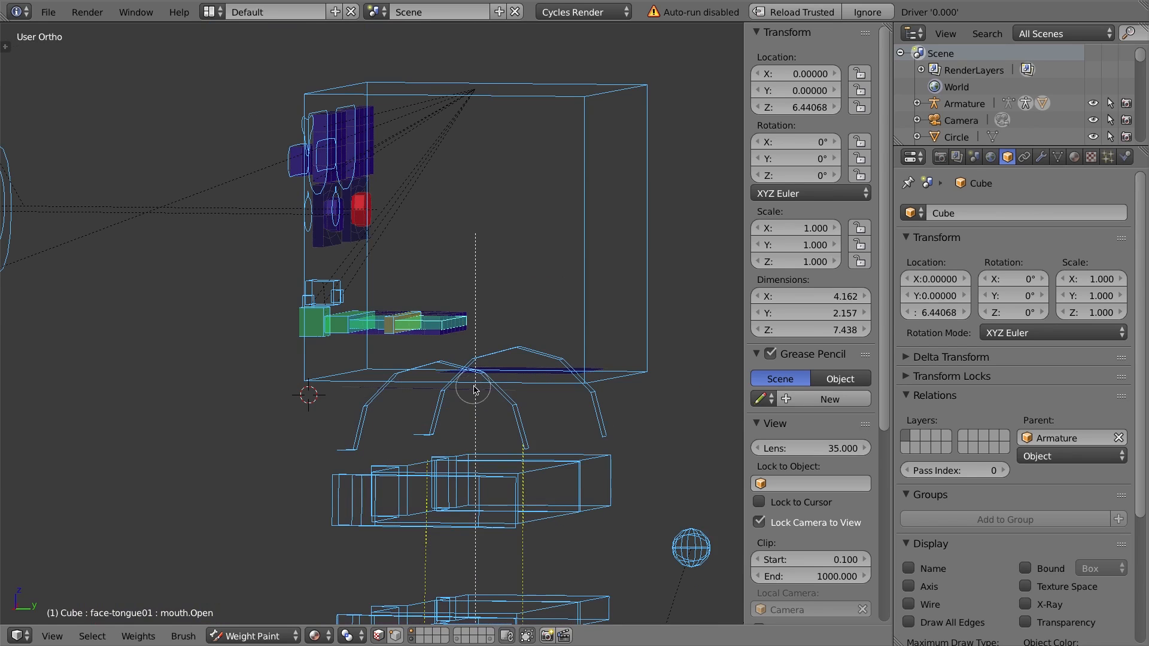
middle_drag(474, 390, 526, 426)
key(l)
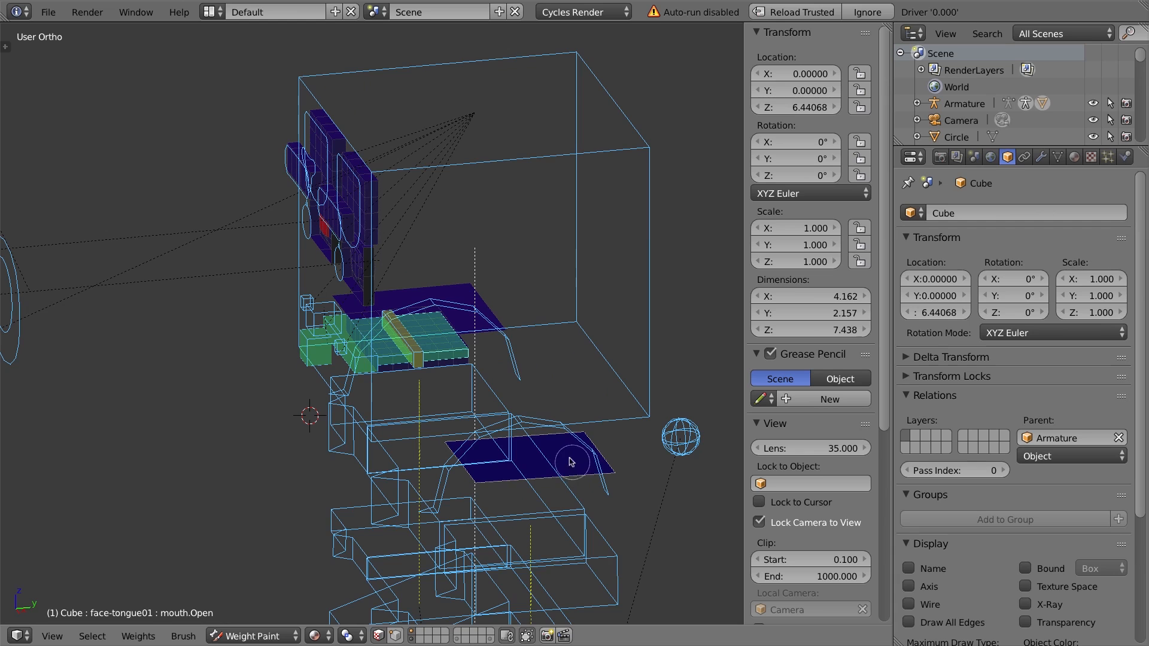
key(h)
key(h)
Toggle face selection masking and viewport shading around the tongue, then open the tool shelf with the brush settings.
middle_drag(483, 329, 443, 309)
scroll(443, 309, down, 2)
scroll(441, 315, up, 10)
shift+middle_drag(522, 332, 431, 316)
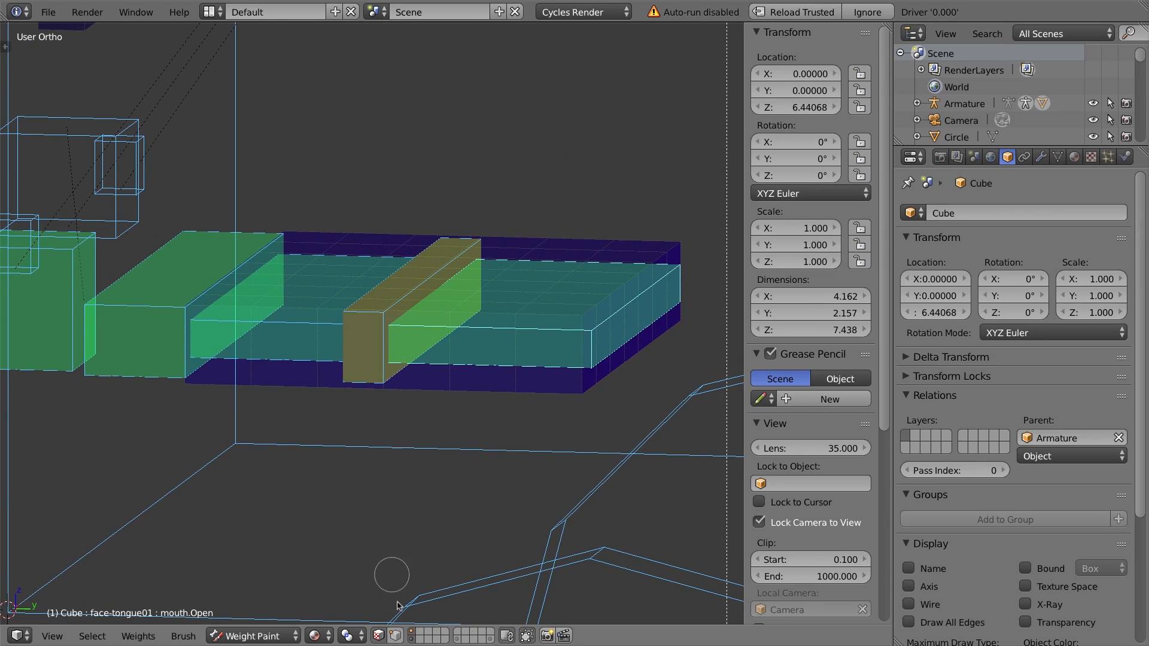
click(378, 636)
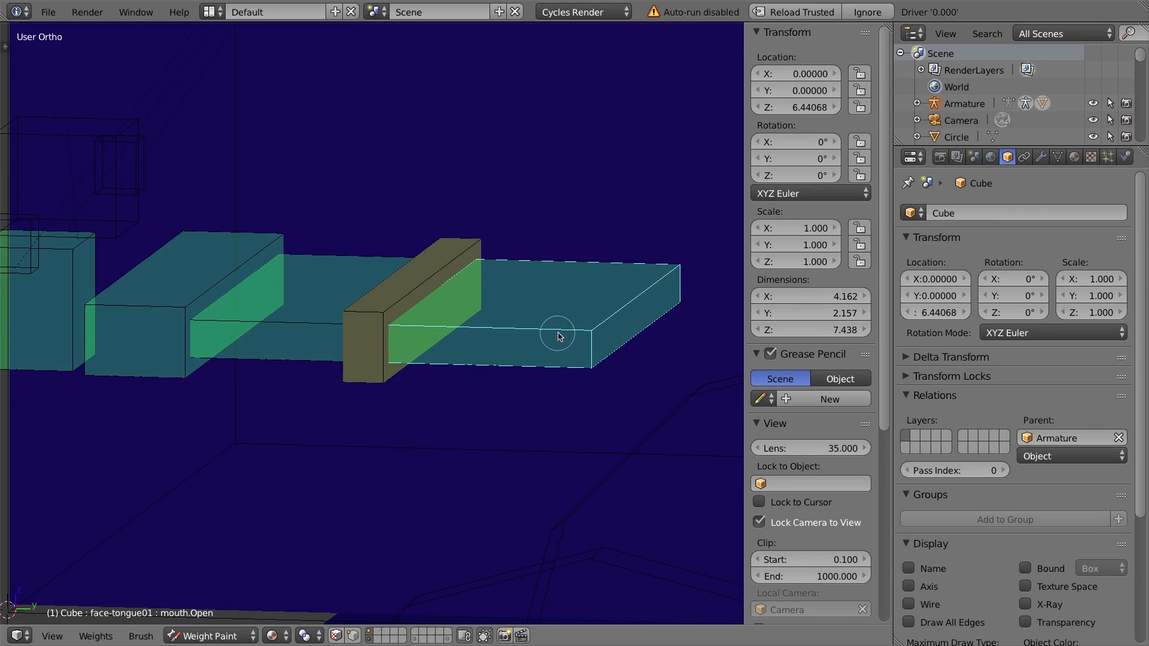
scroll(444, 421, down, 3)
mouse_move(433, 314)
middle_down()
mouse_move(470, 315)
mouse_move(454, 313)
middle_up()
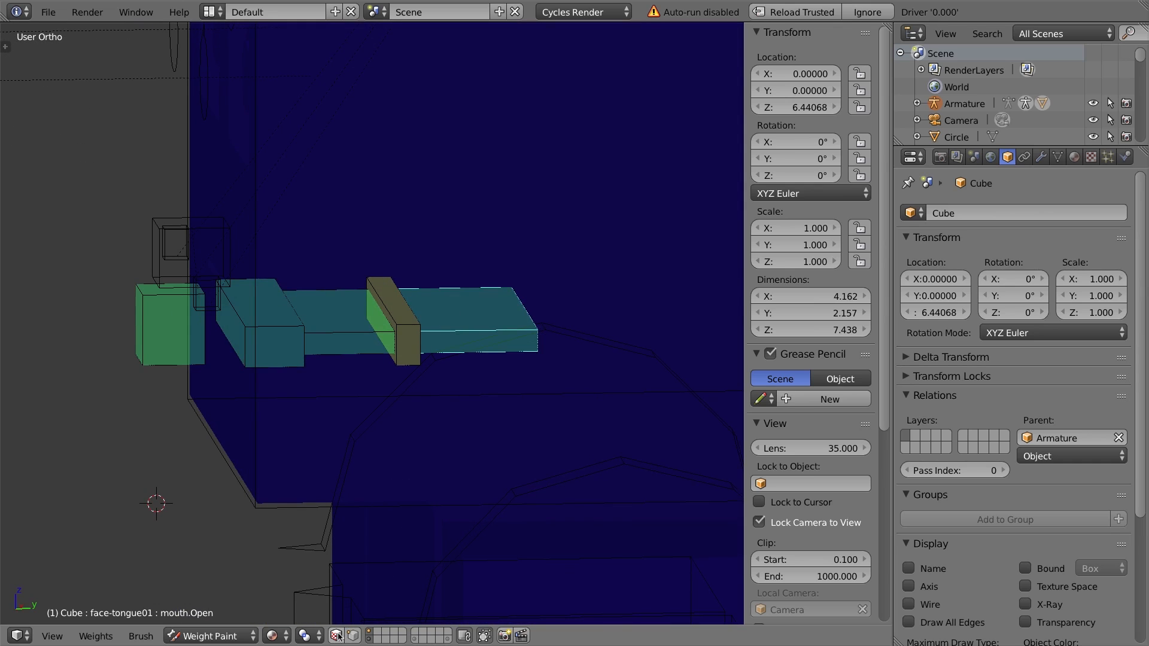
click(337, 636)
click(378, 637)
click(336, 637)
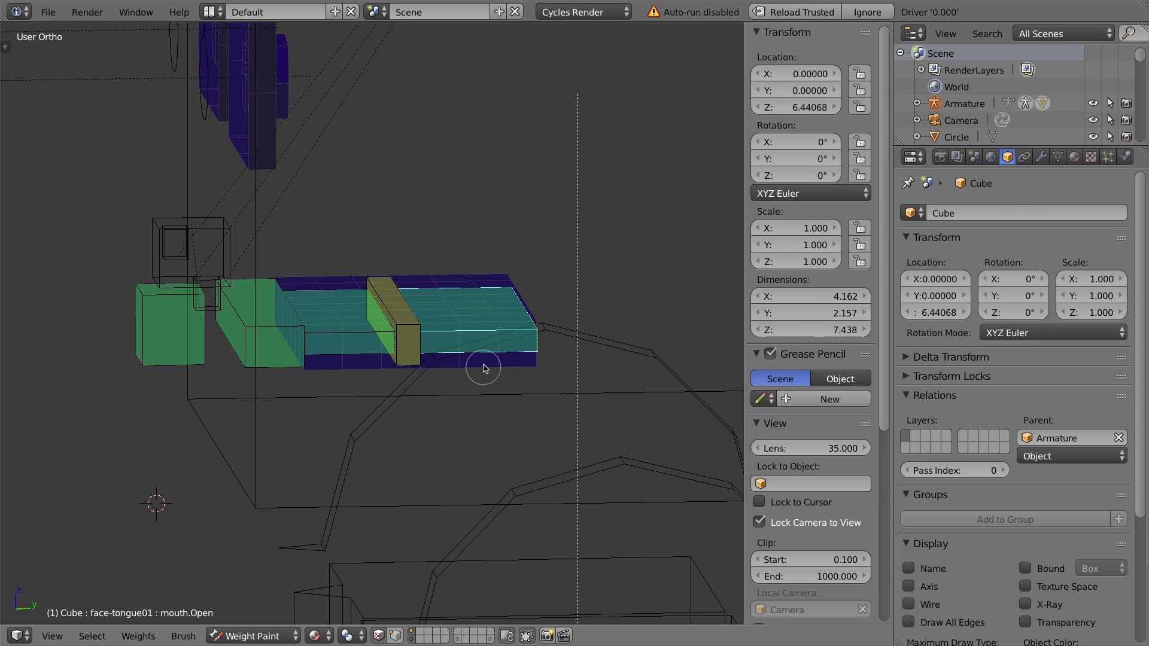
key(t)
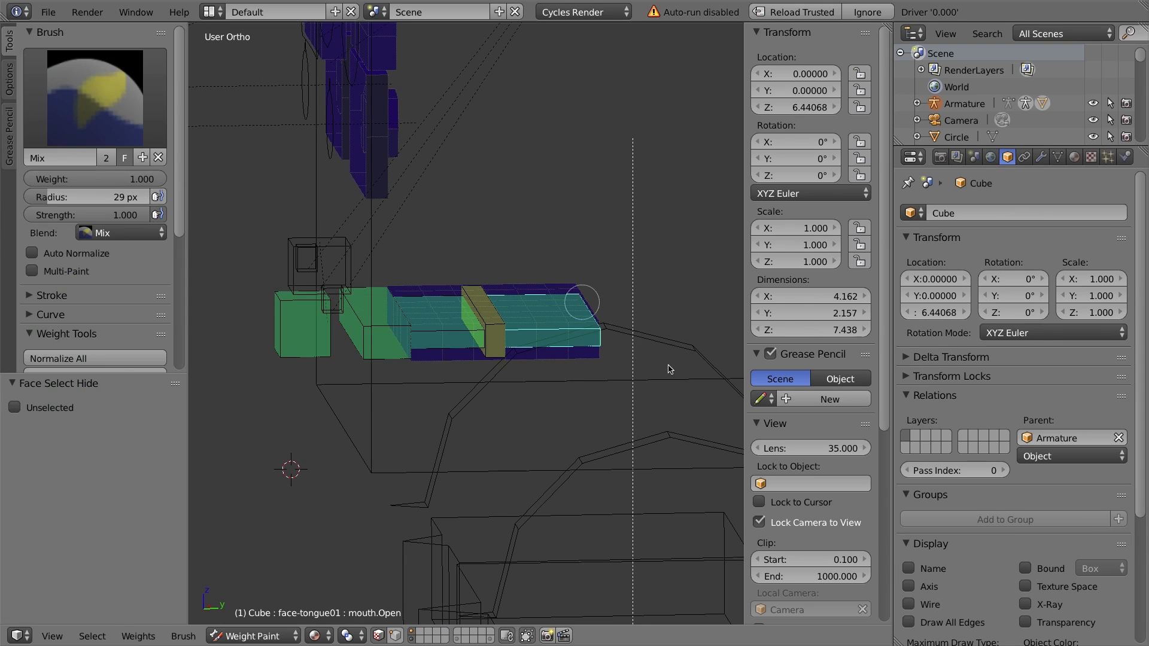
Set the brush radius to 16 px and select the linked faces of the front tongue section.
middle_drag(668, 372, 628, 372)
middle_drag(603, 316, 645, 334)
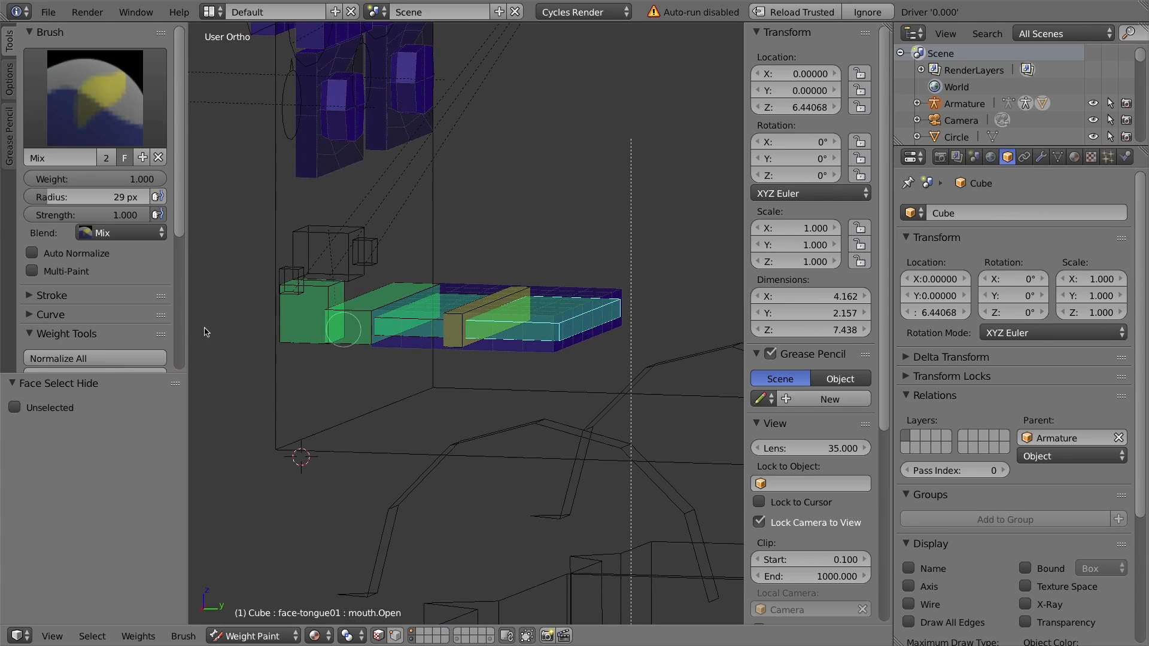
drag(40, 201, 33, 201)
key(a)
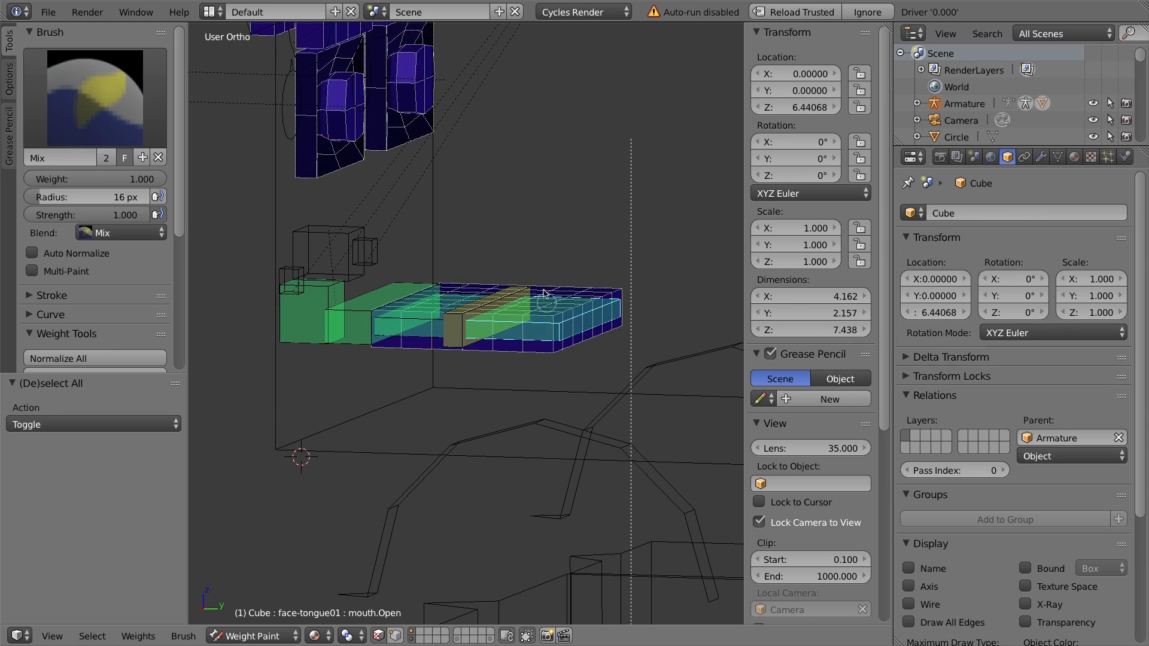
right_click(553, 306)
key(l)
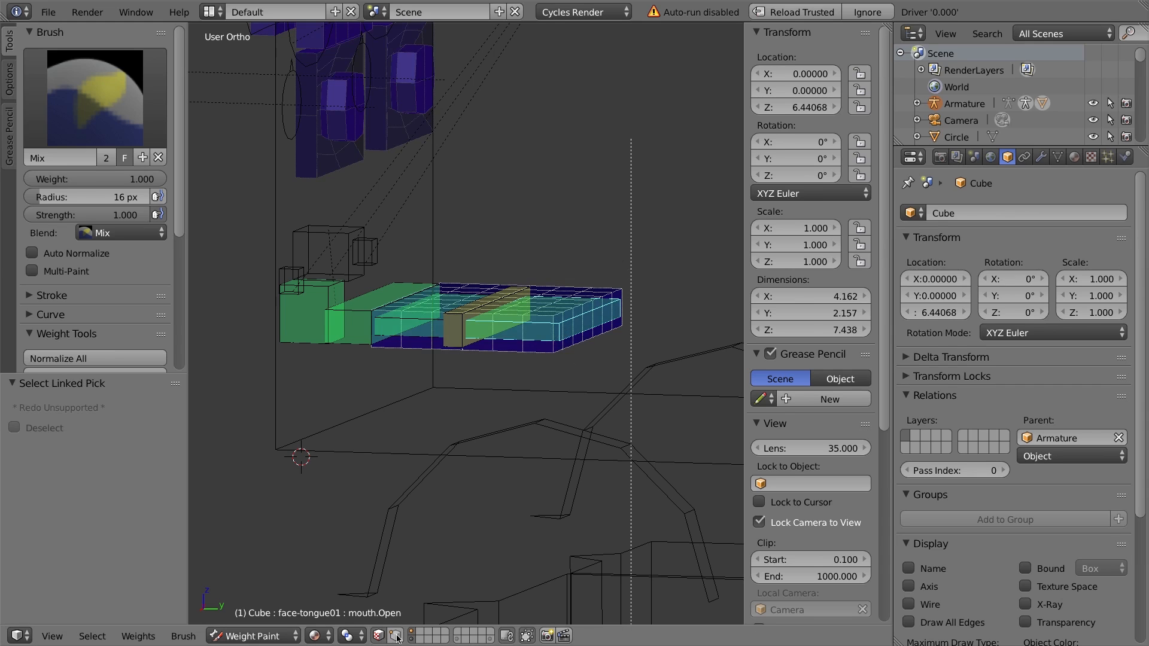
Paint full weight onto the tongue tip for the face-tongue01 vertex group.
middle_drag(562, 294, 518, 375)
drag(527, 349, 636, 268)
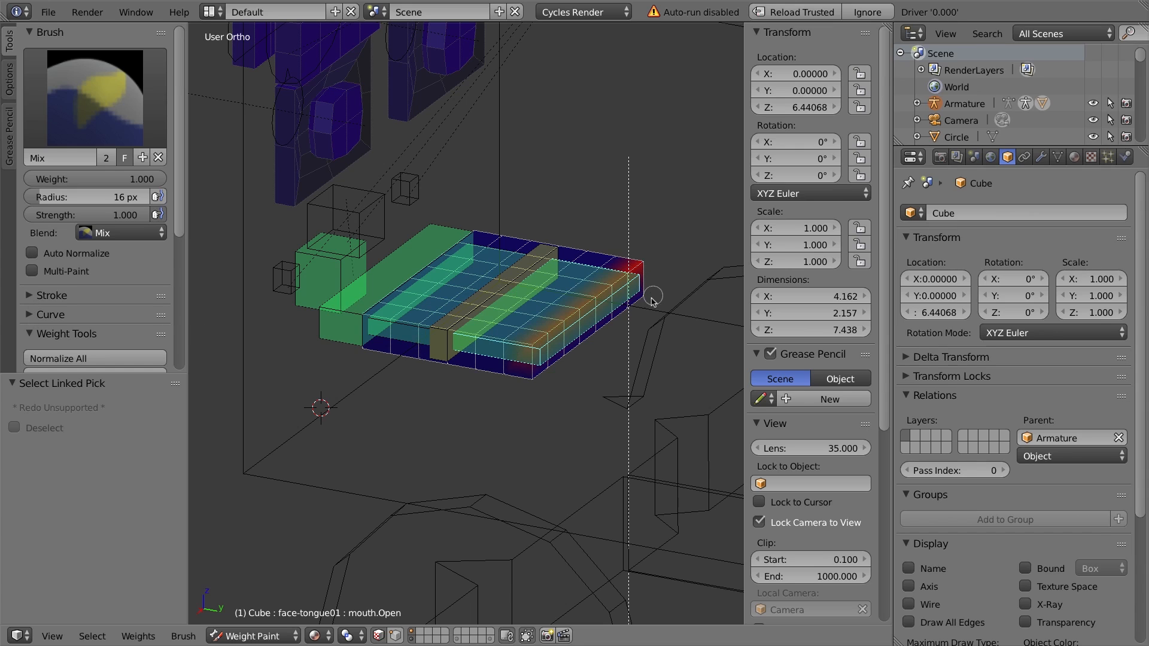
mouse_move(628, 319)
mouse_down()
mouse_move(524, 372)
mouse_move(532, 382)
mouse_move(544, 367)
mouse_up()
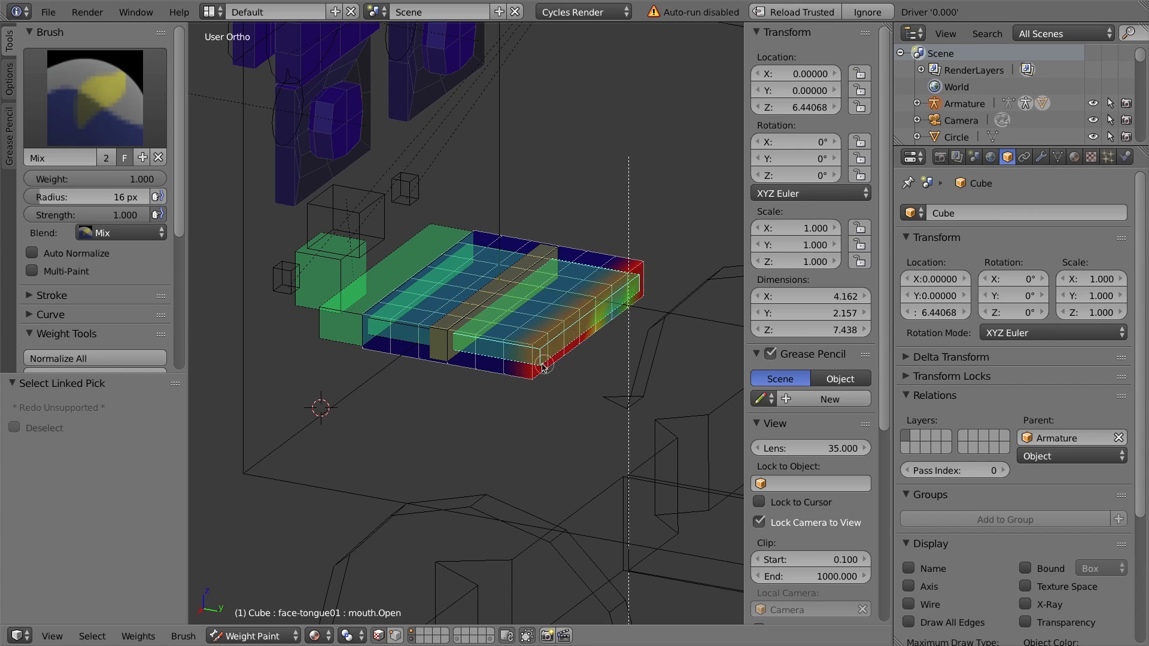
mouse_move(552, 333)
middle_down()
mouse_move(606, 303)
mouse_move(515, 284)
mouse_move(527, 269)
mouse_move(584, 292)
mouse_move(569, 300)
middle_up()
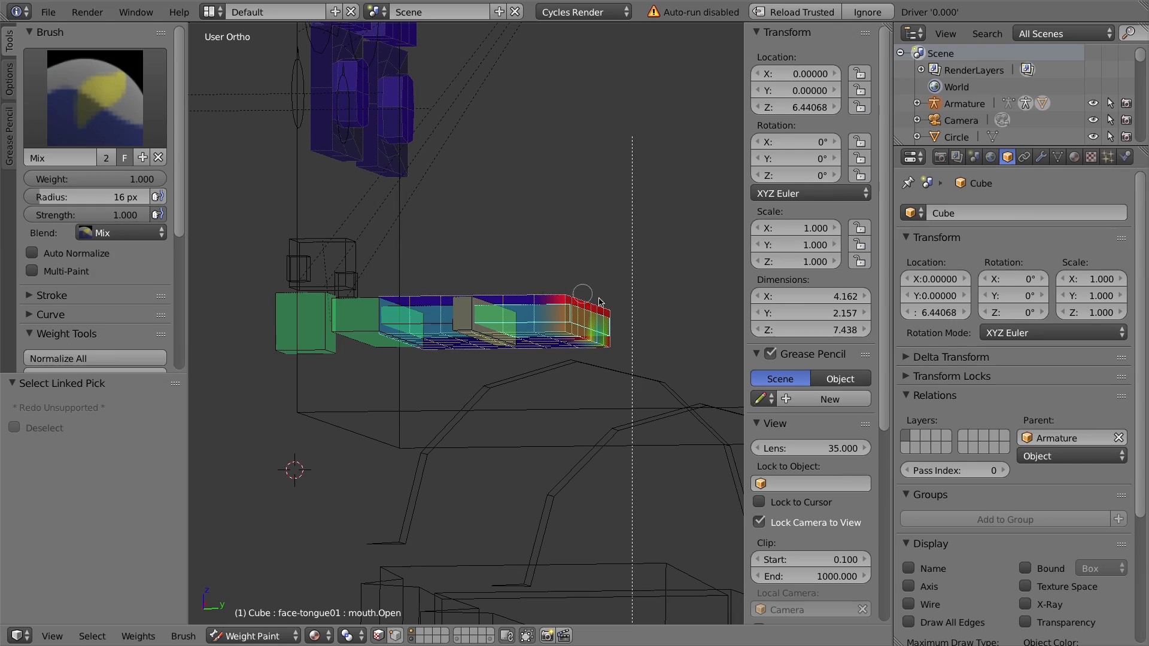
mouse_move(518, 267)
middle_down()
mouse_move(550, 263)
mouse_move(486, 218)
mouse_move(524, 219)
middle_up()
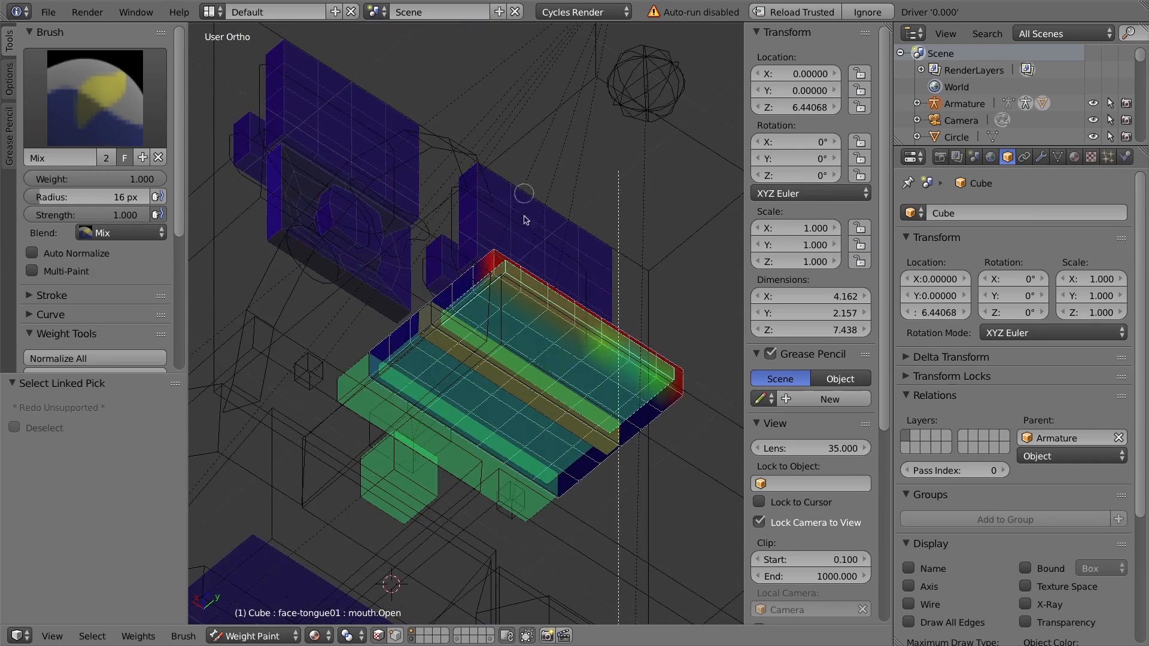
mouse_move(622, 355)
mouse_down()
mouse_move(593, 342)
mouse_move(690, 394)
mouse_up()
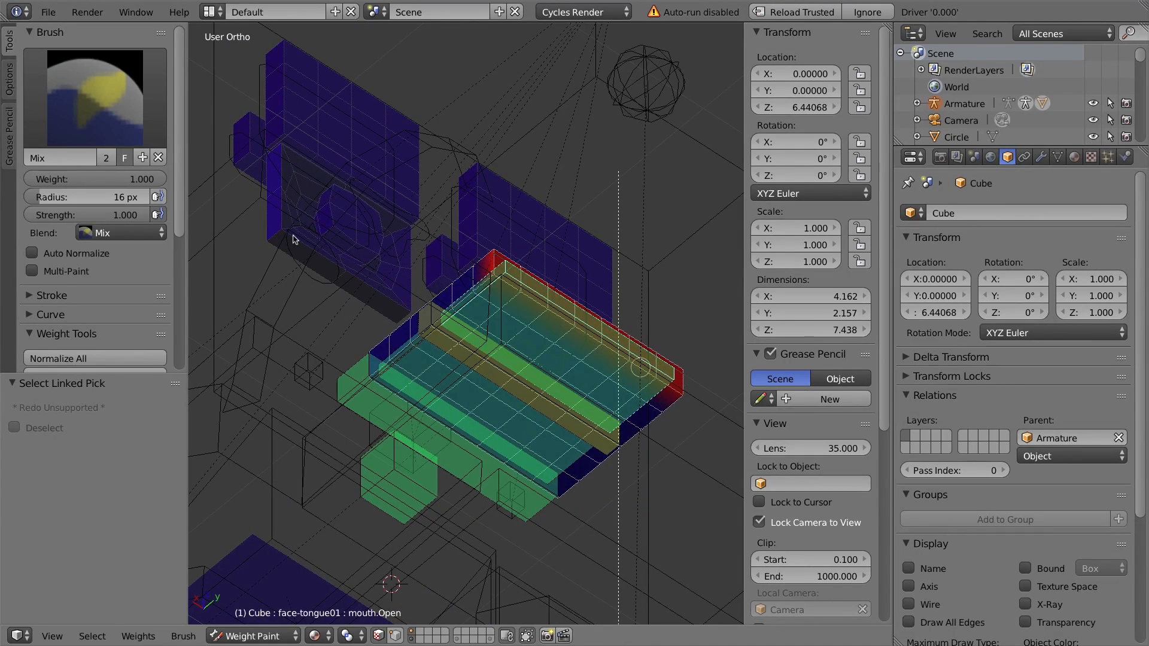
middle_drag(530, 302, 595, 411)
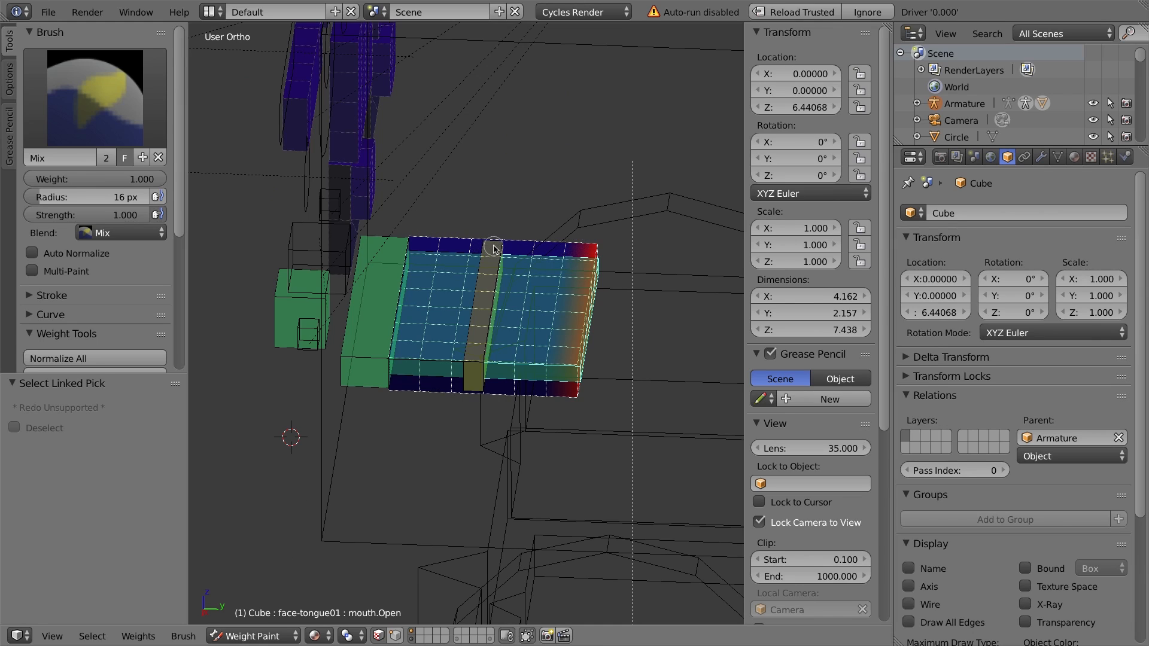
middle_drag(515, 268, 505, 251)
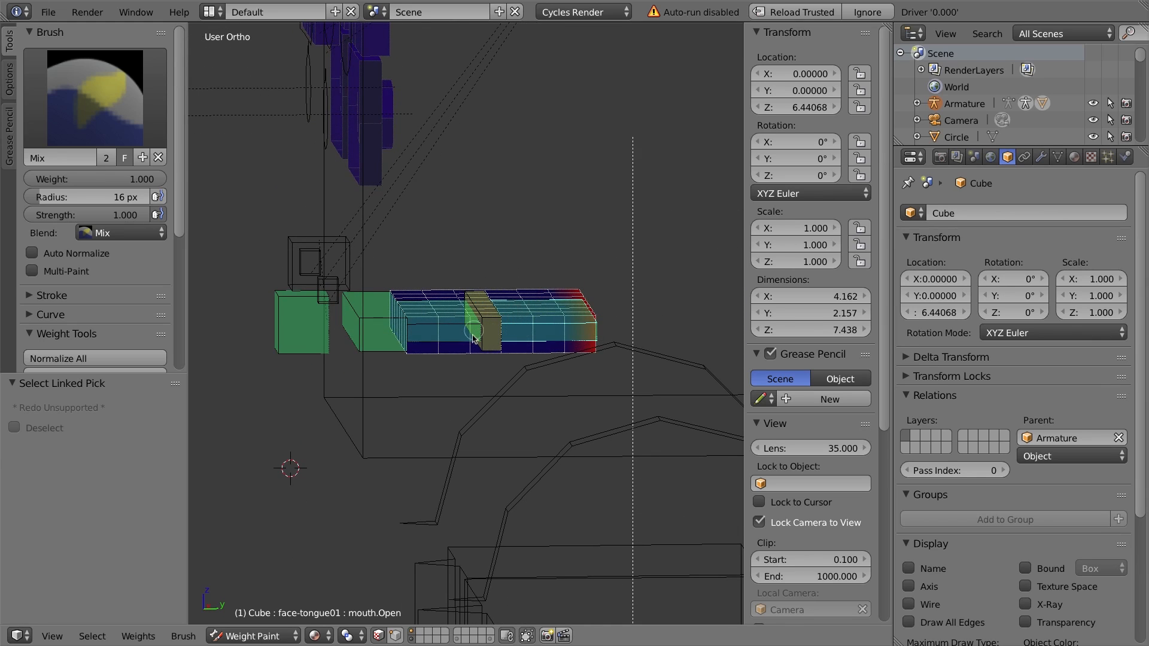
middle_drag(557, 261, 544, 348)
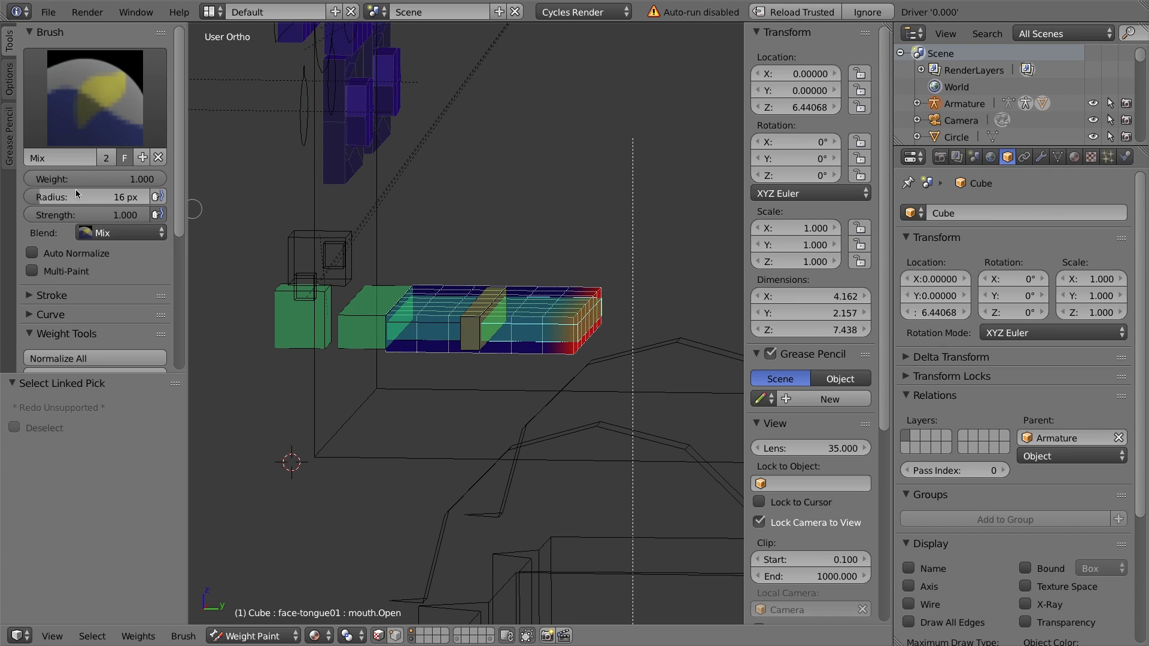
Set the paint weight to 0.8 and paint the band behind the tongue tip, undoing one stray stroke.
click(104, 179)
text(0.8)
key(Return)
drag(570, 288, 545, 321)
middle_drag(541, 353, 548, 281)
drag(549, 254, 562, 378)
mouse_move(556, 326)
middle_down()
mouse_move(424, 356)
mouse_move(329, 355)
middle_up()
mouse_move(670, 333)
mouse_down()
mouse_move(692, 348)
mouse_move(681, 328)
mouse_up()
key(ctrl+z)
middle_drag(687, 330, 648, 273)
Set the paint weight to 0.6 and paint the next band of the tongue toward its base.
click(70, 179)
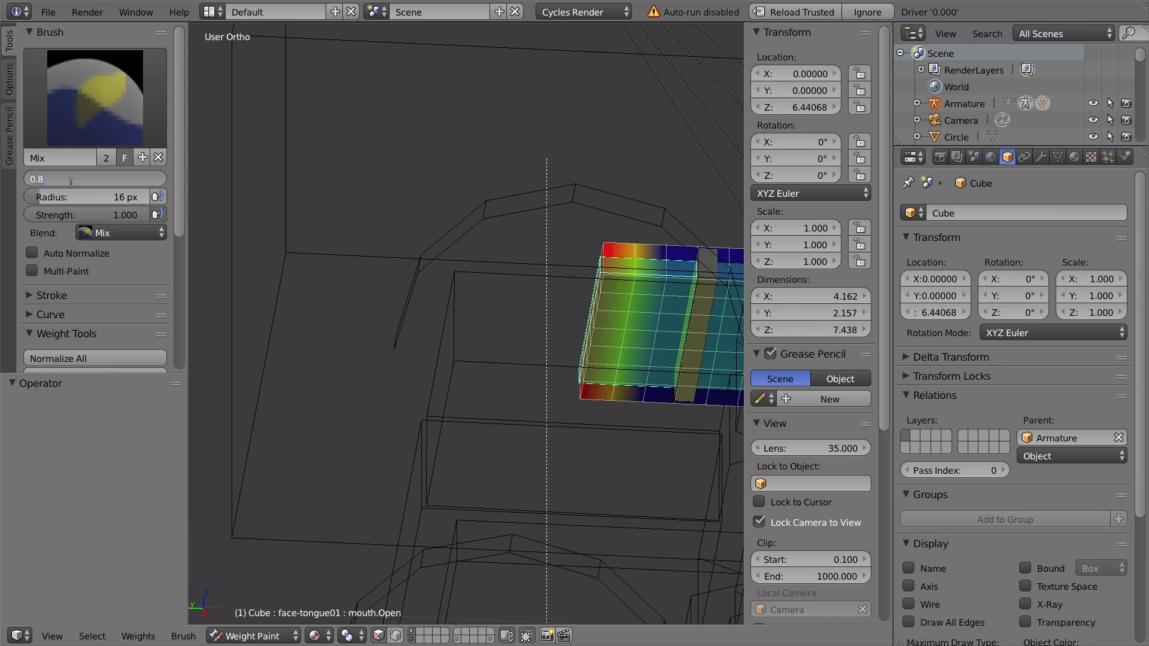
key(Return)
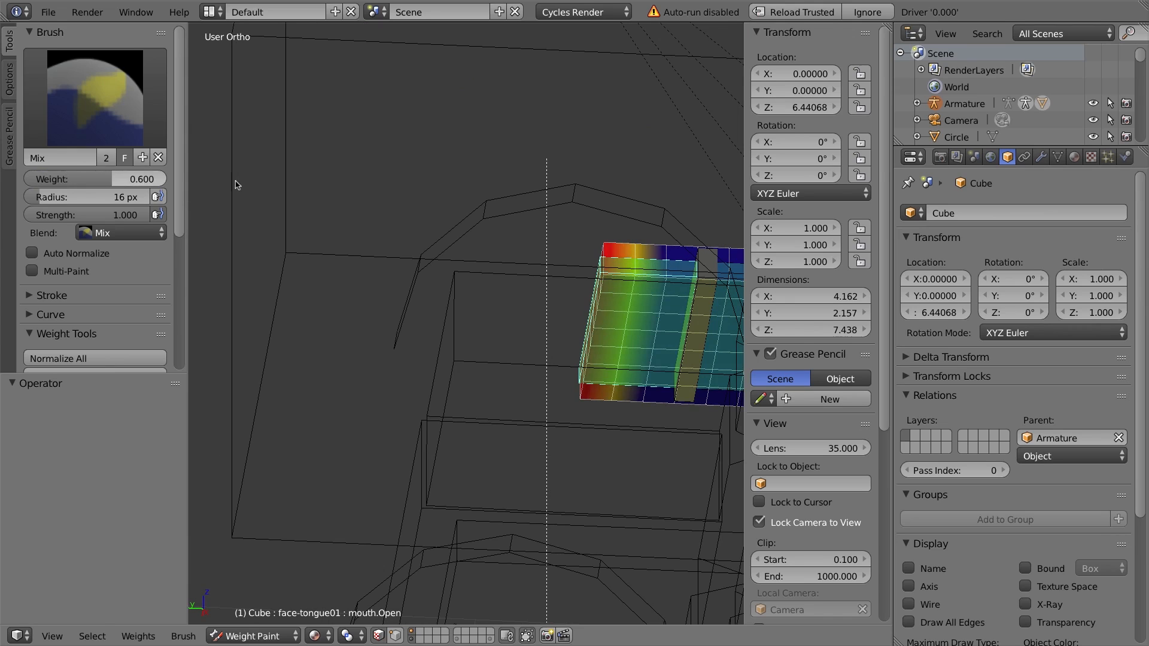
shift+middle_drag(522, 245, 337, 232)
drag(476, 238, 442, 396)
mouse_move(438, 390)
middle_down()
mouse_move(556, 355)
mouse_move(274, 267)
middle_up()
middle_drag(341, 228, 329, 386)
drag(329, 386, 335, 203)
Set the paint weight to 0.5 and paint the following band of the tongue.
click(90, 179)
text(0.)
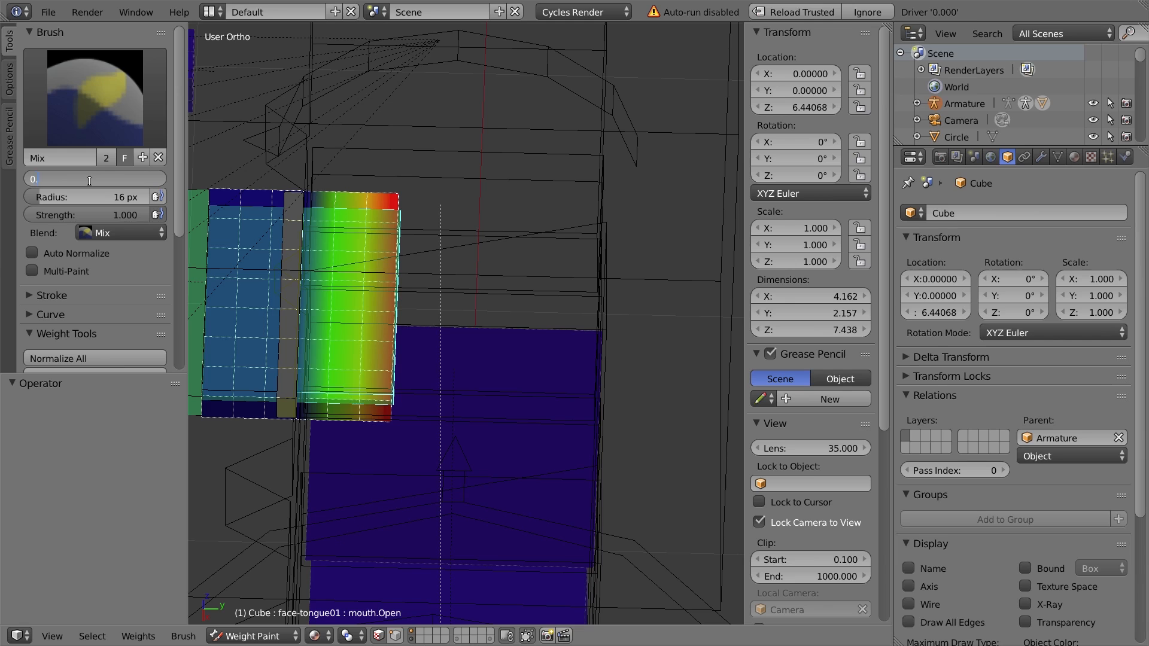
text(4)
key(BackSpace)
text(5)
key(Return)
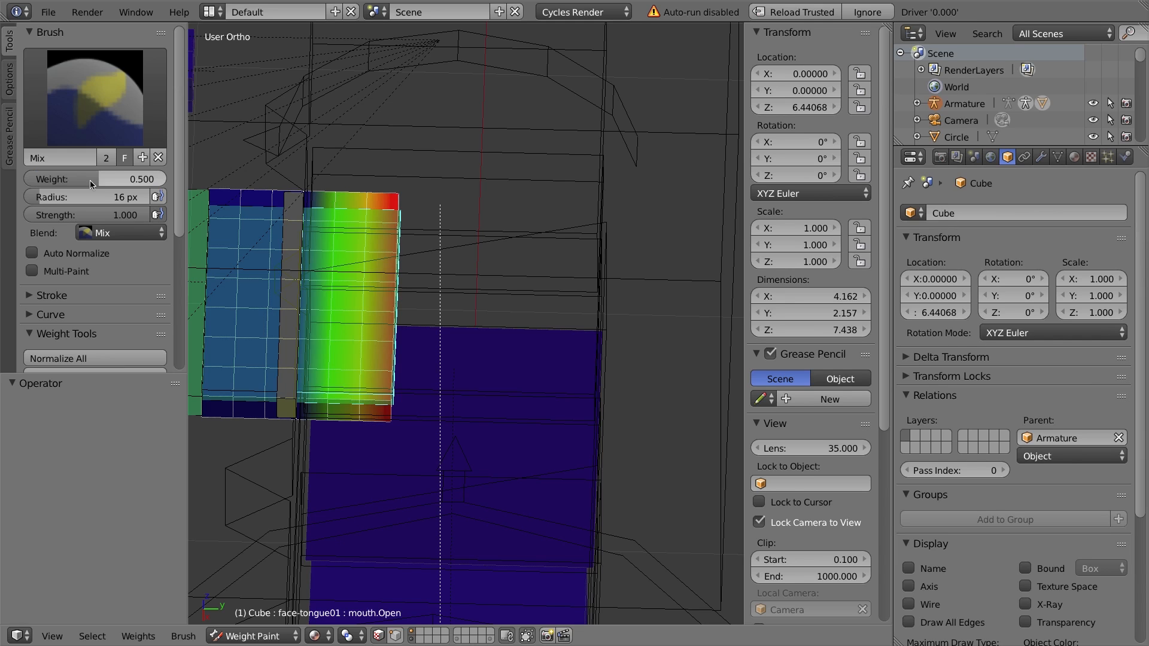
drag(305, 183, 290, 418)
mouse_move(278, 423)
middle_down()
mouse_move(277, 281)
mouse_move(299, 316)
mouse_move(289, 351)
mouse_move(317, 436)
middle_up()
Set the paint weight to 0.3 and paint the next band closer to the tongue's middle.
click(83, 179)
text(3)
key(Return)
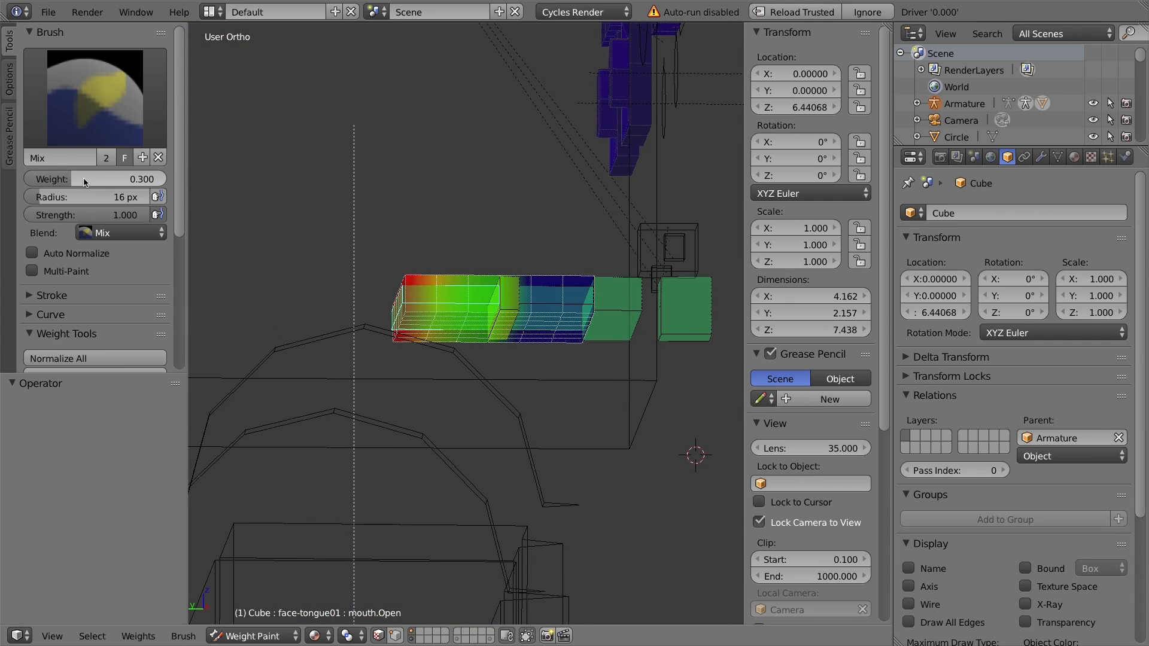
shift+middle_drag(509, 357, 420, 367)
drag(445, 288, 438, 357)
mouse_move(438, 356)
middle_down()
mouse_move(441, 281)
mouse_move(433, 302)
mouse_move(262, 366)
middle_up()
middle_drag(244, 225, 466, 334)
drag(428, 209, 449, 412)
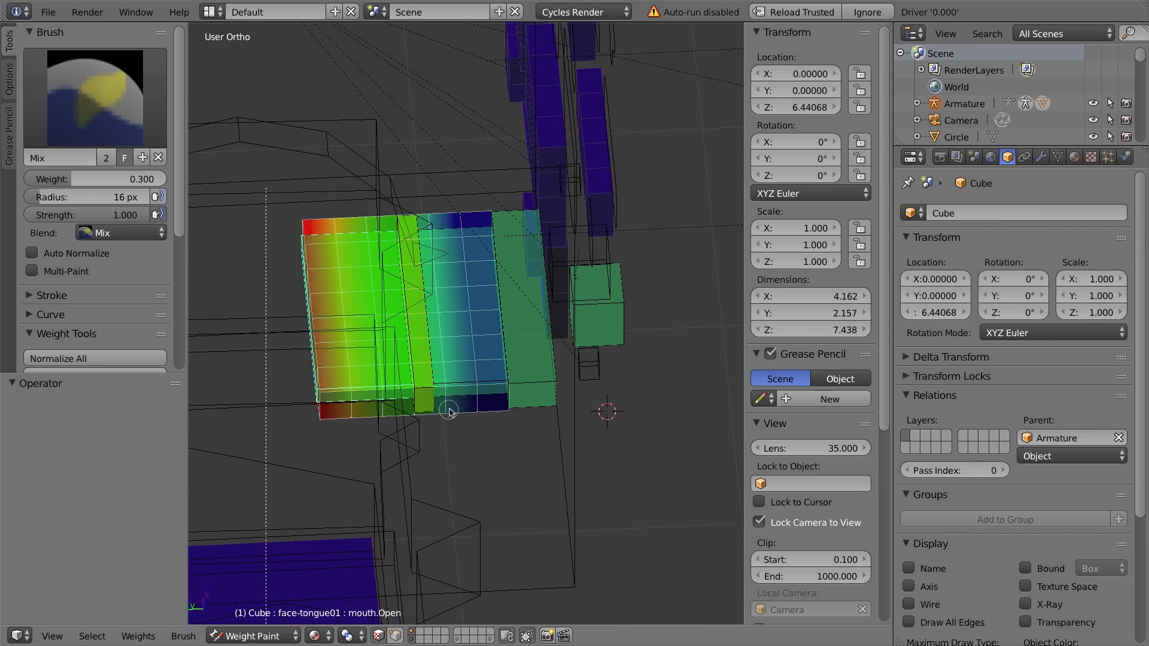
Set the paint weight to 0.2 and paint the middle band of the tongue.
double_click(145, 180)
text(.2)
key(Return)
middle_drag(485, 239, 478, 230)
mouse_move(477, 231)
mouse_down()
mouse_move(462, 400)
mouse_move(476, 216)
mouse_up()
middle_drag(466, 359, 465, 310)
drag(469, 274, 469, 358)
middle_drag(468, 356, 470, 289)
middle_drag(470, 441, 349, 367)
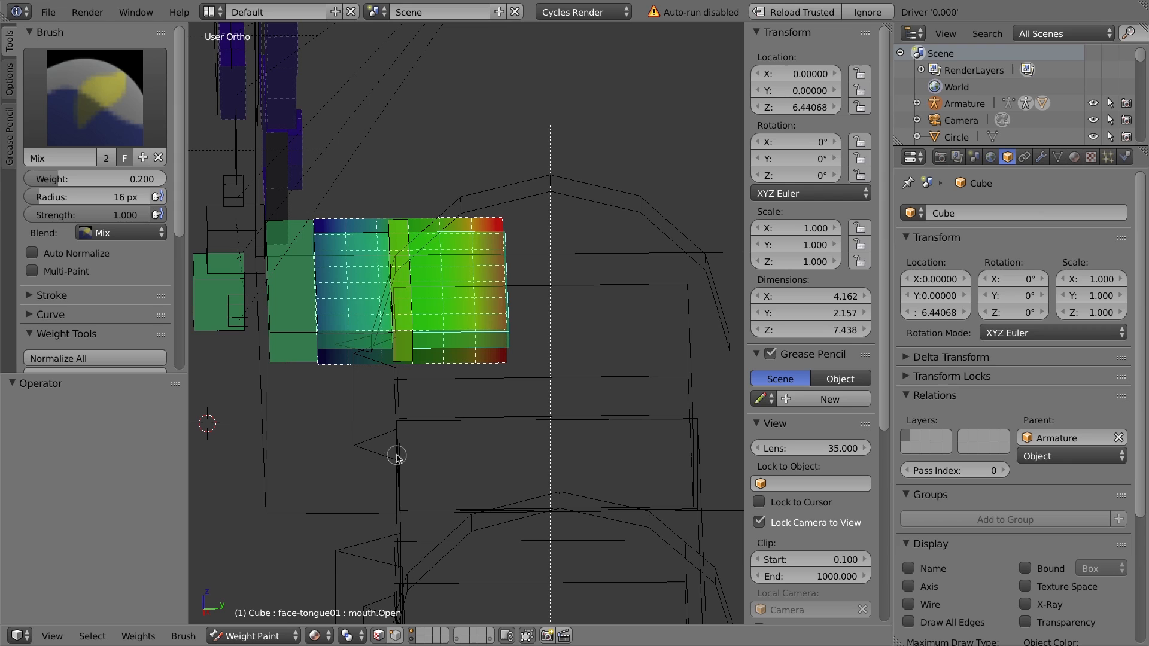
Switch to the face-tongue02 vertex group, set the weight to 1, and paint the tongue's rear end.
click(379, 636)
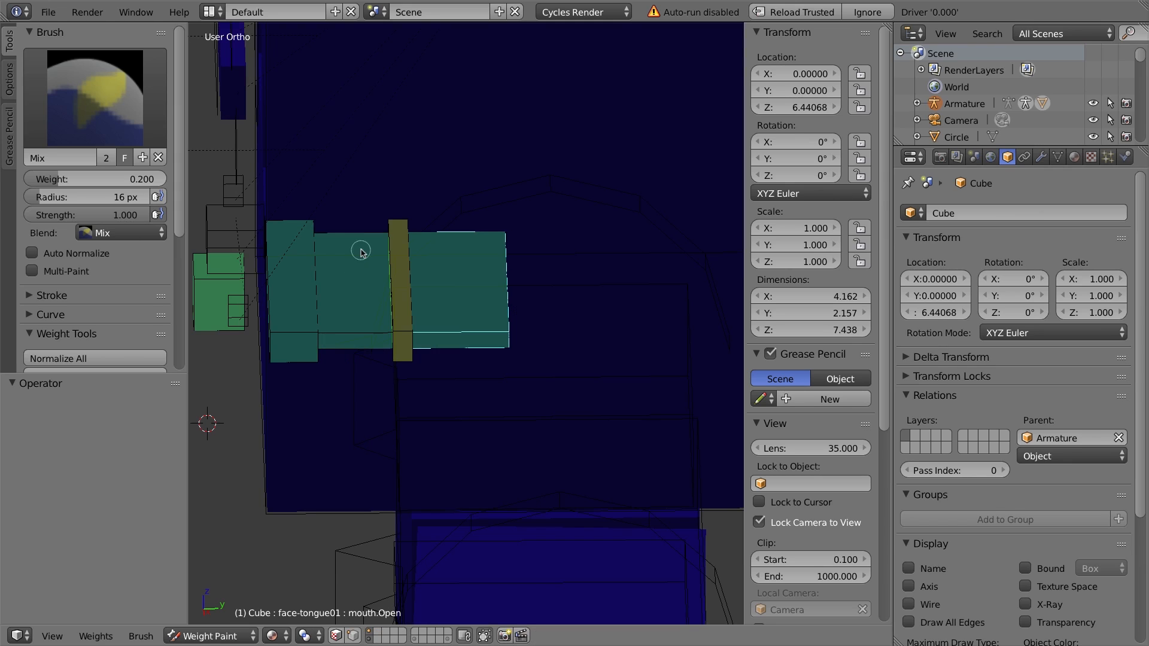
click(336, 635)
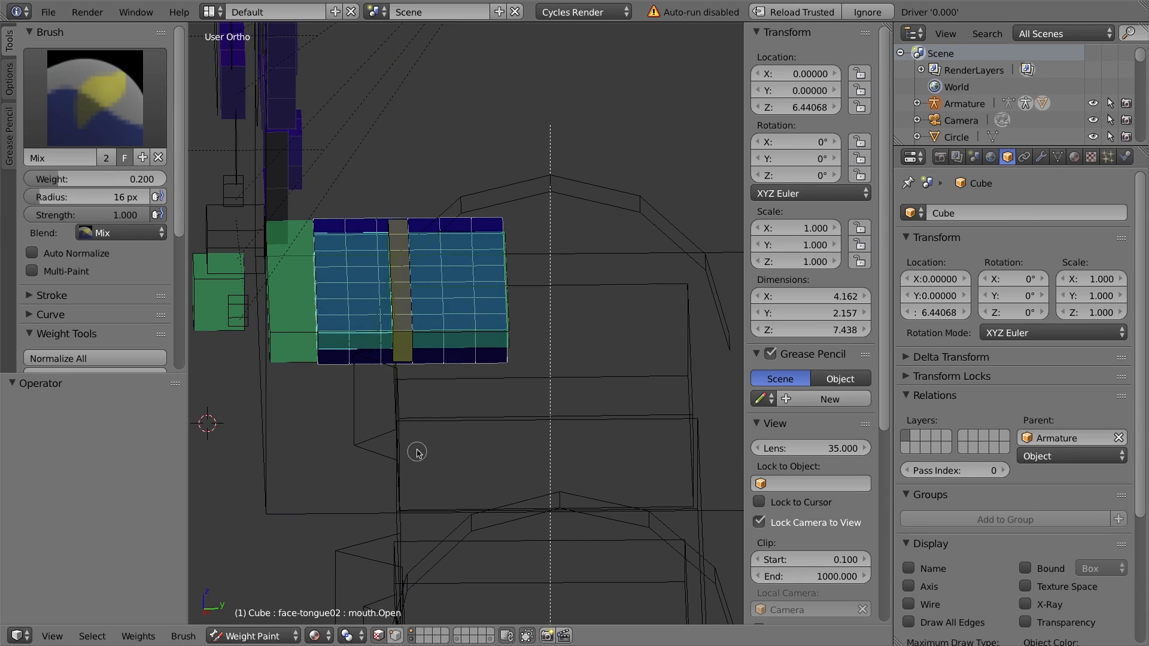
double_click(96, 180)
text(1)
key(Return)
middle_drag(275, 317, 335, 338)
drag(311, 243, 302, 304)
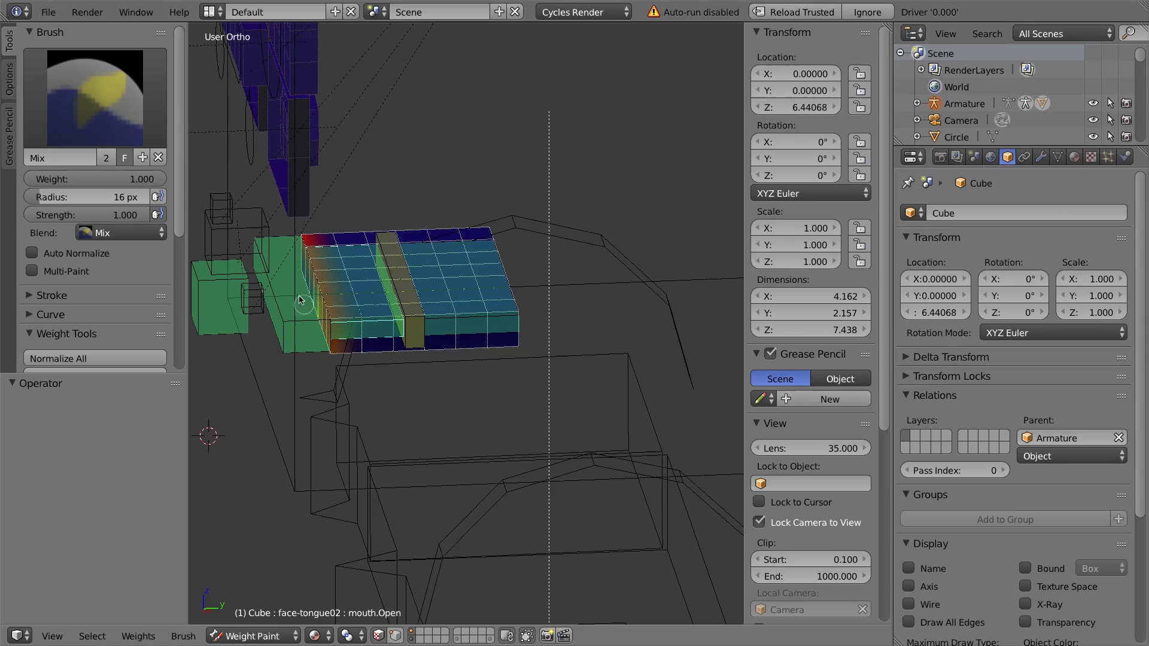
middle_drag(335, 341, 479, 323)
Set the paint weight to 0.8 and paint the band in front of the tongue's rear end.
double_click(103, 181)
text(0.8)
key(Return)
middle_drag(287, 312, 419, 395)
mouse_move(428, 402)
mouse_down()
mouse_move(446, 187)
mouse_move(442, 210)
mouse_up()
middle_drag(419, 383, 300, 197)
drag(344, 186, 348, 418)
middle_drag(349, 418, 359, 269)
Set the paint weight to 0.7 and paint the next band toward the tongue tip.
double_click(111, 179)
text(0.7)
key(Return)
drag(394, 210, 380, 344)
middle_drag(389, 324, 401, 389)
drag(395, 386, 400, 206)
mouse_move(460, 266)
middle_down()
mouse_move(411, 278)
mouse_move(407, 162)
middle_up()
drag(383, 197, 372, 391)
Set the paint weight to 0.5 and paint the following tongue band.
double_click(107, 179)
text(0.5)
key(Return)
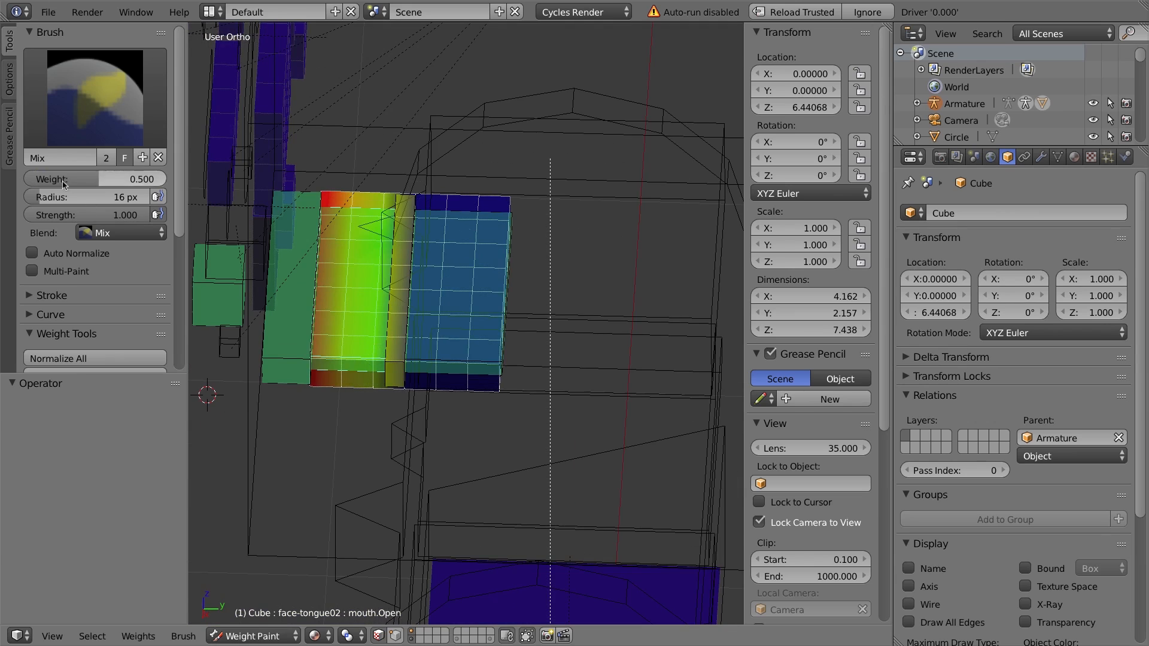
drag(420, 194, 413, 389)
middle_drag(413, 389, 285, 161)
drag(386, 207, 349, 395)
Set the paint weight to 0.3 and paint the next band toward the middle.
double_click(102, 179)
text(0.3)
key(Return)
drag(354, 194, 321, 381)
mouse_move(321, 381)
middle_down()
mouse_move(343, 187)
mouse_move(377, 359)
mouse_move(472, 239)
middle_up()
Set the paint weight to 0.15 and paint the remaining front part of the tongue.
double_click(62, 180)
text(0.15)
key(Return)
drag(458, 307, 497, 208)
mouse_move(497, 207)
middle_down()
mouse_move(349, 354)
mouse_move(257, 395)
middle_up()
drag(362, 175, 275, 364)
mouse_move(275, 363)
middle_down()
mouse_move(380, 257)
mouse_move(212, 323)
middle_up()
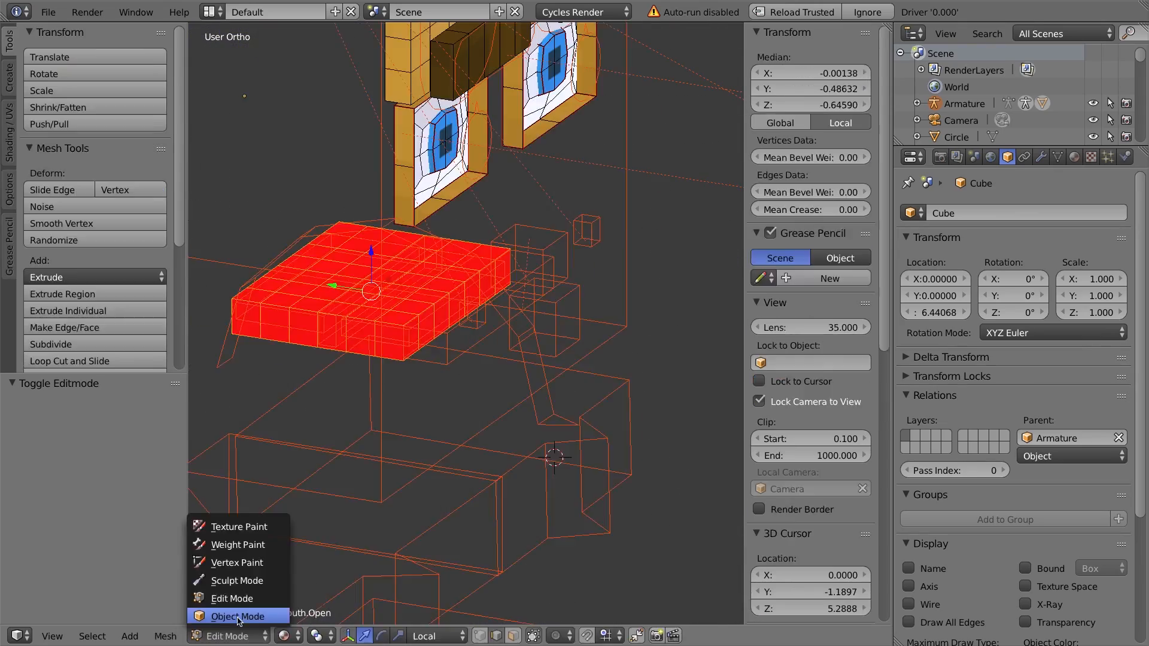
Return to object mode, select the face-jaw bone in pose mode, and move it down to open the mouth.
click(227, 618)
middle_drag(507, 296, 477, 329)
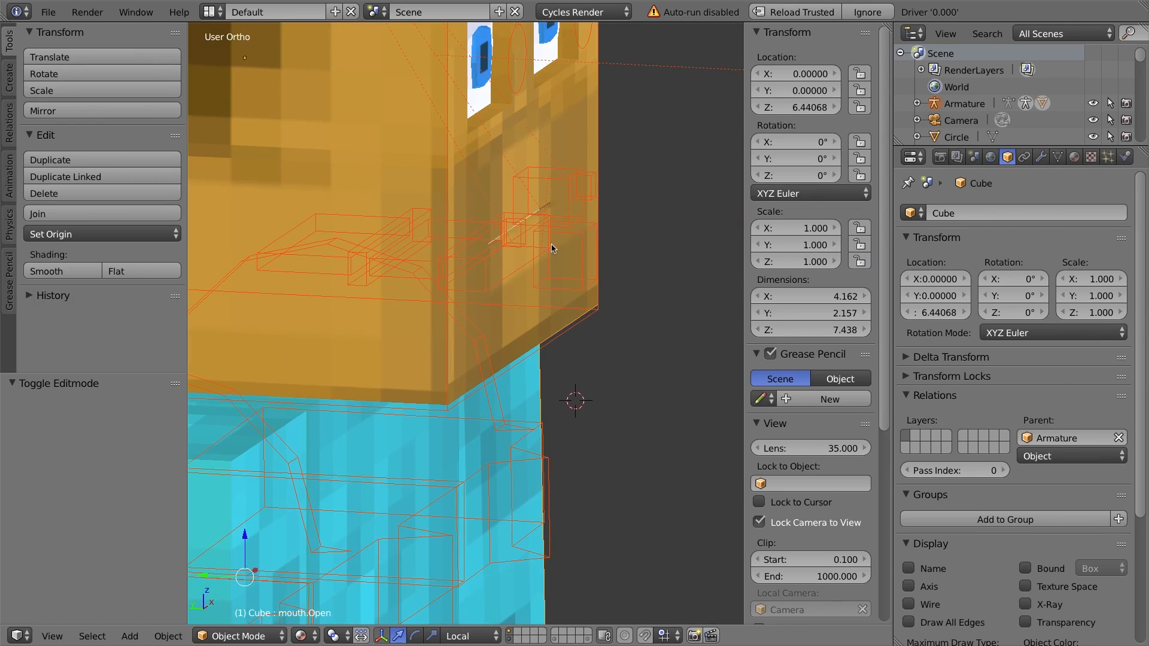
right_click(590, 235)
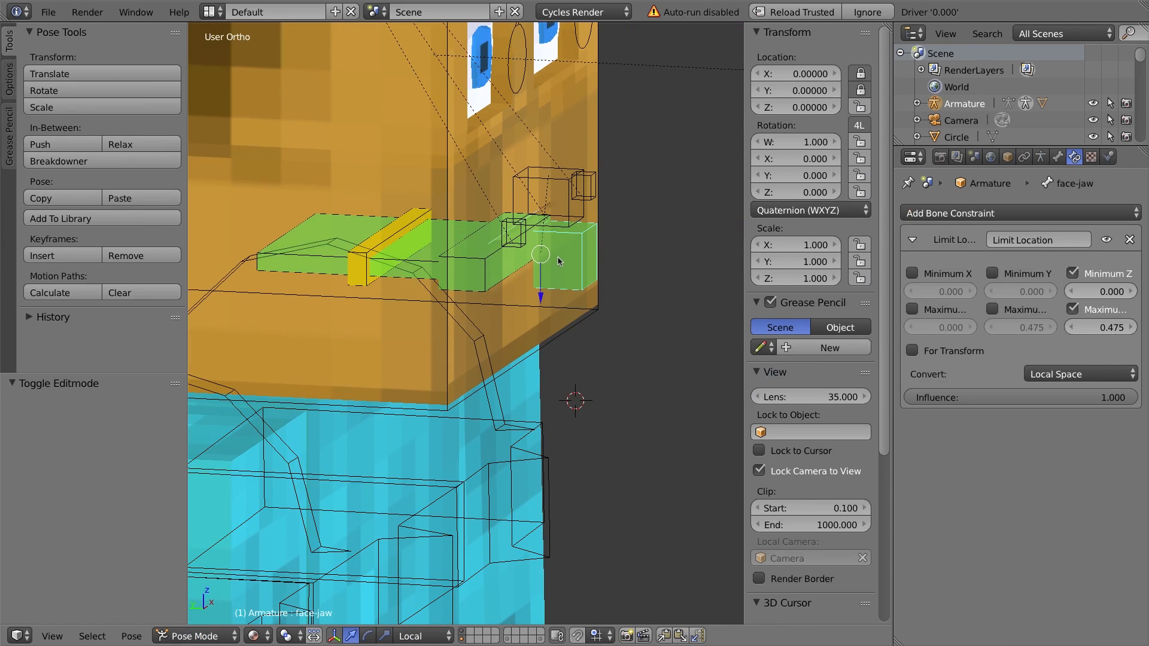
key(g)
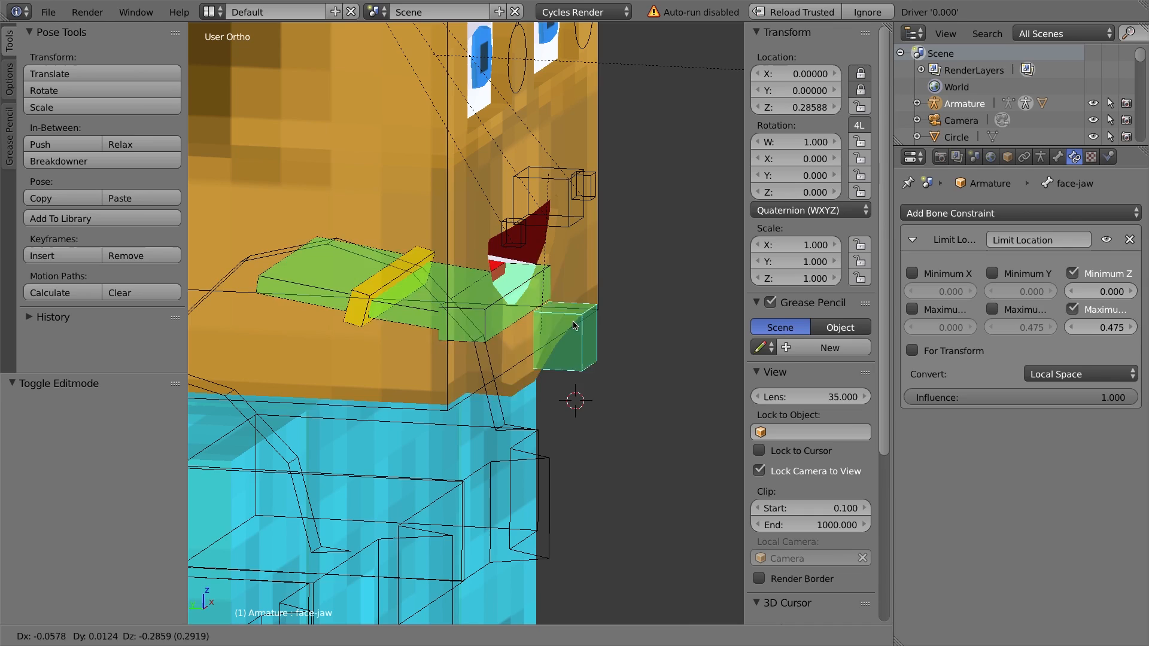
click(569, 383)
Select the face-ttarget02 bone and move it forward in side view to stretch the tongue out.
right_click(509, 323)
middle_drag(508, 323, 492, 304)
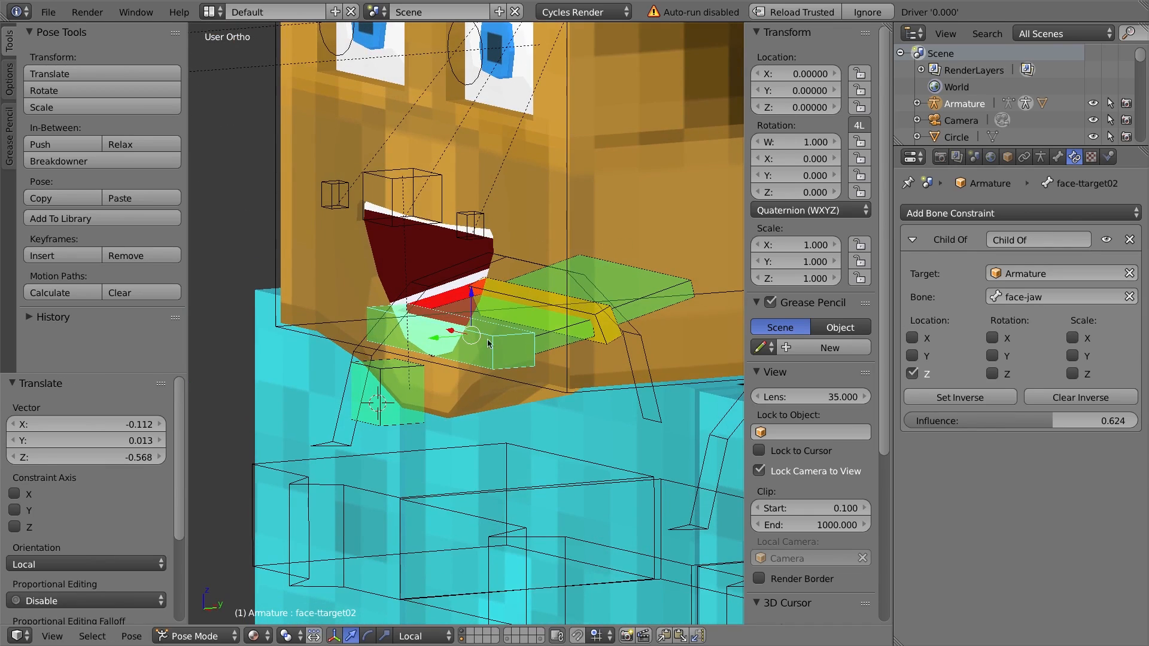
key(KP_3)
key(g)
click(287, 343)
middle_drag(287, 343, 437, 201)
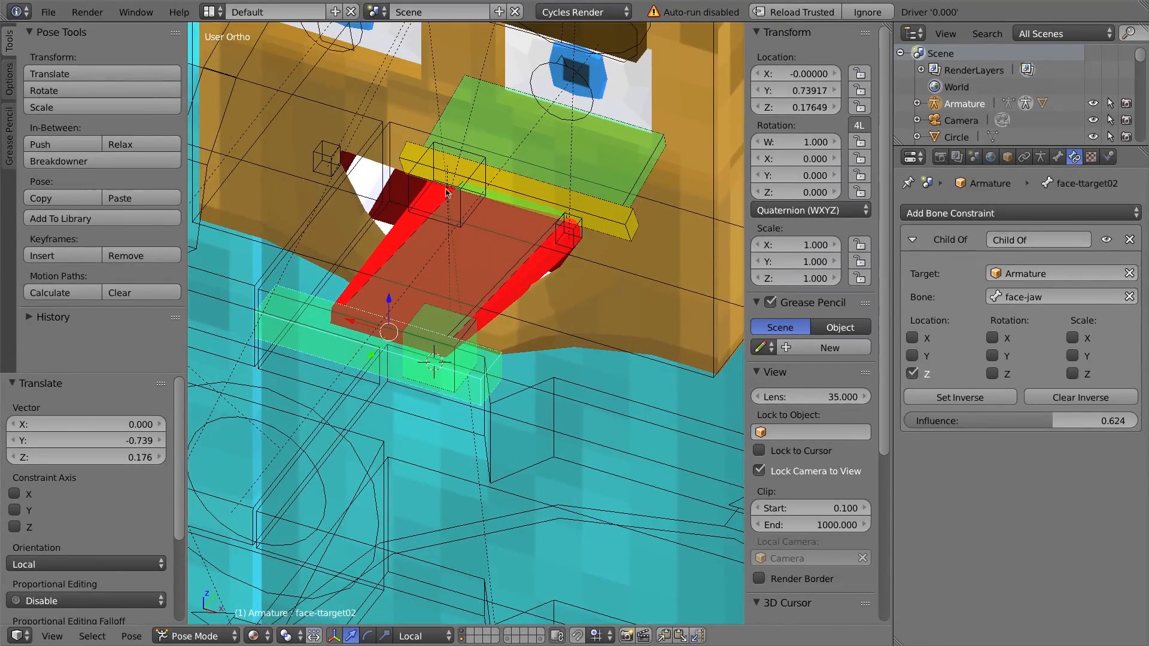
Select the face-ttarget01 bone and move it forward in side view.
middle_drag(354, 316, 625, 328)
right_click(608, 323)
key(KP_3)
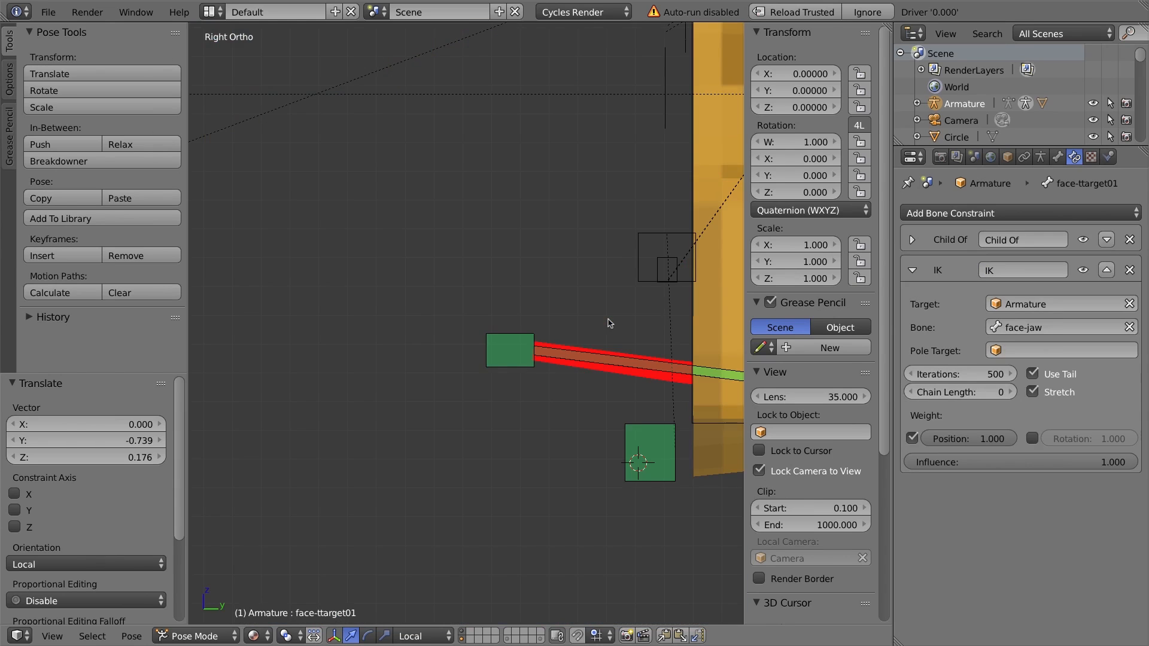
shift+middle_drag(679, 325, 368, 306)
key(g)
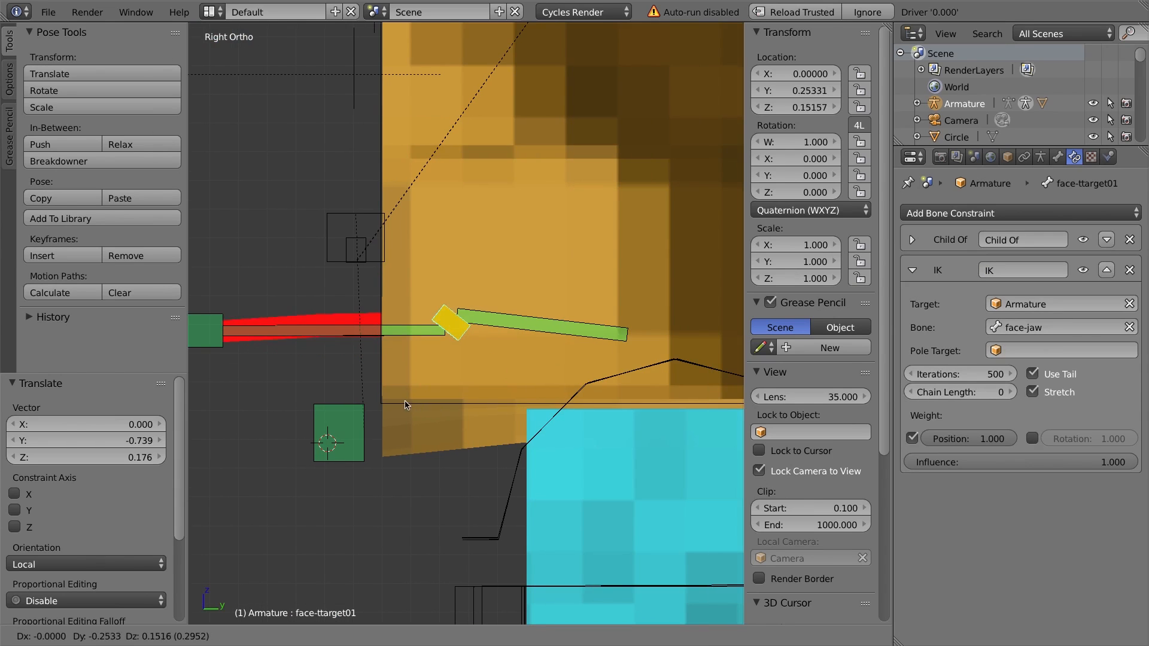
click(458, 407)
Move the face-ttarget02 bone down and forward so the tongue curls out of the mouth.
key(KP_1)
middle_drag(456, 407, 533, 363)
right_click(407, 344)
middle_drag(440, 342, 503, 366)
key(g)
click(407, 351)
key(g)
click(420, 398)
middle_drag(465, 292, 255, 293)
middle_drag(406, 432, 542, 300)
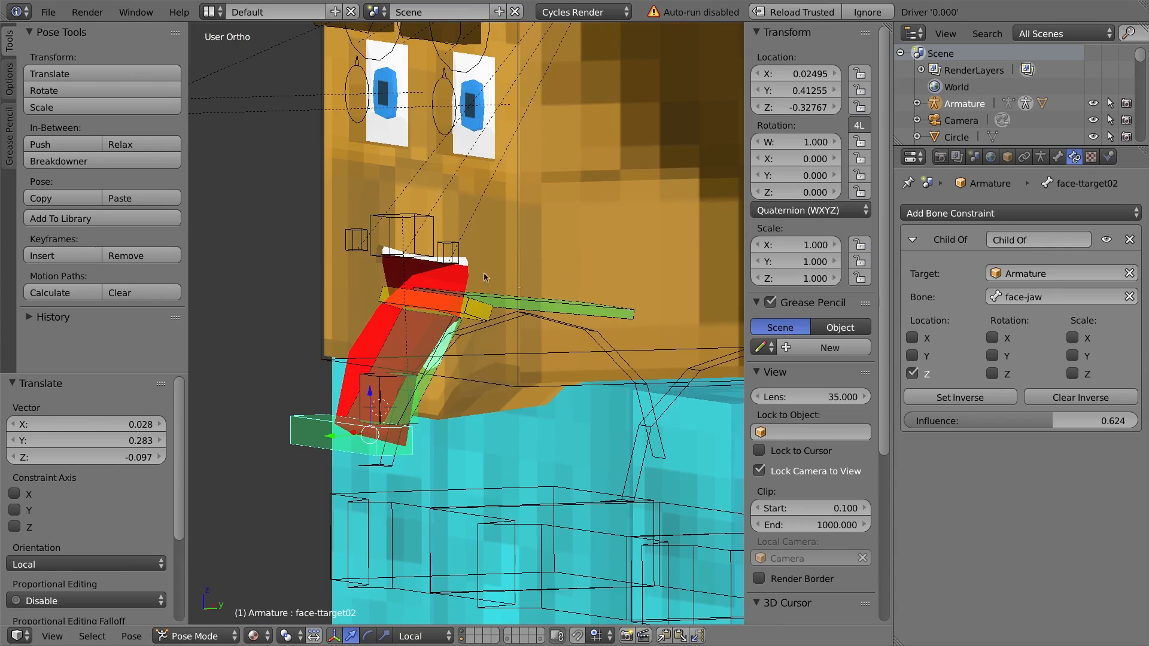
middle_drag(433, 353, 489, 336)
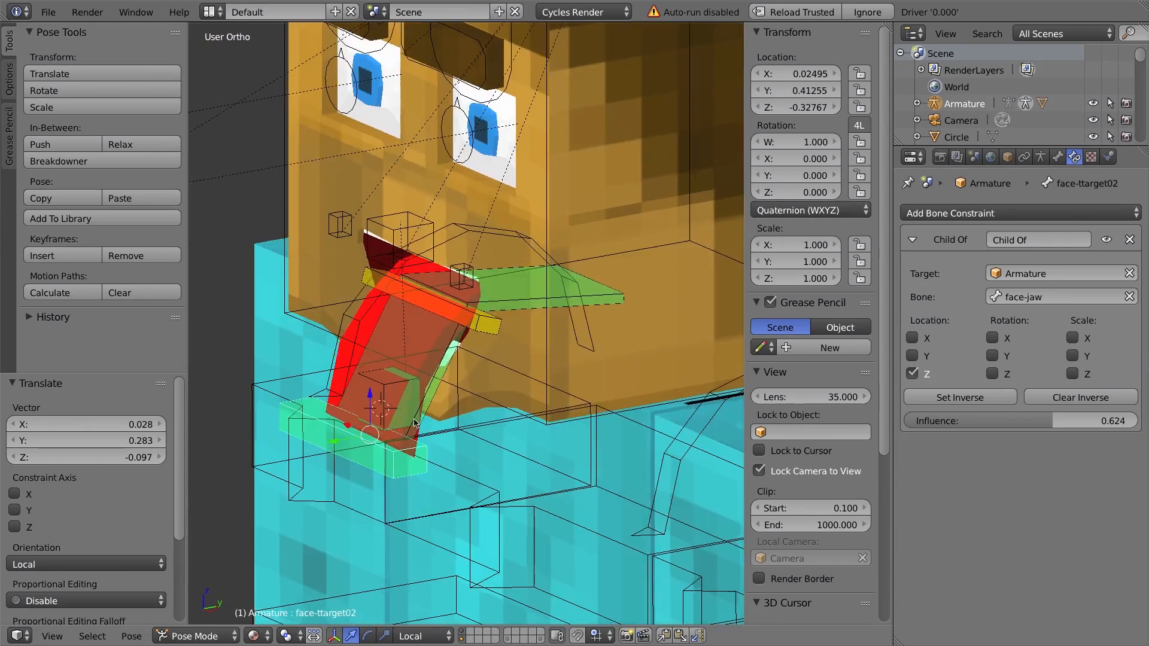
Start moving the face-ttarget02 bone again, cancel the move, and toggle the selection of all bones.
key(g)
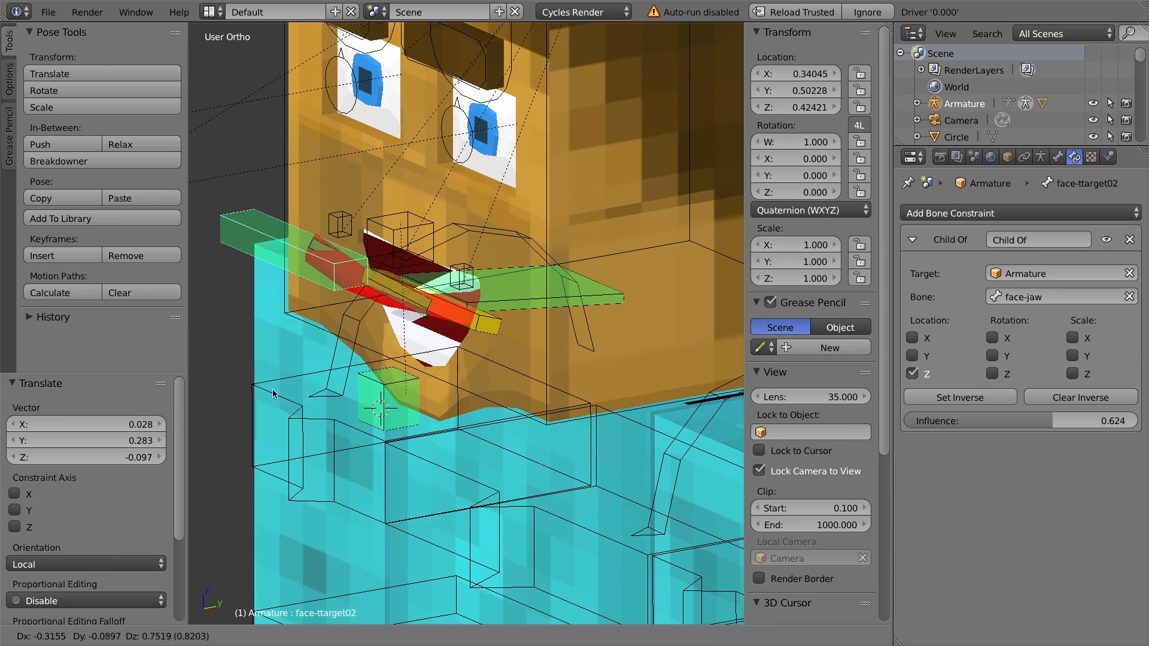
right_click(347, 327)
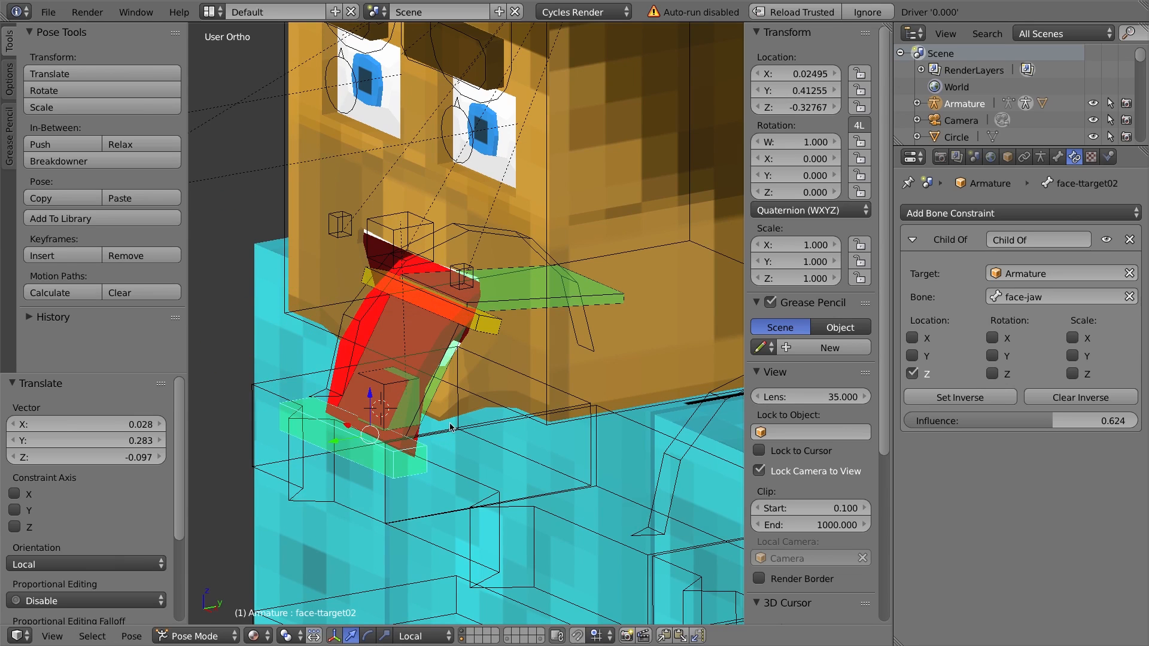
key(a)
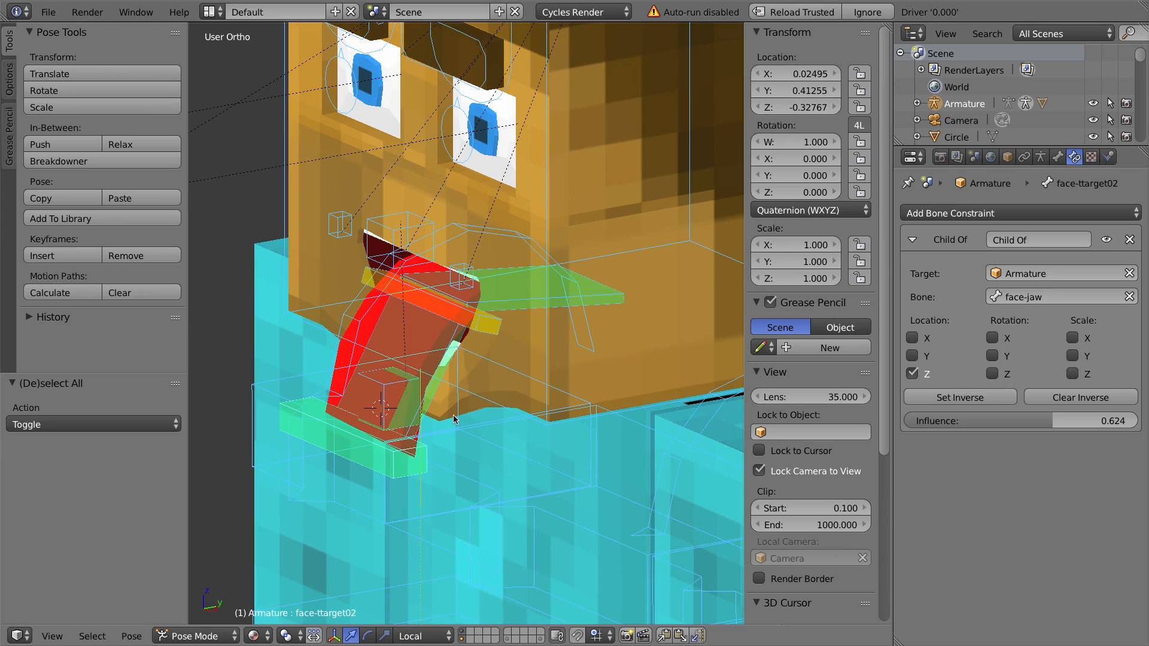
Clear the rotation, location and scale of all pose bones to reset the tongue and jaw pose.
key(alt+r)
key(alt+g)
key(alt+s)
key(KP_Decimal)
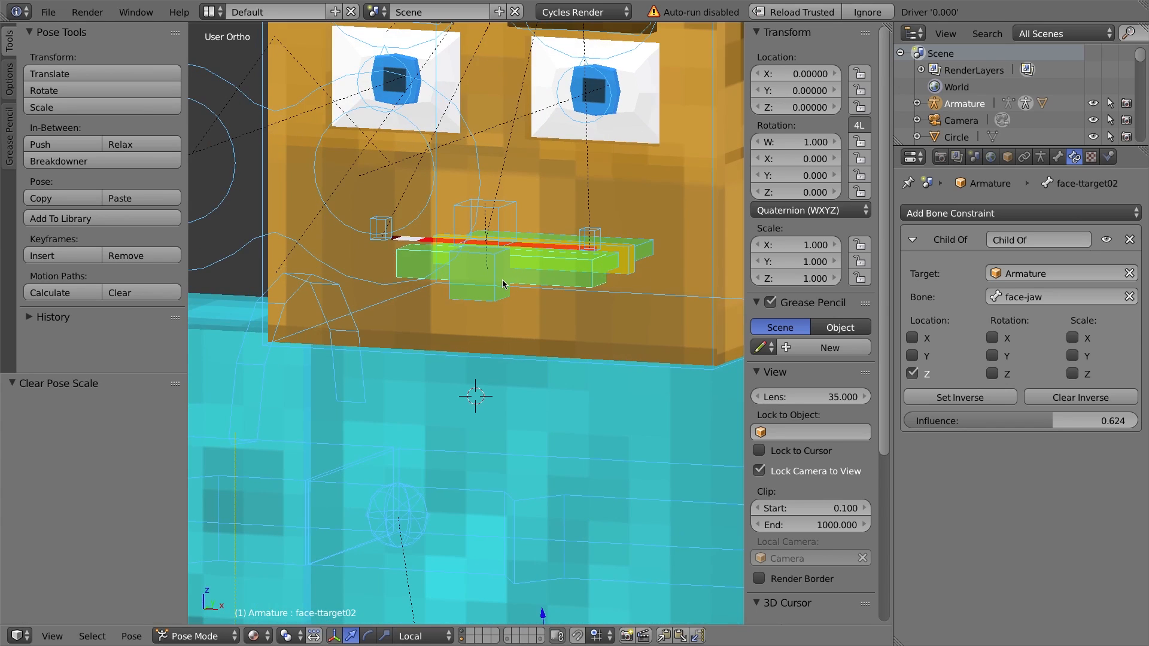
Select the face-jaw bone in front view and test moving it down to open the mouth, cancelling the move.
key(KP_1)
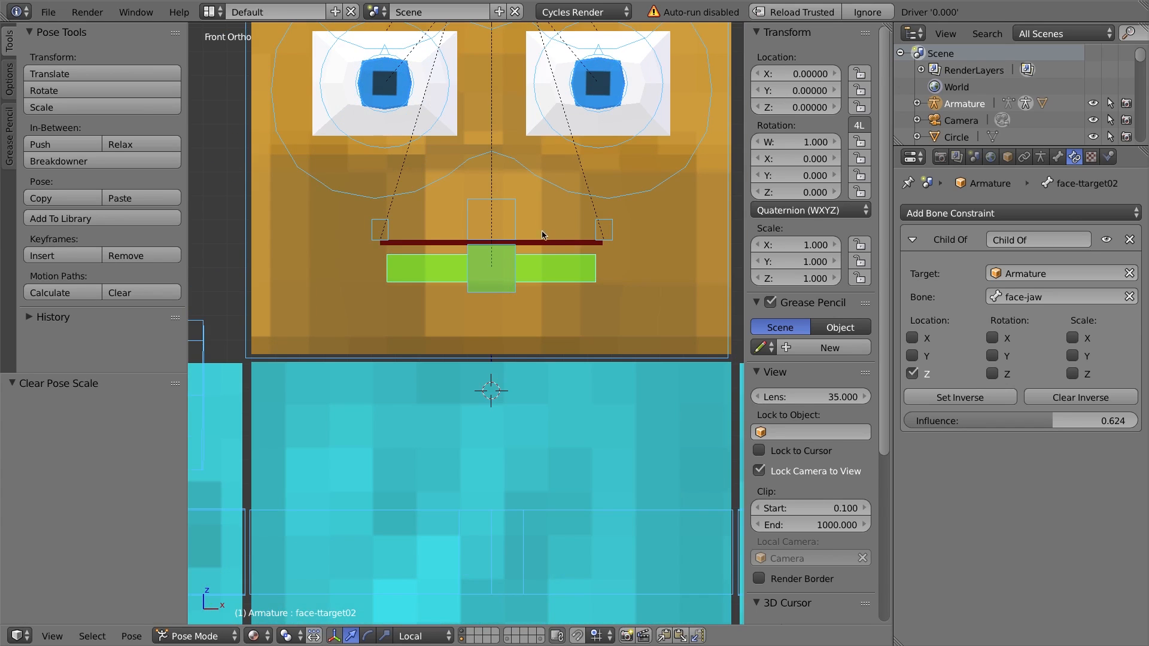
shift+middle_drag(542, 228, 504, 339)
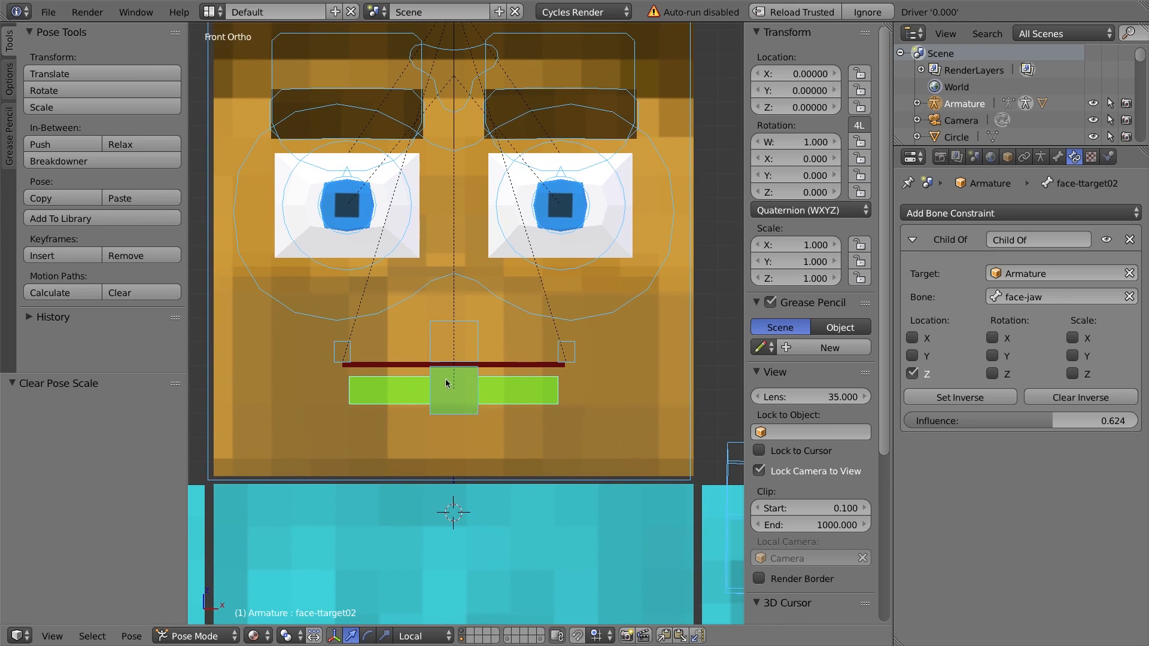
right_click(471, 375)
key(g)
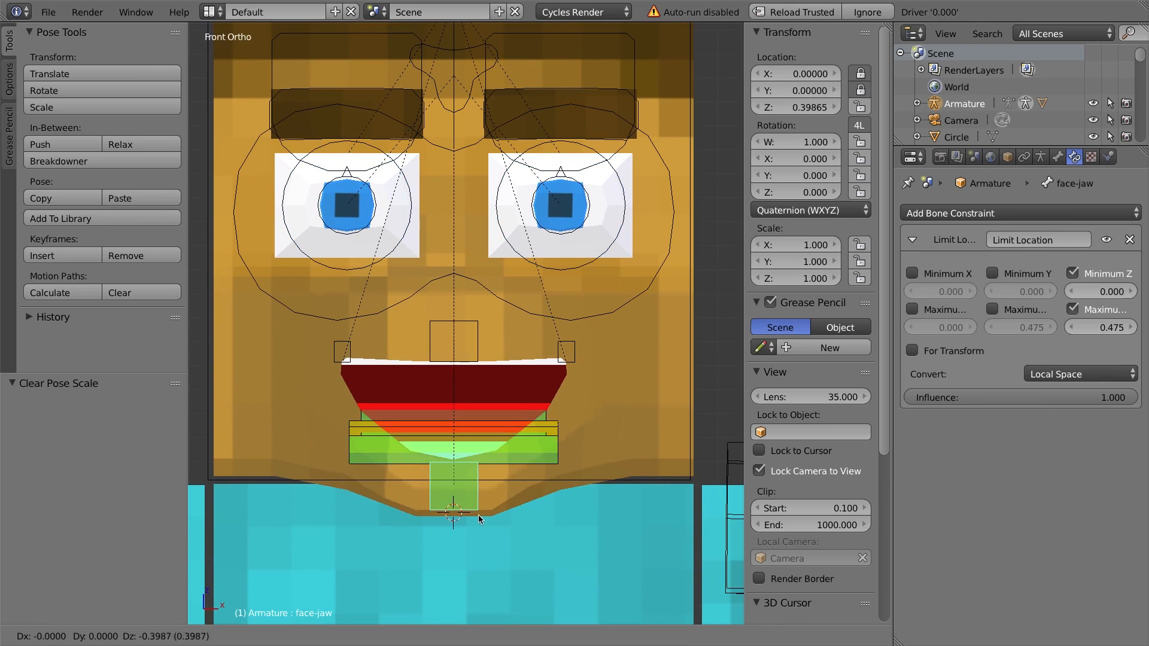
right_click(496, 379)
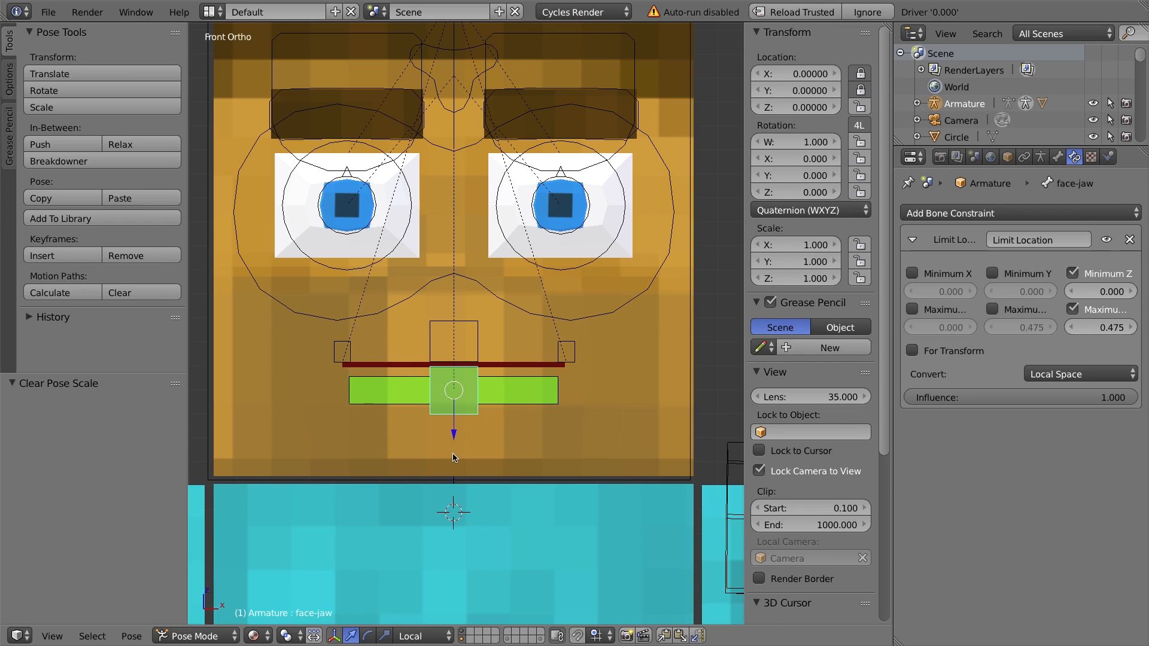
Select the face-mouth.L bone at the left corner of the mouth.
middle_drag(527, 374, 476, 371)
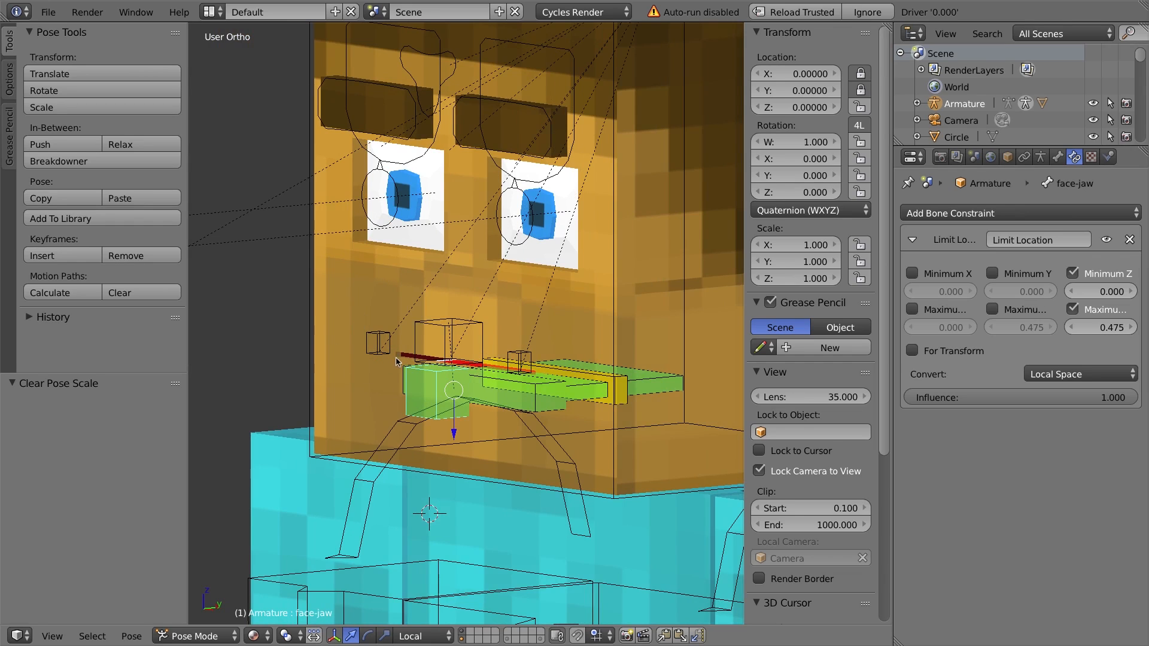
right_click(517, 355)
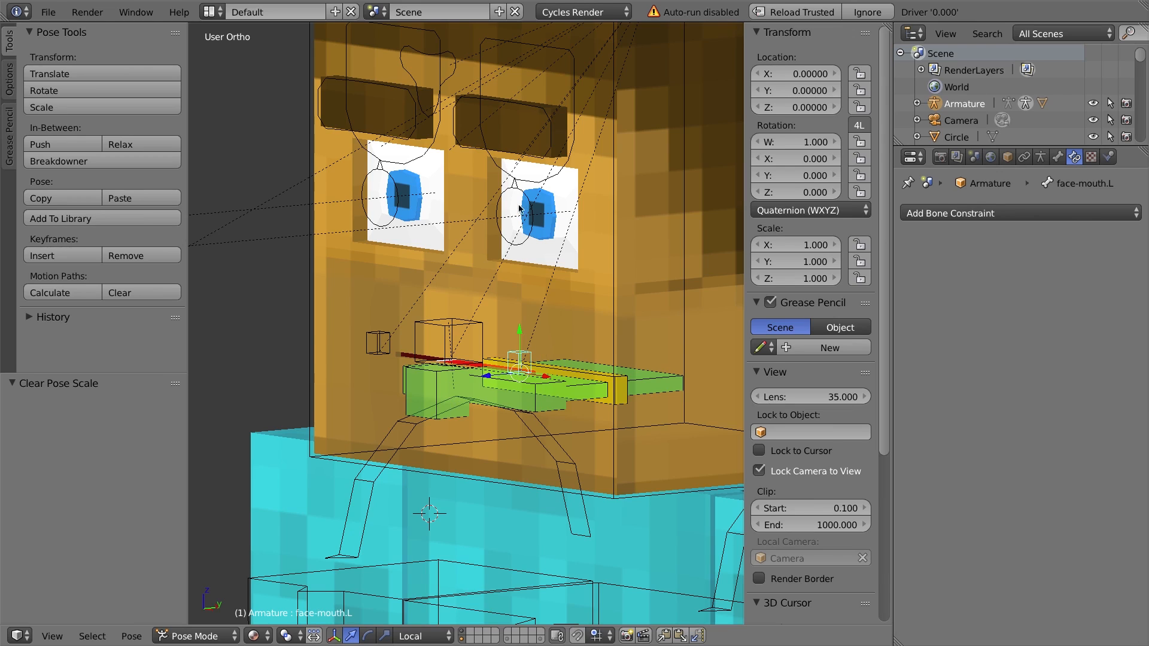
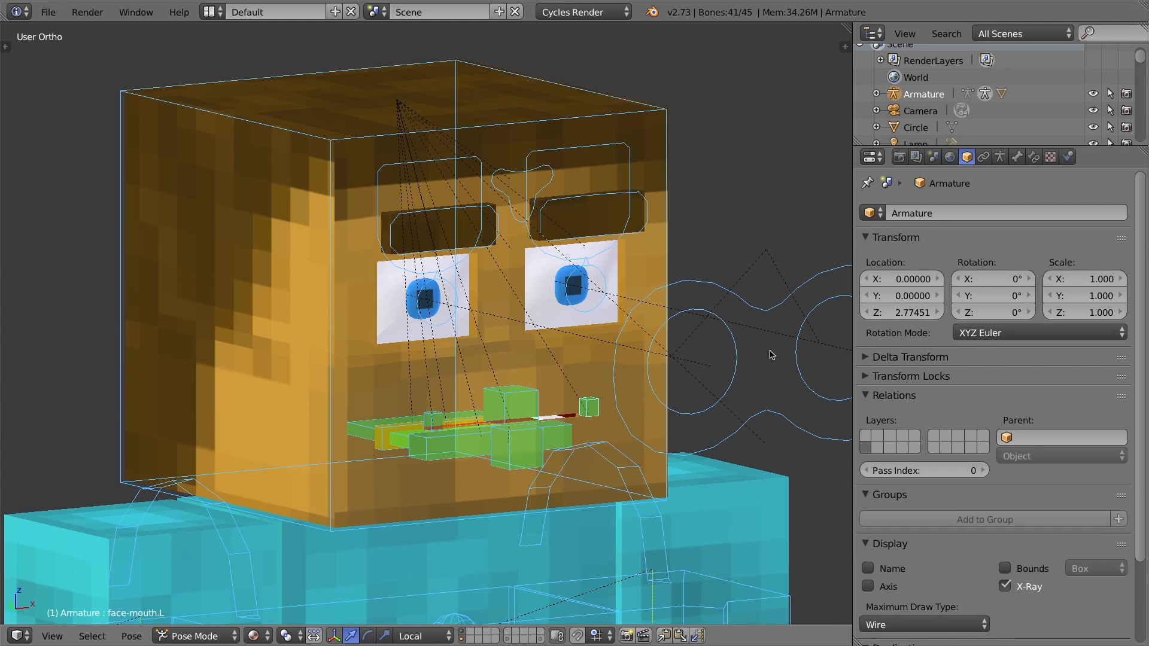
Select the face-jaw bone and move it down to open the mouth.
right_click(506, 458)
key(g)
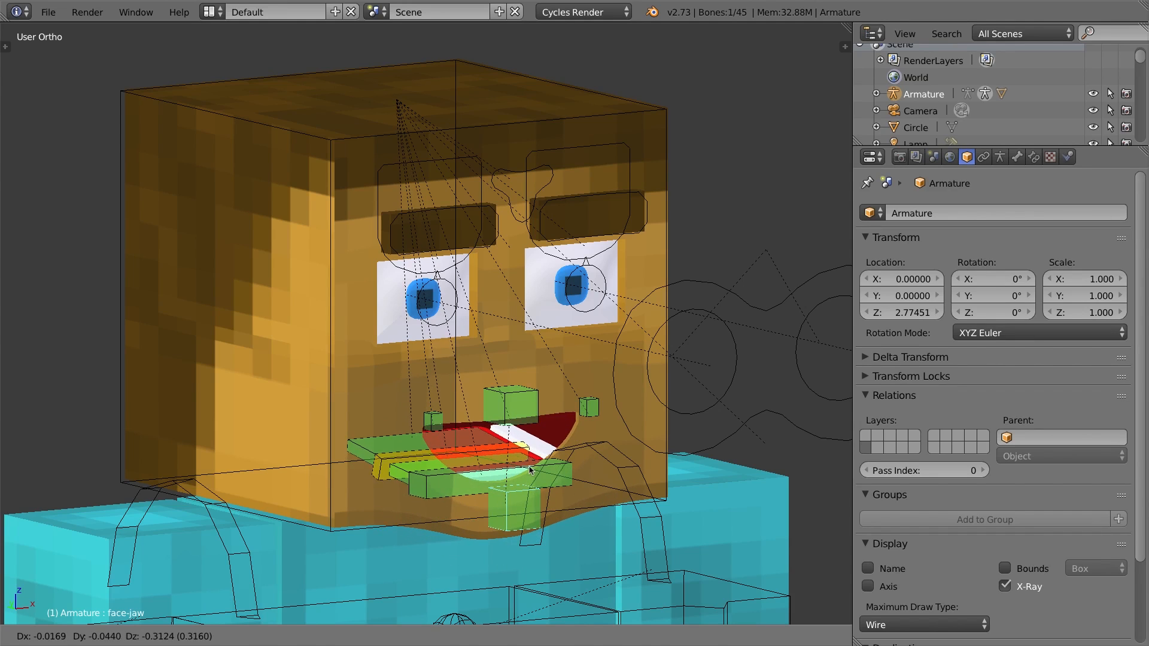
click(529, 470)
Raise the face-mouth.L and face-mouth.R corner bones to form a smile.
right_click(594, 407)
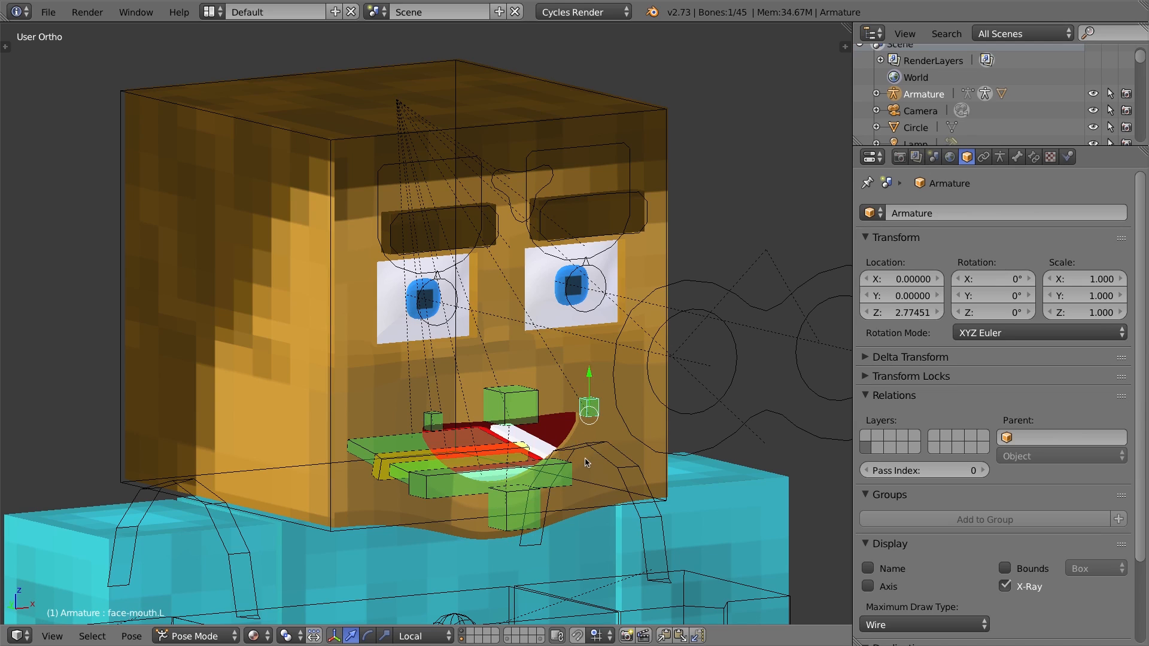
key(g)
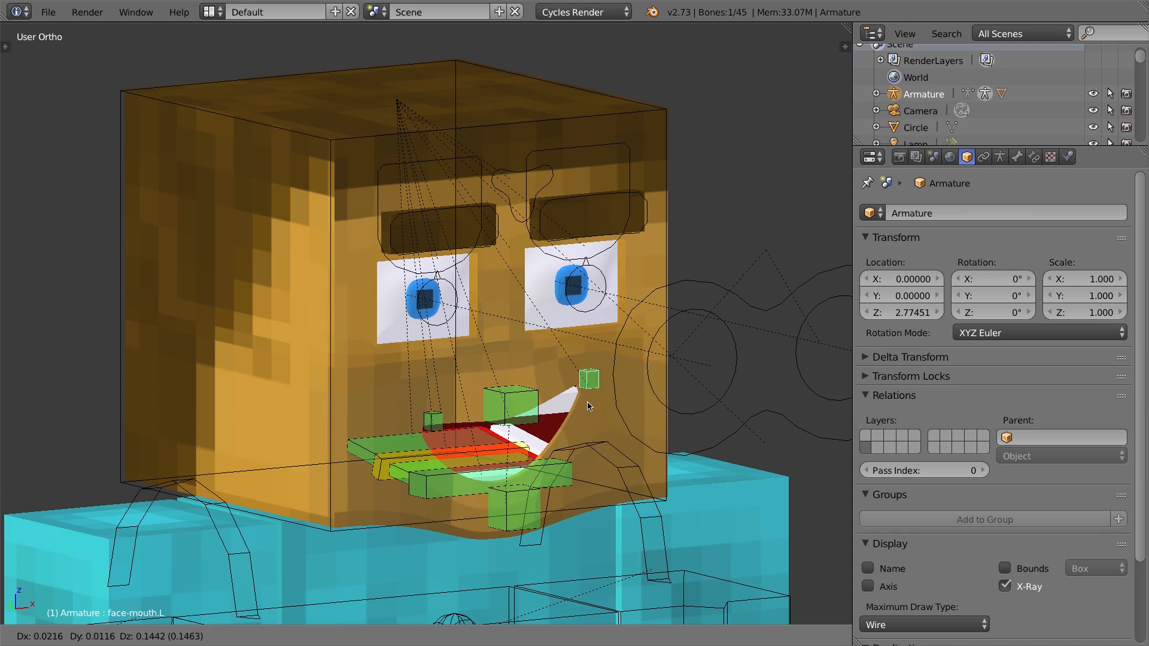
click(589, 406)
right_click(440, 431)
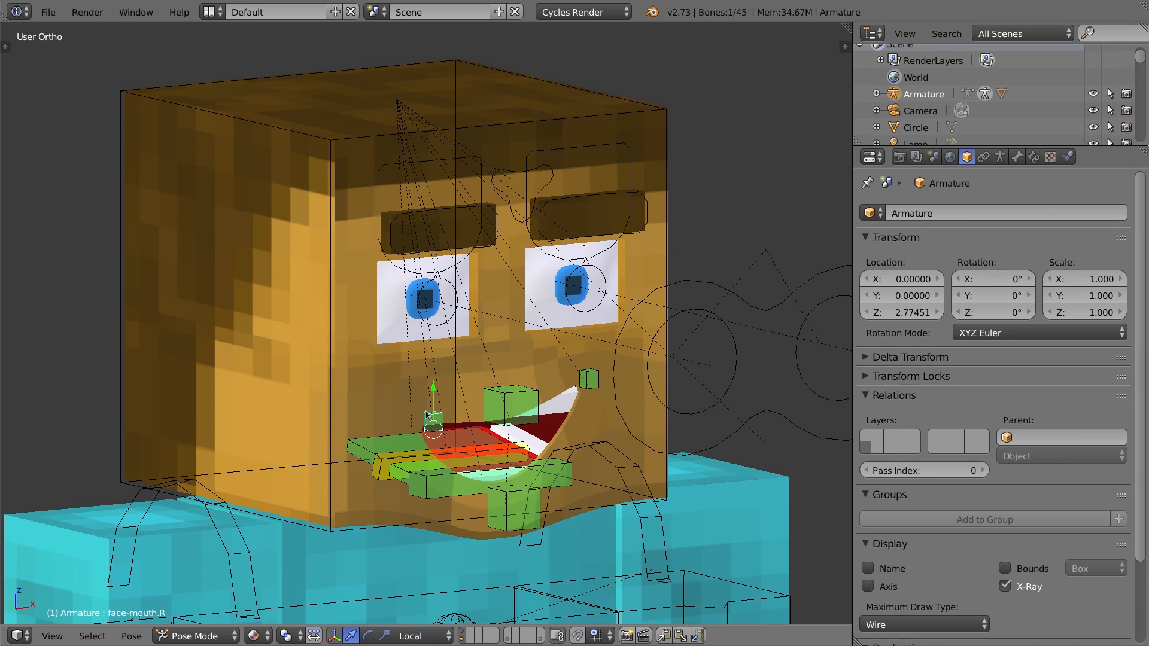
key(g)
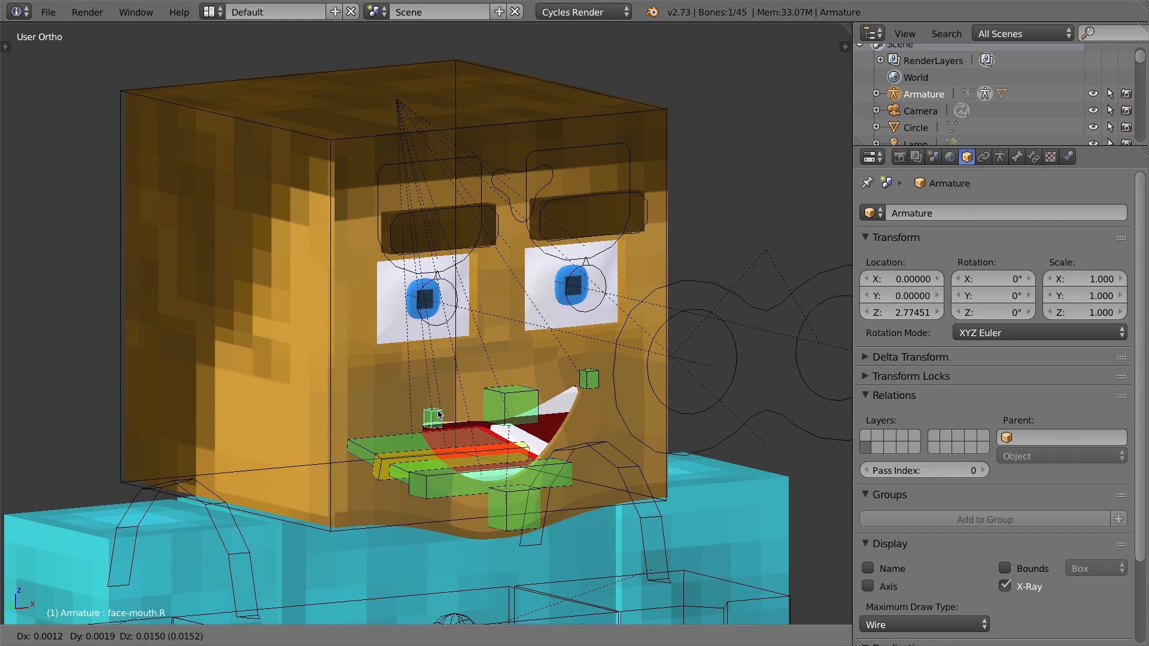
click(440, 405)
Select all bones and clear their locations to reset the mouth pose.
key(a)
key(a)
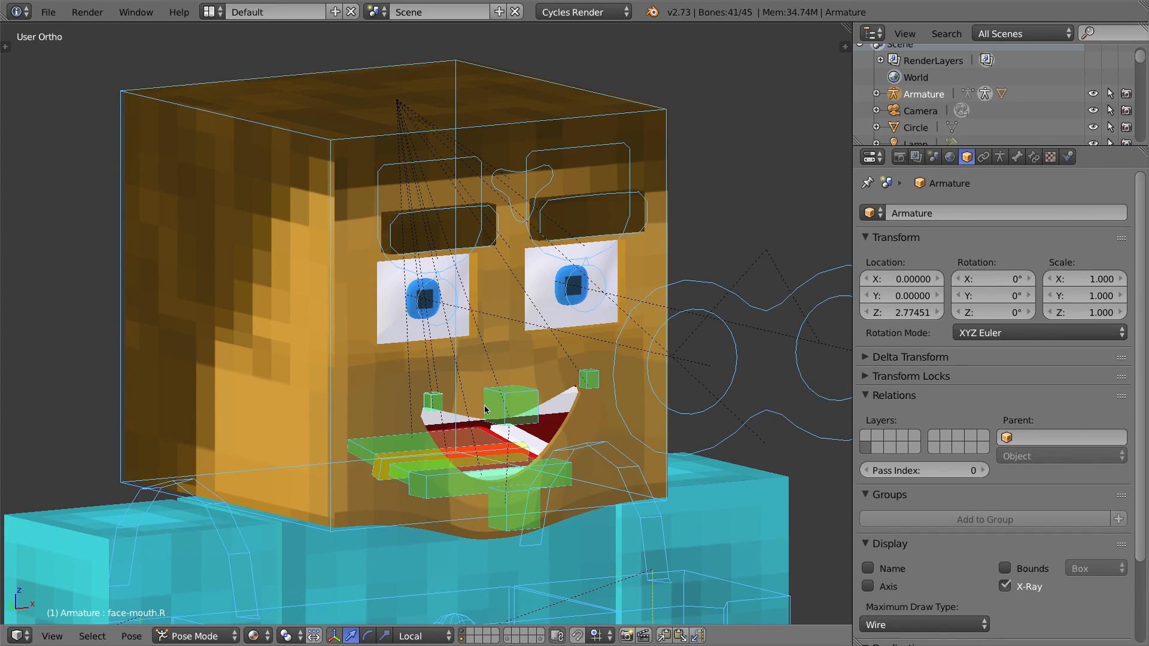
key(alt+g)
Test raising the face-mouth.R bone in front view, cancelling the move.
right_click(511, 422)
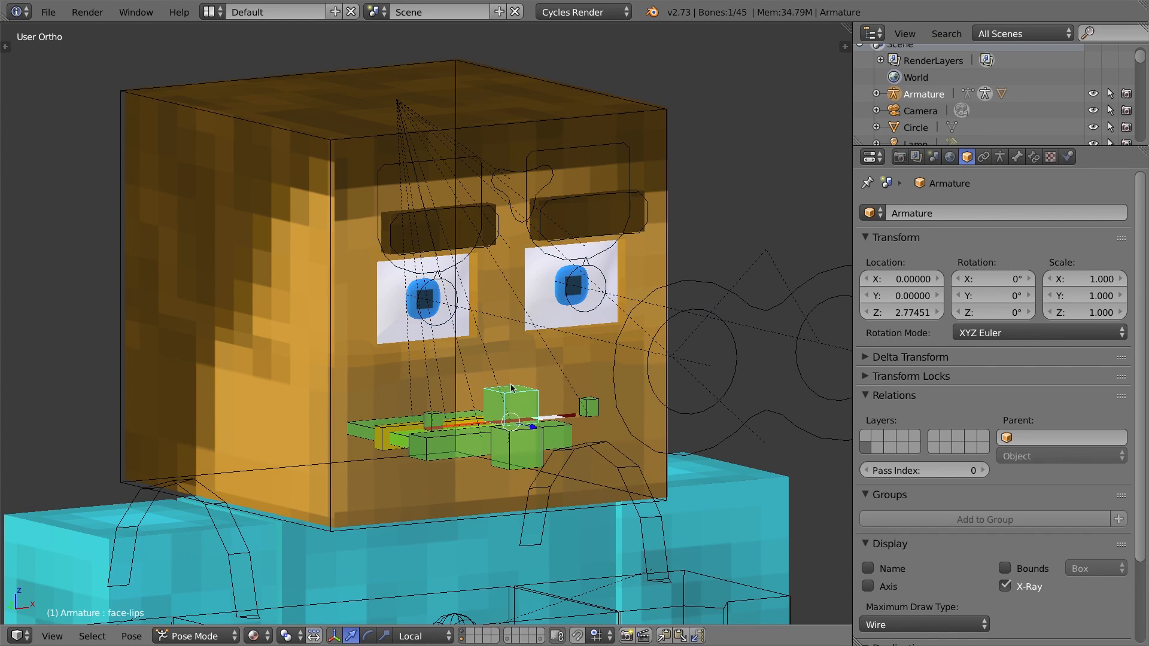
middle_drag(513, 415, 563, 423)
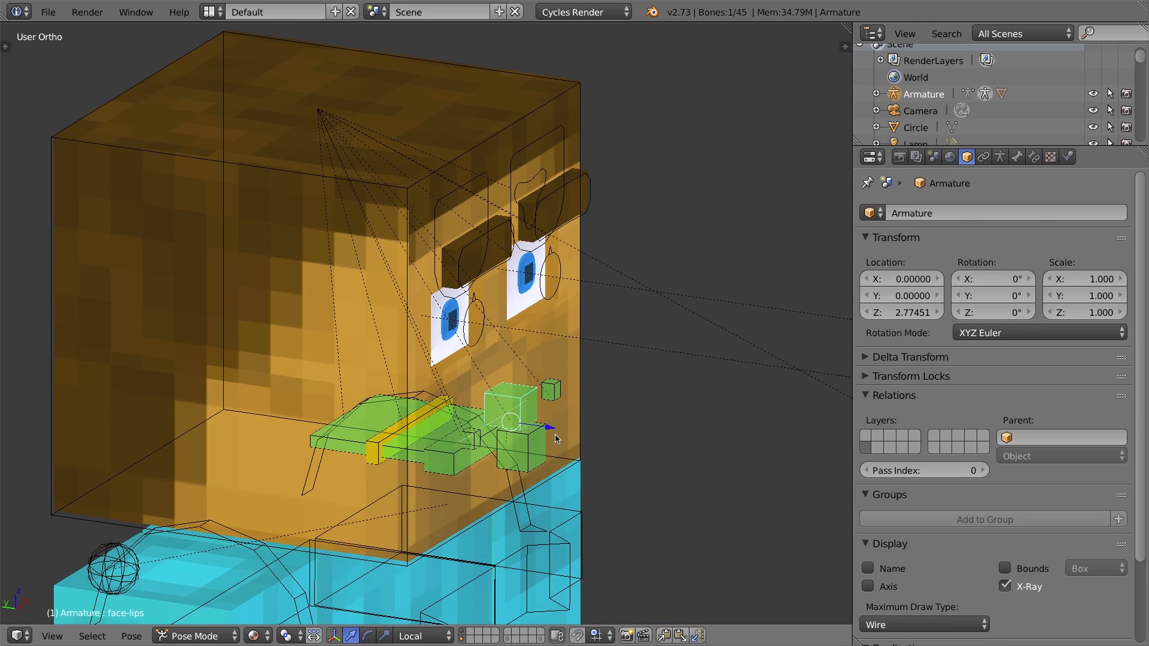
mouse_move(550, 430)
mouse_down()
mouse_move(580, 472)
mouse_move(571, 435)
mouse_move(529, 435)
mouse_up()
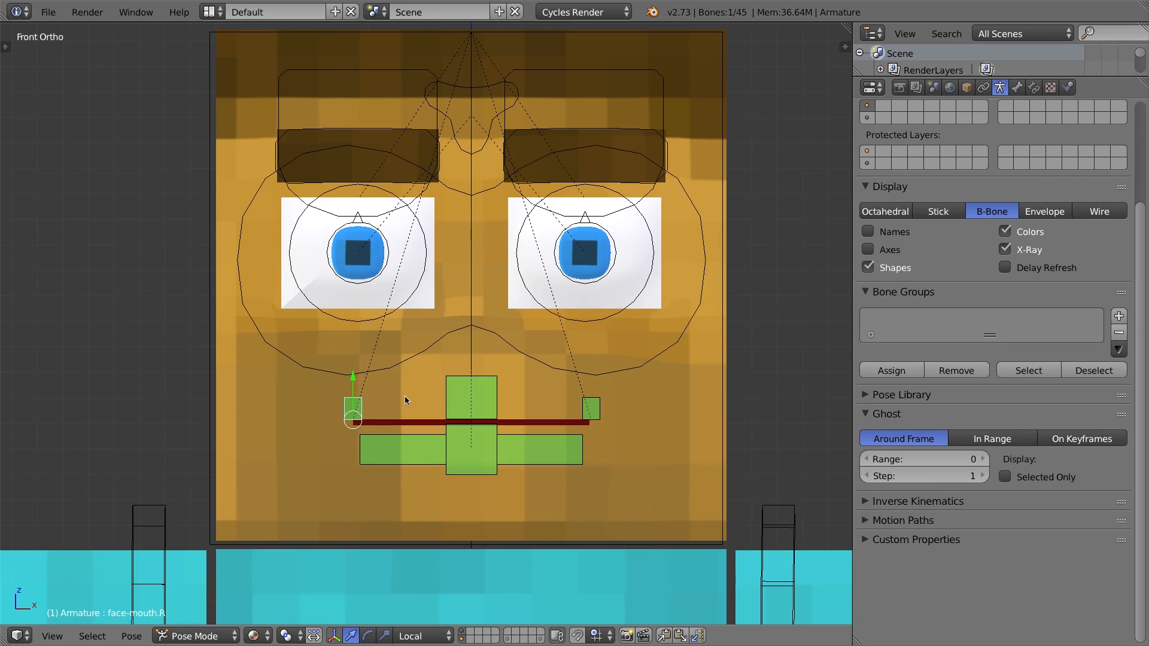
drag(364, 416, 367, 371)
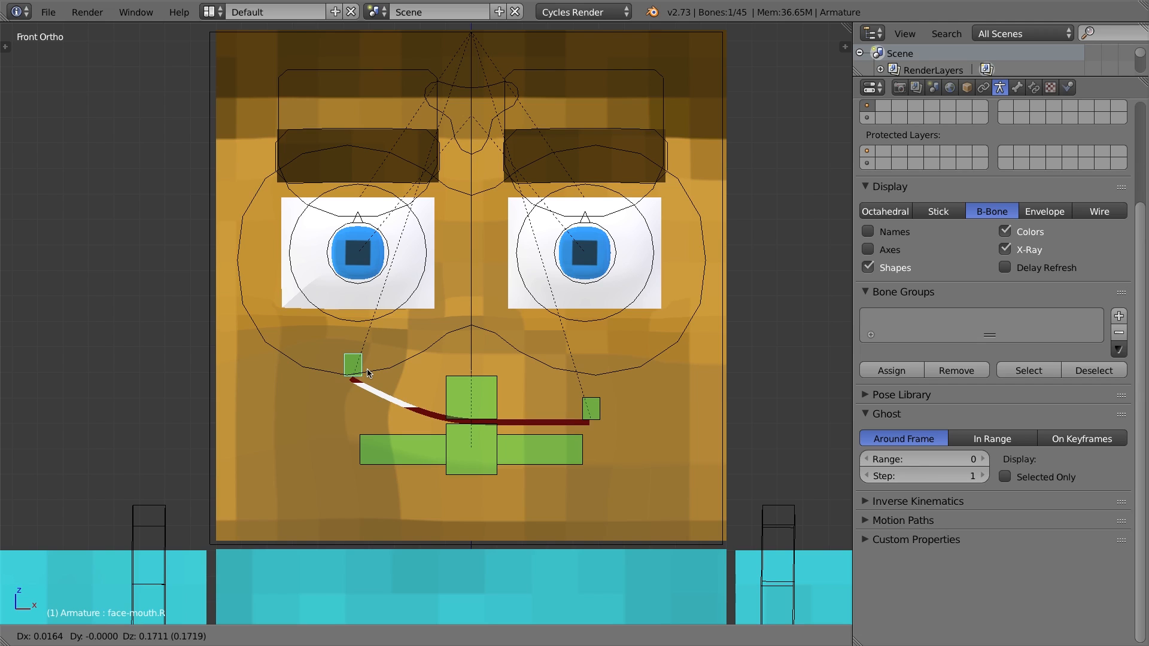
key(Escape)
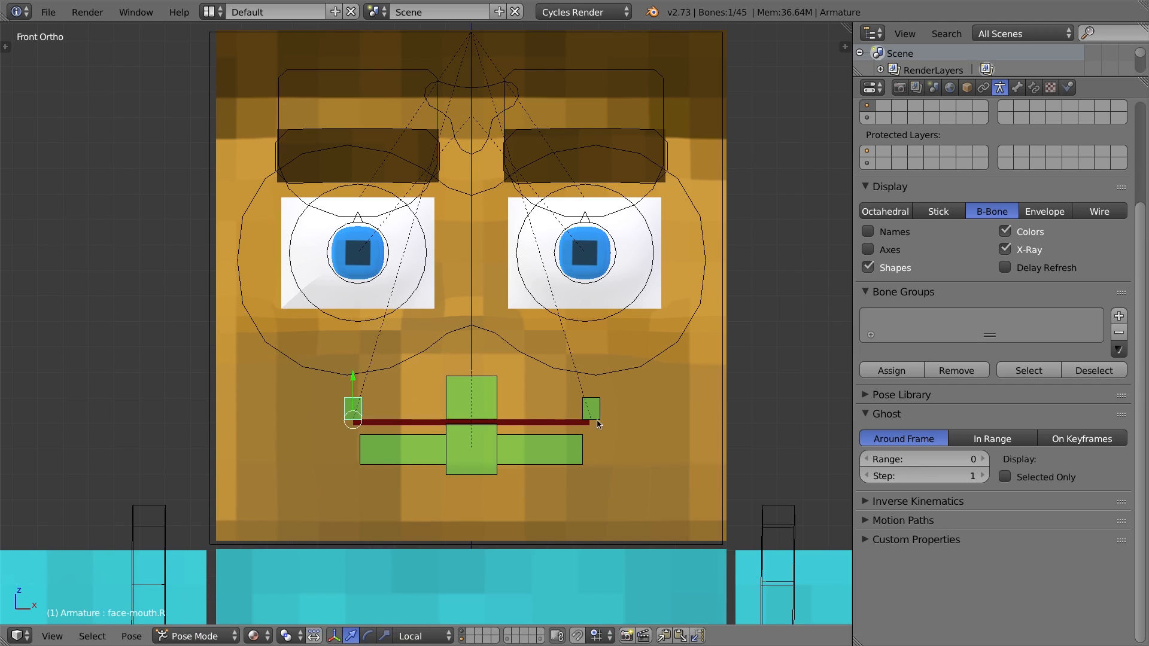
Select the head mesh and set the smile.R shape key's minimum range to -1.
right_click(664, 379)
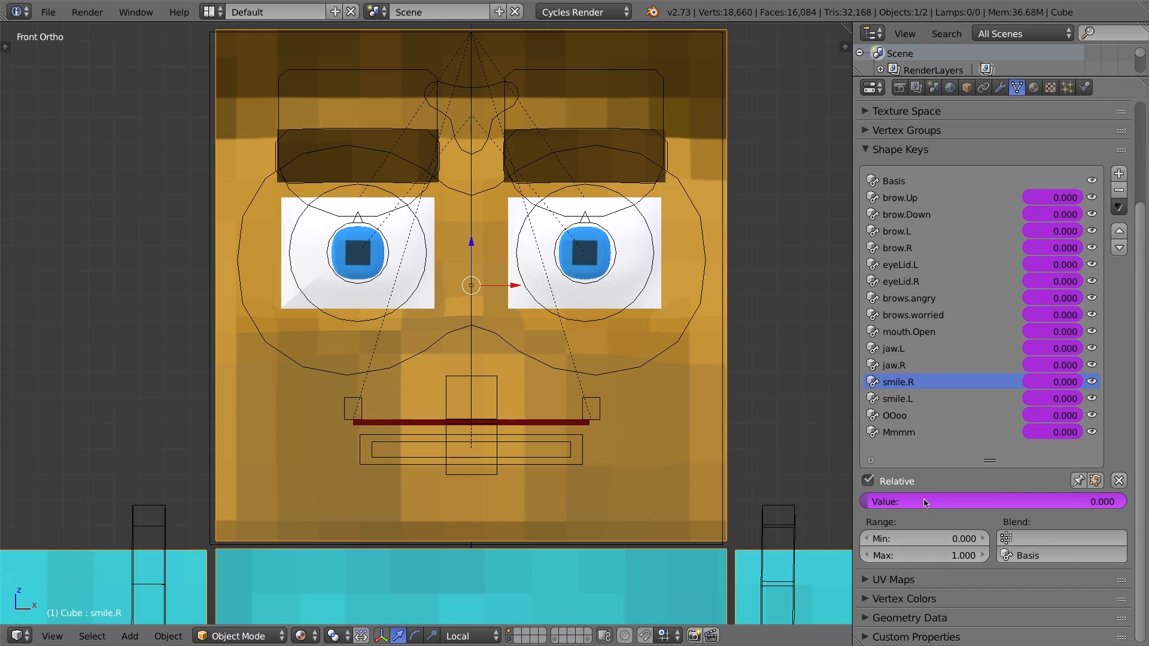
drag(886, 503, 1128, 503)
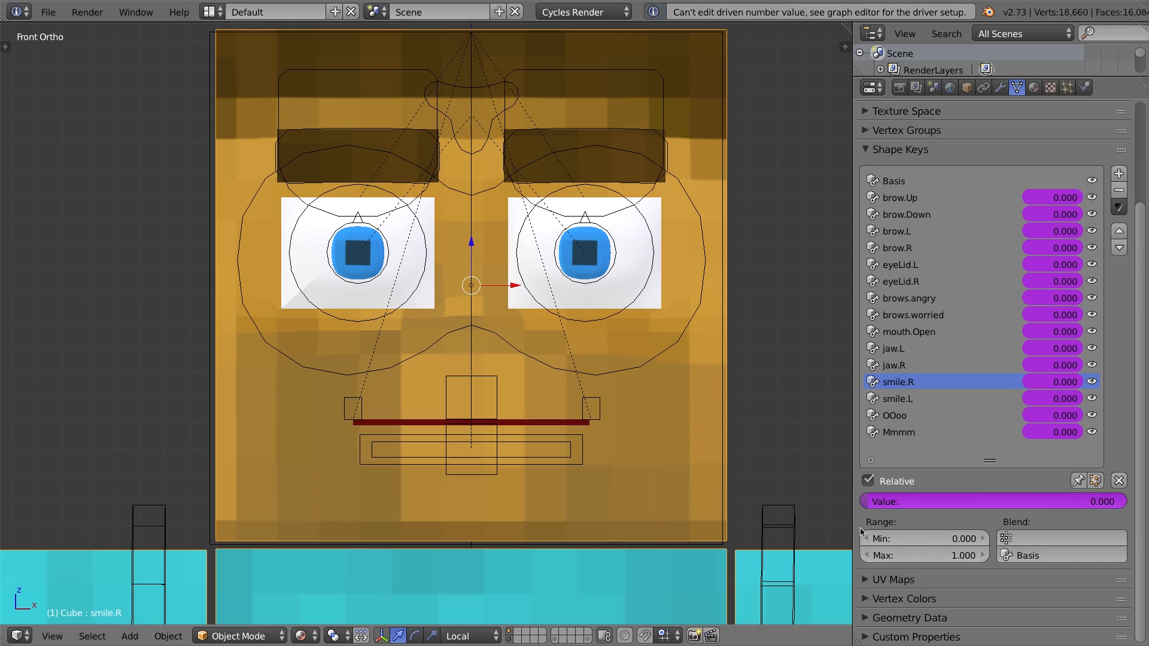
click(930, 539)
text(-1)
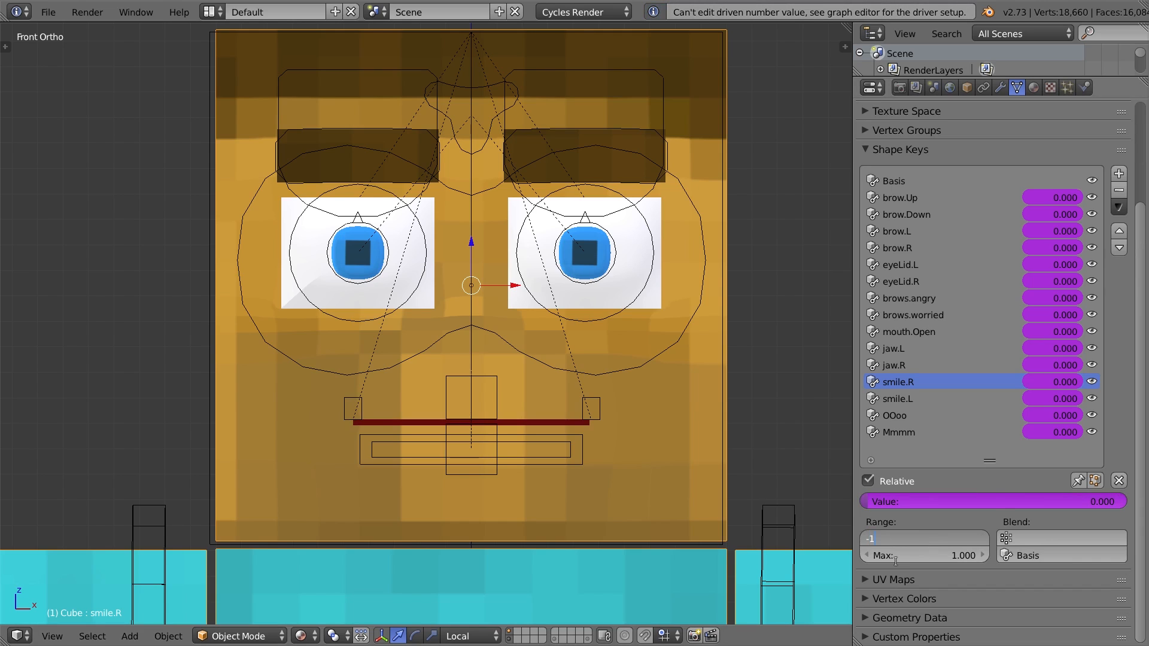
key(Return)
Test raising the face-mouth.R bone again, cancelling the move.
right_click(353, 405)
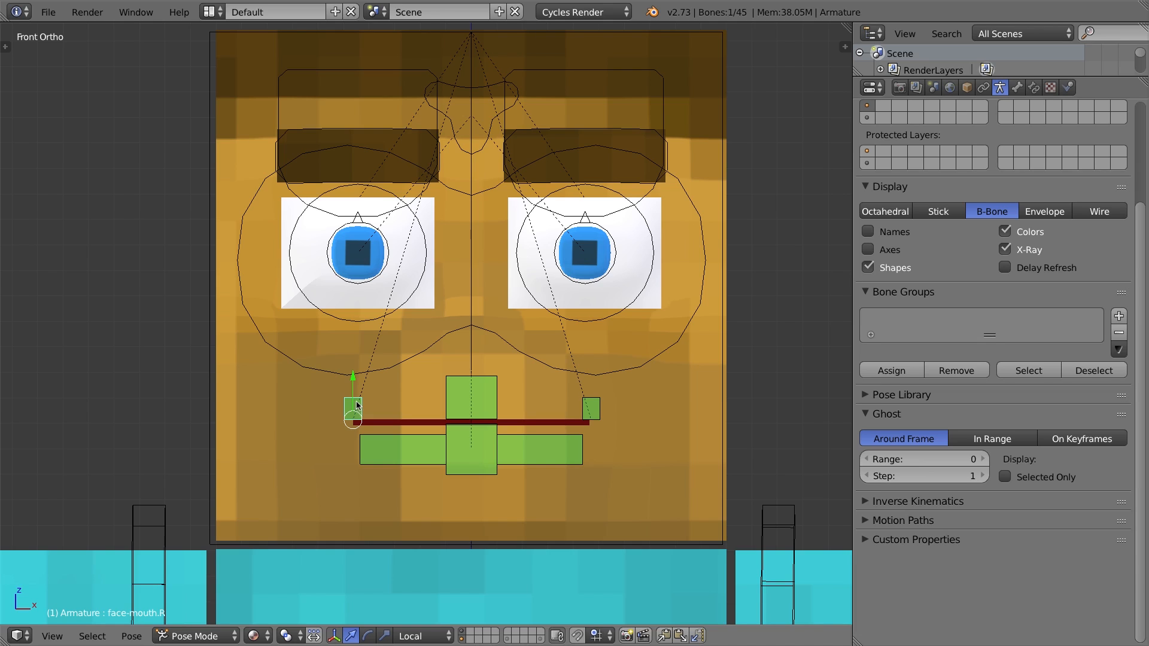
key(g)
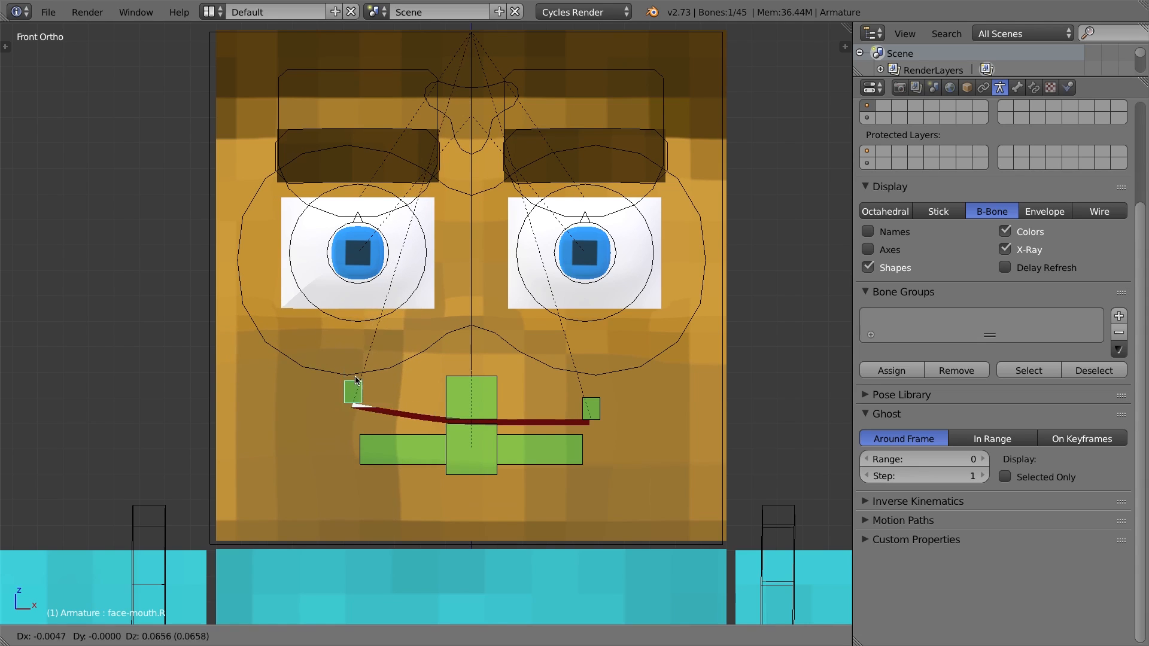
right_click(354, 353)
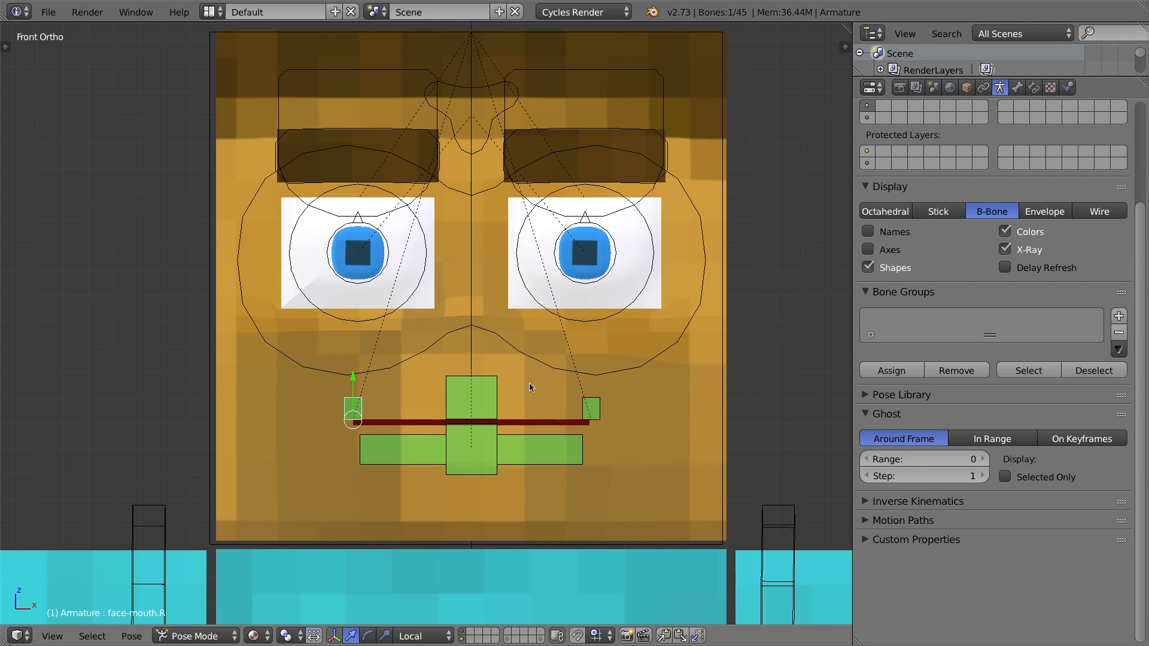
Select the face-mouth.L bone and move it down to lower the left mouth corner.
right_click(587, 412)
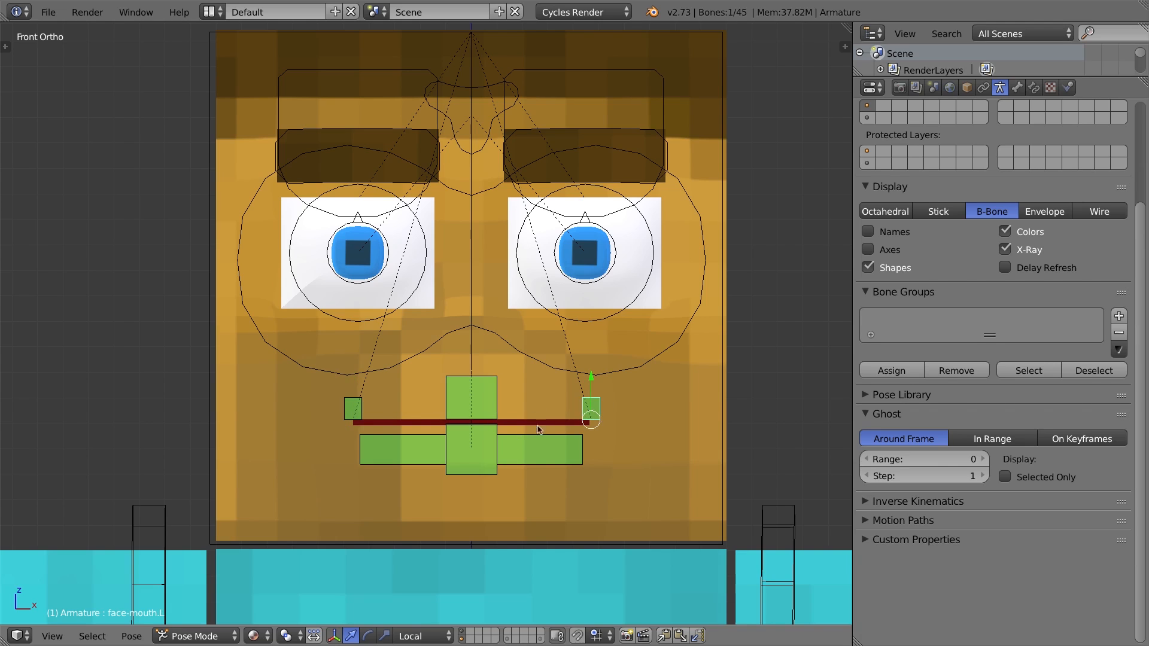
key(g)
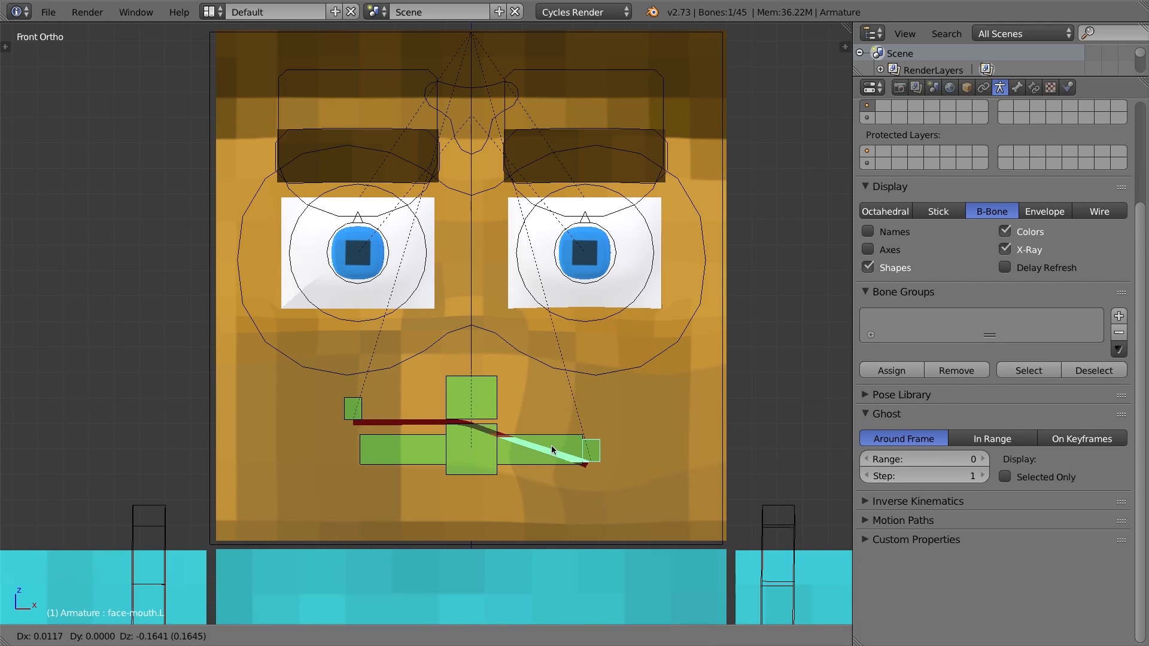
click(553, 429)
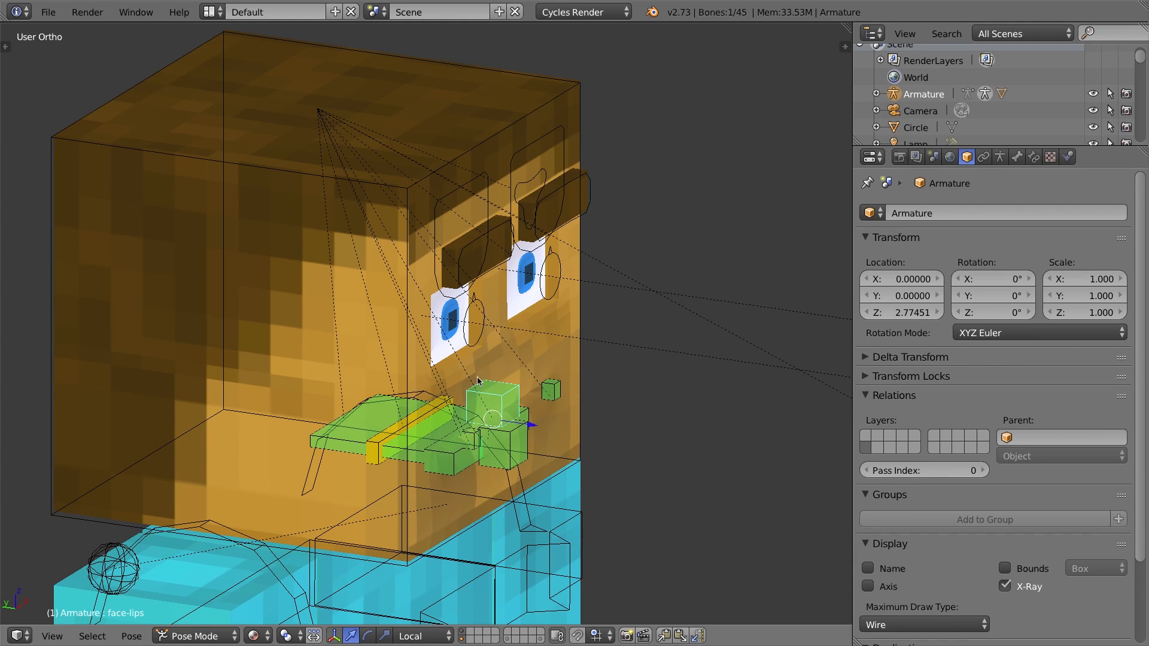
Enter armature Edit Mode and select the tongue and tongue-target bones to inspect them, returning to Pose Mode.
key(Tab)
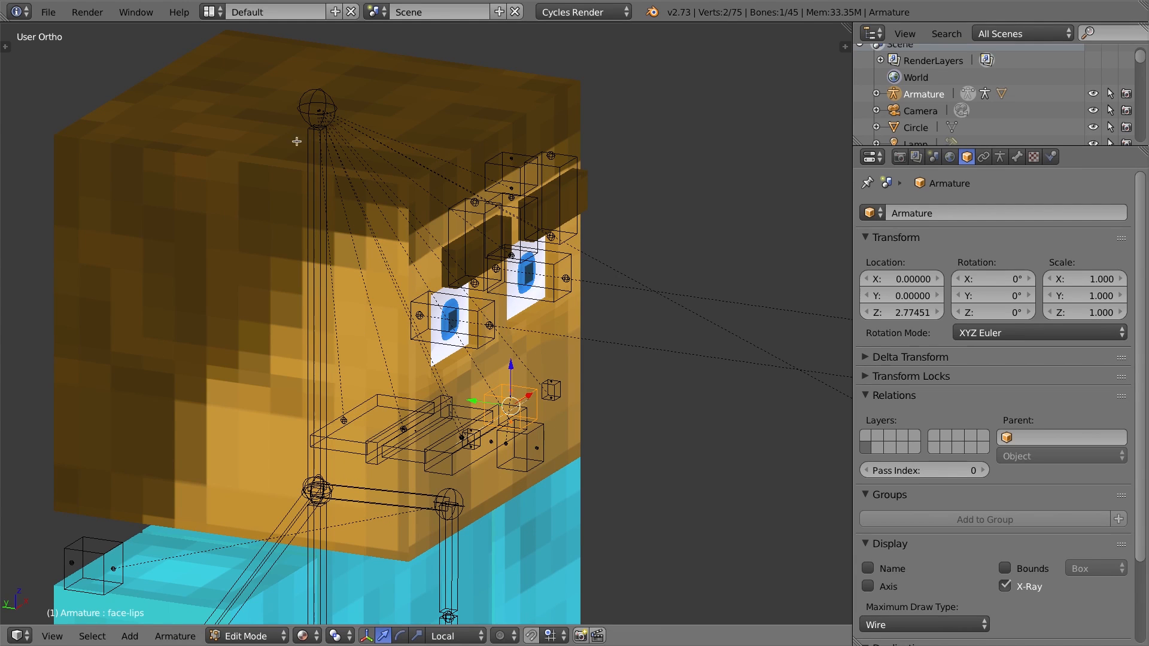
right_click(363, 408)
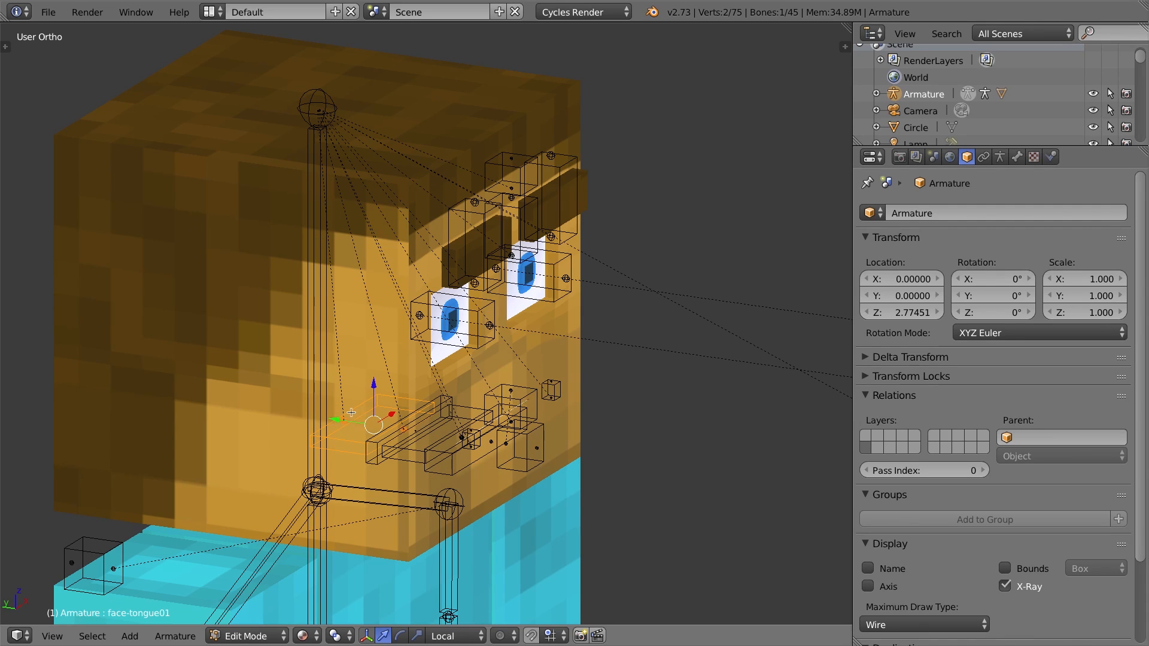
right_click(435, 396)
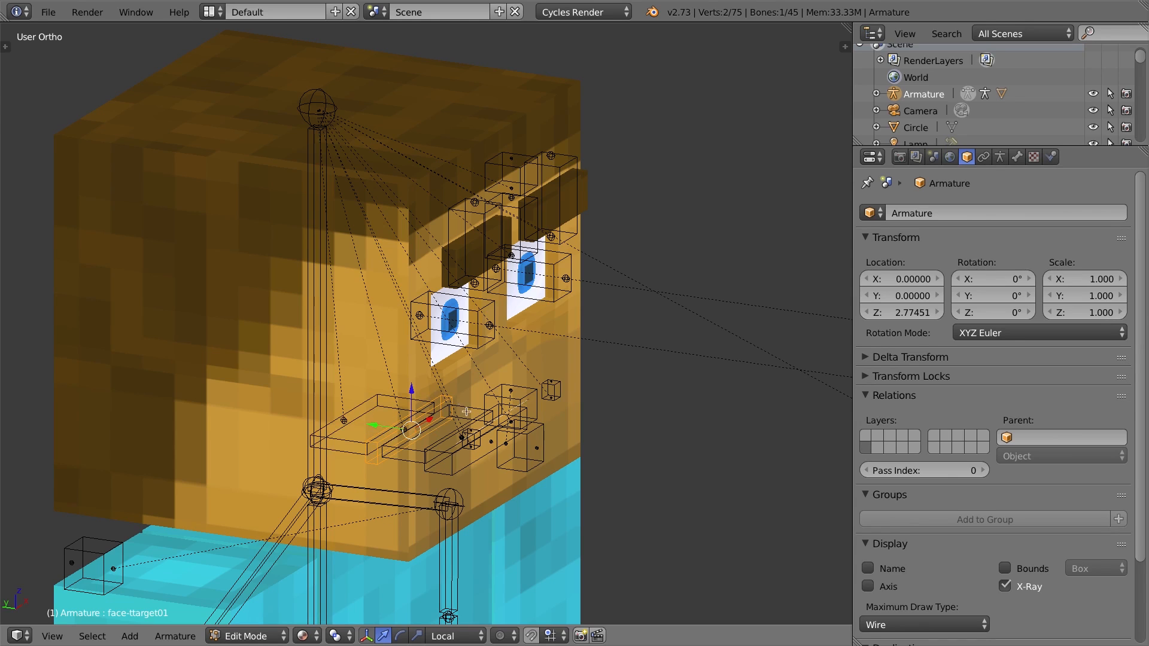
right_click(452, 470)
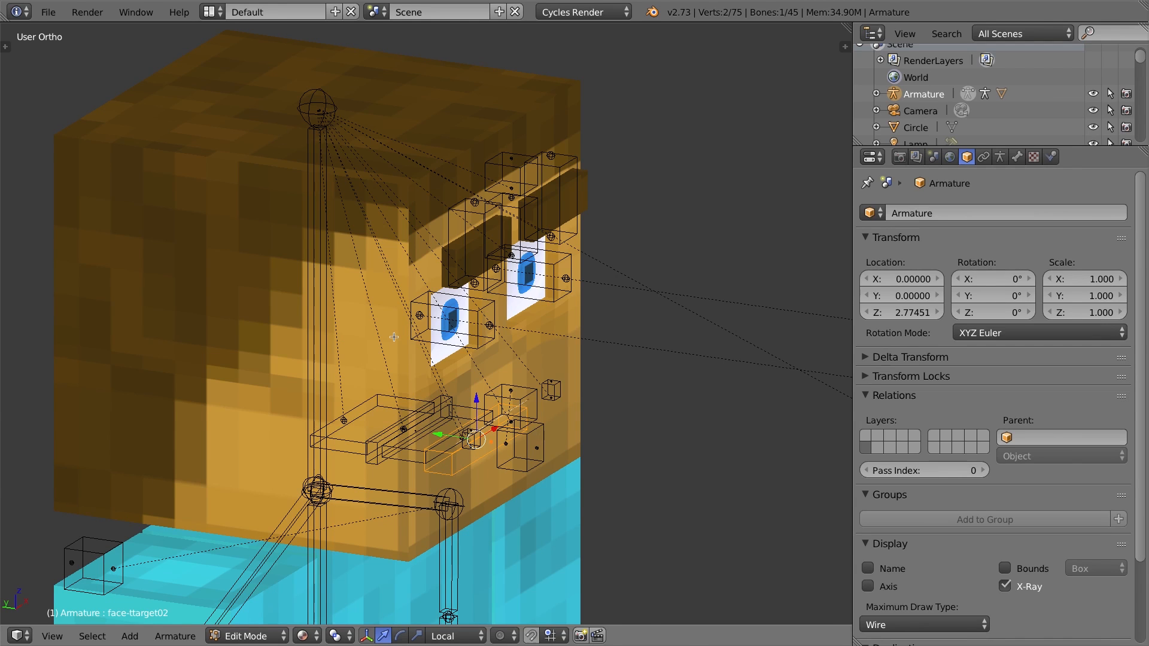
key(ctrl+Tab)
Test rotating the head bone around the Z axis.
right_click(293, 174)
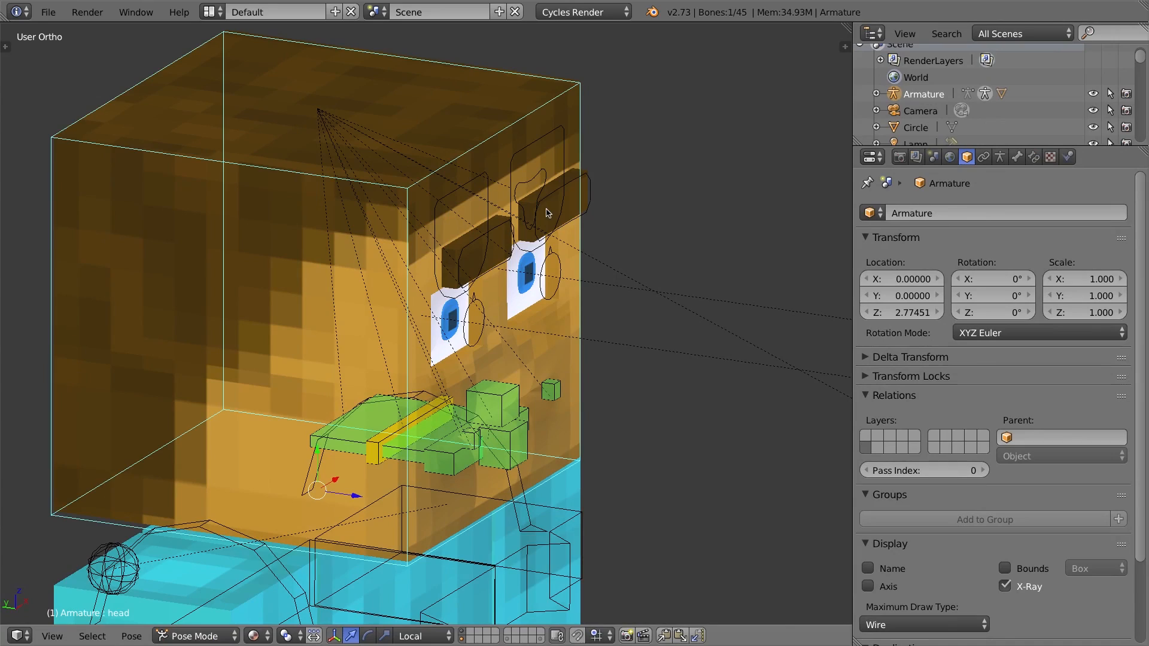
key(r)
key(z)
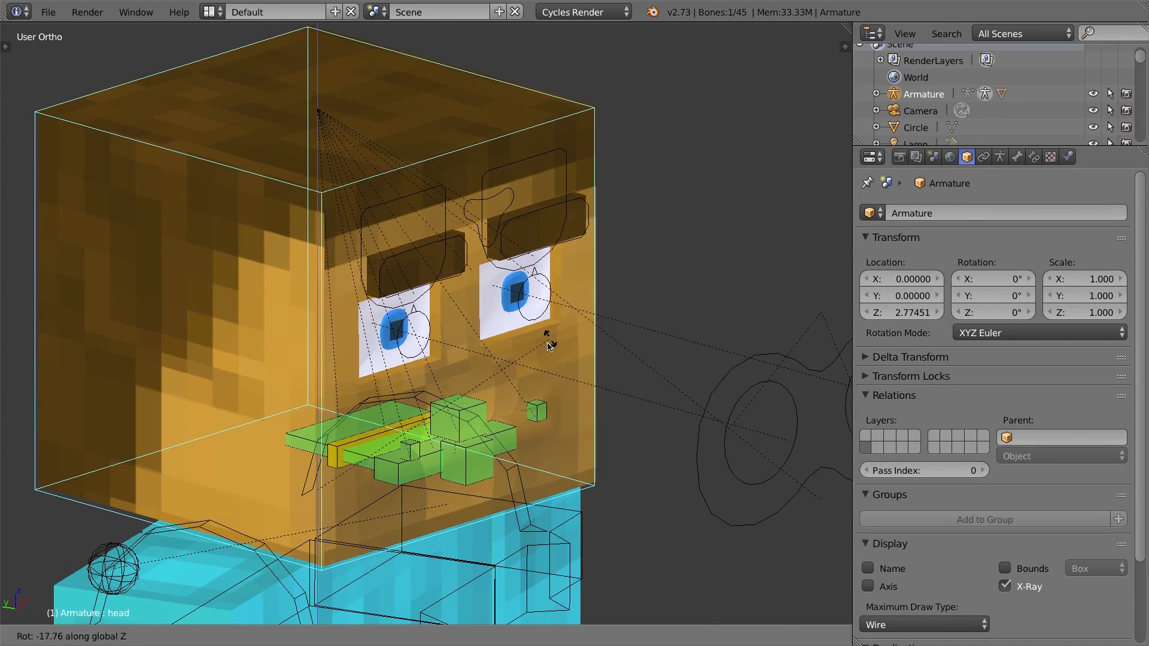
click(503, 273)
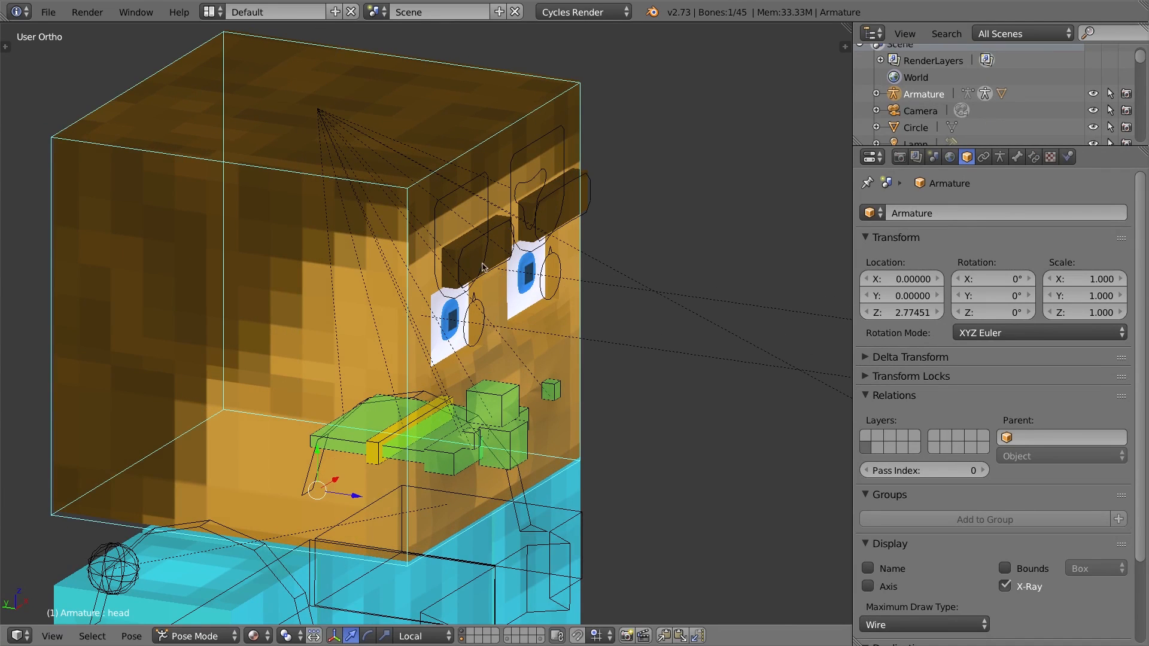
Inspect the head mesh's head-bone weights in Weight Paint mode, then return to Object Mode.
right_click(302, 198)
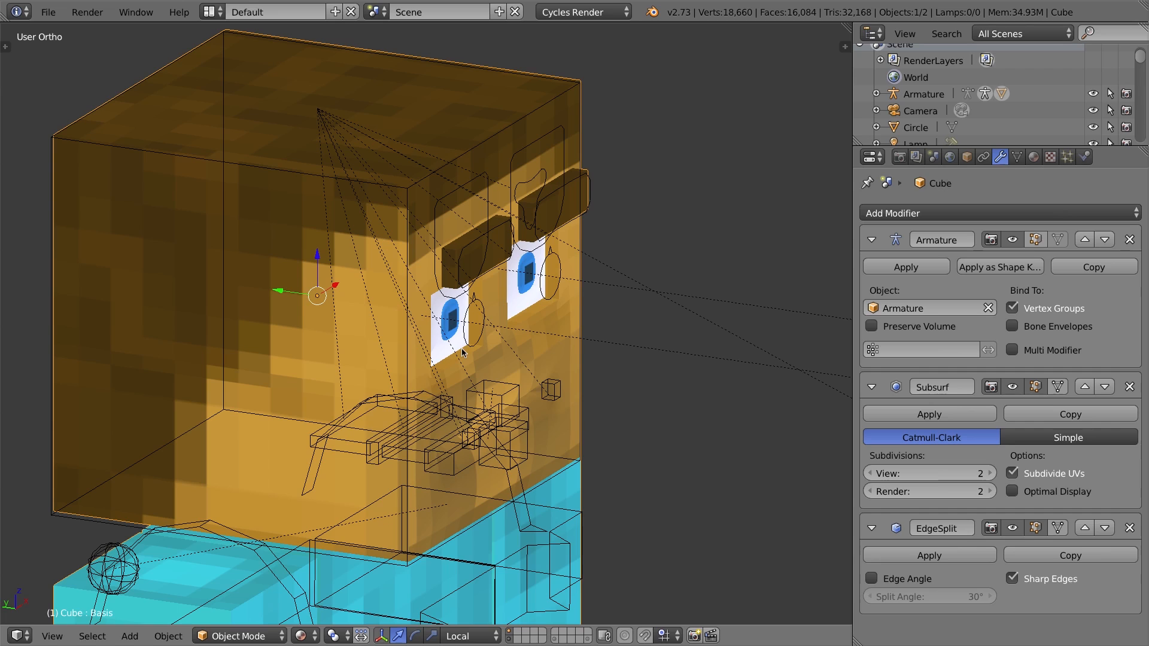
right_click(271, 170)
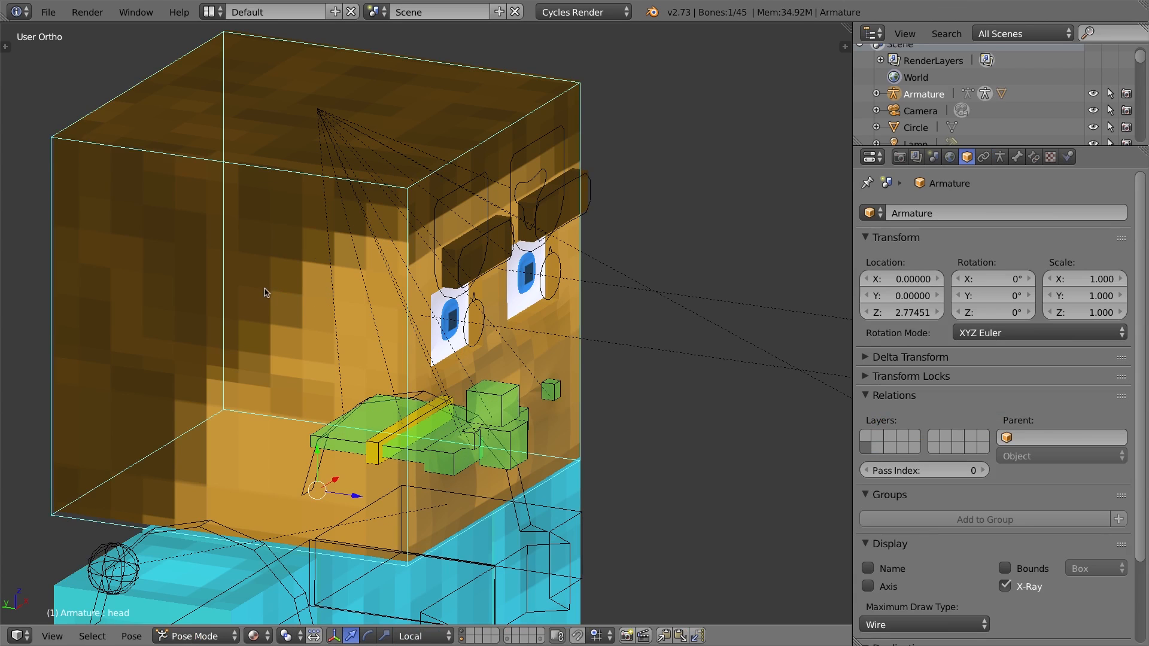
right_click(284, 207)
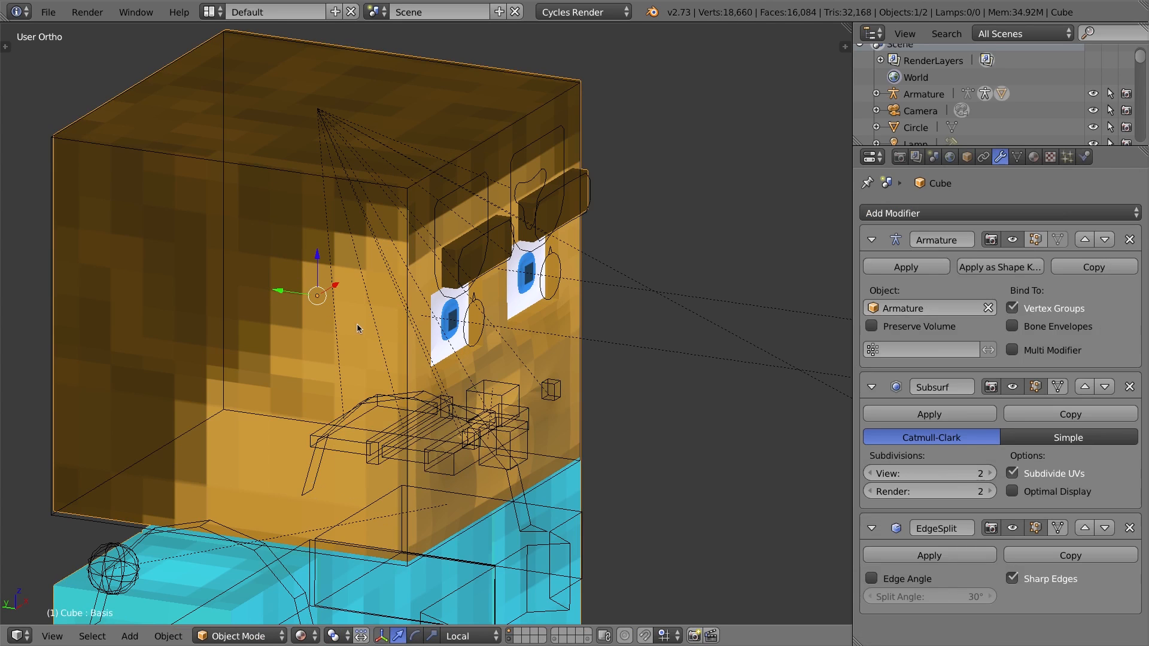
click(247, 636)
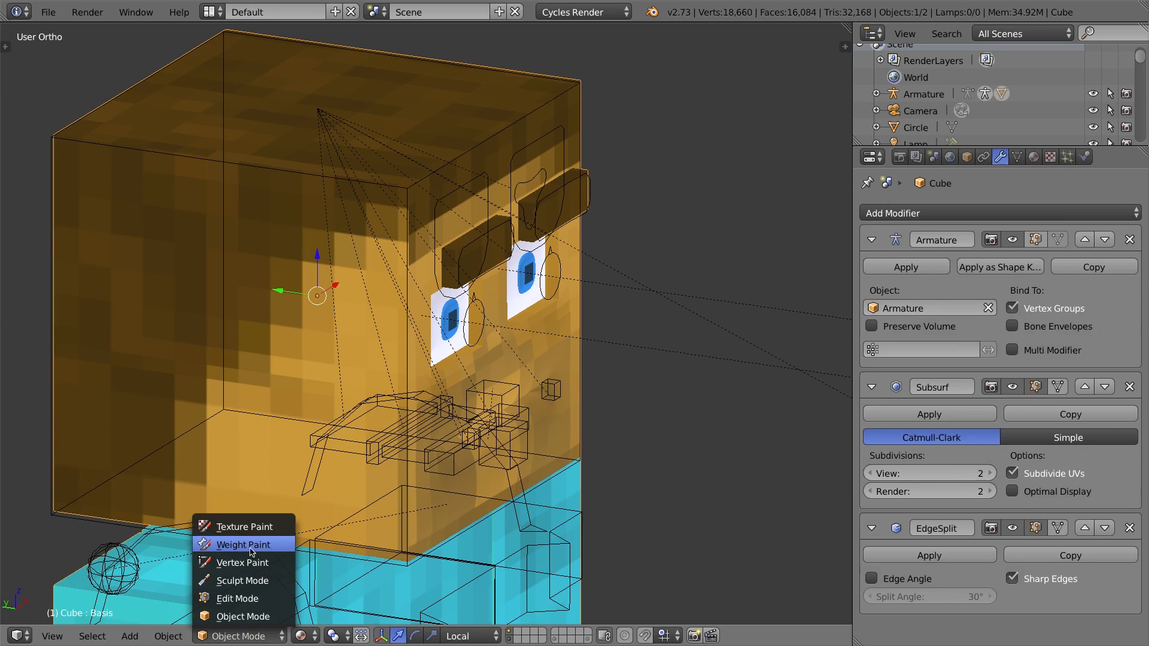
click(263, 553)
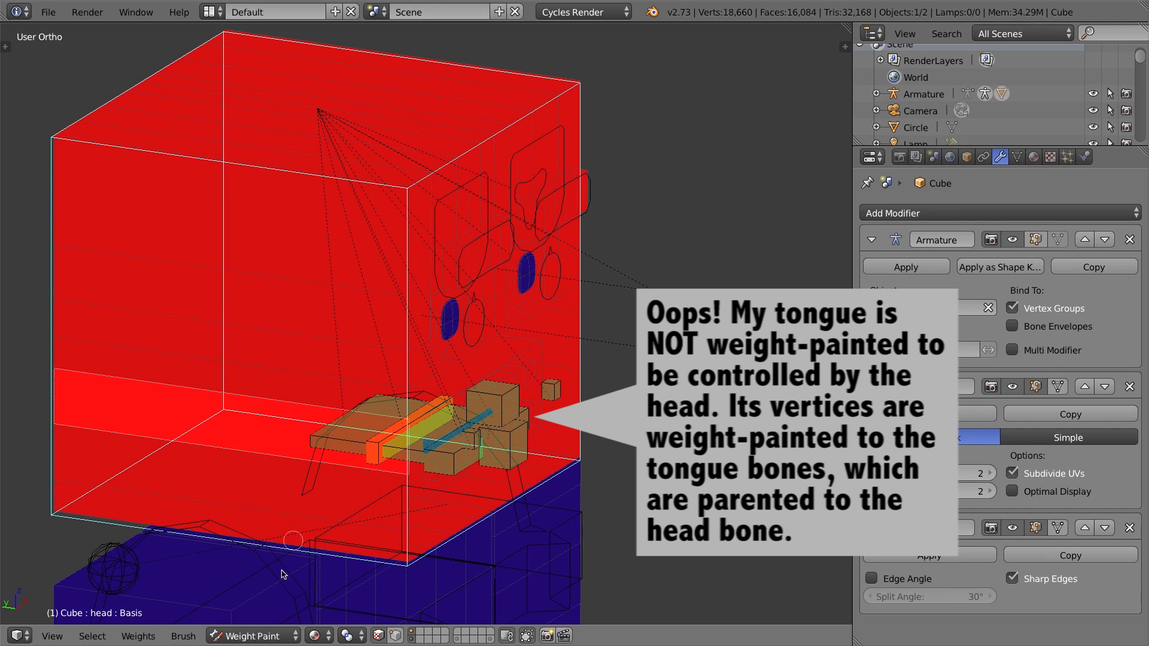
click(270, 640)
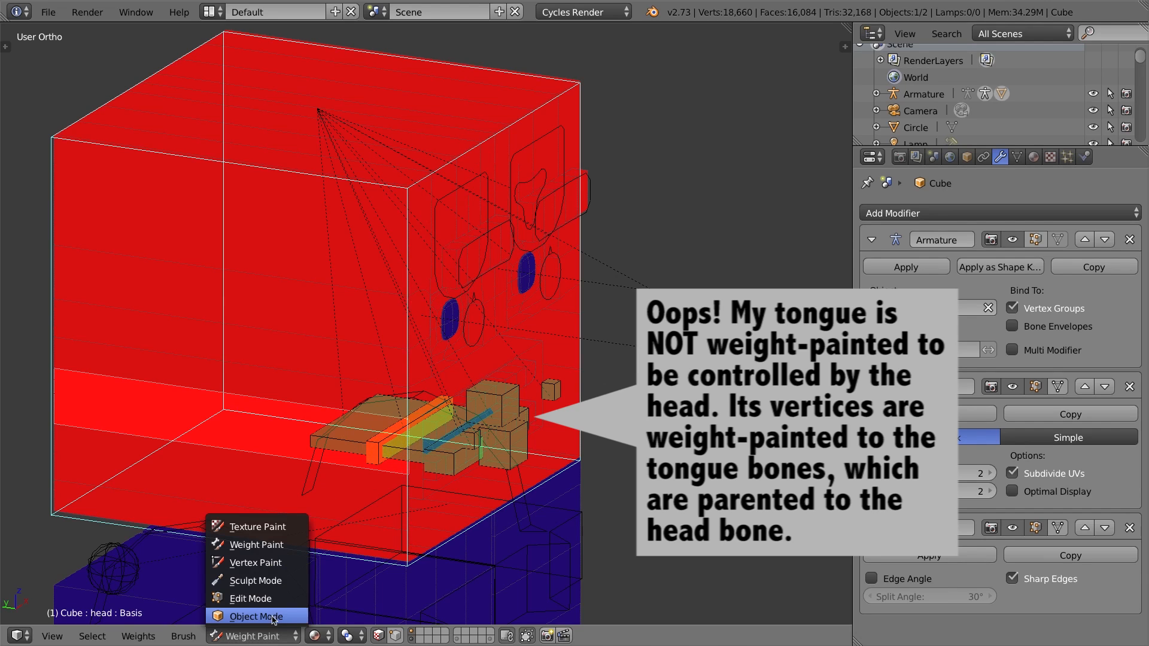
click(272, 620)
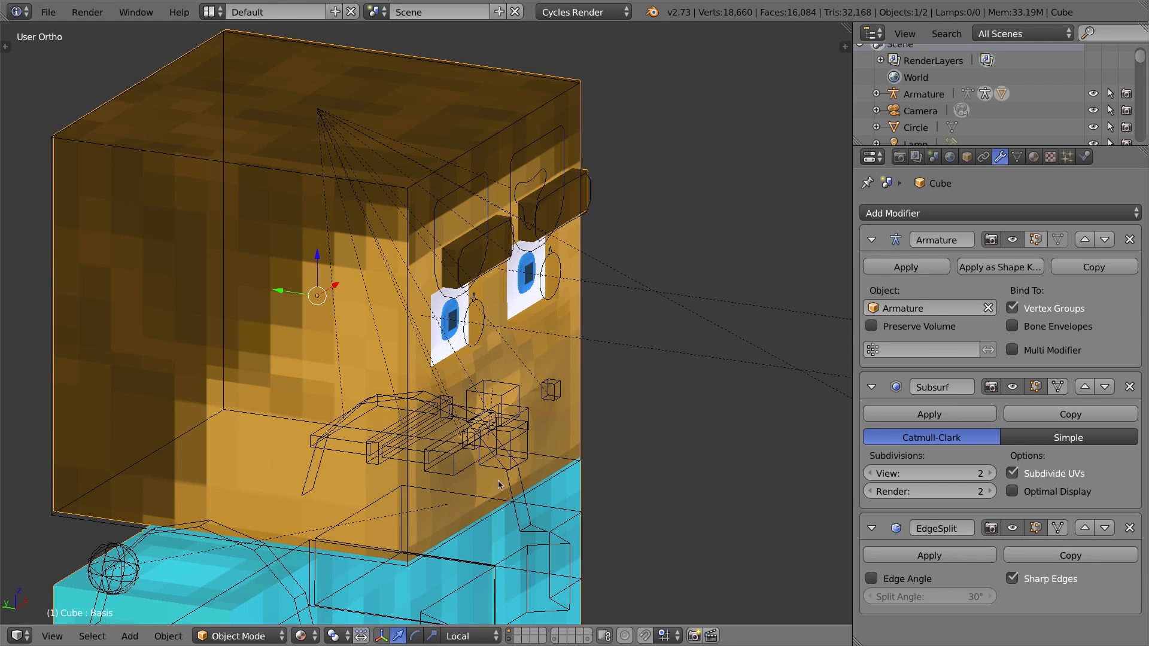
Select the armature's face-lips bone and move it to test the lip deformation.
right_click(503, 404)
key(g)
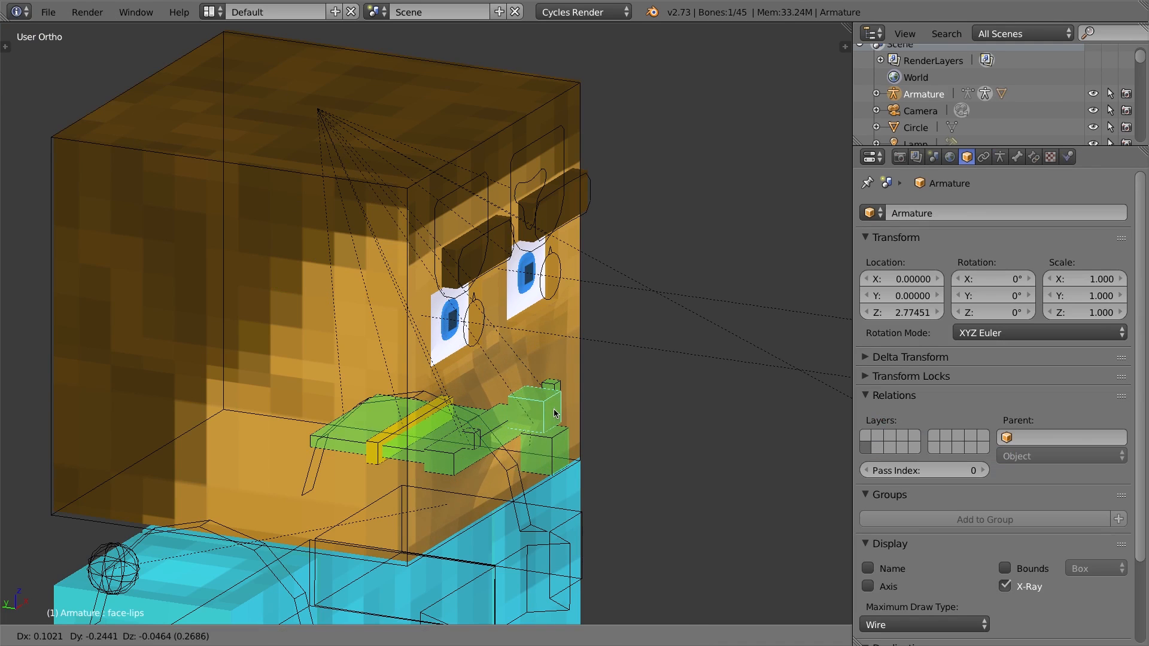
click(543, 442)
Deselect all bones, then select the face-jaw bone and move it down to open the mouth.
key(a)
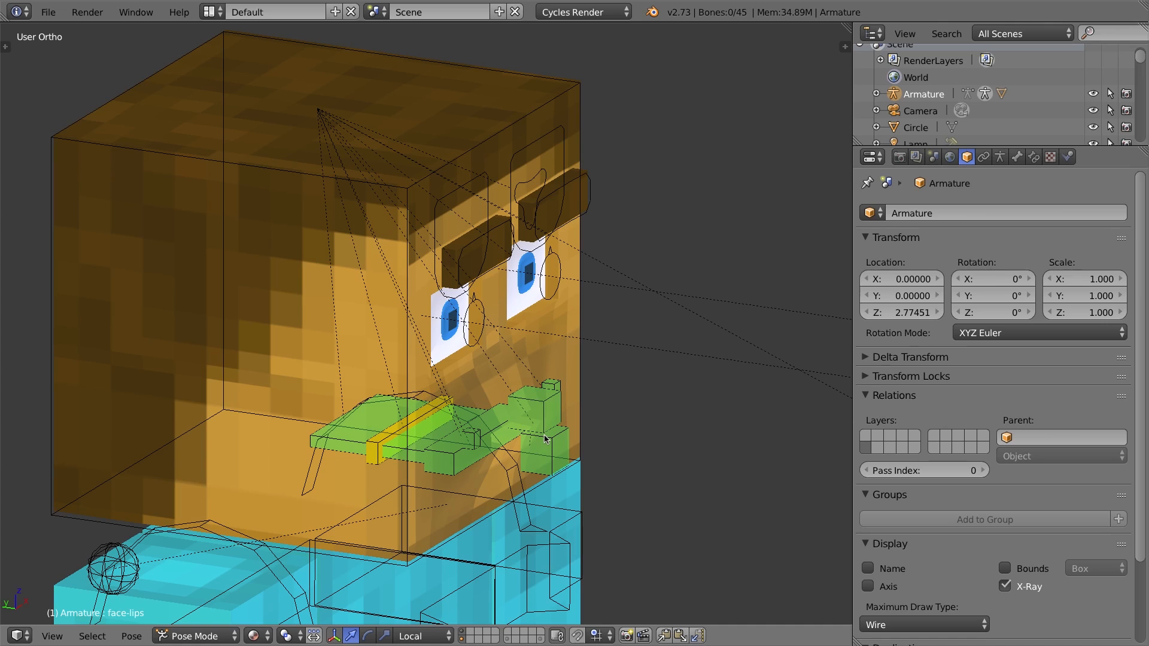
right_click(545, 440)
key(g)
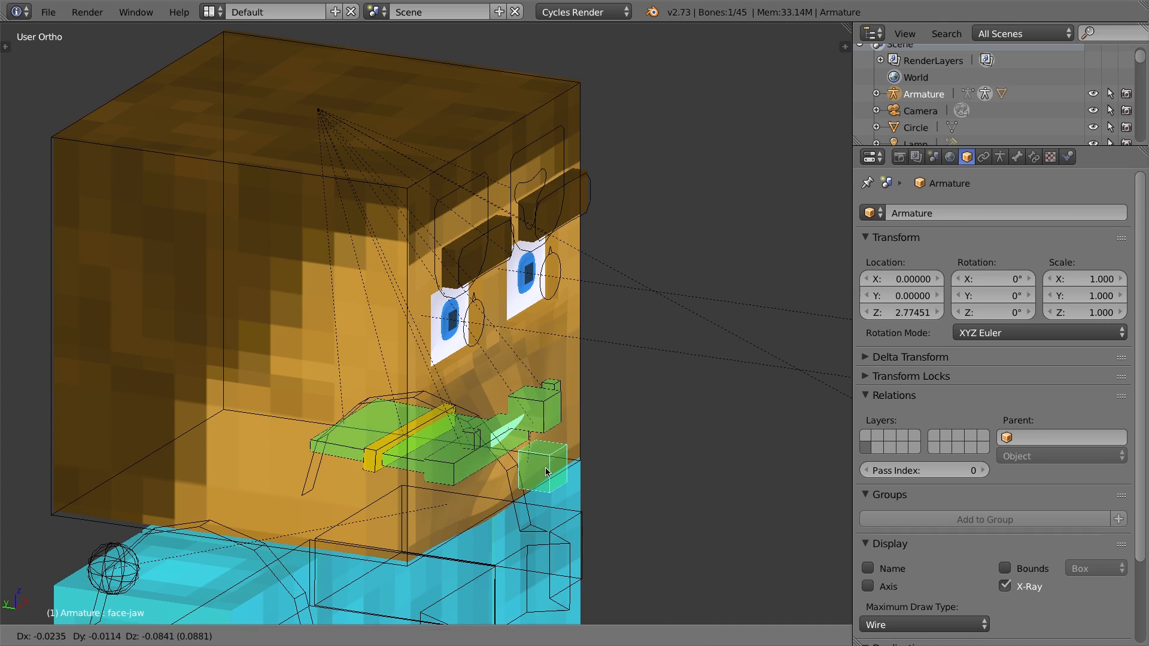
click(547, 485)
Clear the location of the face-lips bone.
right_click(542, 410)
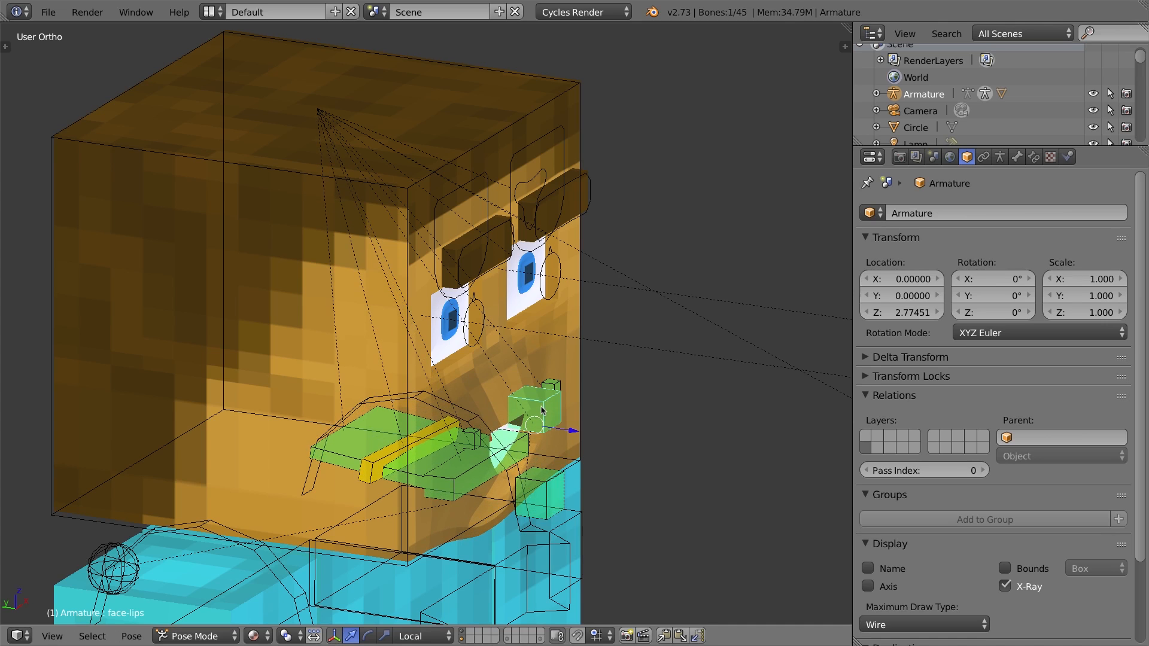
key(alt+g)
middle_drag(553, 407, 438, 382)
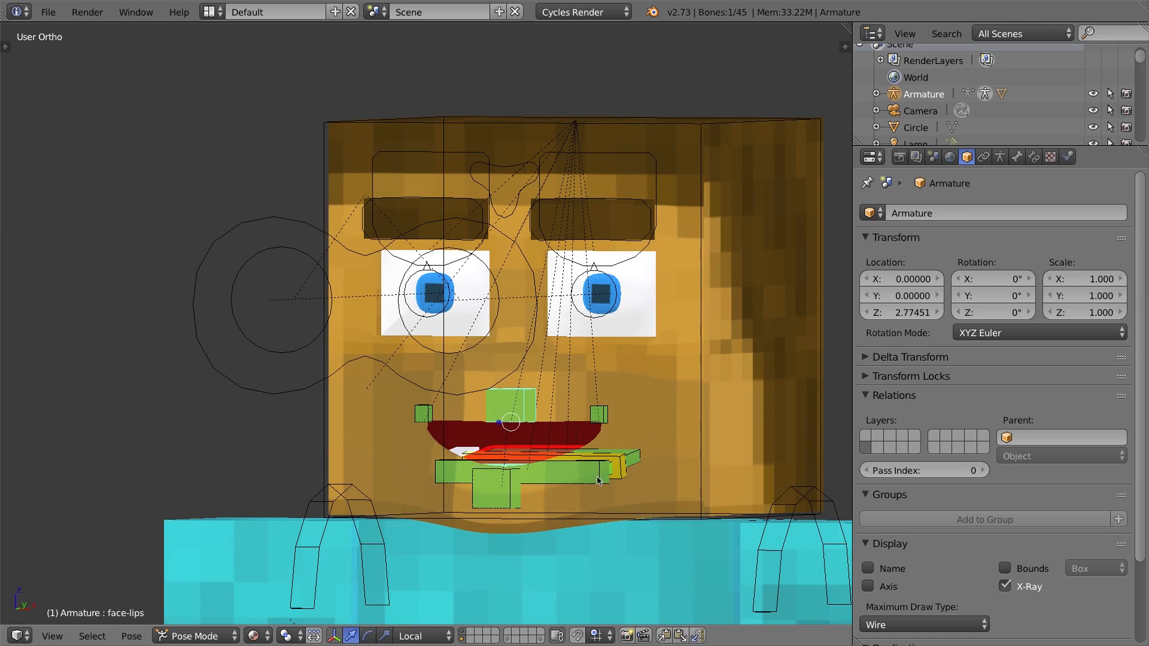
middle_drag(492, 445, 587, 448)
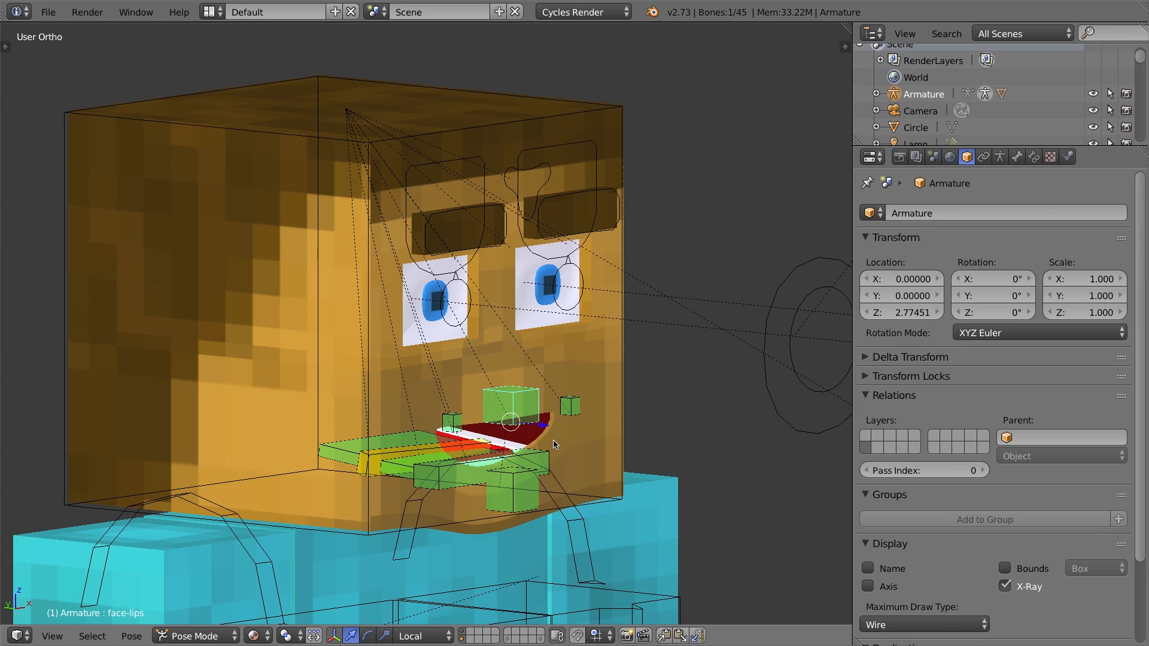
Edit the head mesh and hide the face polygons around the mouth to expose the mouth interior.
right_click(244, 198)
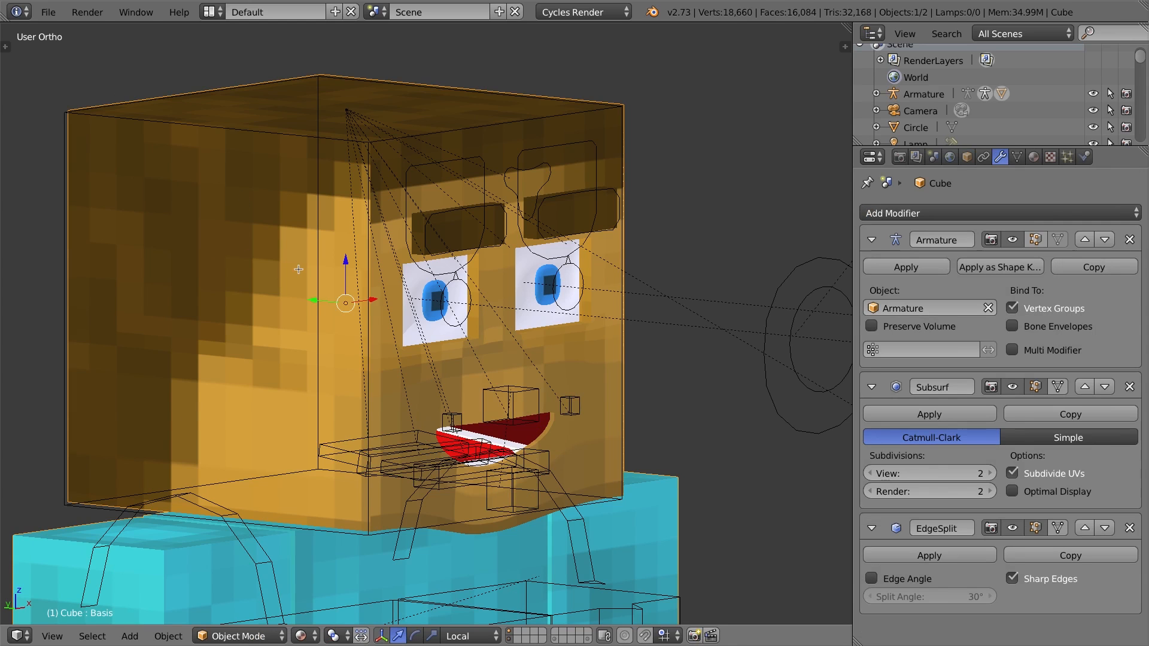
key(Tab)
scroll(298, 272, down, 3)
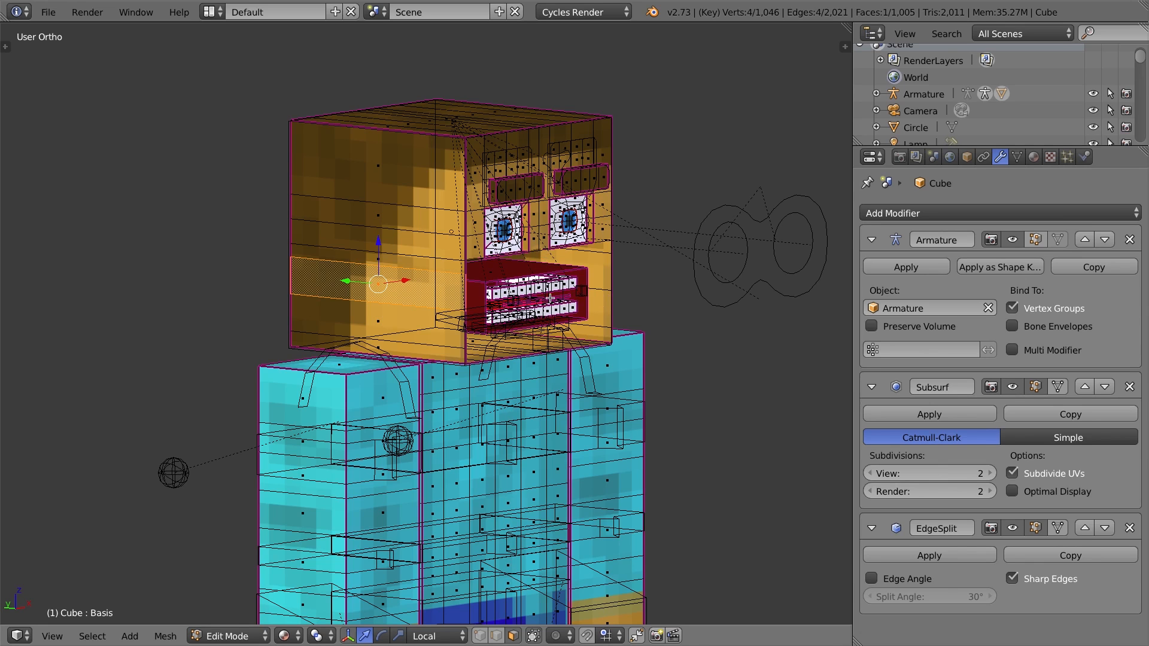
key(l)
middle_drag(549, 297, 530, 292)
scroll(529, 291, down, 2)
scroll(478, 313, up, 7)
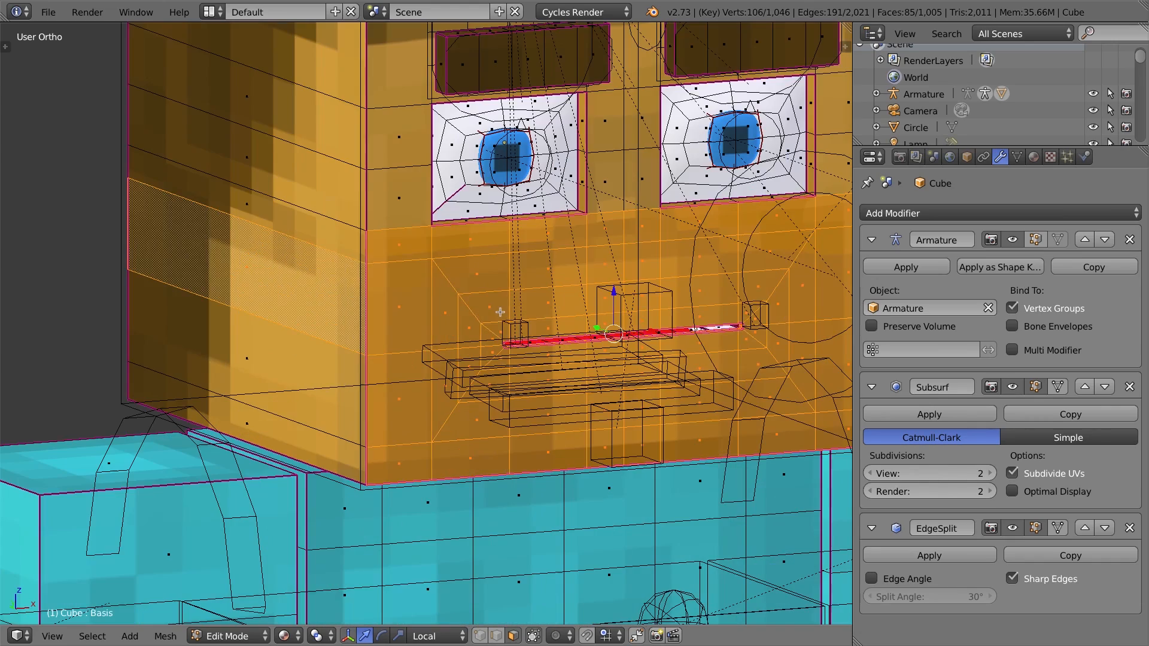
alt+right_click(472, 312)
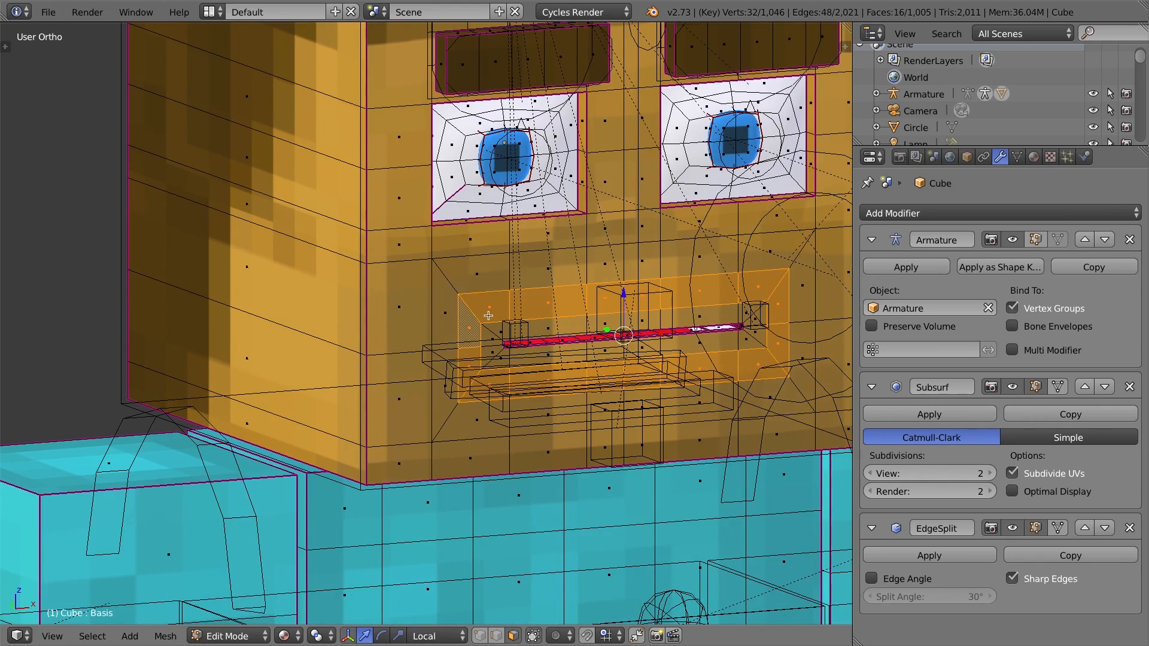
key(ctrl+KP_Add)
key(ctrl+KP_Add)
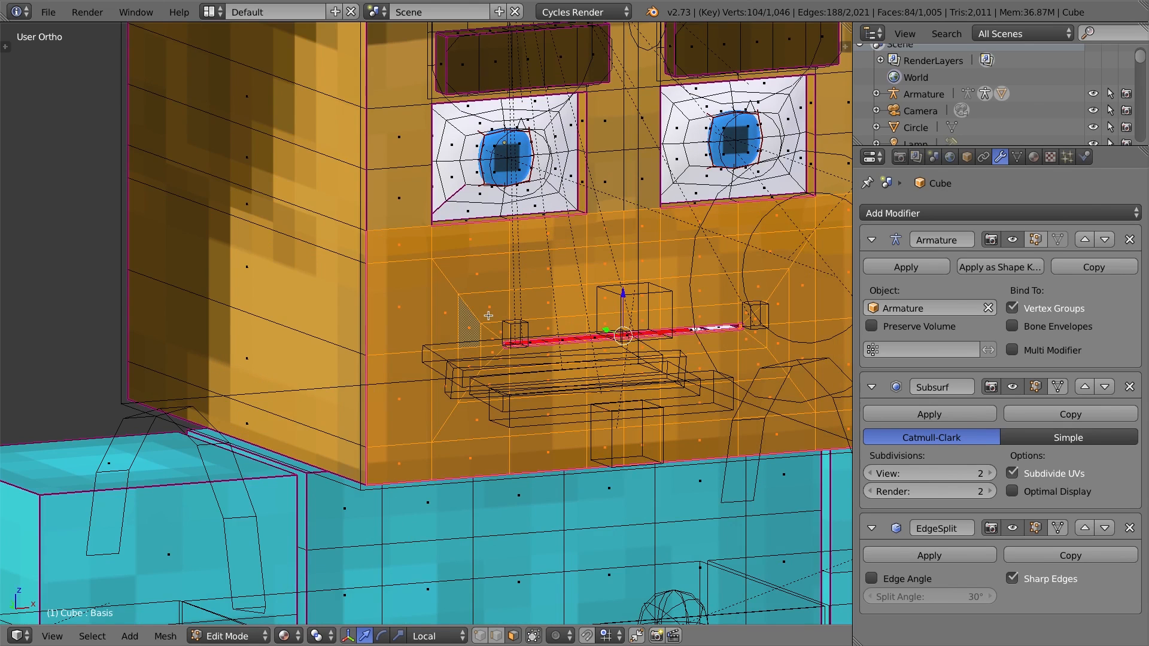
key(h)
middle_drag(539, 333, 583, 278)
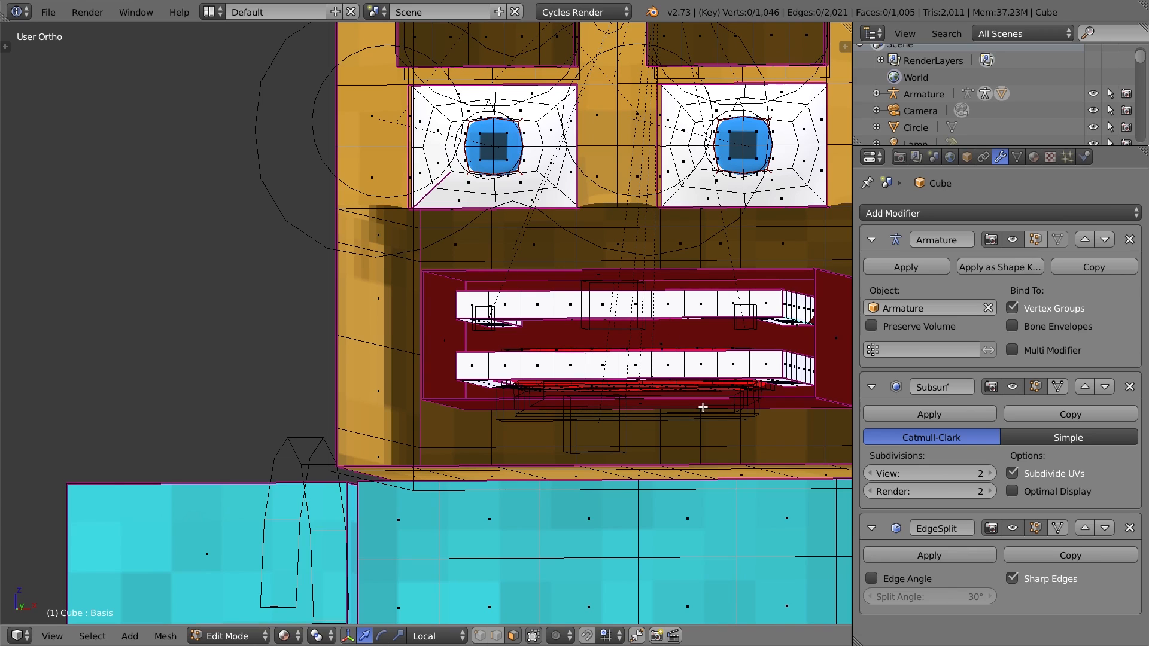
Examine the mesh's shape keys and mouth interior, then unhide everything and return to Object Mode.
click(1011, 160)
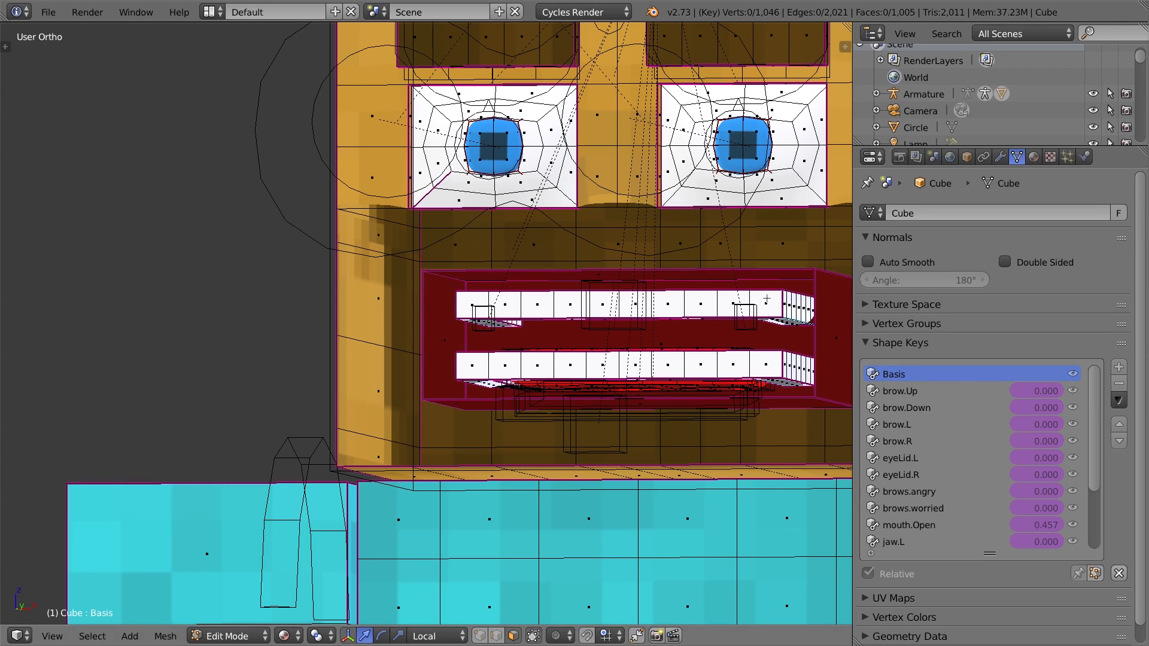
middle_drag(577, 353, 651, 380)
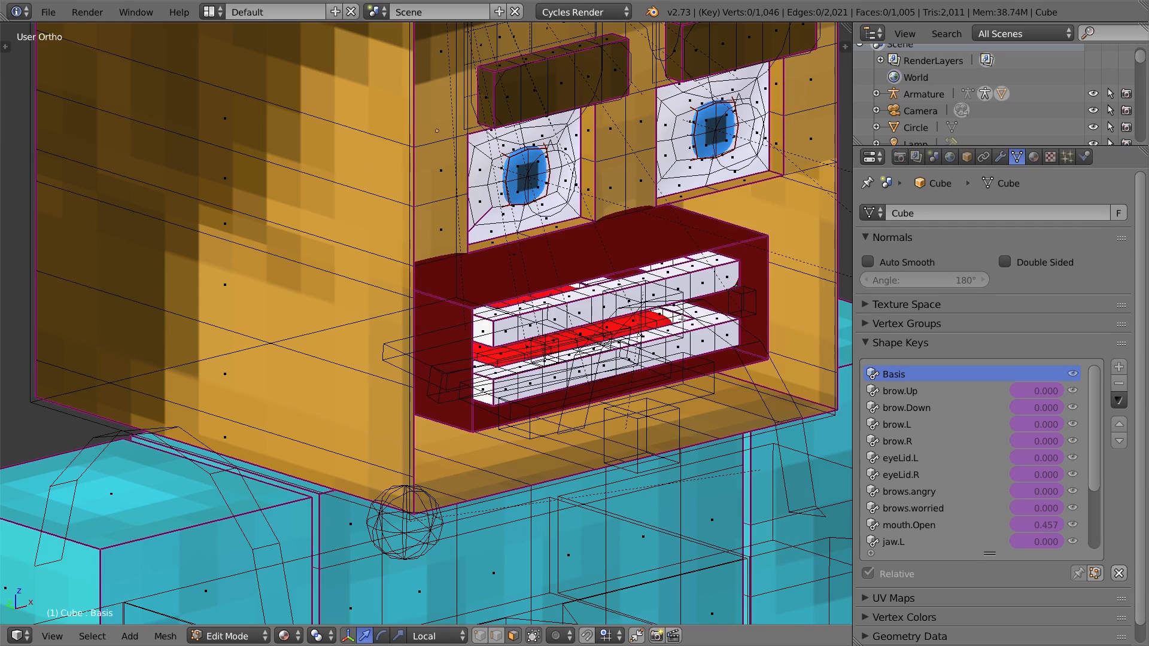
key(alt+h)
key(Tab)
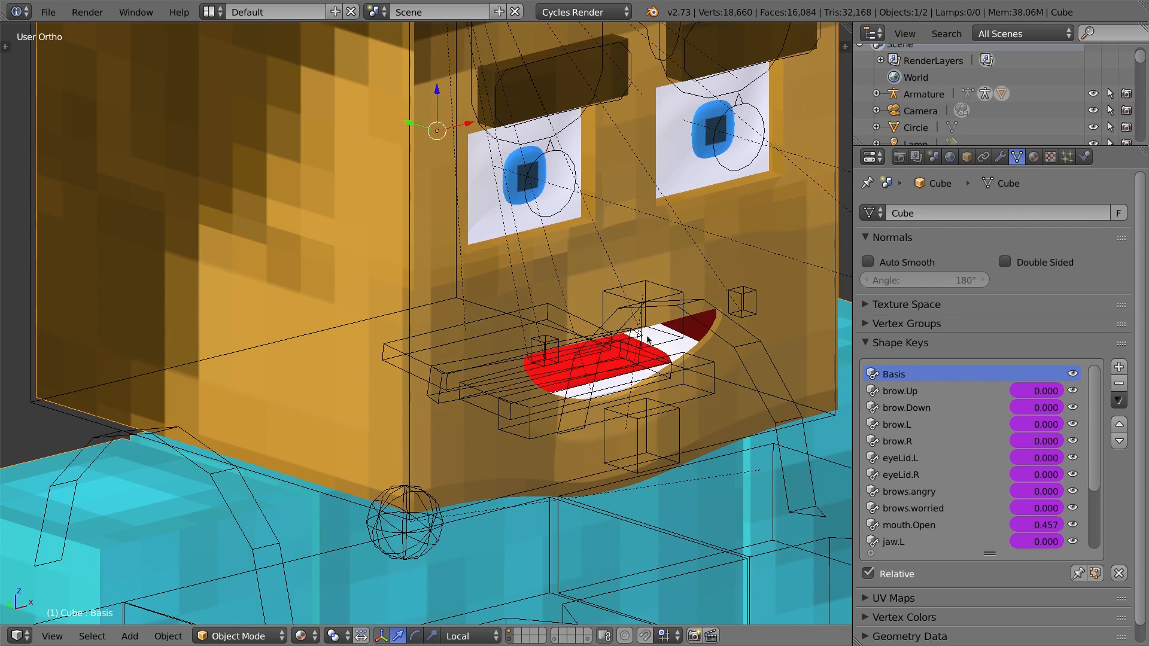
right_click(666, 294)
middle_drag(713, 358, 575, 339)
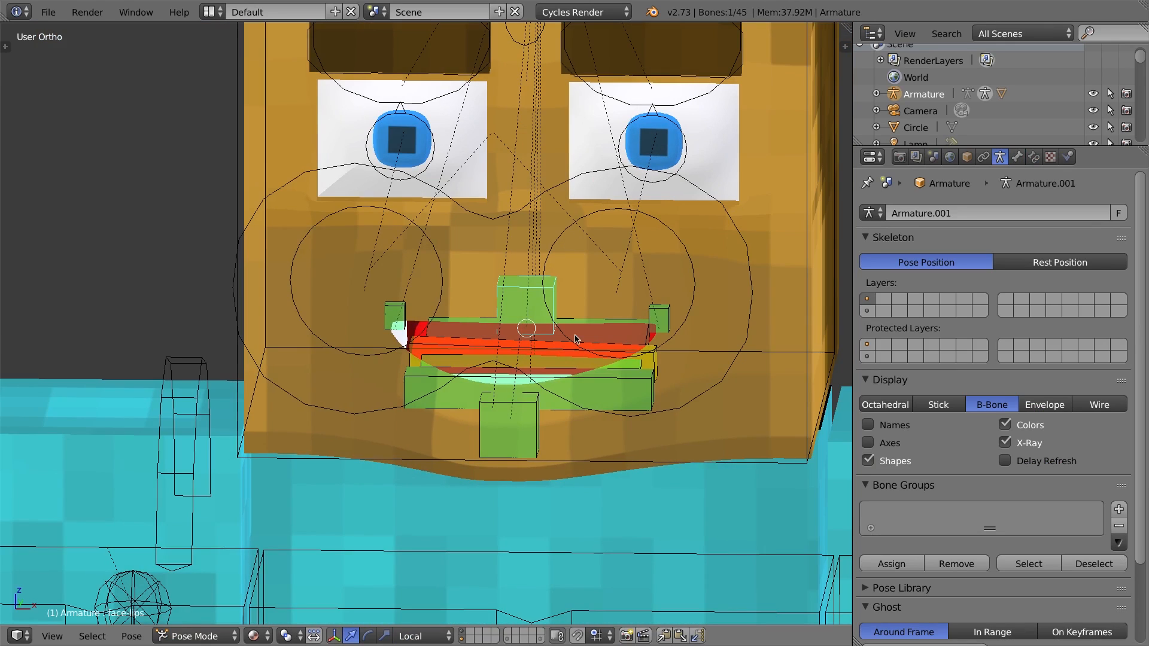
key(g)
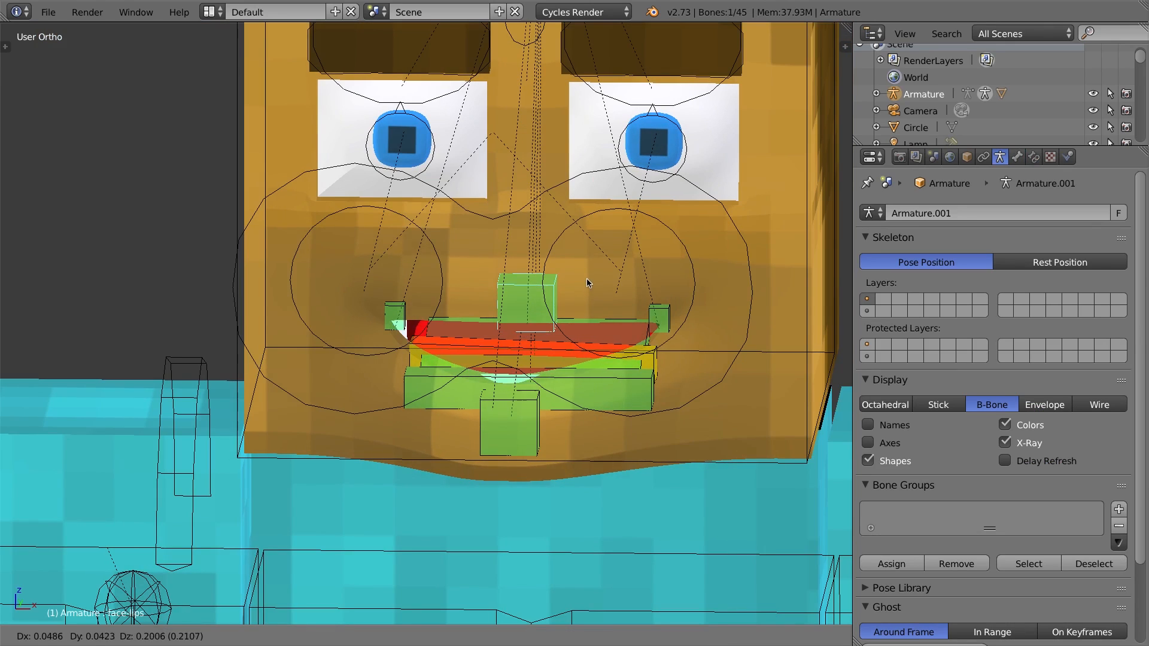
right_click(568, 284)
right_click(534, 420)
key(g)
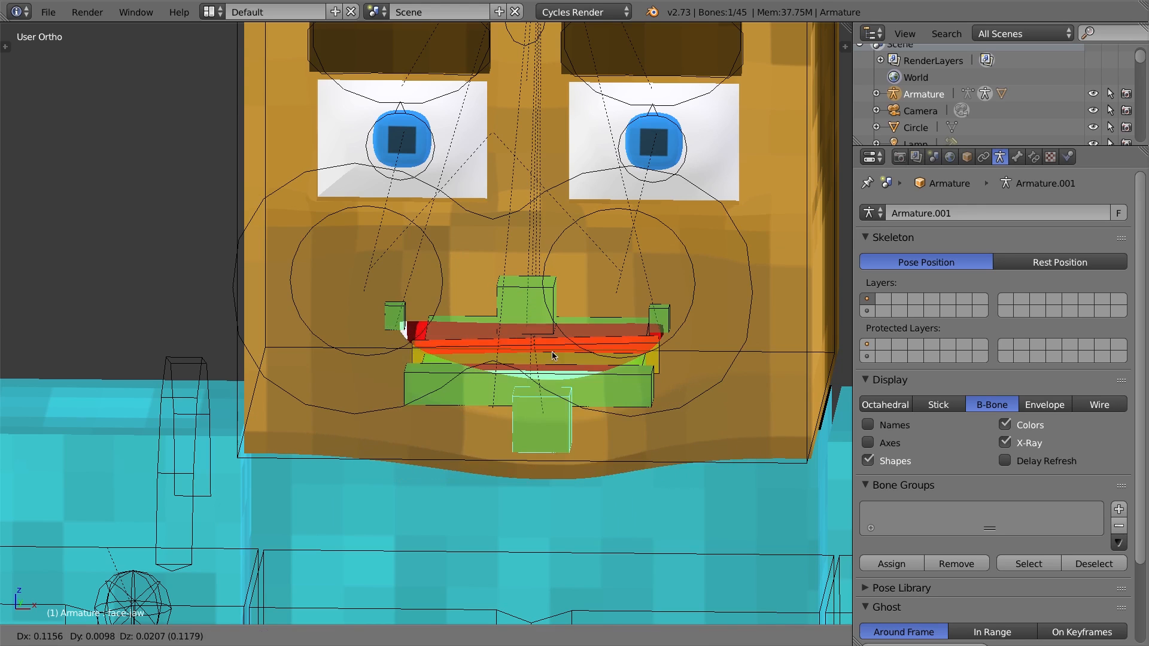
right_click(529, 392)
Select the face-ttarget02 tongue target bone and pull it forward out of the mouth to stretch the tongue.
right_click(522, 381)
middle_drag(522, 382, 604, 342)
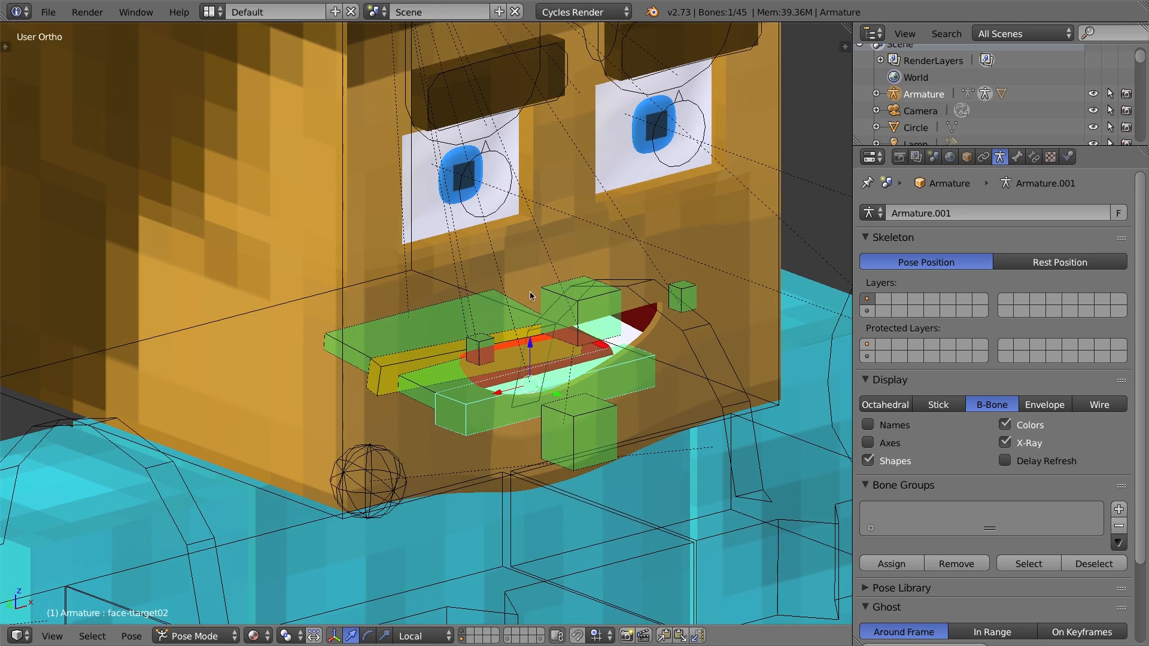
middle_drag(473, 428, 569, 408)
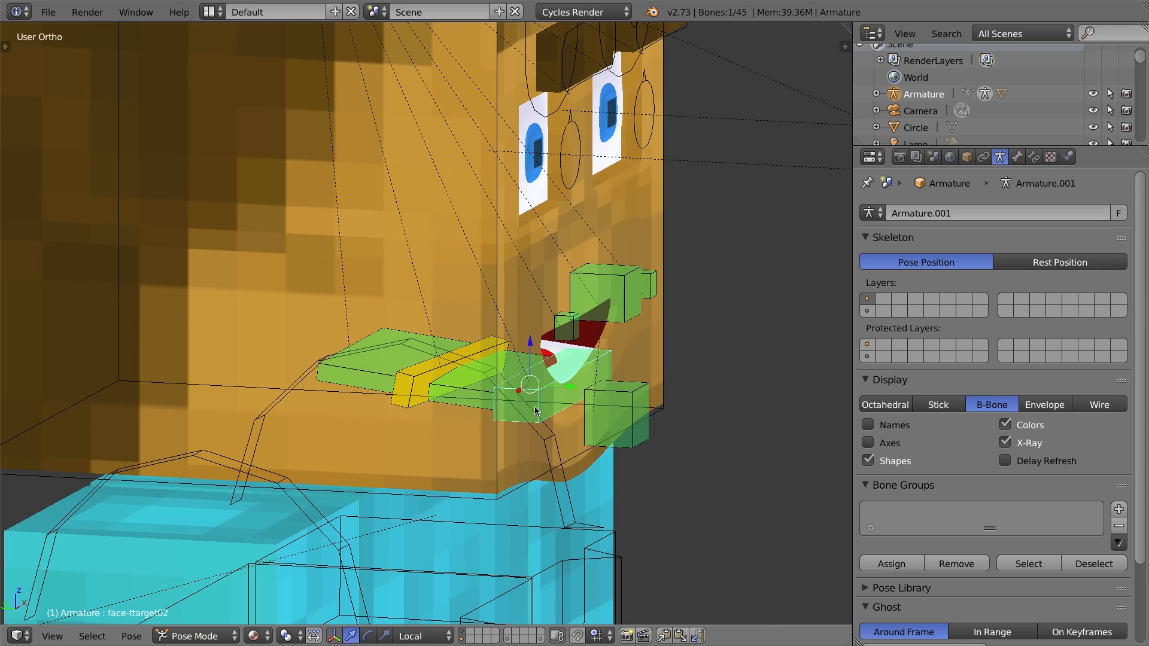
key(g)
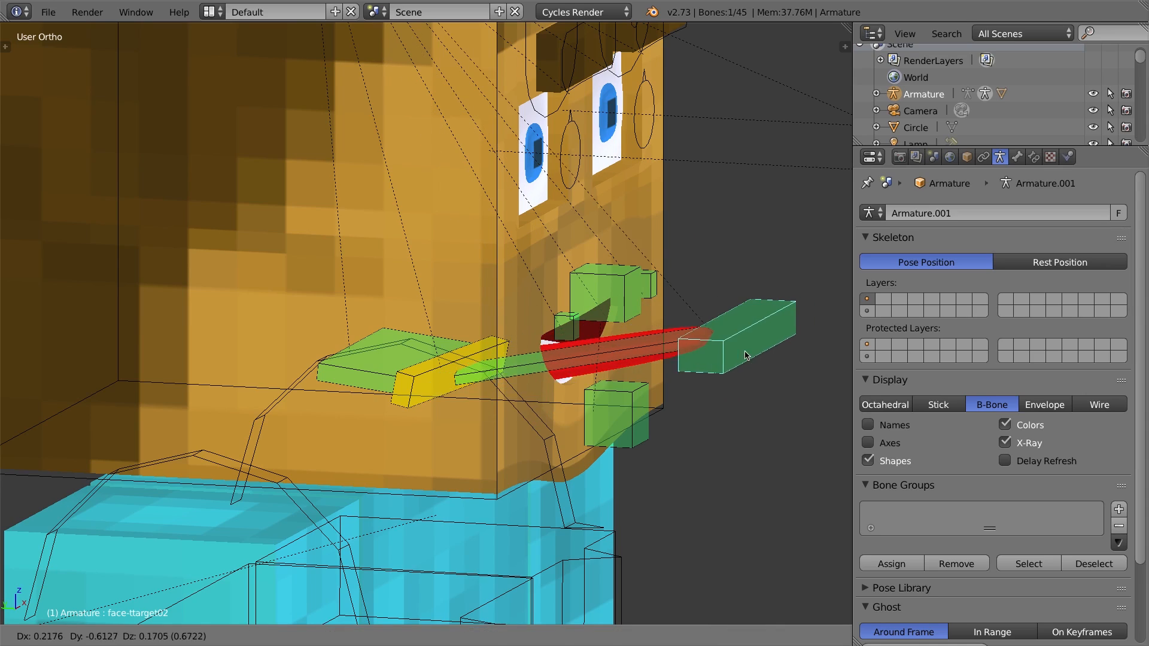
click(763, 340)
Move the tongue target bone down in front of the lower jaw to curl the tongue downward.
middle_drag(735, 336, 608, 378)
key(g)
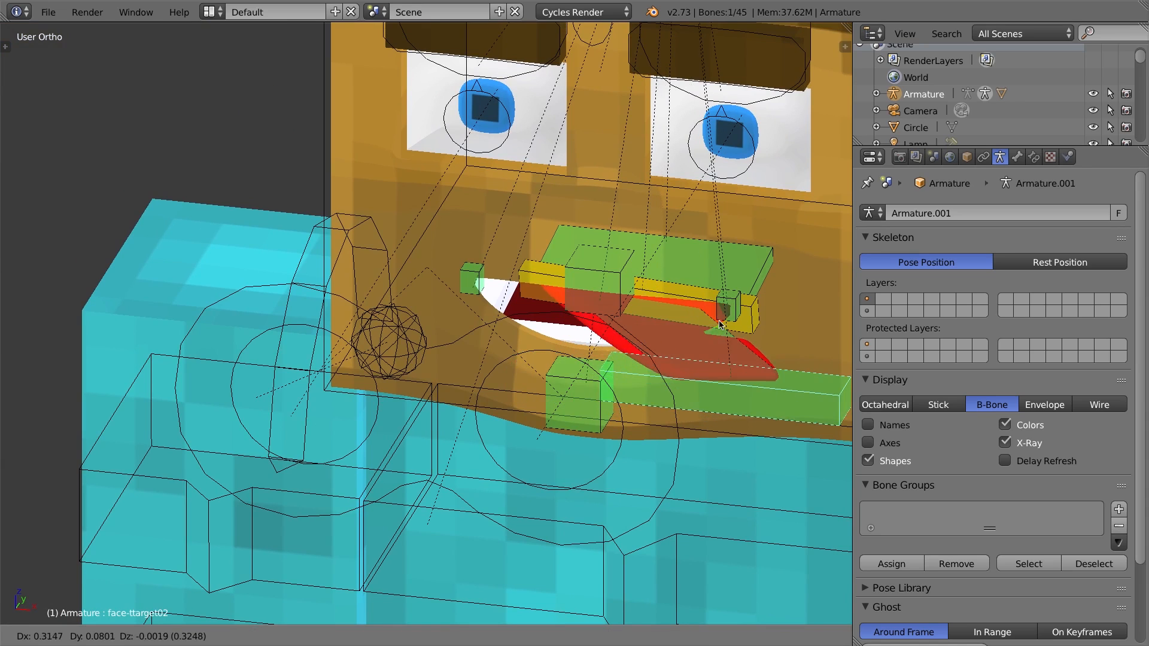
click(669, 381)
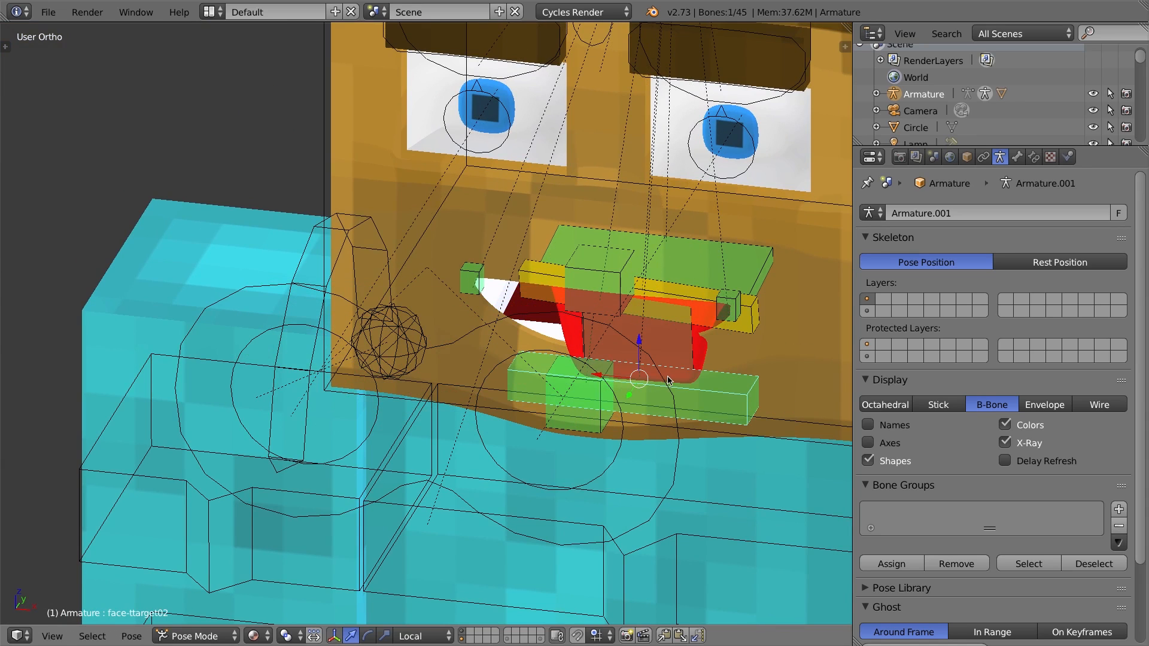
key(g)
click(694, 221)
scroll(695, 221, down, 3)
middle_drag(562, 383, 638, 313)
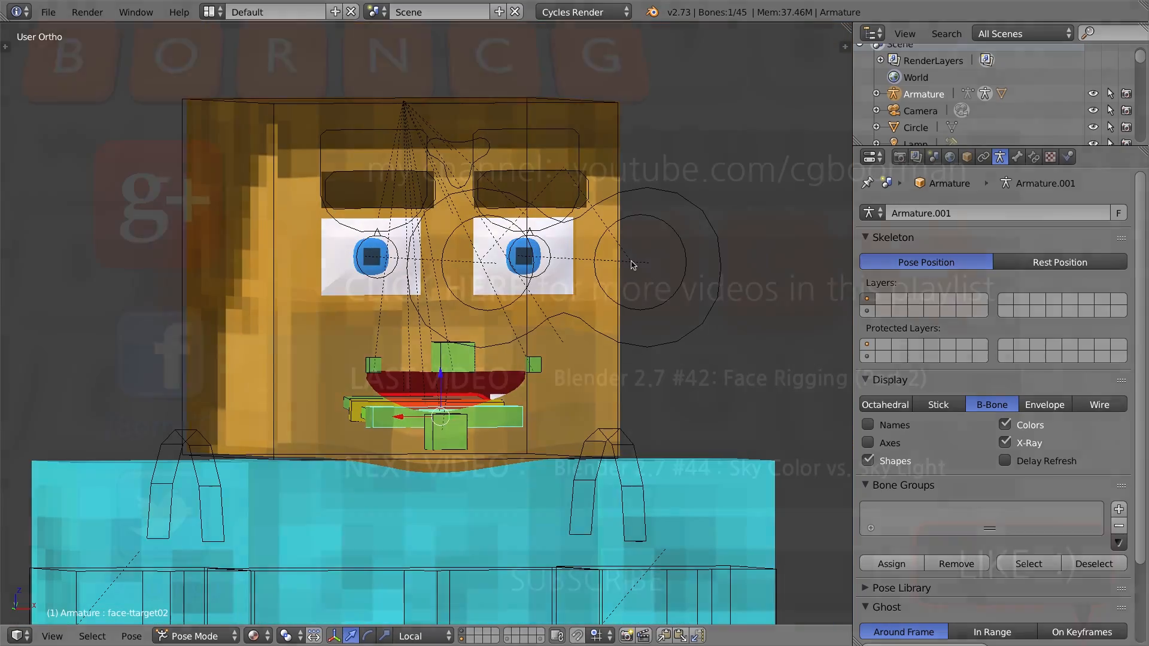